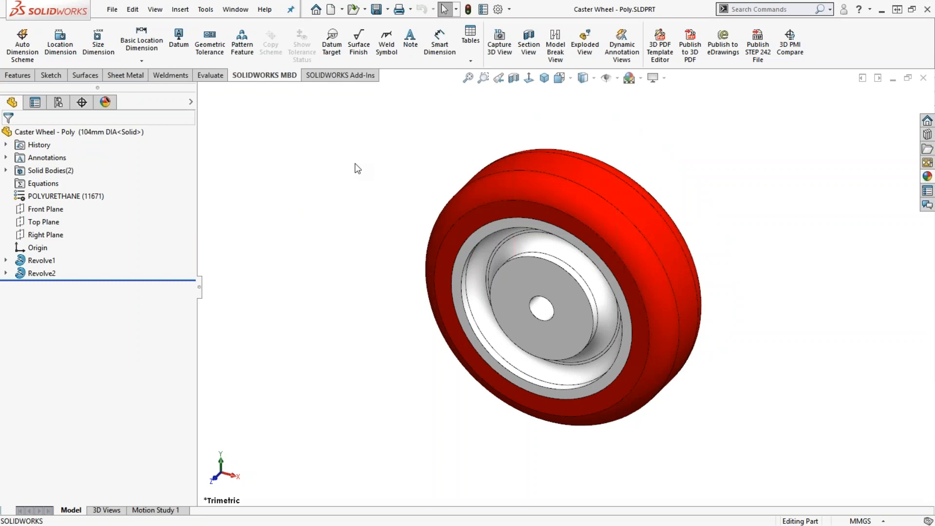
Expand the part's solid bodies and highlight the Hub and Tred bodies to inspect them in the model.
middle_click_drag(417, 254, 368, 188)
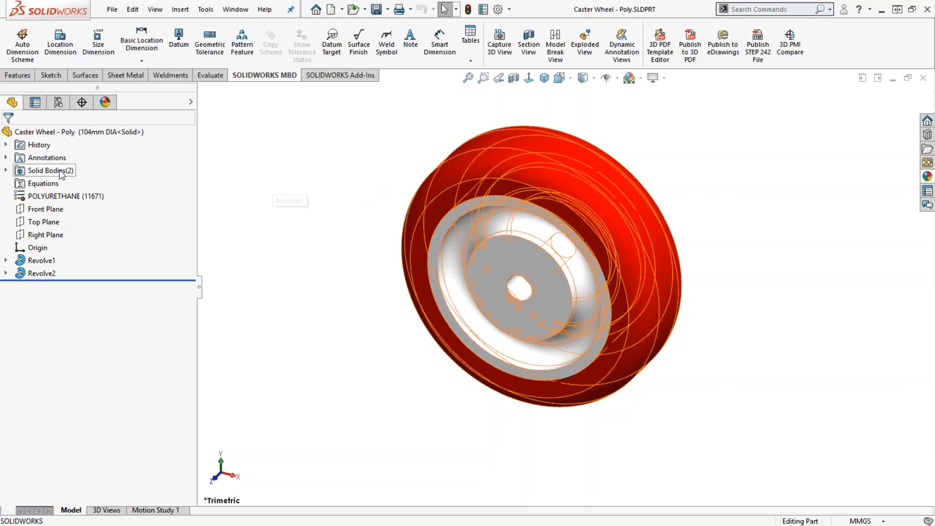
left_click(9, 170)
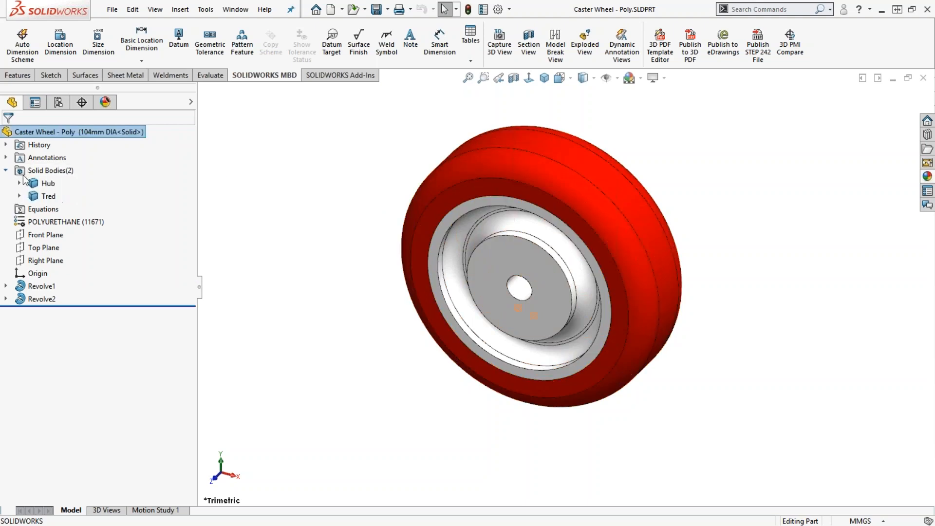
left_click(51, 183)
left_click(51, 196)
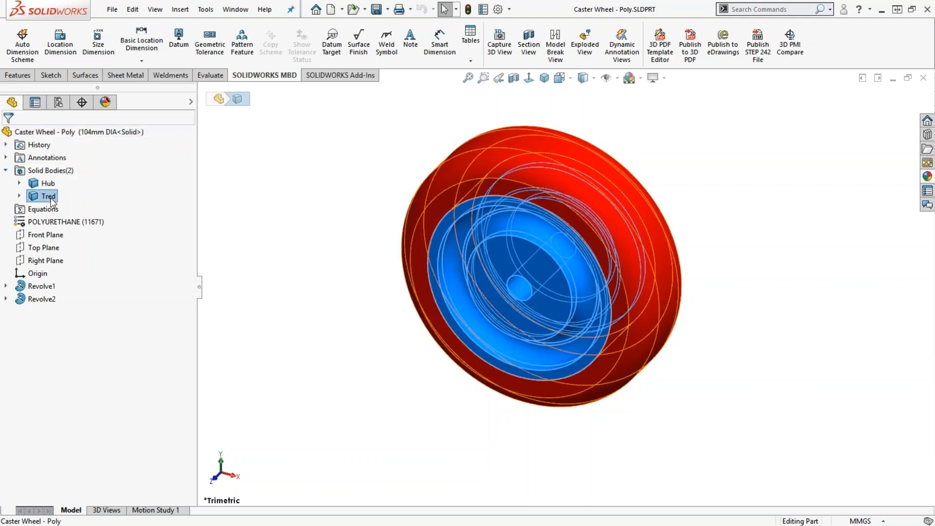
left_click(300, 239)
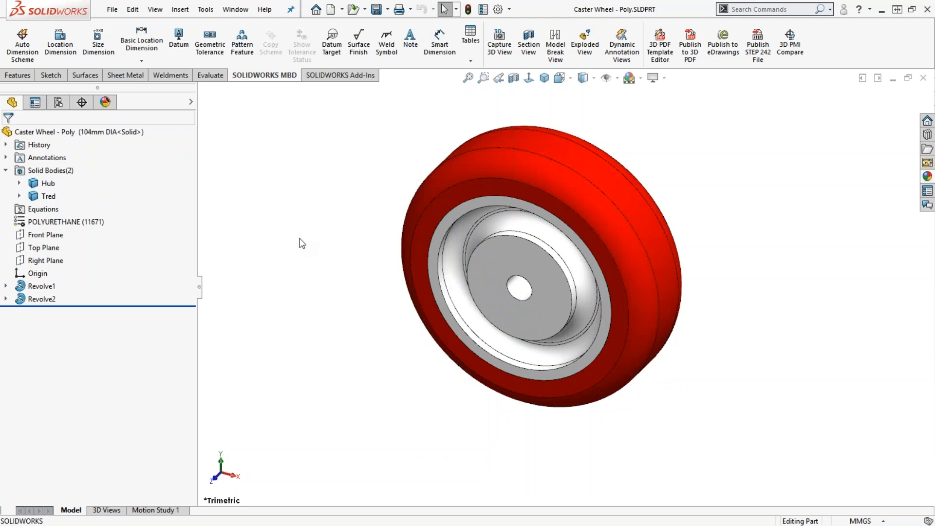
scroll(329, 225, "up", 1)
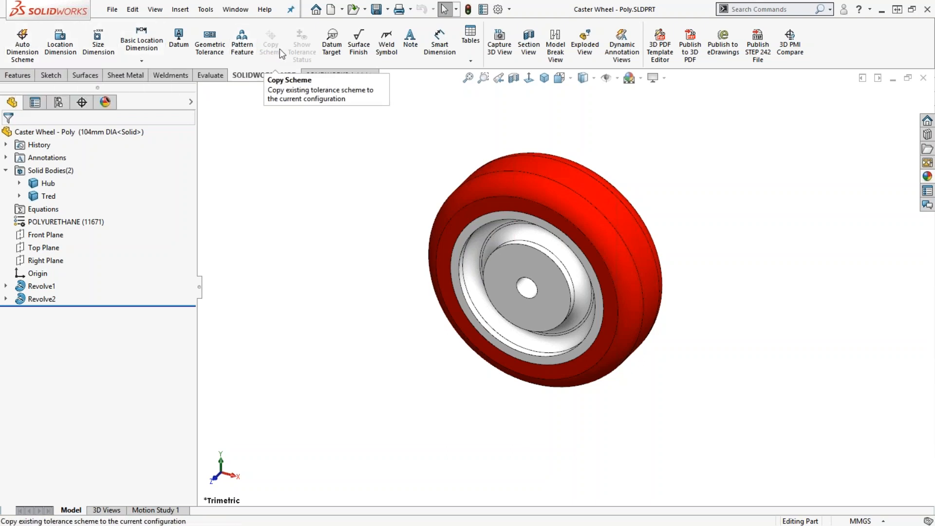
Check which SOLIDWORKS products are licensed and activated, and close the activation information.
left_click(262, 10)
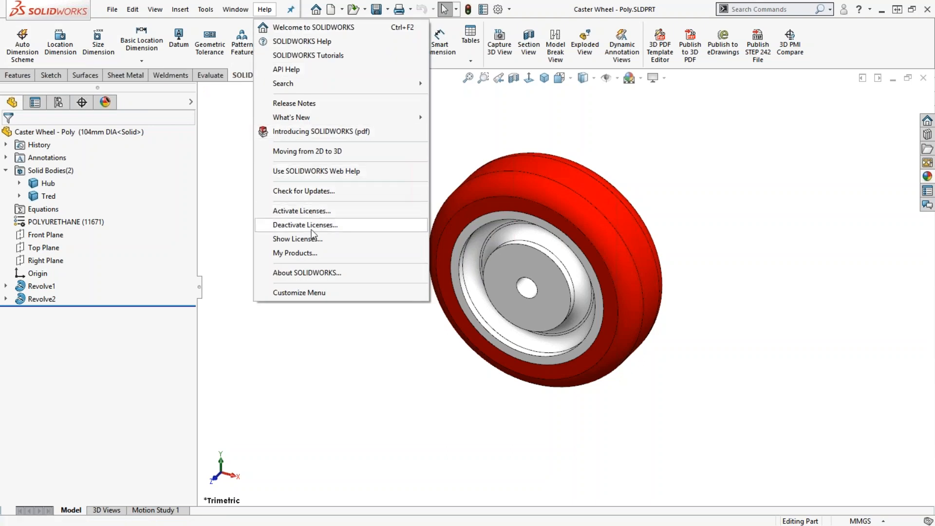
left_click(302, 239)
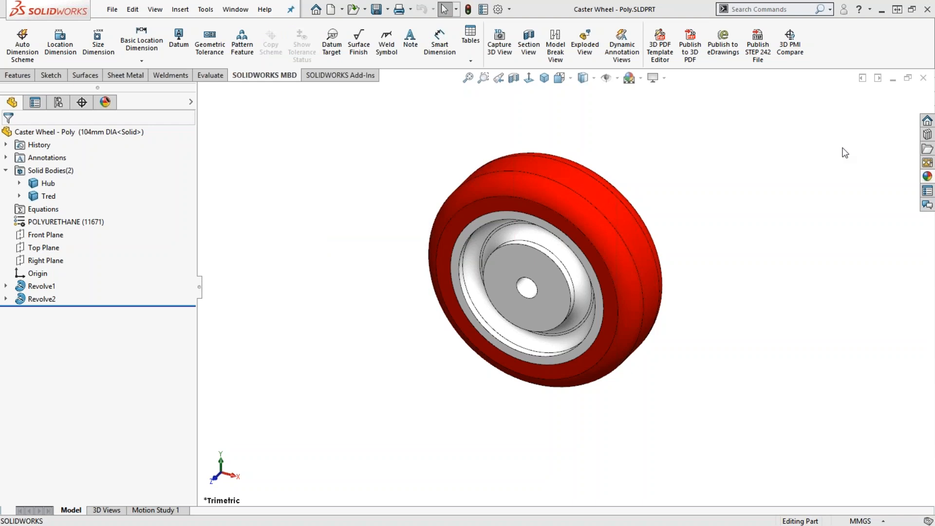
left_click_drag(434, 150, 371, 125)
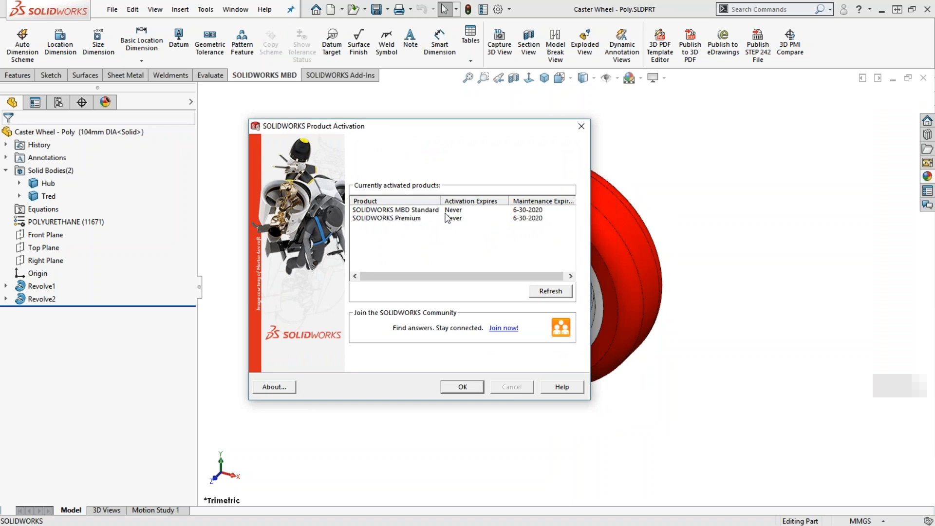
left_click(470, 388)
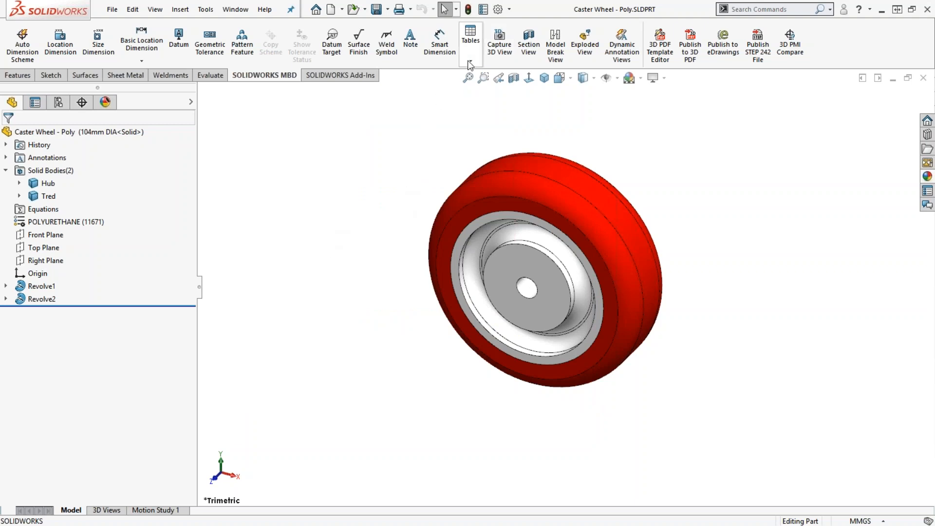
Review the list of available add-ins and close it without changing any of them.
left_click(509, 9)
left_click(522, 35)
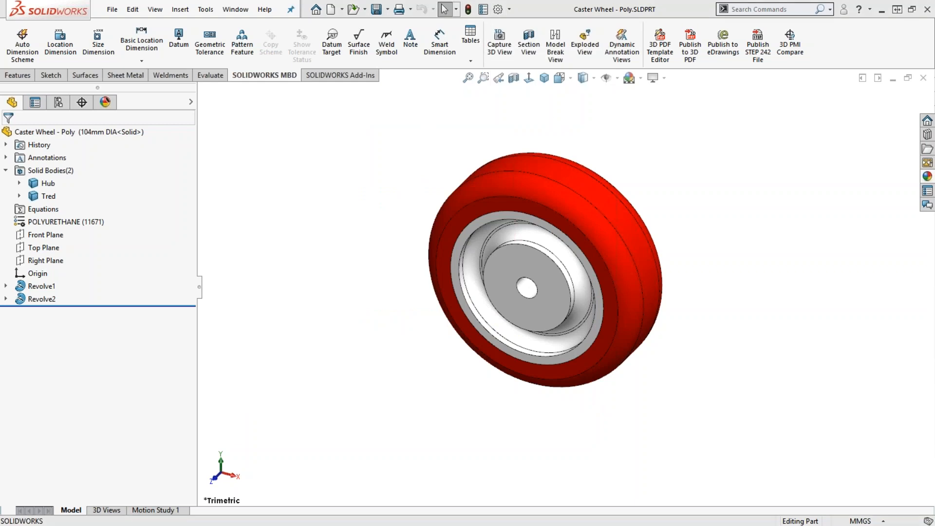
left_click_drag(455, 133, 408, 118)
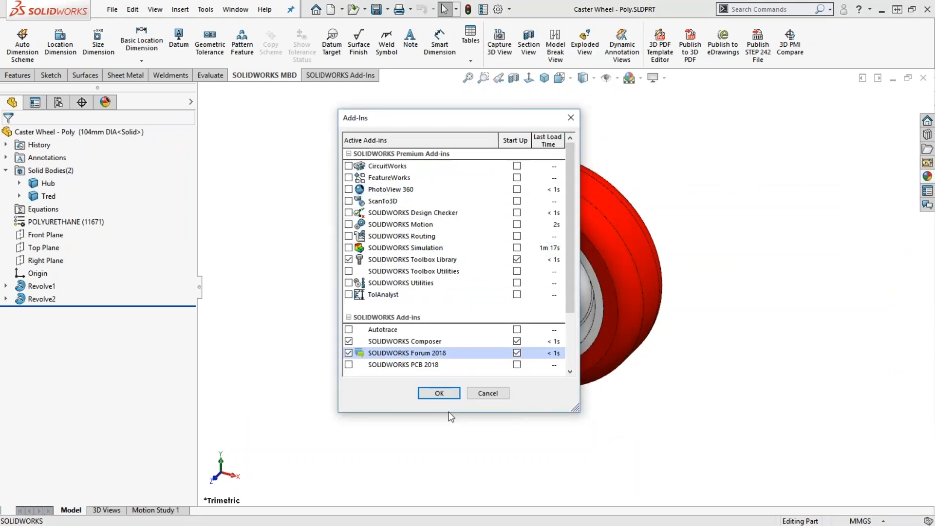
left_click(441, 388)
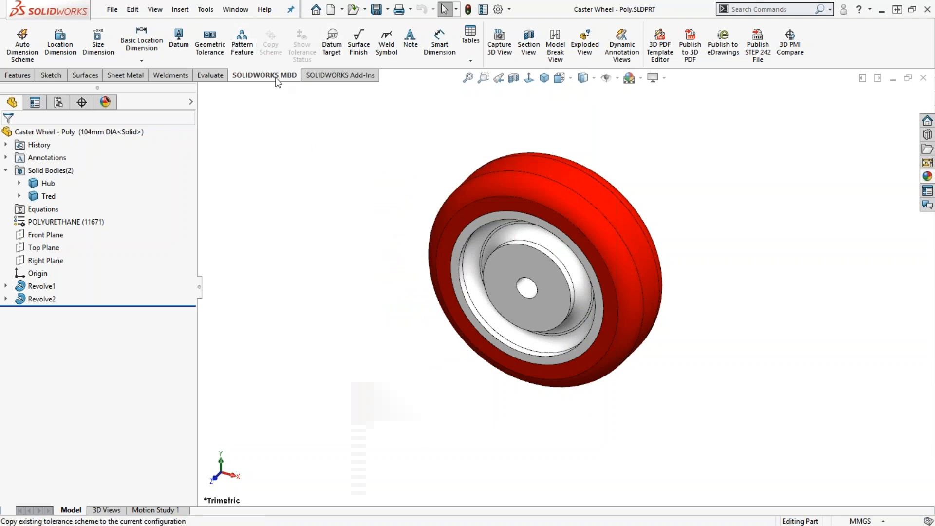
Look at the area for captured 3D views and return to the model.
left_click(112, 511)
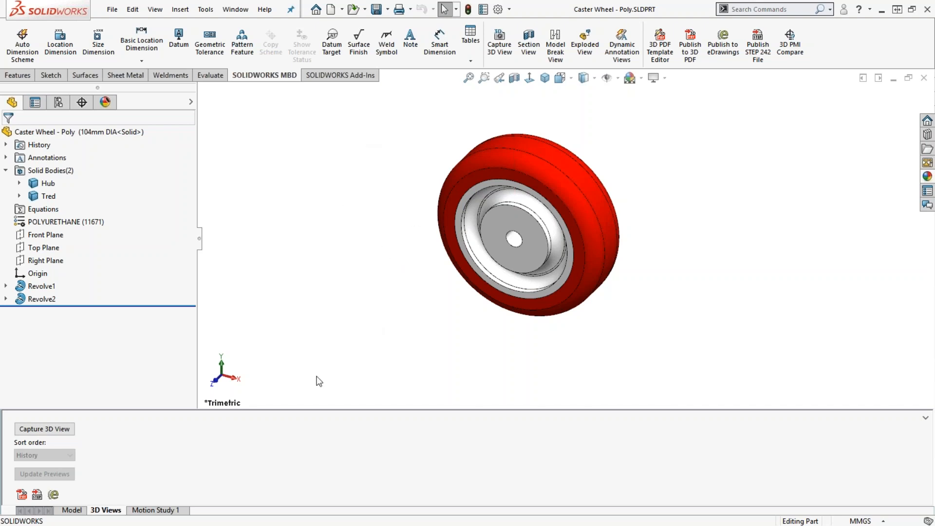
left_click(73, 509)
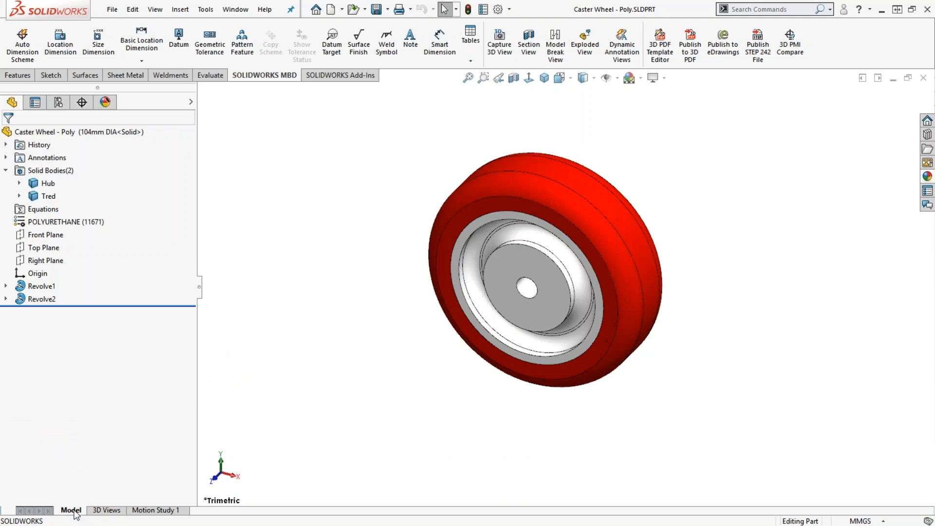
middle_click_drag(704, 263, 677, 288)
scroll(581, 296, "down", 1)
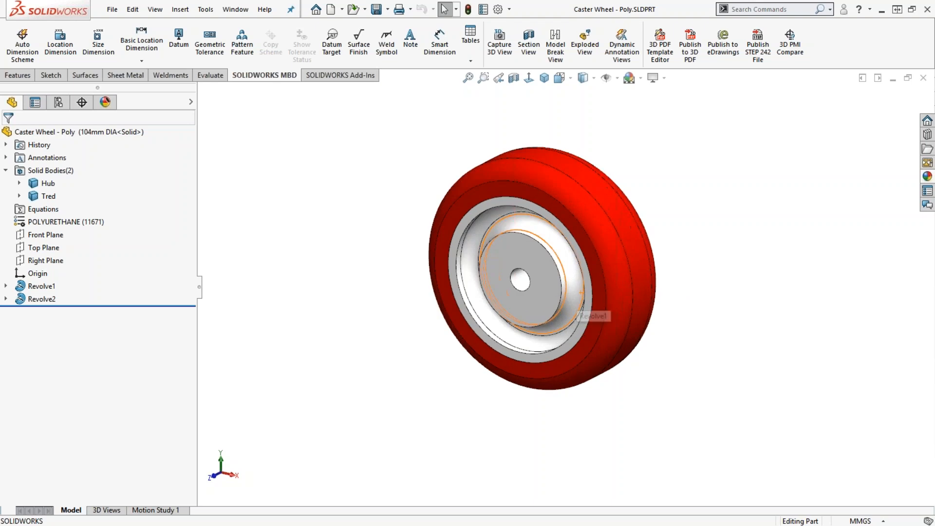
Preview the 92mm DIA and 80mm DIA configurations and the Transparent Tread display state, returning to 104mm DIA and Solid.
left_click(59, 103)
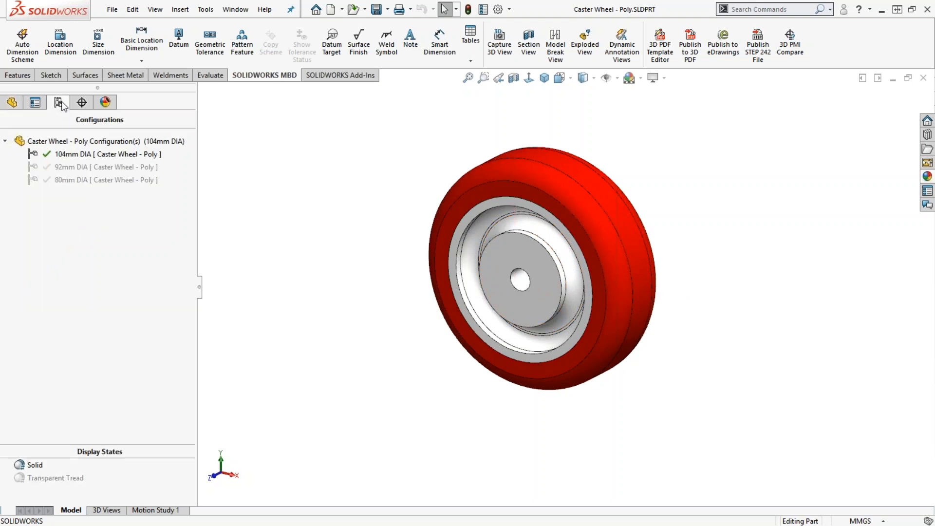
double_click(67, 167)
double_click(71, 179)
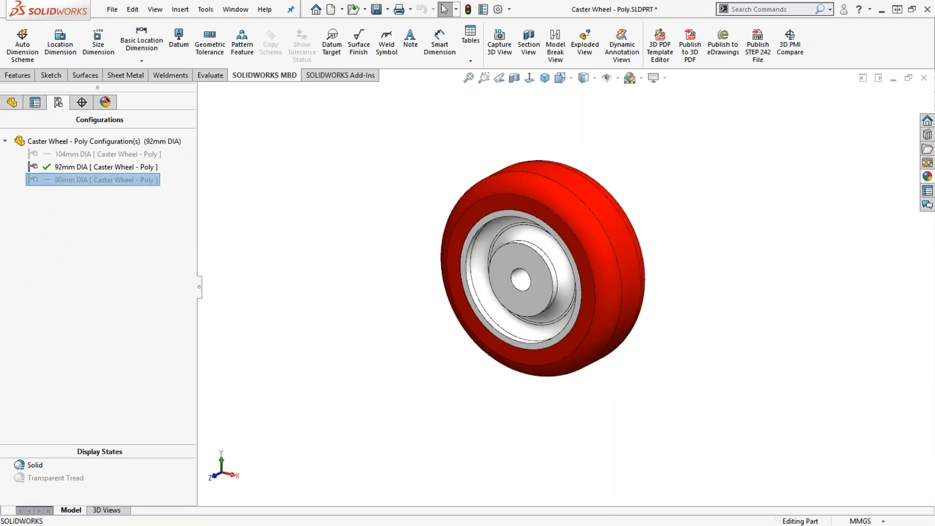
double_click(70, 153)
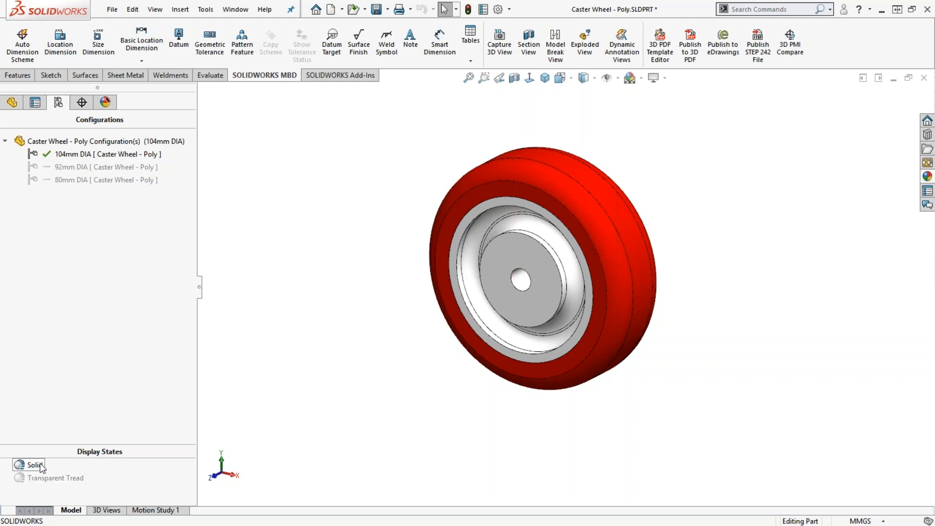
double_click(50, 477)
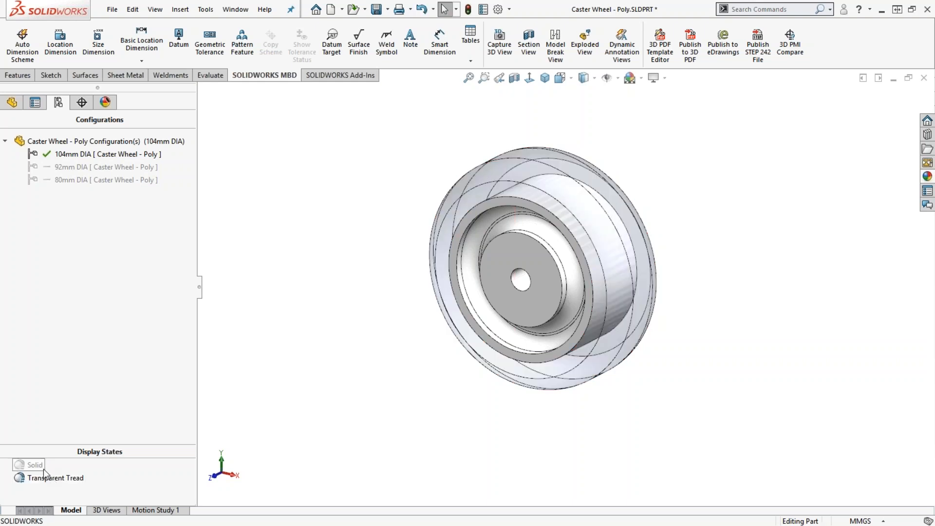
double_click(41, 468)
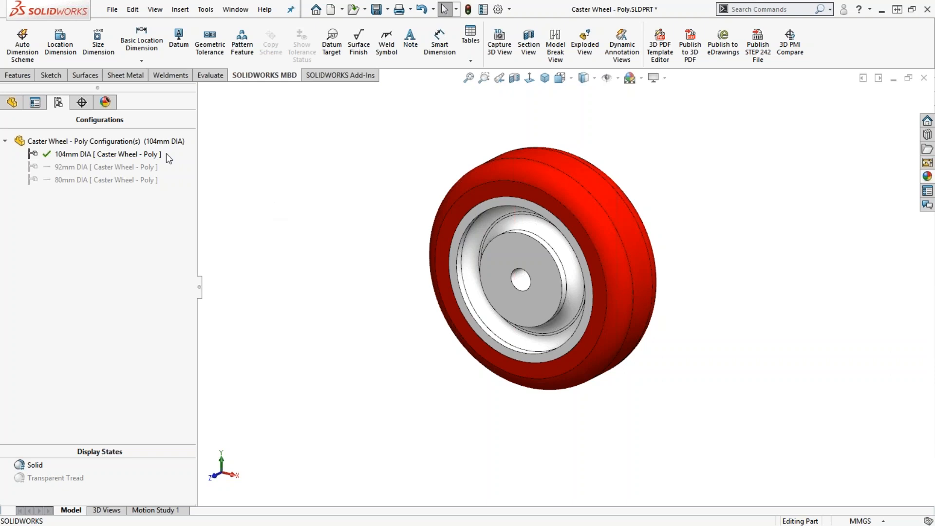
Start an Auto Dimension Scheme for a turned part with plus and minus tolerances, linear pattern dimensioning and all features in scope.
left_click(82, 103)
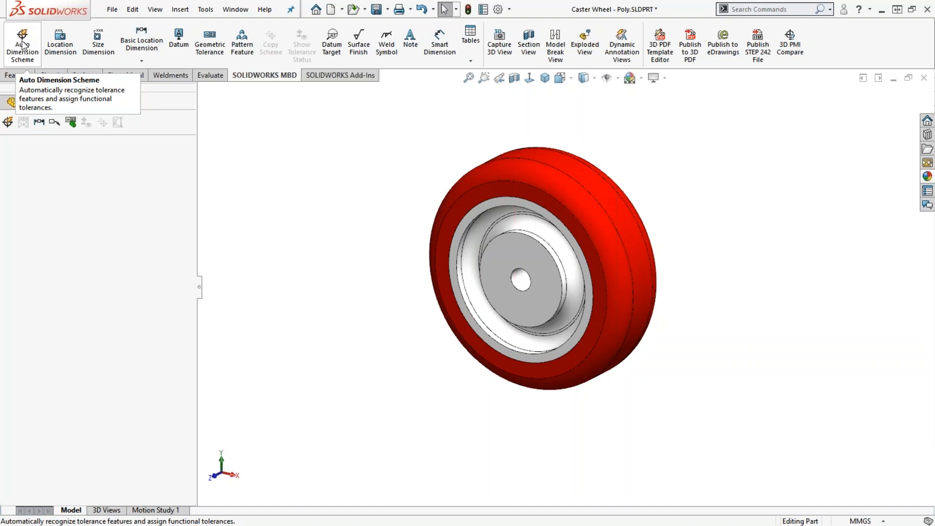
left_click(8, 123)
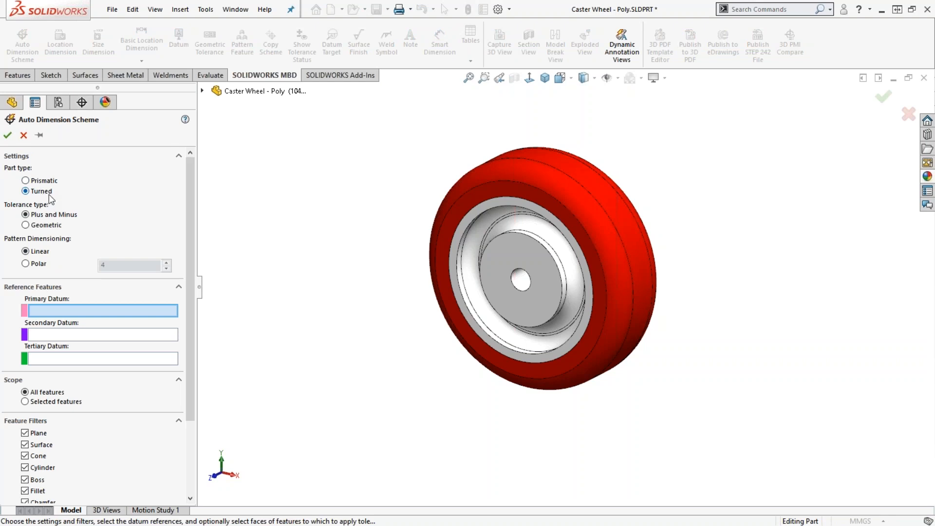
left_click_drag(189, 175, 187, 194)
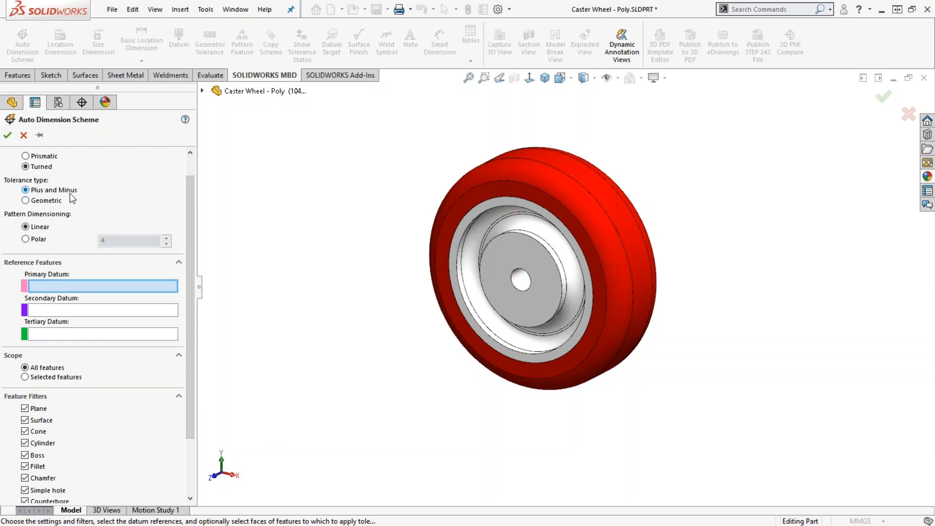
left_click_drag(191, 197, 189, 164)
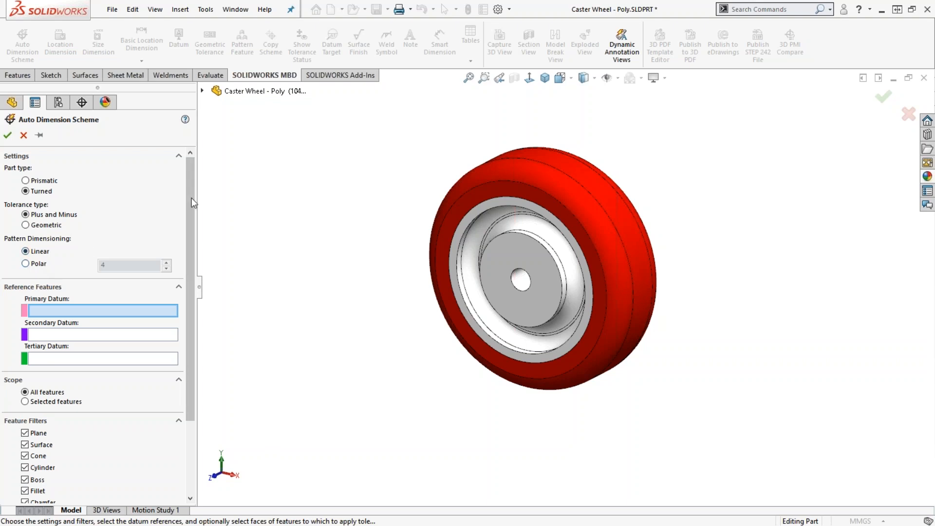
left_click_drag(191, 198, 174, 259)
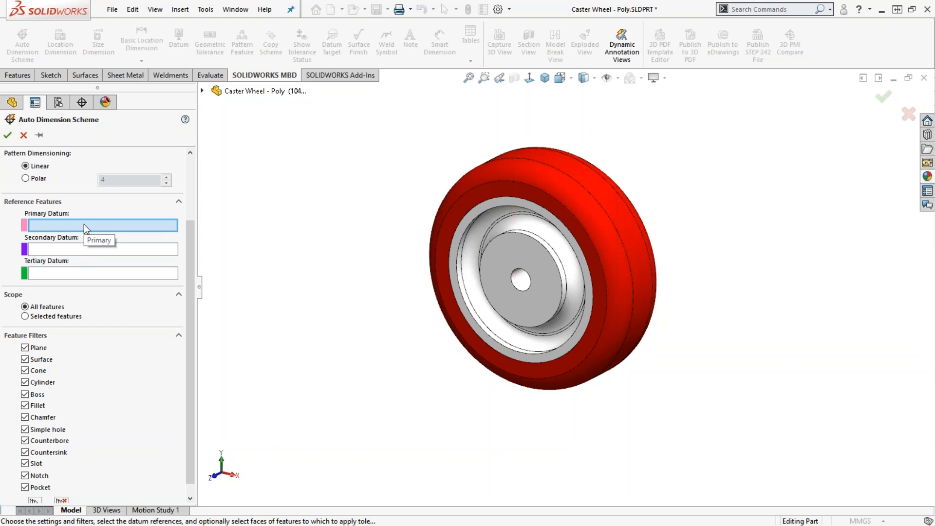
Assign the tread's outer cylindrical face, as a boss feature, to the scheme's primary datum.
mouse_move(384, 250)
middle_mouse_down()
mouse_move(374, 273)
mouse_move(425, 259)
mouse_move(528, 276)
mouse_move(445, 276)
mouse_move(408, 248)
mouse_move(382, 257)
mouse_move(394, 254)
middle_mouse_up()
key("ctrl+7")
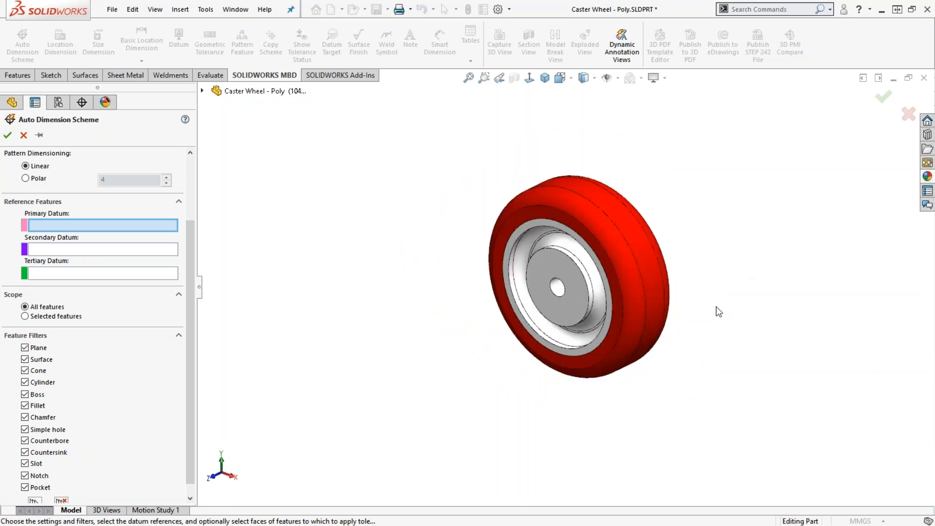
key("f")
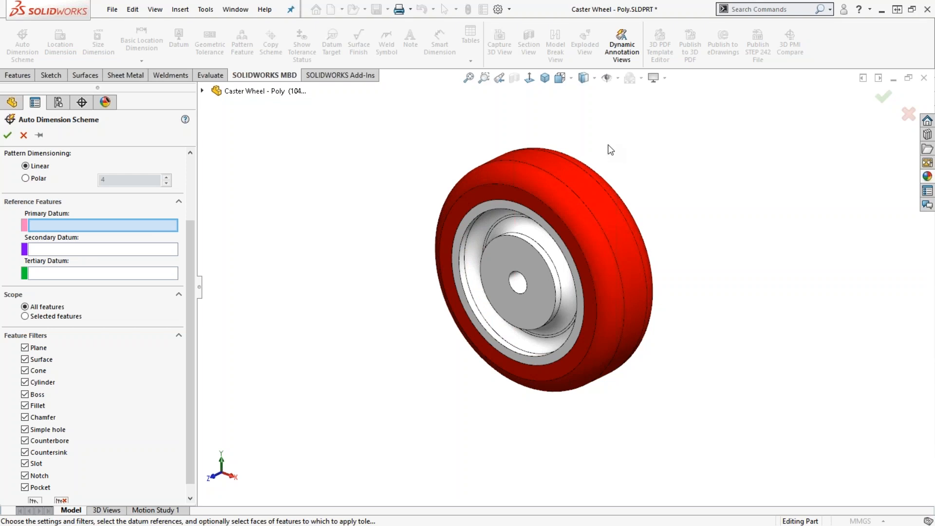
left_click(545, 159)
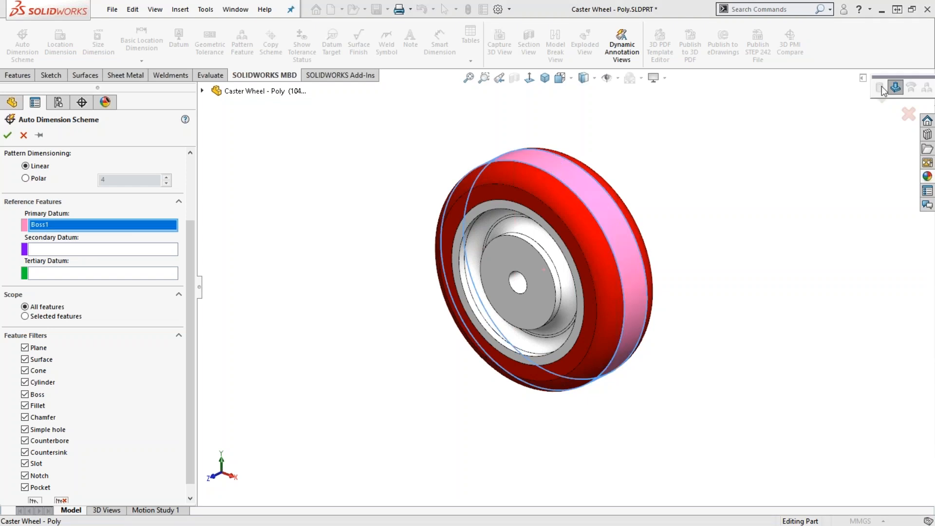
left_click_drag(887, 77, 397, 117)
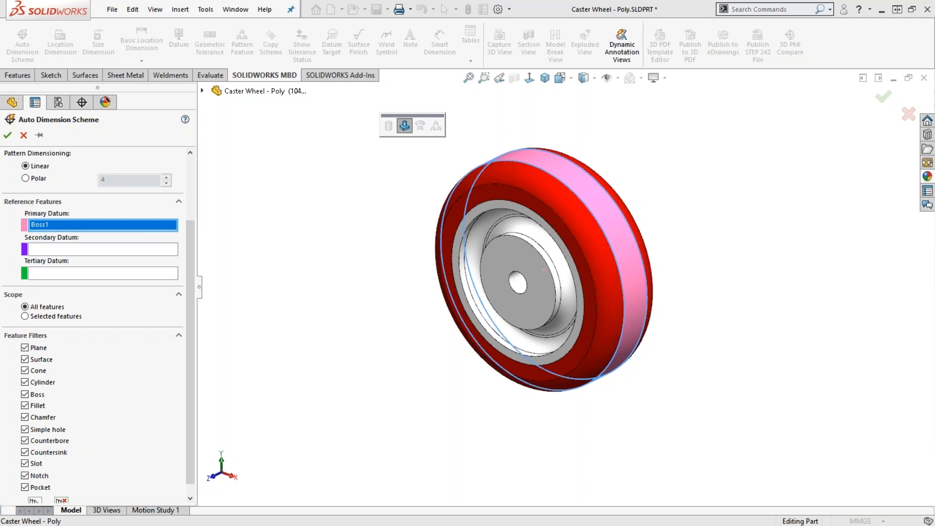
Assign the width between the hub's two opposite flat end faces as the scheme's secondary datum.
left_click(102, 250)
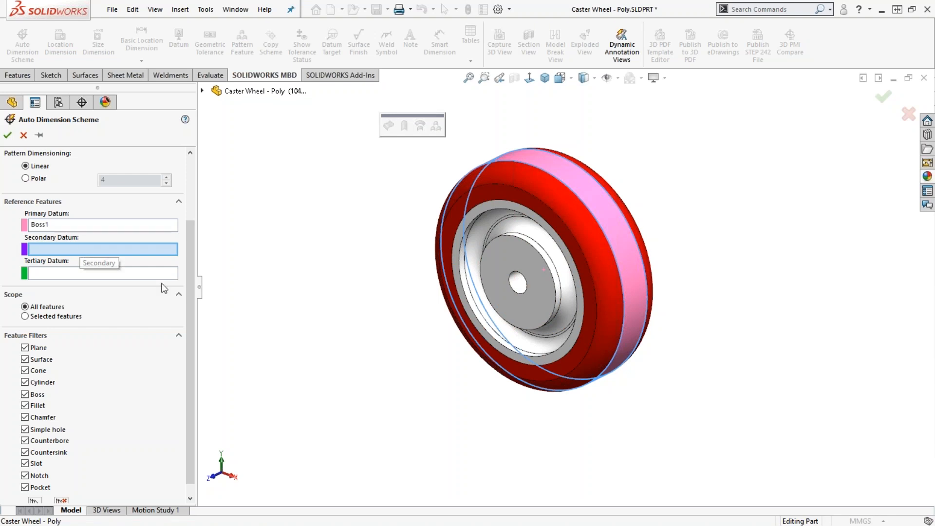
left_click(518, 256)
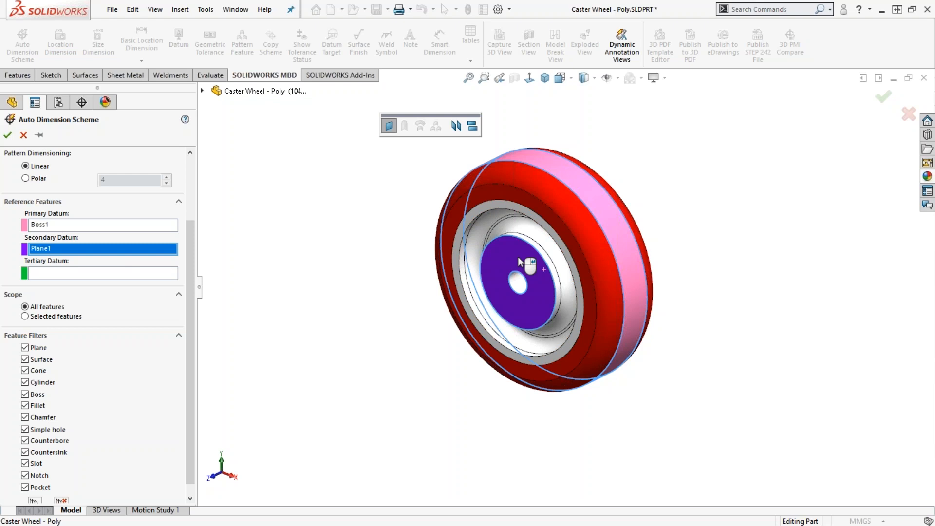
middle_click_drag(527, 271, 513, 240)
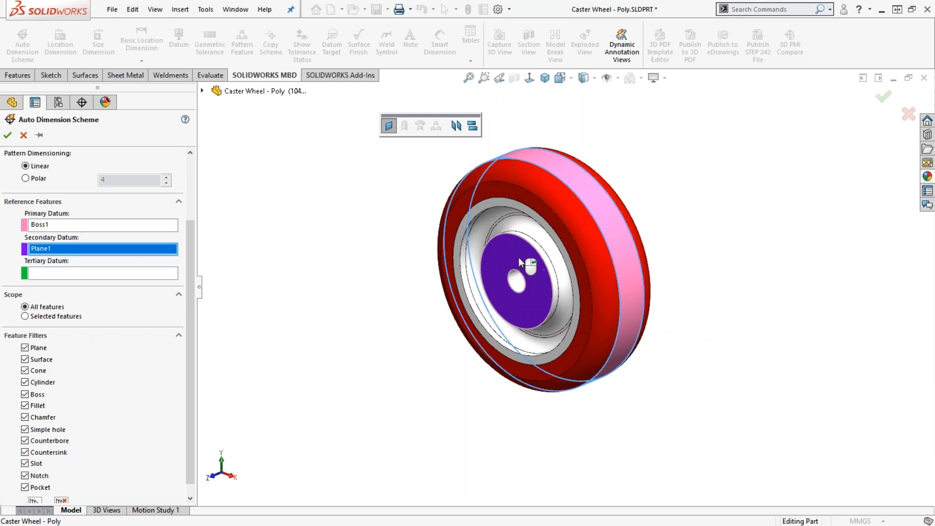
middle_click_drag(520, 259, 424, 233)
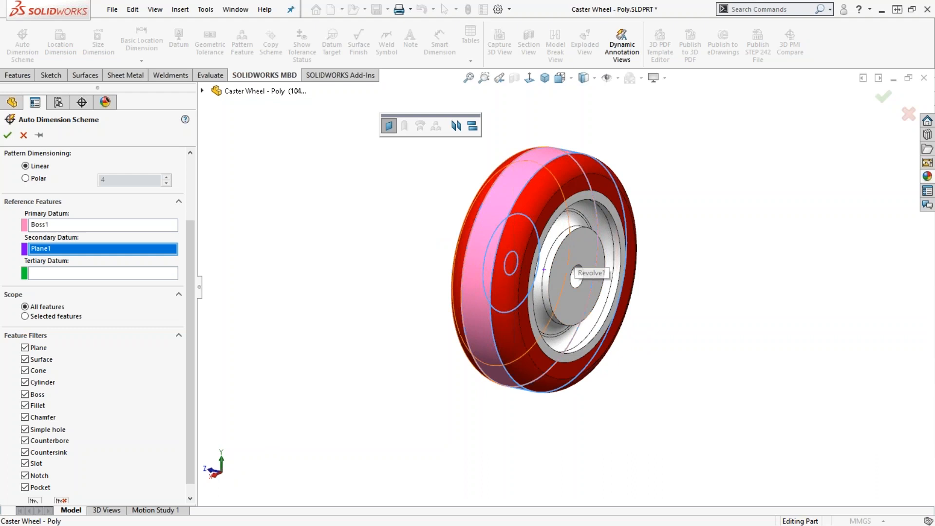
left_click(457, 126)
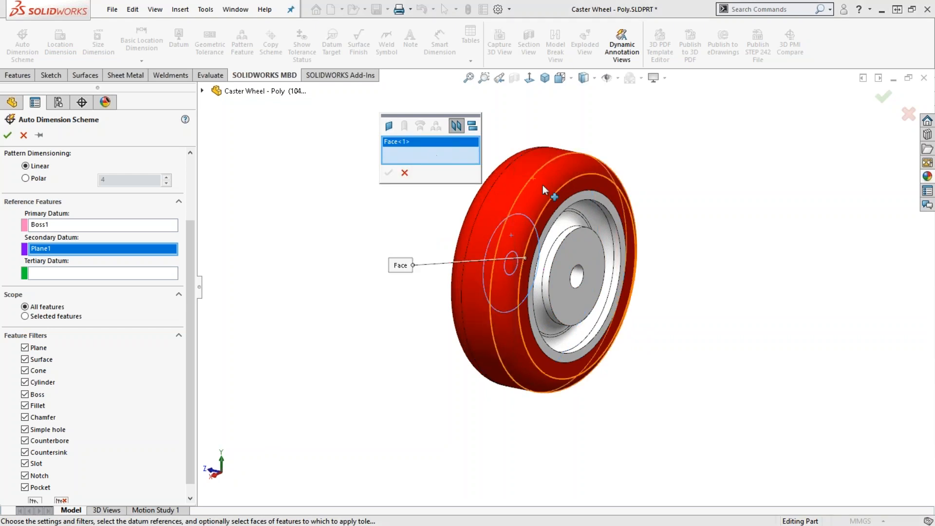
left_click(588, 247)
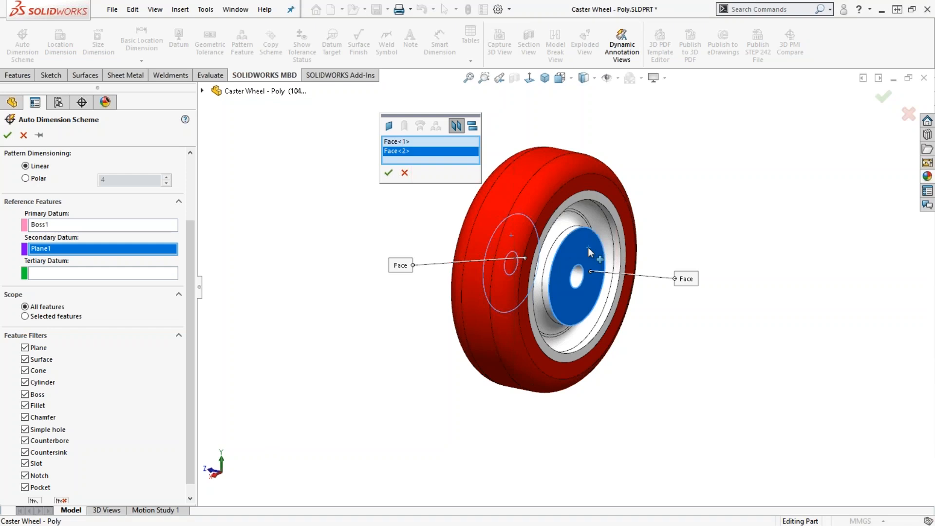
left_click(389, 173)
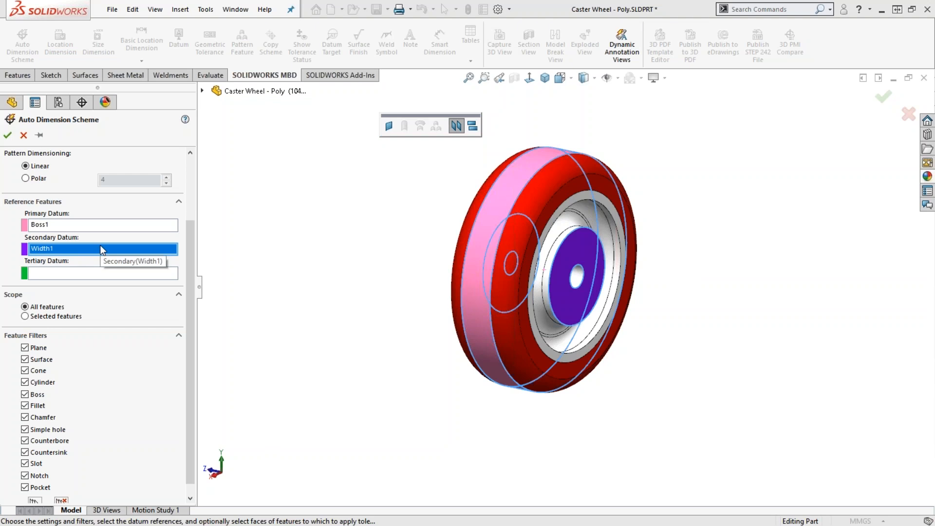
middle_click_drag(283, 253, 320, 247)
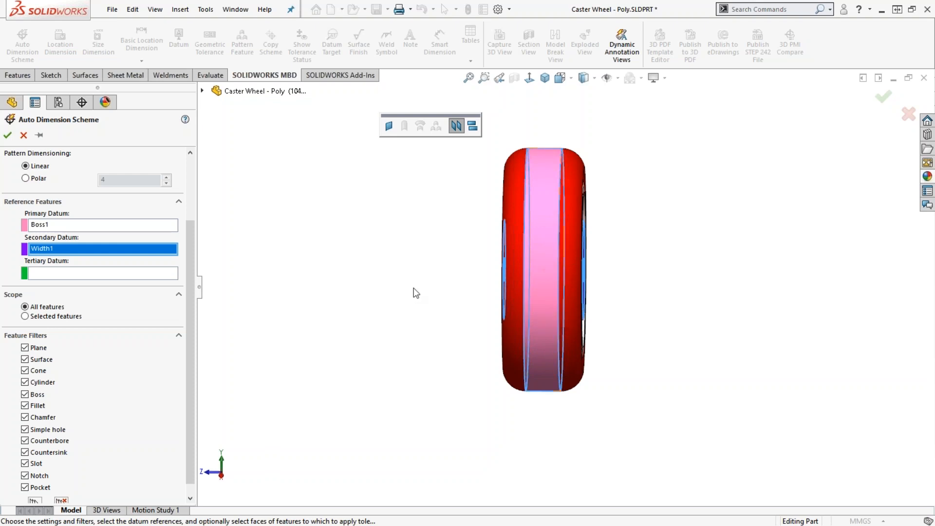
middle_click_drag(414, 276, 458, 277)
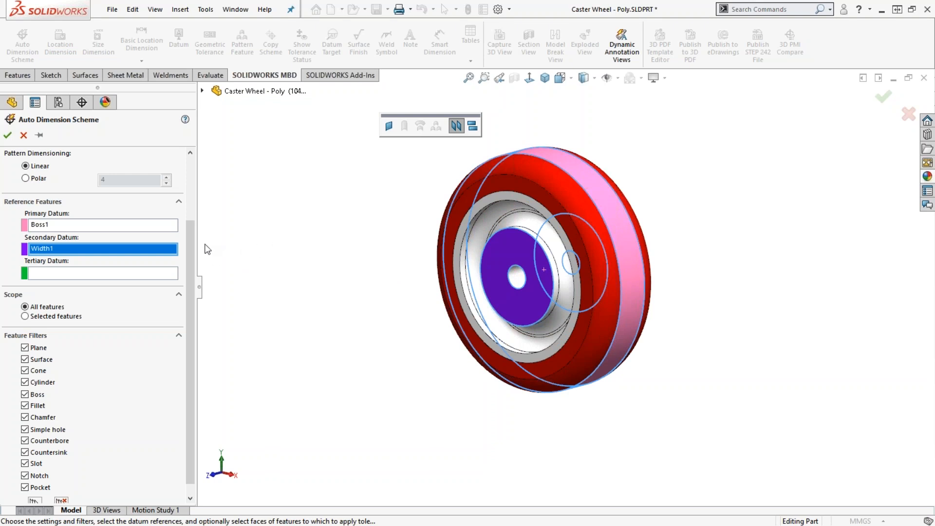
Keep the scope on all features with every feature filter enabled and generate the dimension scheme.
scroll(193, 249, "down", 1)
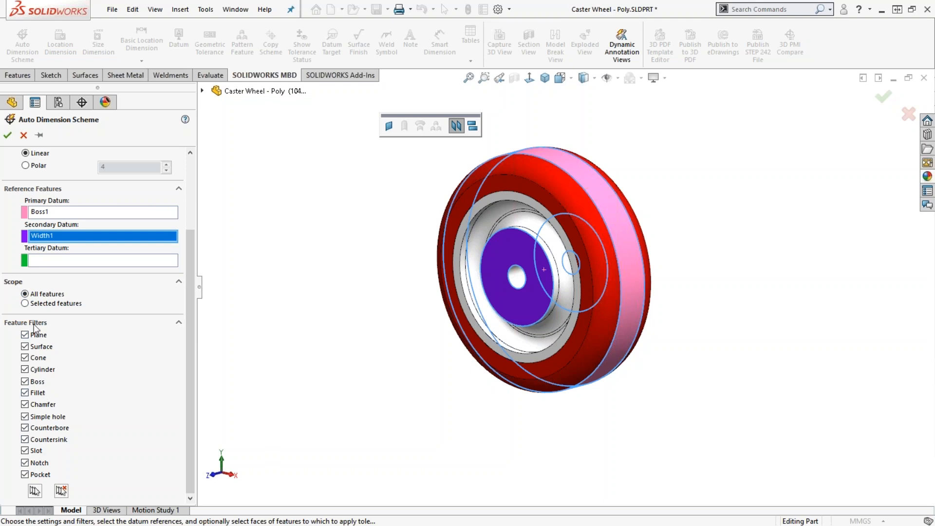
left_click(25, 304)
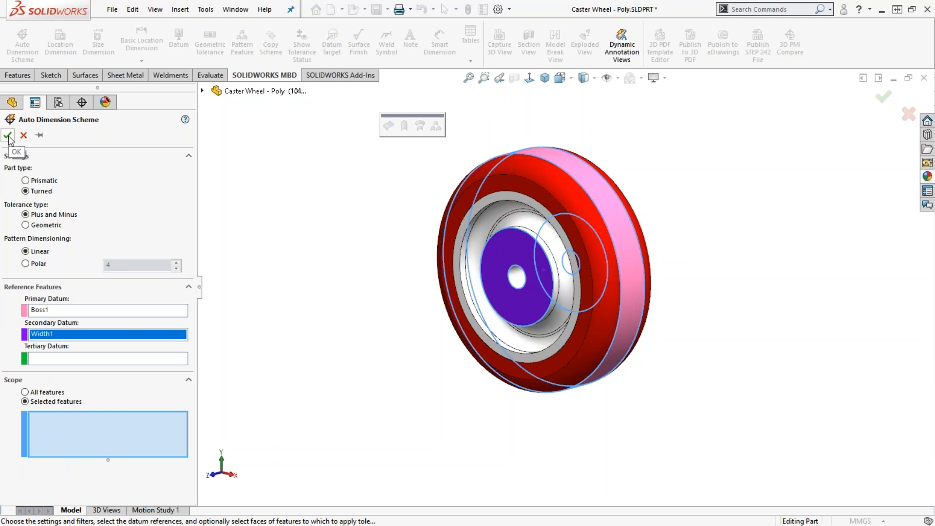
left_click(25, 392)
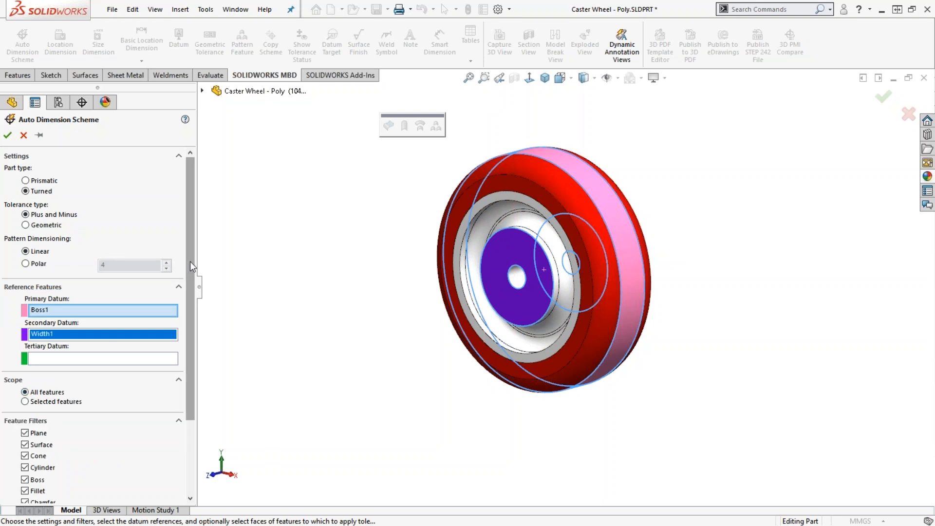
scroll(190, 262, "down", 1)
scroll(193, 312, "down", 1)
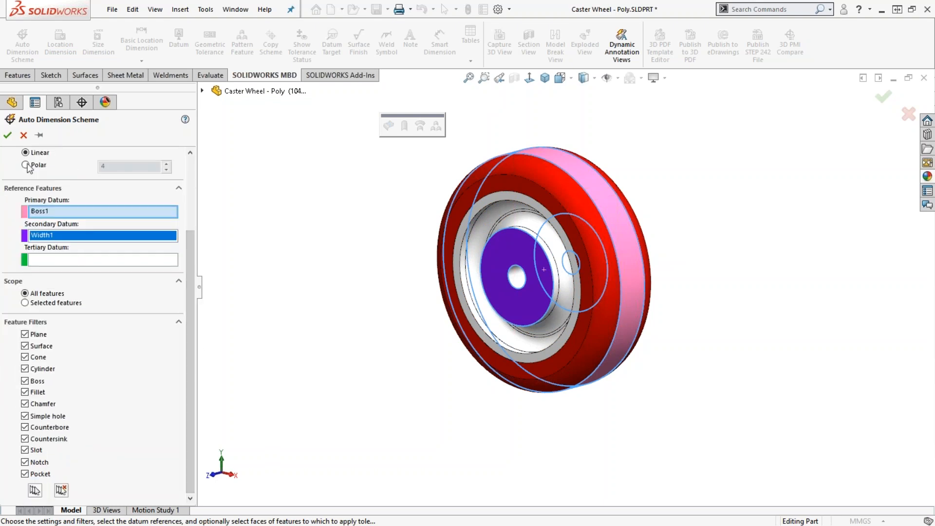
left_click(7, 136)
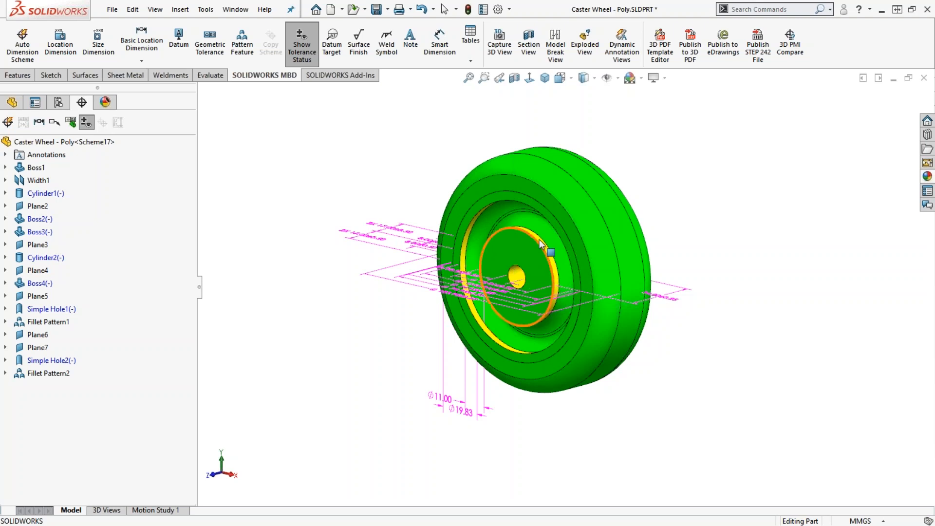
Turn off the tolerance status colouring on the wheel.
mouse_move(509, 299)
middle_mouse_down()
mouse_move(428, 282)
mouse_move(390, 309)
mouse_move(484, 299)
mouse_move(513, 300)
mouse_move(519, 312)
middle_mouse_up()
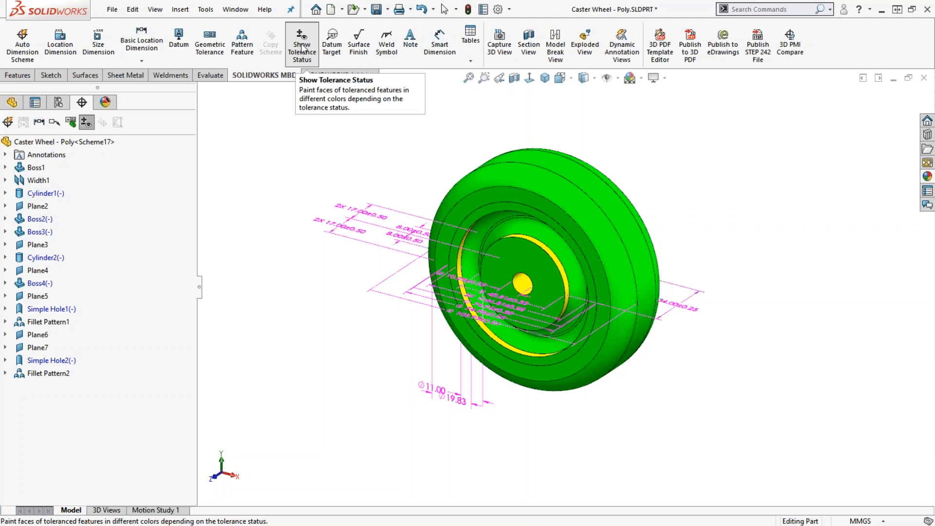
left_click(300, 44)
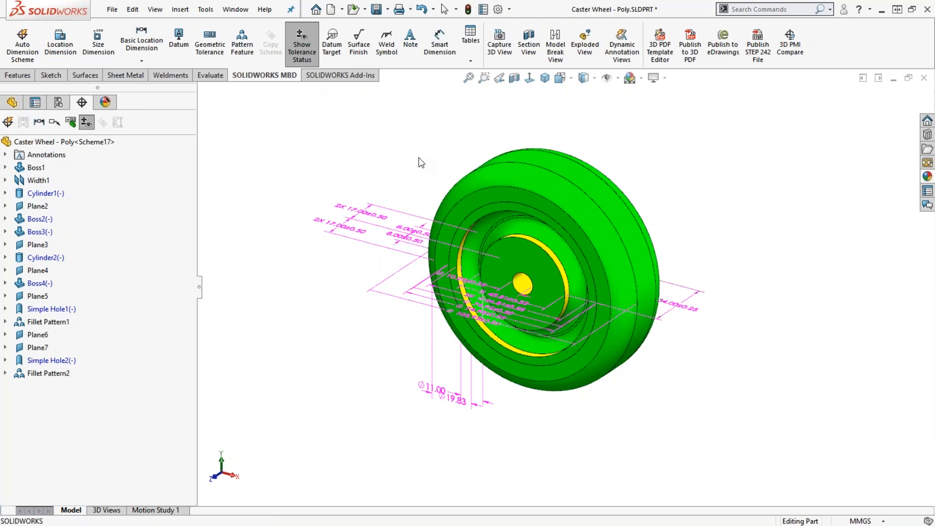
left_click(302, 45)
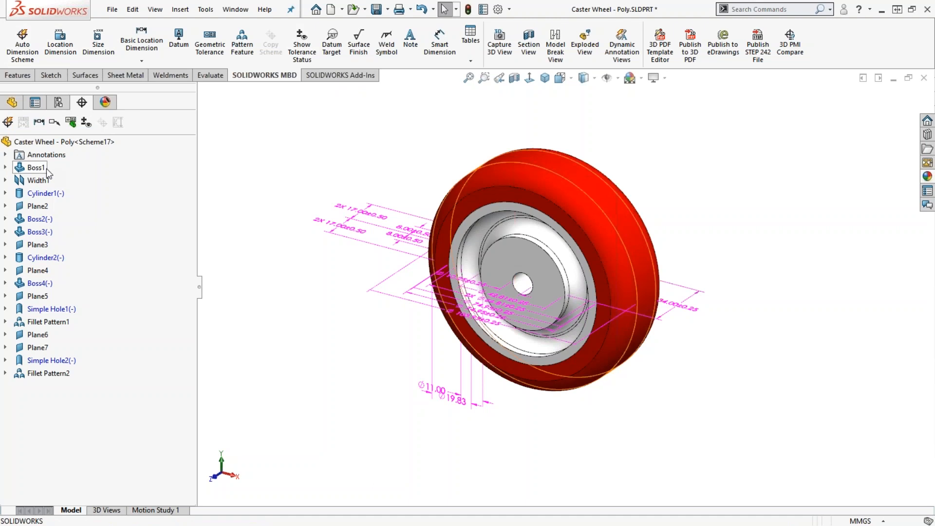
Examine the Cylinder1 feature's dimension in the scheme tree and the face it belongs to, and clear the selection.
left_click(5, 193)
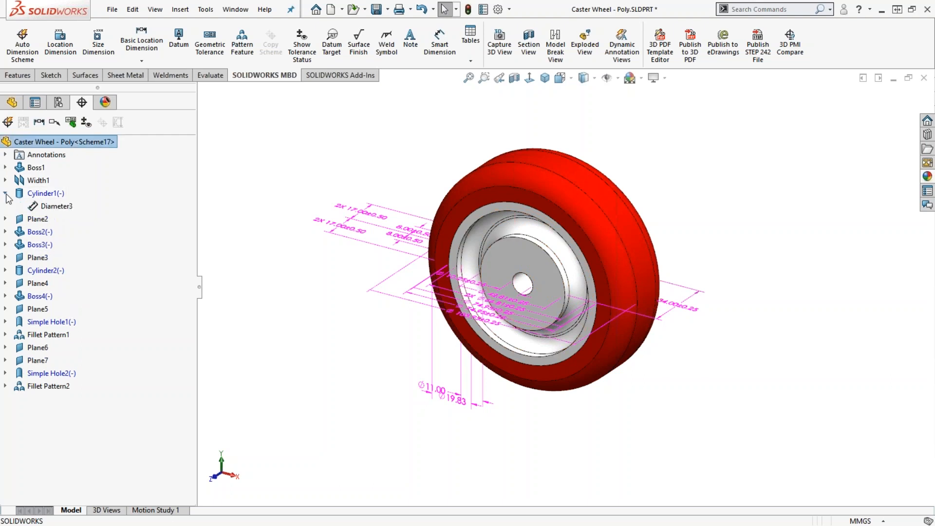
left_click(46, 193)
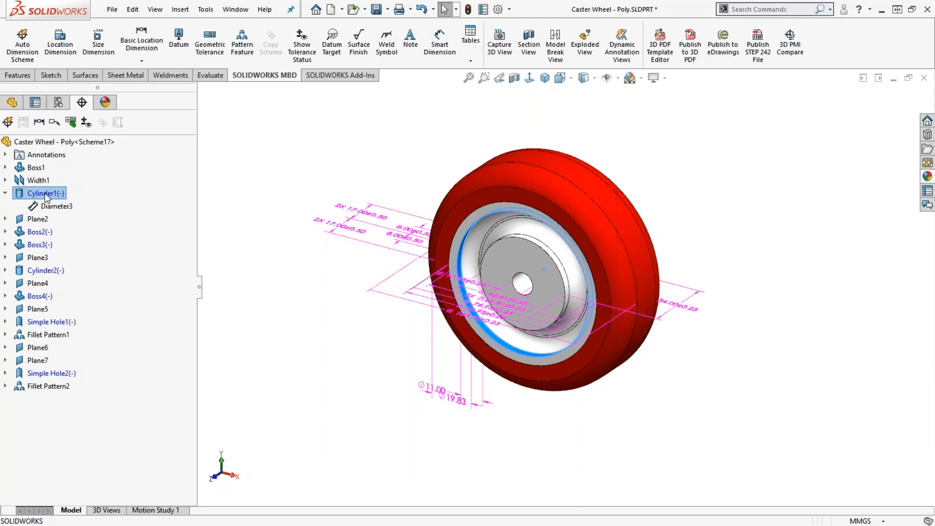
left_click(5, 194)
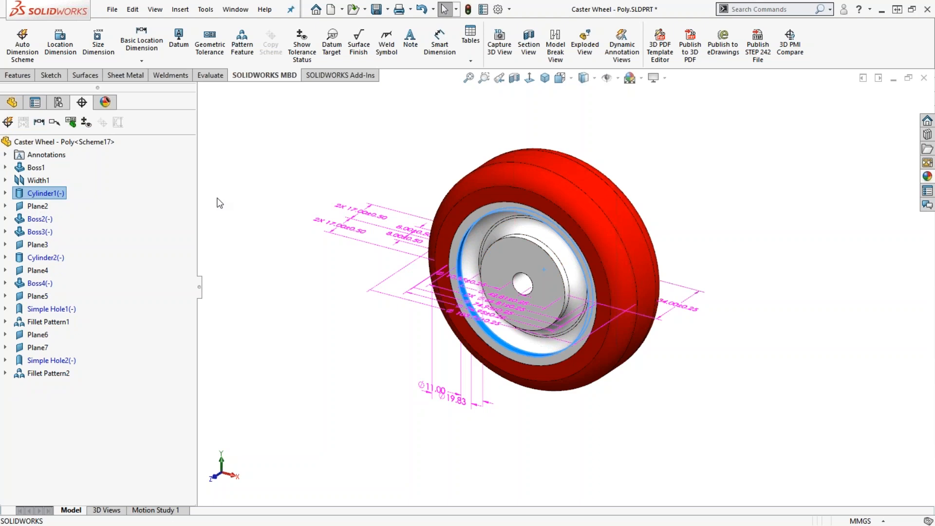
left_click(251, 196)
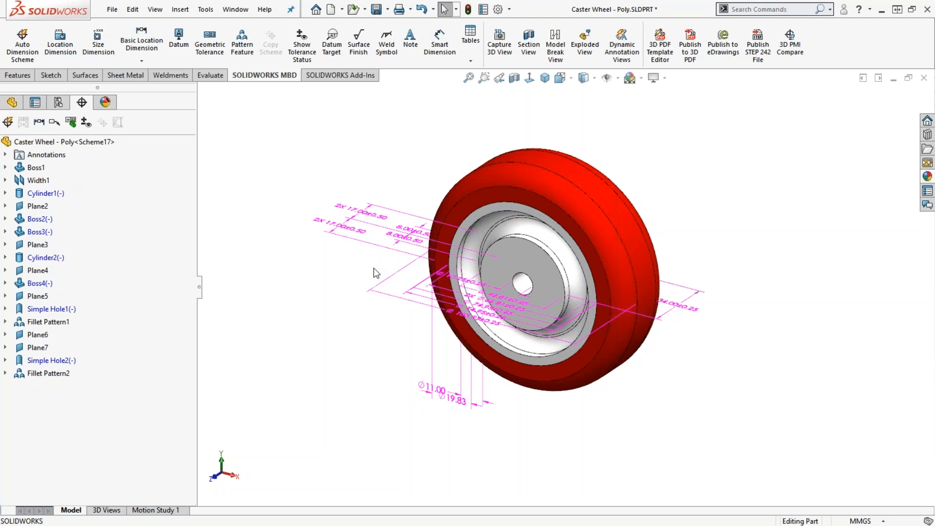
Look through the annotation views listed in the dimension scheme tree and the feature tree, and return to the scheme tree.
mouse_move(375, 277)
middle_mouse_down()
mouse_move(361, 308)
mouse_move(386, 290)
mouse_move(382, 265)
mouse_move(368, 266)
middle_mouse_up()
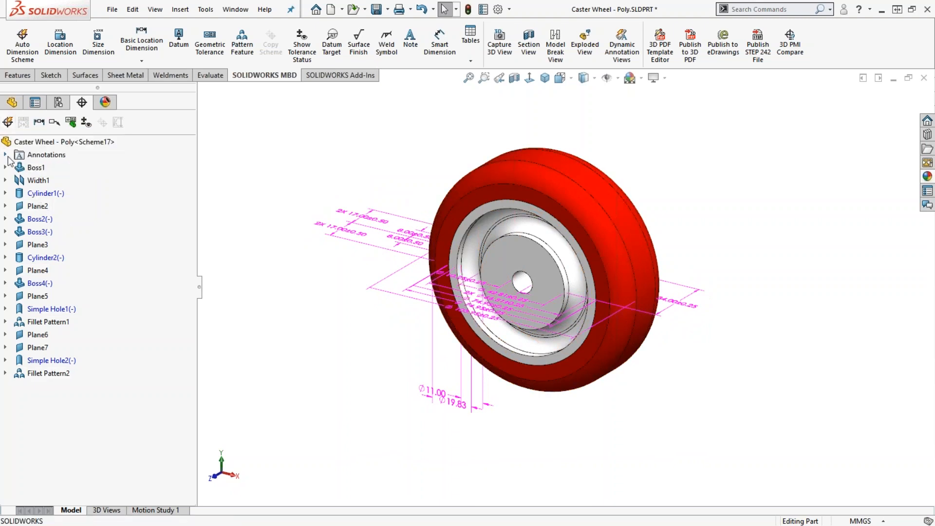
left_click(6, 155)
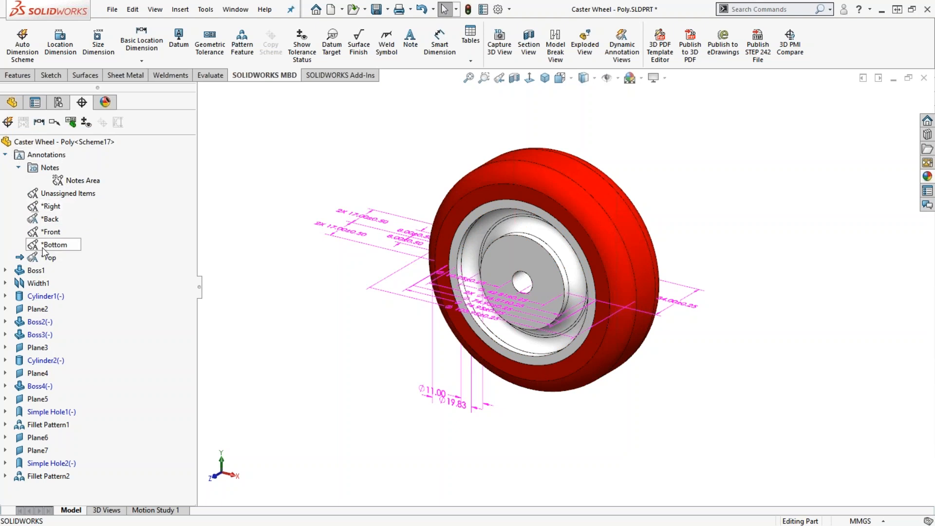
left_click(13, 103)
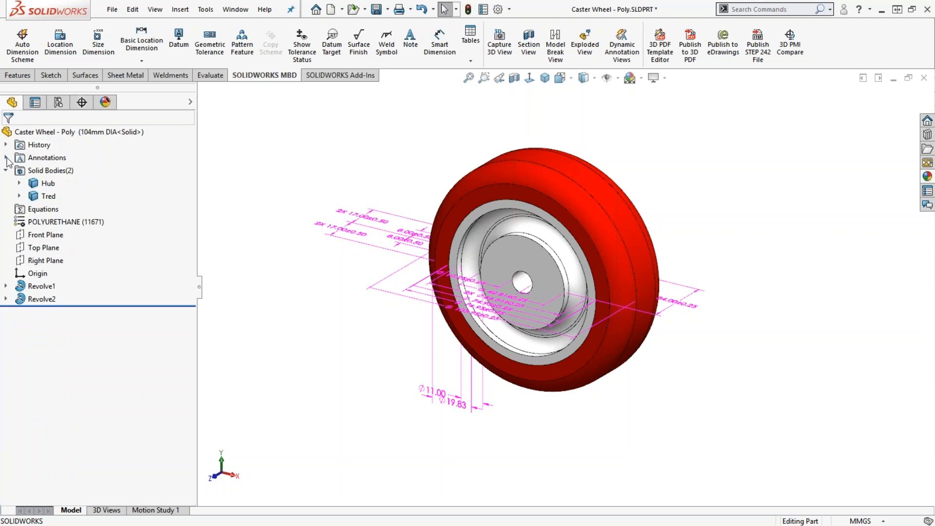
left_click(6, 158)
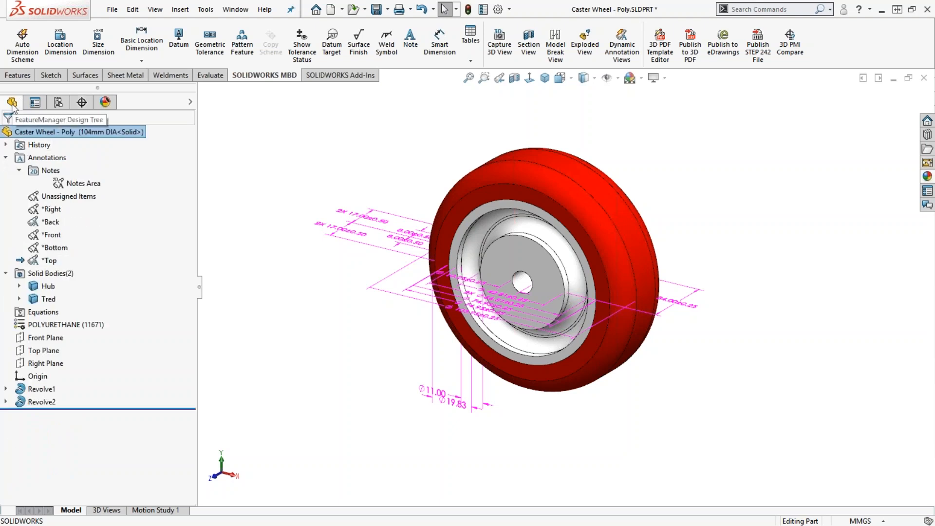
left_click(82, 103)
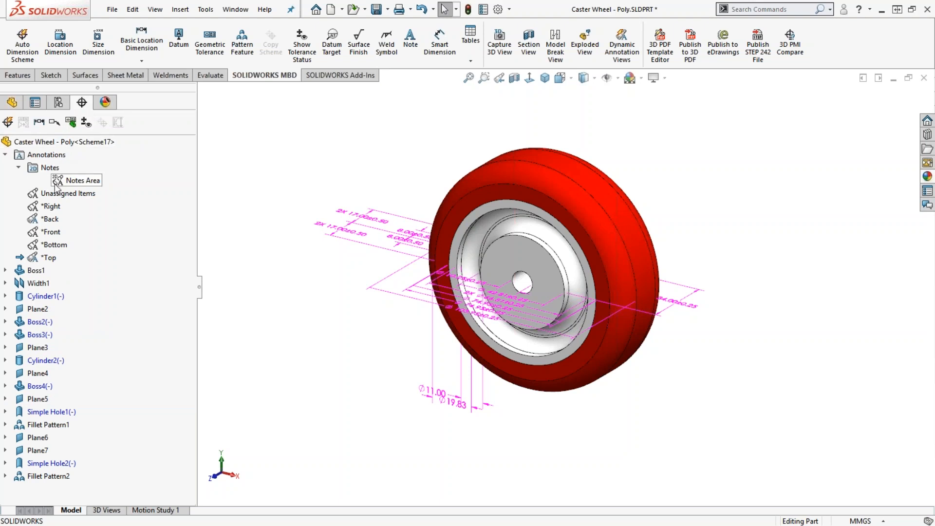
Activate the *Right annotation view and reorient the model to it to check for dimensions.
right_click(55, 210)
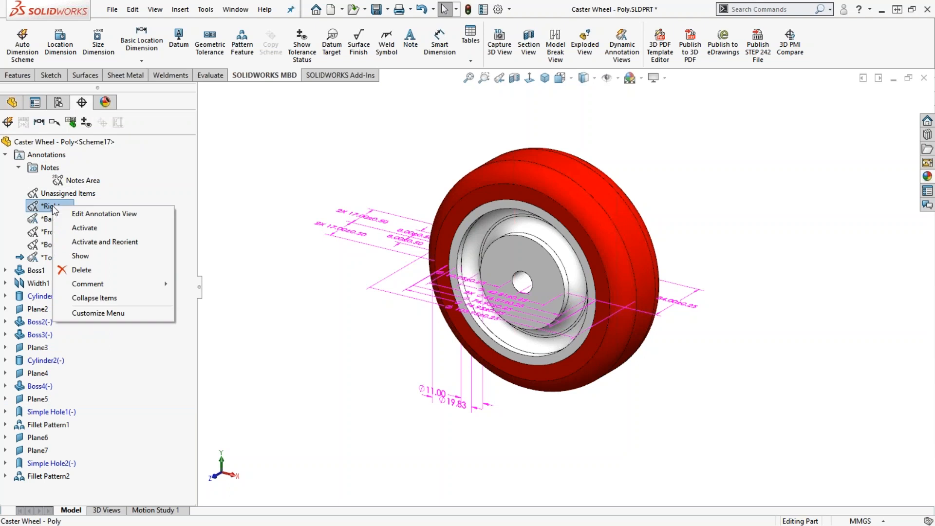
left_click(132, 247)
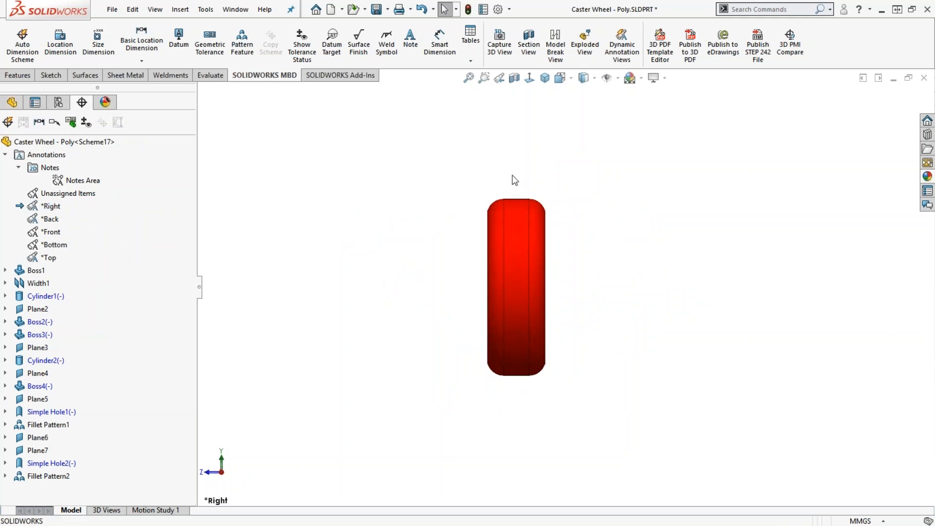
scroll(536, 382, "down", 3)
scroll(520, 144, "down", 1)
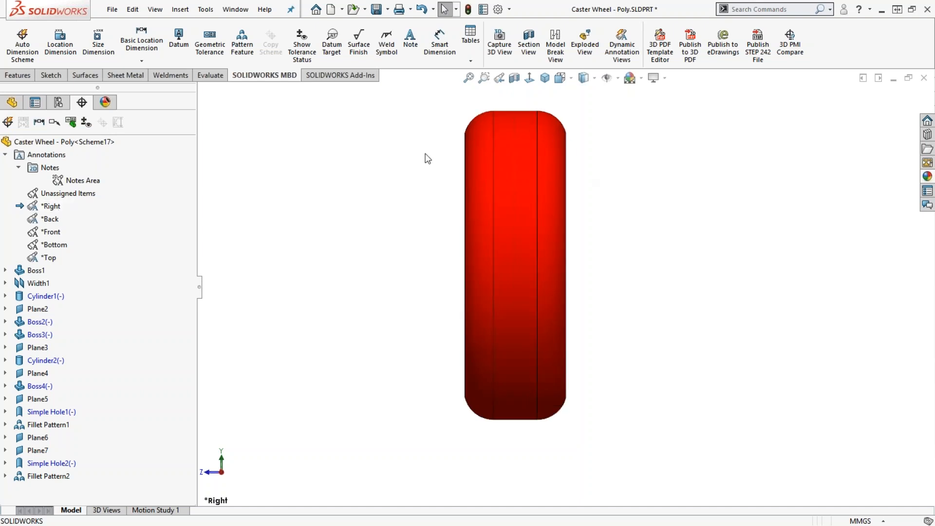
scroll(493, 249, "up", 1)
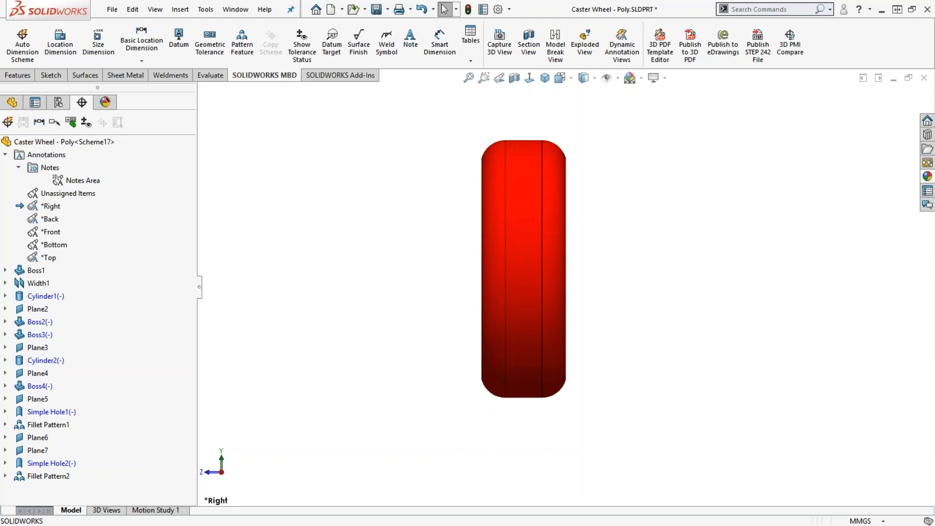
Activate the *Back annotation view and reorient the model to it.
right_click(51, 219)
left_click(98, 255)
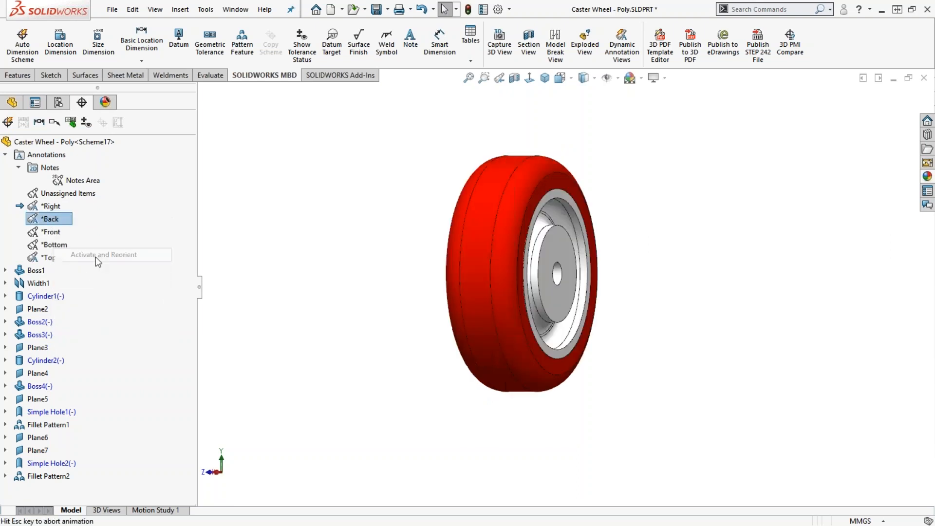
scroll(591, 416, "down", 2)
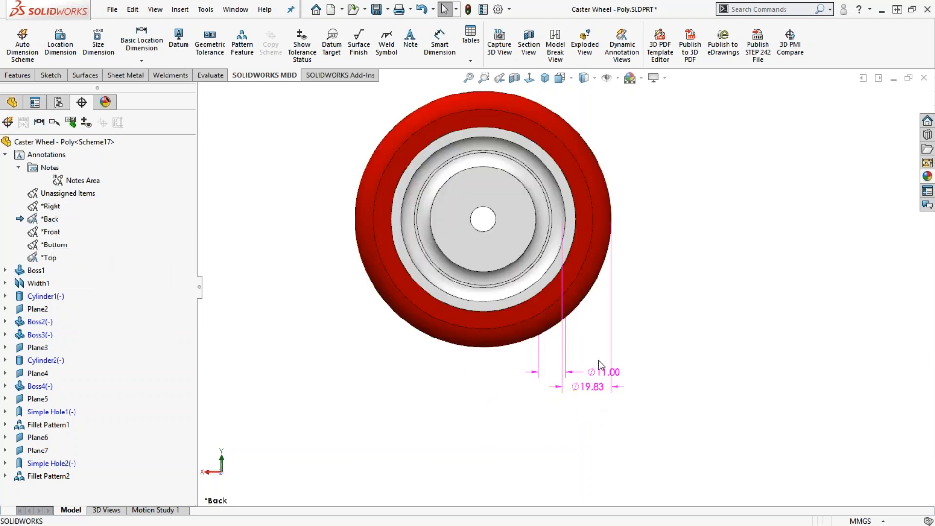
Move the Ø11.00 dimension text across its extension lines and the Ø19.83 dimension closer to the wheel, checking which fillets each one references.
left_click_drag(594, 373, 495, 375)
left_click_drag(590, 389, 595, 363)
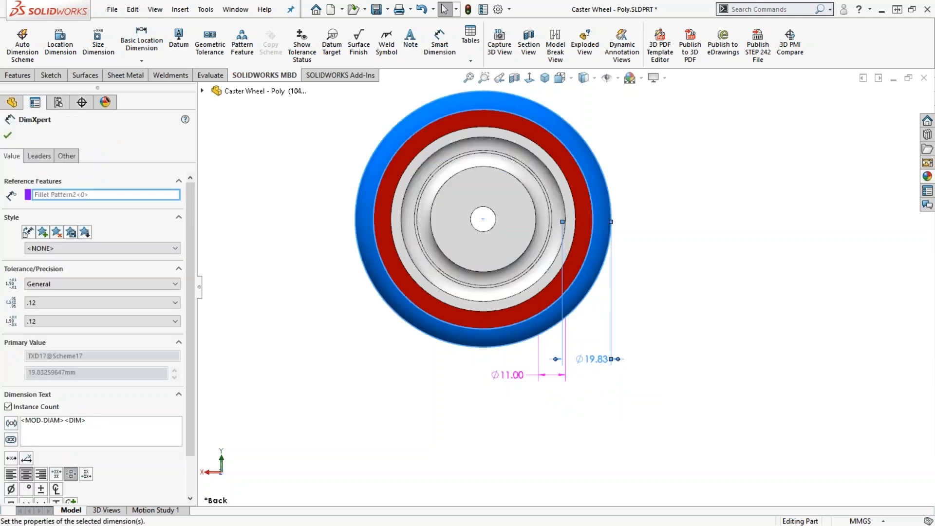
left_click(511, 375)
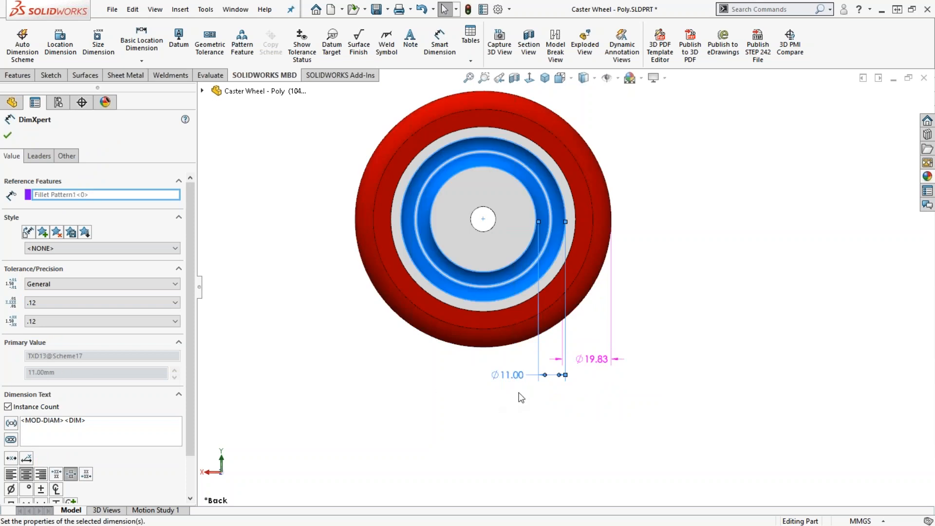
left_click(600, 362)
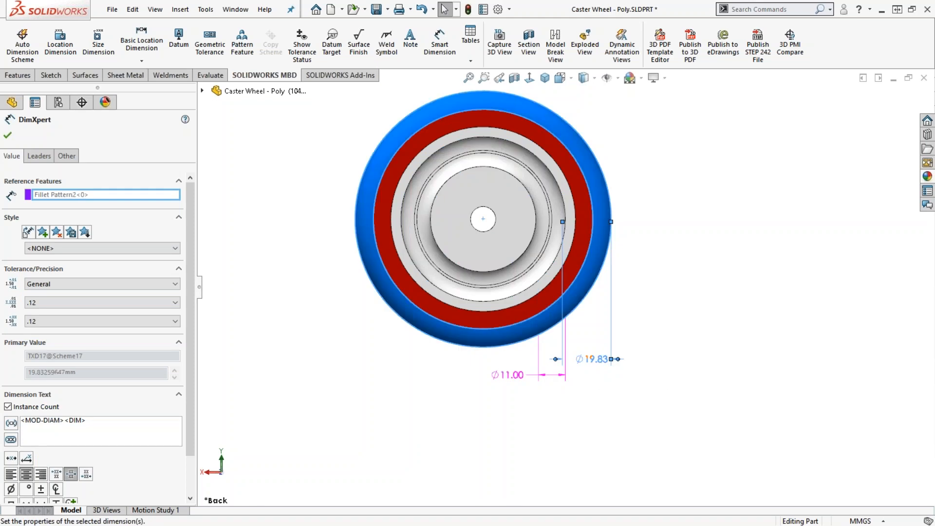
Change the Ø11.00 fillet dimension in the *Back view from linear to diameter leader display.
left_click(515, 376)
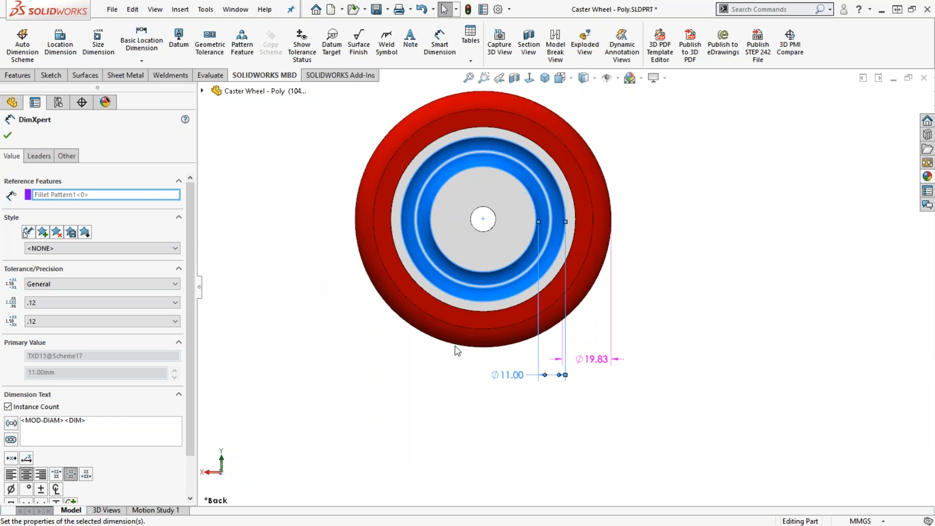
left_click(41, 160)
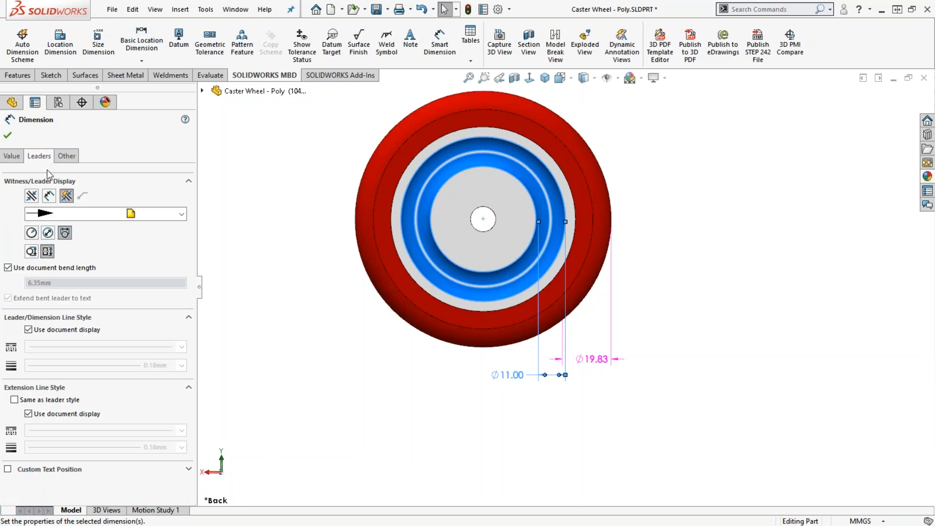
left_click(48, 233)
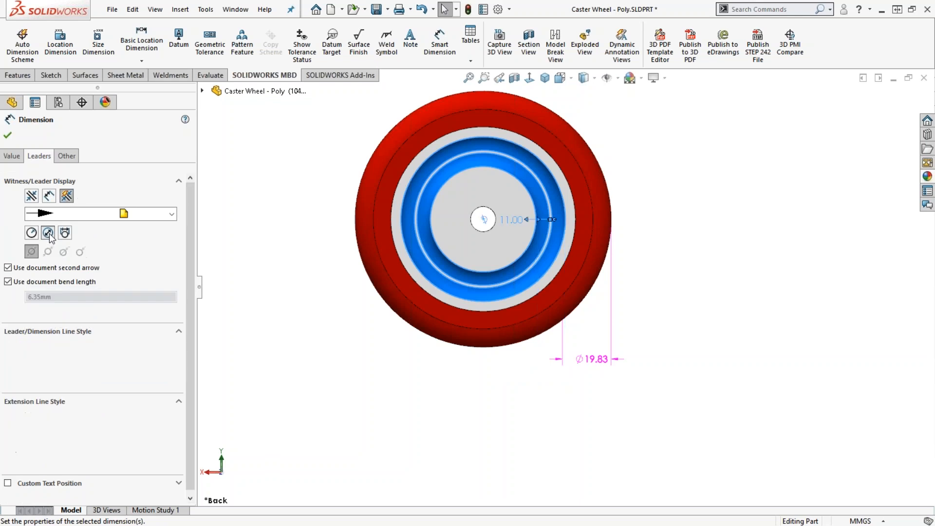
left_click(446, 400)
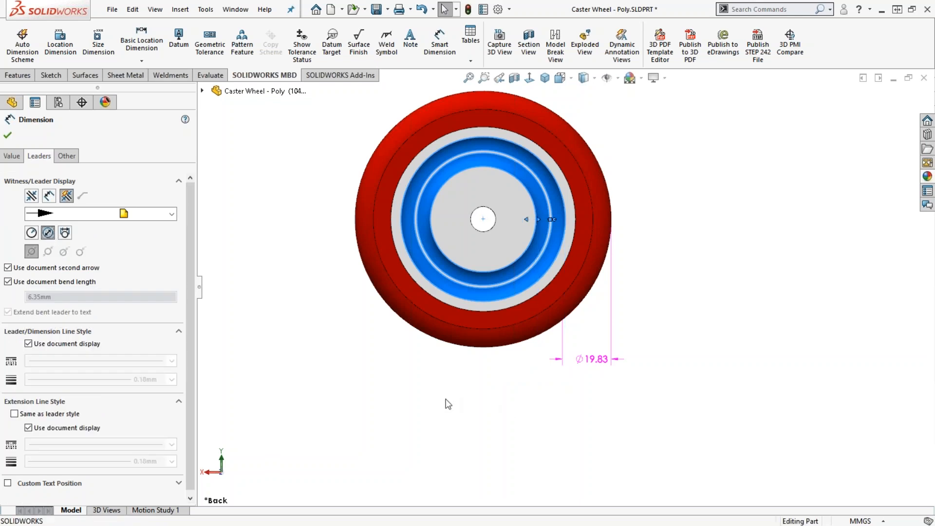
Change the Ø19.83 fillet dimension in the *Back view to diameter leader display and close its properties.
left_click(594, 359)
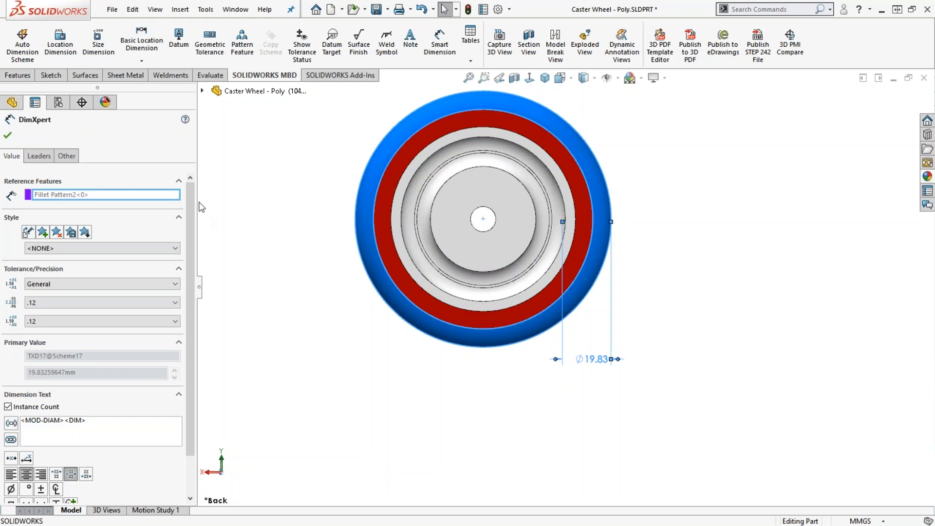
left_click(39, 156)
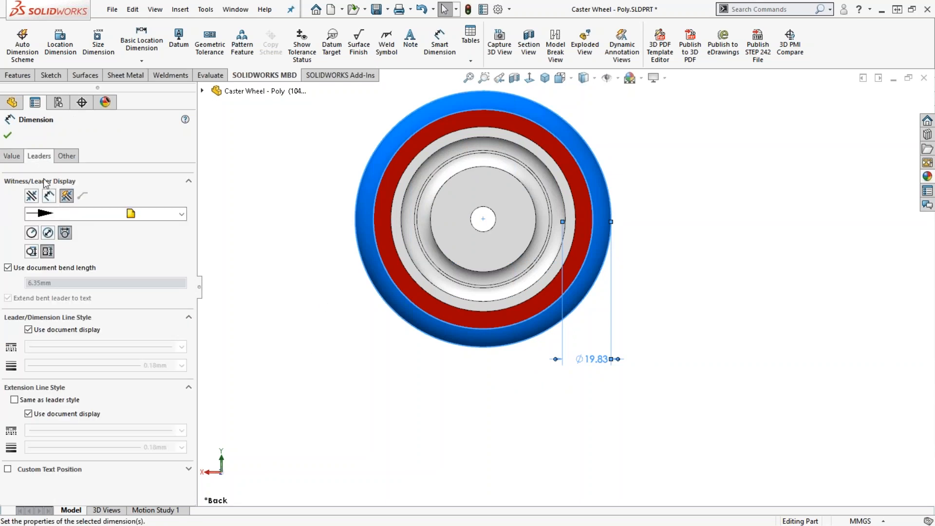
left_click(48, 233)
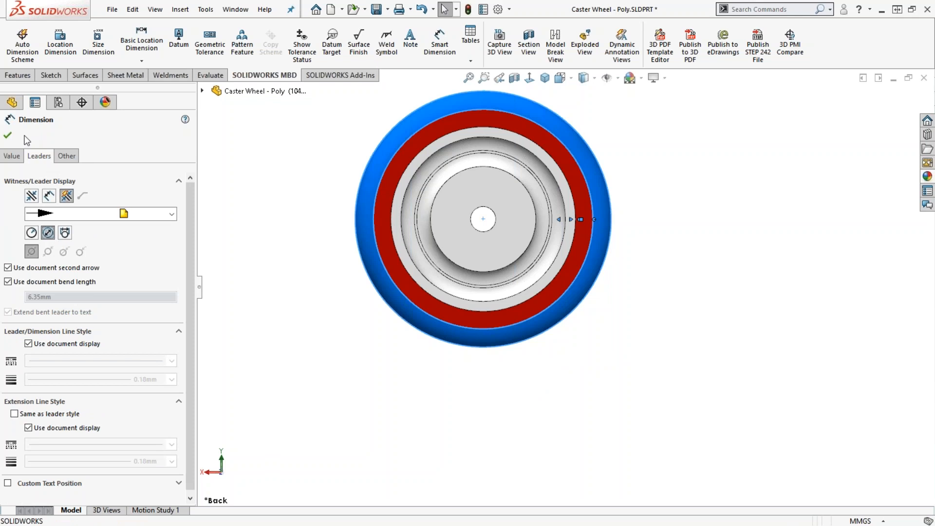
left_click(7, 136)
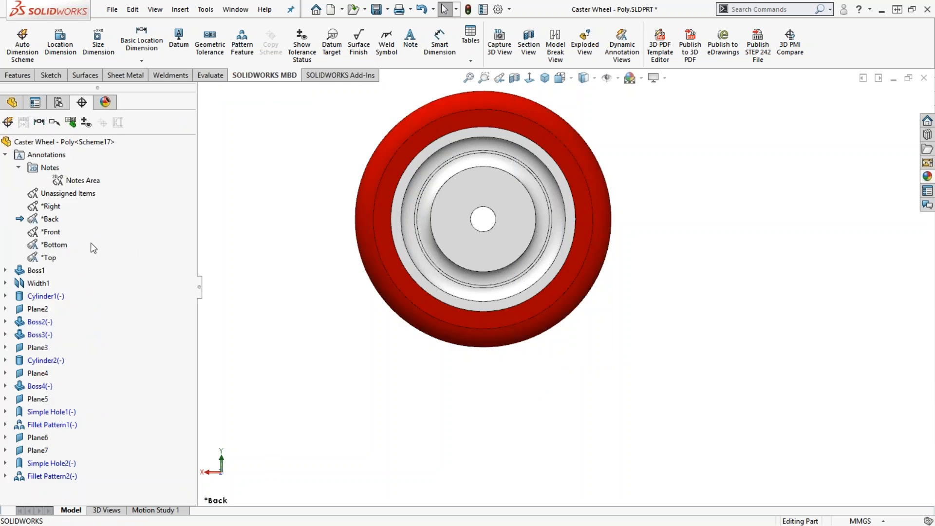
Activate and reorient to the *Front annotation view to check it, followed by the *Bottom annotation view.
right_click(54, 234)
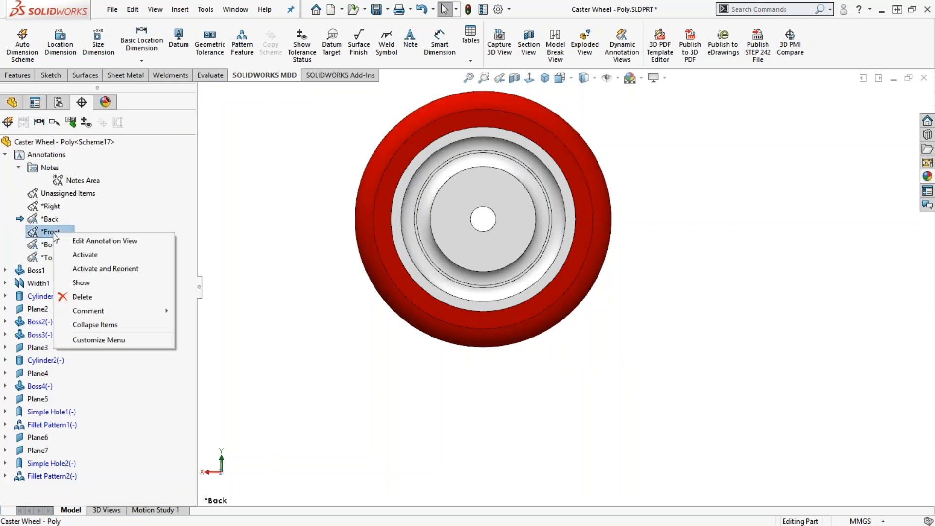
left_click(108, 269)
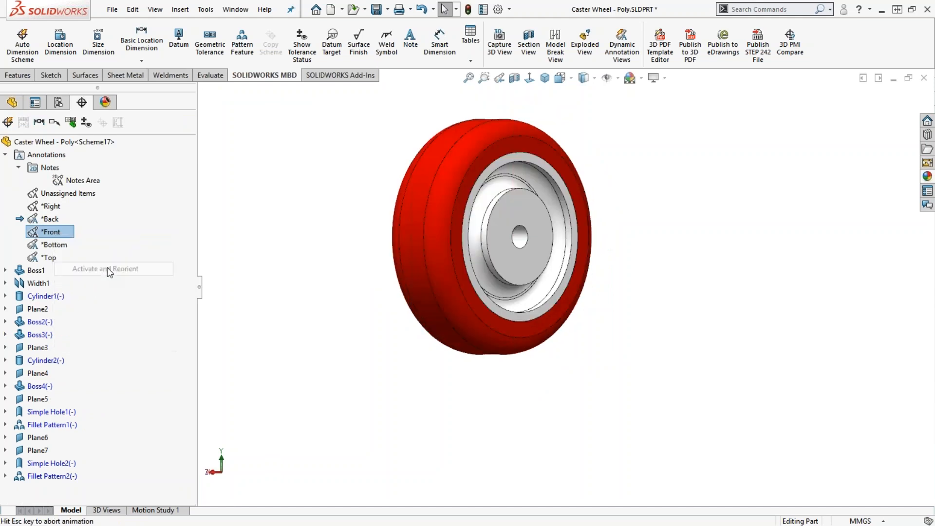
right_click(58, 244)
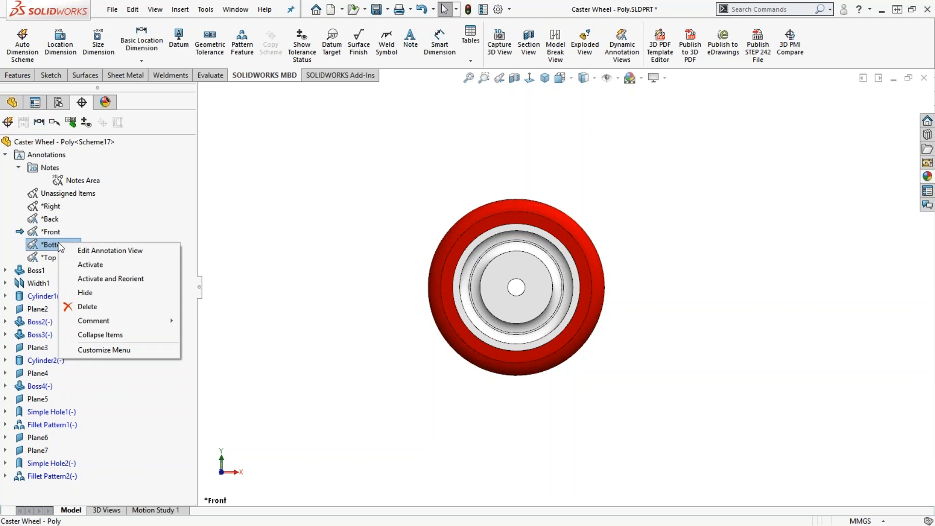
left_click(113, 279)
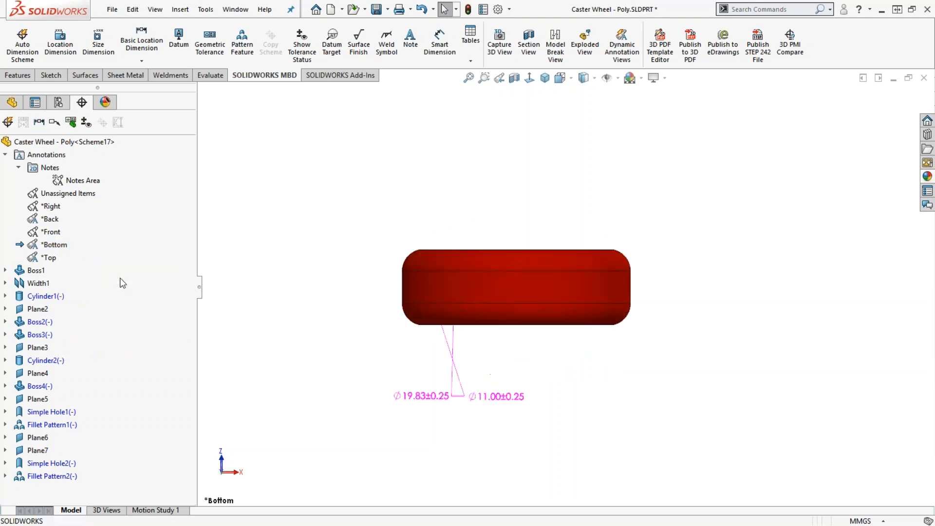
Separate the *Bottom view dimensions, placing Ø11.00±0.25 below the wheel and Ø19.83±0.25 outside its upper-left corner fillet.
left_click_drag(484, 399, 562, 378)
left_click(563, 378)
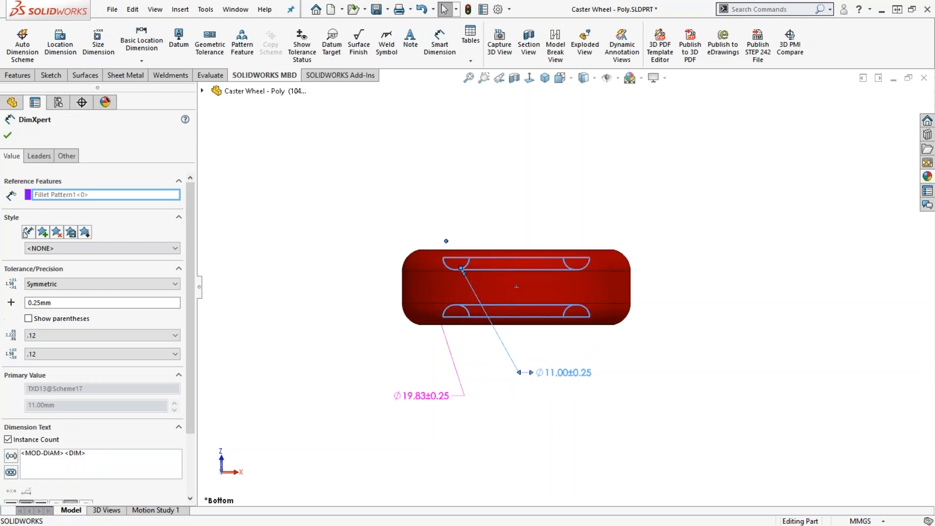
left_click_drag(428, 395, 342, 228)
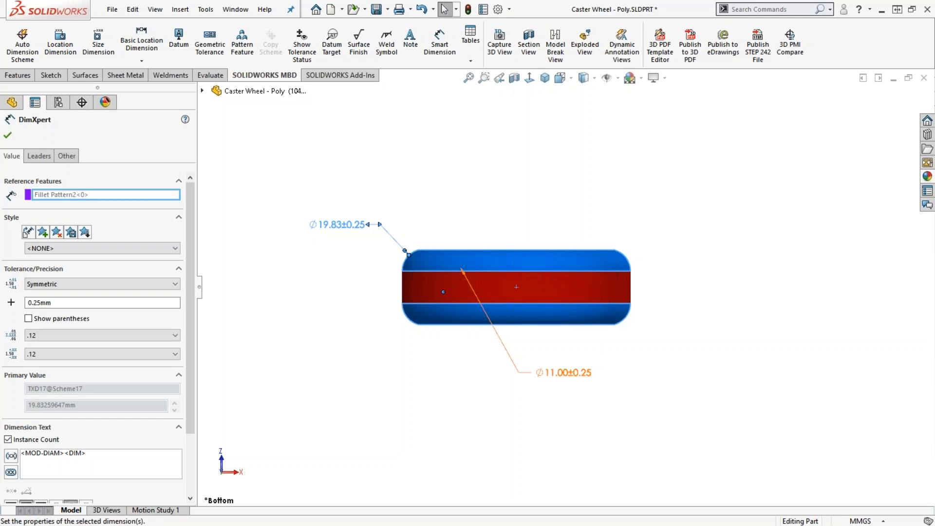
left_click_drag(564, 376, 566, 367)
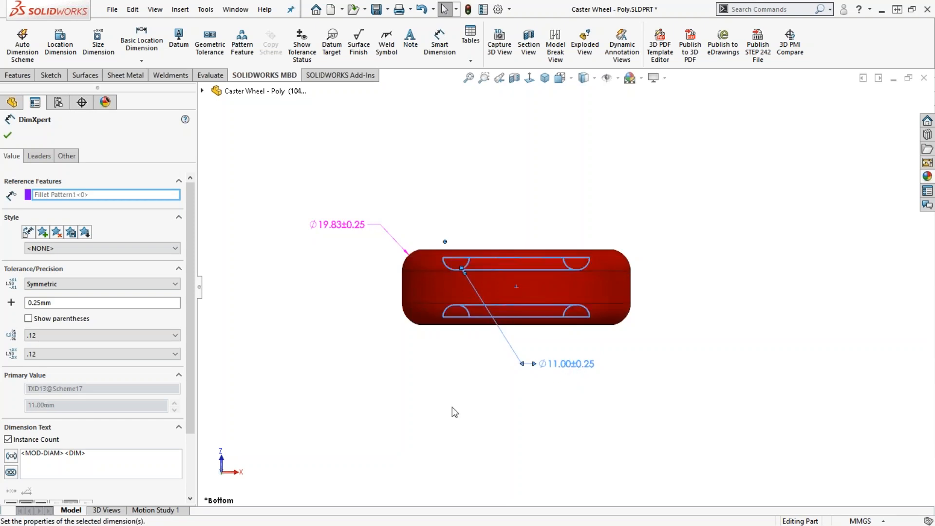
left_click(385, 365)
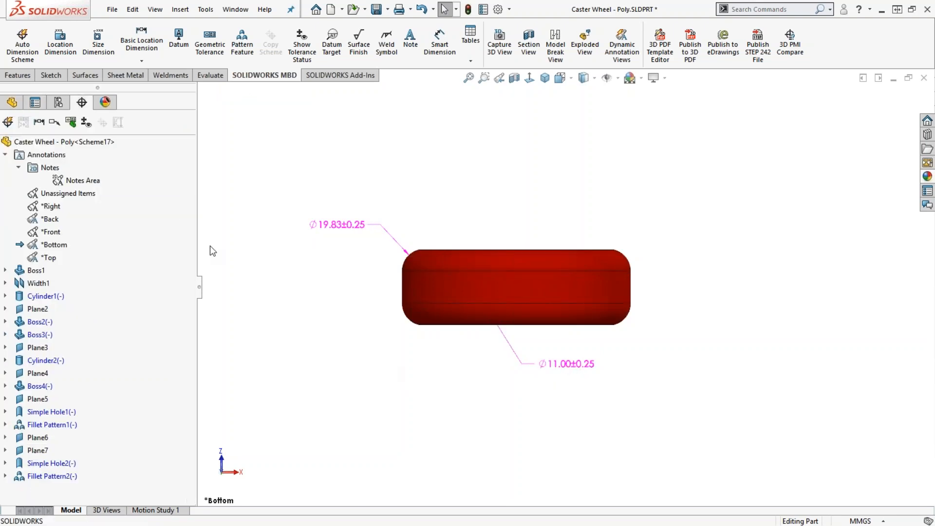
Activate and reorient to the *Top annotation view, and change the Ø10.25 hole dimension to diameter leader display.
right_click(51, 256)
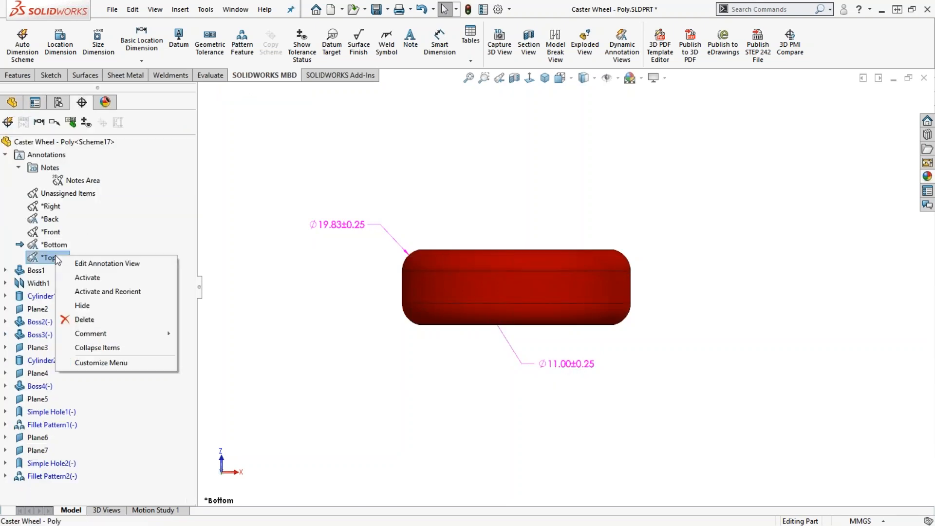
left_click(102, 293)
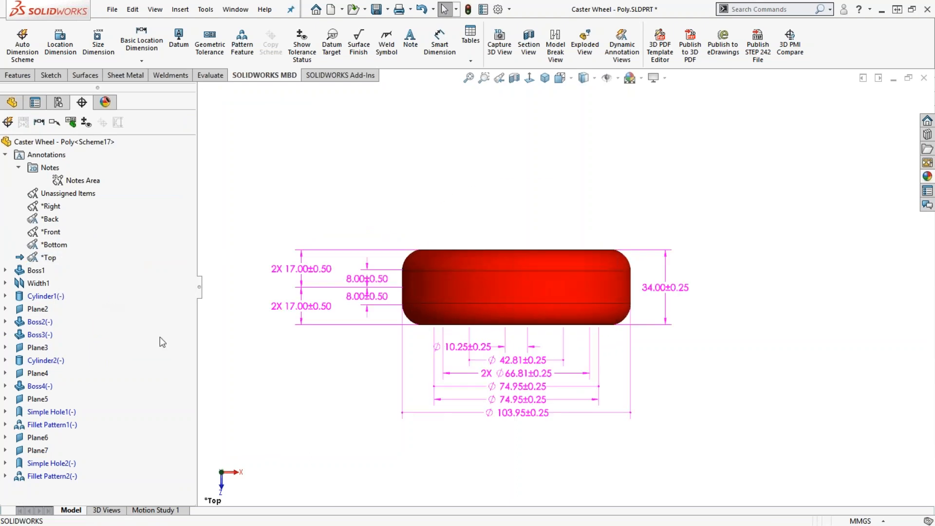
left_click(466, 352)
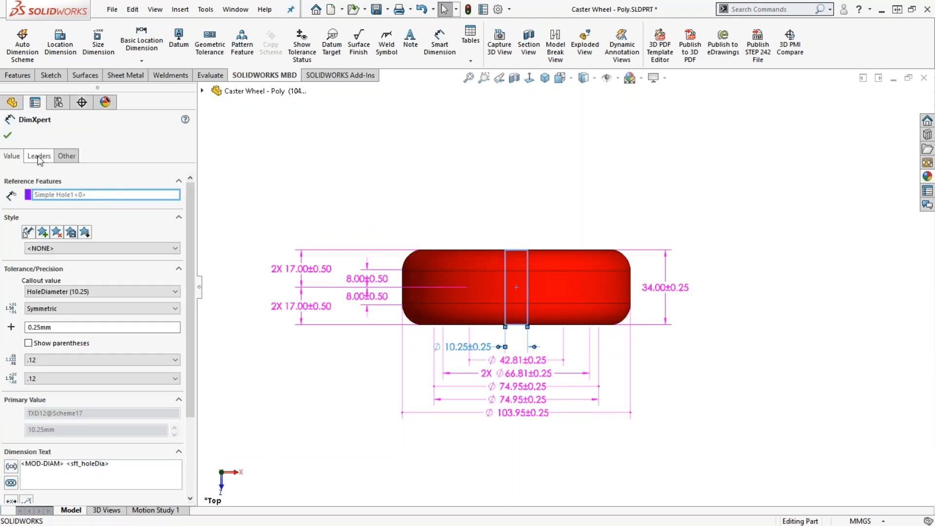
left_click(39, 157)
left_click(48, 232)
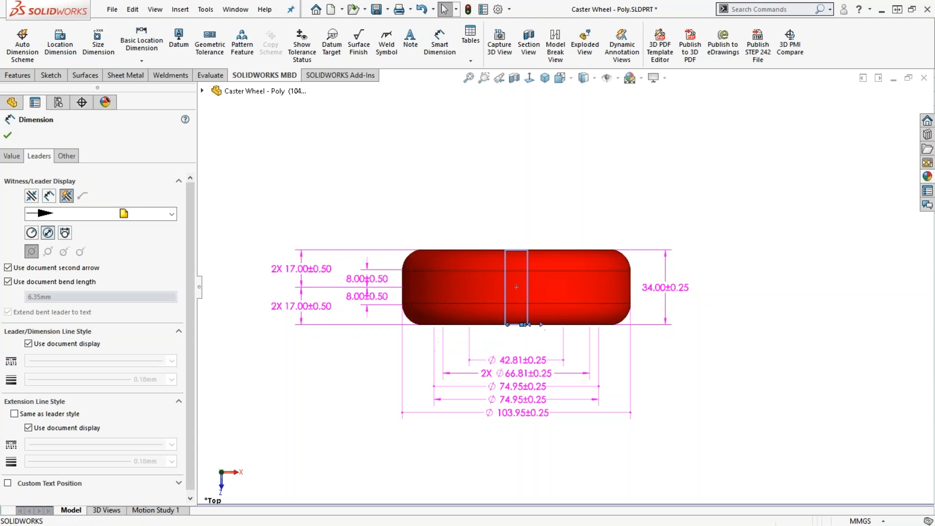
Give the Ø42.81 dimension solid arrowheads and change it to diameter leader display.
left_click(512, 360)
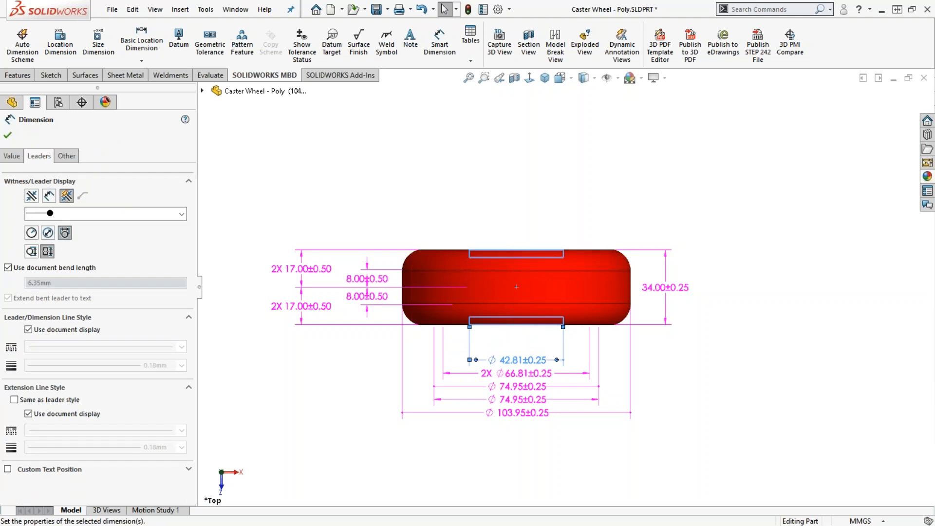
left_click(98, 214)
left_click(68, 236)
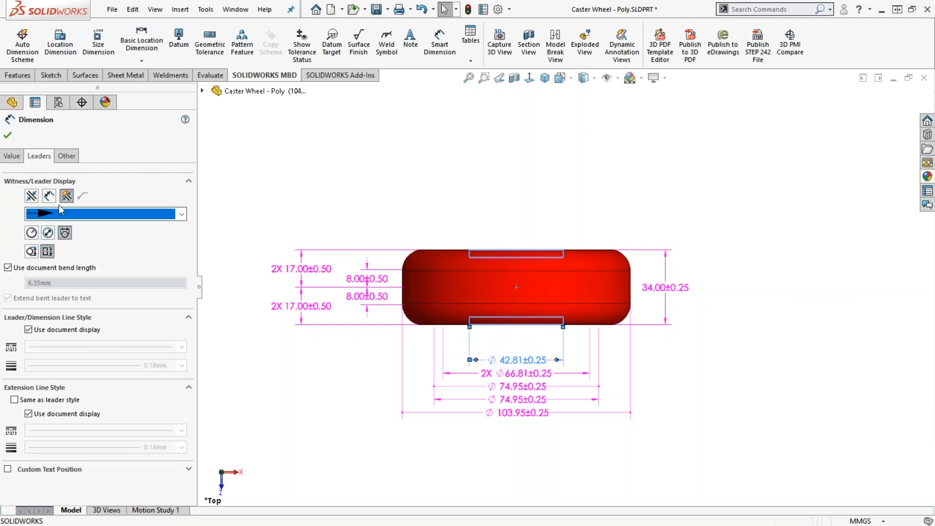
left_click(47, 232)
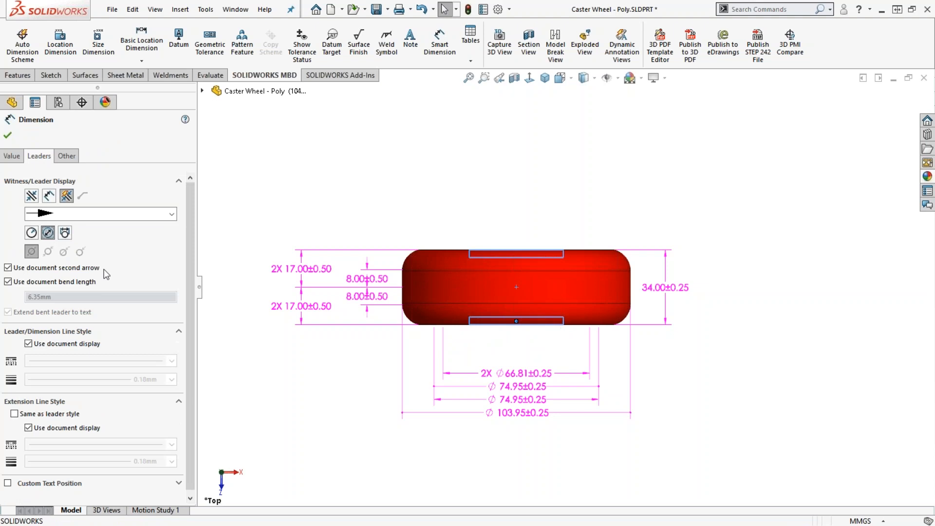
Apply diameter leader display and solid arrowheads to both Ø74.95 dimensions and the Ø103.95 dimension together.
left_click(526, 374)
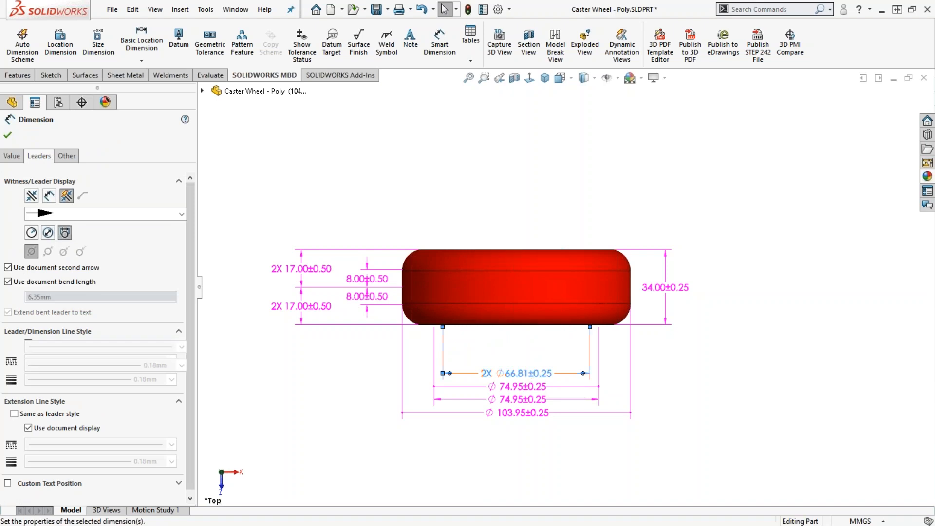
left_click(518, 388)
left_click(516, 401, "ctrl")
left_click(521, 414, "ctrl")
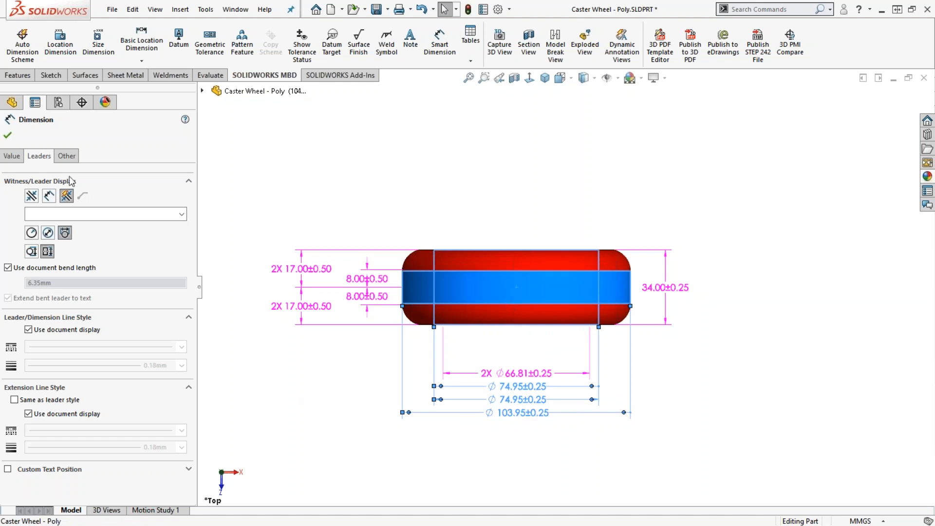
left_click(50, 233)
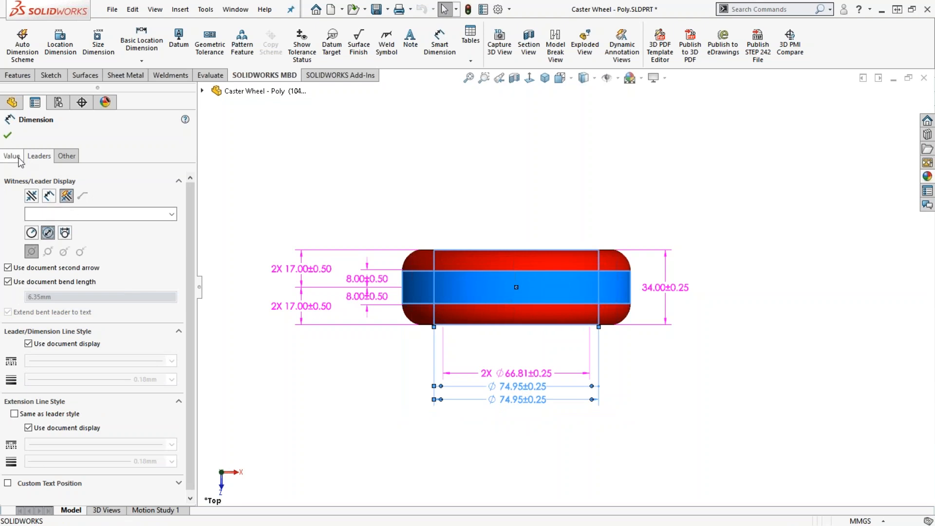
left_click(84, 215)
left_click(87, 237)
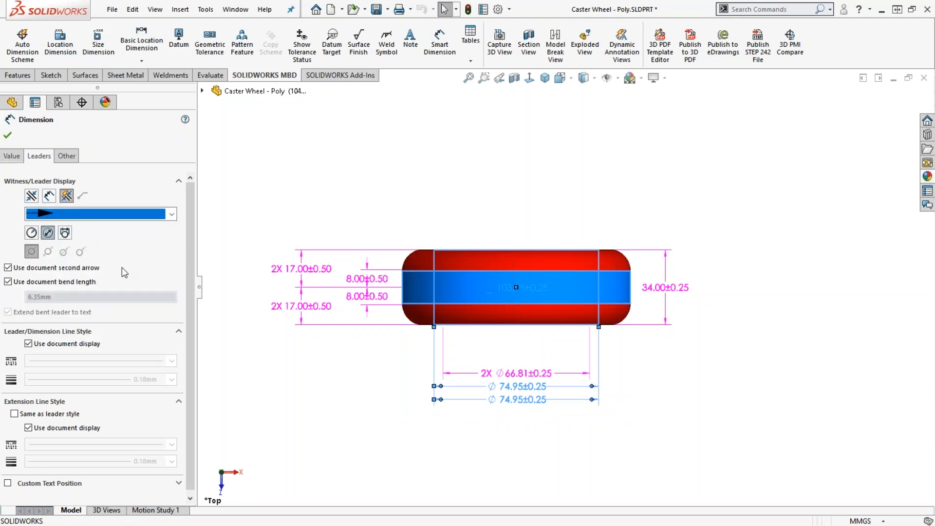
left_click(341, 435)
Change the lower of the two Ø74.95 dimensions to diameter leader display.
left_click(532, 401)
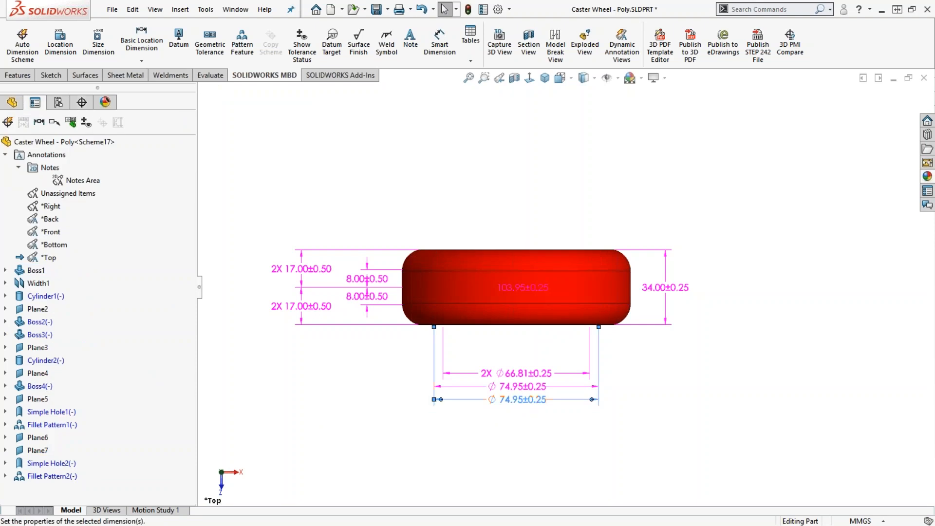
left_click(39, 156)
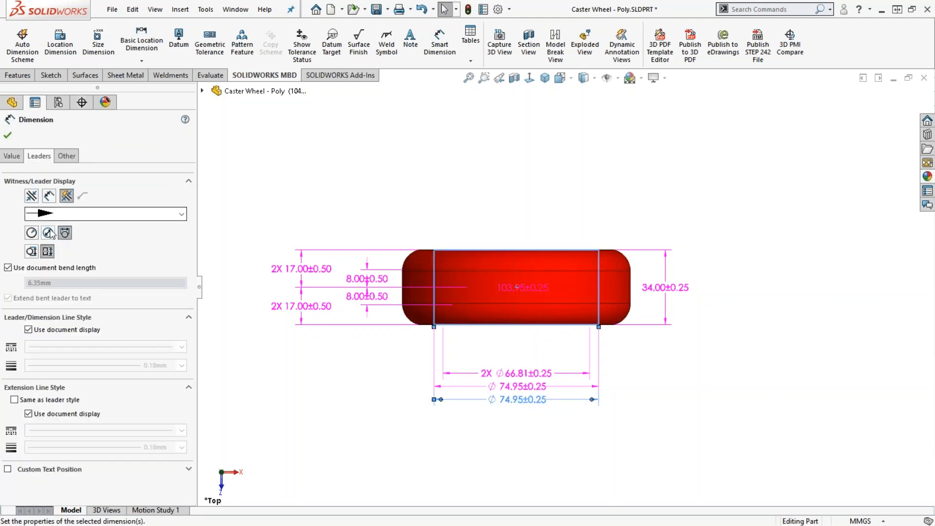
left_click(519, 405)
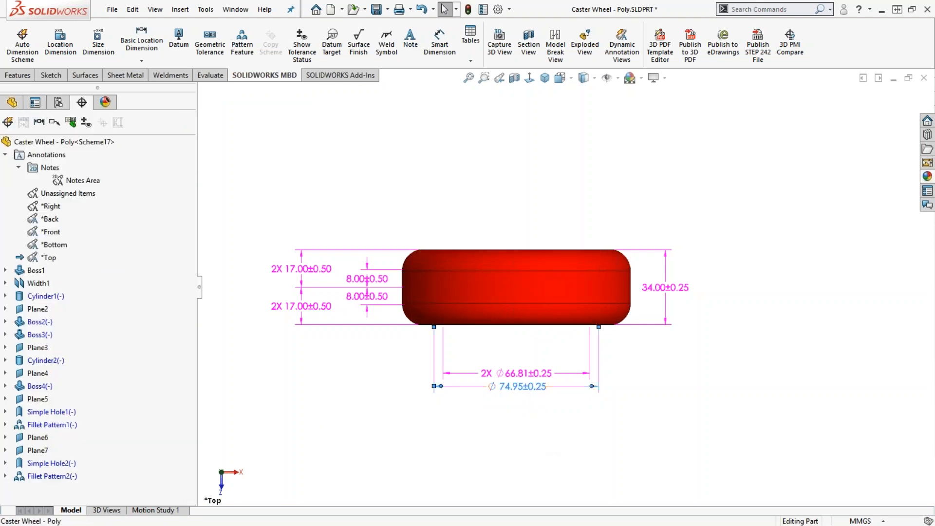
Set solid arrowheads on the remaining linear Ø74.95 dimension and change it to diameter leader display.
left_click(521, 390)
left_click(39, 156)
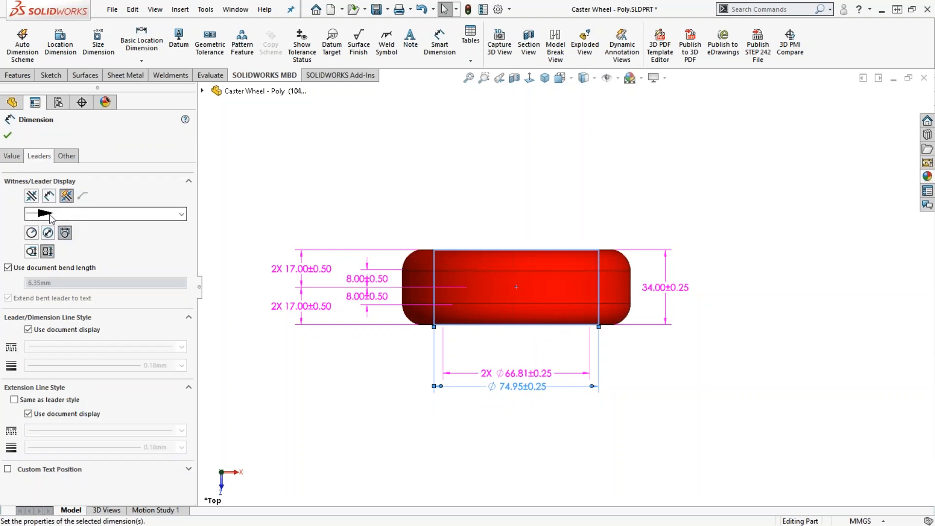
left_click(51, 215)
left_click(50, 218)
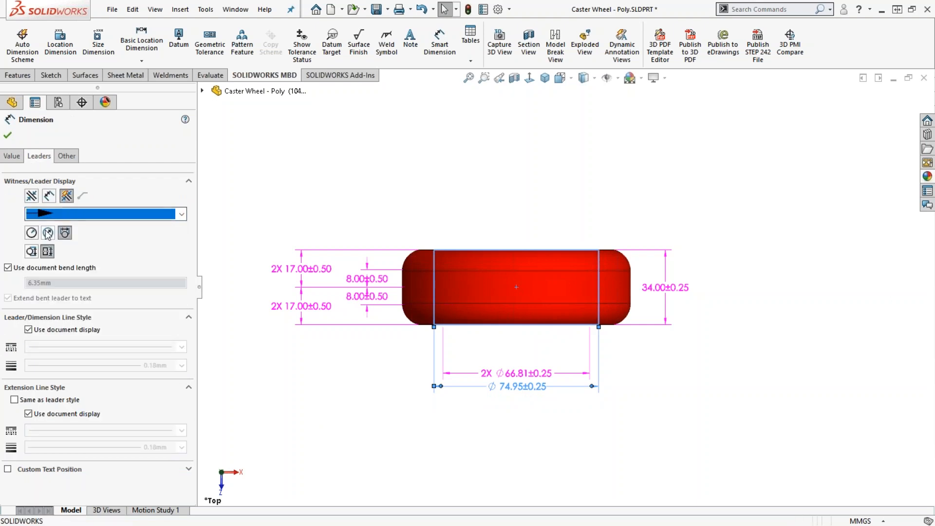
left_click(47, 233)
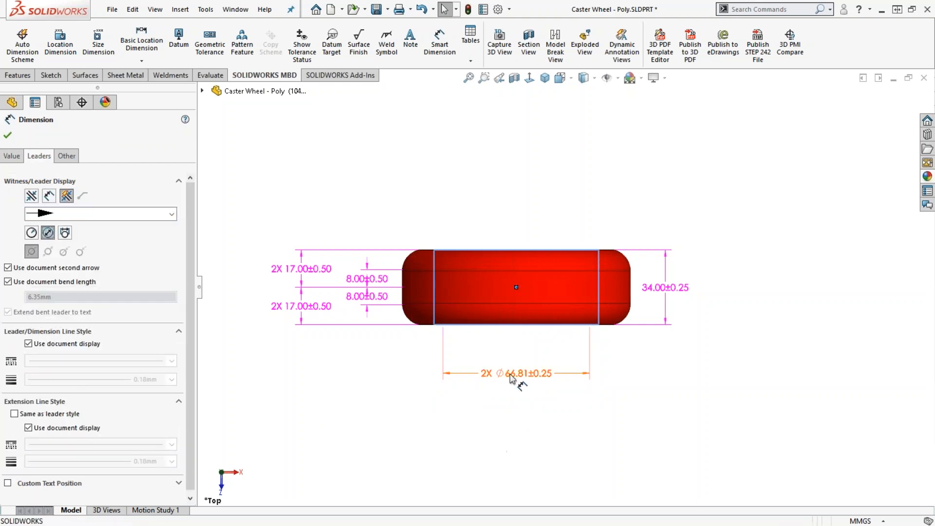
Delete the 2X Ø66.81 dimension below the wheel and select the upper 2X 17.00 dimension to check its reference features.
left_click(511, 376)
key("Delete")
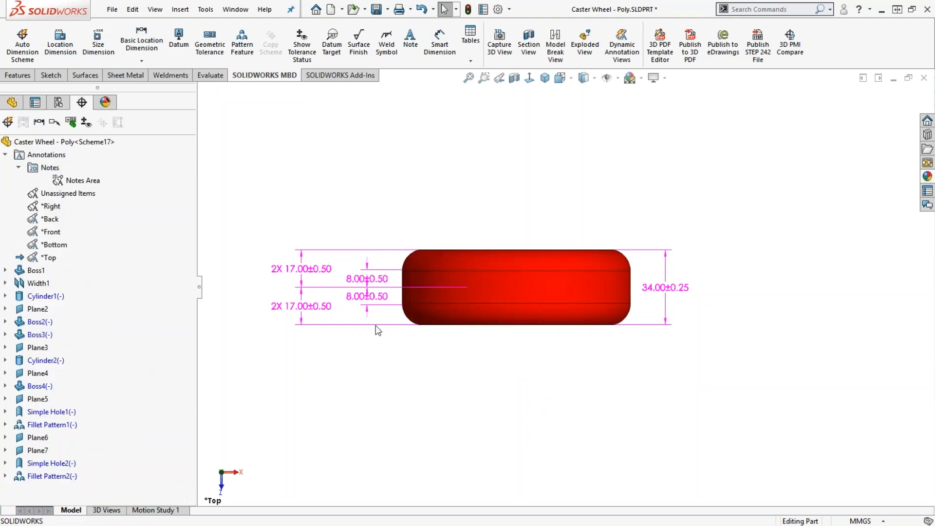
left_click(307, 270)
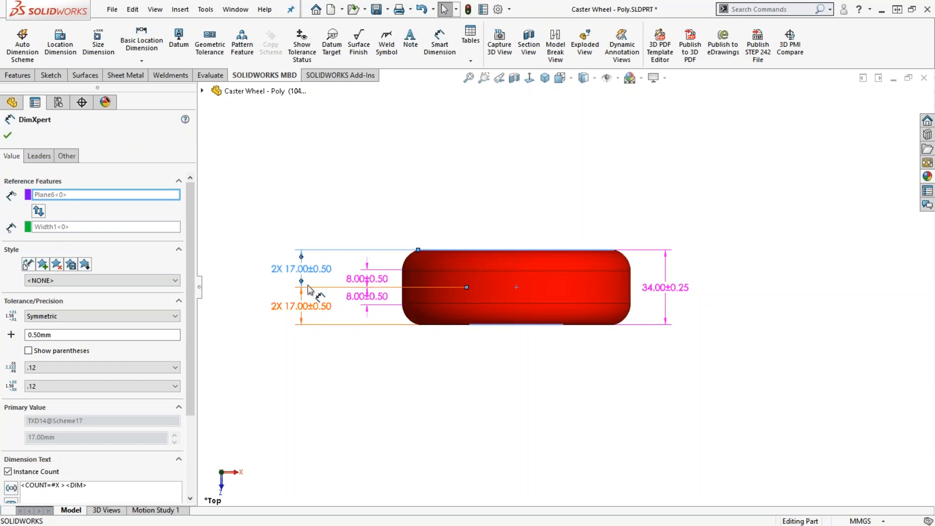
Turn off the instance count on the lower and upper 2X 17.00 dimensions so neither shows the 2X prefix.
left_click(309, 309)
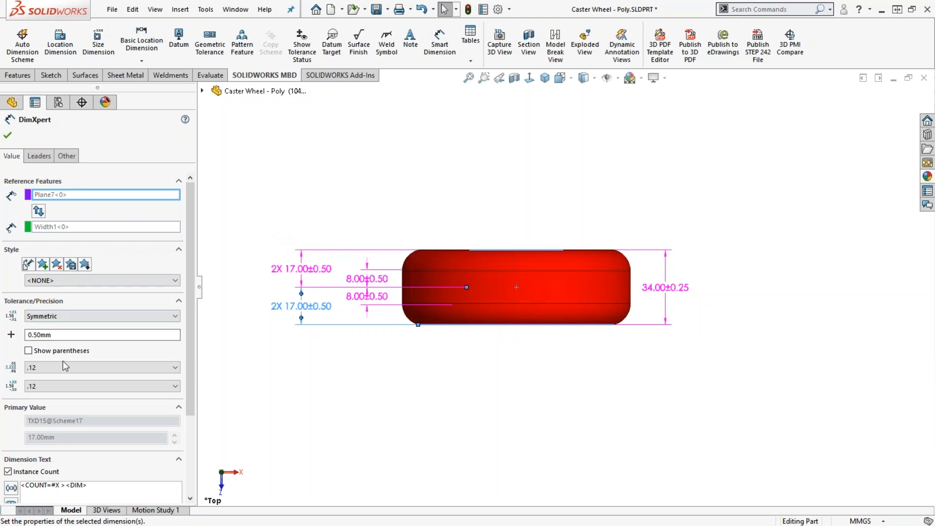
left_click(8, 473)
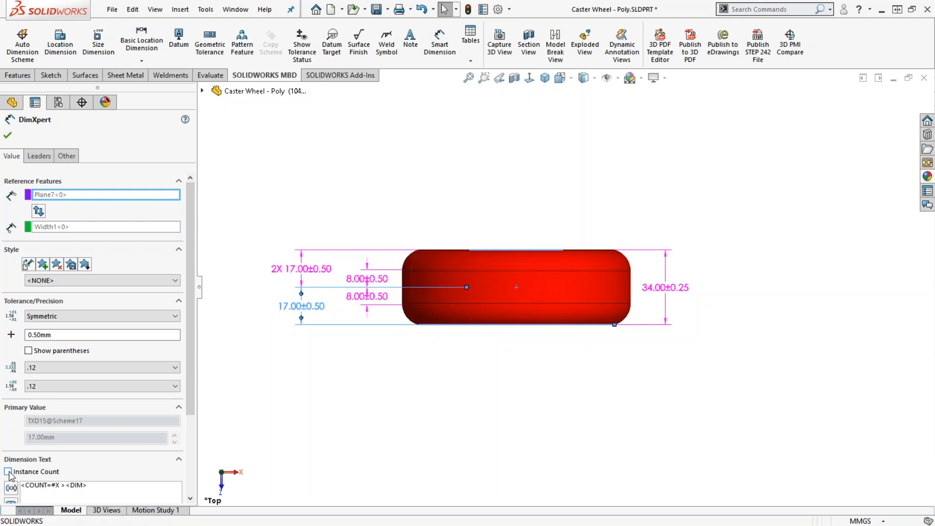
left_click(302, 271)
left_click_drag(189, 279, 187, 345)
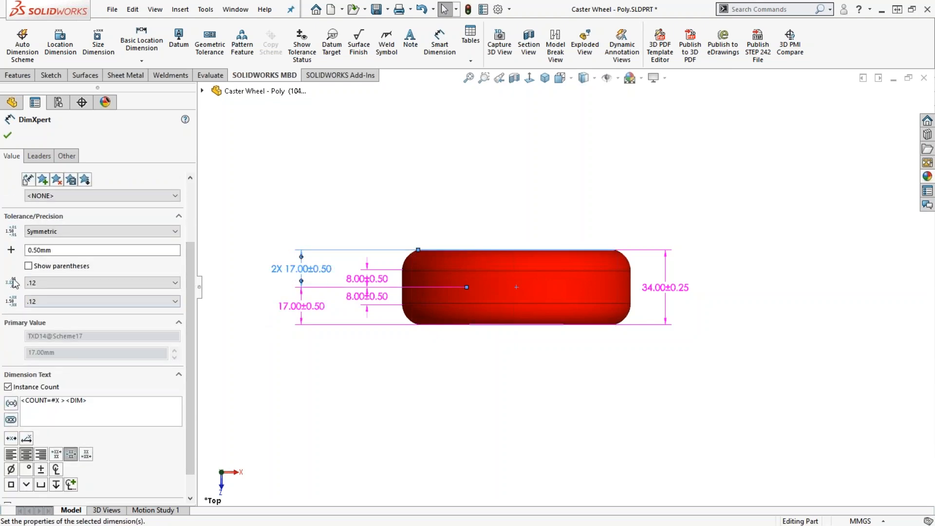
left_click(8, 387)
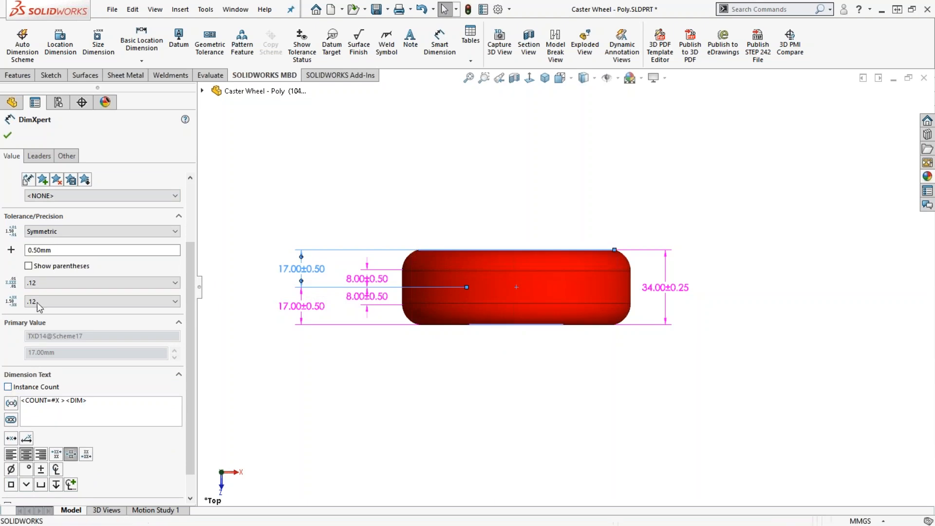
left_click(7, 136)
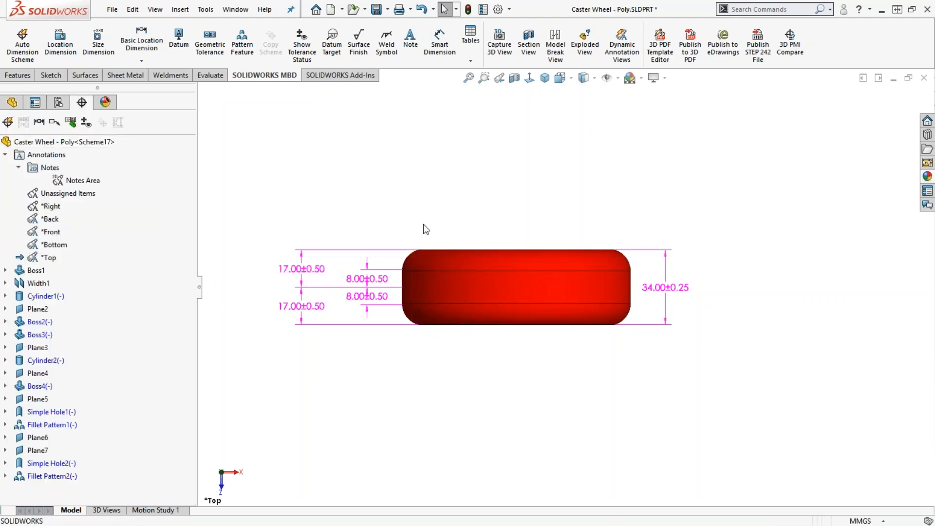
Activate and reorient the part to the *Bottom annotation view to review its dimensions.
scroll(393, 306, "down", 2)
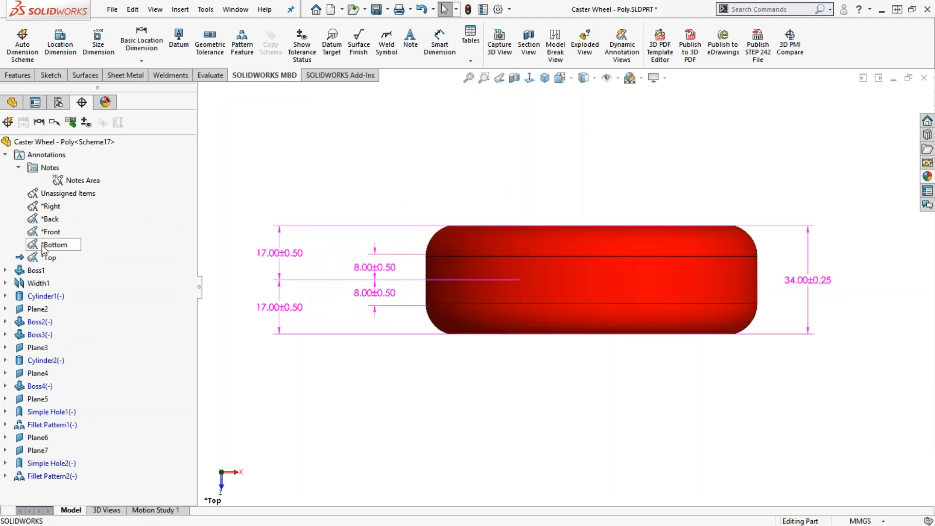
right_click(56, 247)
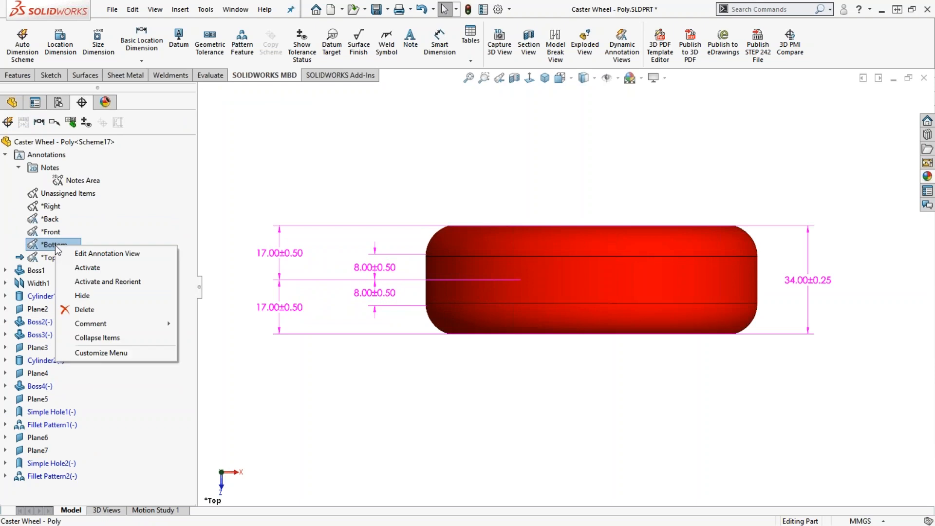
left_click(101, 280)
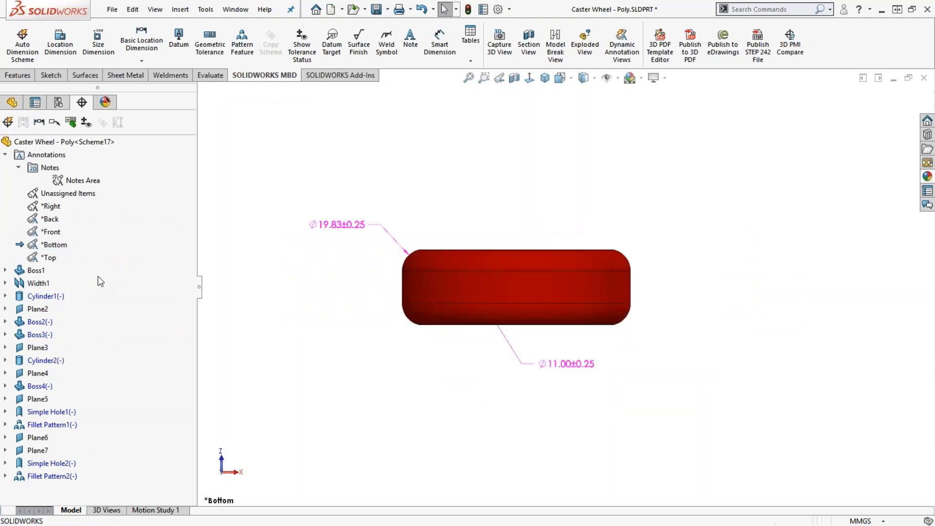
Activate and reorient to the *Front annotation view and spread the Ø10.25, Ø42.81, both Ø74.95 and the Ø103.95 dimensions around the outside of the wheel.
right_click(53, 232)
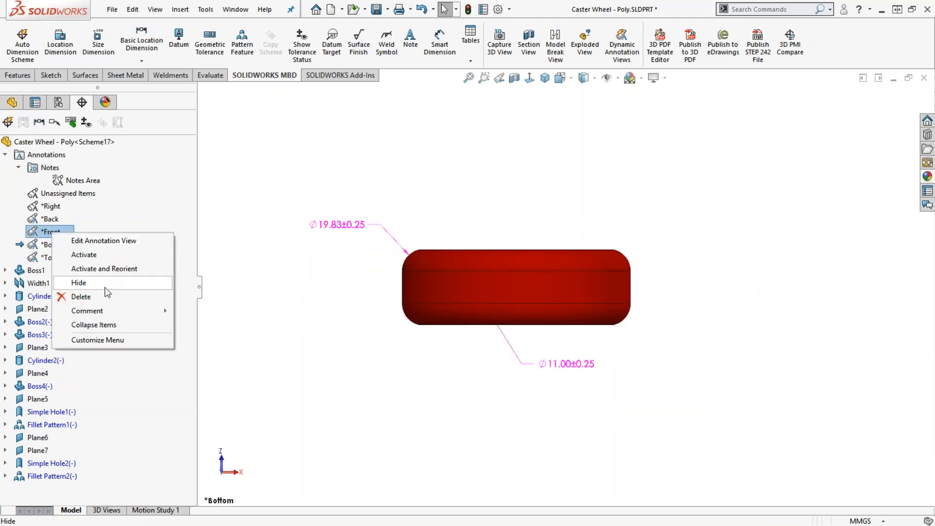
left_click(106, 271)
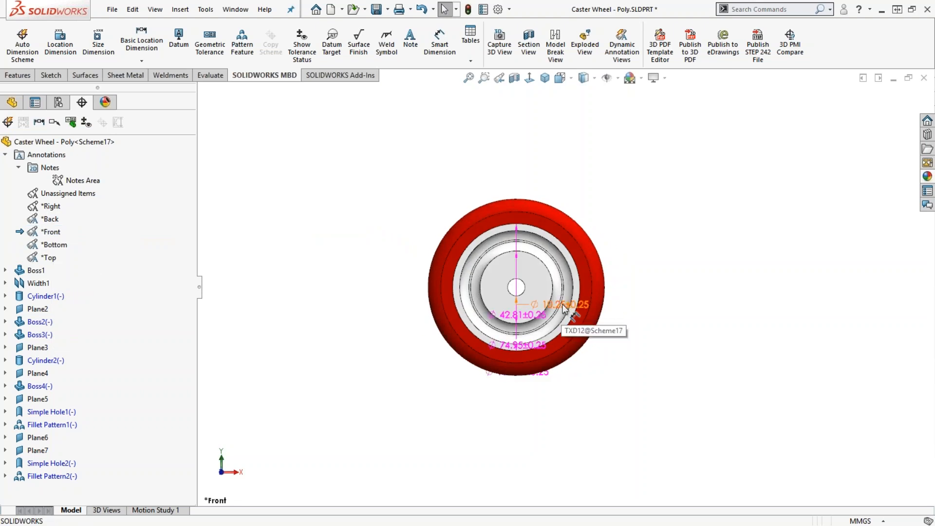
left_click_drag(563, 304, 642, 213)
left_click_drag(529, 316, 395, 189)
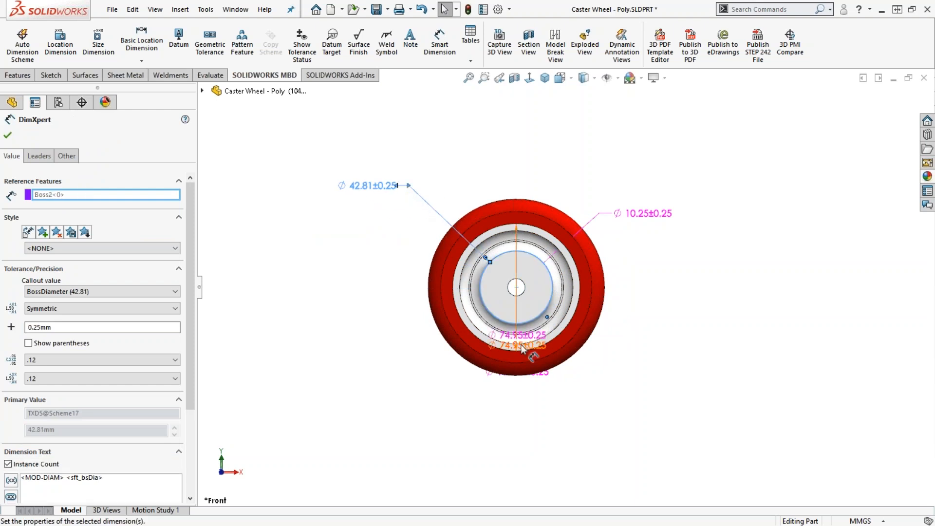
left_click_drag(520, 333, 595, 162)
left_click_drag(520, 345, 332, 319)
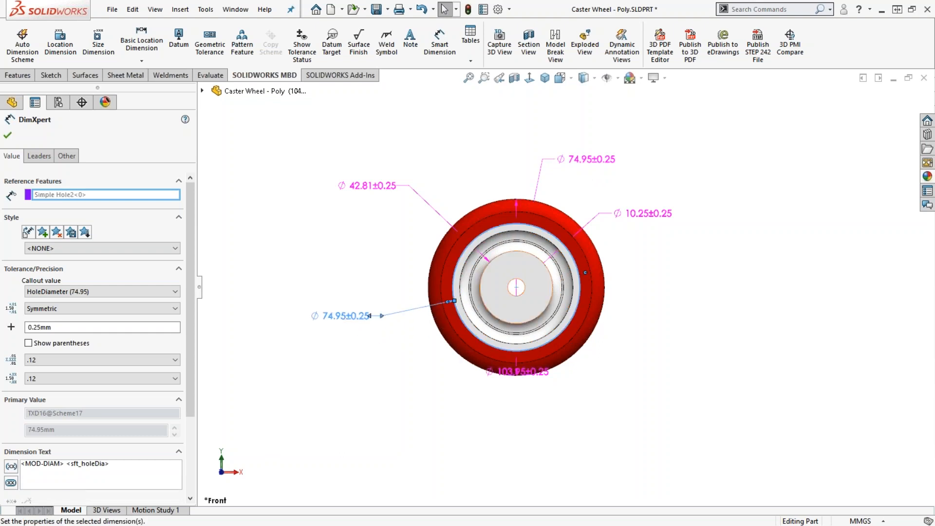
left_click_drag(525, 373, 671, 341)
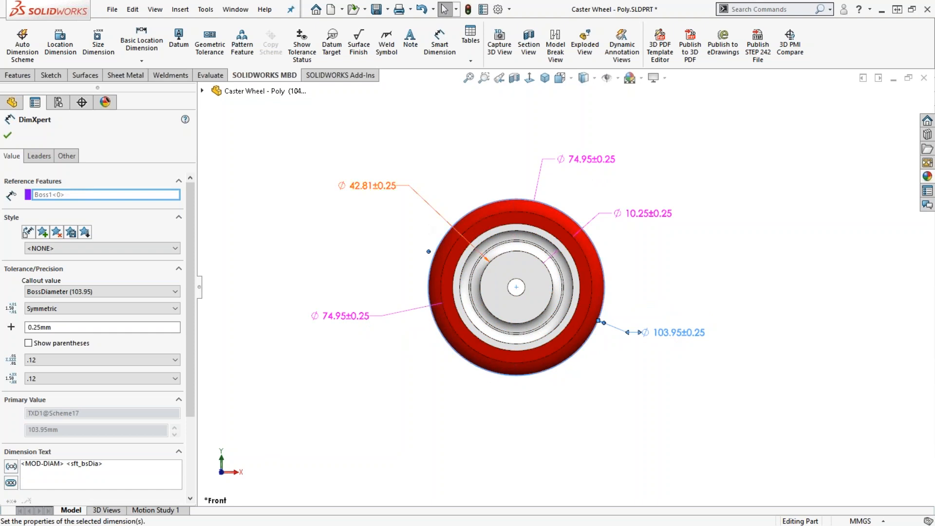
key("Escape")
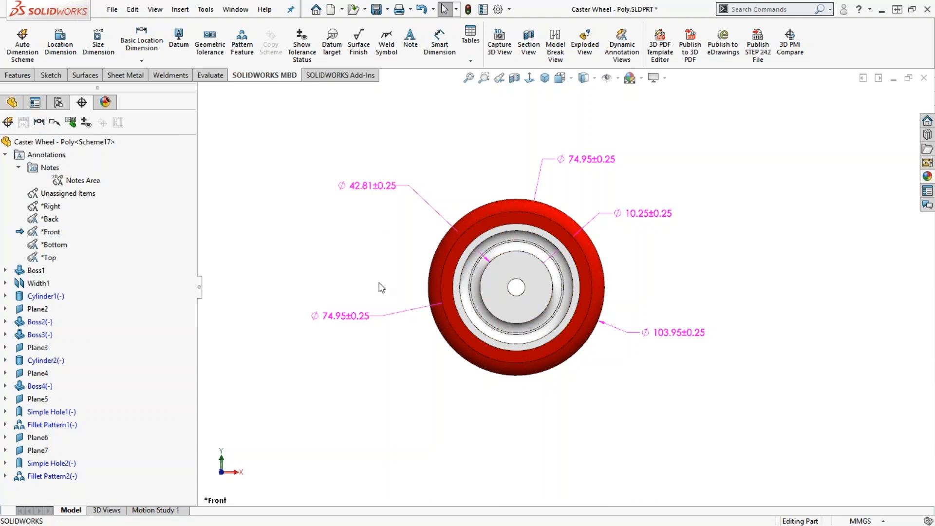
Move the Ø11.00 and 2X Ø66.81 dimensions off the wheel face into clear space beside the part.
middle_click_drag(416, 294, 387, 369)
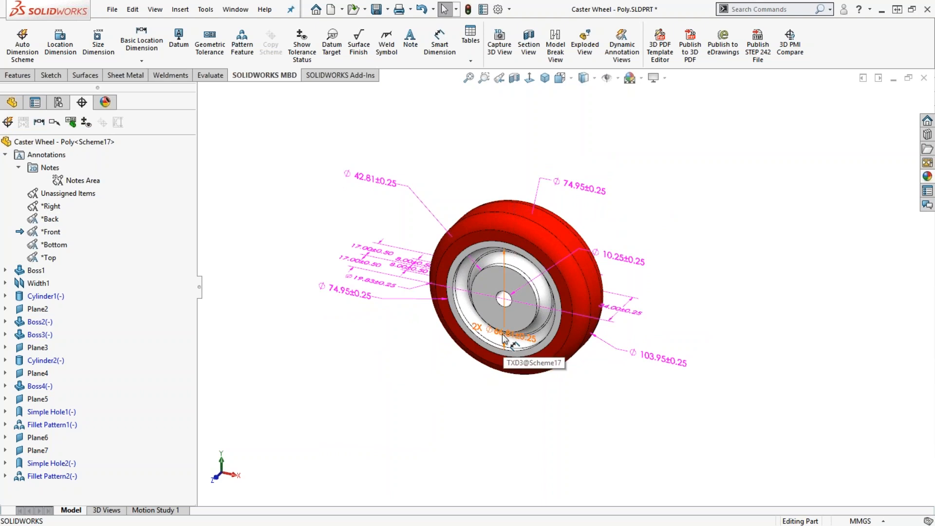
right_click(57, 237)
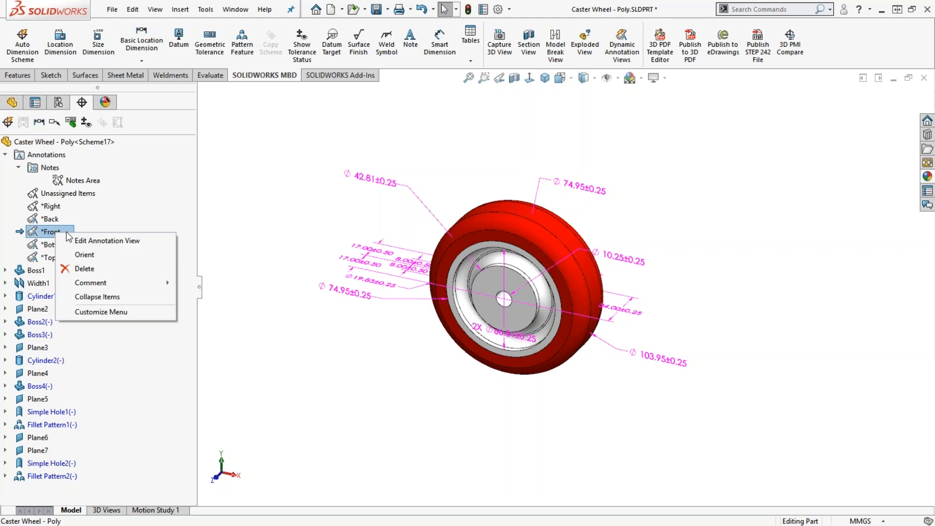
left_click(106, 255)
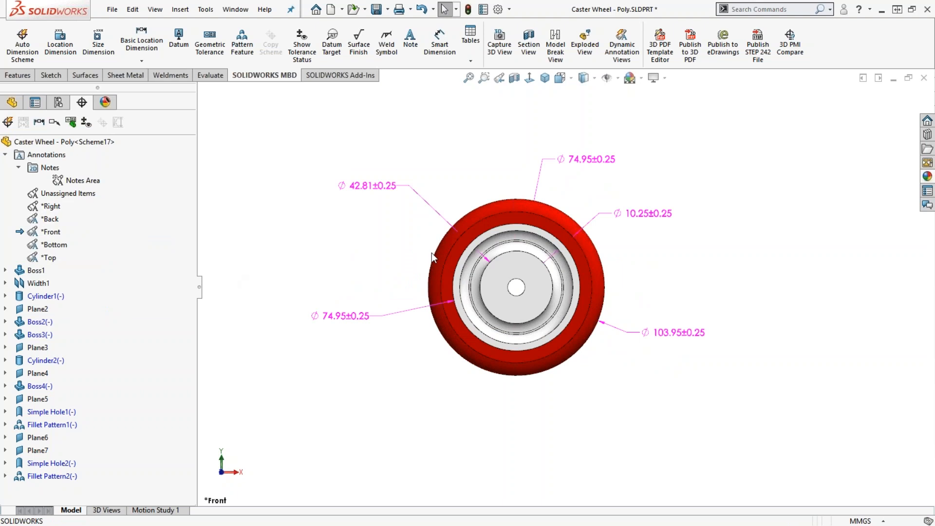
mouse_move(461, 380)
middle_mouse_down()
mouse_move(447, 378)
mouse_move(428, 410)
mouse_move(425, 457)
mouse_move(448, 385)
middle_mouse_up()
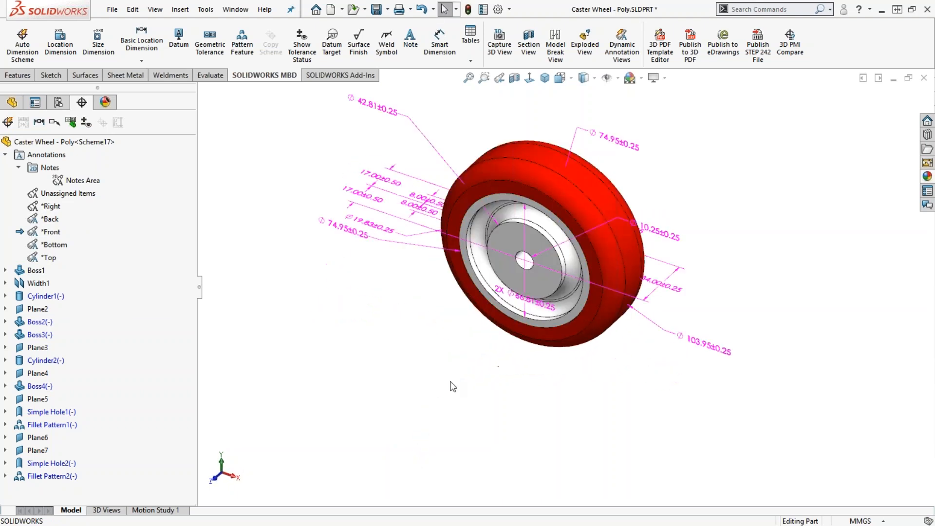
scroll(574, 232, "down", 1)
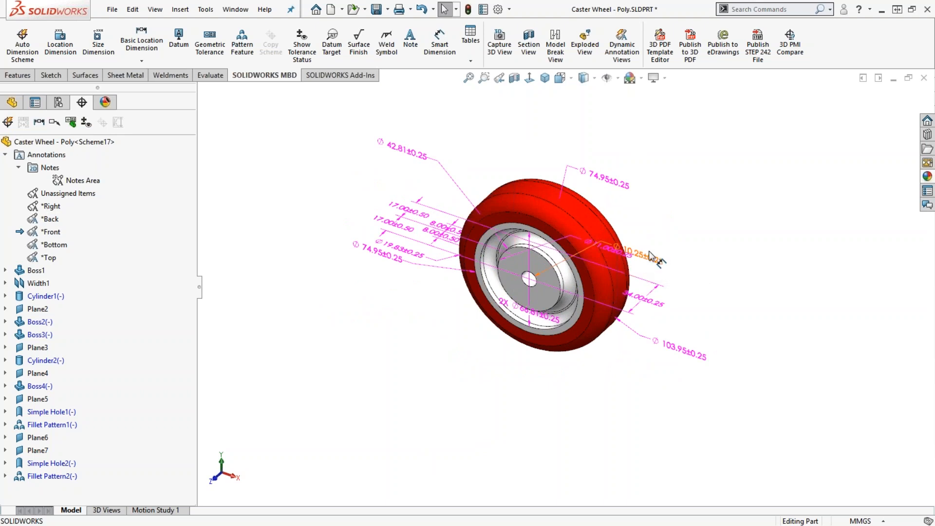
left_click_drag(613, 253, 659, 232)
left_click(700, 294)
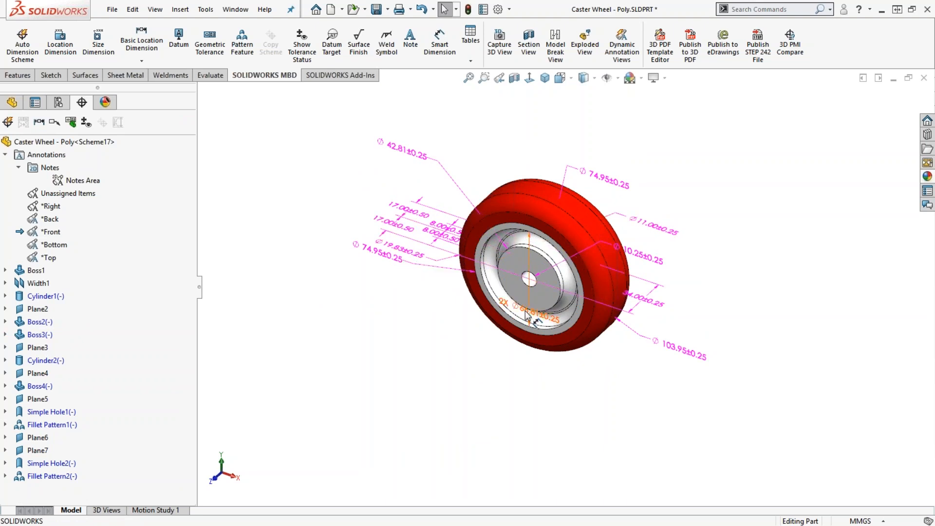
left_click_drag(527, 315, 413, 336)
left_click(399, 366)
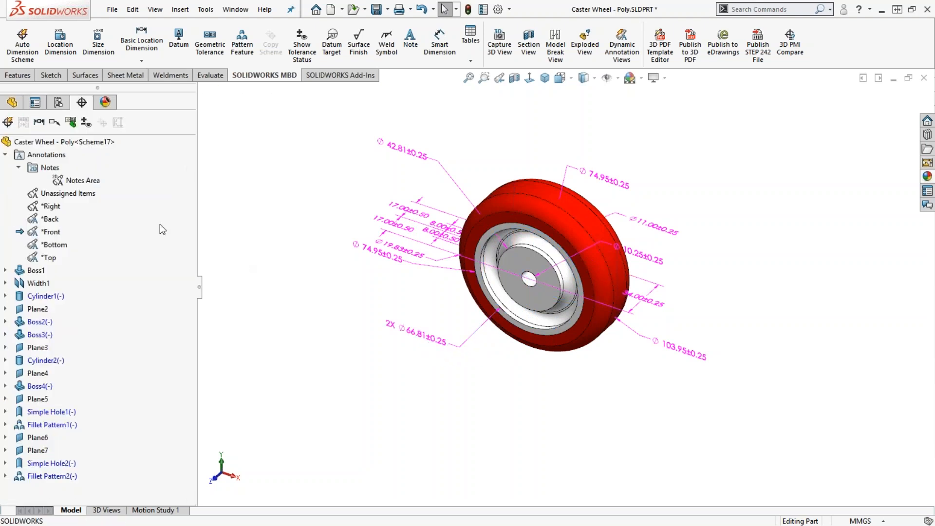
Activate and reorient to the *Back annotation view and reassign its 2X Ø66.81 dimension to the *Front annotation view.
right_click(58, 221)
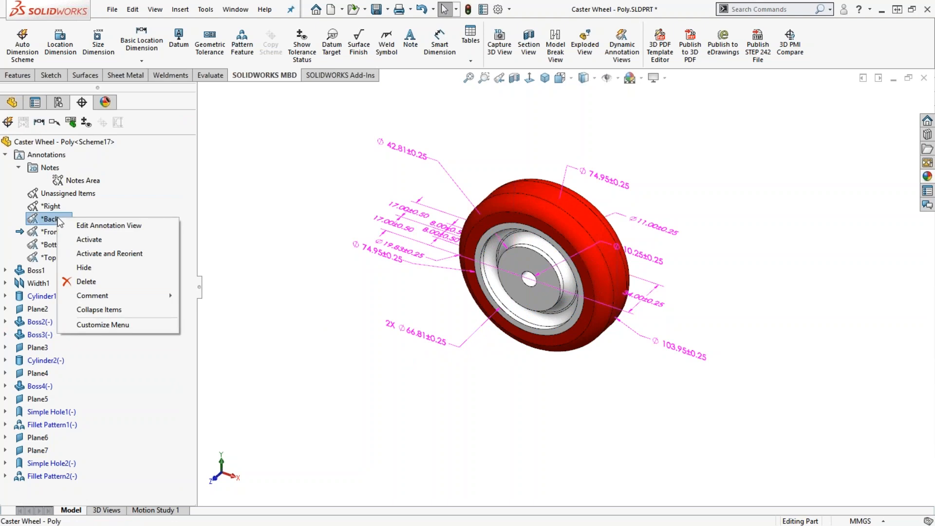
left_click(110, 254)
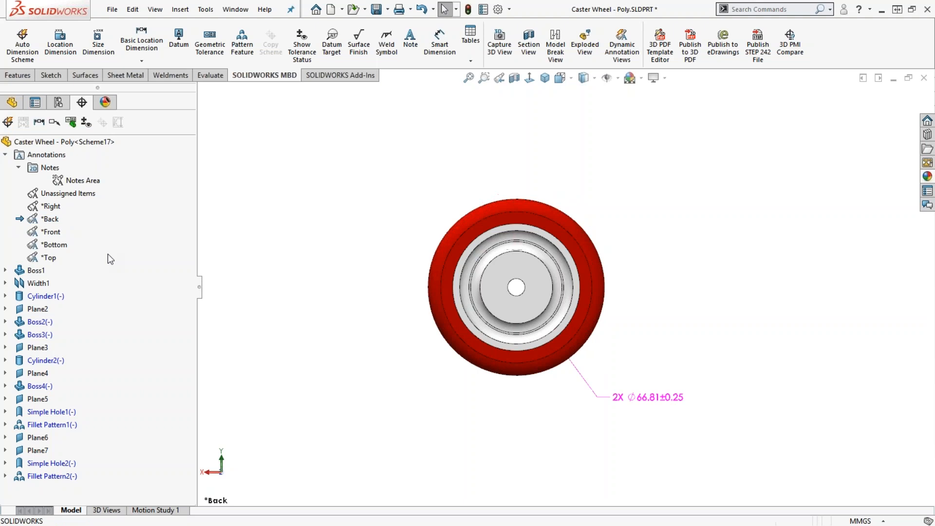
left_click(632, 398)
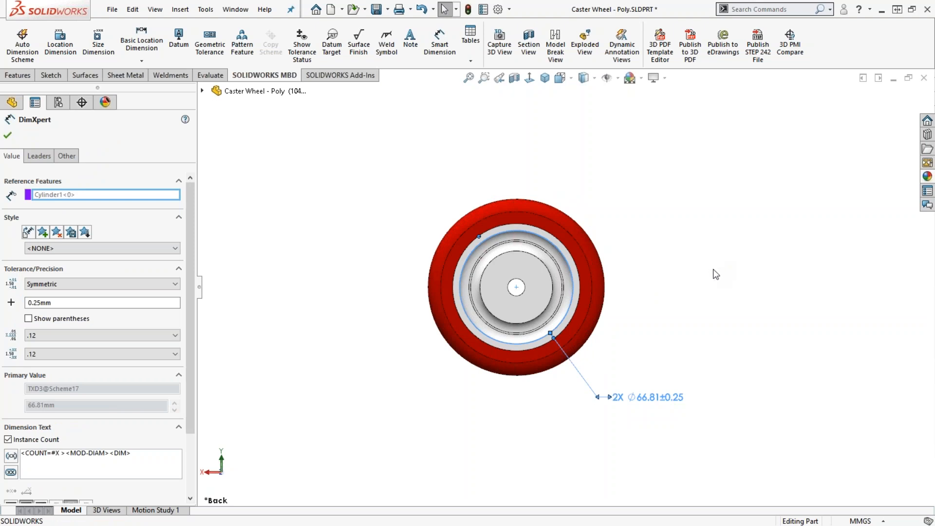
left_click(693, 277)
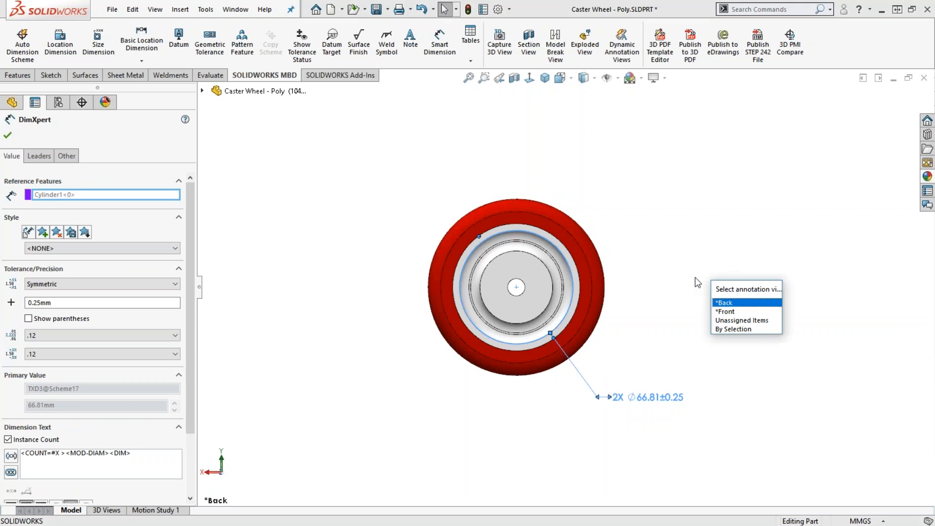
left_click(738, 311)
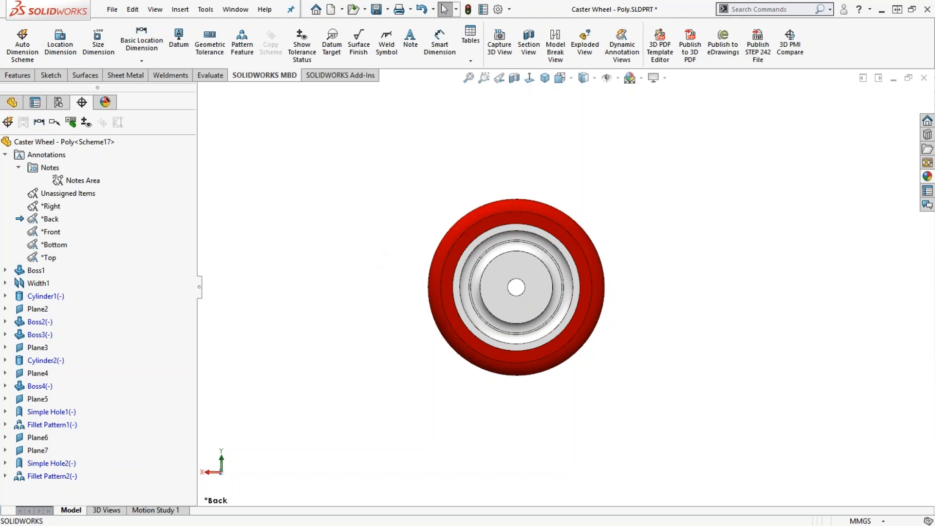
Activate the *Right, *Back and *Front annotation views in turn, ending reoriented to *Front, to review their dimensions.
scroll(506, 287, "down", 1)
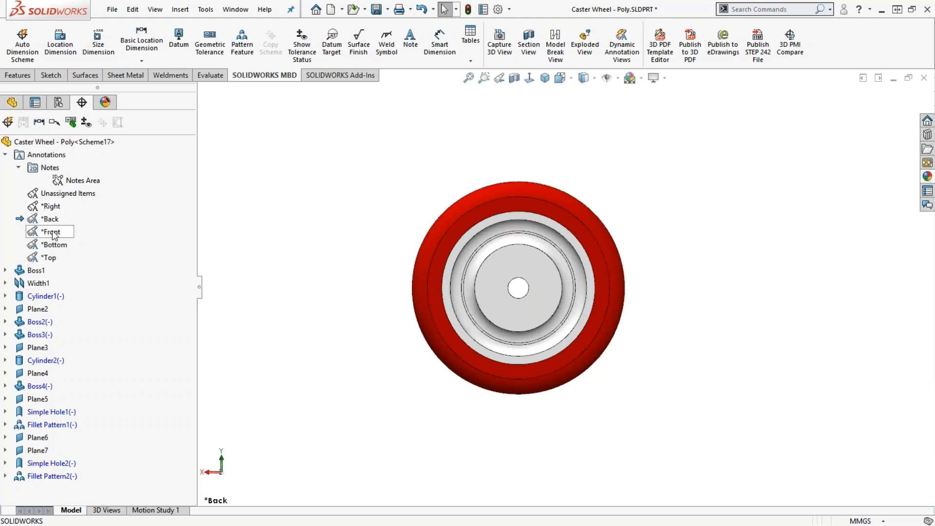
right_click(51, 207)
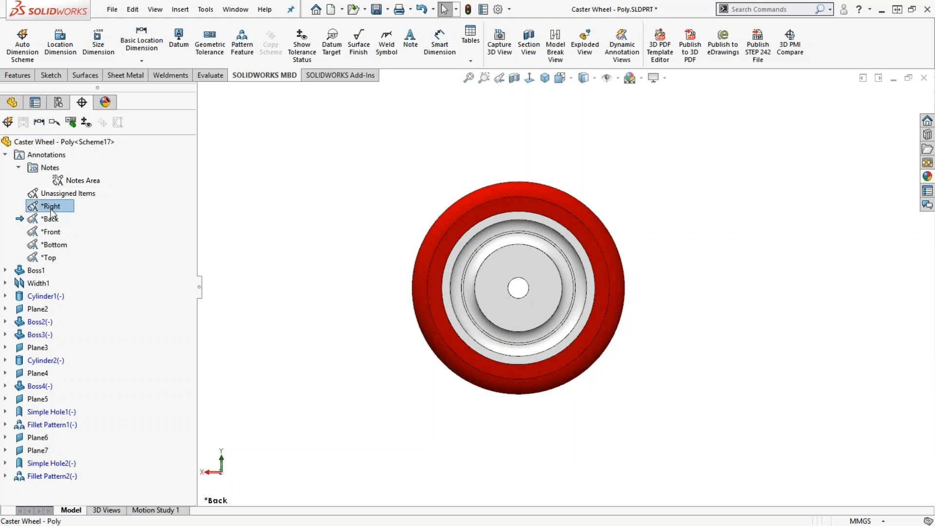
left_click(101, 245)
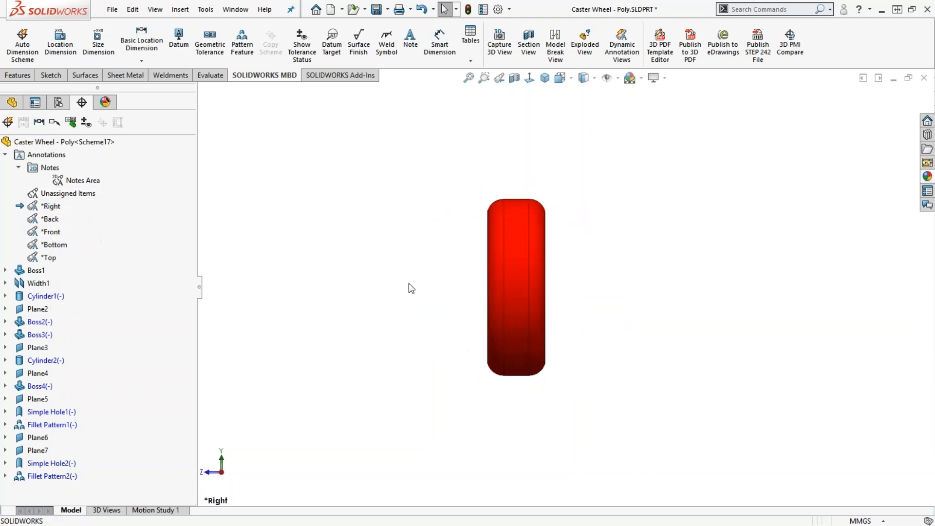
right_click(53, 218)
left_click(94, 239)
right_click(58, 232)
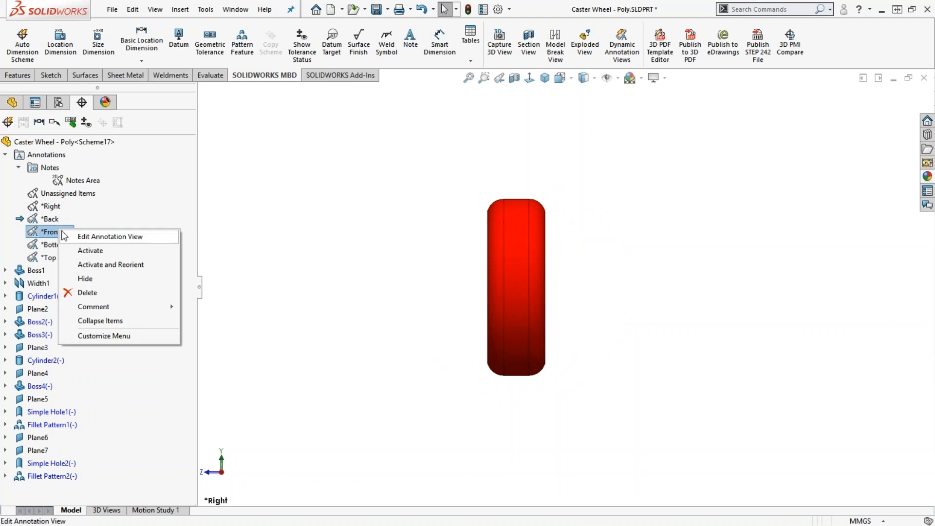
left_click(95, 266)
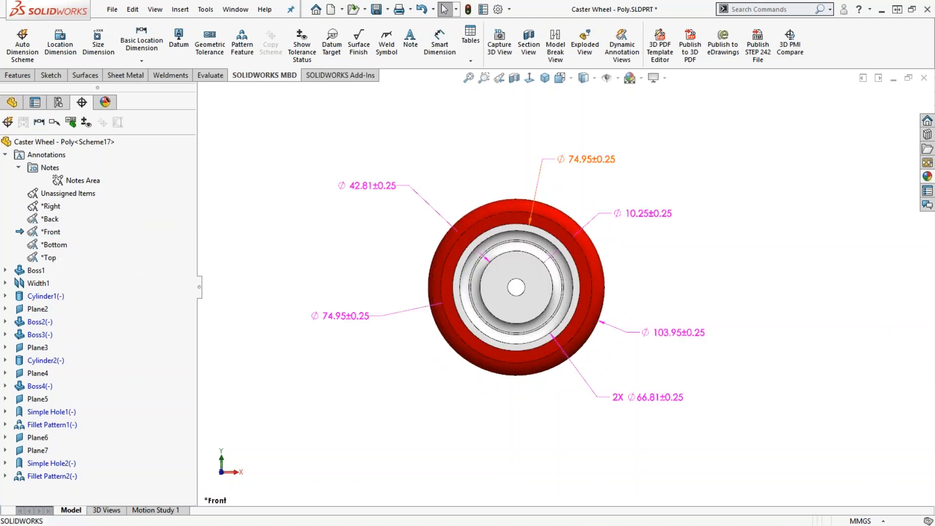
Activate and reorient to the *Bottom annotation view and shift the Ø11.00 dimension slightly below the wheel.
right_click(47, 244)
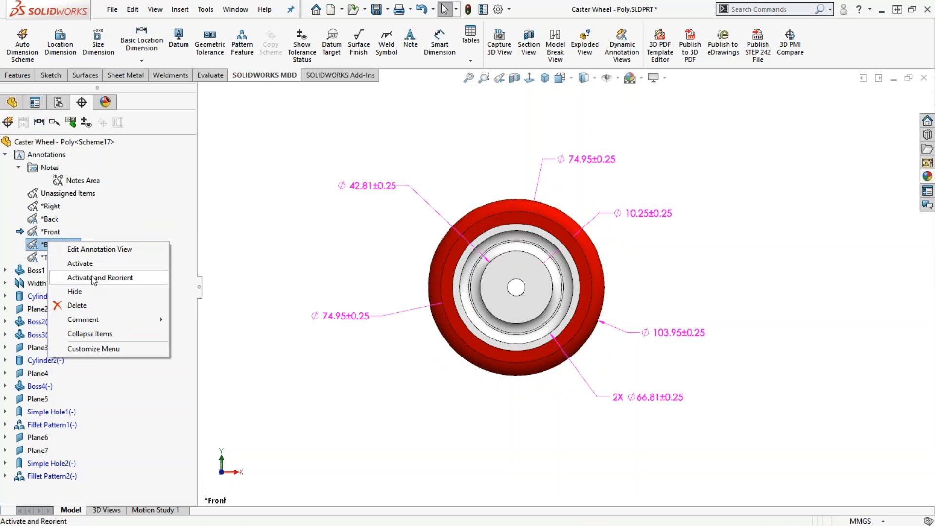
left_click(94, 279)
left_click_drag(595, 441, 585, 371)
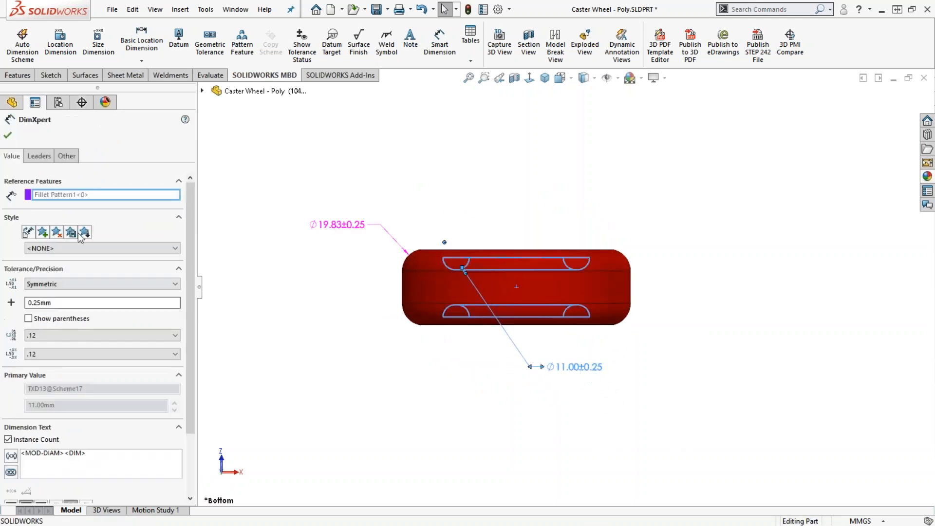
left_click(201, 163)
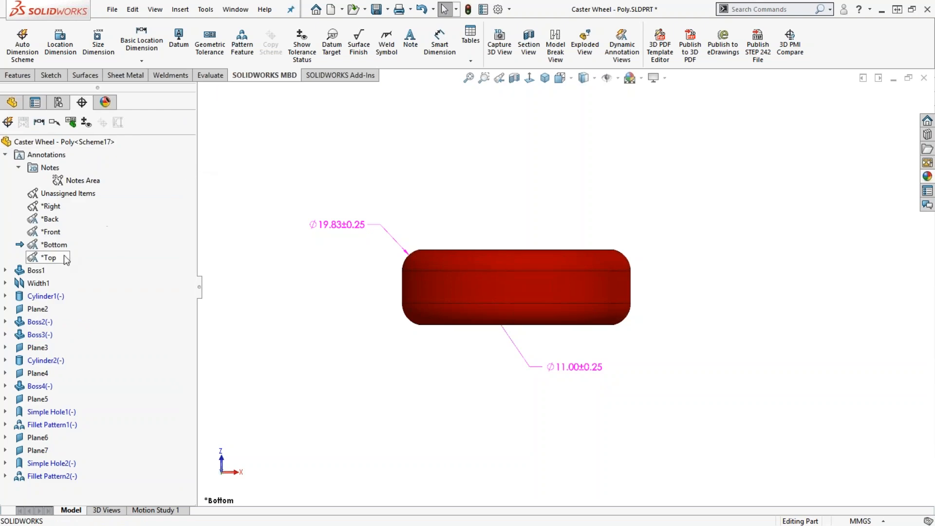
Activate and reorient to the *Top and *Front annotation views in turn to review their dimensions.
right_click(45, 262)
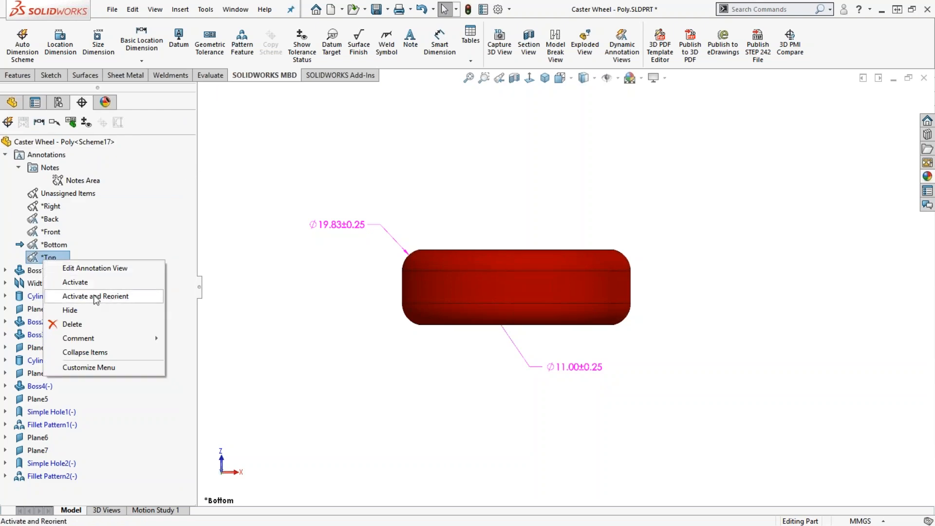
left_click(68, 297)
right_click(52, 232)
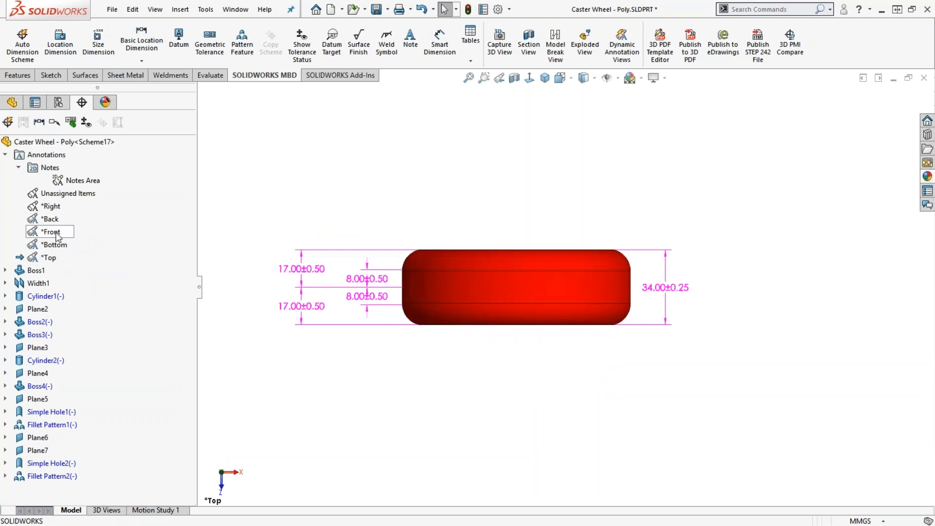
left_click(89, 267)
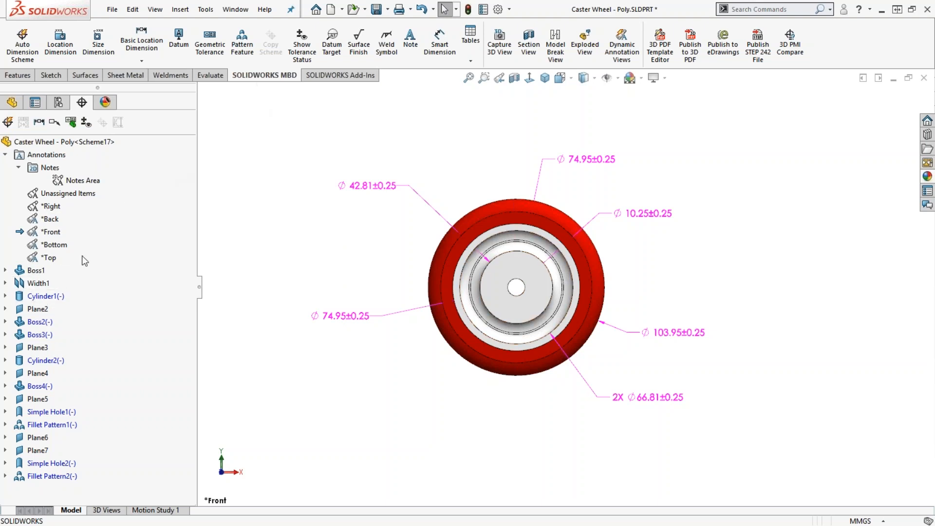
Show the tolerance status colours on the wheel, examine its faces from an angle, and turn the display off.
left_click(303, 52)
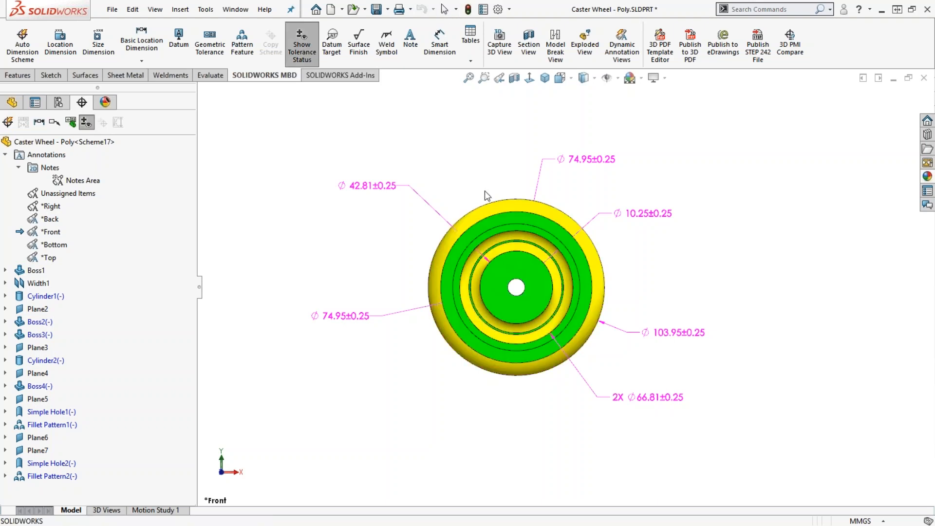
mouse_move(485, 188)
middle_mouse_down()
mouse_move(445, 229)
mouse_move(423, 275)
mouse_move(361, 232)
mouse_move(326, 230)
mouse_move(439, 223)
mouse_move(429, 209)
middle_mouse_up()
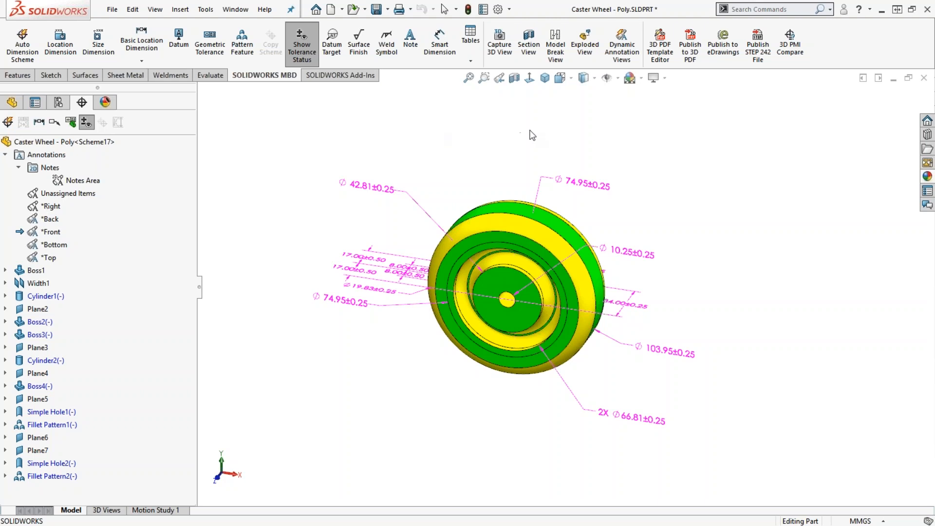
left_click(304, 51)
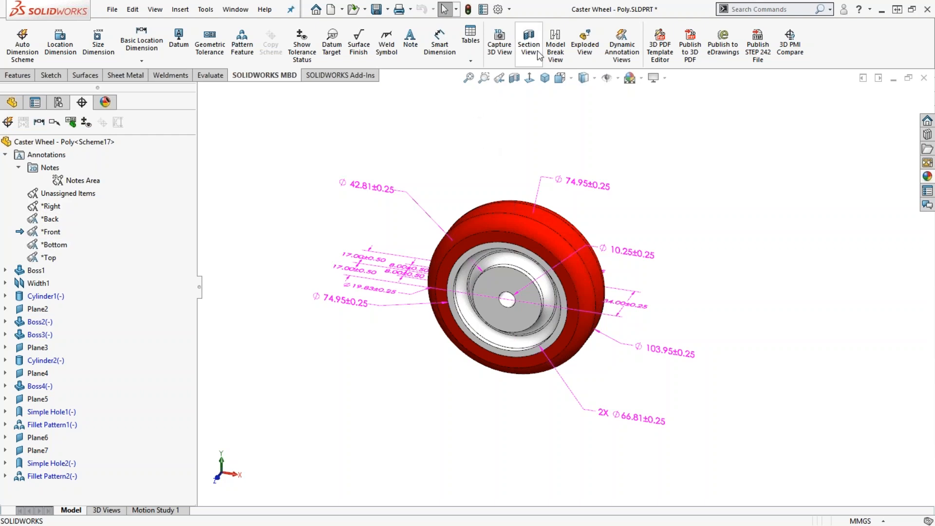
Enable Dynamic Annotation Views, examine the dimensions at different orientations including Trimetric, and turn the option off.
left_click(623, 46)
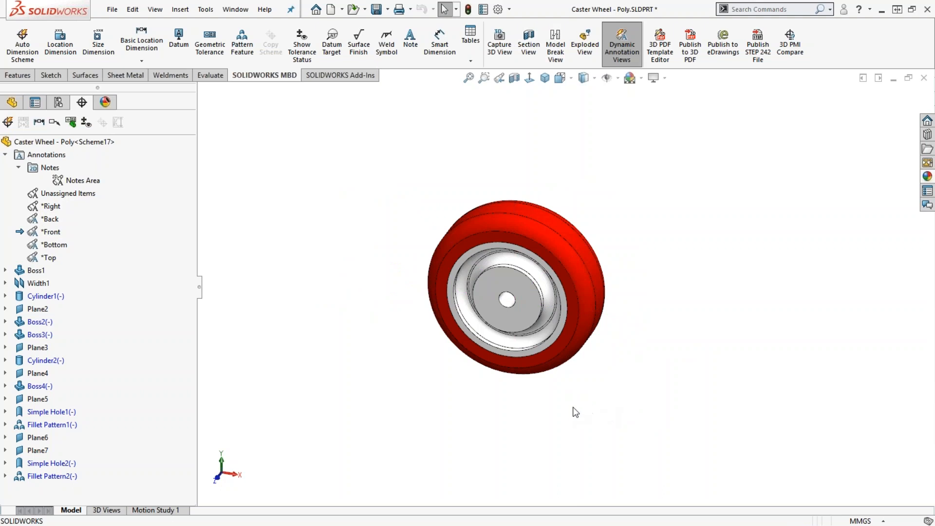
mouse_move(575, 411)
middle_mouse_down()
mouse_move(537, 374)
mouse_move(531, 382)
mouse_move(560, 403)
mouse_move(590, 403)
mouse_move(599, 361)
middle_mouse_up()
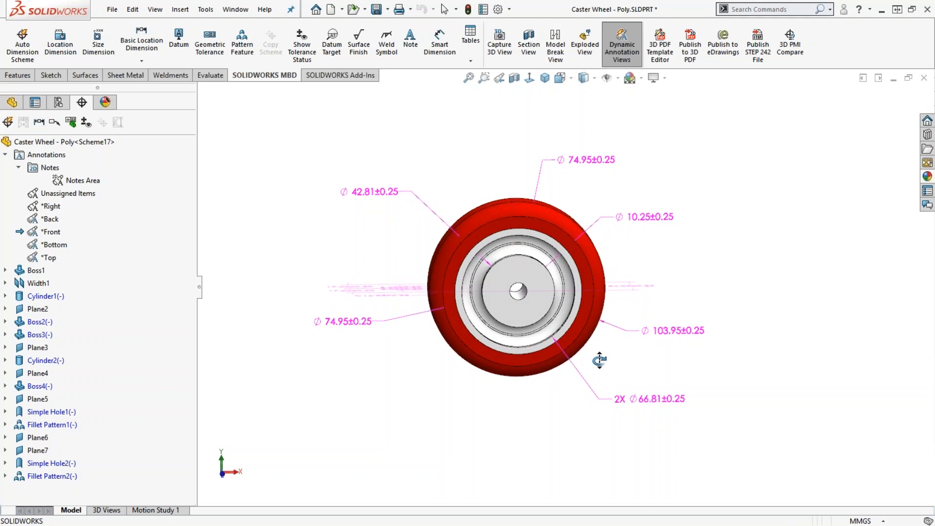
middle_click_drag(599, 361, 604, 366)
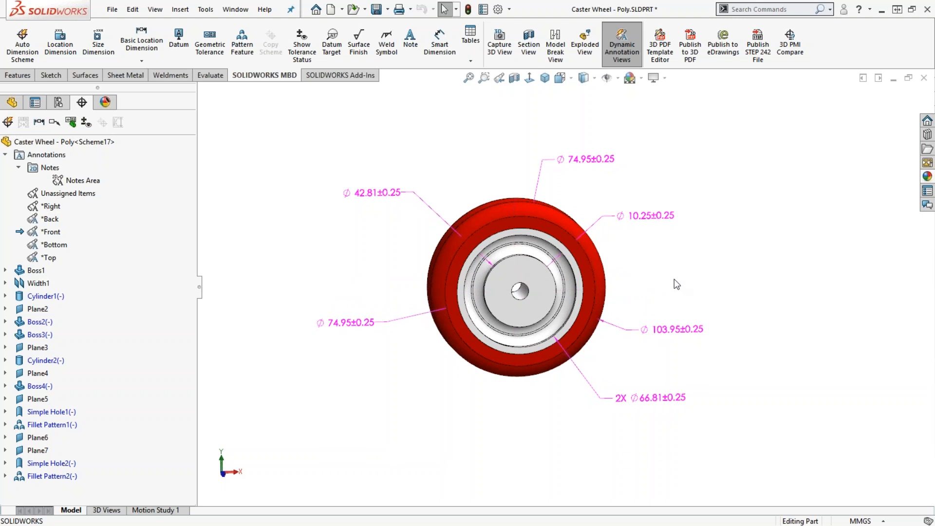
mouse_move(674, 279)
middle_mouse_down()
mouse_move(640, 274)
mouse_move(609, 294)
mouse_move(568, 361)
mouse_move(568, 493)
mouse_move(502, 443)
mouse_move(448, 422)
mouse_move(551, 413)
middle_mouse_up()
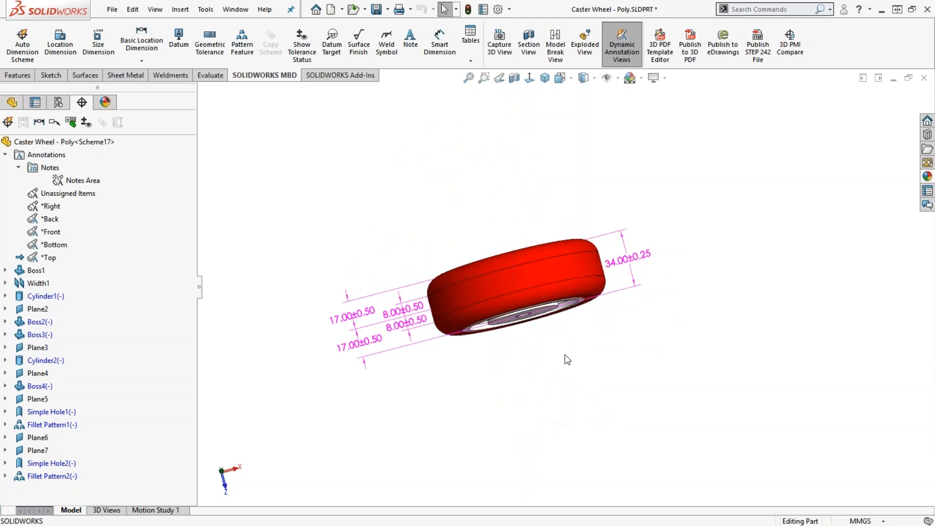
left_click(631, 50)
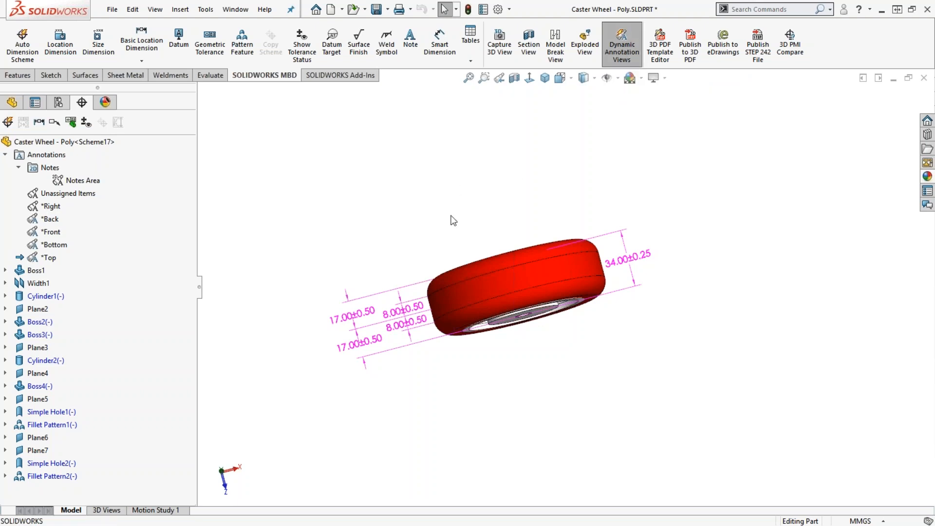
left_click(544, 78)
right_click_drag(650, 205, 701, 166)
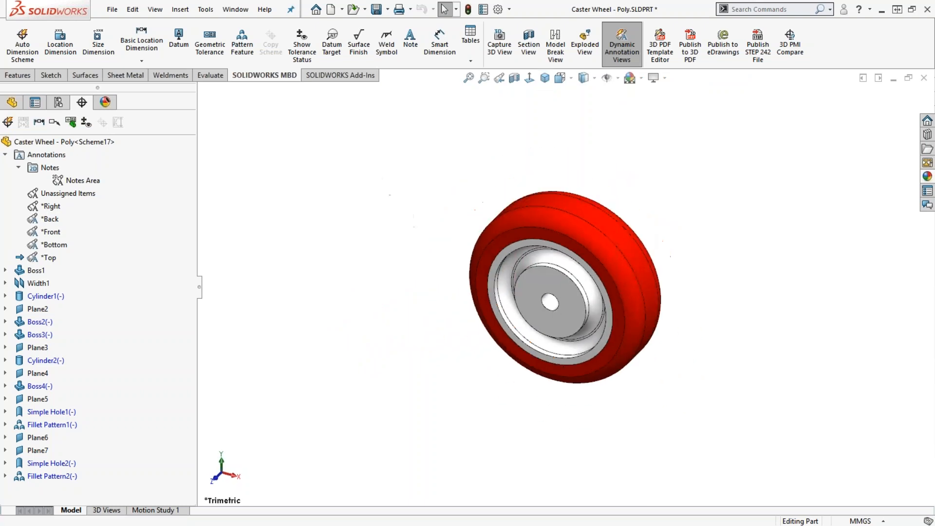
left_click(623, 44)
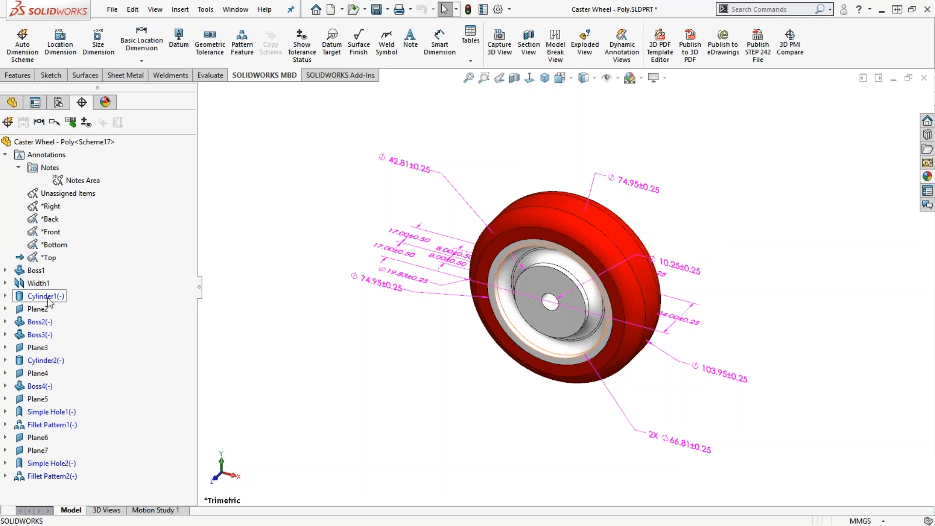
Highlight Boss4, Cylinder1, Cylinder2, Simple Hole1 and Simple Hole2 in the scheme to compare which wheel faces each one covers.
left_click(305, 50)
left_click(304, 48)
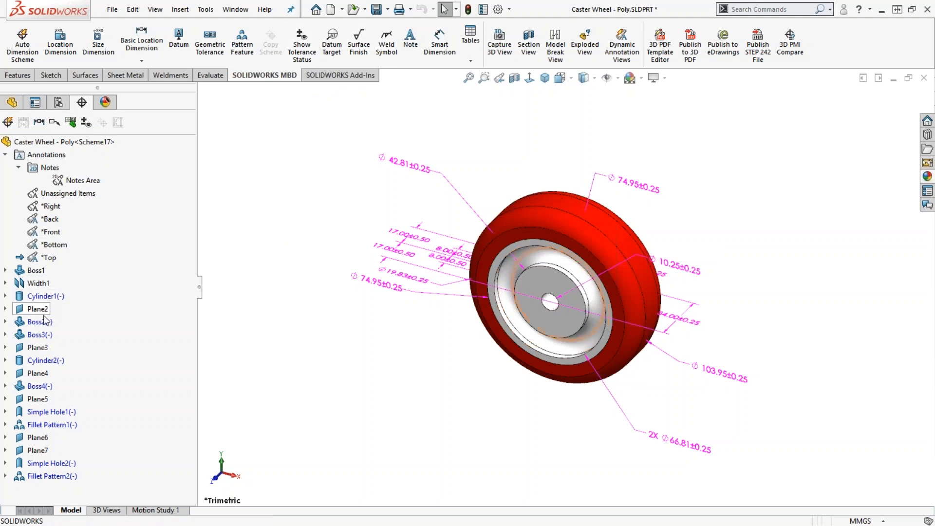
left_click(33, 387)
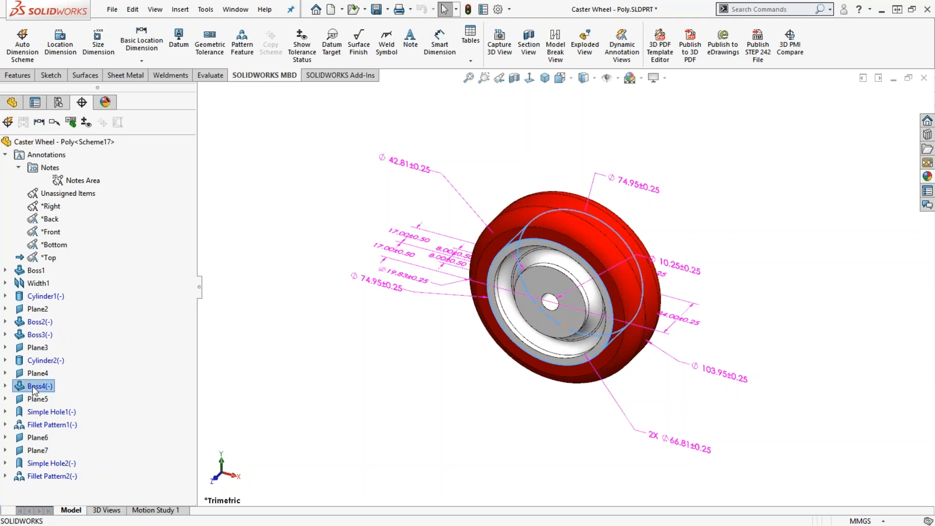
left_click(44, 298)
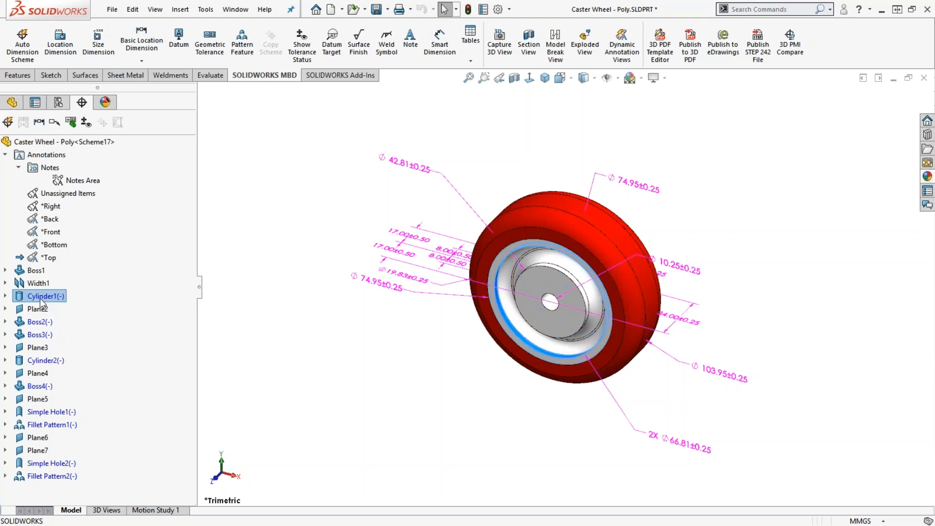
left_click(42, 360)
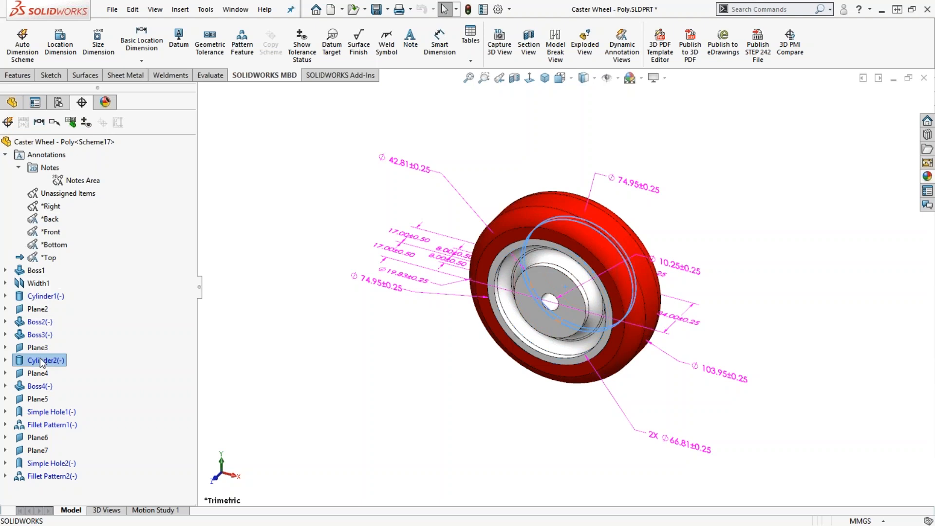
left_click(47, 297)
left_click(37, 388)
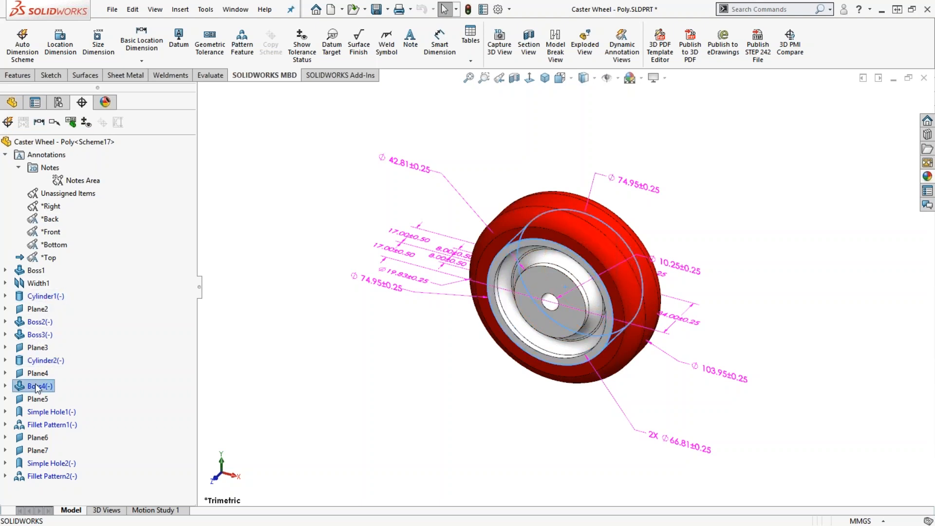
left_click(43, 413)
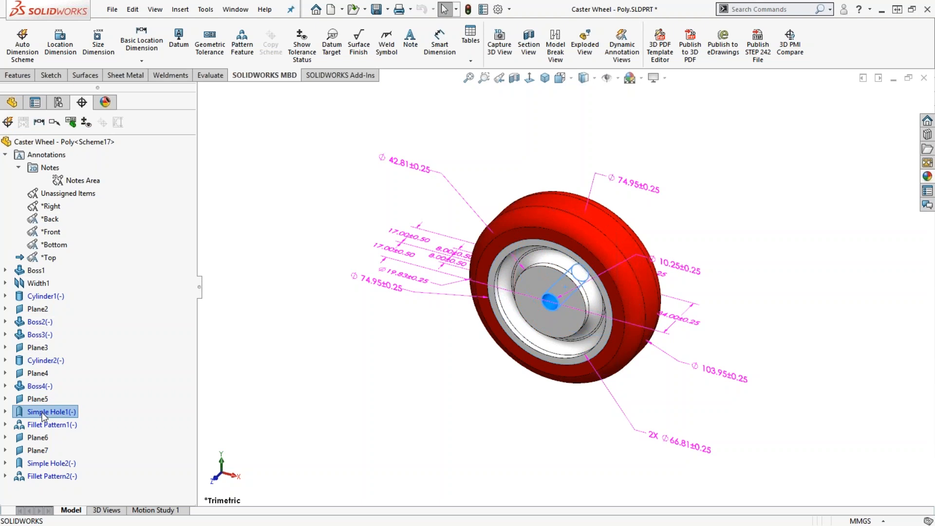
left_click(45, 464)
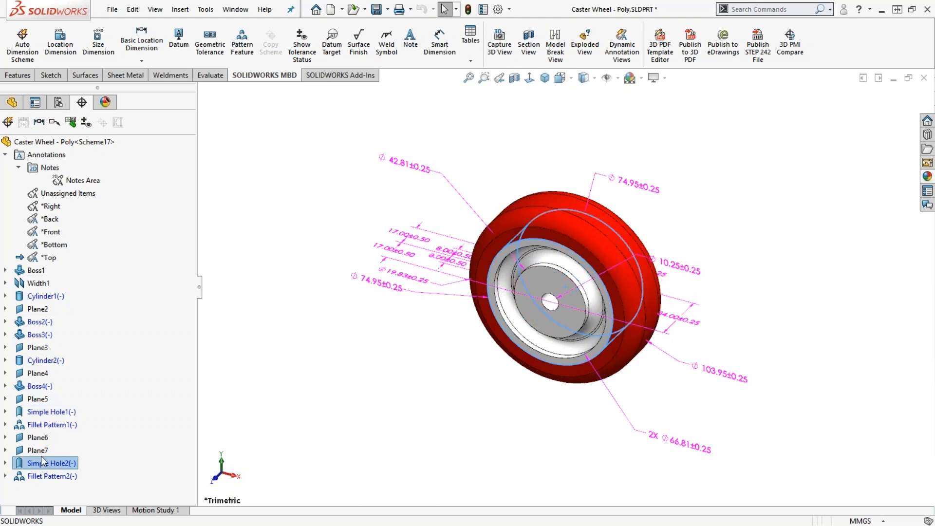
left_click(42, 389)
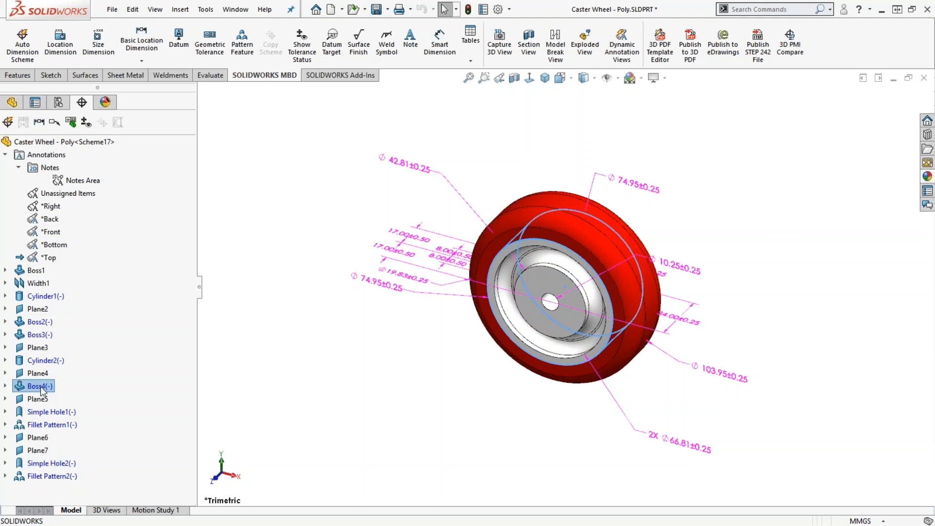
left_click(43, 464)
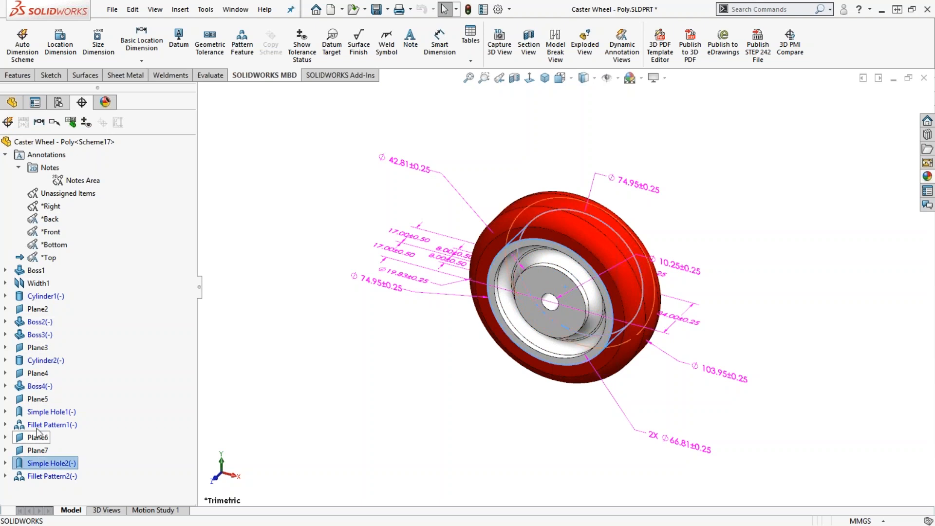
Delete the Boss4 feature with its dependent diameter dimension from the scheme, and check the tolerance status colours on the wheel.
left_click(42, 387)
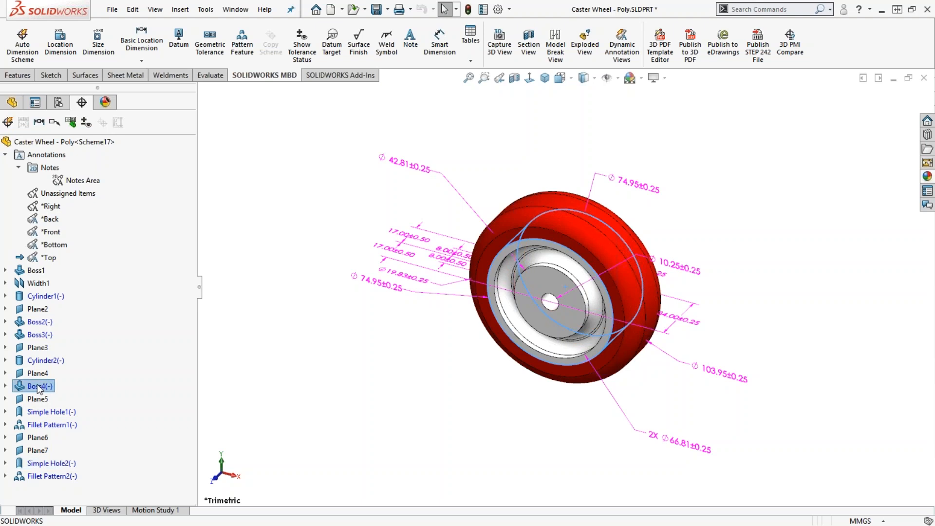
right_click(39, 388)
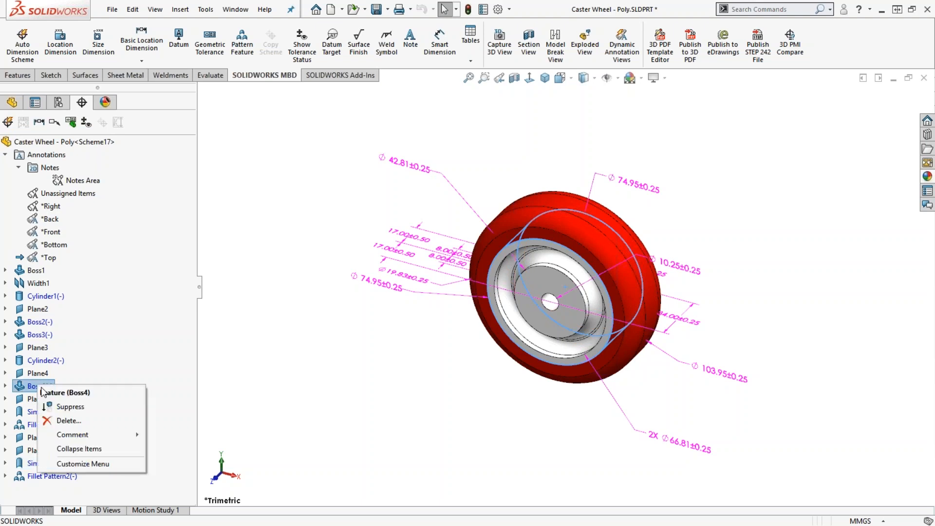
left_click(78, 421)
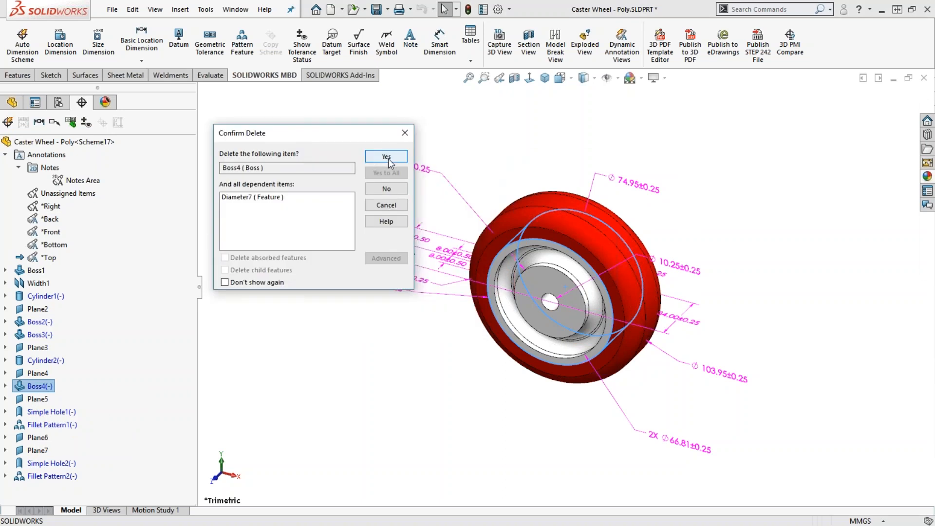
left_click(388, 157)
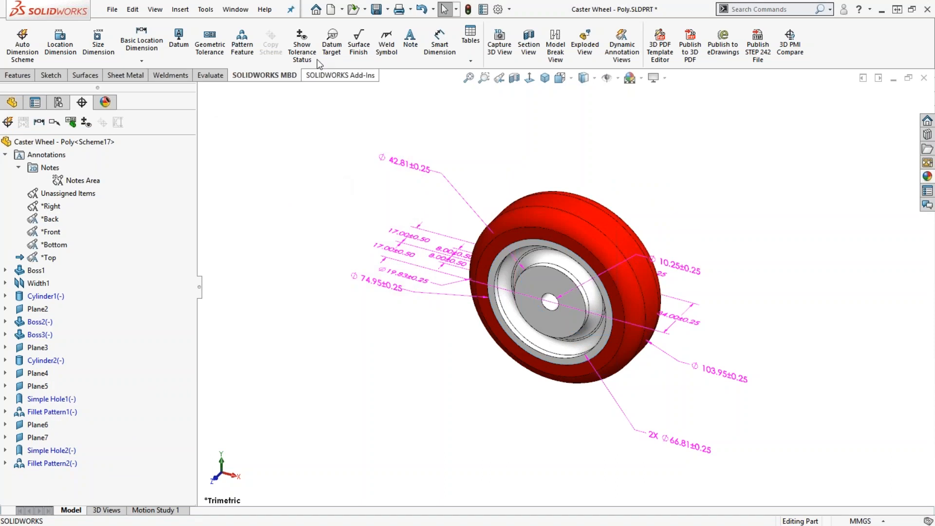
left_click(295, 52)
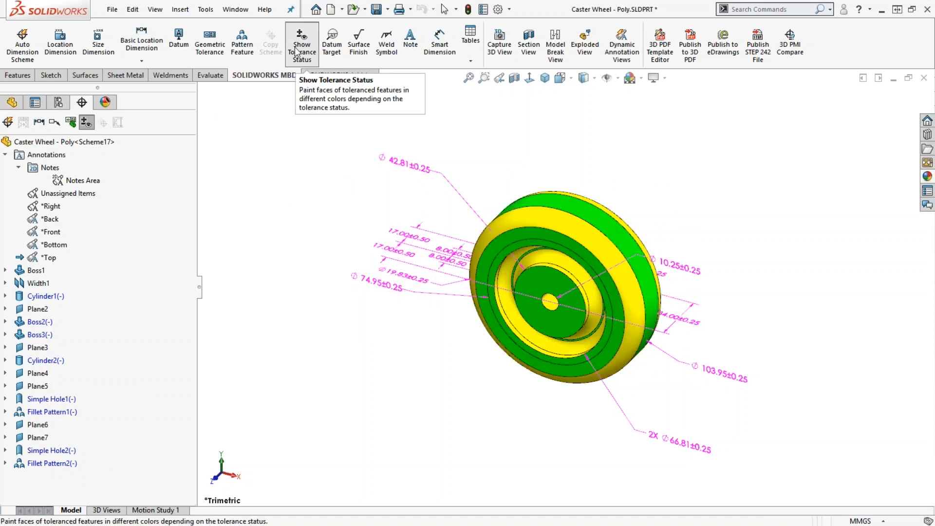
left_click(295, 52)
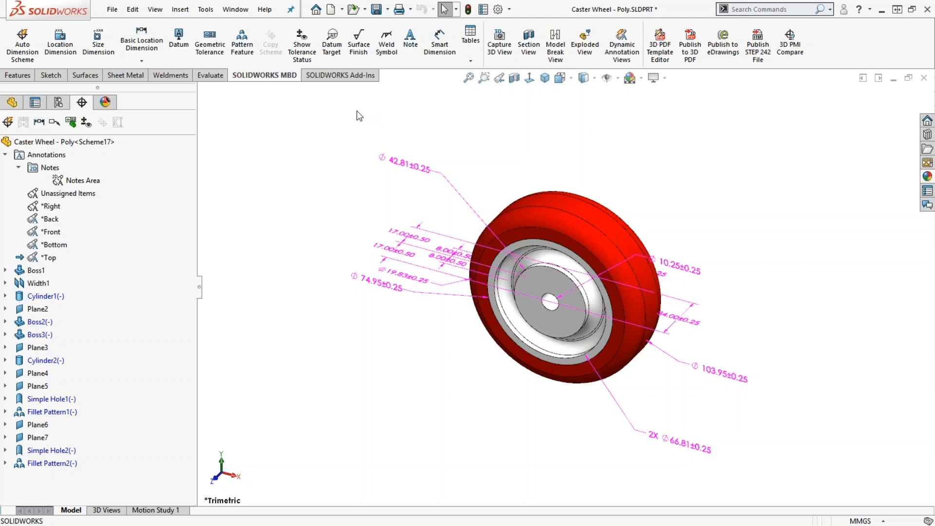
Attach datum A to the Ø103.95 dimension and datum B to the 34.00 width dimension.
left_click(179, 39)
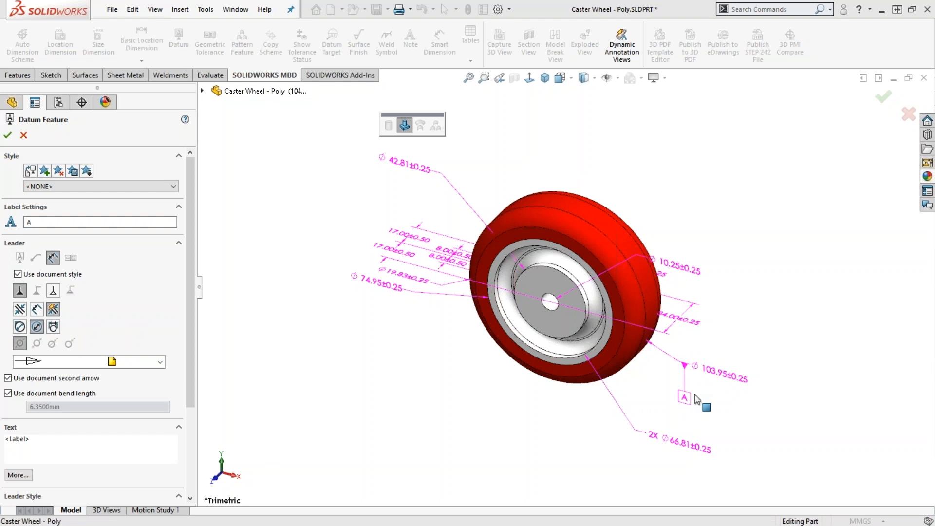
left_click(697, 399)
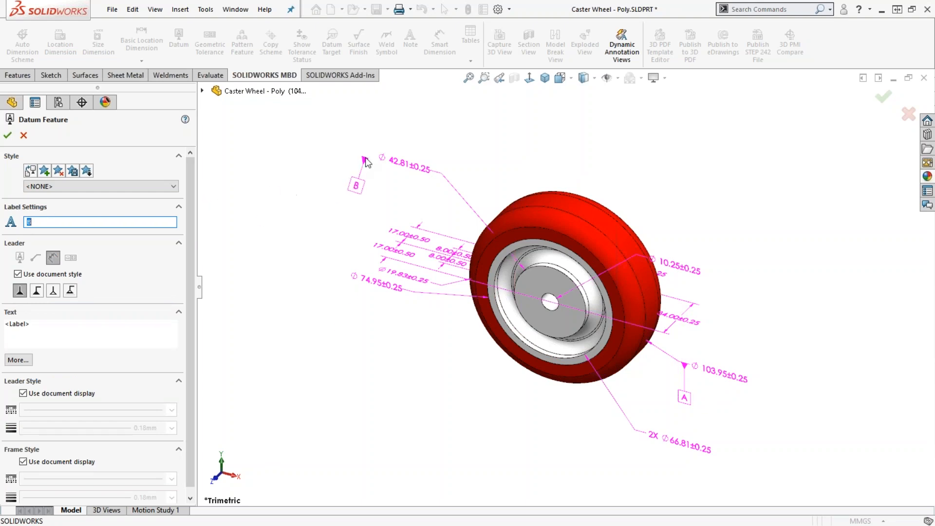
left_click(545, 282)
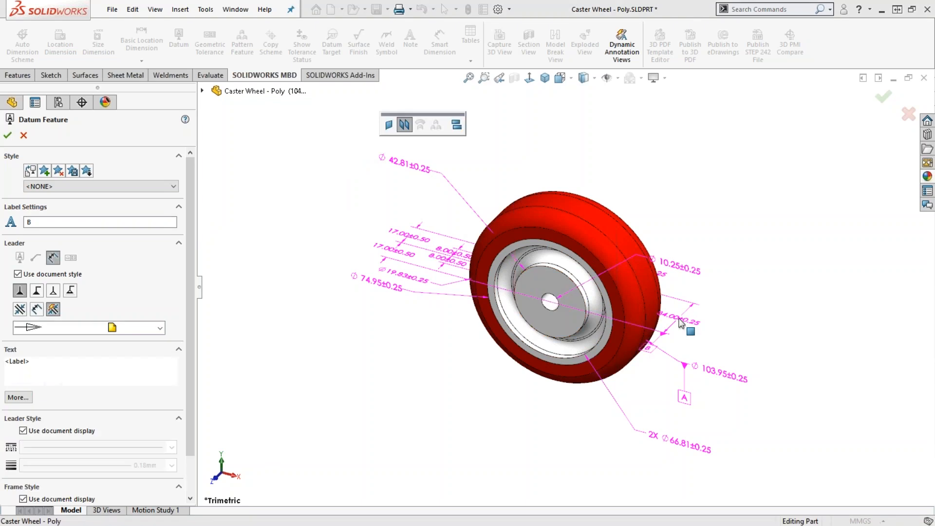
left_click(744, 292)
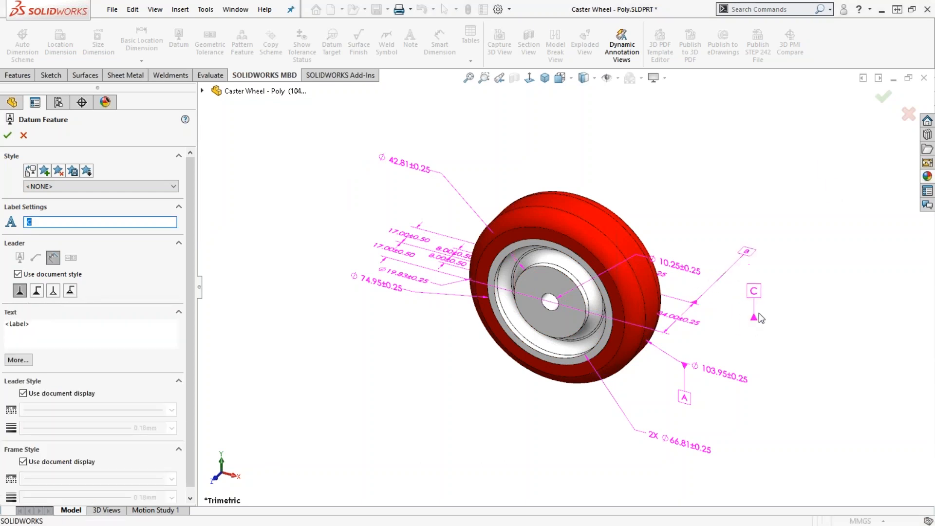
left_click(885, 101)
Reposition datum B and the 34.00 and Ø103.95 dimensions clear of the wheel, and check the tolerance status colours.
left_click_drag(748, 257, 741, 279)
left_click_drag(681, 323, 701, 324)
left_click_drag(727, 371, 715, 163)
left_click(799, 224)
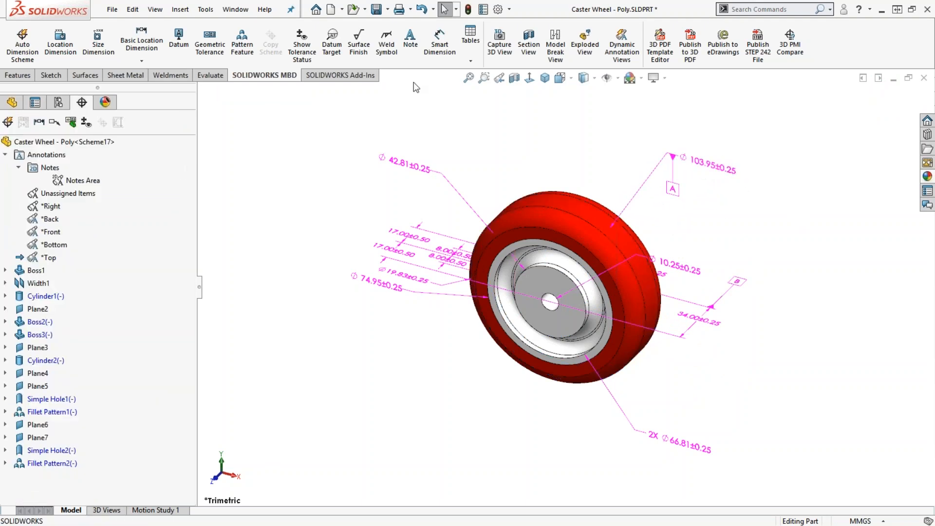
left_click(302, 52)
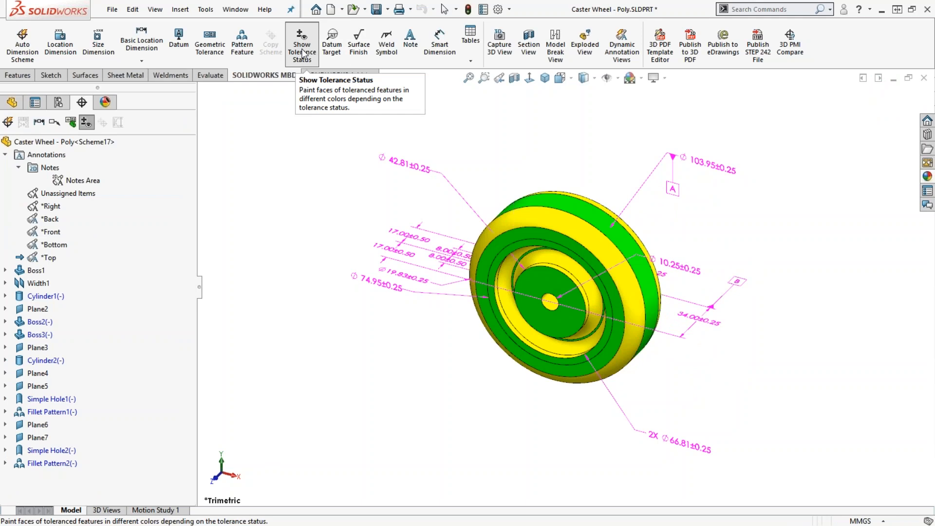
left_click(302, 52)
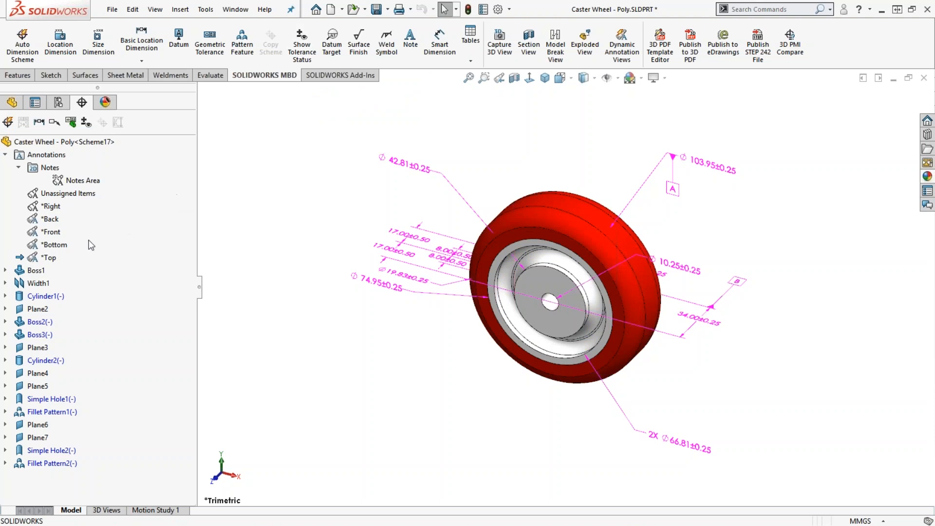
Highlight Cylinder1, Boss2, Boss3 and Cylinder2 in the scheme to compare which wheel faces each one covers.
left_click(19, 299)
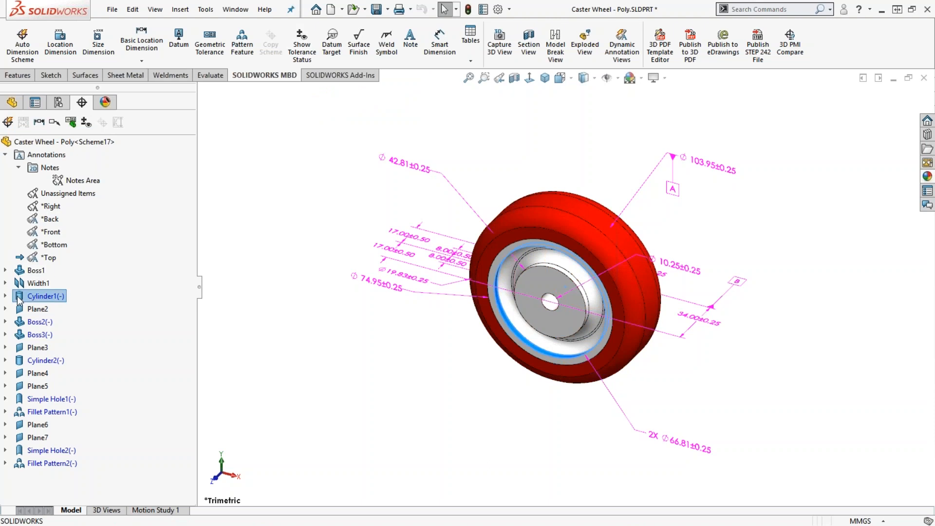
left_click(31, 324)
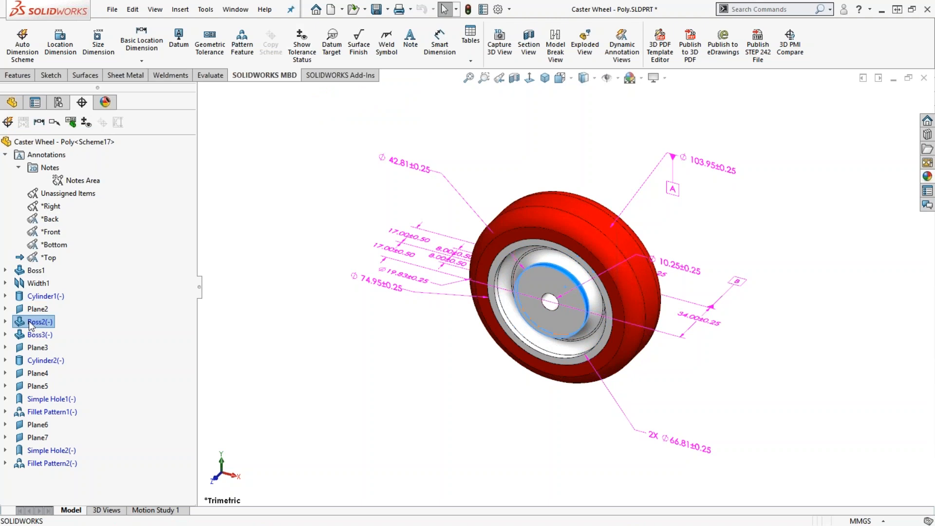
left_click(35, 336)
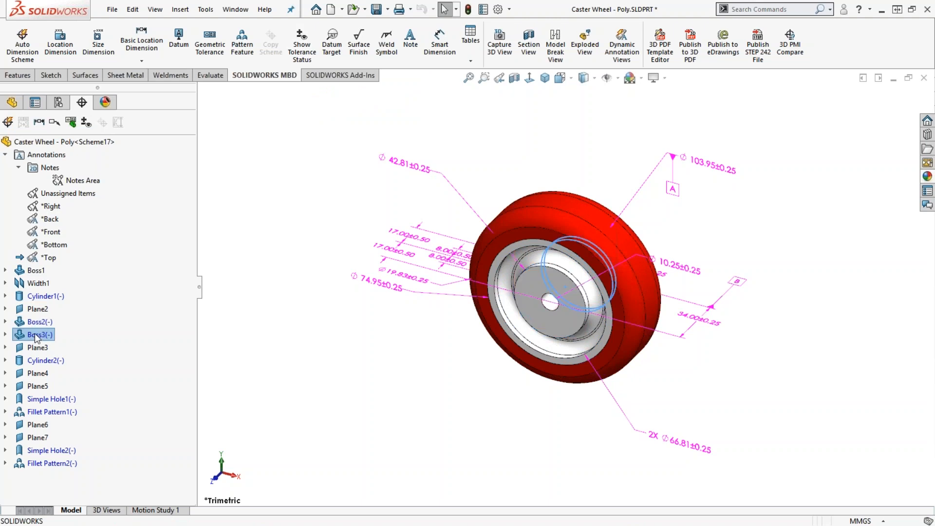
left_click(41, 362)
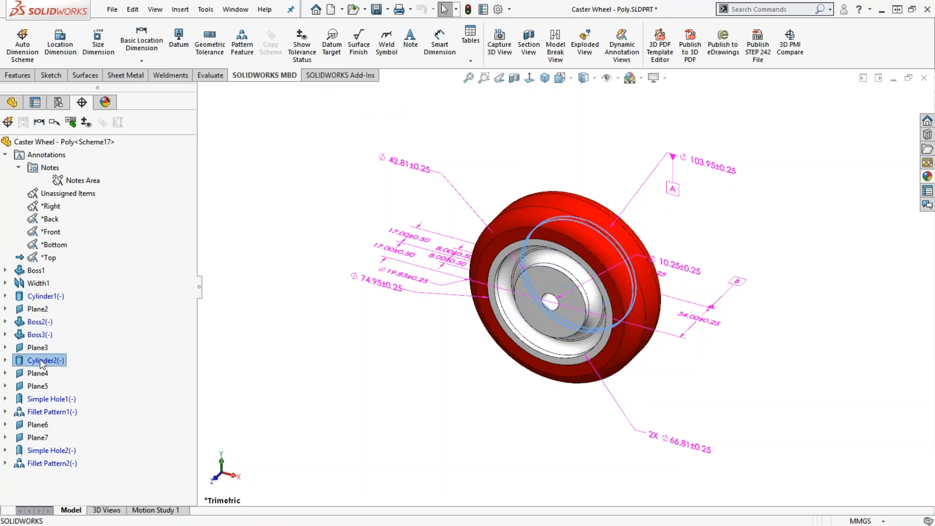
left_click(53, 300)
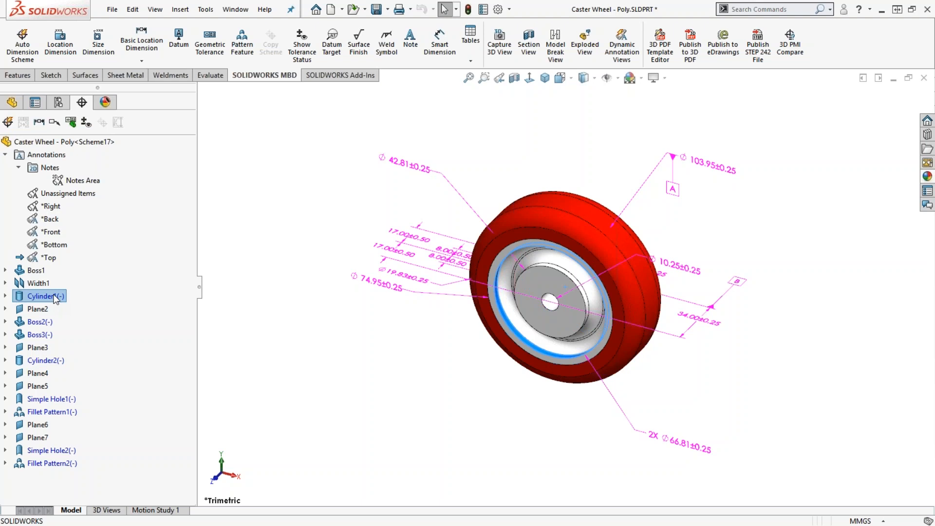
left_click(45, 323)
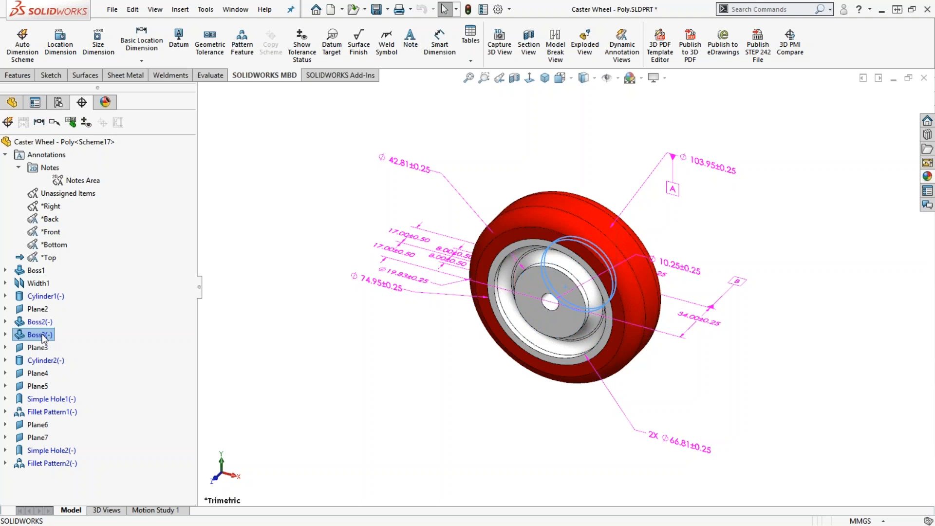
Delete the Cylinder1 and Cylinder2 features with all their dependent items from the scheme, and check the tolerance status colours on the wheel.
left_click(44, 297)
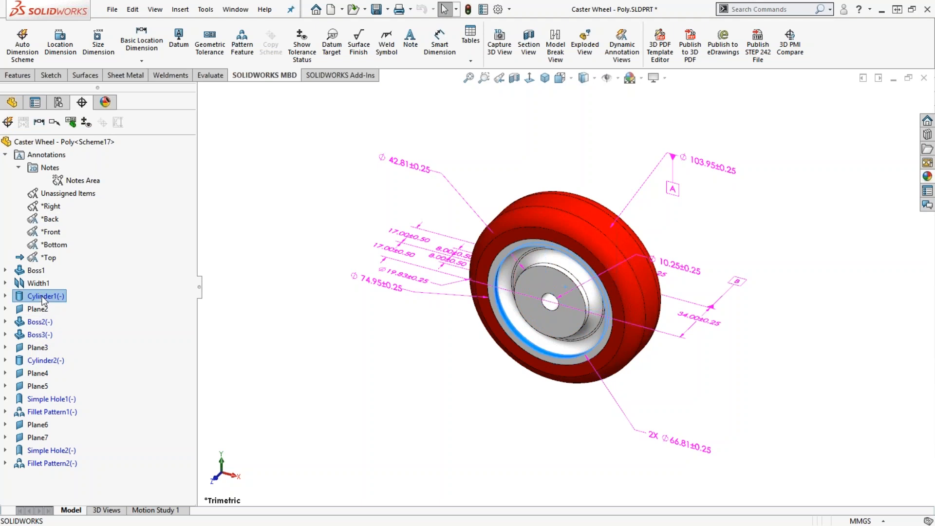
left_click(47, 363, "ctrl")
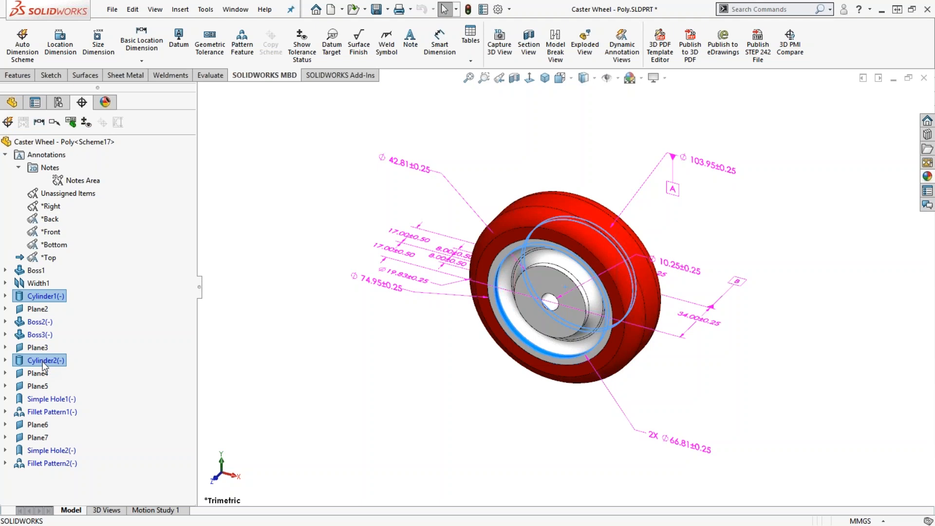
key("Delete")
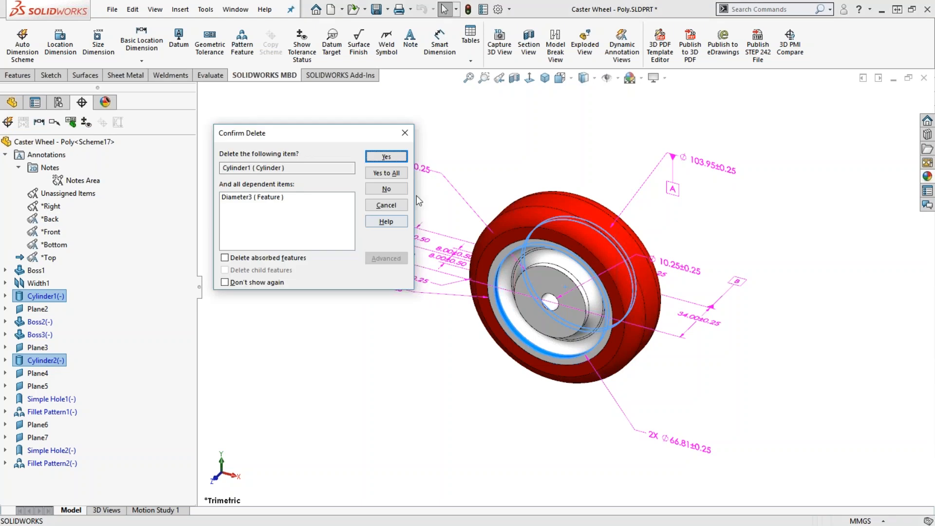
left_click(388, 174)
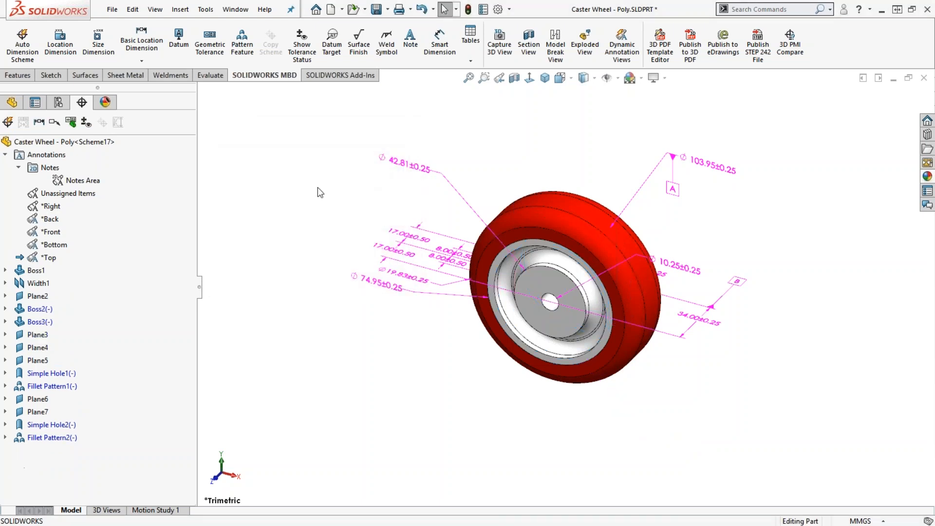
left_click(302, 47)
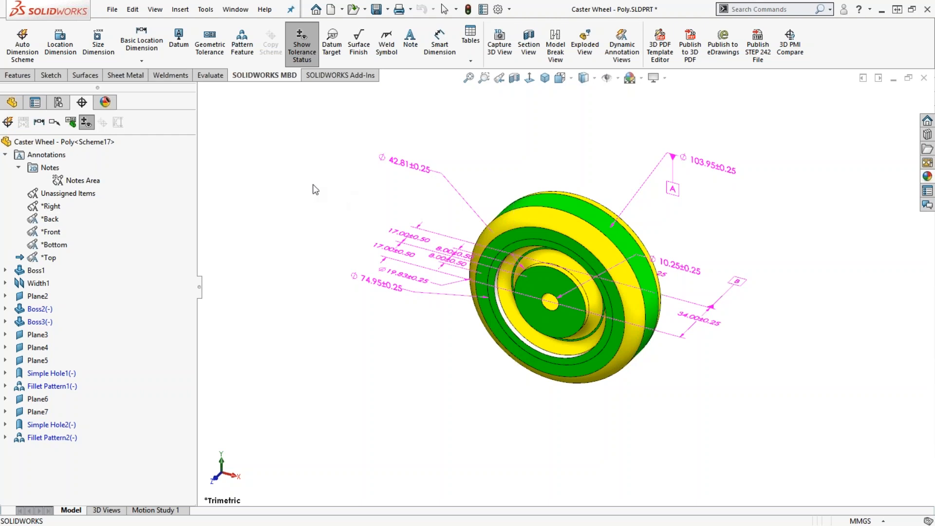
left_click(303, 44)
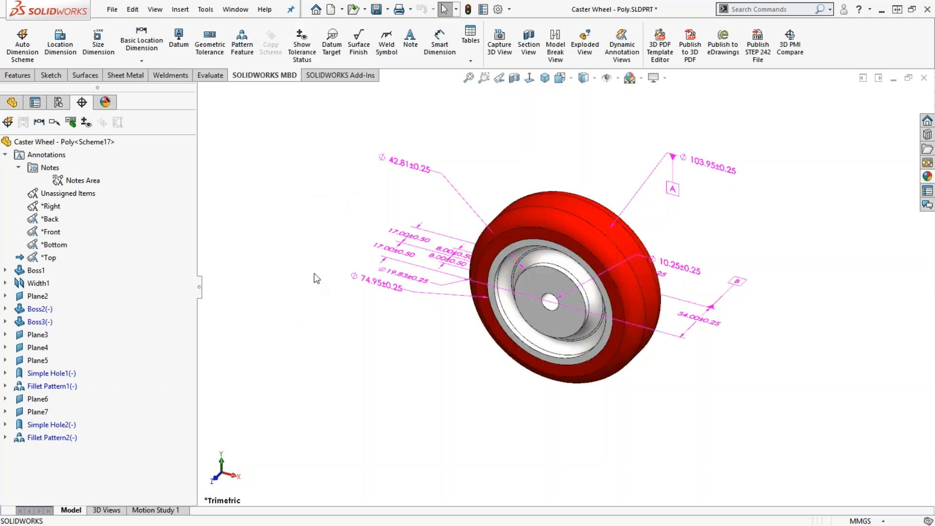
Add a diameter size dimension to a compound cylinder made from the inner rim faces on both sides of the wheel.
left_click(101, 57)
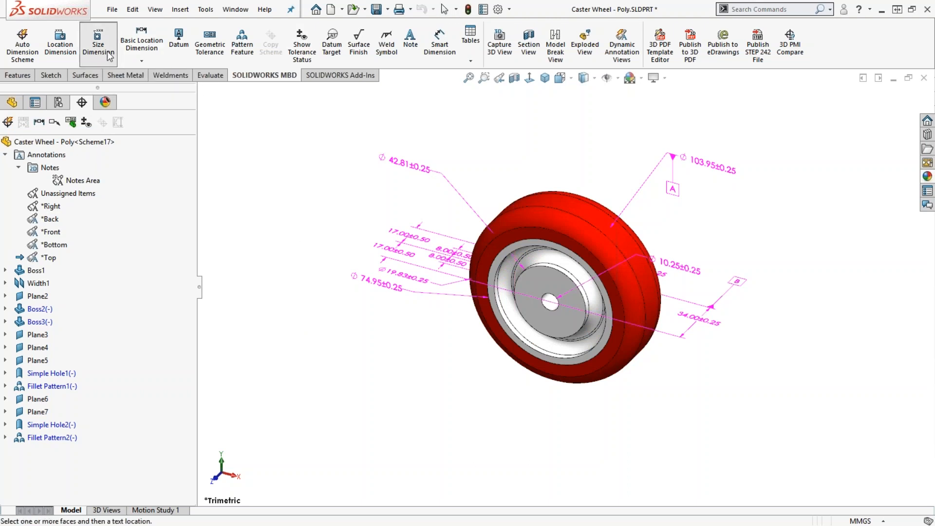
scroll(527, 346, "down", 4)
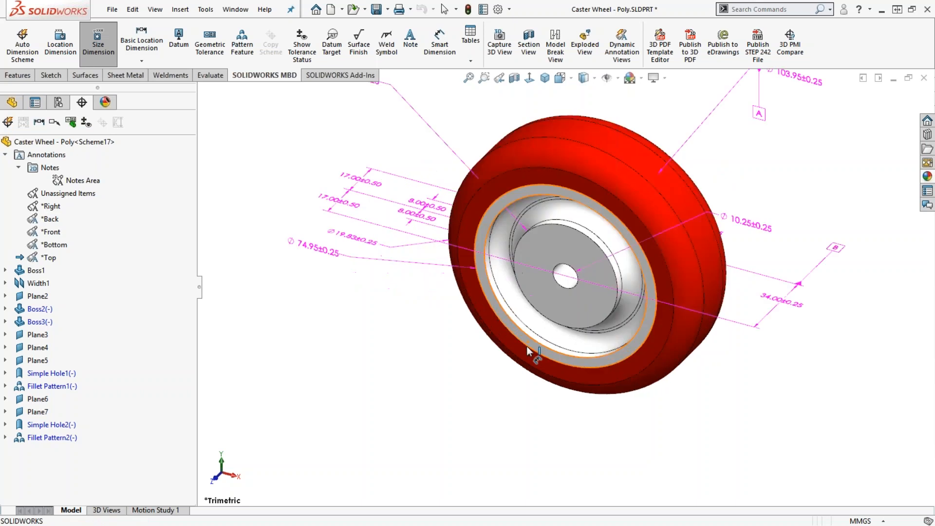
left_click(532, 343)
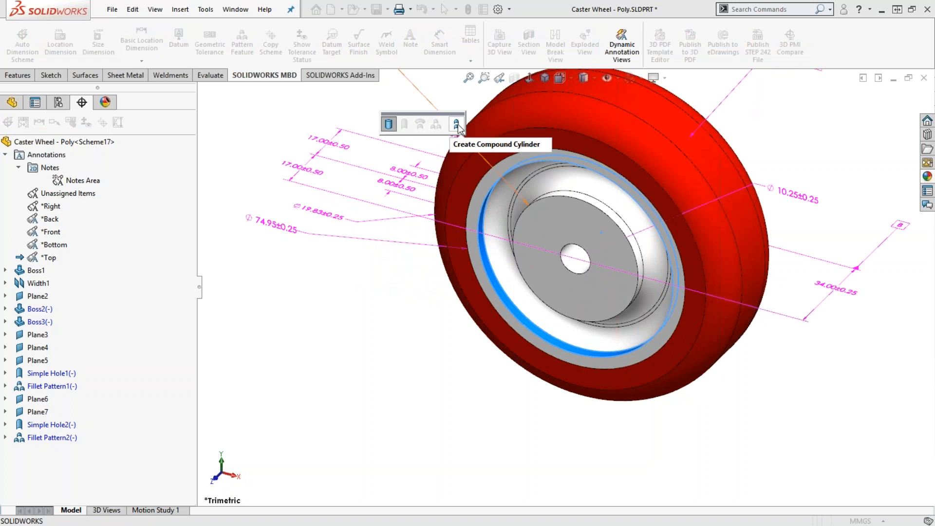
left_click(457, 124)
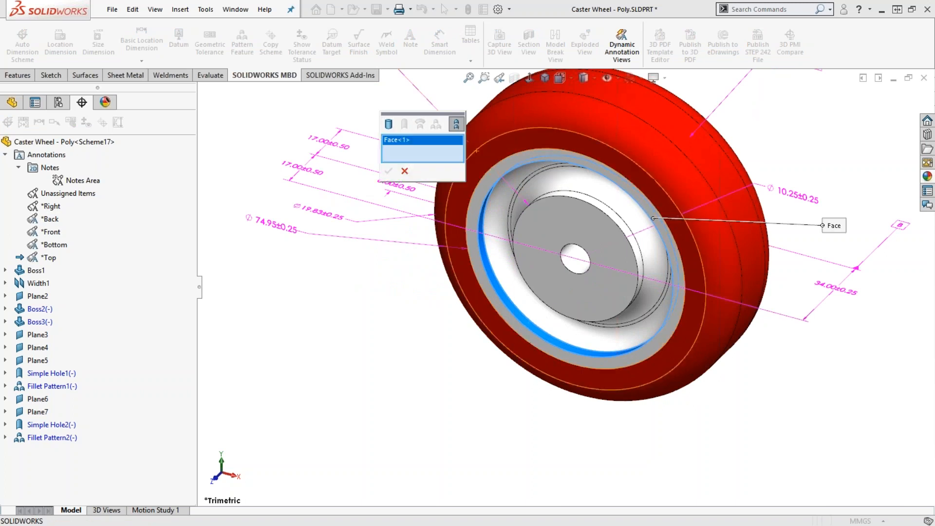
middle_click_drag(634, 317, 810, 296)
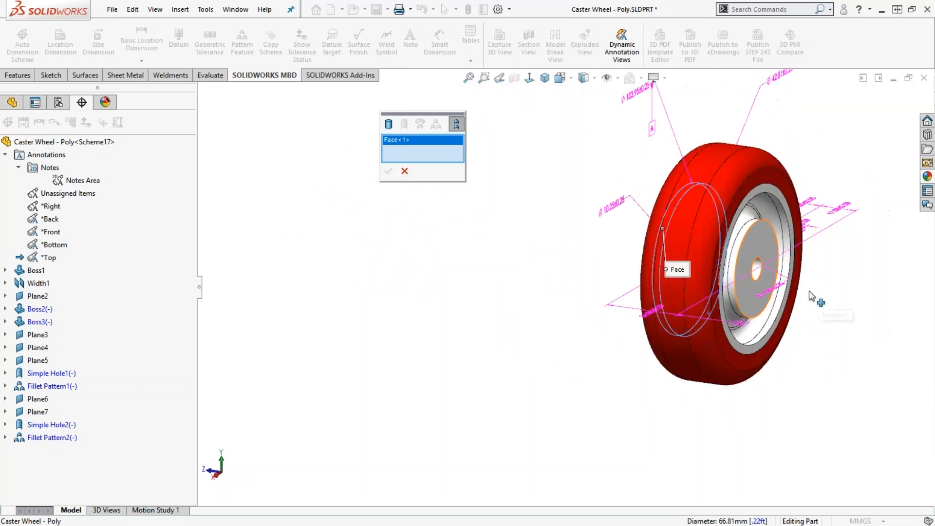
left_click(779, 309)
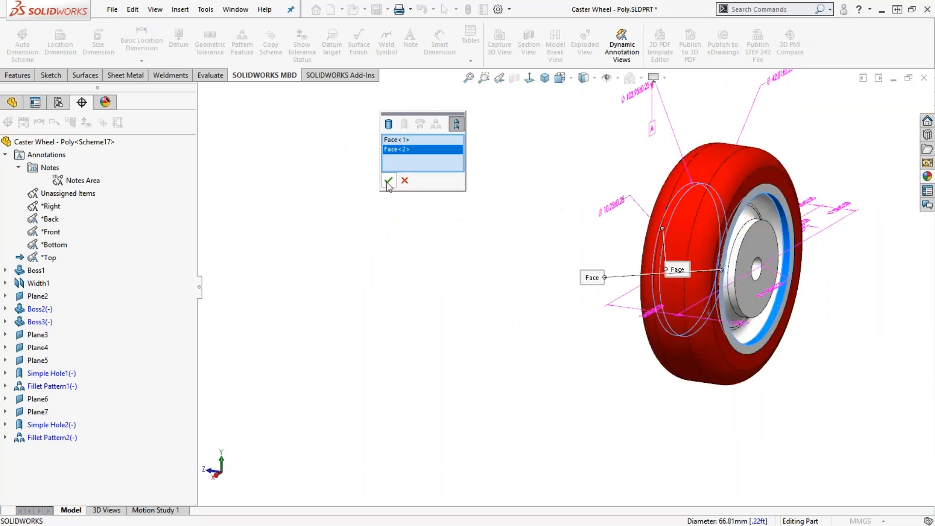
left_click(388, 181)
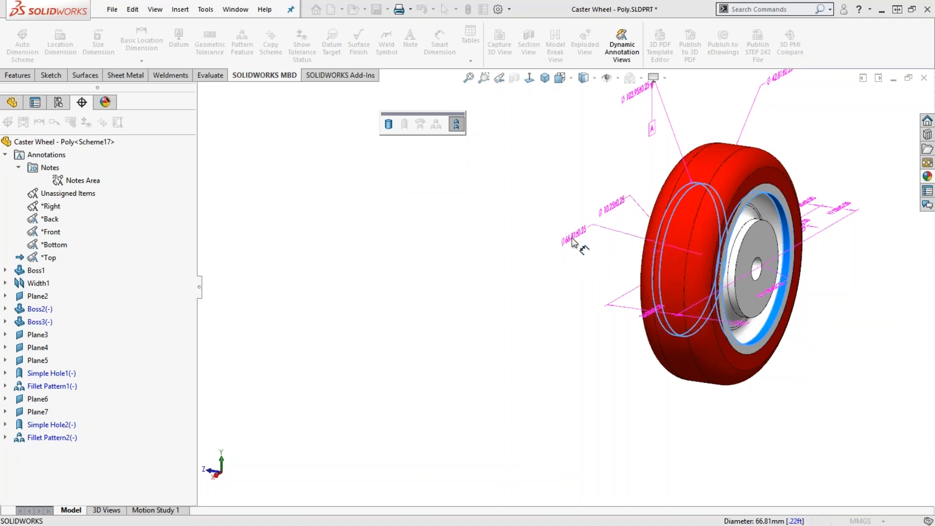
left_click(575, 246)
Reposition the Ø66.81 dimension above the wheel with its leader meeting the front rim.
middle_click_drag(575, 249, 799, 241)
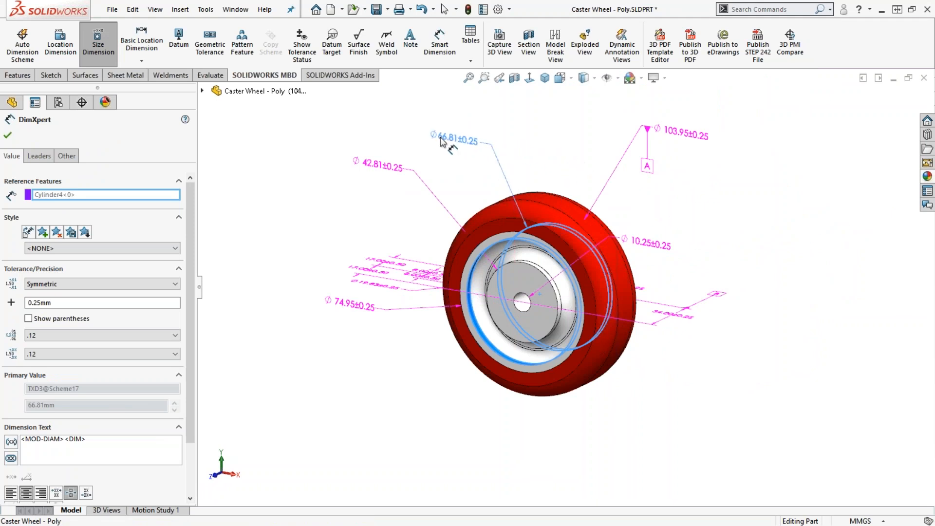
left_click(456, 141)
middle_click_drag(553, 162, 552, 193)
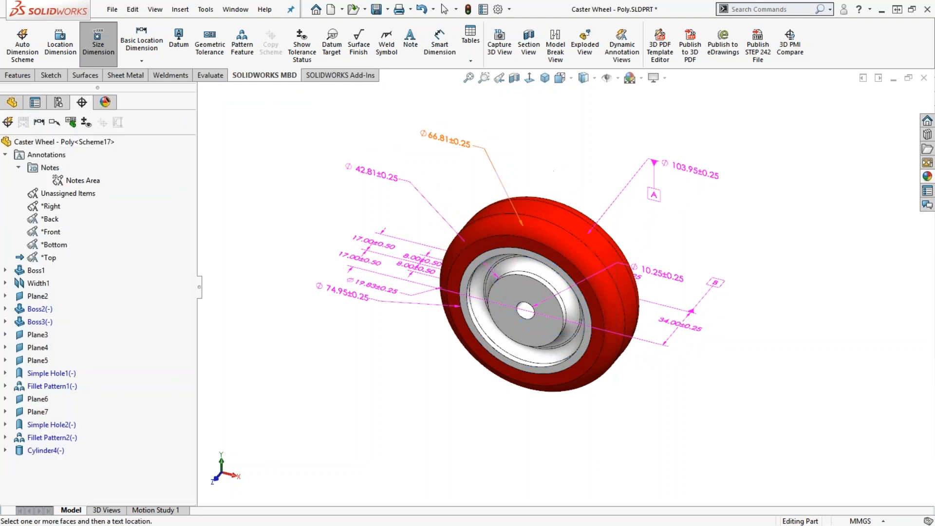
left_click(459, 147)
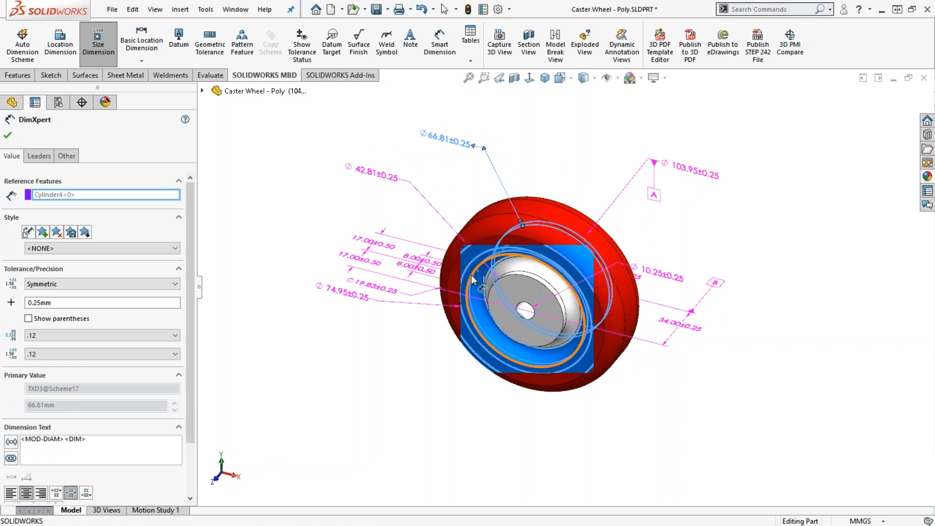
left_click_drag(472, 279, 473, 279)
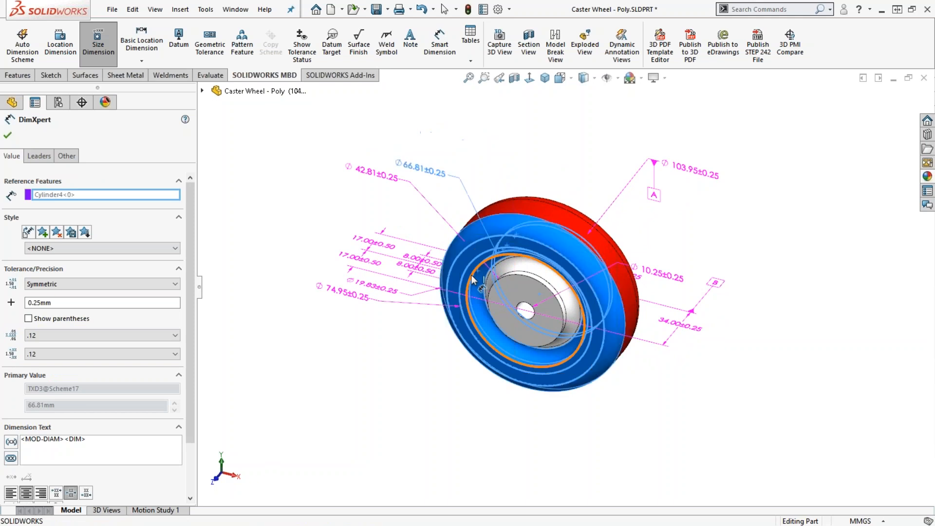
left_click(529, 128)
left_click_drag(431, 170, 435, 152)
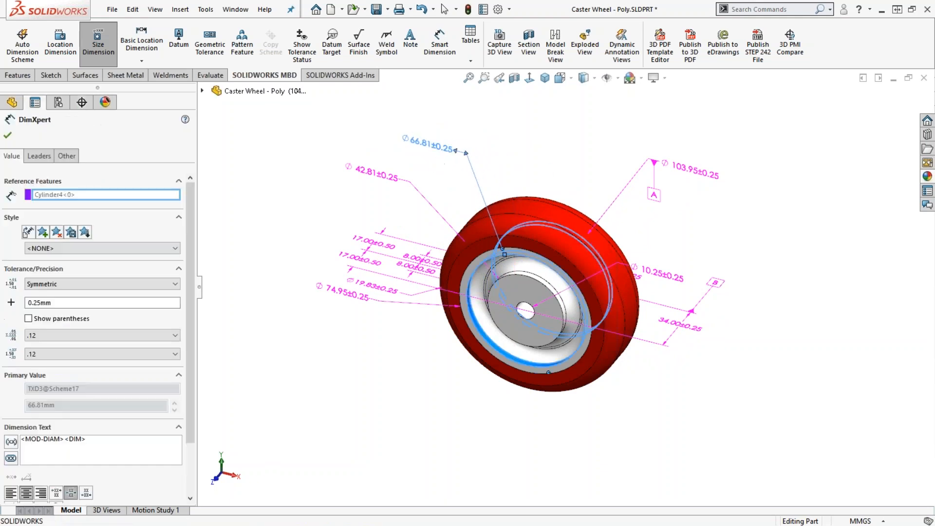
left_click(7, 135)
Activate the Front annotation view and reorient to it, and check the tolerance status colours on the wheel.
right_click(63, 232)
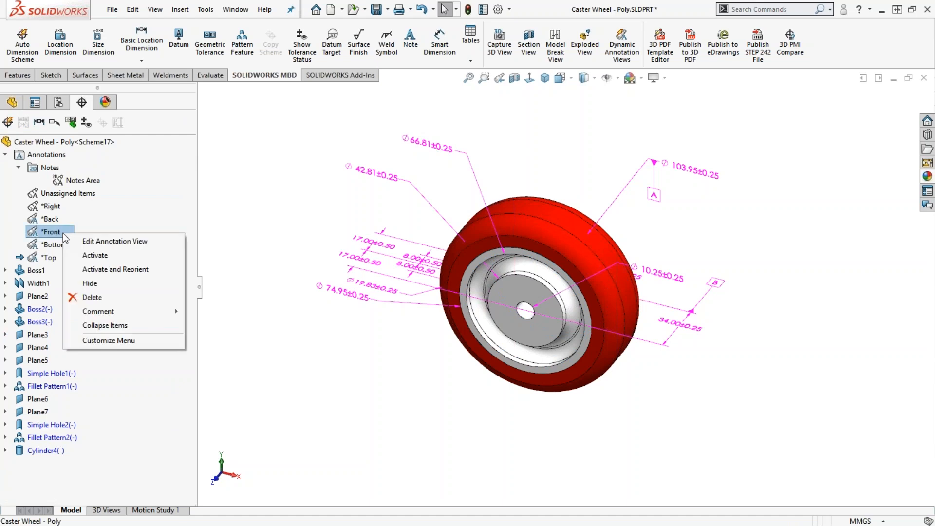
left_click(110, 269)
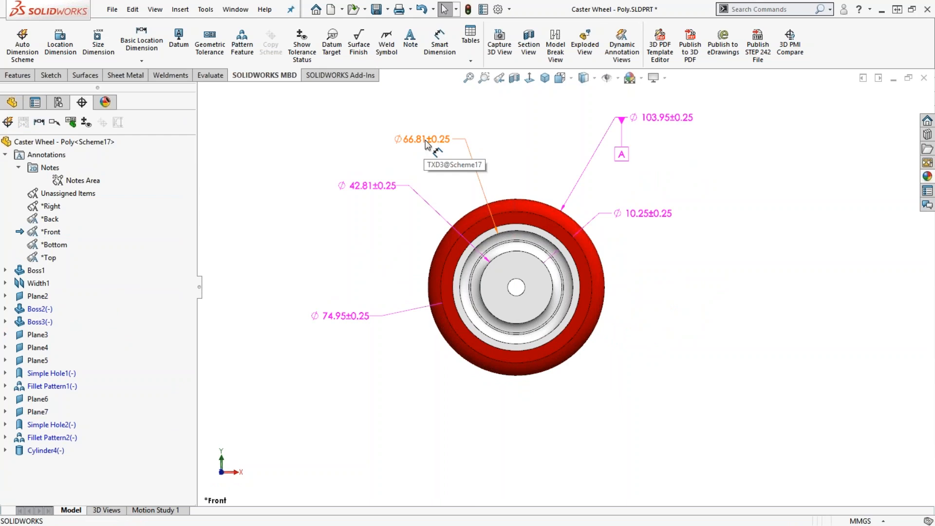
mouse_move(569, 157)
middle_mouse_down()
mouse_move(540, 231)
mouse_move(532, 203)
middle_mouse_up()
left_click(311, 59)
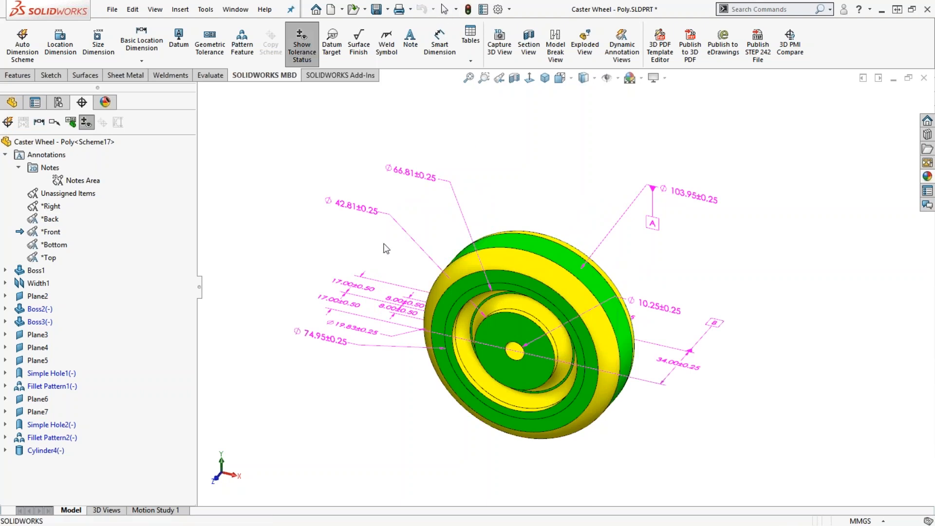
left_click(311, 52)
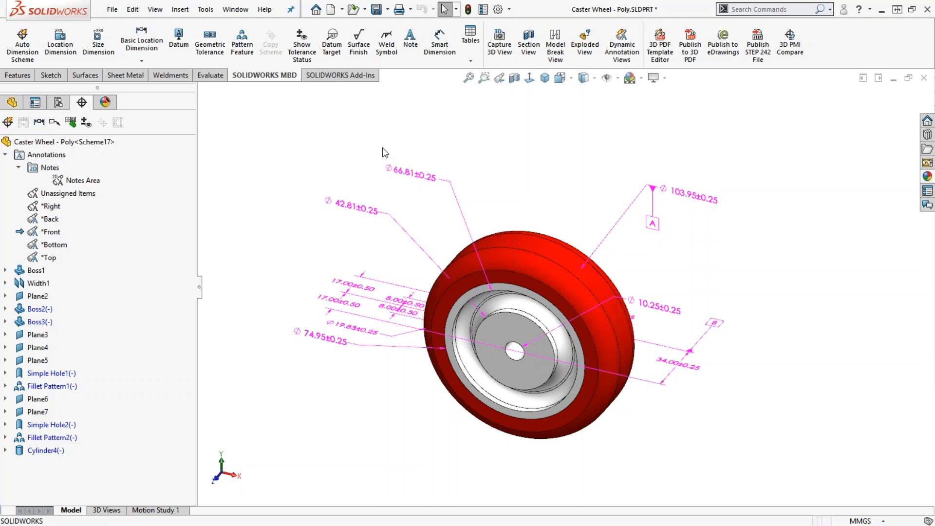
Add a position geometric tolerance of 0.50 with primary datum A to the Ø66.81 dimension.
left_click(407, 169)
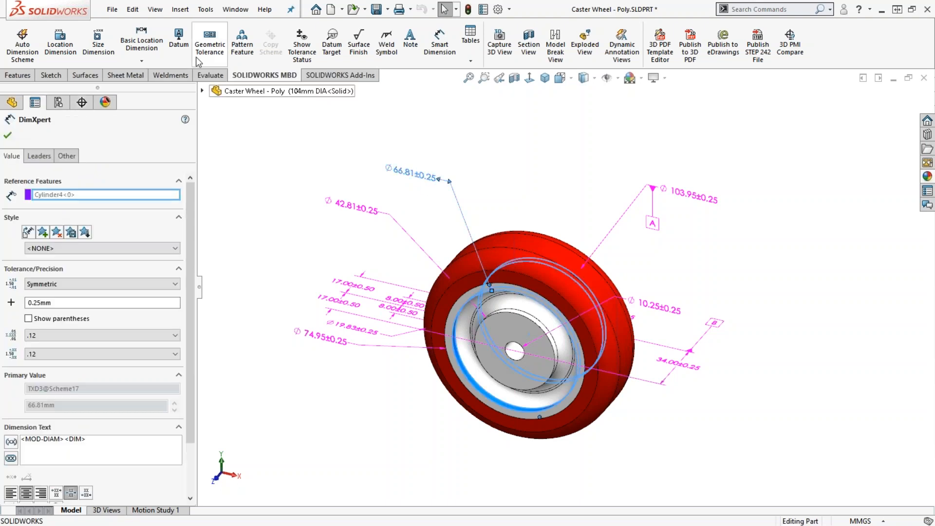
left_click(210, 47)
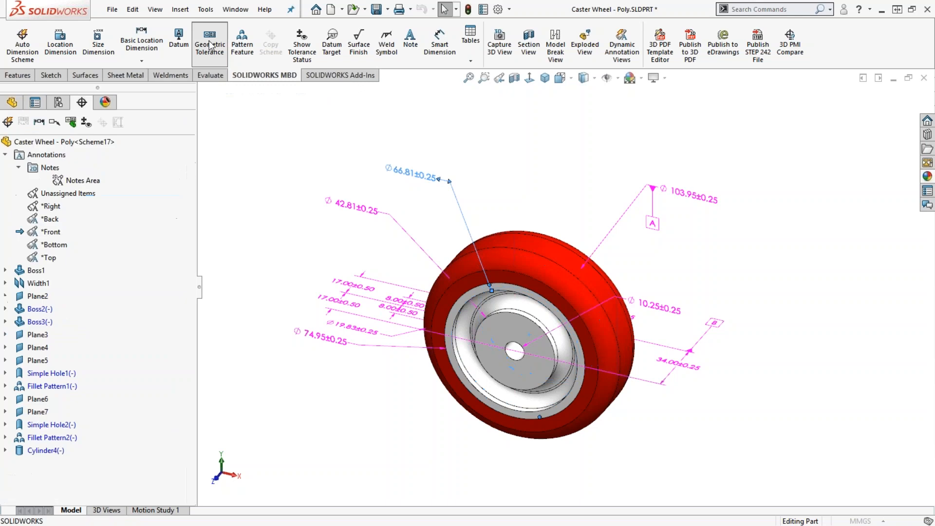
left_click_drag(473, 170, 176, 121)
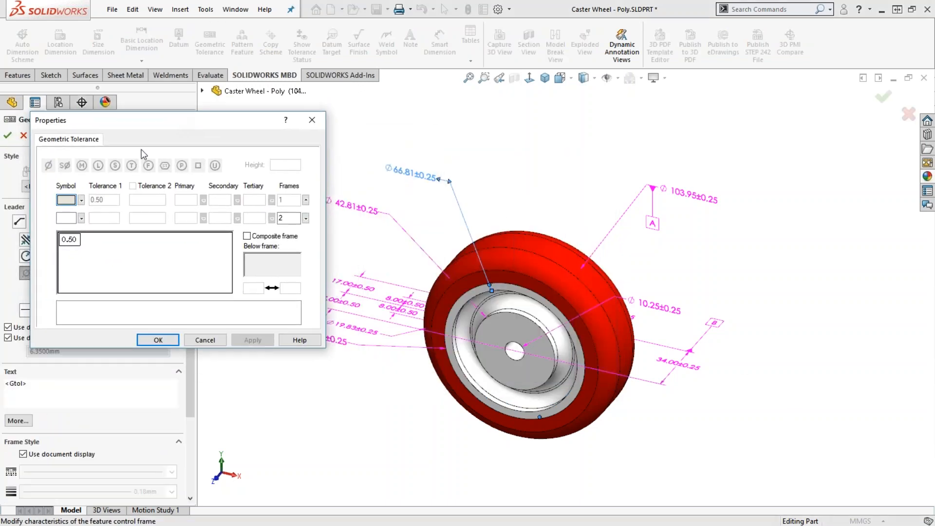
left_click(81, 200)
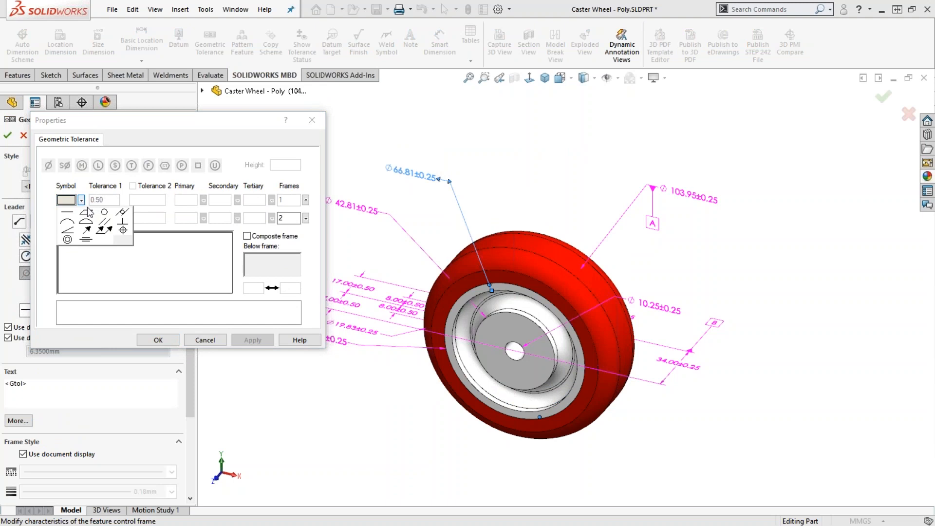
left_click(125, 230)
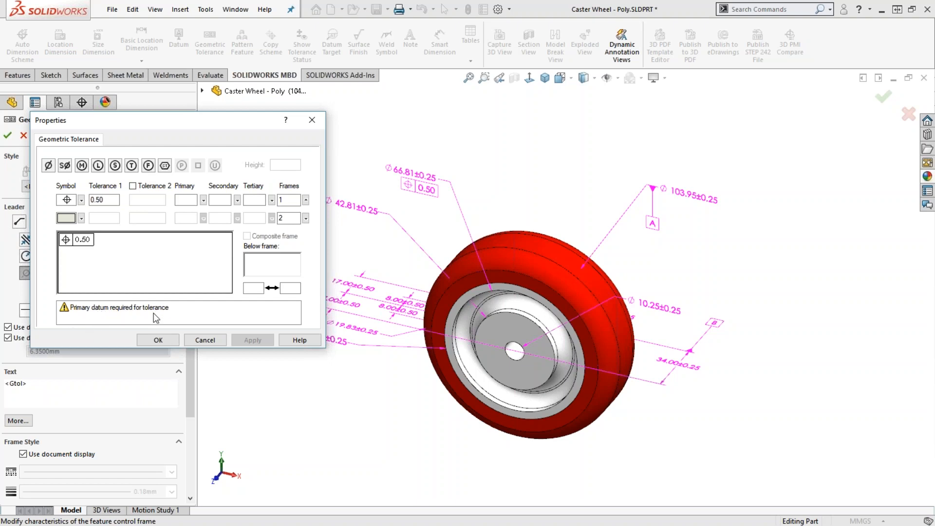
left_click(185, 198)
left_click(185, 199)
type("A")
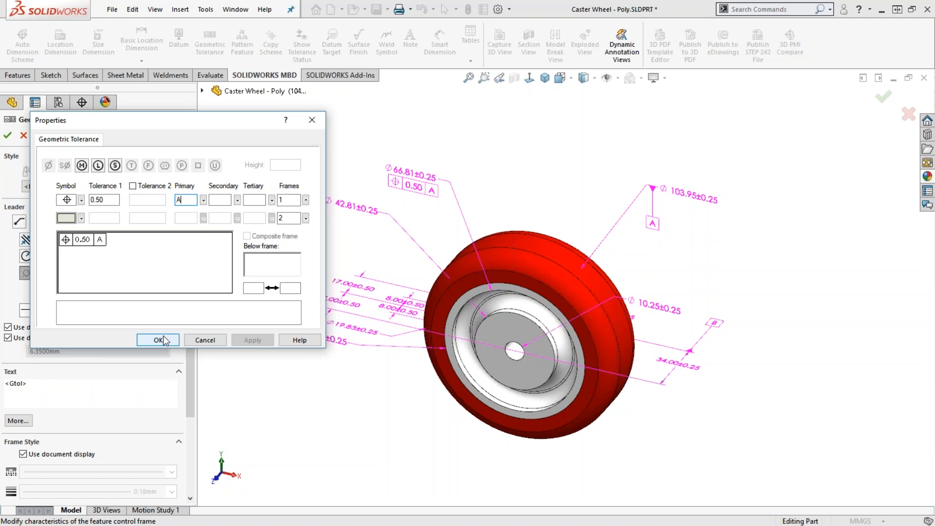
left_click(219, 201)
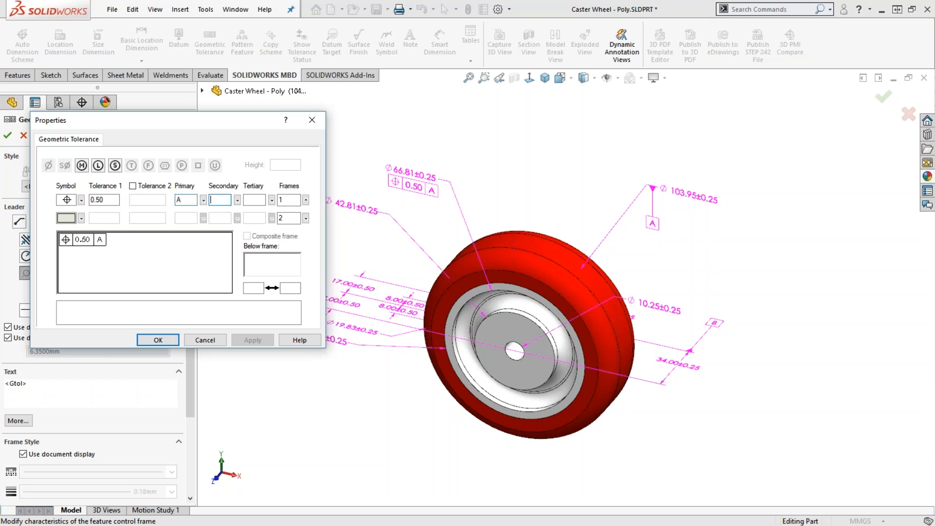
type("B")
key("BackSpace")
left_click(158, 340)
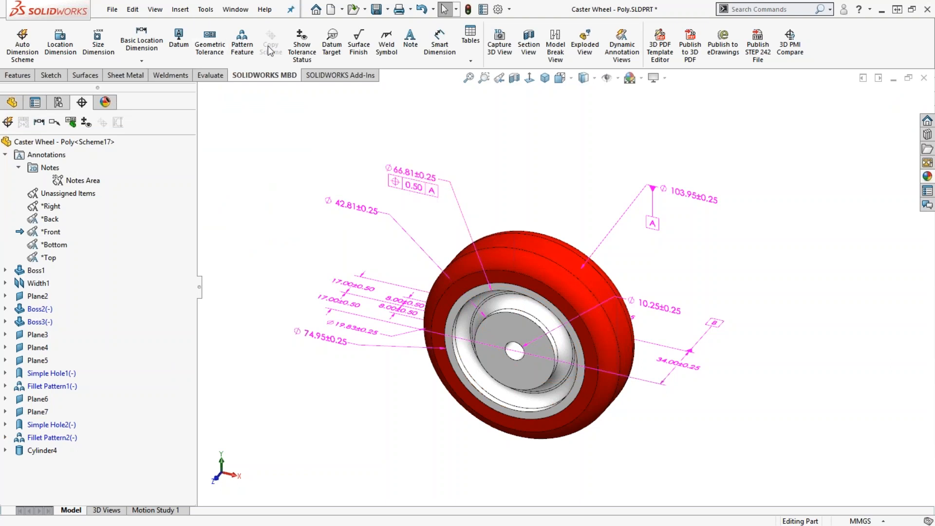
Check the tolerance status colours on the wheel and delete the Boss2 and Boss3 features with all their dependent items from the scheme.
left_click(303, 47)
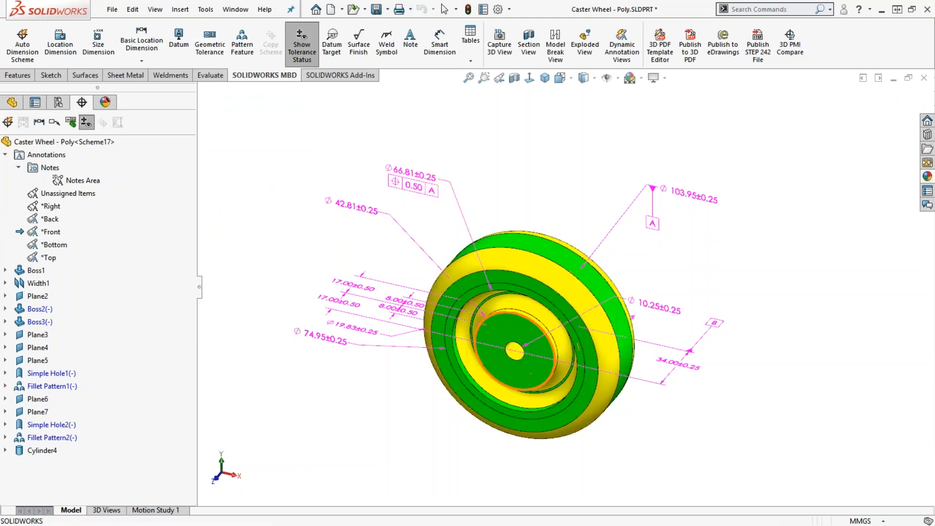
mouse_move(563, 460)
middle_mouse_down()
mouse_move(439, 429)
mouse_move(538, 438)
middle_mouse_up()
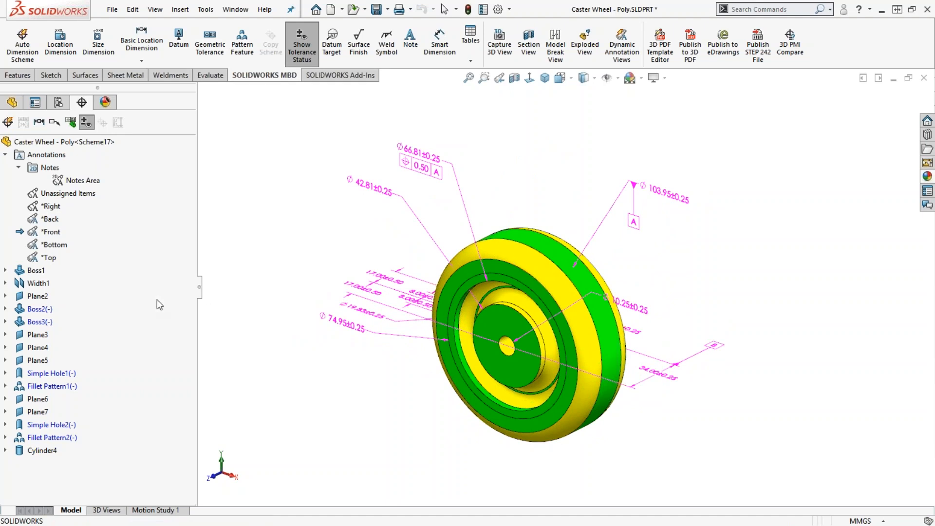
left_click(41, 310)
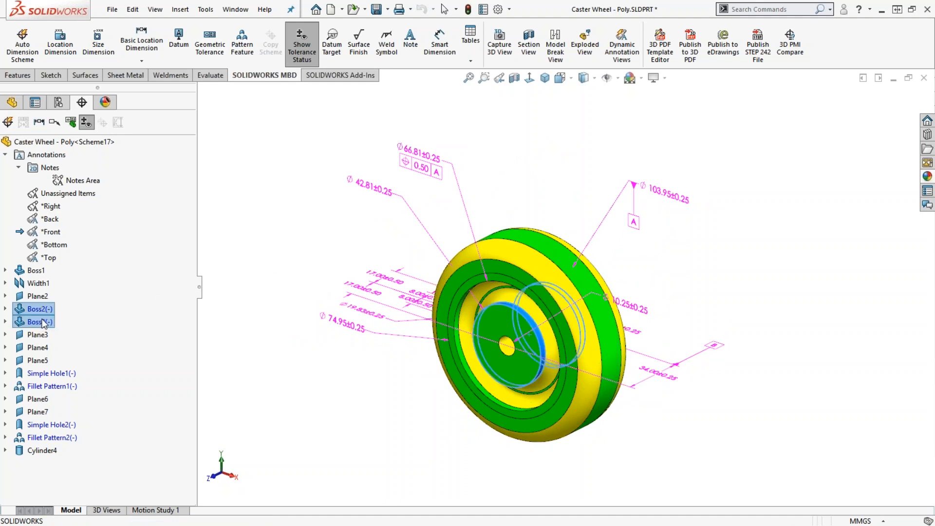
key("Delete")
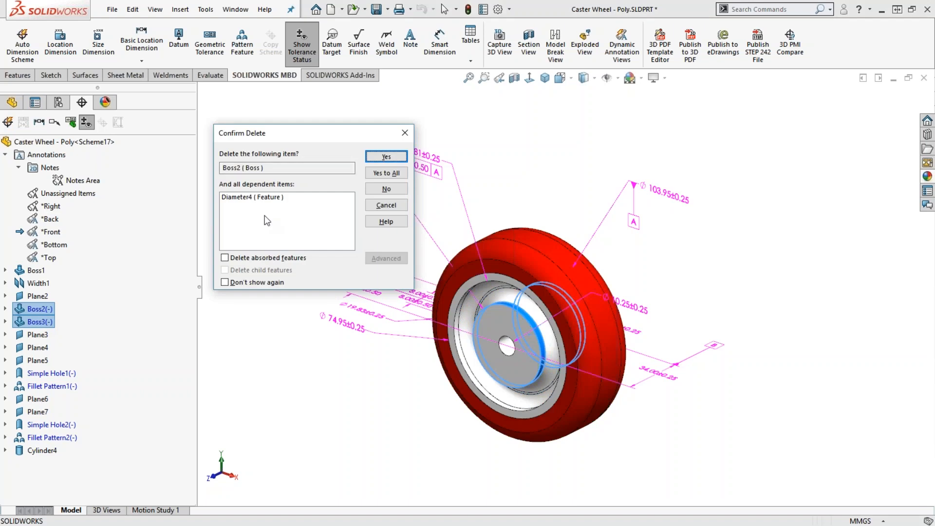
left_click(392, 174)
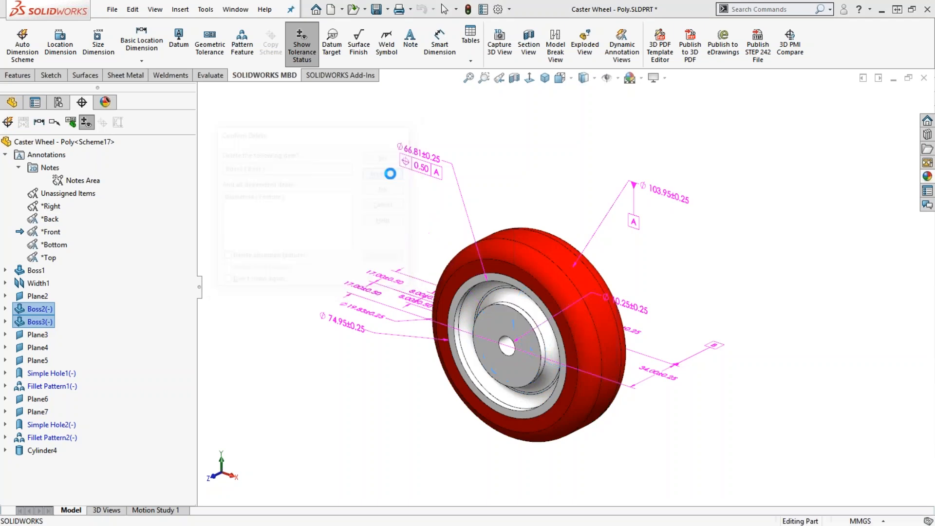
Create a manual pattern feature from the cylindrical hub boss faces on both sides of the wheel.
left_click(245, 52)
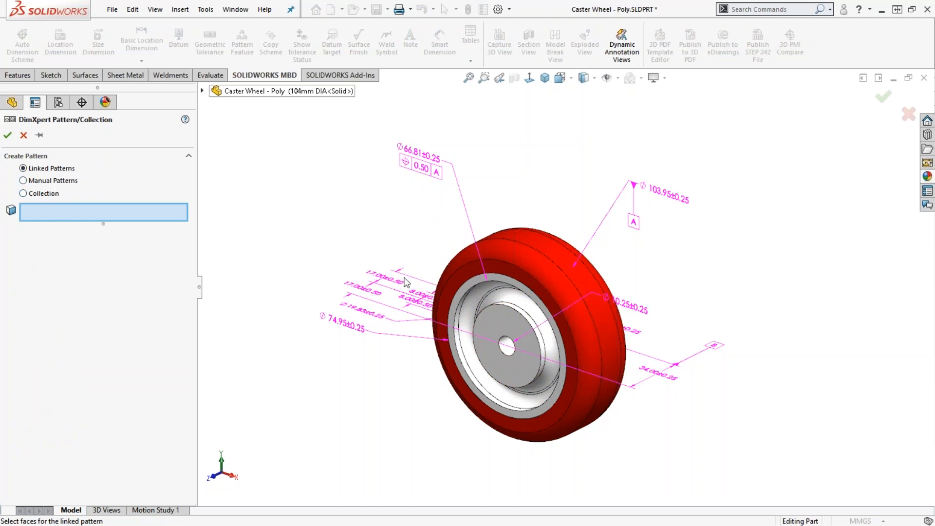
left_click(533, 324)
middle_click_drag(518, 366, 429, 360)
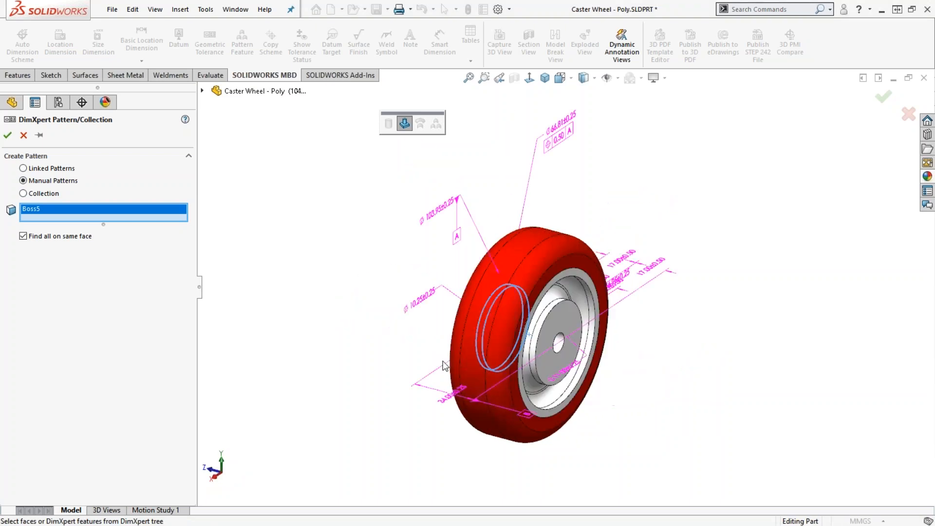
left_click(550, 315)
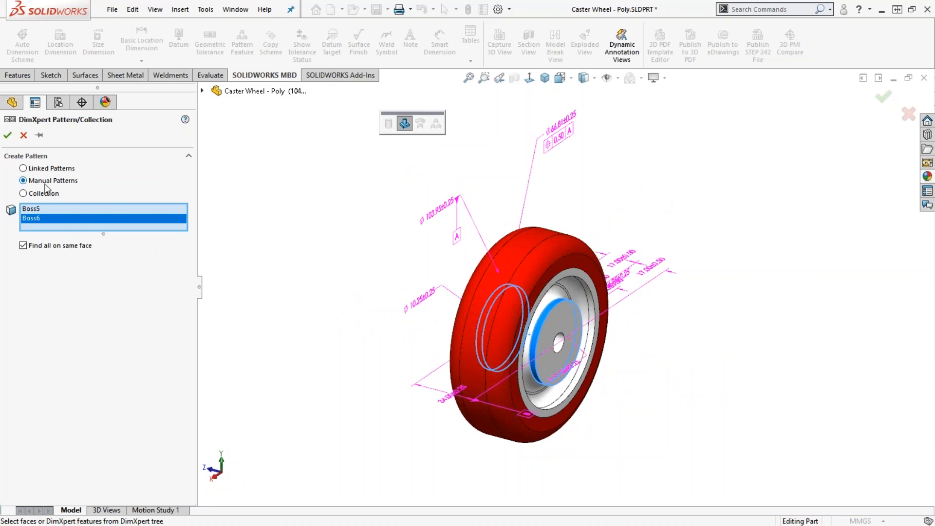
left_click(7, 135)
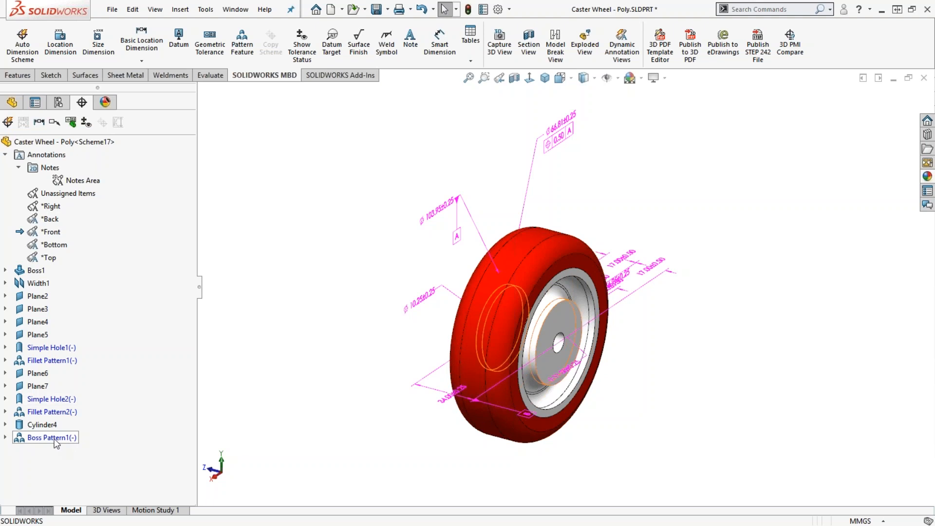
mouse_move(260, 285)
middle_mouse_down()
mouse_move(351, 265)
mouse_move(371, 278)
middle_mouse_up()
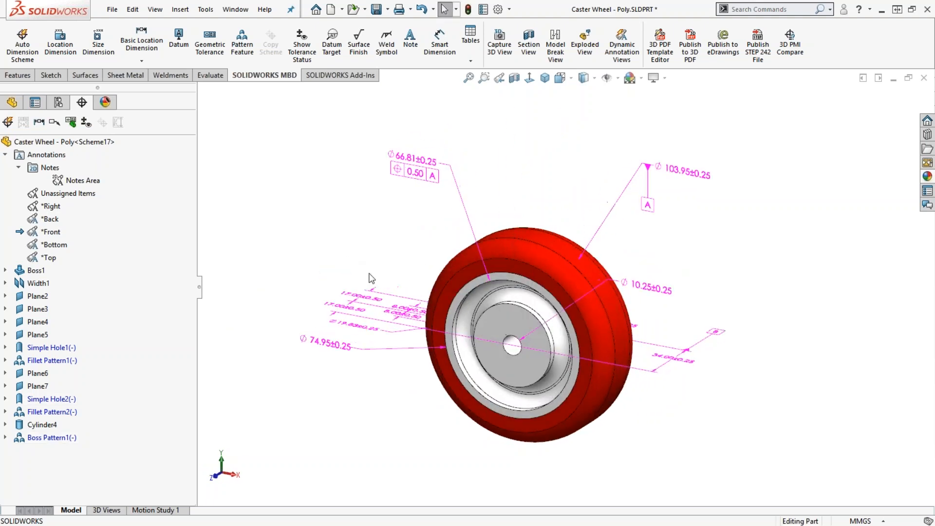
left_click(98, 44)
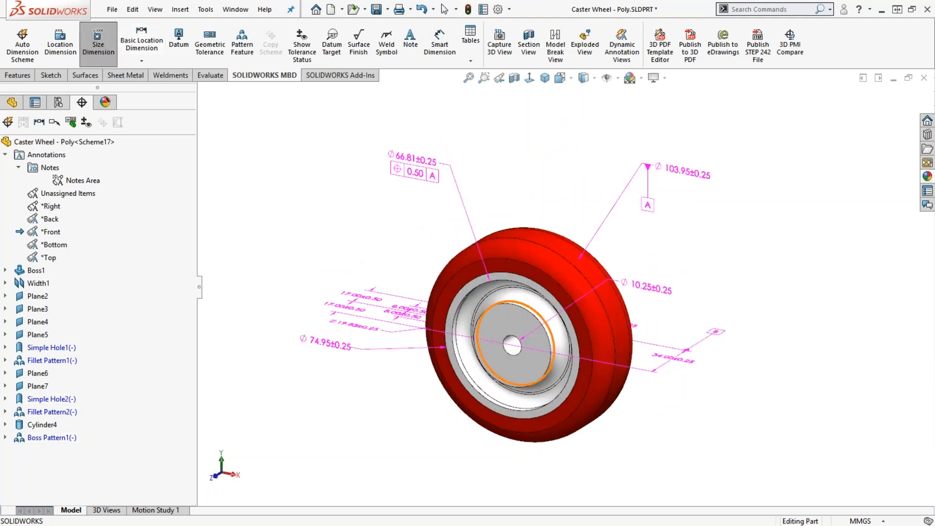
scroll(533, 309, "down", 2)
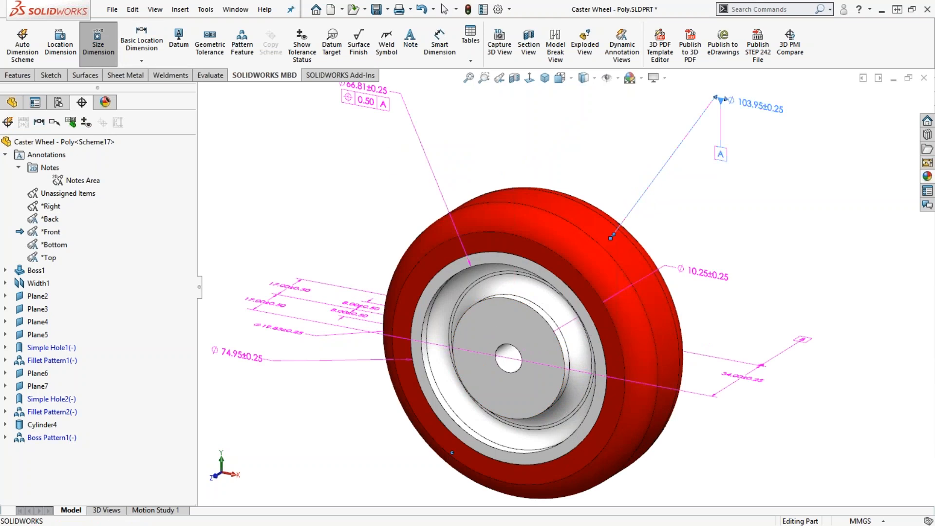
left_click(530, 304)
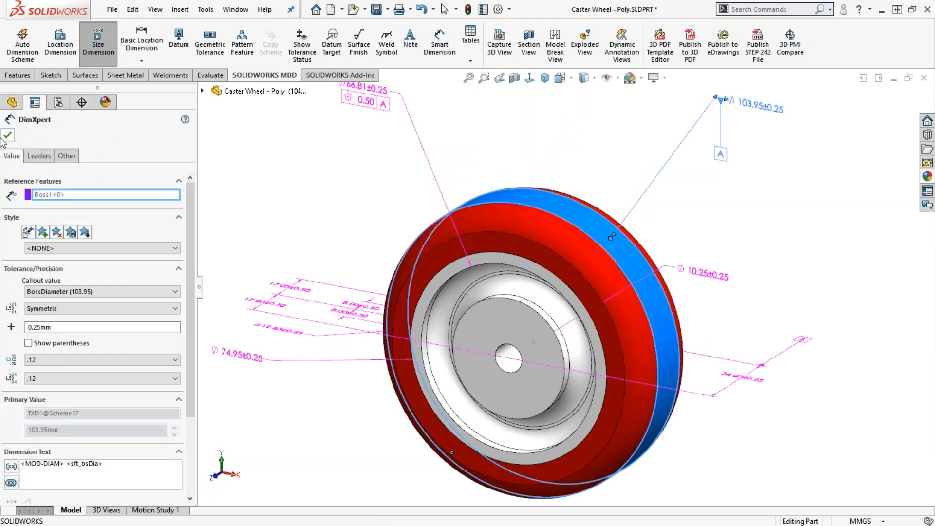
left_click(7, 136)
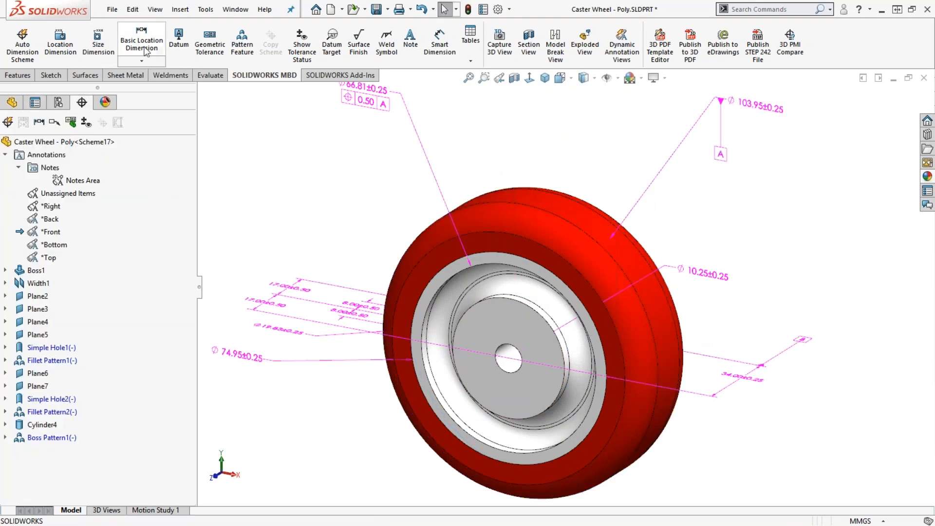
Add a diameter size dimension to the hub boss pattern, placed beside the Ø66.81 dimension, and check the tolerance status colours.
left_click(98, 45)
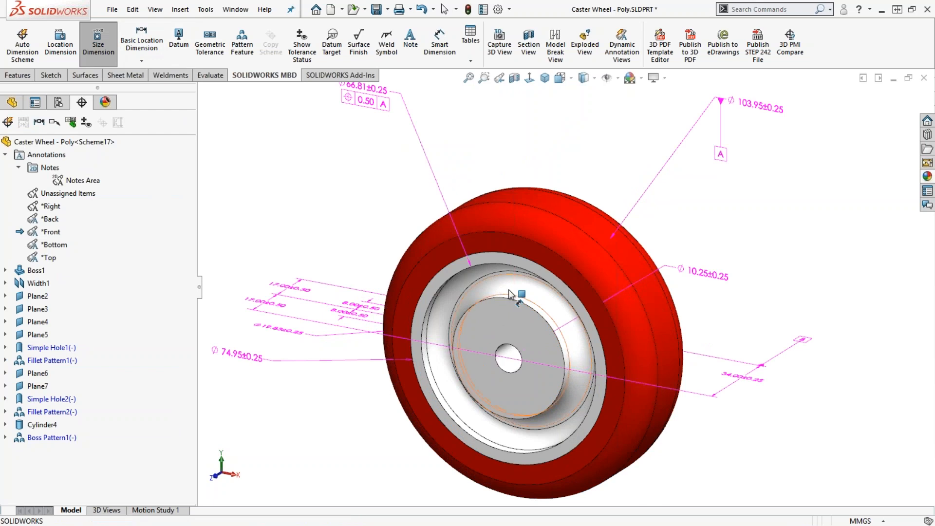
scroll(538, 312, "down", 2)
left_click(538, 310)
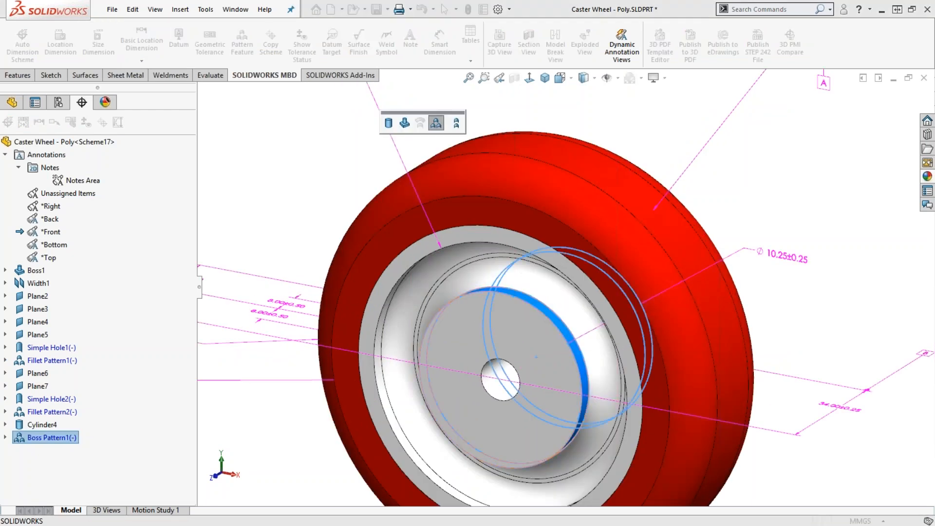
scroll(546, 273, "up", 3)
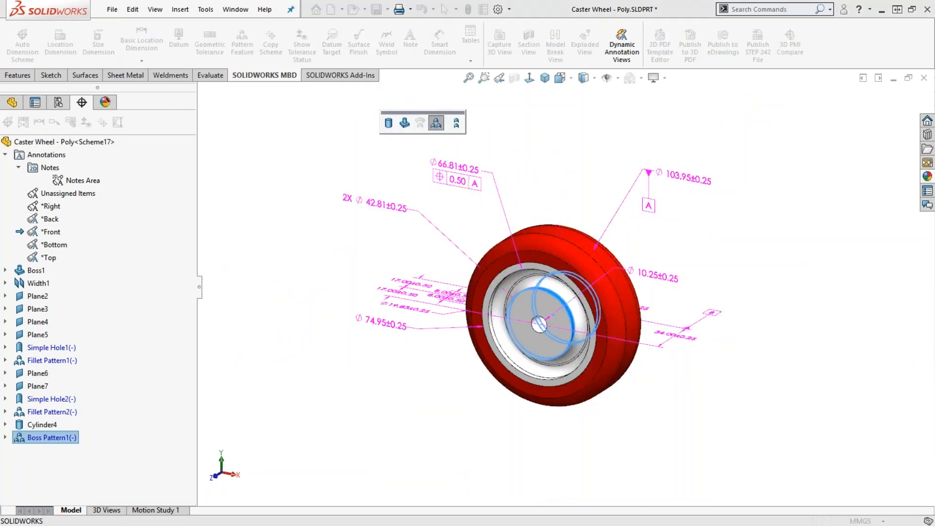
left_click(381, 200)
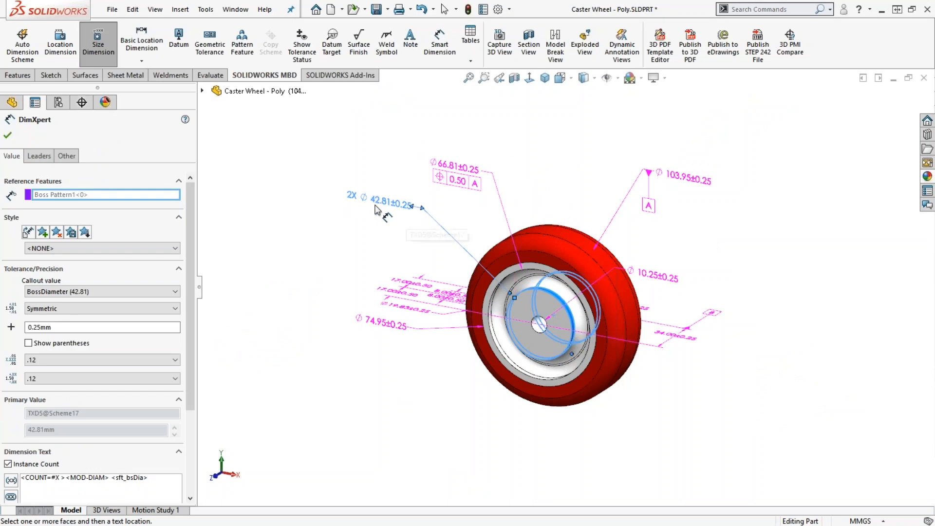
left_click(9, 136)
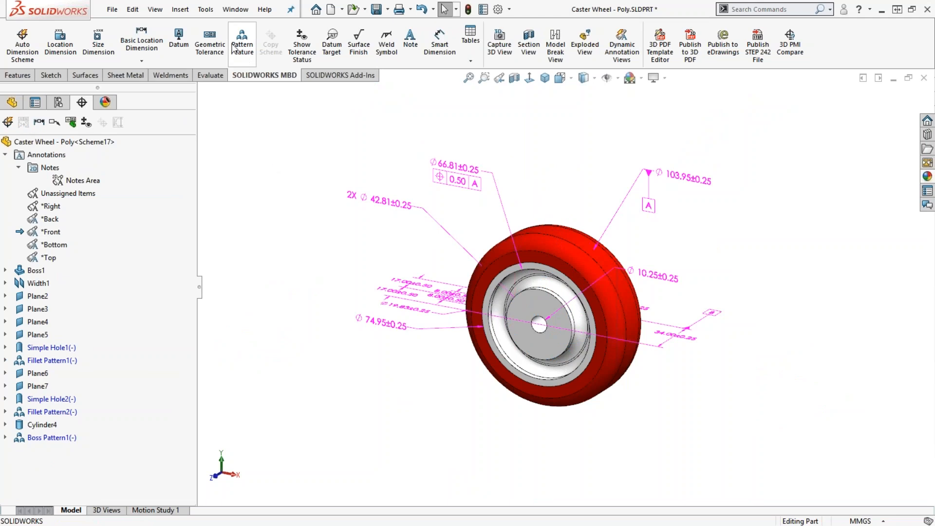
left_click(302, 47)
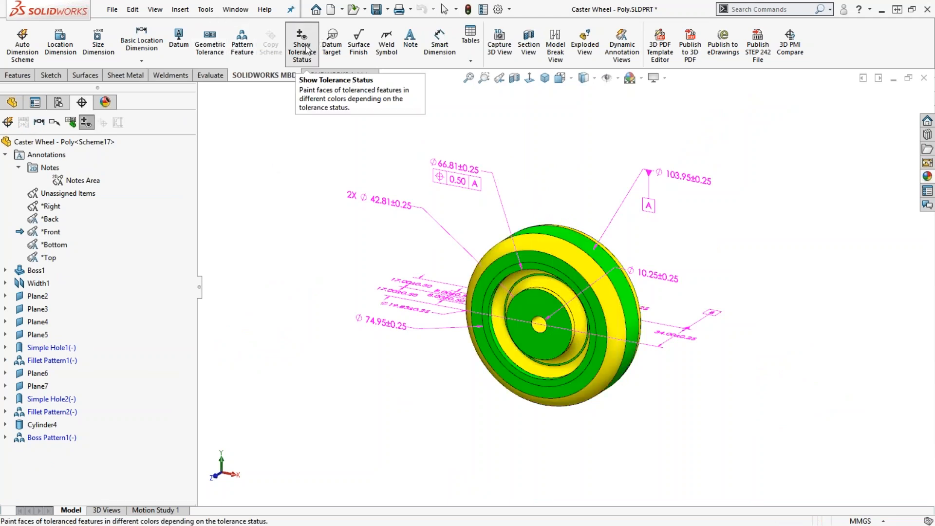
left_click(307, 49)
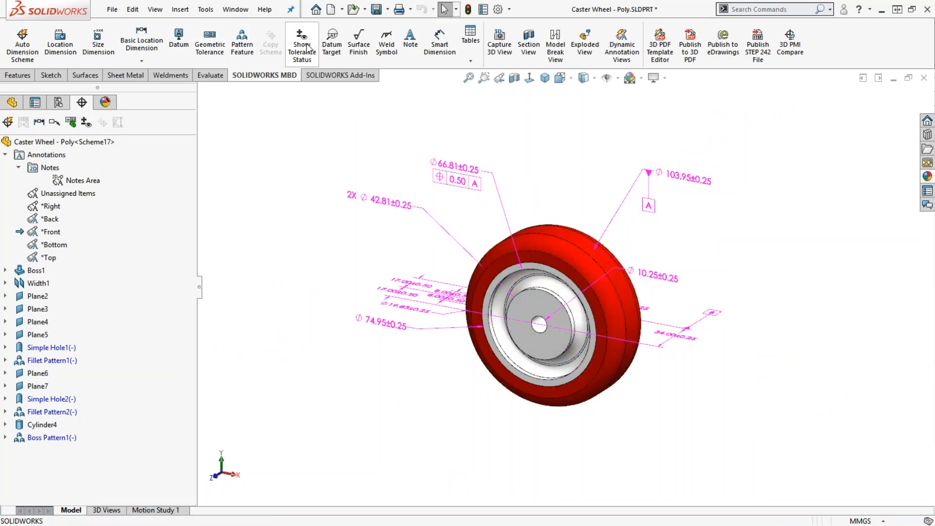
Add a position geometric tolerance of 0.50 with primary datum A to the 2X Ø42.81 dimension.
left_click(412, 206)
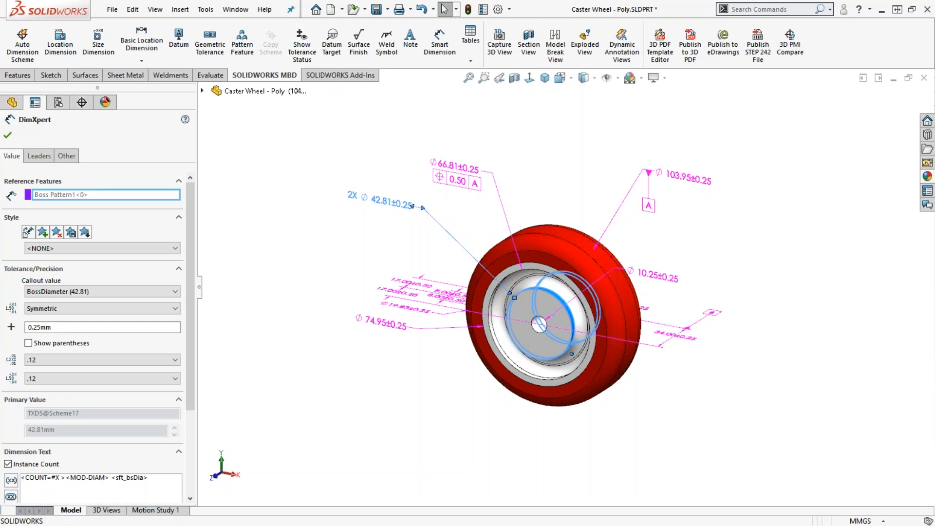
left_click(216, 47)
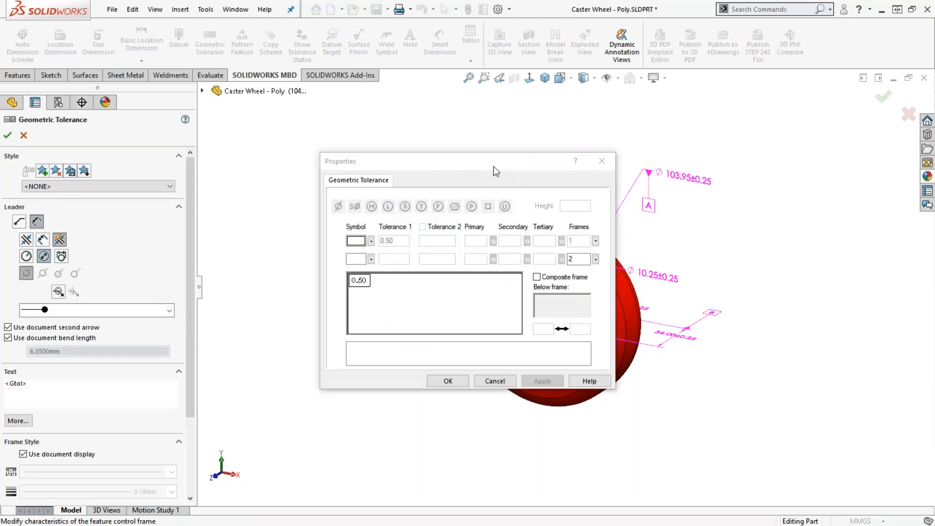
left_click_drag(493, 166, 183, 183)
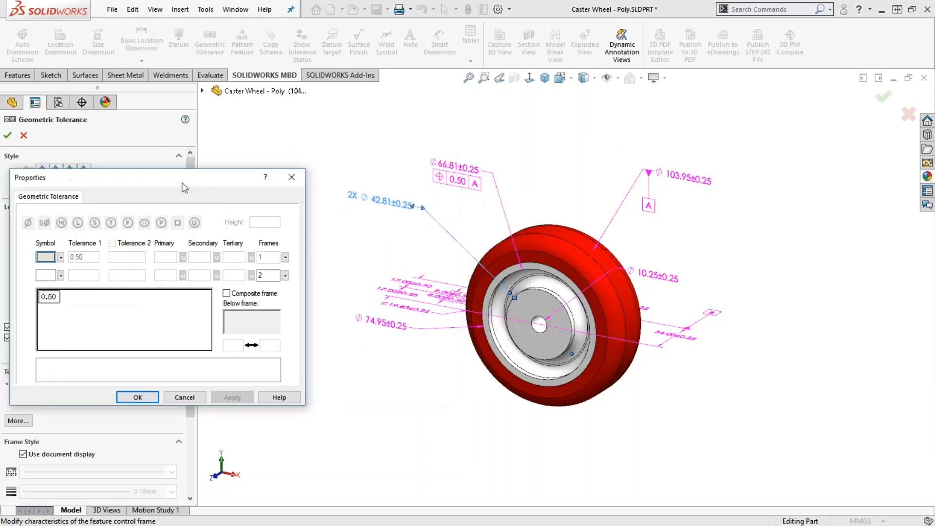
left_click(57, 257)
left_click(98, 281)
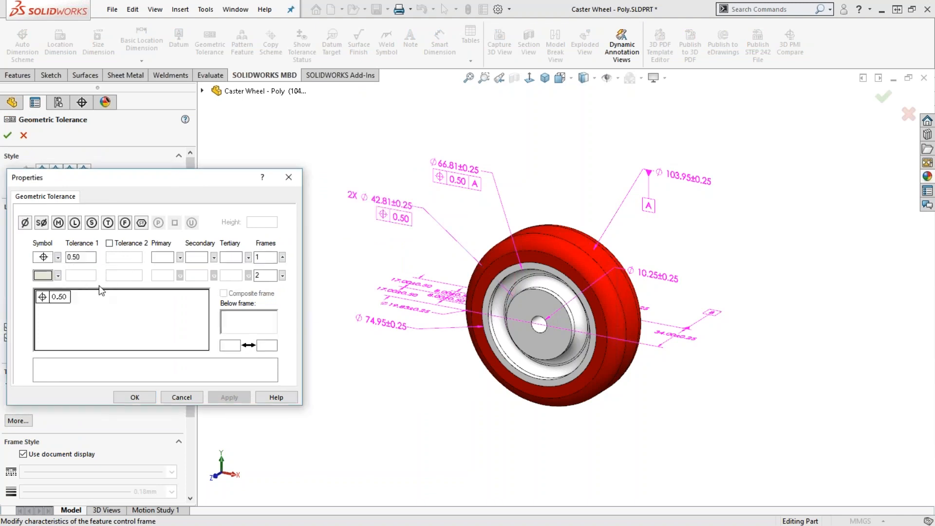
left_click(168, 257)
type("A")
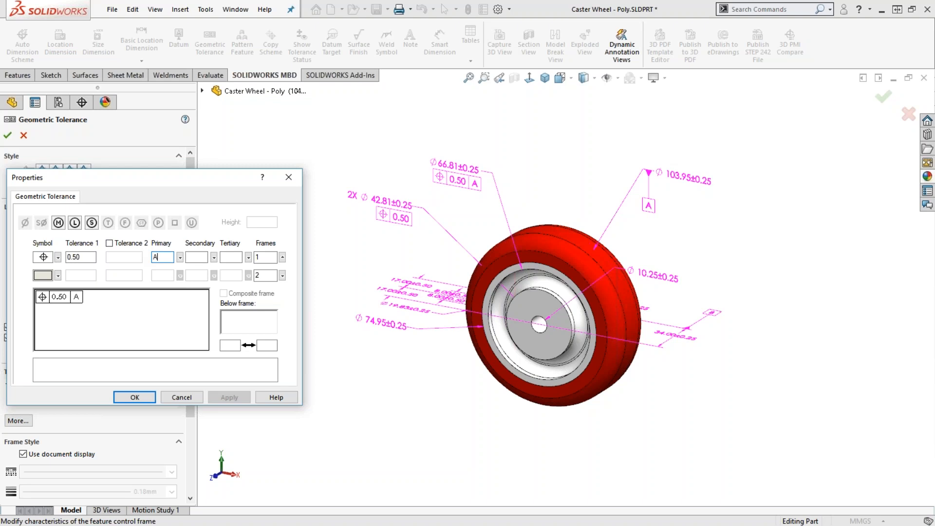
left_click(135, 398)
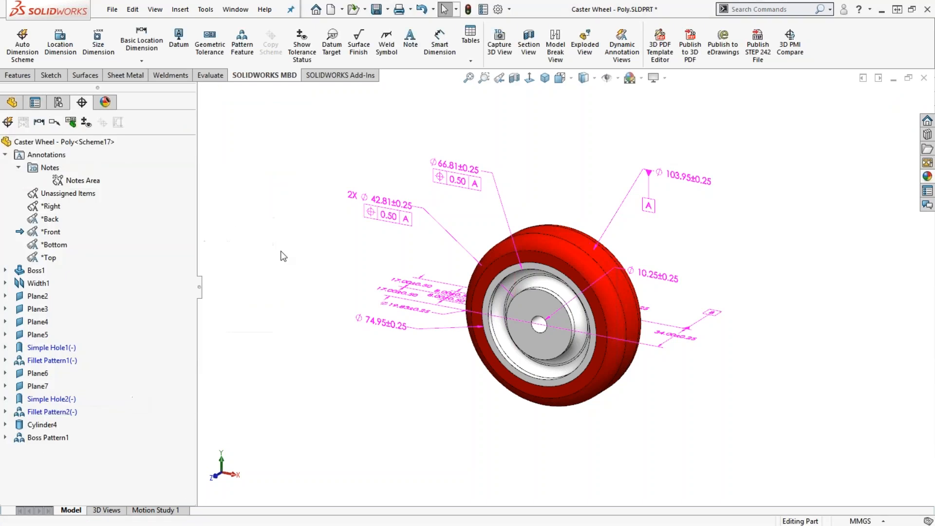
Move the center hole's Ø10.25 dimension outward and add a position geometric tolerance of 0.50 with primary datum A to it.
left_click(304, 48)
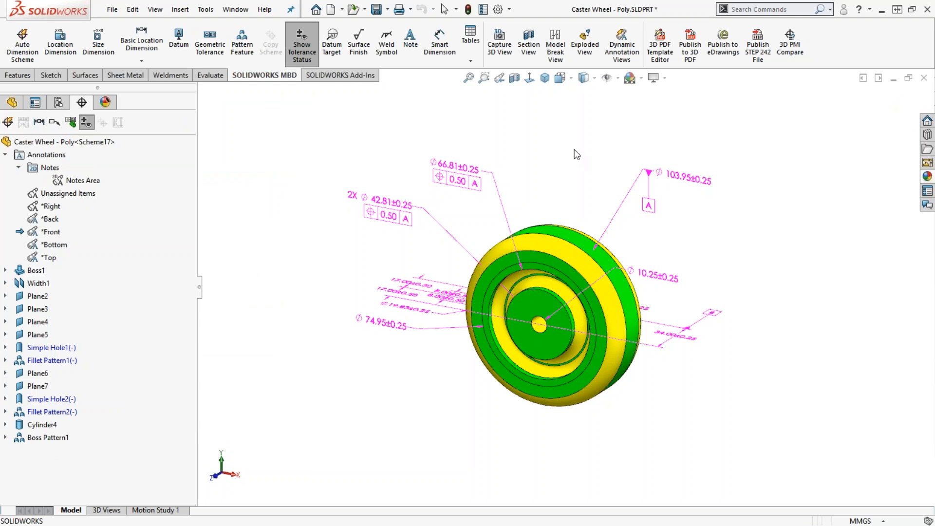
left_click_drag(668, 284, 696, 275)
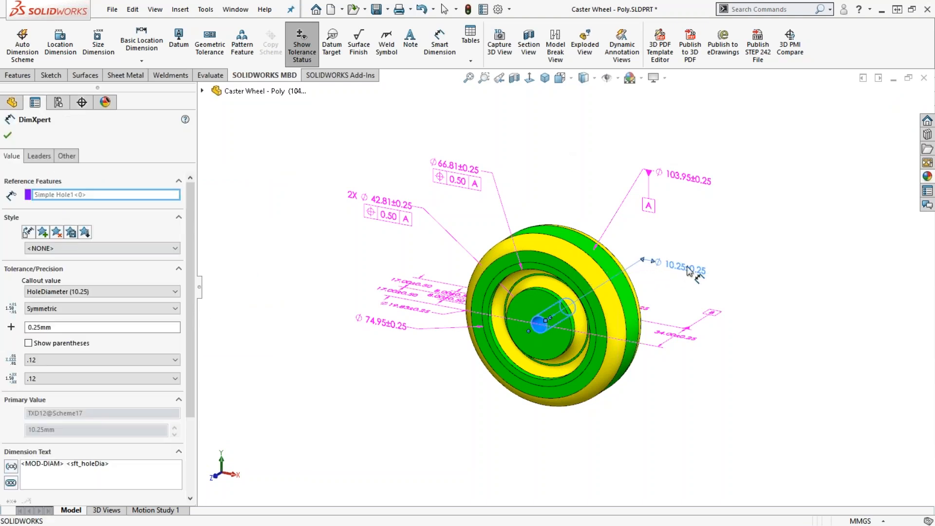
left_click(209, 44)
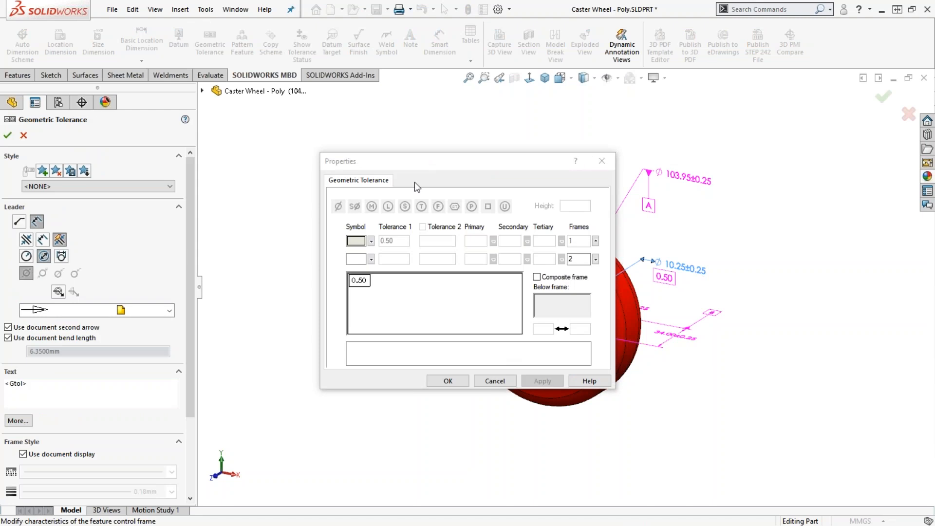
left_click_drag(409, 163, 191, 186)
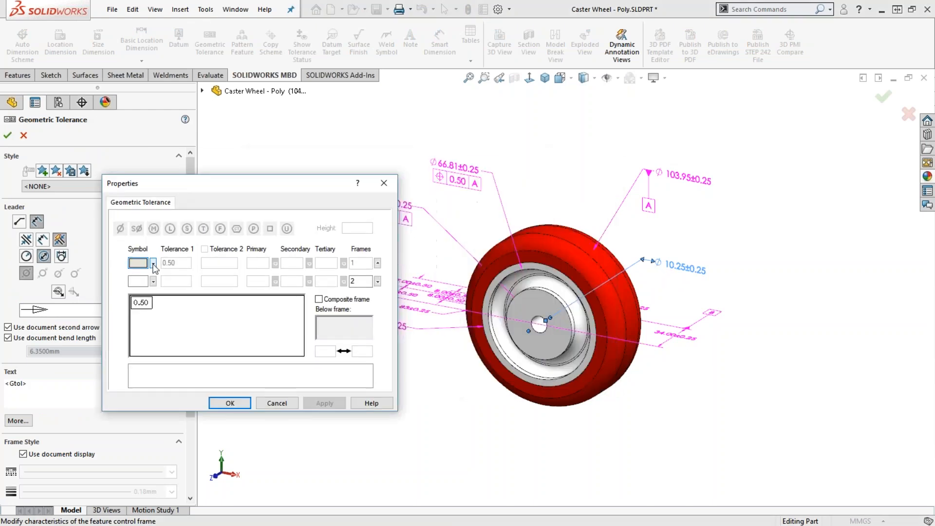
left_click(153, 264)
left_click(195, 293)
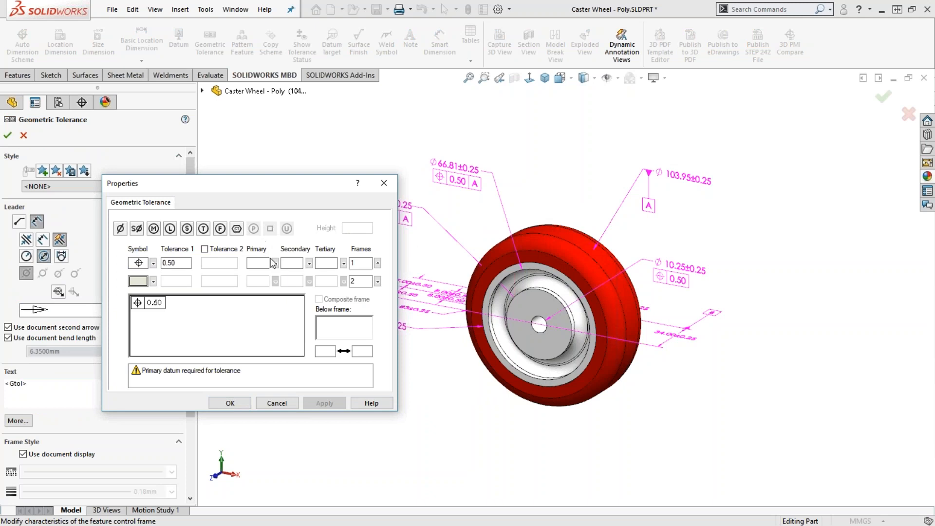
left_click(251, 263)
type("A")
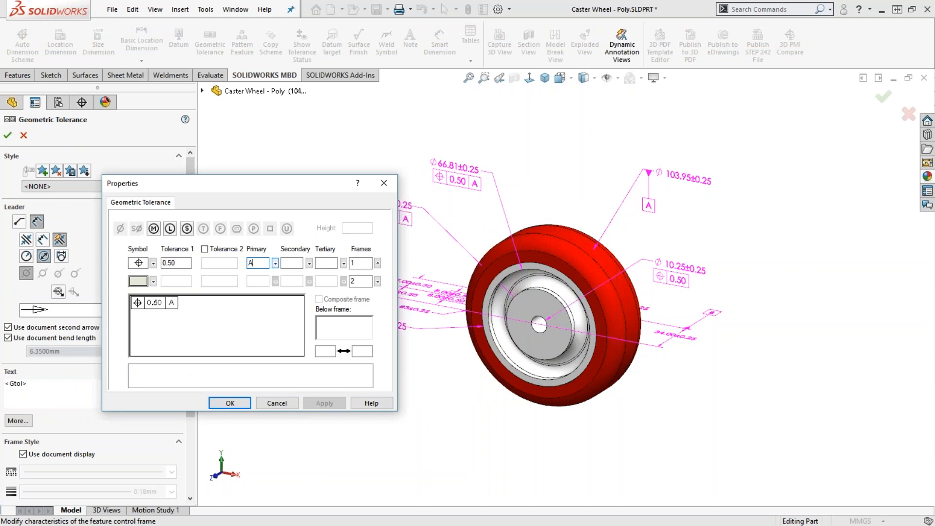
left_click(235, 404)
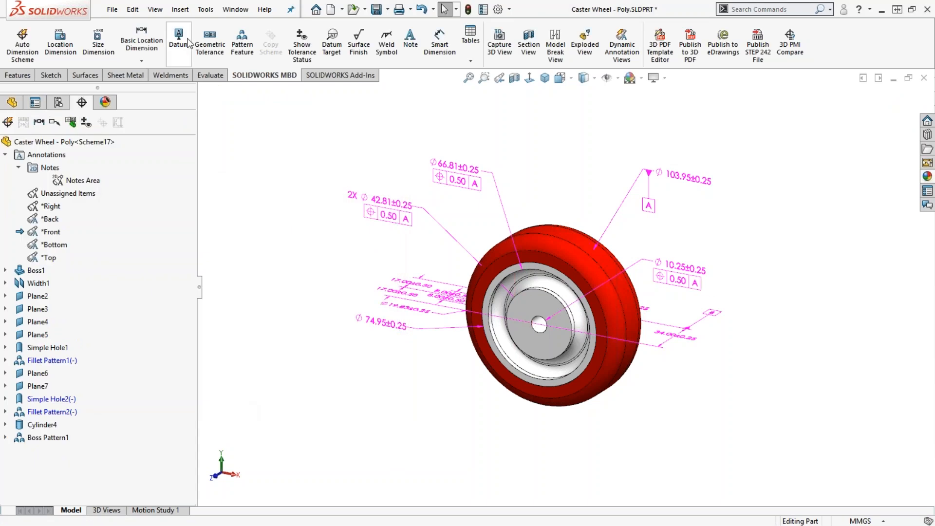
Check the tolerance status colours, find the Simple Hole2 diameter and move its Ø74.95 dimension lower beside the wheel.
left_click(302, 45)
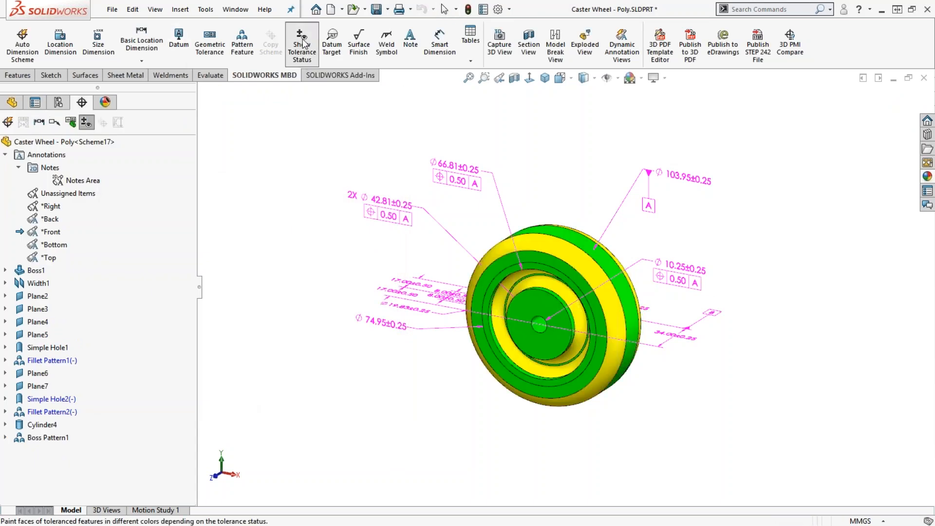
left_click(303, 45)
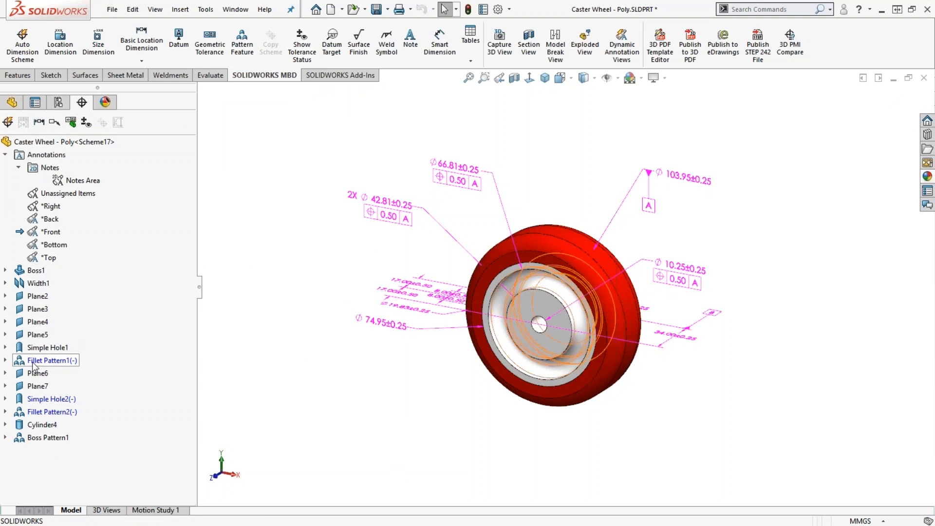
left_click(35, 403)
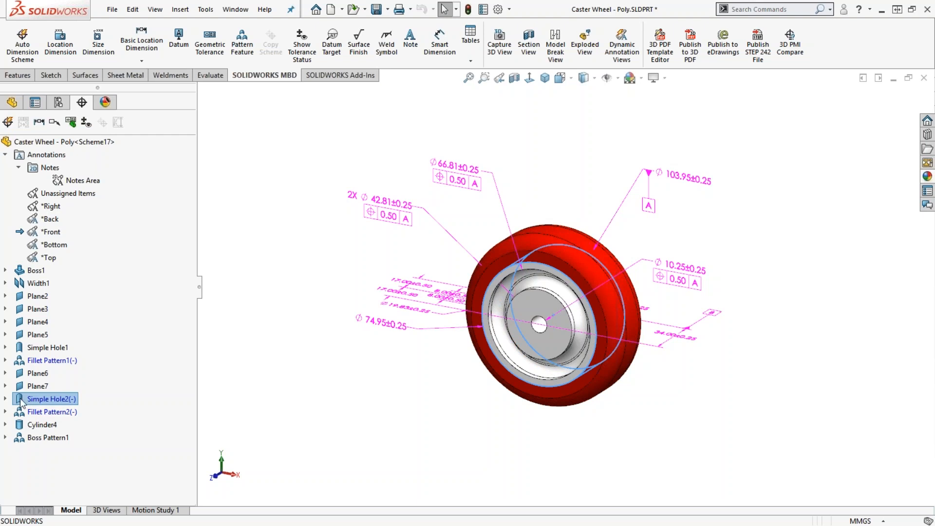
left_click(5, 399)
left_click(47, 414)
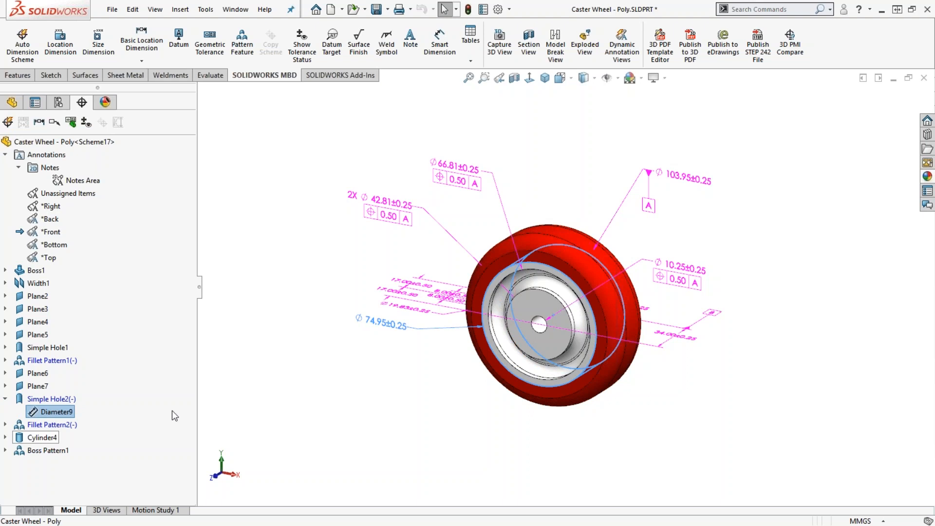
left_click_drag(407, 326, 417, 367)
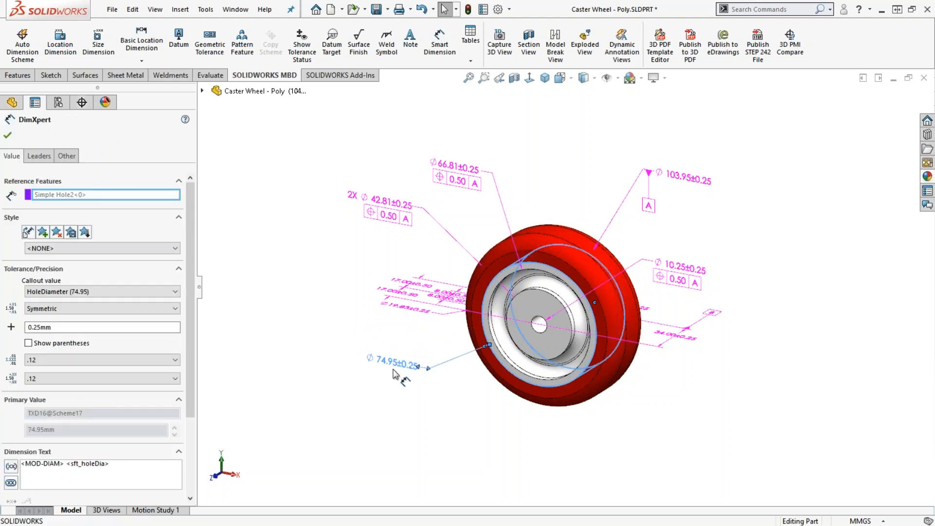
Add a position geometric tolerance of 0.50 with primary datum A to the Ø74.95 hole dimension.
left_click(210, 47)
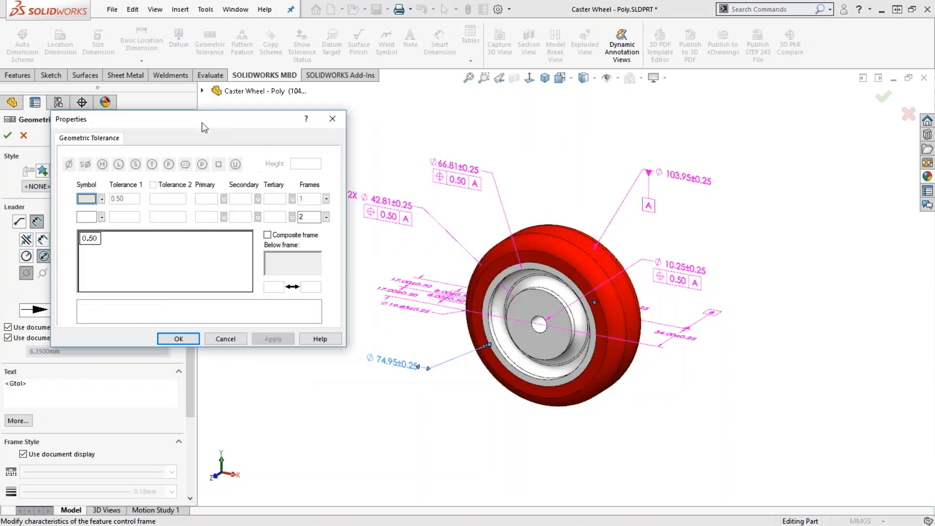
left_click(101, 198)
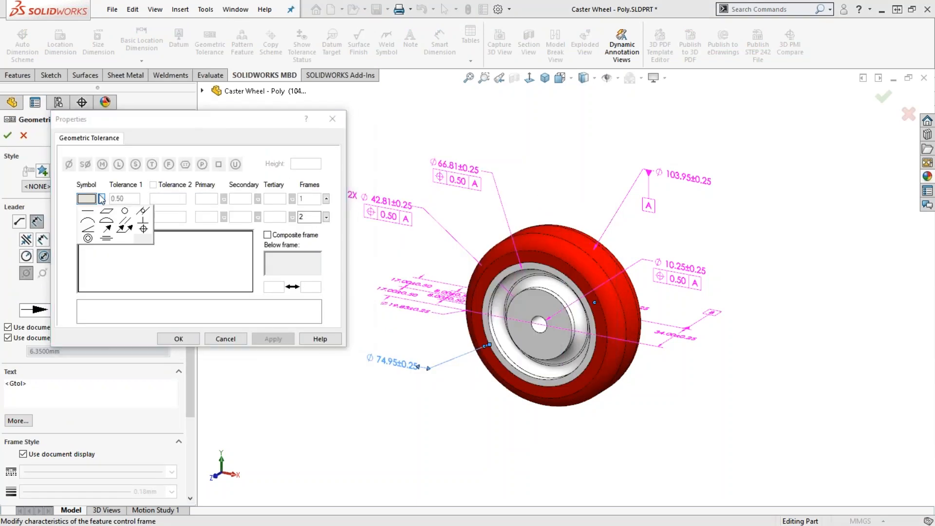
left_click(143, 228)
left_click(215, 199)
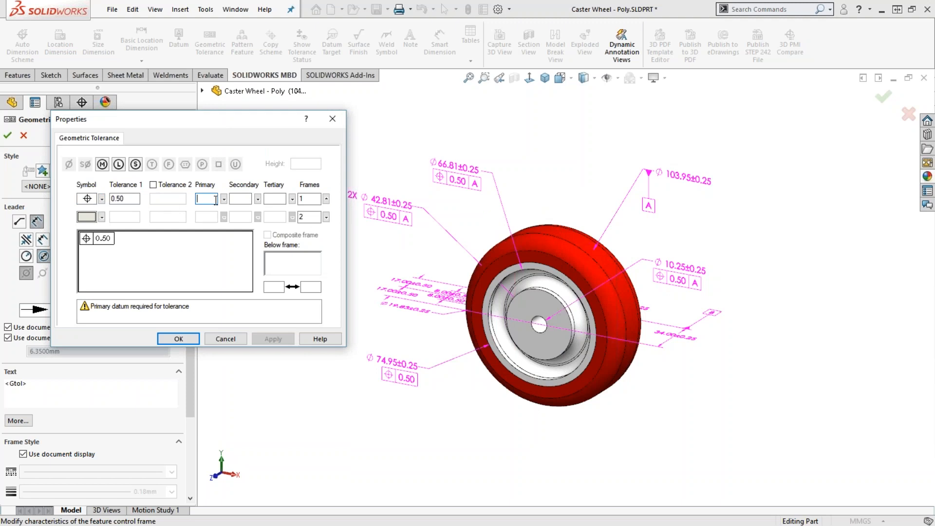
type("A")
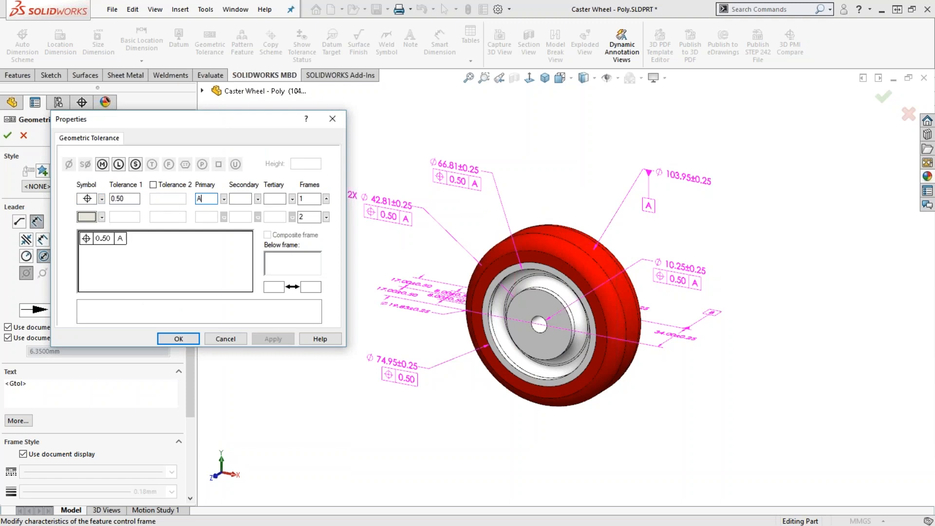
left_click(178, 339)
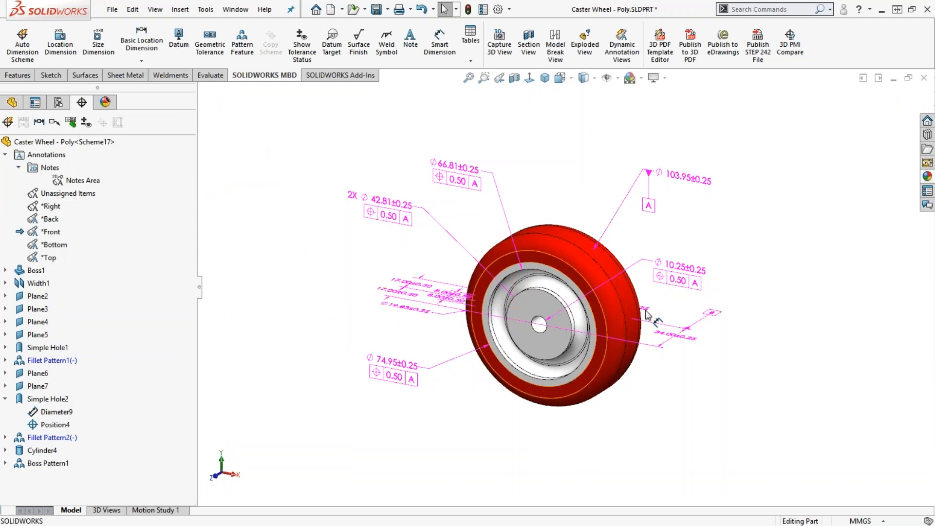
Check the tolerance status colours and move the Ø11.00 dimension of Fillet Pattern1 above the wheel.
left_click(302, 46)
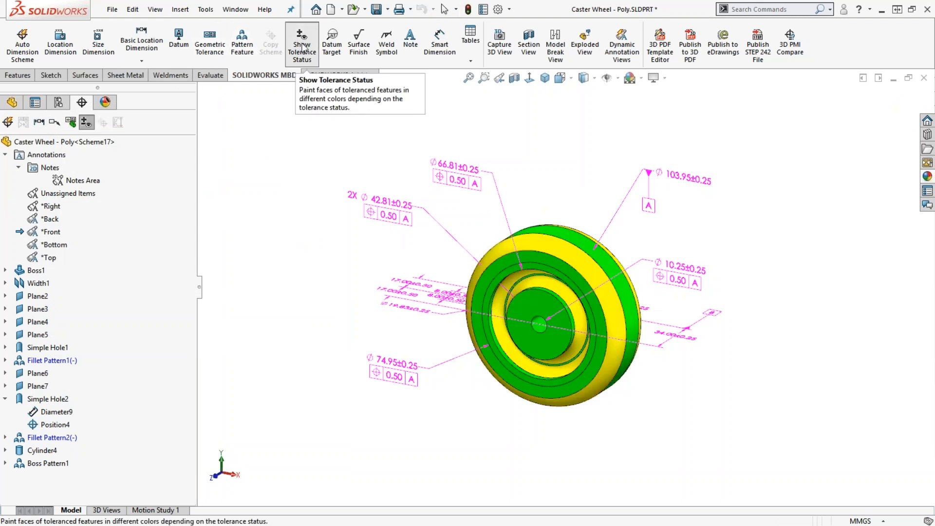
left_click(302, 47)
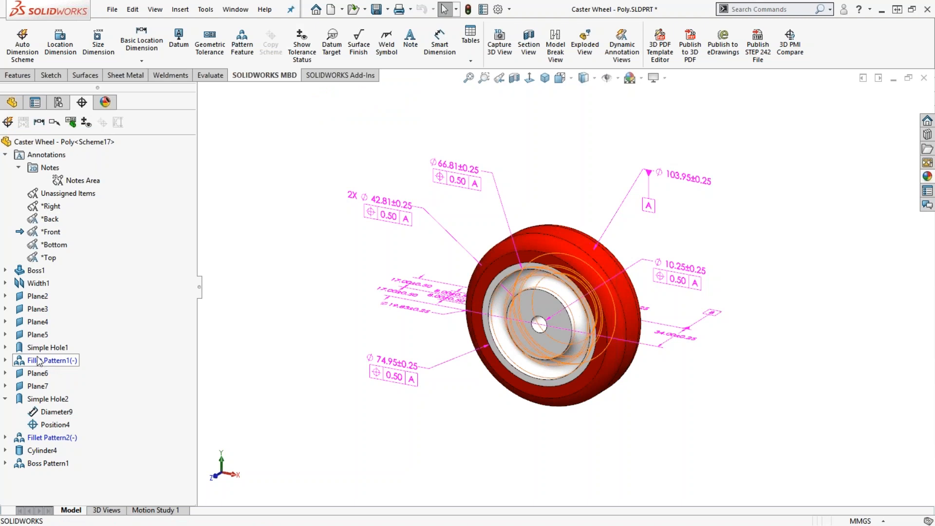
left_click(5, 361)
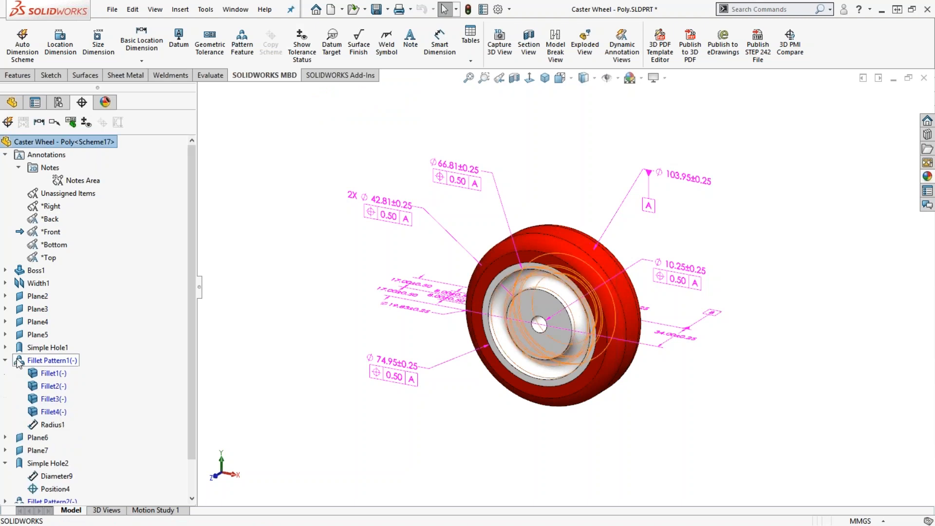
left_click(51, 427)
left_click(641, 308)
left_click_drag(642, 312, 558, 173)
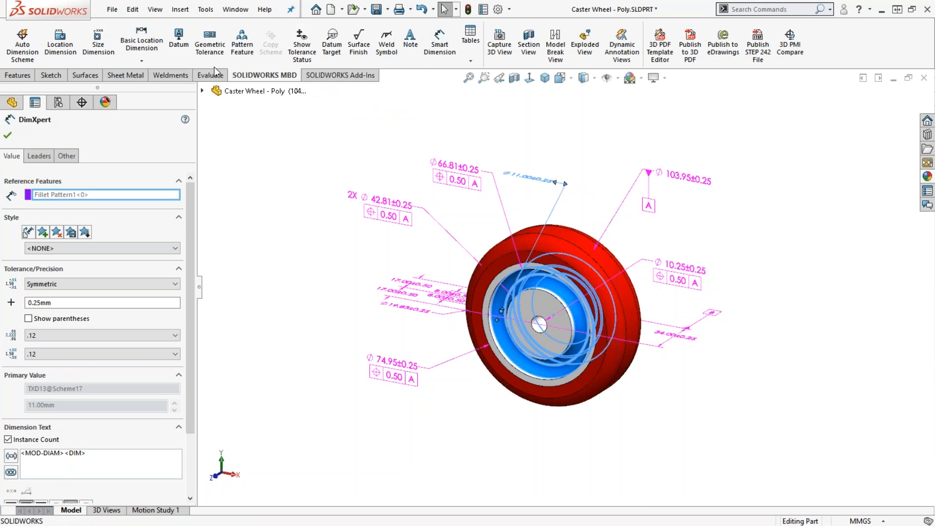
Add a profile of surface tolerance of 0.50 with primary datum A and secondary datum B to the Ø11.00 fillet pattern dimension.
left_click(210, 42)
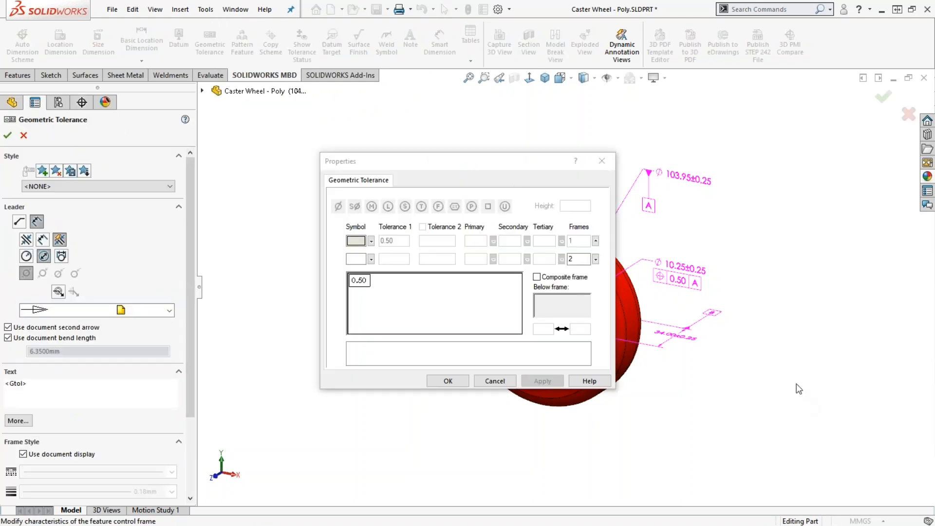
left_click_drag(488, 164, 418, 146)
mouse_move(270, 135)
left_mouse_down()
mouse_move(211, 159)
mouse_move(187, 156)
left_mouse_up()
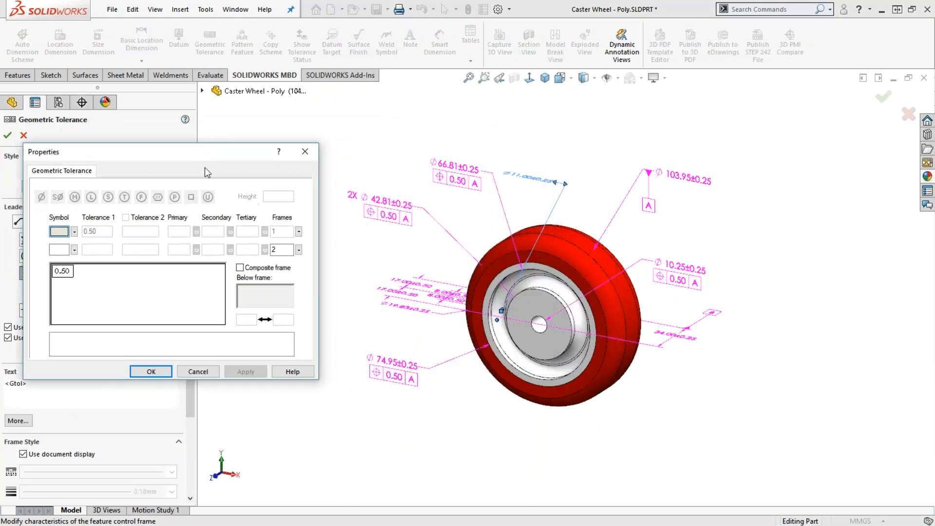
left_click(74, 232)
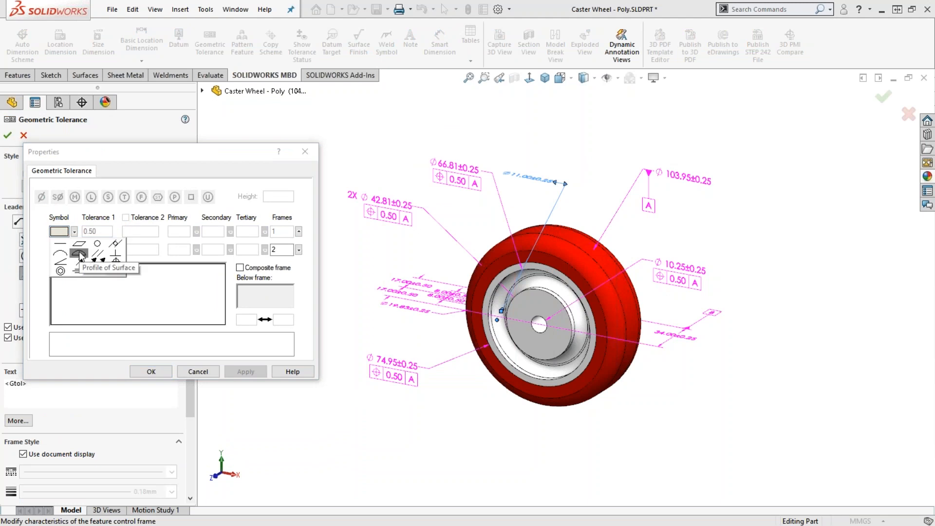
left_click(79, 254)
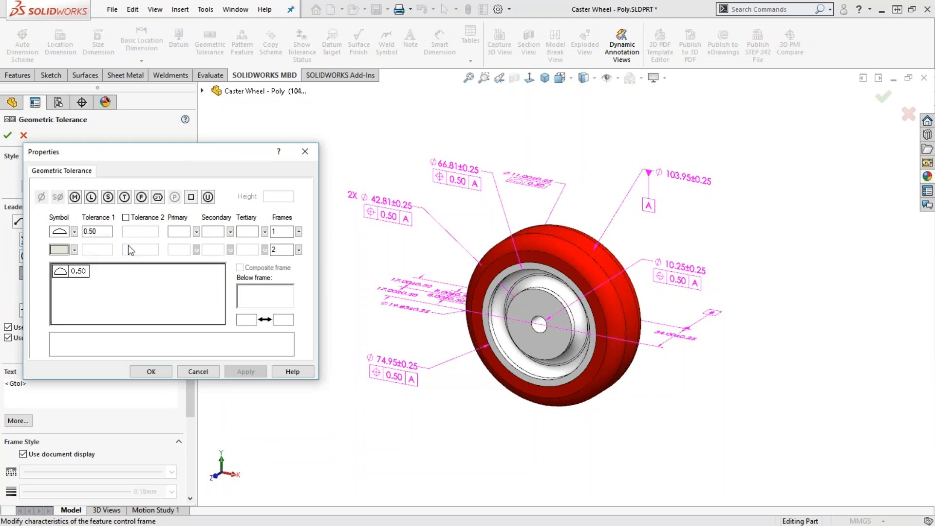
left_click(178, 232)
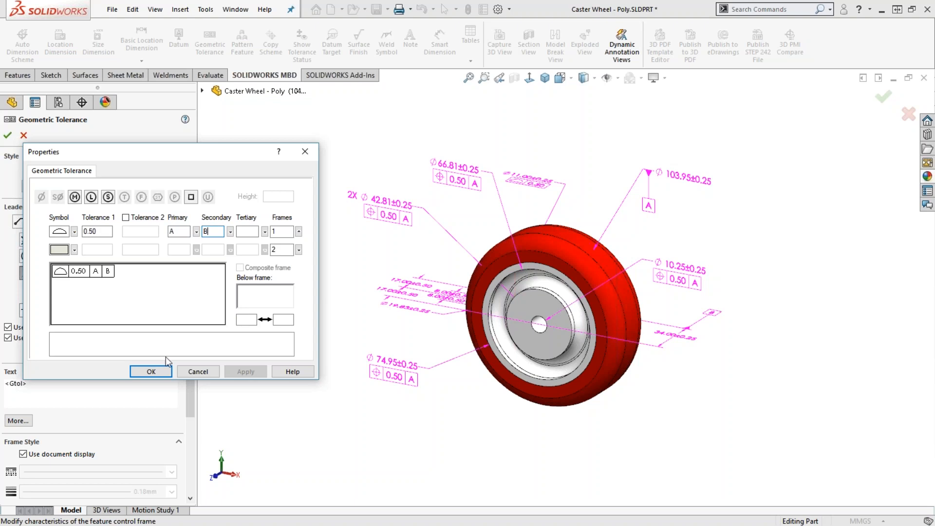
left_click(161, 376)
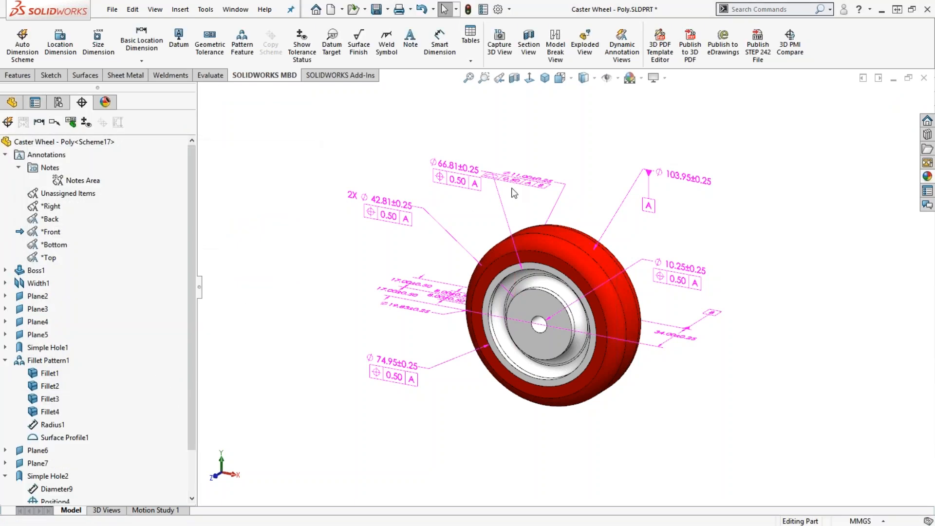
Move the Ø11.00 fillet dimension and its surface profile frame farther above the wheel, clear of the other annotations.
left_click(532, 180)
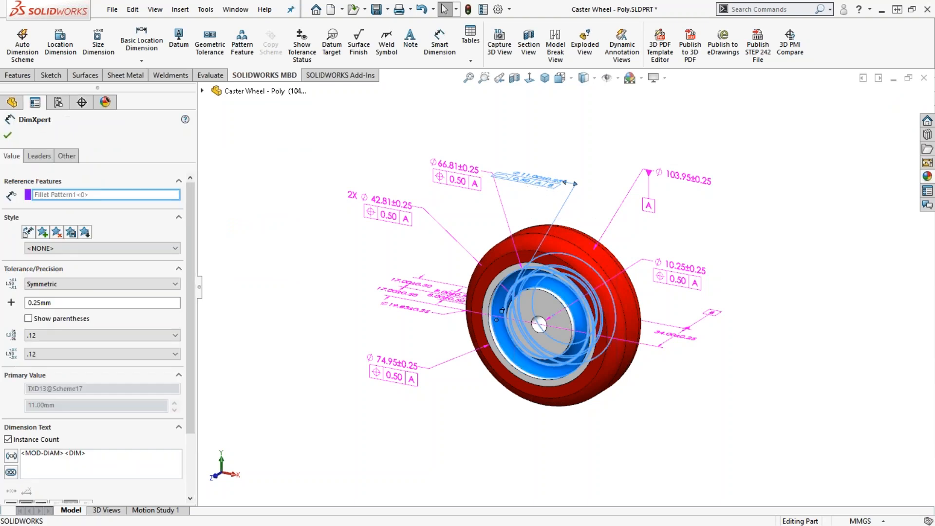
middle_click_drag(536, 215, 528, 274)
scroll(528, 275, "up", 3)
left_click_drag(574, 124, 574, 189)
left_click(574, 139)
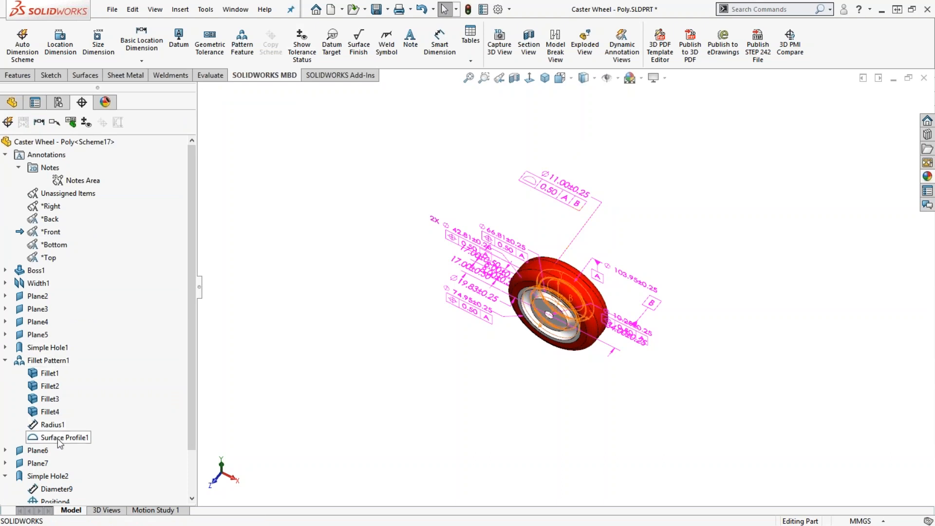
Find the radius dimension of Fillet Pattern2 and move it down and away from the wheel, clear of the neighbouring annotations.
left_click(5, 360)
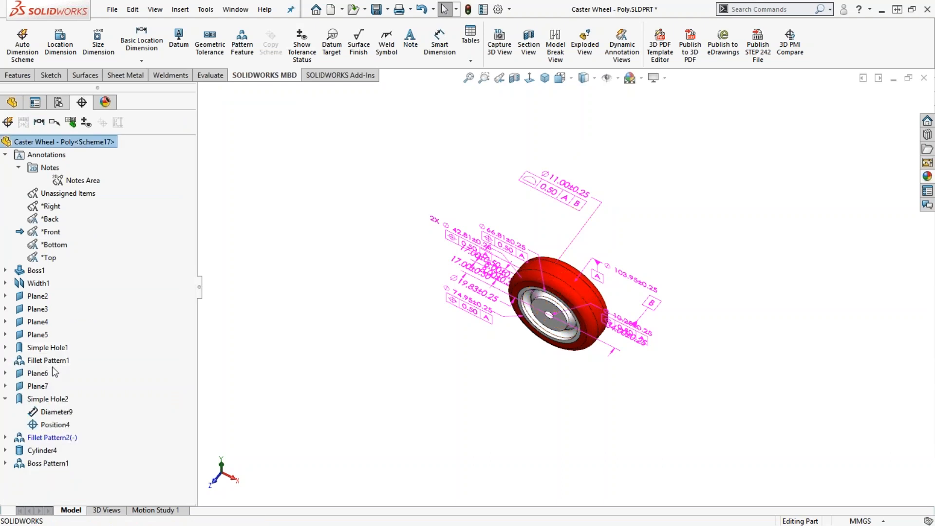
left_click(6, 399)
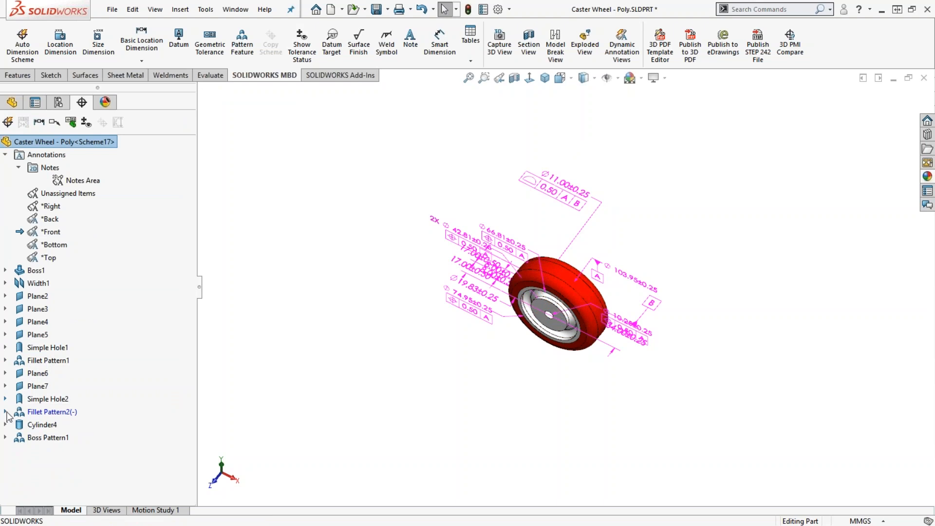
left_click(6, 412)
left_click(51, 451)
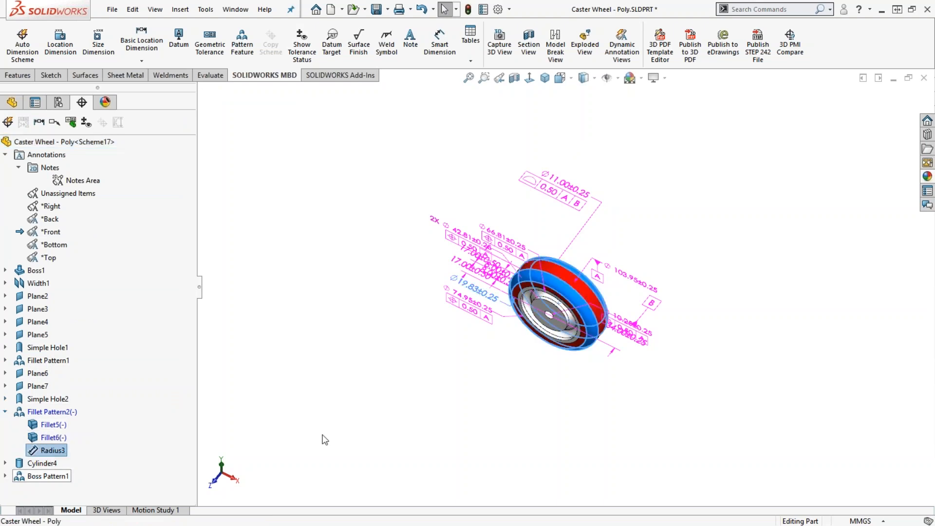
left_click_drag(487, 297, 415, 343)
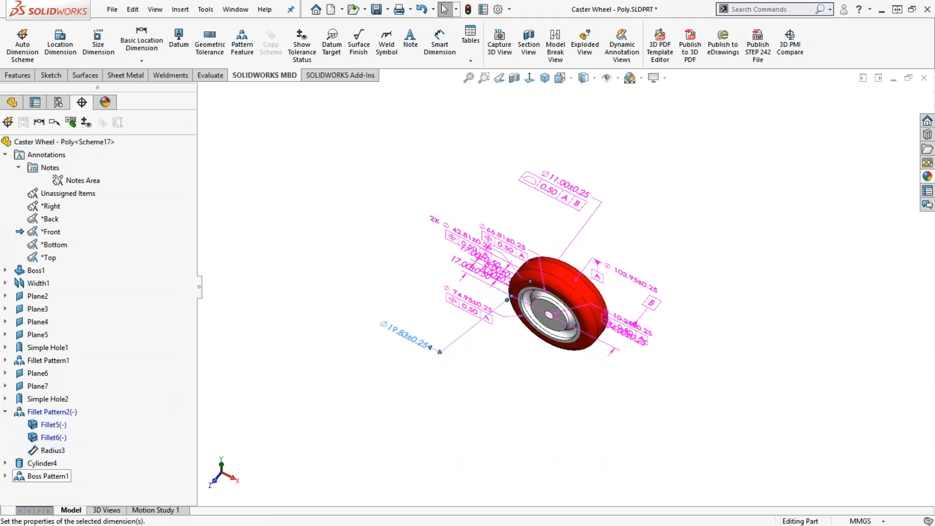
Add a profile of surface tolerance of 0.50 with primary datum A and secondary datum B to the Ø19.83 fillet pattern dimension.
left_click(208, 46)
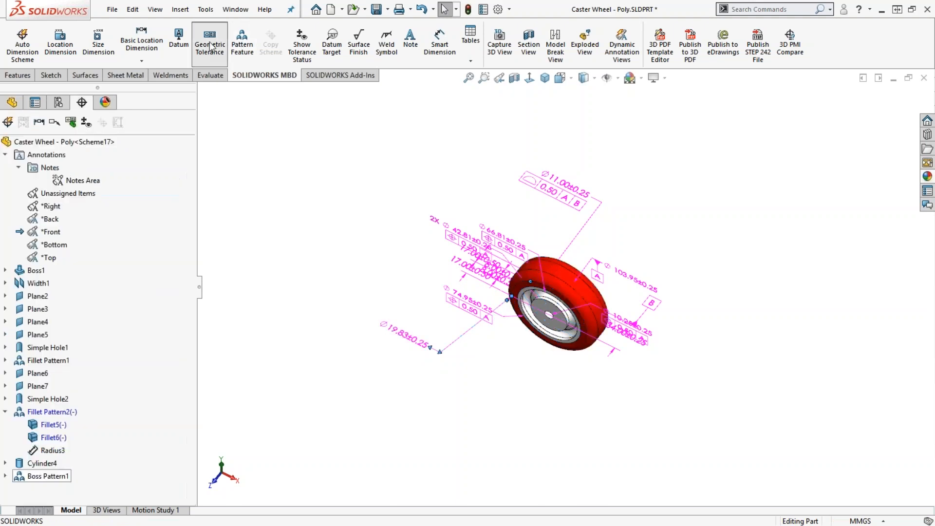
left_click(371, 241)
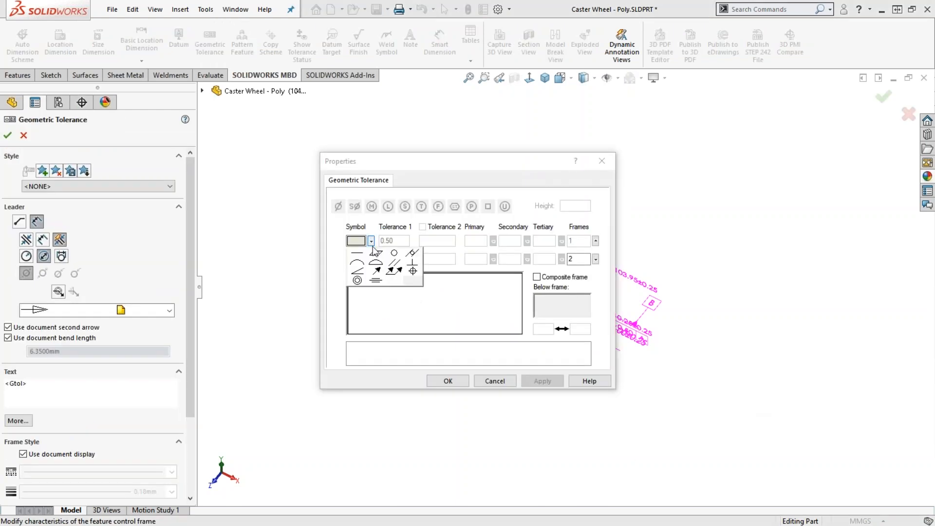
left_click(376, 264)
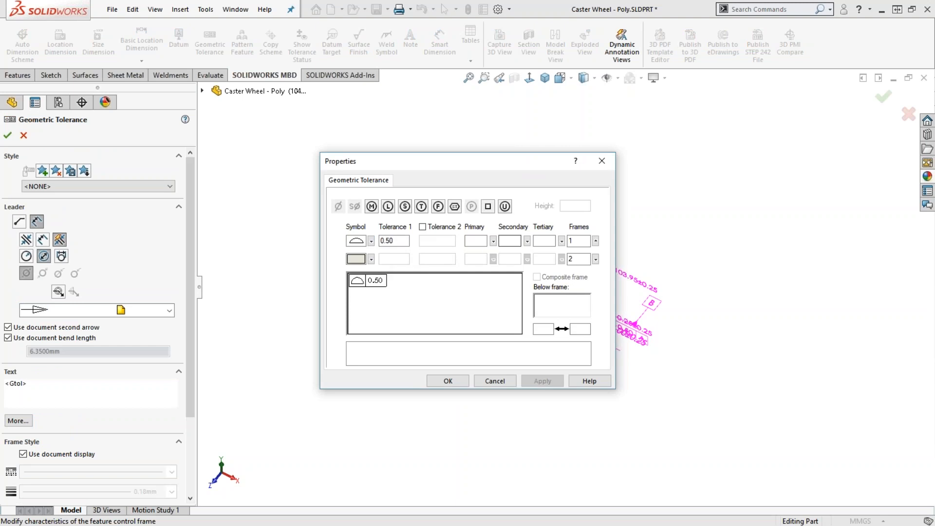
left_click(480, 241)
type("A")
left_click(510, 241)
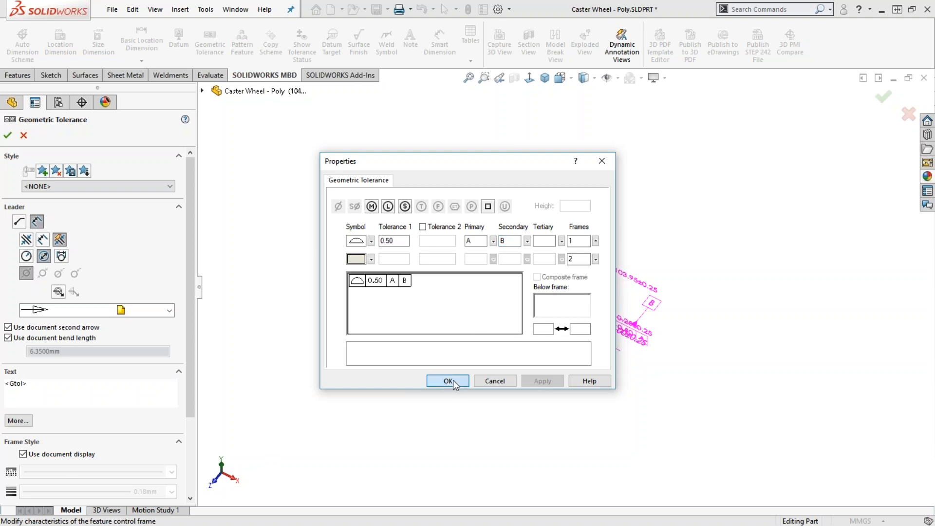
left_click(448, 381)
Reposition the Ø19.83 fillet dimension with its surface profile frame in the trimetric view, just above the Ø74.95 dimension.
left_click_drag(417, 328, 411, 303)
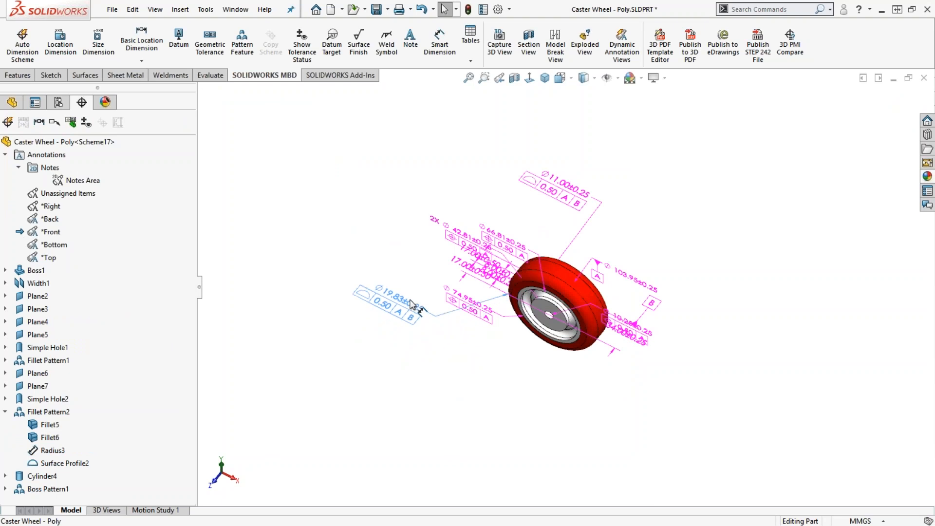
left_click(410, 303)
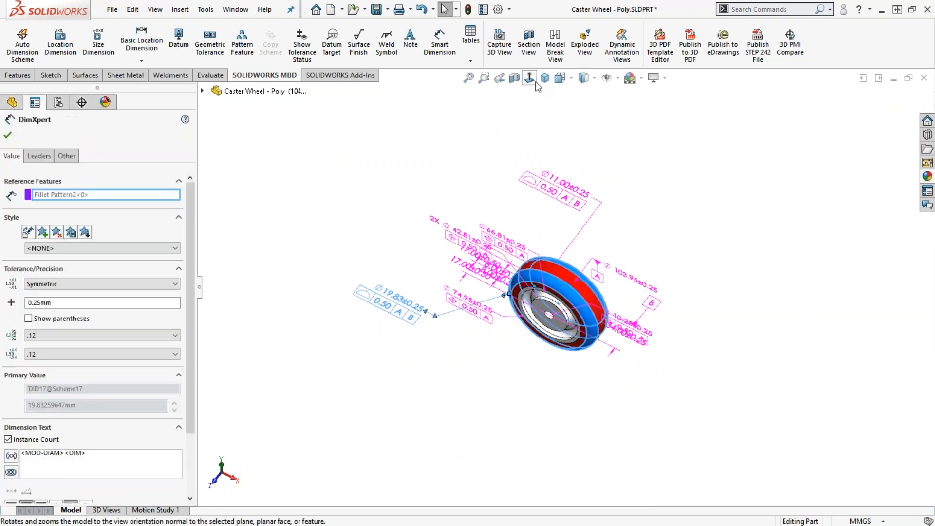
left_click(7, 135)
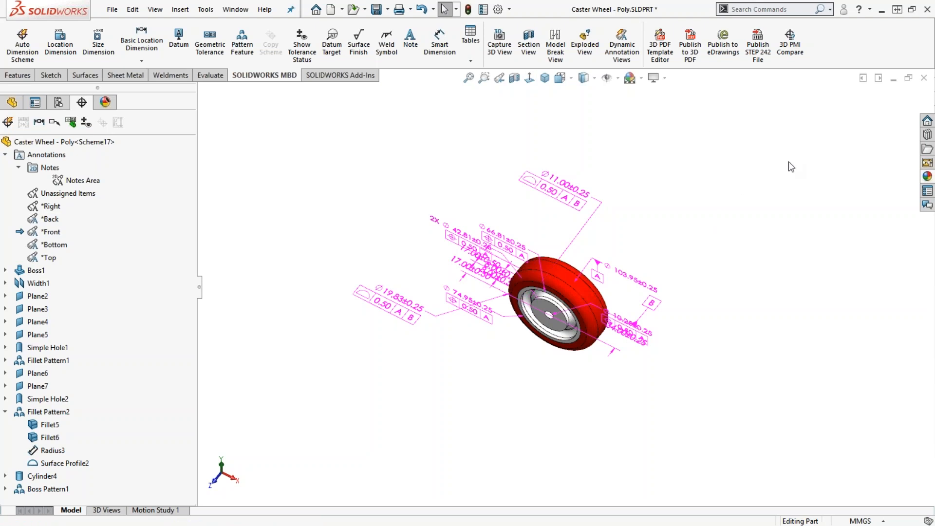
key("ctrl+7")
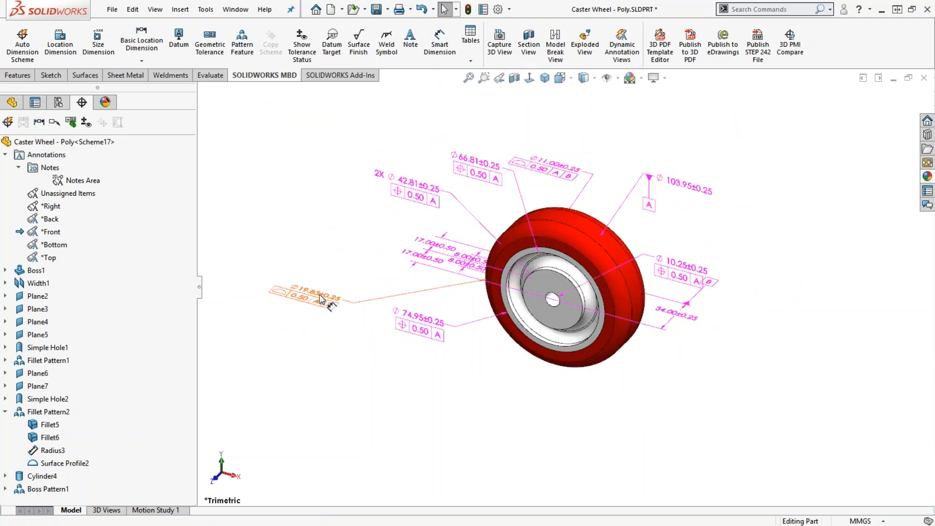
mouse_move(354, 292)
left_mouse_down()
mouse_move(372, 288)
mouse_move(363, 281)
left_mouse_up()
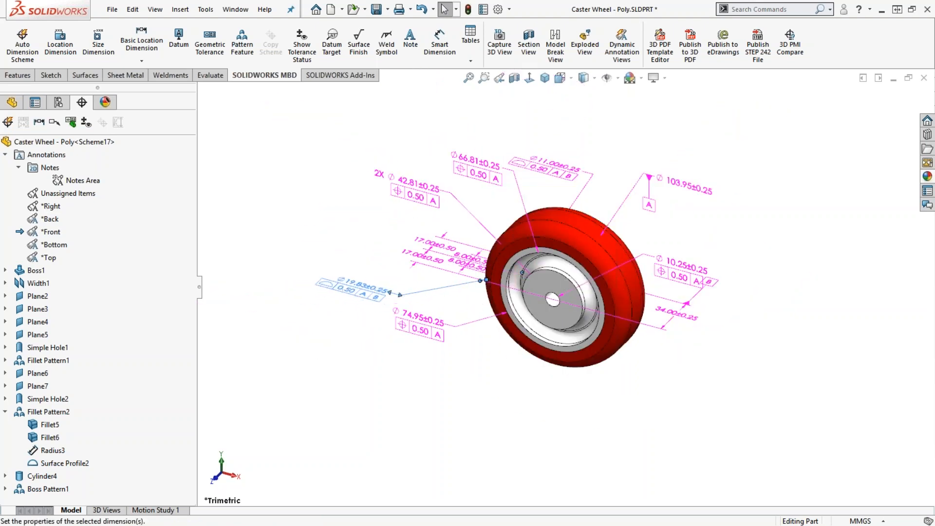
left_click(342, 159)
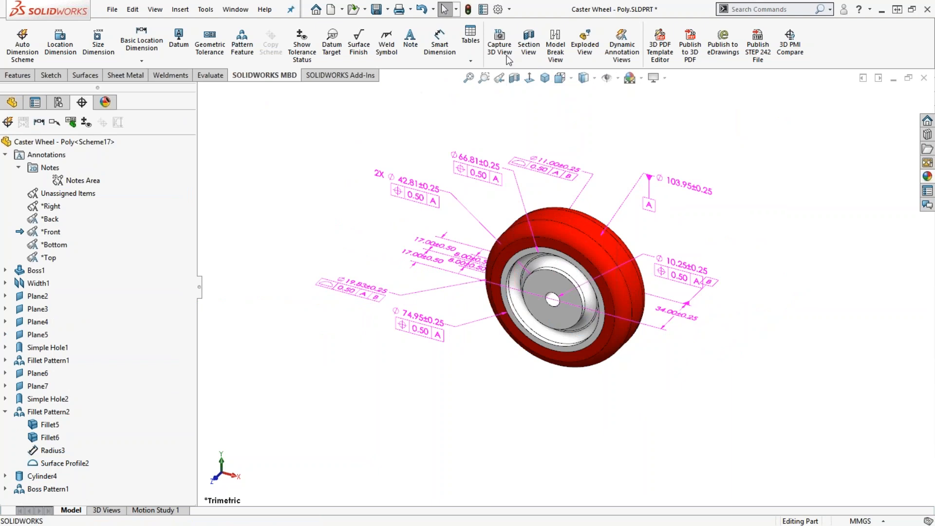
Show the tolerance status colours and inspect the wheel's faces from the front and the back.
left_click(303, 51)
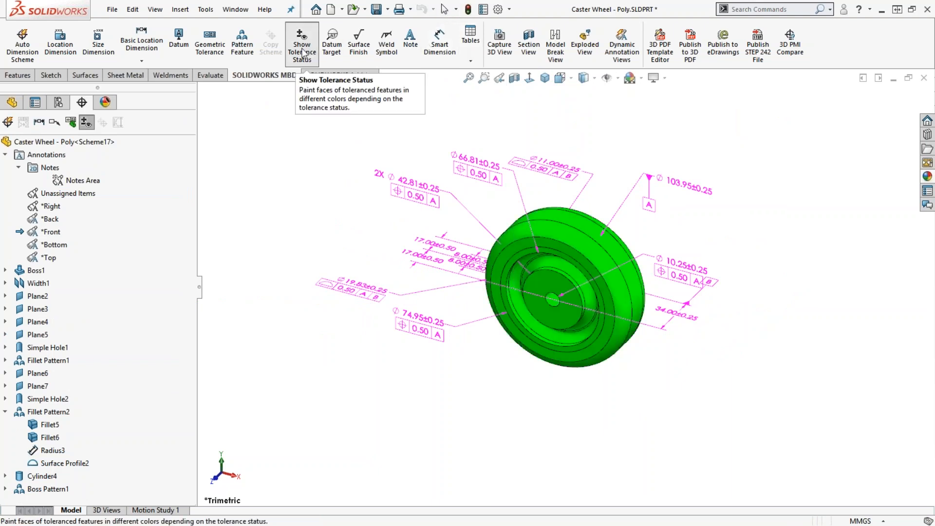
mouse_move(636, 389)
middle_mouse_down()
mouse_move(610, 337)
mouse_move(497, 374)
middle_mouse_up()
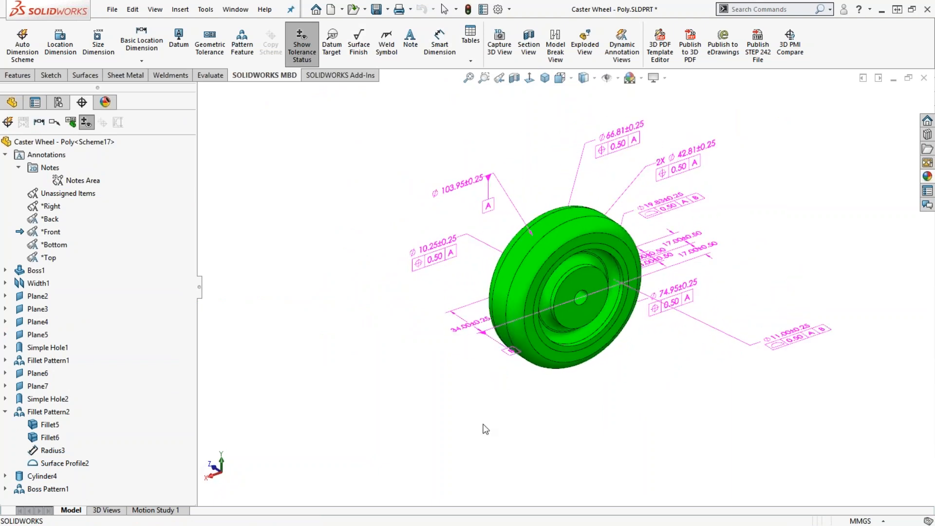
right_click_drag(522, 411, 568, 390)
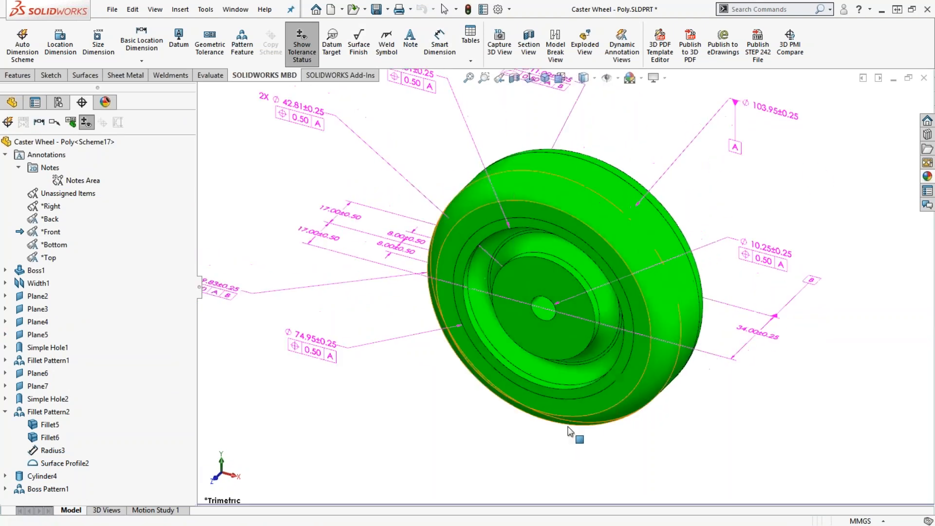
scroll(557, 280, "up", 3)
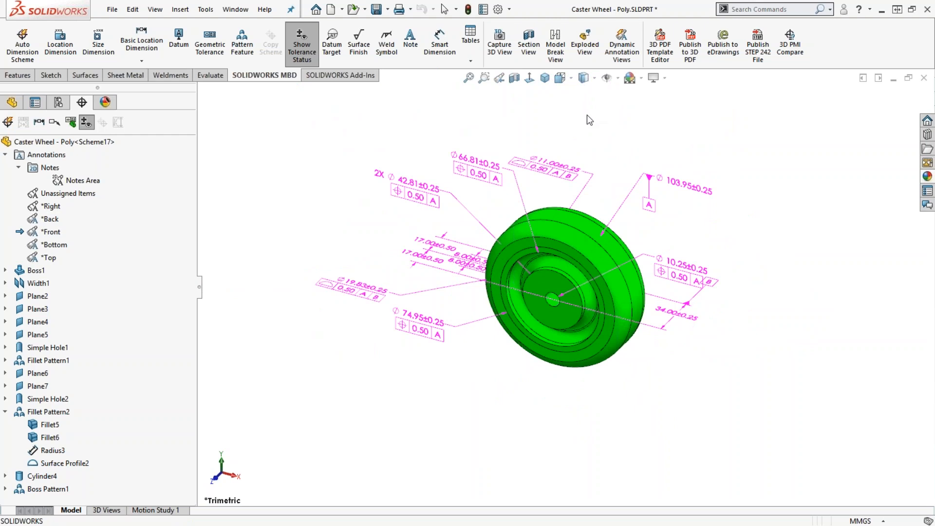
left_click(6, 413)
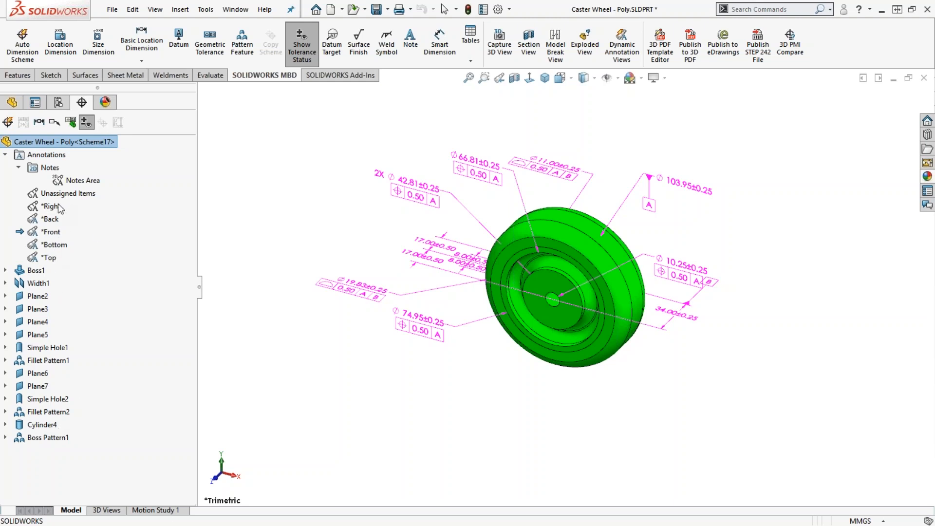
Activate and reorient to the Right and Back annotation views in turn, ending on the Front annotation view.
right_click(54, 210)
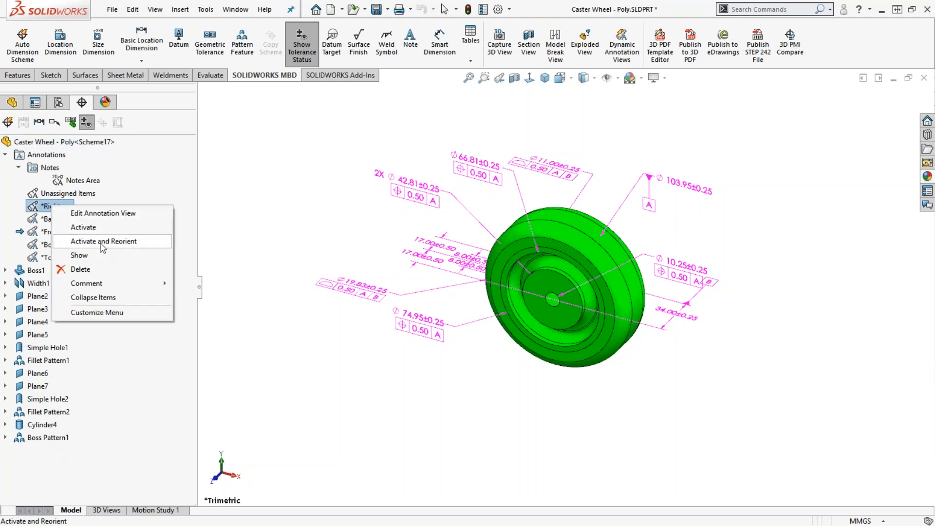
left_click(103, 242)
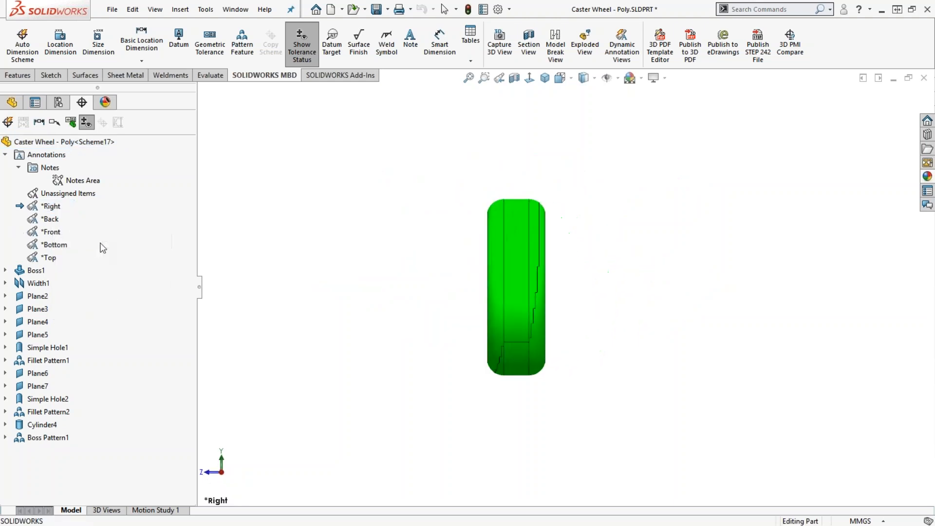
right_click(55, 223)
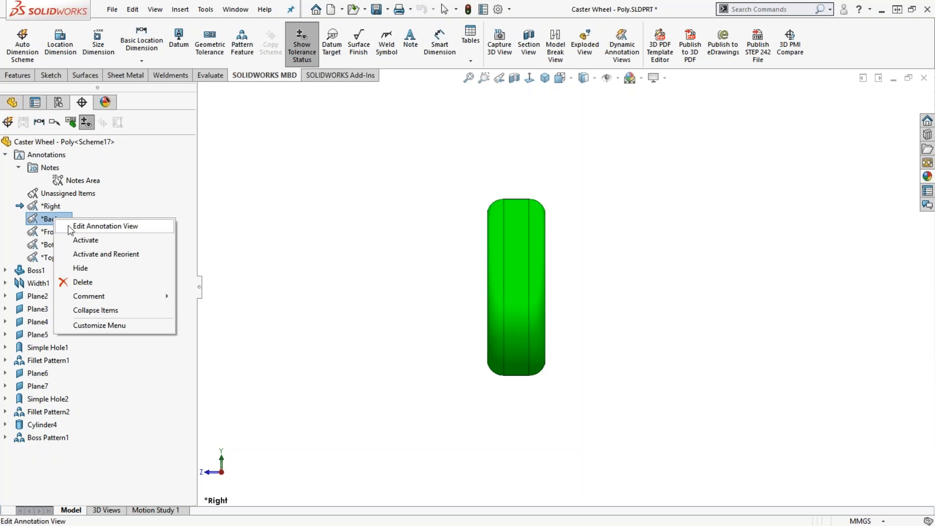
left_click(90, 256)
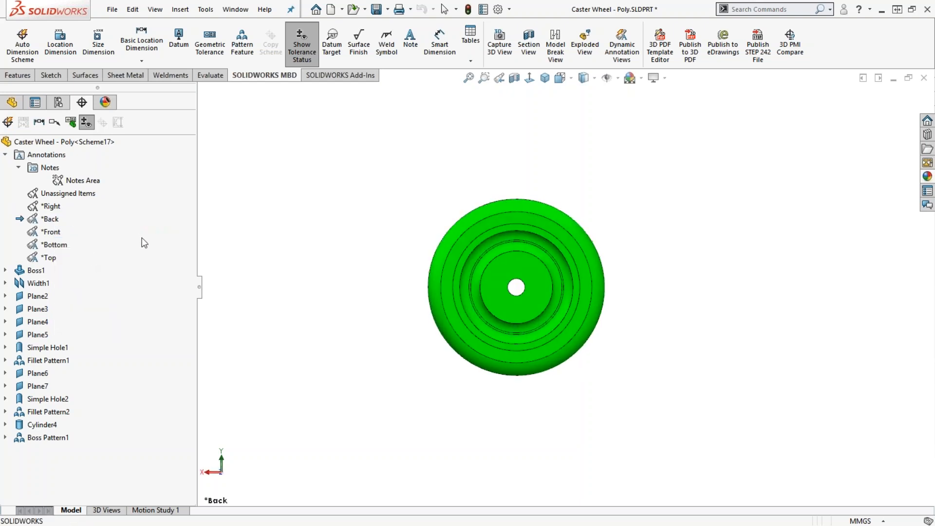
right_click(55, 235)
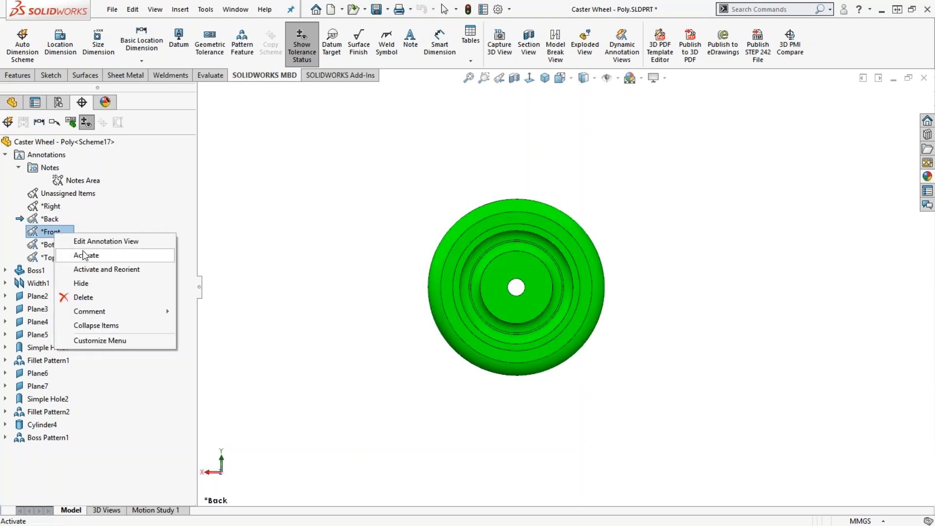
left_click(94, 271)
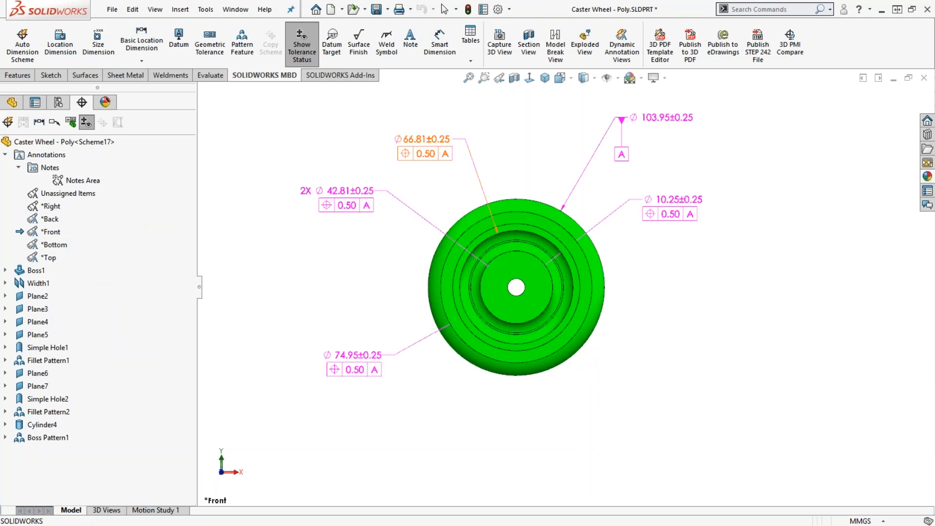
Move the Ø103.95, Ø10.25, Ø66.81 and 2X Ø42.81 dimensions closer to the wheel in the Front view.
left_click_drag(602, 157, 611, 157)
left_click_drag(665, 206, 648, 243)
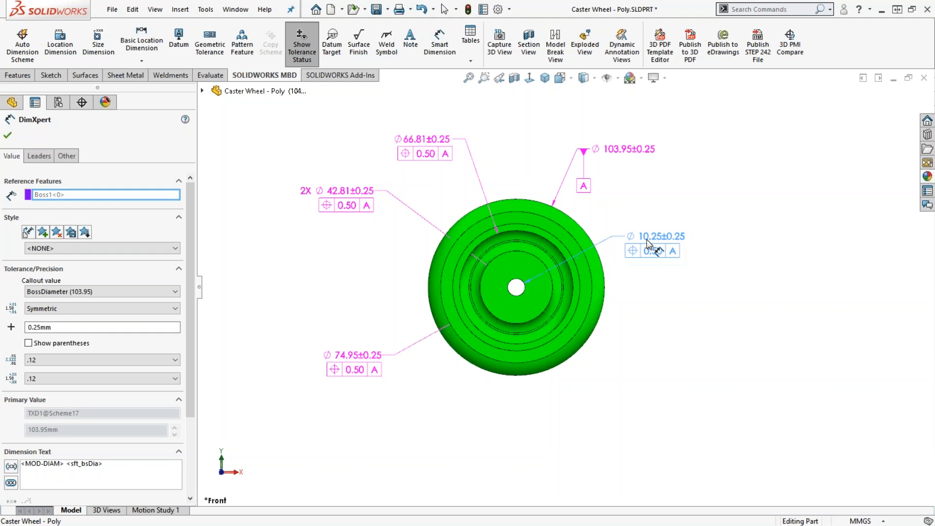
left_click_drag(435, 144, 435, 162)
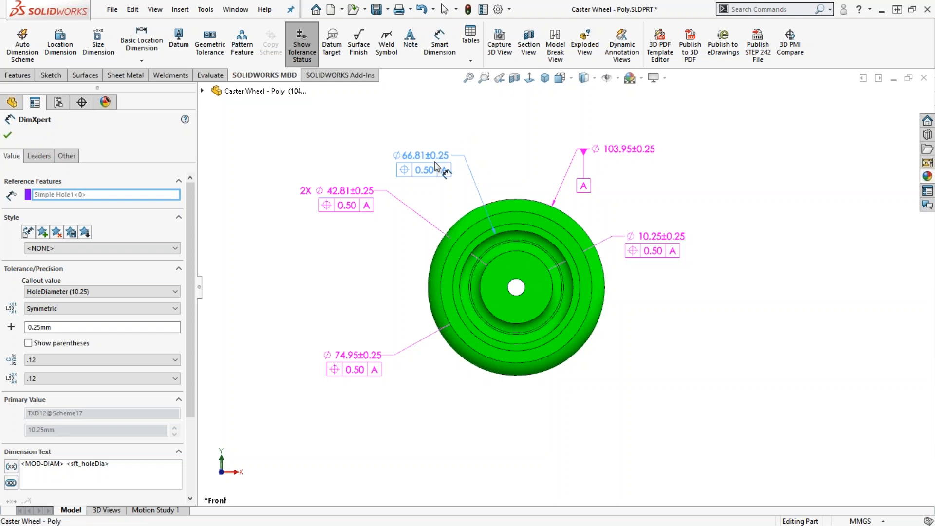
left_click_drag(364, 200, 378, 231)
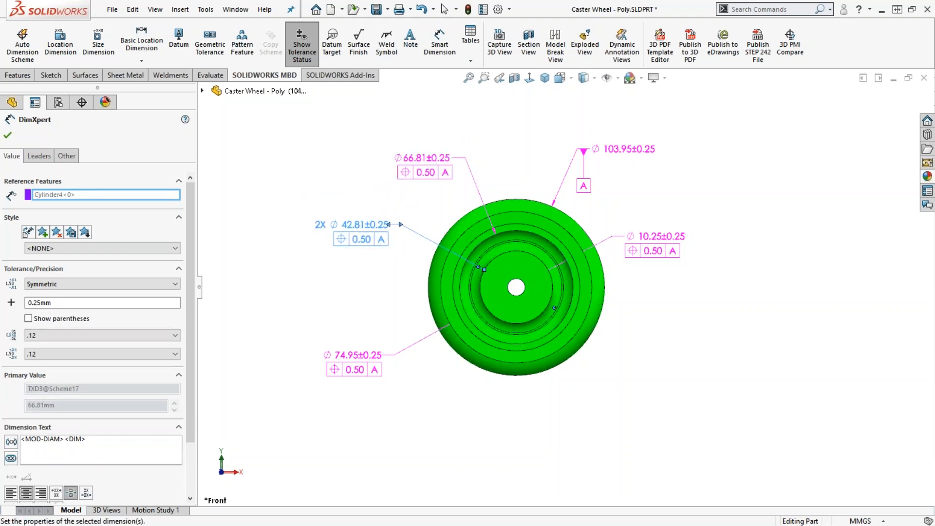
Change the leader end of the 2X Ø42.81 dimension from a dot to a filled arrowhead.
left_click(39, 156)
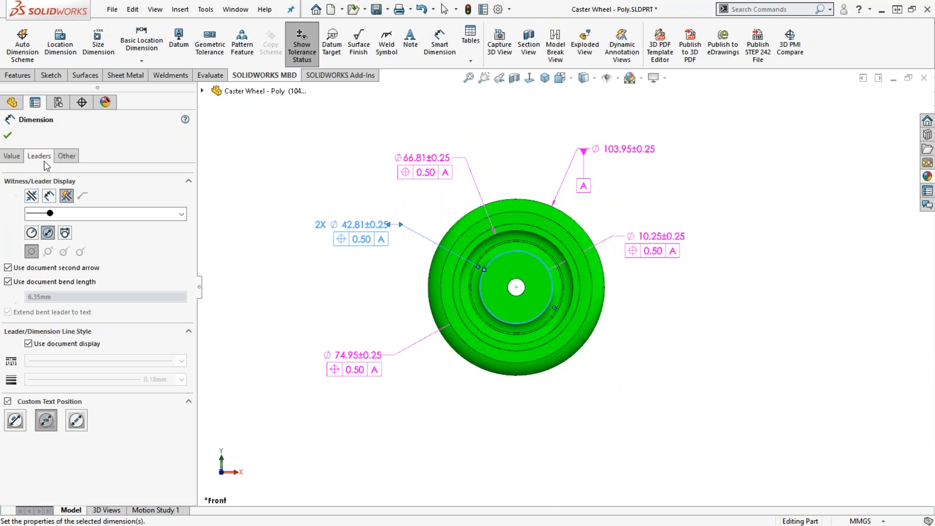
left_click(59, 214)
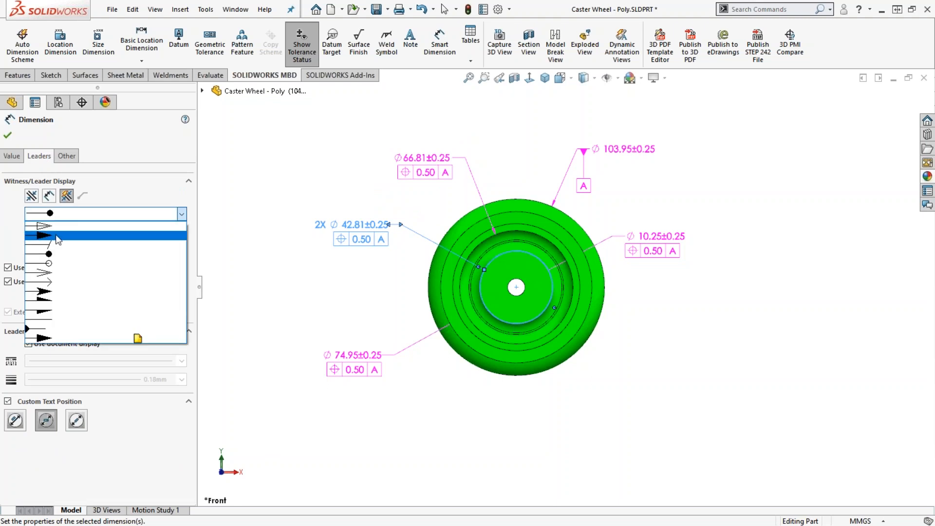
left_click(60, 238)
left_click(303, 163)
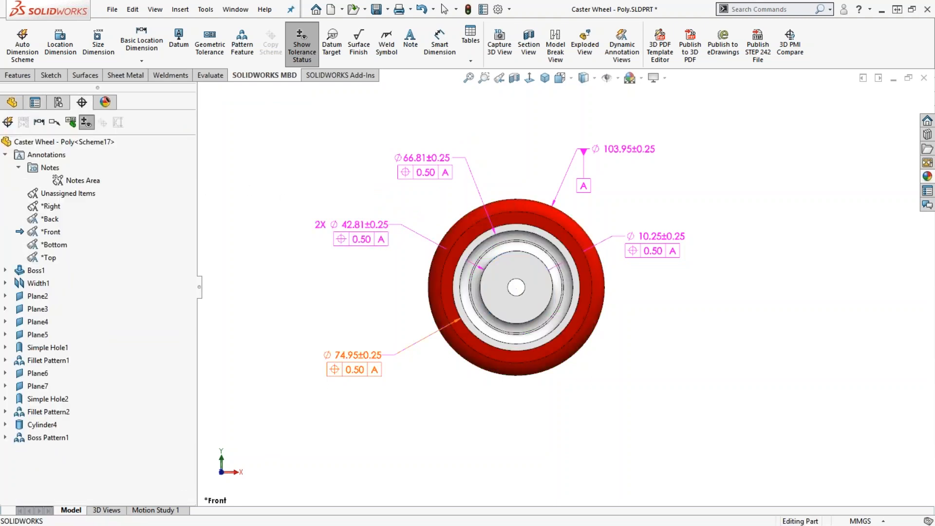
Move the Ø74.95 dimension up nearer the 2X Ø42.81 dimension and nudge the Ø10.25 dimension slightly down.
left_click_drag(359, 357, 367, 315)
left_click(695, 320)
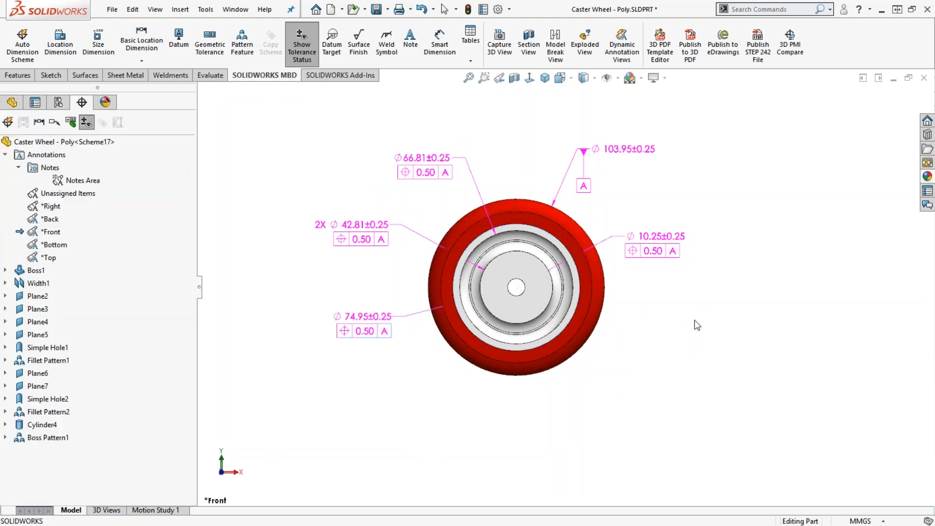
left_click_drag(662, 242, 663, 245)
left_click(679, 357)
Flip the datum A symbol above the Ø103.95 dimension and move that dimension closer to the wheel's rim.
left_click_drag(646, 158, 664, 175)
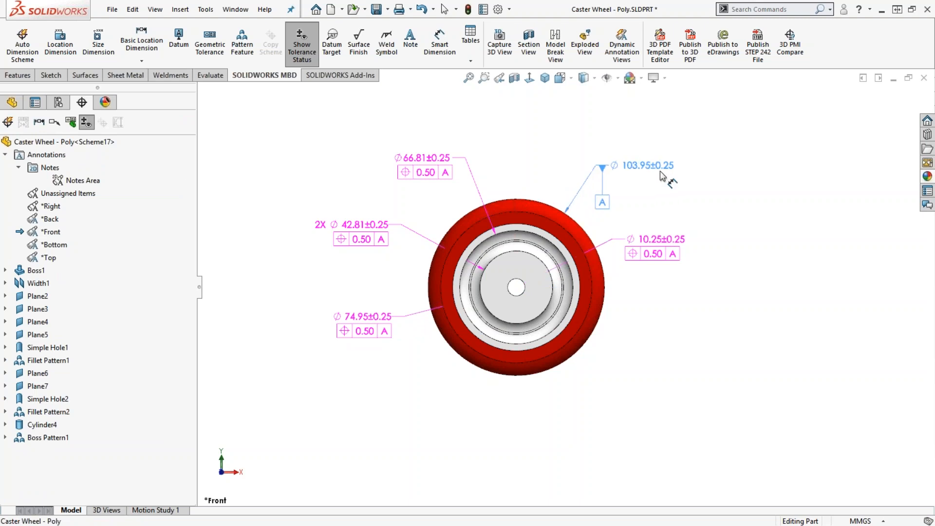
left_click_drag(604, 202, 603, 129)
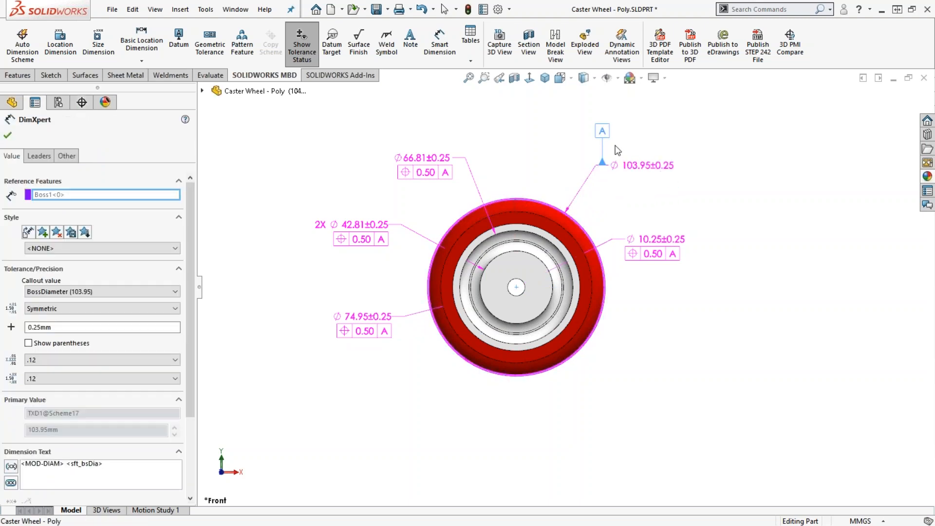
left_click_drag(643, 180, 635, 192)
key("Escape")
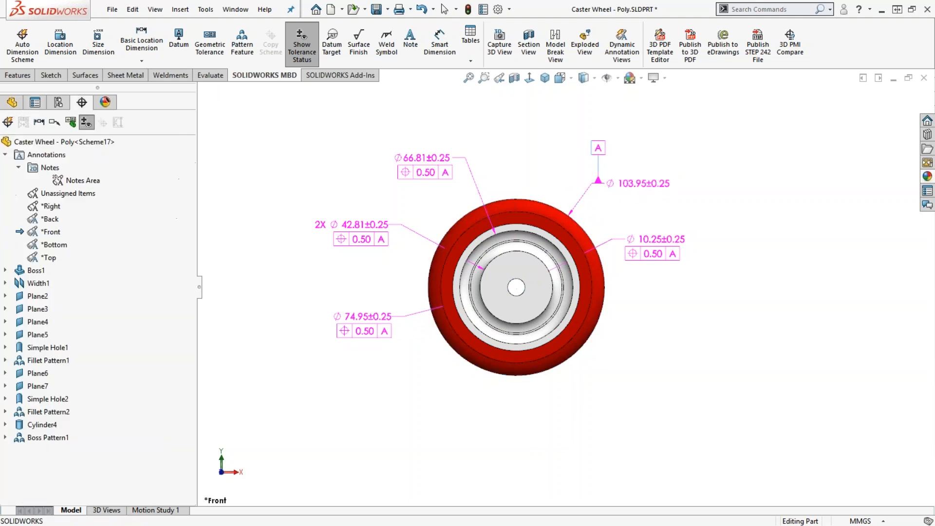
Activate and reorient to the Bottom annotation view, and move the Ø19.83 and 34.00 dimensions with datum B closer to the wheel.
right_click(55, 247)
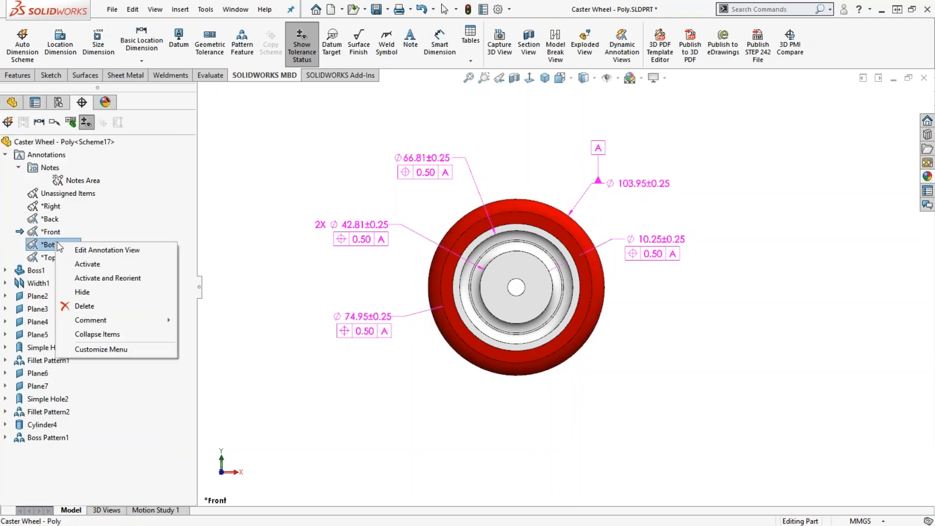
left_click(93, 279)
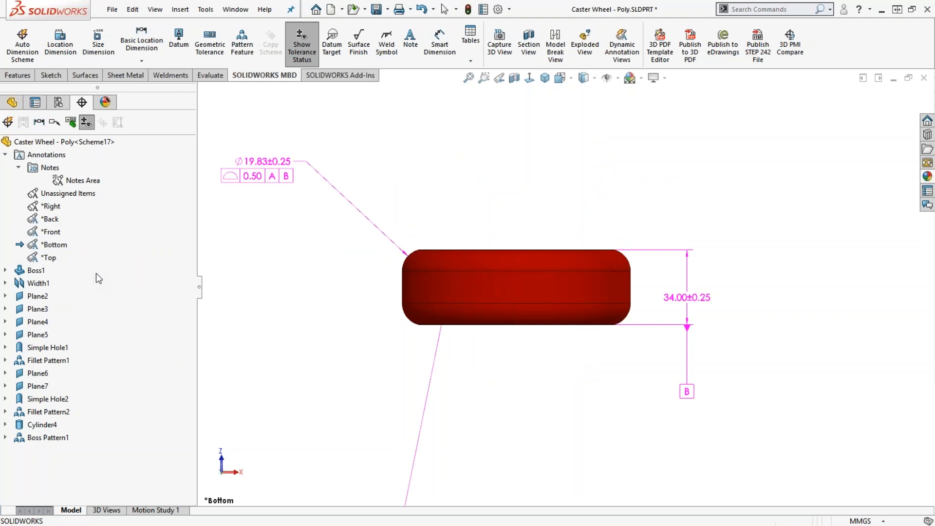
left_click_drag(278, 161, 327, 207)
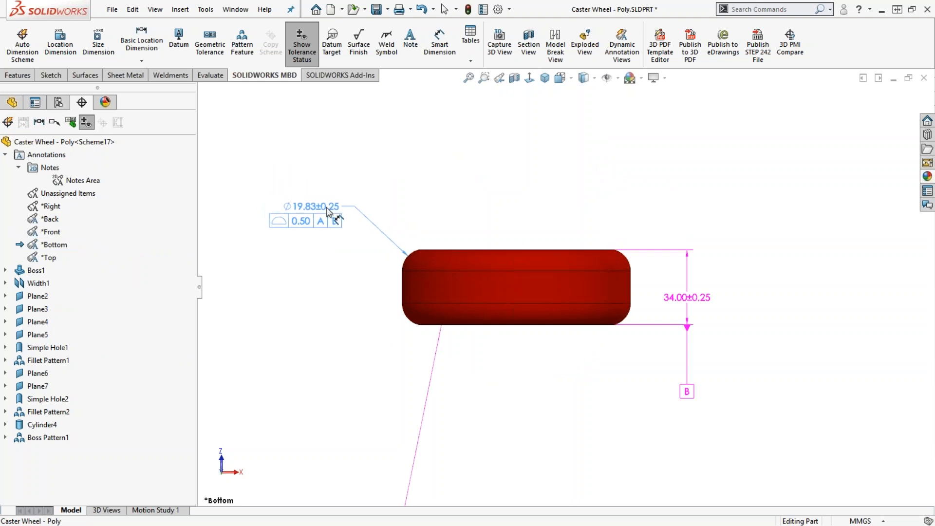
left_click(701, 386)
left_click(688, 393)
left_click_drag(690, 390, 691, 357)
left_click_drag(688, 300, 672, 293)
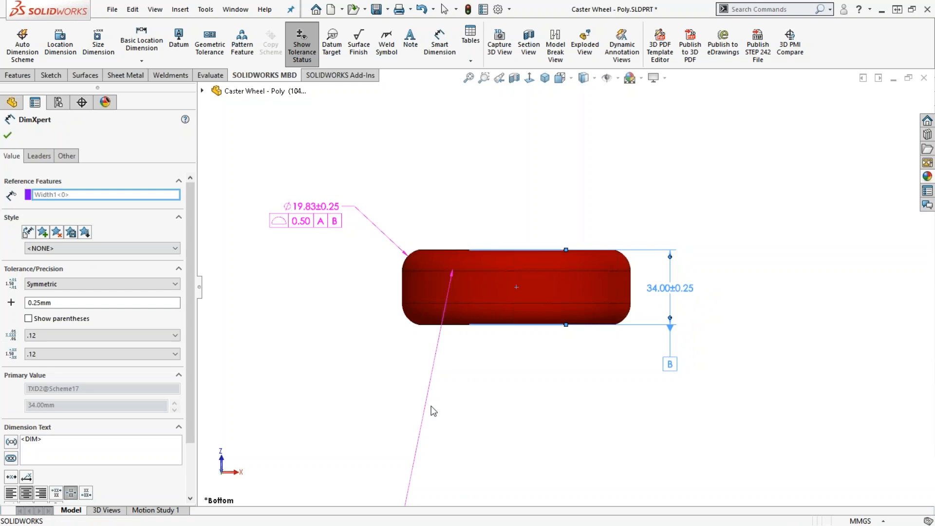
Flip datum B above the 34.00 dimension and place the Ø11.00 and Ø19.83 fillet dimensions just below and above the wheel.
scroll(432, 412, "up", 2)
left_click_drag(442, 457, 628, 244)
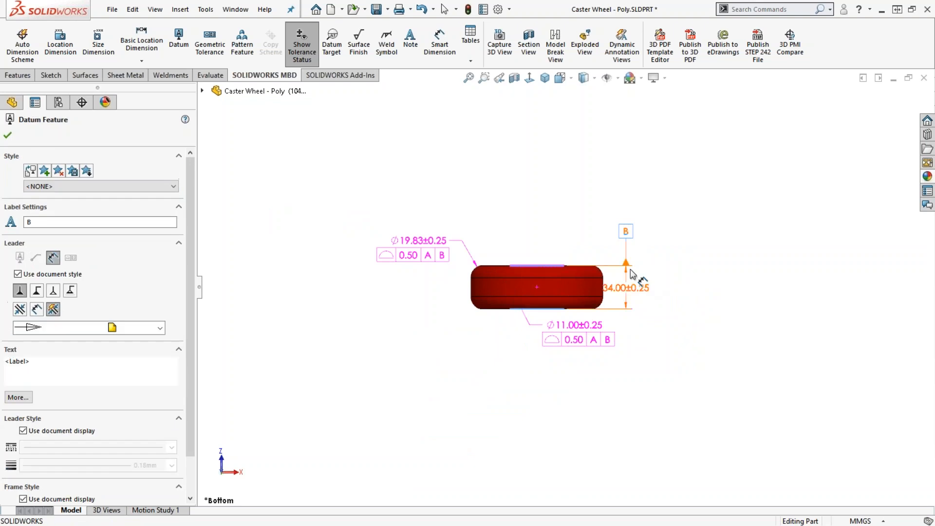
scroll(615, 298, "down", 1)
left_click_drag(549, 336, 556, 340)
left_click_drag(374, 233, 381, 233)
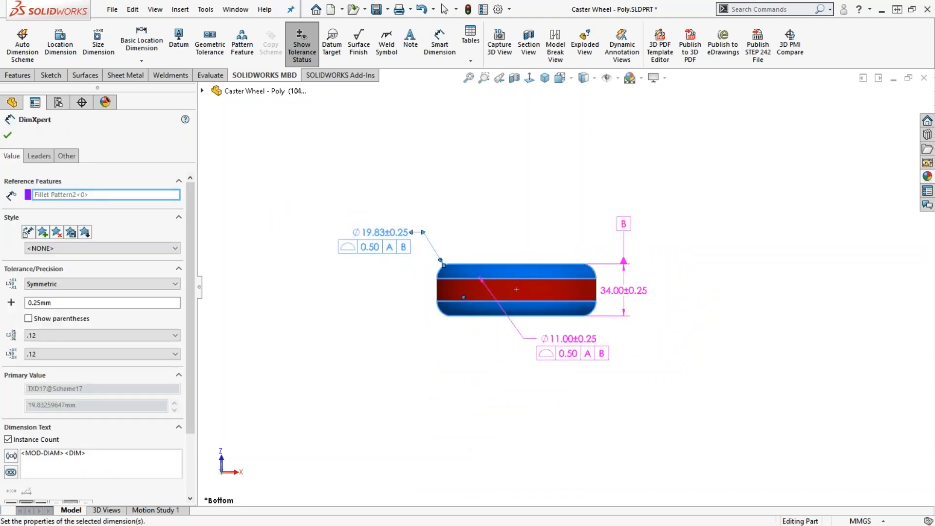
mouse_move(548, 355)
left_mouse_down()
mouse_move(556, 325)
mouse_move(488, 169)
mouse_move(524, 335)
mouse_move(487, 352)
mouse_move(404, 344)
mouse_move(453, 348)
mouse_move(521, 207)
mouse_move(541, 295)
mouse_move(534, 330)
mouse_move(559, 343)
left_mouse_up()
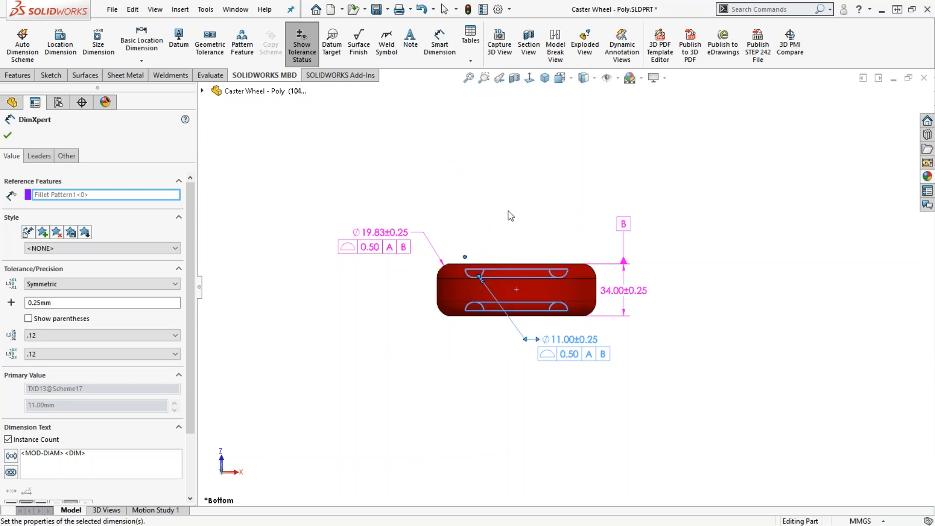
left_click(476, 192)
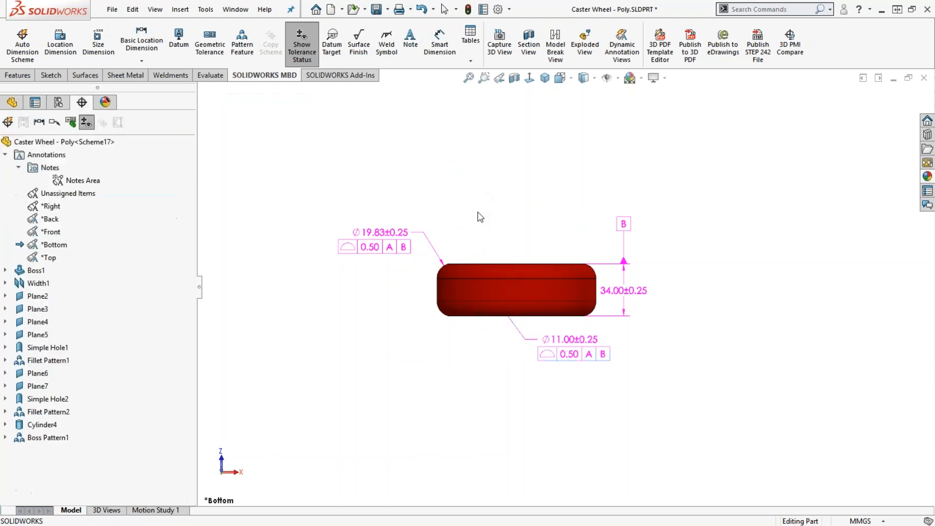
Section the wheel along the Top Plane to adjust the Ø11.00 dimension's placement against the inner fillets, and turn the section off.
scroll(479, 266, "down", 1)
scroll(491, 322, "down", 1)
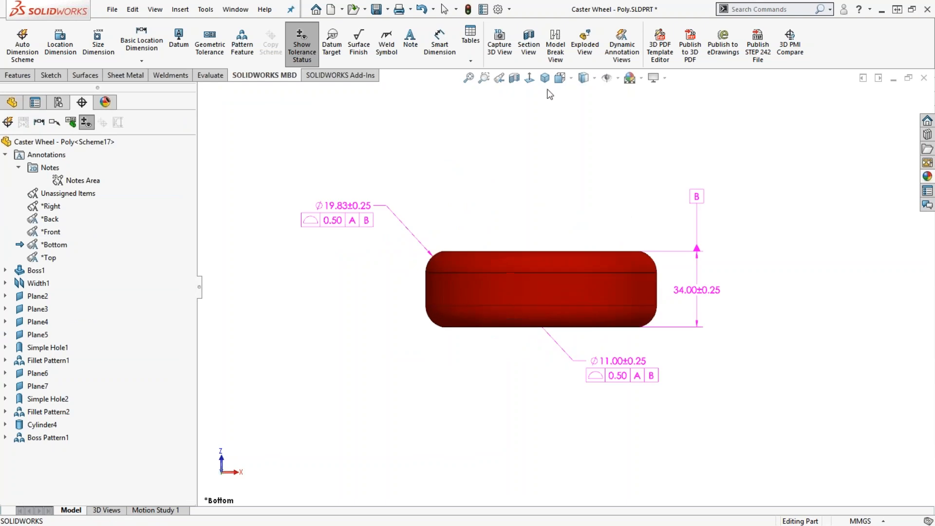
left_click(515, 79)
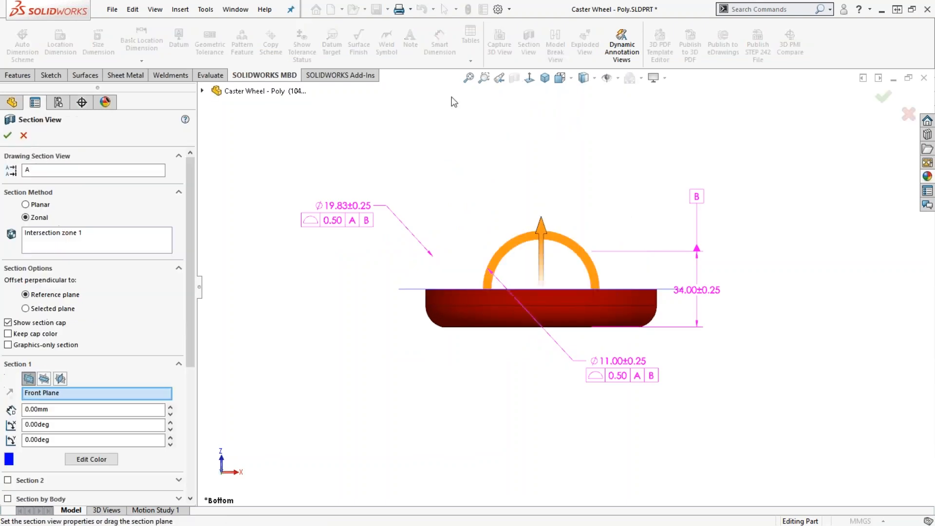
left_click(44, 379)
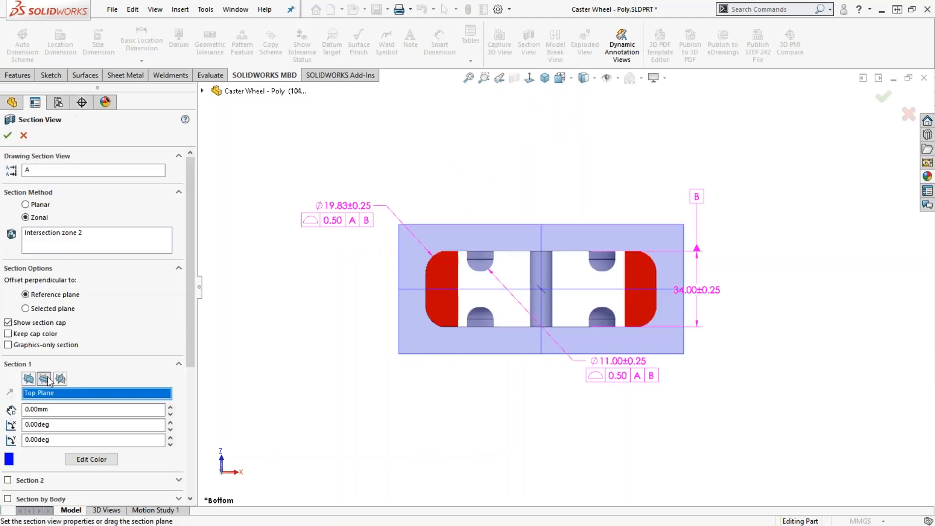
left_click(7, 135)
left_click_drag(616, 362, 601, 367)
left_click_drag(605, 369, 610, 371)
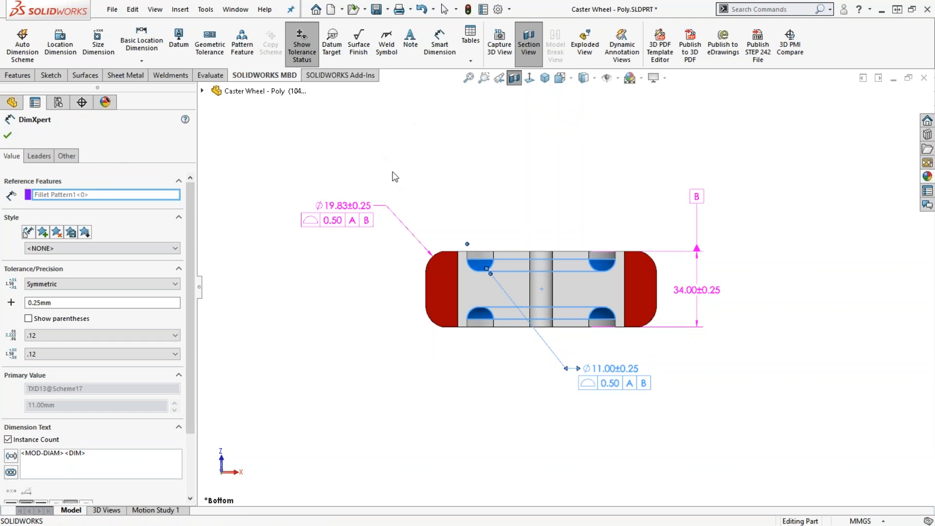
left_click(515, 78)
left_click(434, 174)
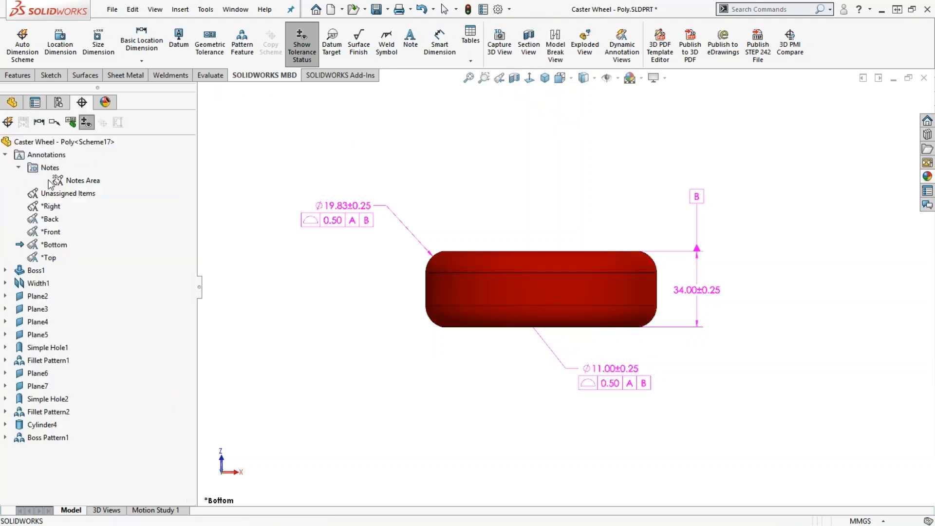
Review the dimensions in the Top annotation view and return to the Bottom annotation view.
right_click(54, 262)
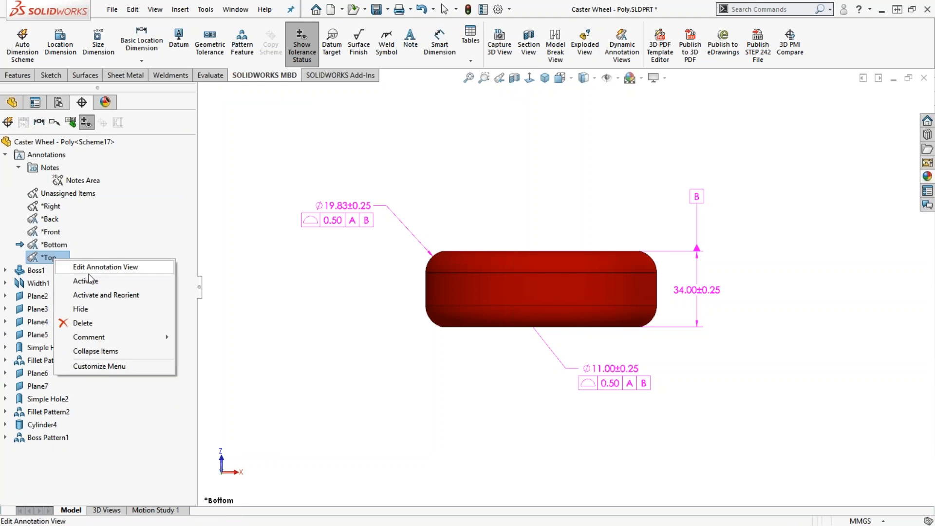
left_click(97, 296)
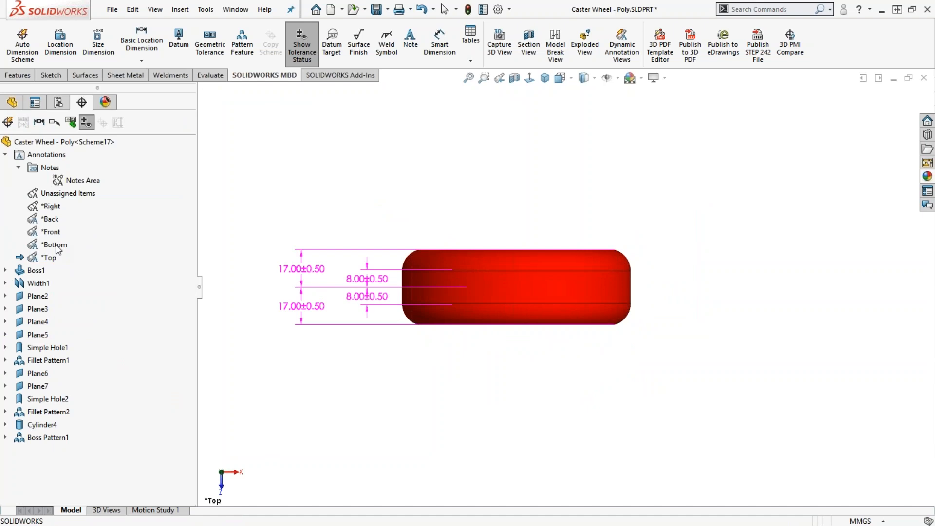
left_click(55, 245)
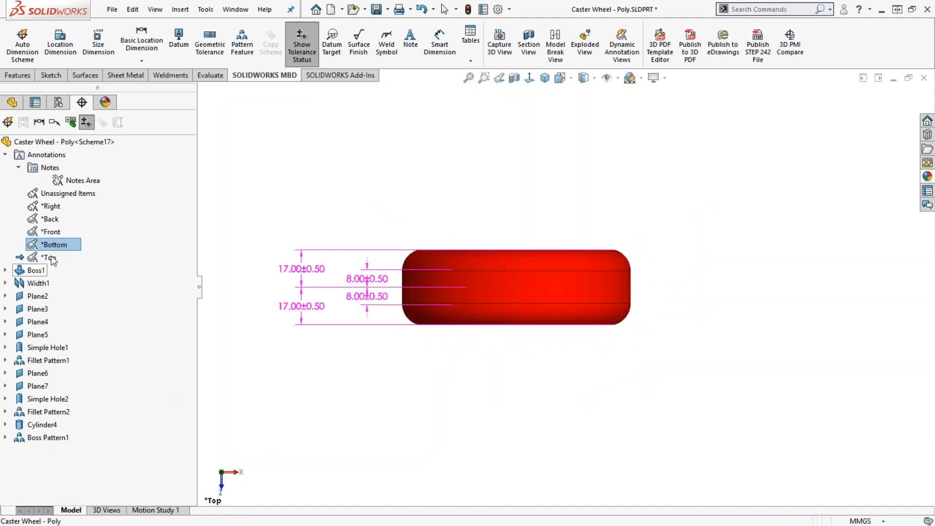
right_click(52, 245)
left_click(84, 279)
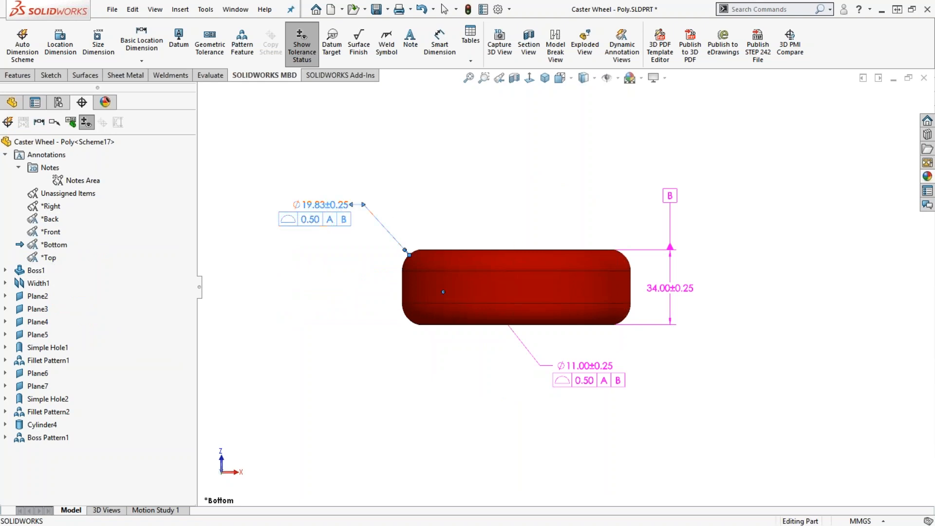
Reassign the Ø19.83 fillet dimension from the Bottom annotation view to the Top annotation view.
left_click(363, 205)
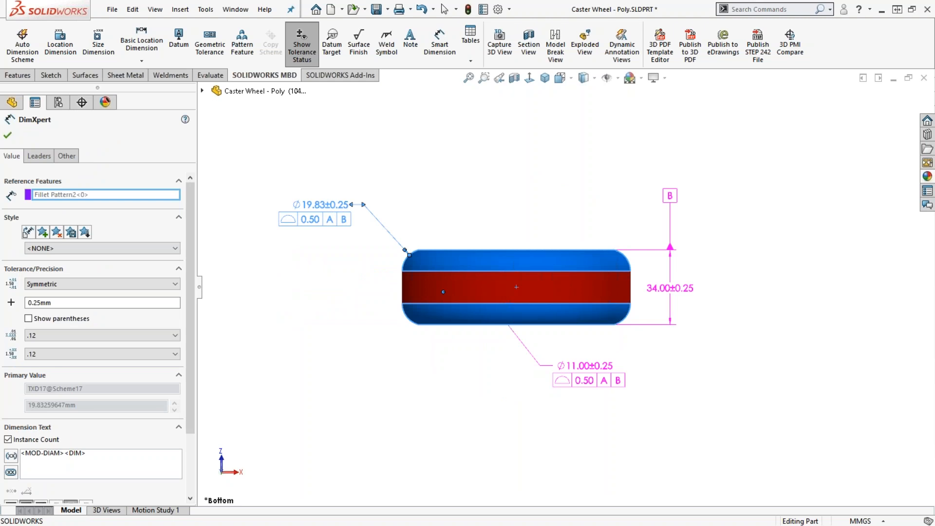
key("grave")
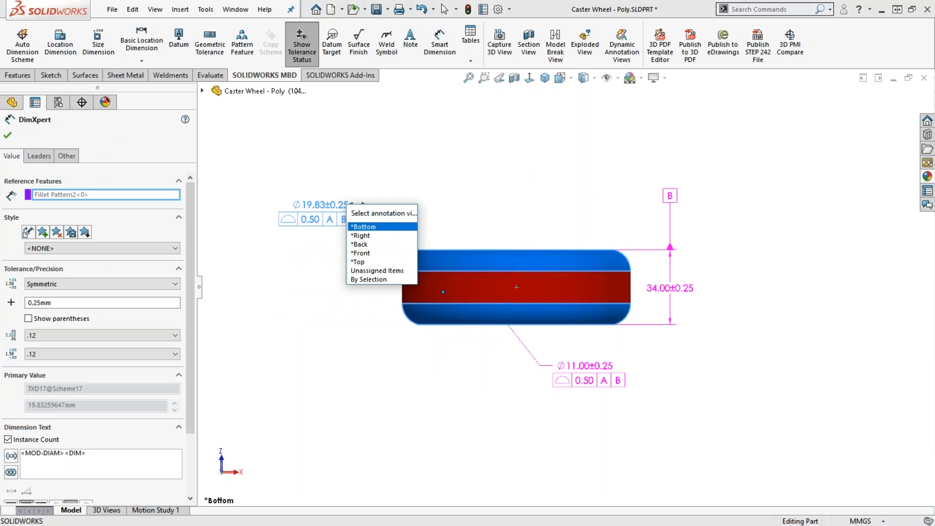
left_click(373, 263)
left_click(472, 168)
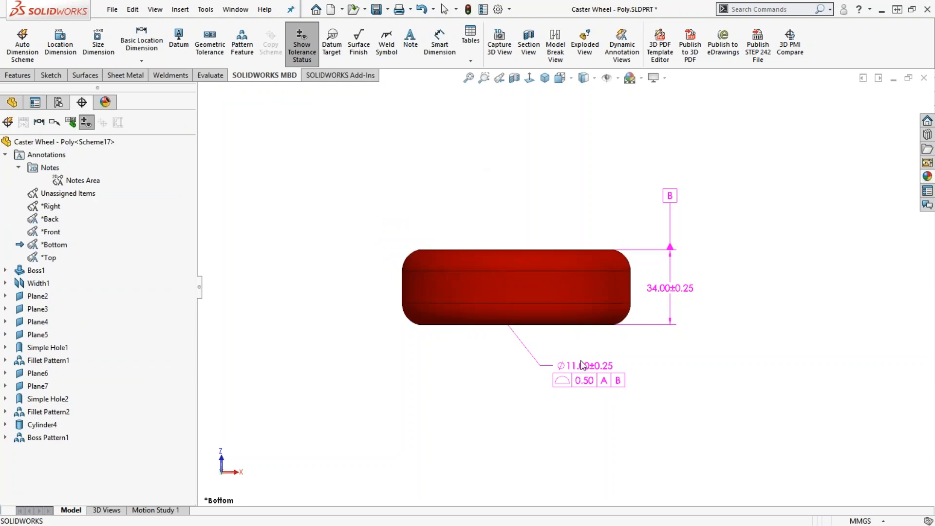
Reassign the Ø11.00 dimension and the 34.00 width dimension with datum B to the Top annotation view.
left_click(588, 373)
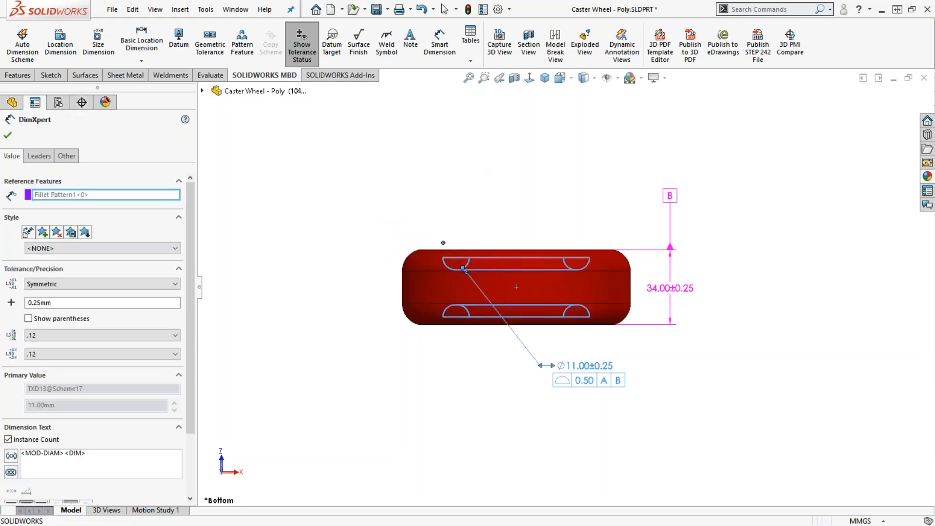
key("grave")
left_click(628, 431)
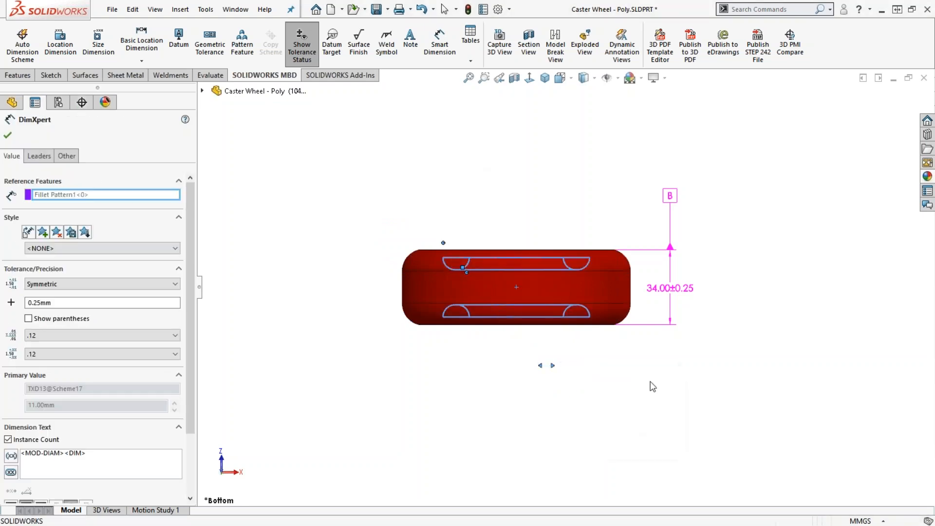
left_click(690, 301)
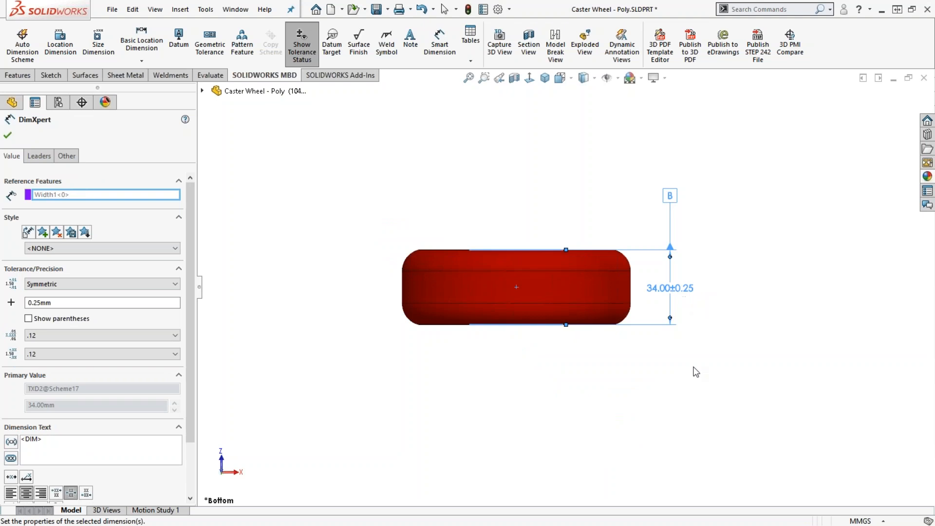
key("grave")
left_click(729, 412)
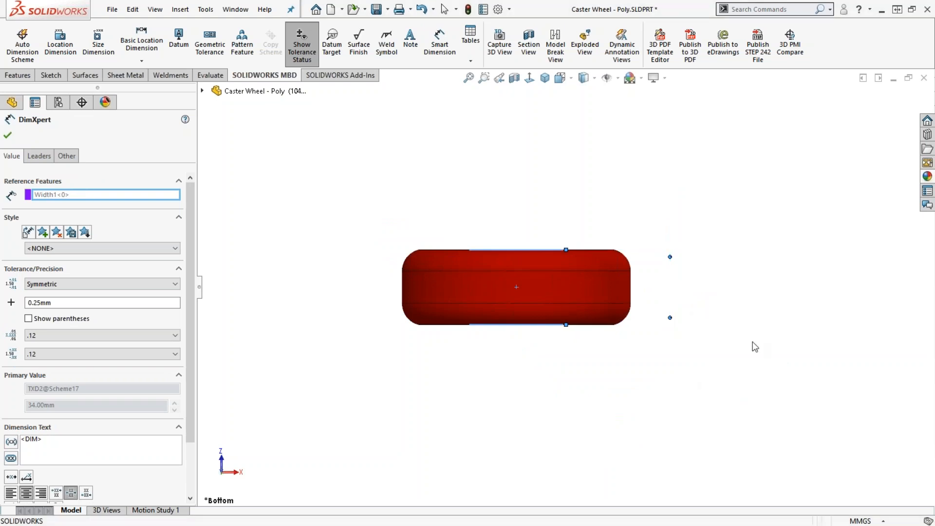
left_click(754, 345)
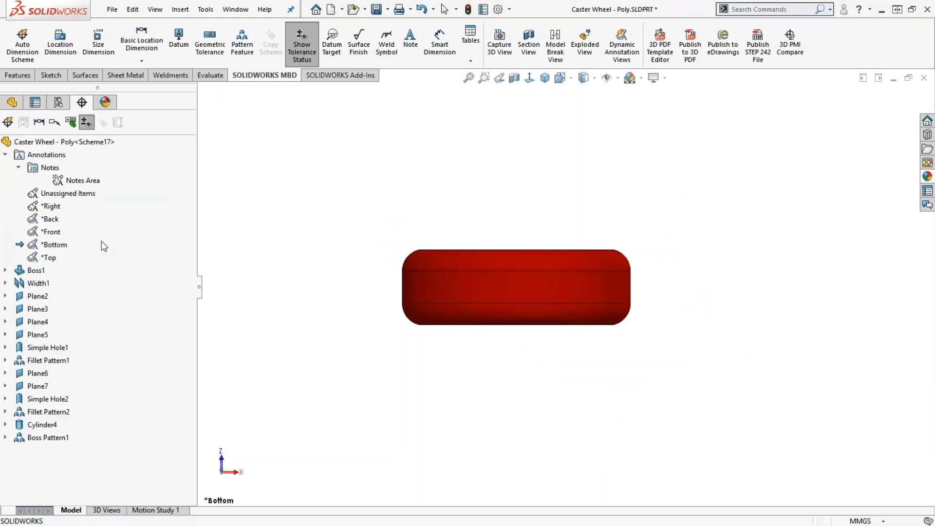
Activate and reorient to the Top view, and spread the Ø19.83, Ø11.00 and 34.00 dimensions around the wheel, with 34.00 at its right.
right_click(47, 259)
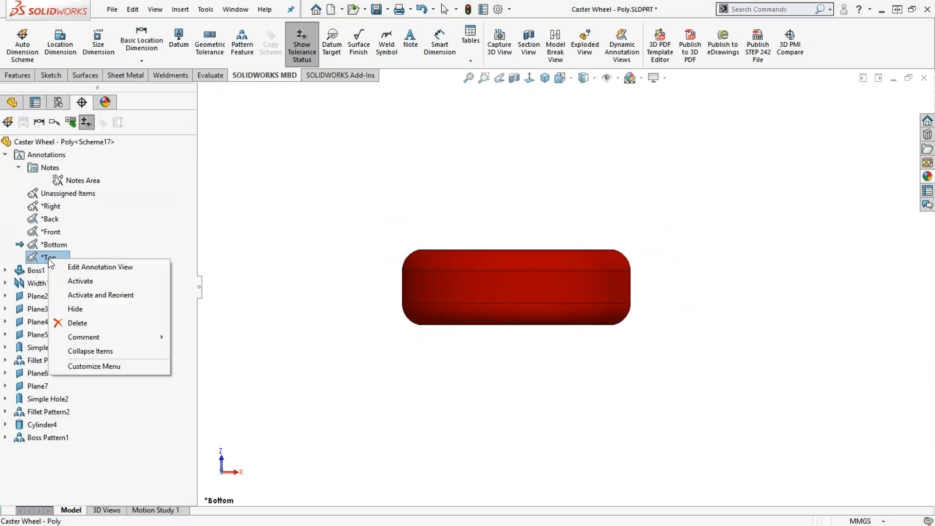
left_click(96, 294)
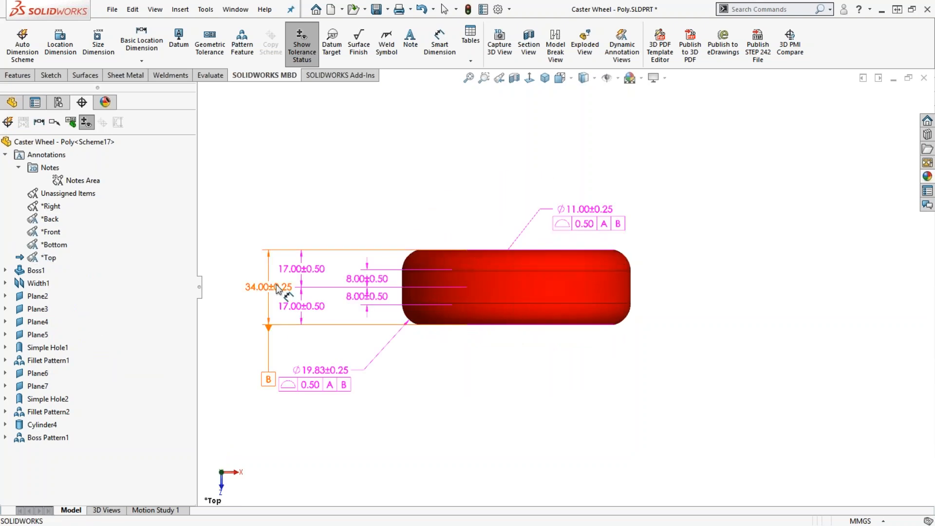
mouse_move(329, 380)
left_mouse_down()
mouse_move(412, 386)
mouse_move(373, 376)
mouse_move(424, 370)
mouse_move(360, 355)
mouse_move(366, 237)
left_mouse_up()
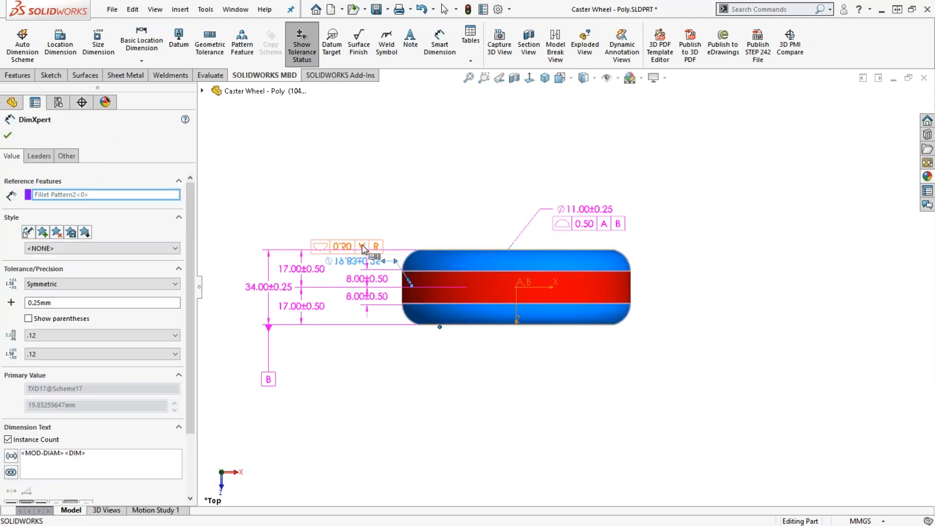
left_click(398, 163)
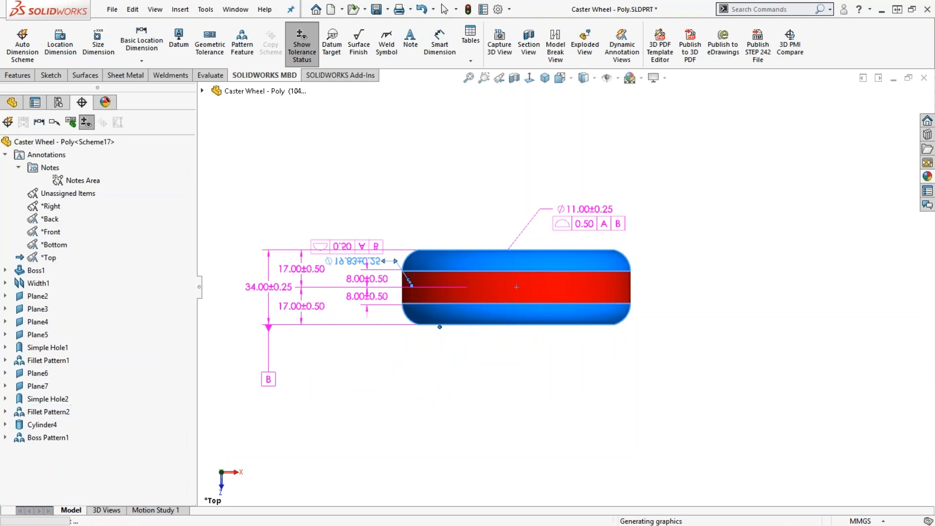
left_click_drag(593, 435, 544, 400)
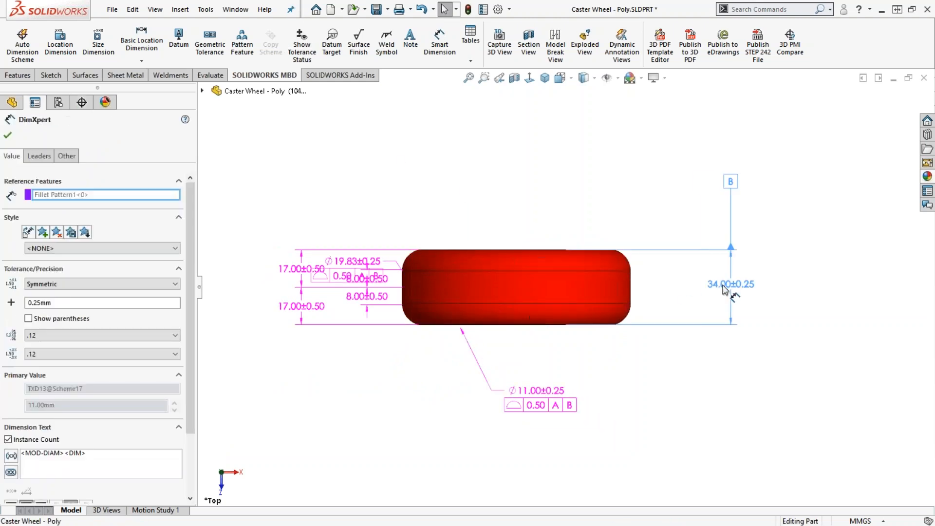
left_click(769, 292)
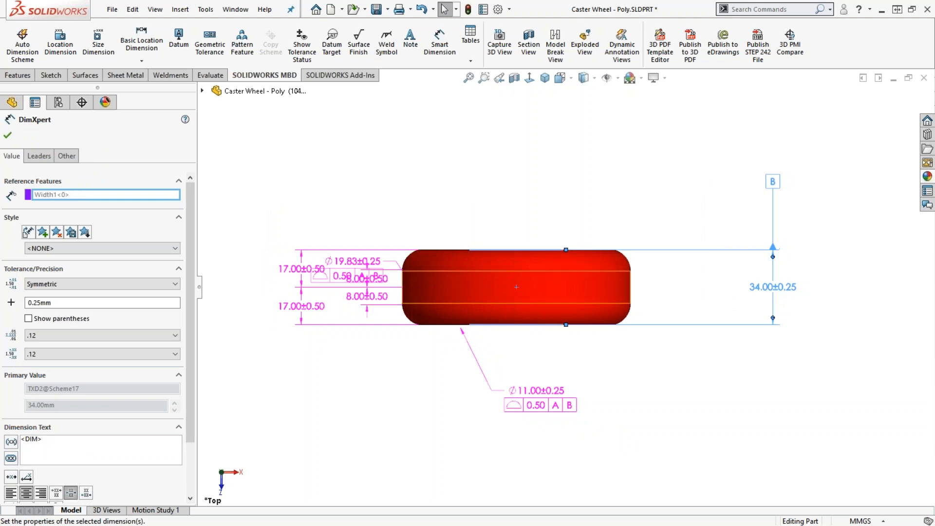
Move both 17.00 and both 8.00 dimensions to the wheel's right side, stacked between the wheel and the 34.00 dimension.
left_click(295, 294)
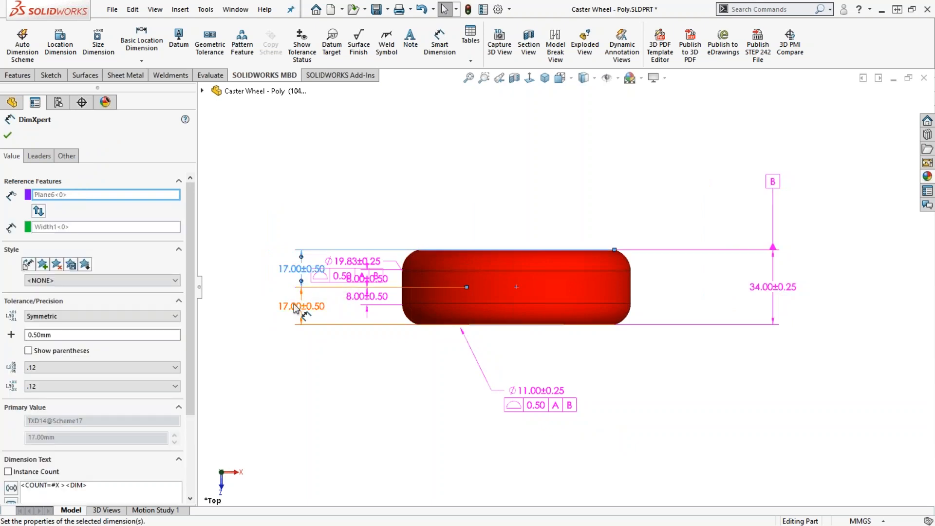
left_click_drag(304, 316, 672, 298)
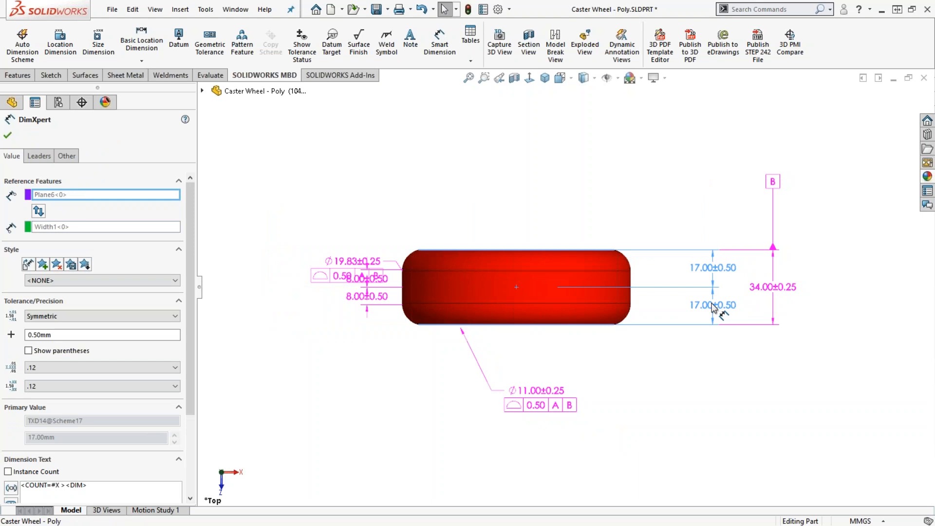
left_click(645, 218)
left_click_drag(381, 284, 670, 299)
left_click(457, 244)
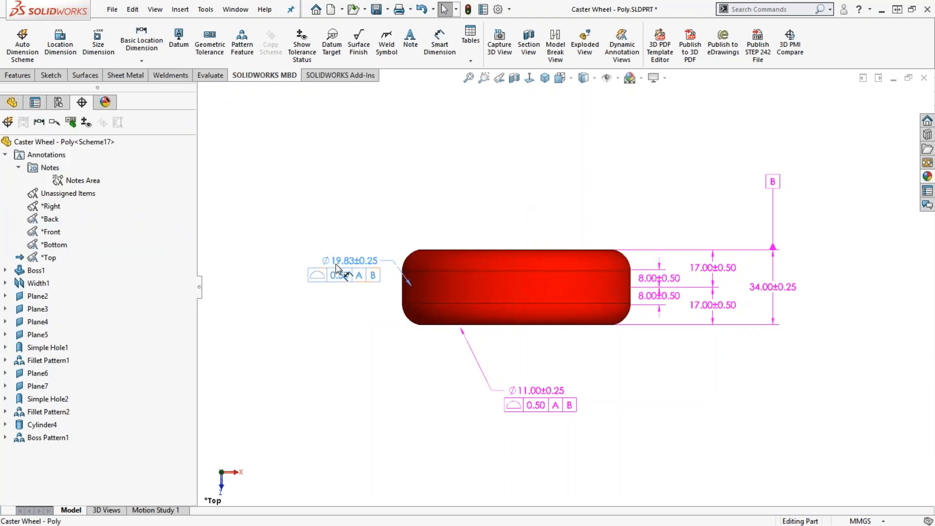
Place the Ø19.83 dimension at the wheel's lower left and the Ø11.00 dimension at its upper left.
mouse_move(339, 273)
left_mouse_down()
mouse_move(346, 347)
mouse_move(340, 311)
mouse_move(341, 338)
left_mouse_up()
mouse_move(541, 397)
left_mouse_down()
mouse_move(349, 227)
mouse_move(348, 237)
left_mouse_up()
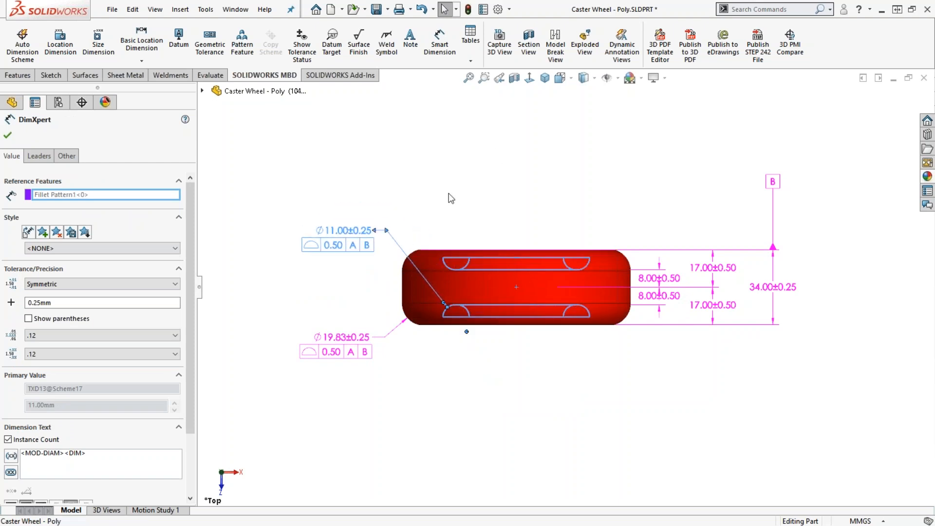
Move the datum B label closer to the 34.00 width dimension, keeping it above the wheel's upper edge.
mouse_move(772, 187)
left_mouse_down()
mouse_move(772, 217)
mouse_move(773, 206)
left_mouse_up()
left_click(666, 190)
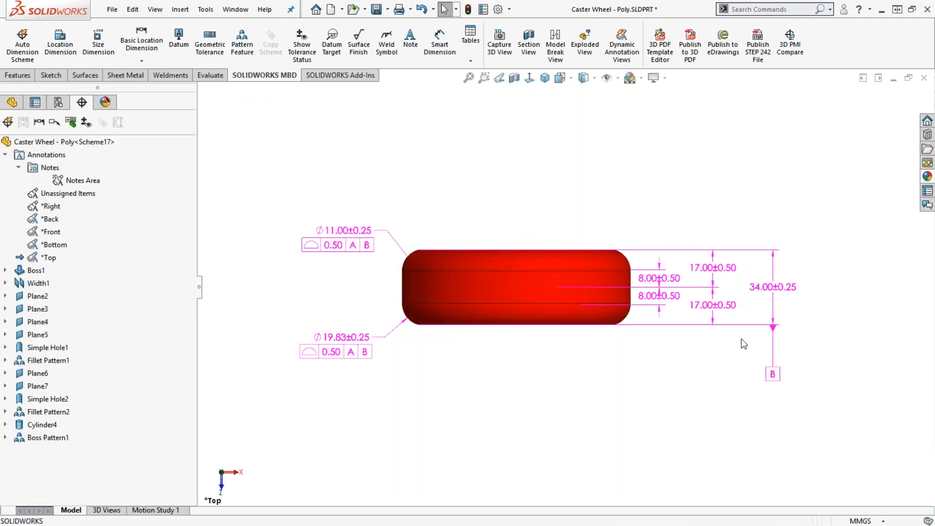
left_click(686, 435)
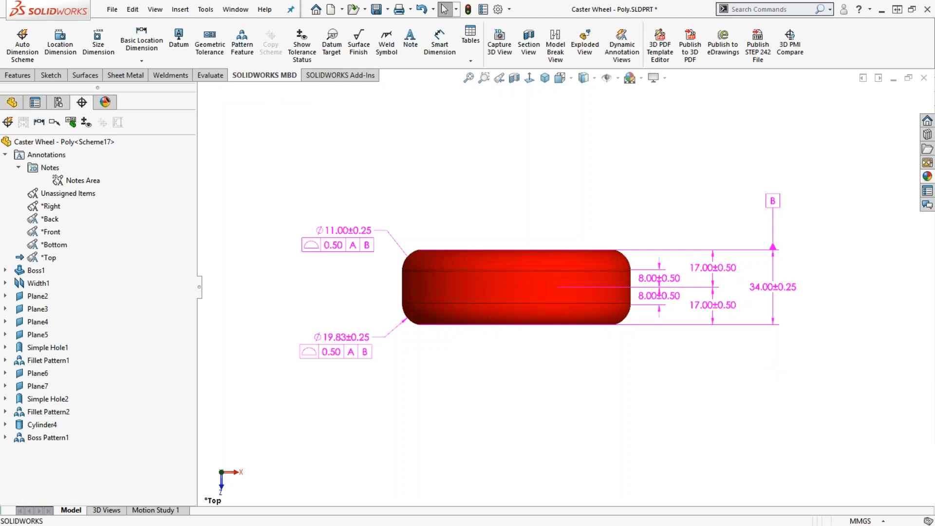
scroll(487, 283, "down", 2)
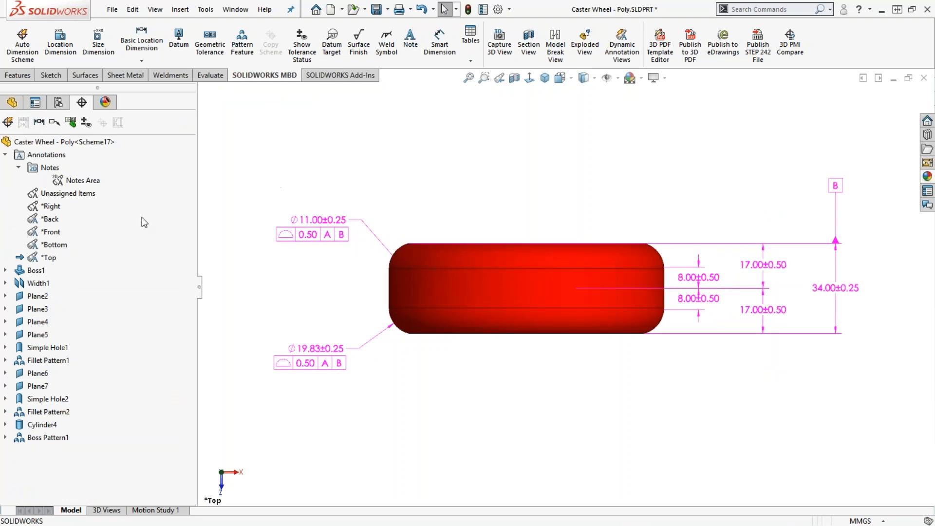
Activate and reorient to the Bottom, Front, Back and Right annotation views in turn to check which hold annotations, ending on Front.
right_click(44, 248)
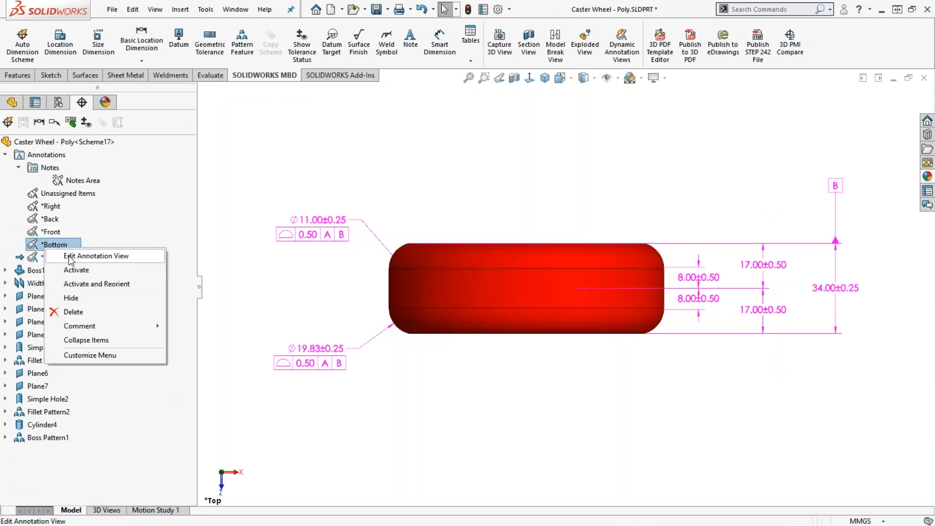
left_click(83, 285)
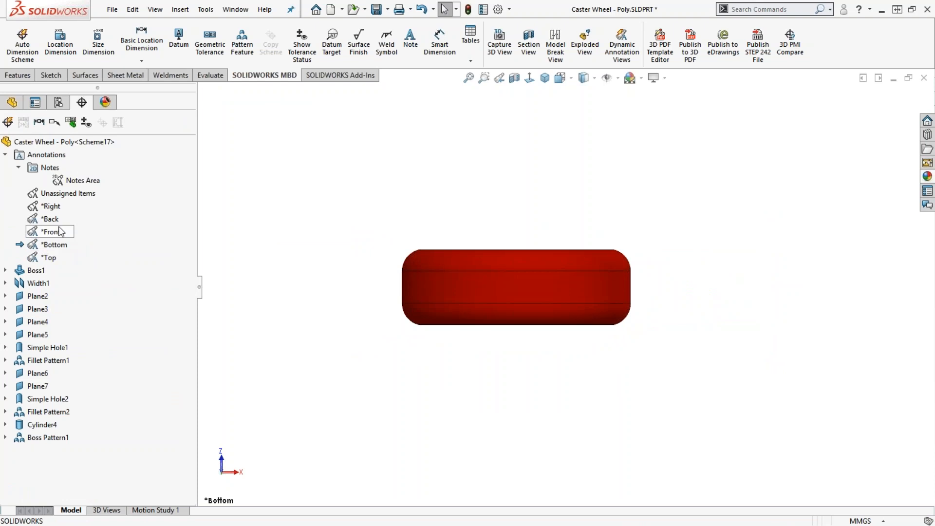
right_click(53, 232)
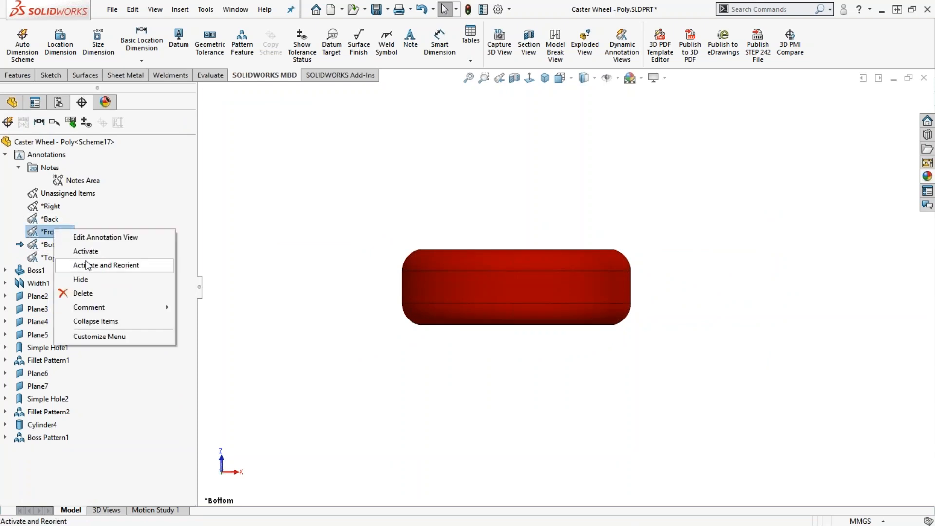
left_click(91, 271)
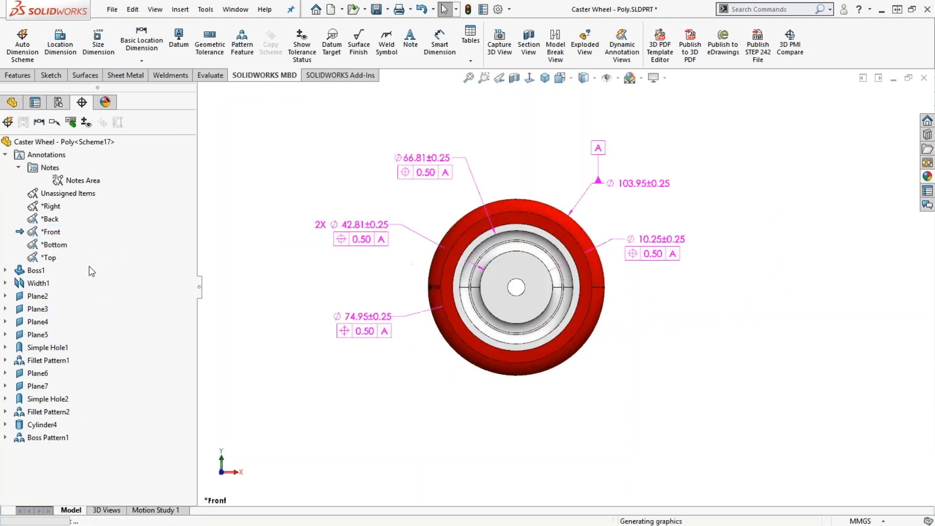
right_click(53, 221)
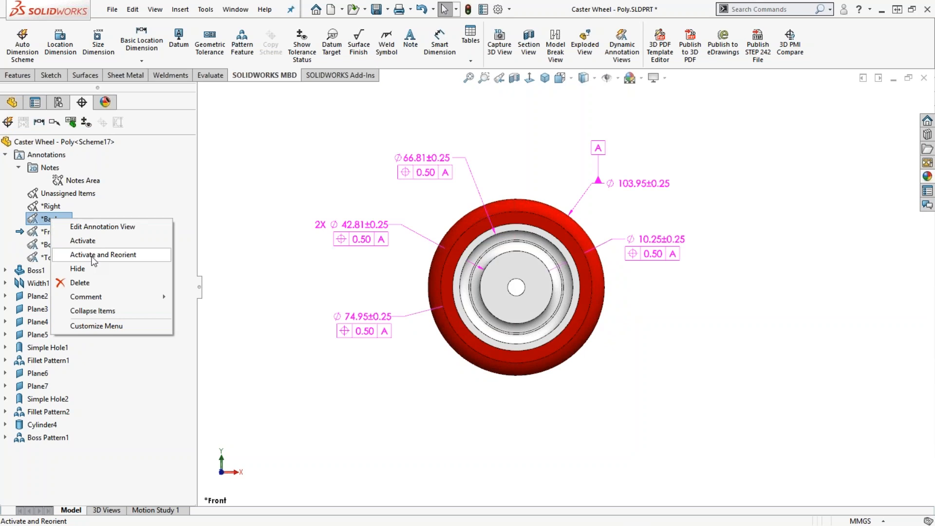
left_click(94, 262)
right_click(50, 207)
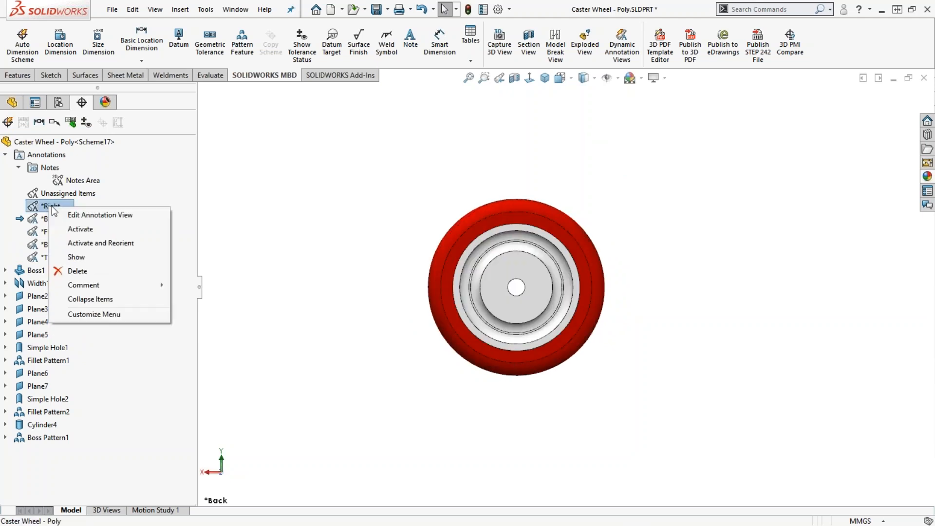
left_click(96, 246)
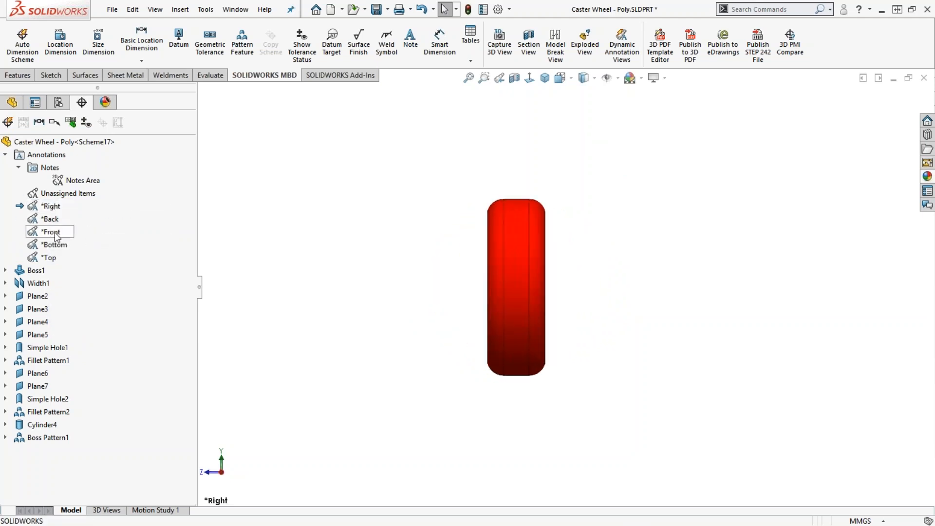
right_click(54, 232)
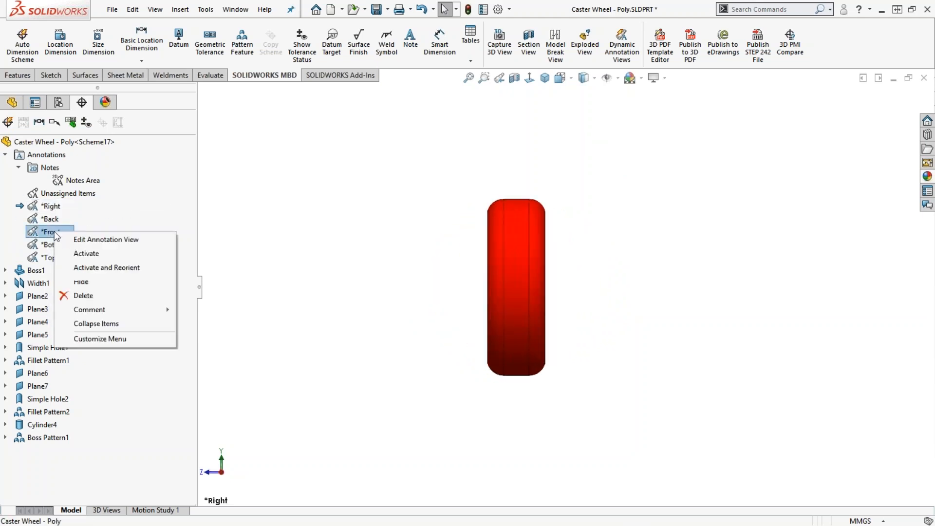
left_click(93, 266)
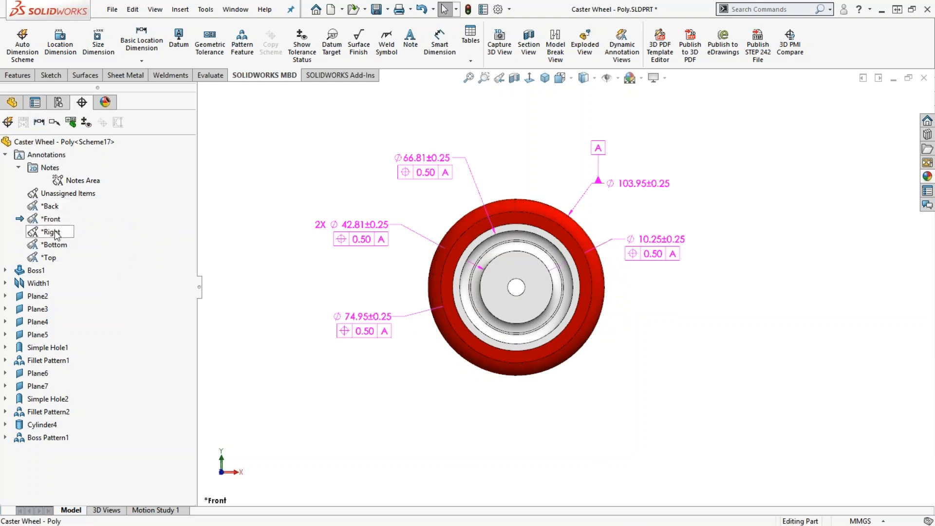
right_click(51, 257)
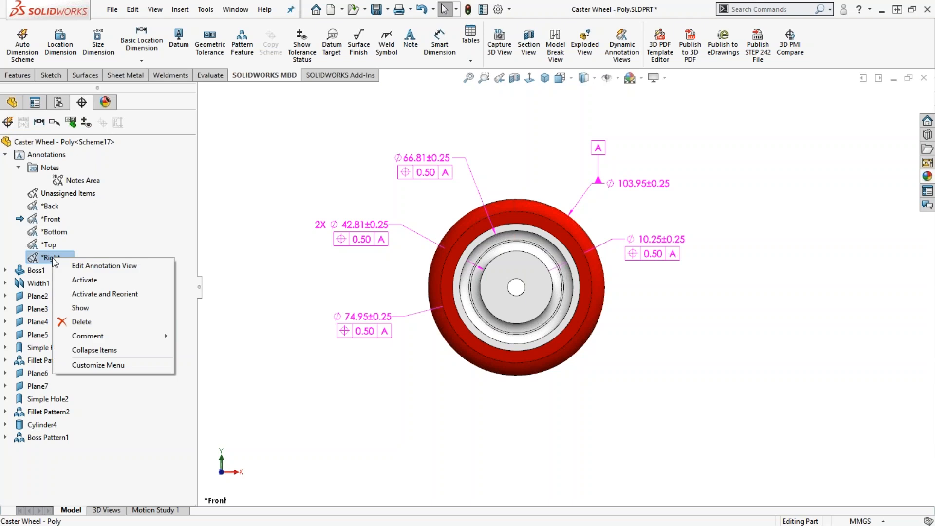
left_click(96, 294)
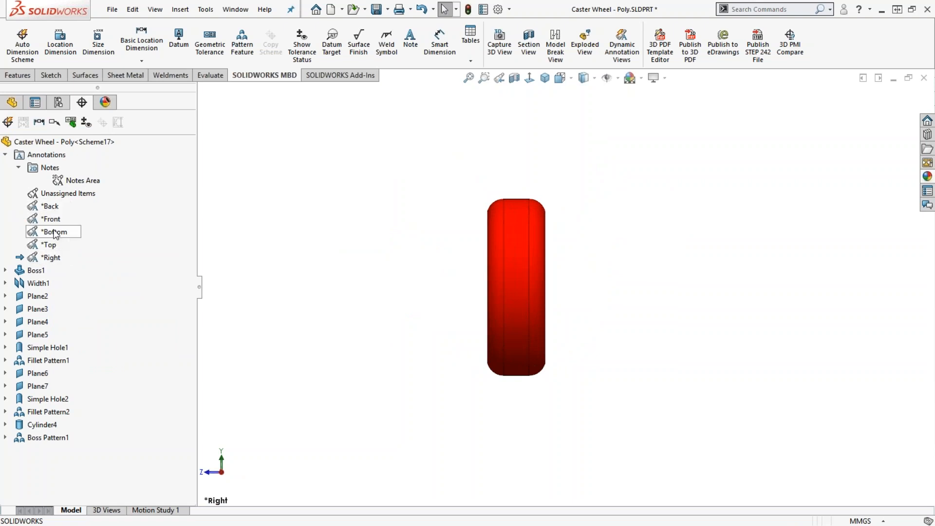
right_click(56, 222)
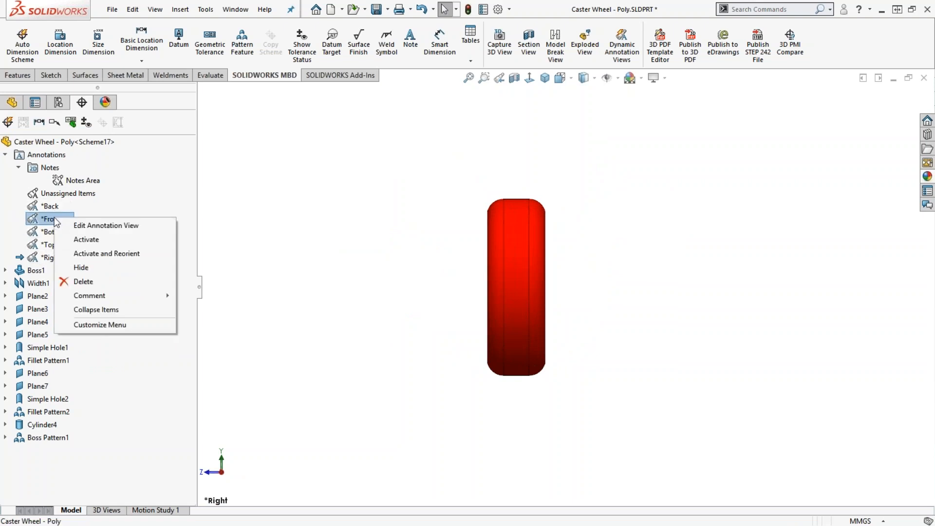
left_click(95, 255)
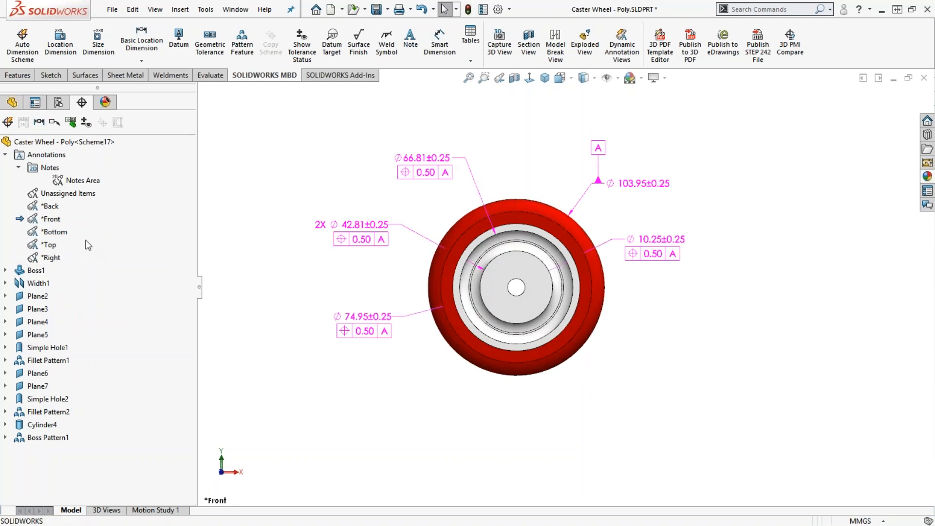
Delete the Bottom and Right annotation views.
right_click(72, 235)
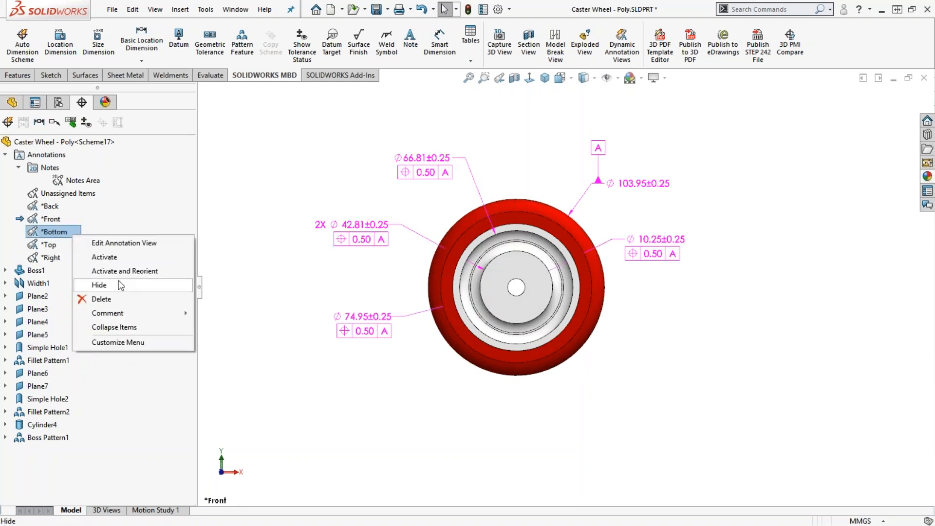
left_click(116, 304)
left_click(382, 155)
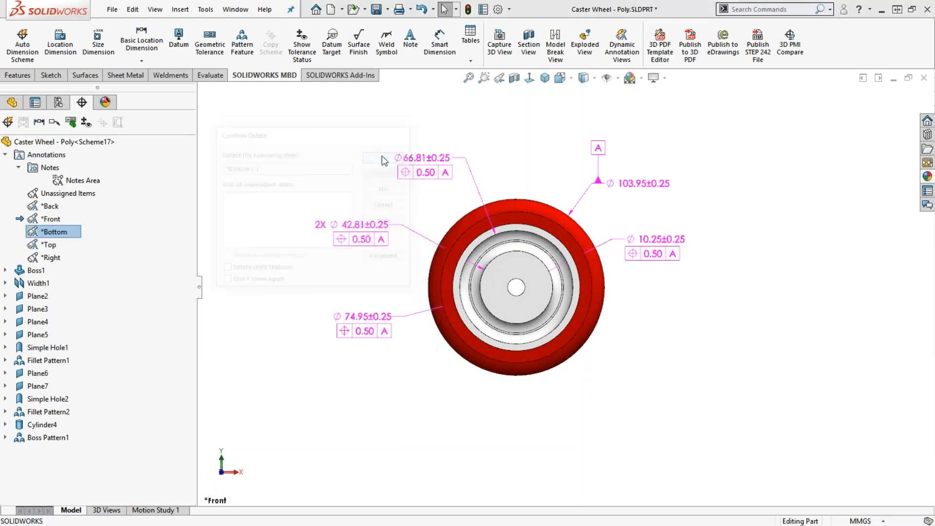
right_click(59, 247)
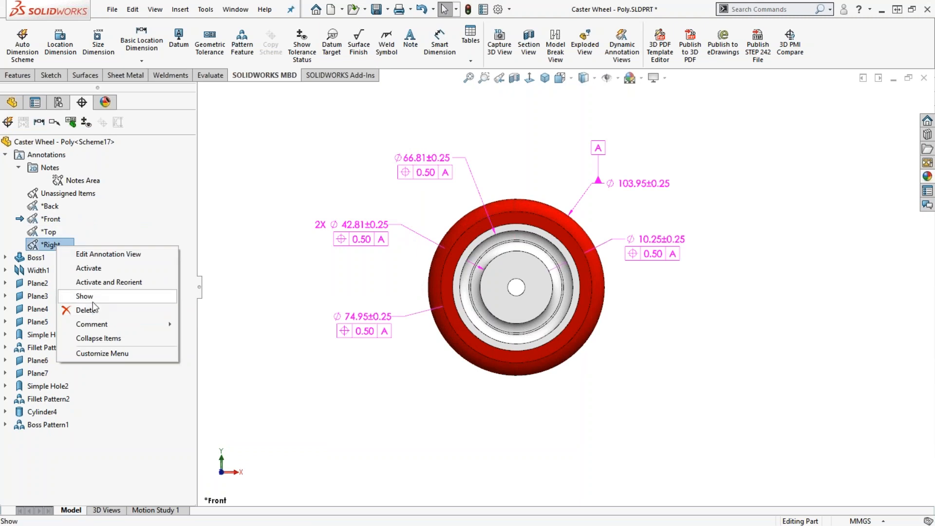
left_click(78, 310)
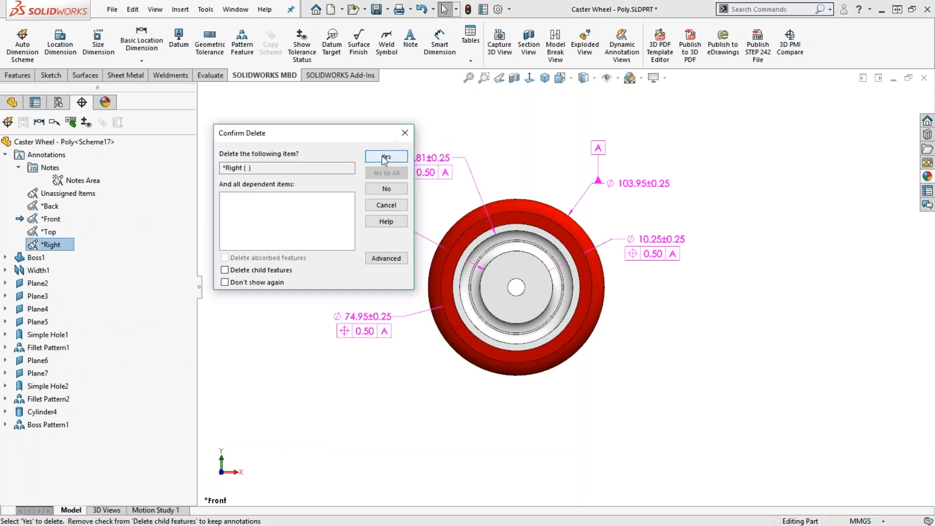
left_click(383, 156)
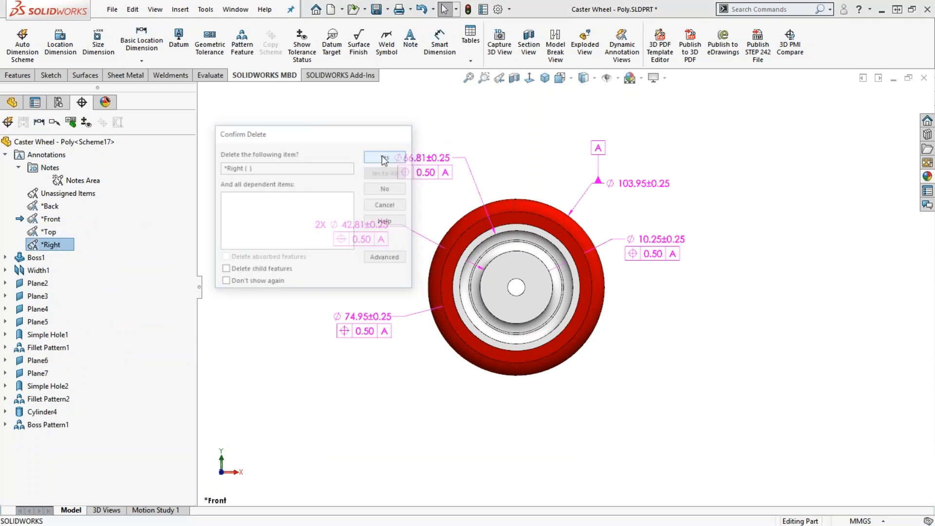
Check the Back annotation view for annotations, reactivate and reorient to Front, and delete the Back view.
right_click(53, 206)
left_click(102, 242)
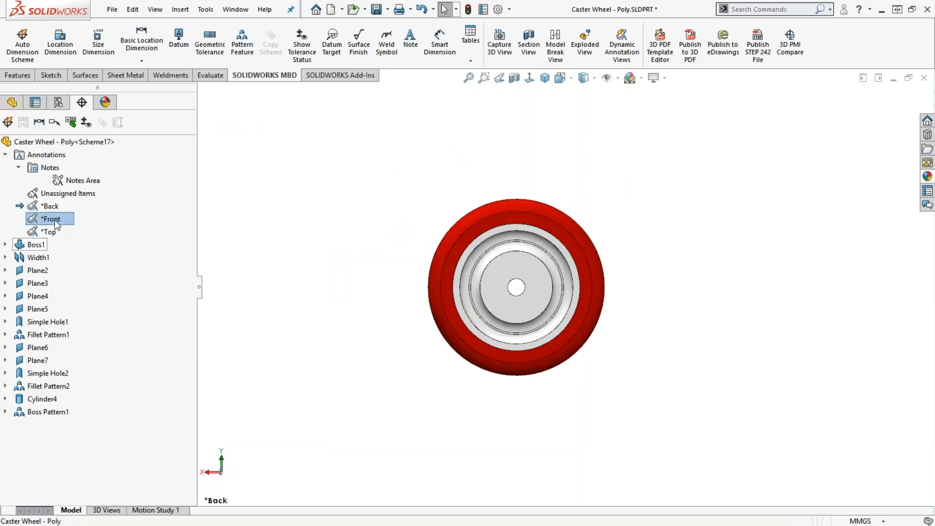
right_click(55, 220)
left_click(100, 255)
right_click(57, 208)
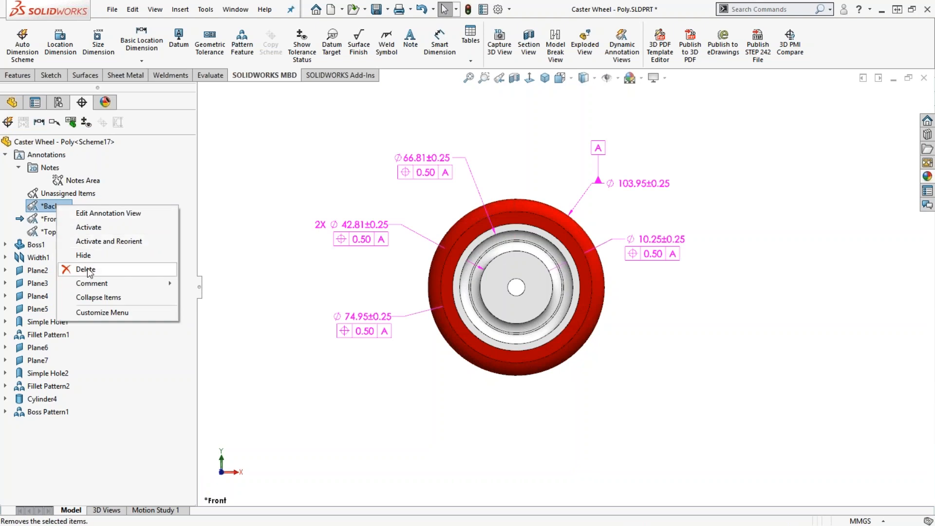
left_click(89, 272)
left_click(390, 156)
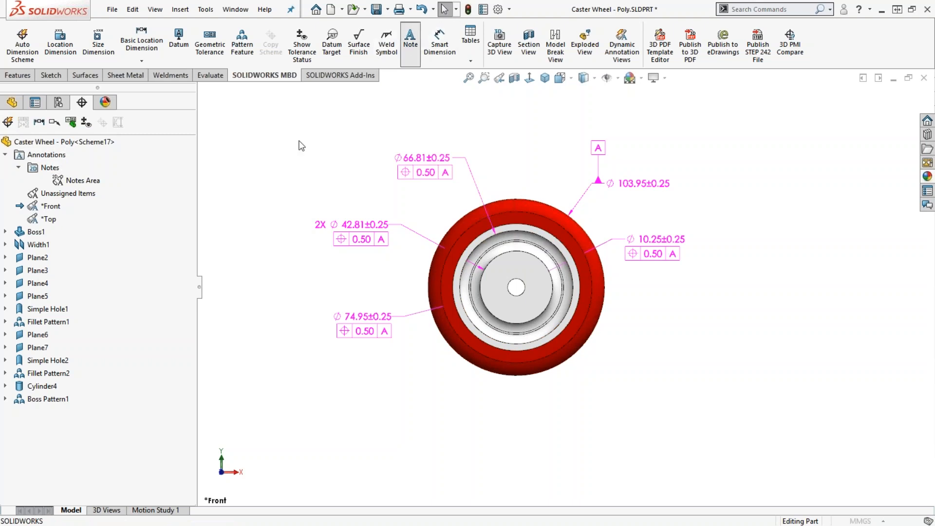
Add a text note reading "Note" in the empty area at the wheel's upper left.
left_click(411, 41)
left_click(266, 167)
type("Note")
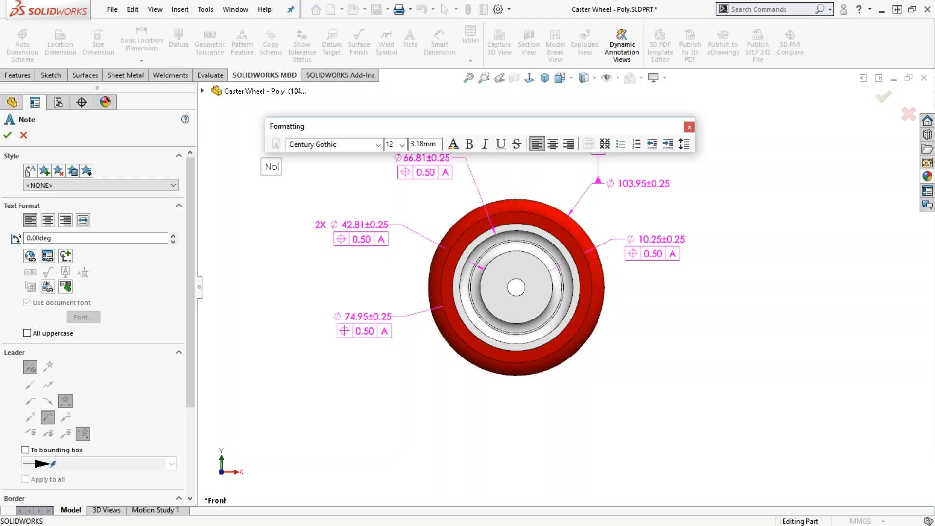
left_click(262, 249)
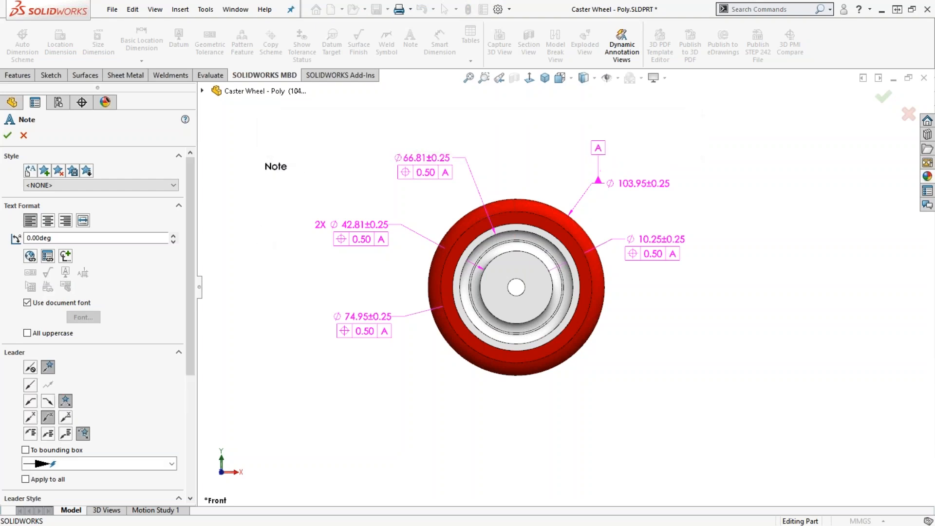
left_click(7, 136)
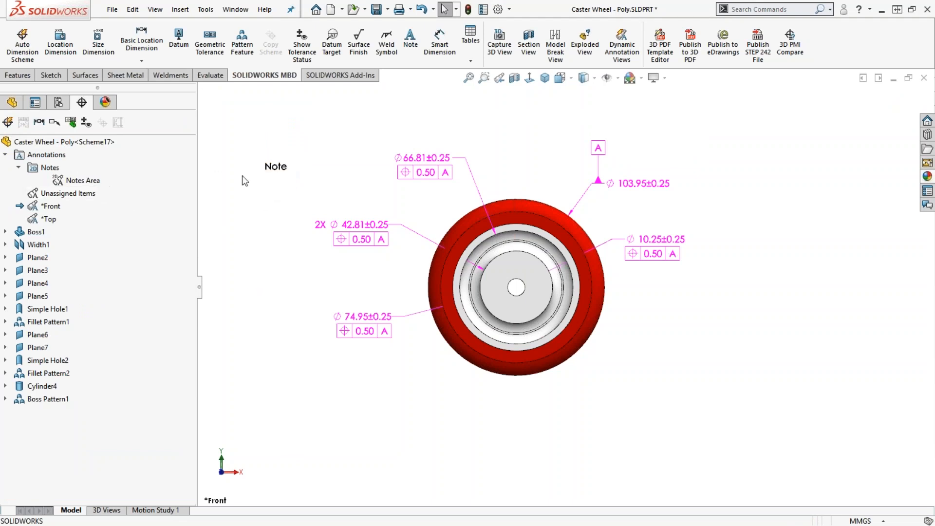
Reassign the note to the Notes Area and show that area while viewing the wheel at an angle.
left_click(273, 167)
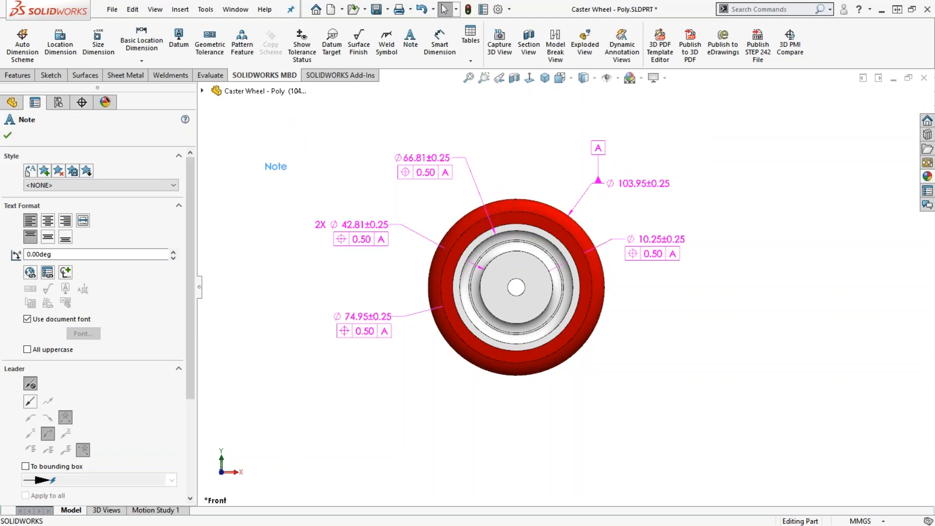
left_click(287, 177)
left_click(325, 206)
left_click(299, 183)
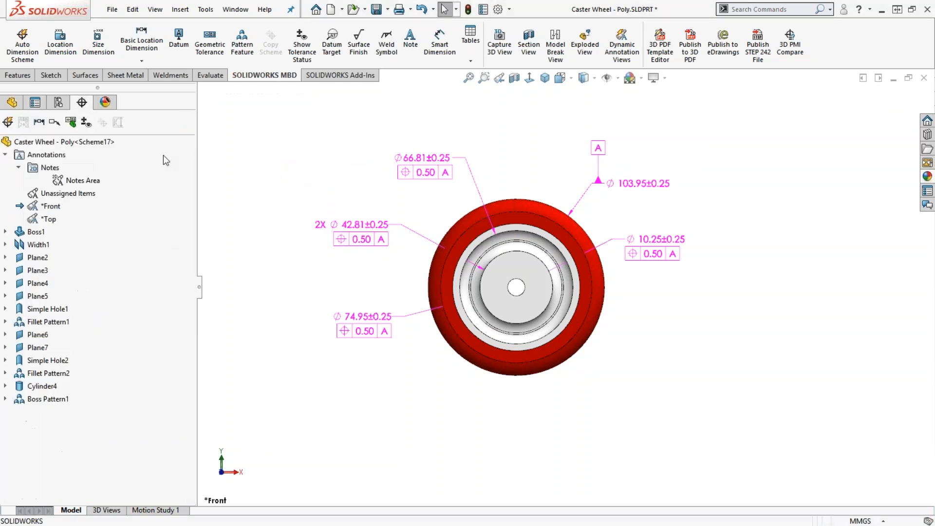
right_click(73, 184)
left_click(106, 223)
middle_click_drag(280, 271, 306, 324)
mouse_move(325, 332)
middle_mouse_down()
mouse_move(311, 229)
mouse_move(242, 247)
mouse_move(217, 336)
mouse_move(322, 338)
mouse_move(328, 298)
mouse_move(267, 328)
mouse_move(249, 361)
middle_mouse_up()
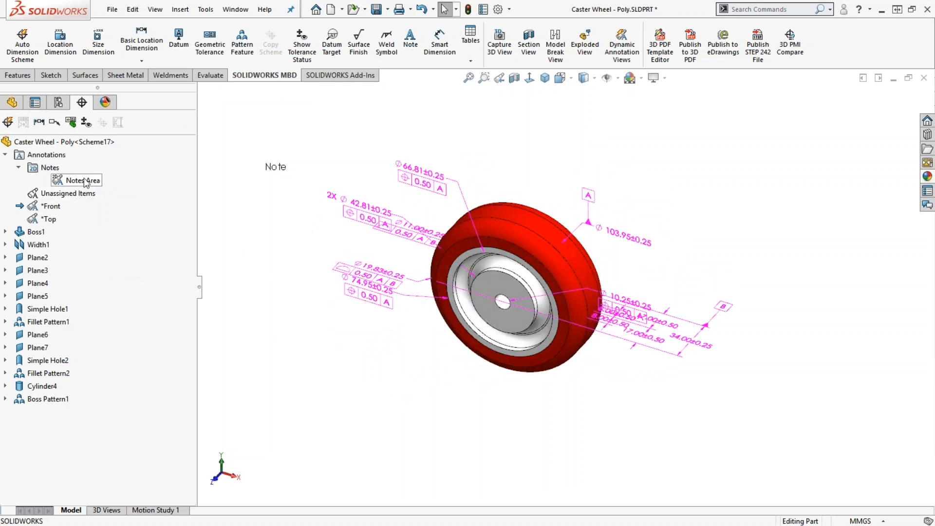
Delete the text note and hide the Notes Area.
left_click(280, 165)
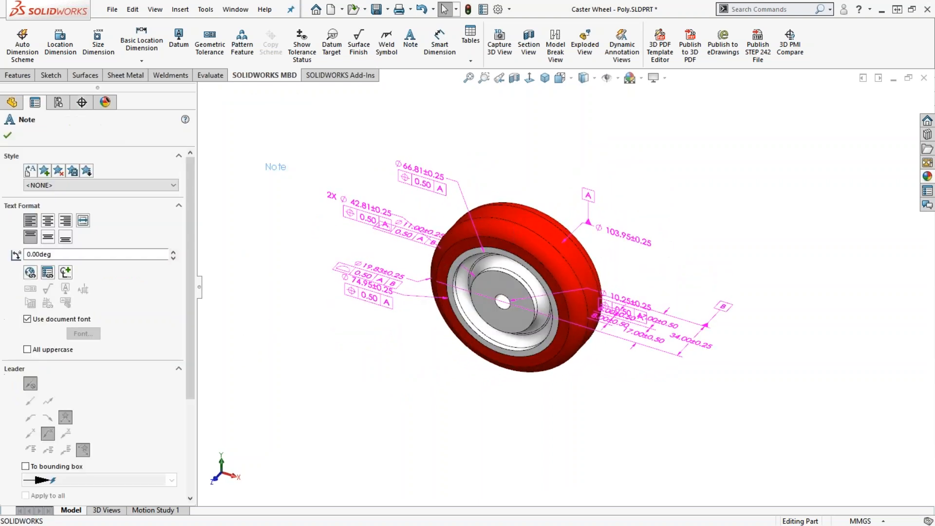
key("Escape")
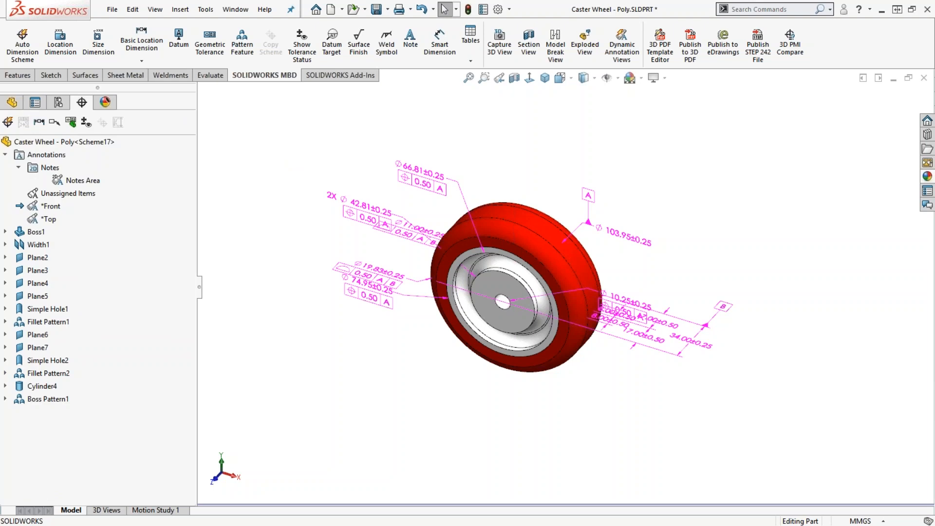
right_click(75, 180)
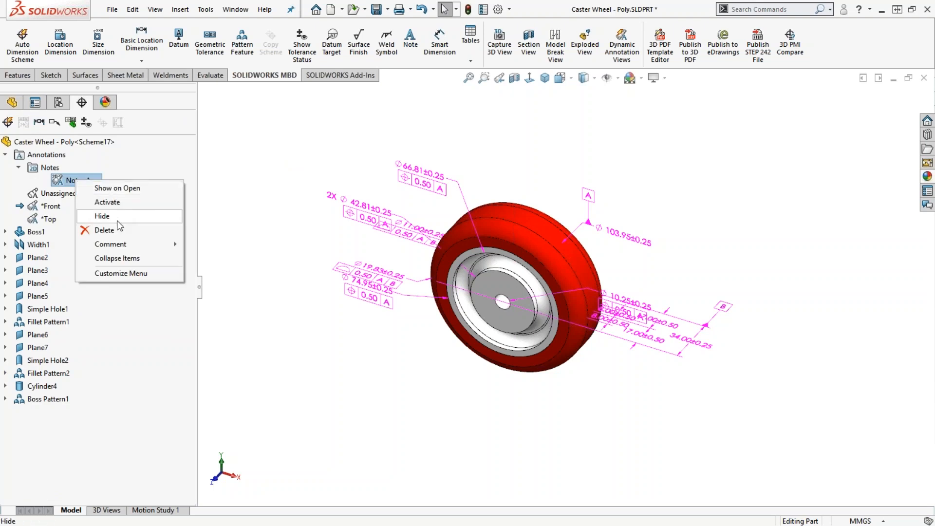
left_click(113, 216)
right_click(72, 192)
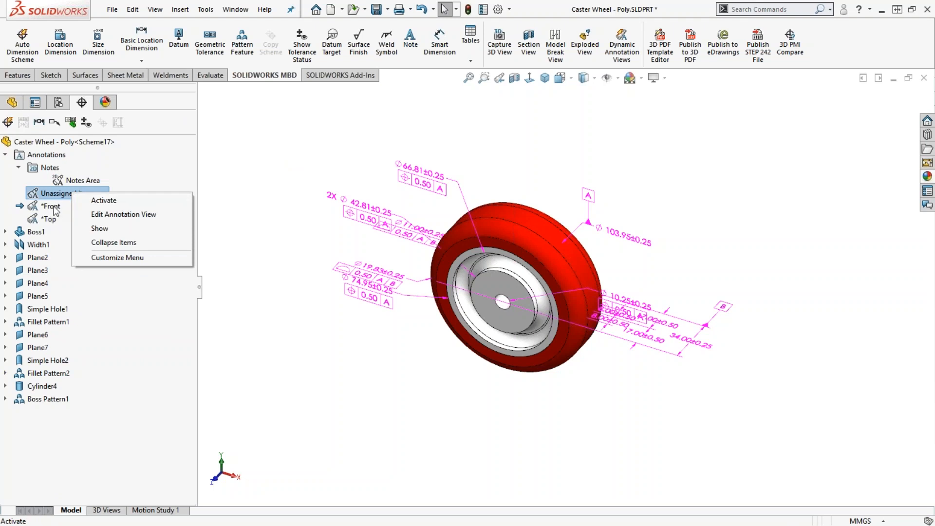
left_click(222, 154)
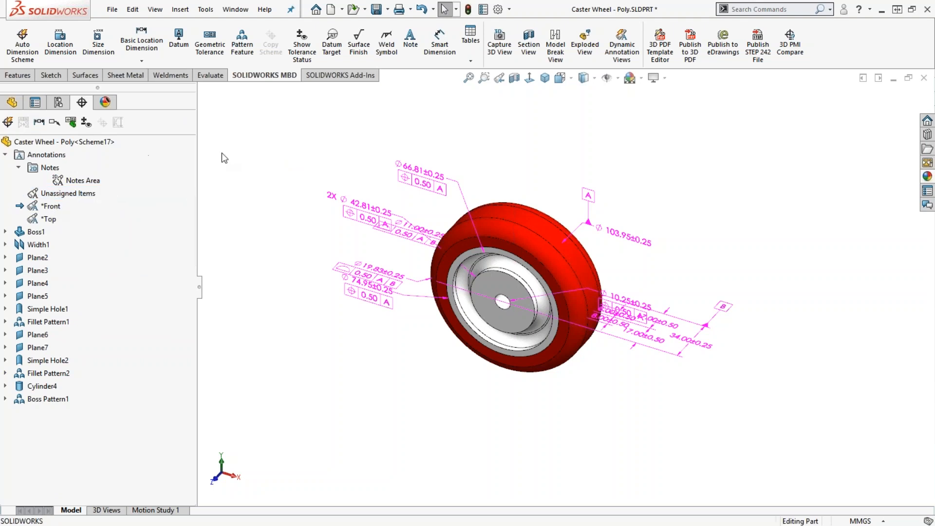
Activate the Unassigned Items annotation view and save the part.
right_click(57, 194)
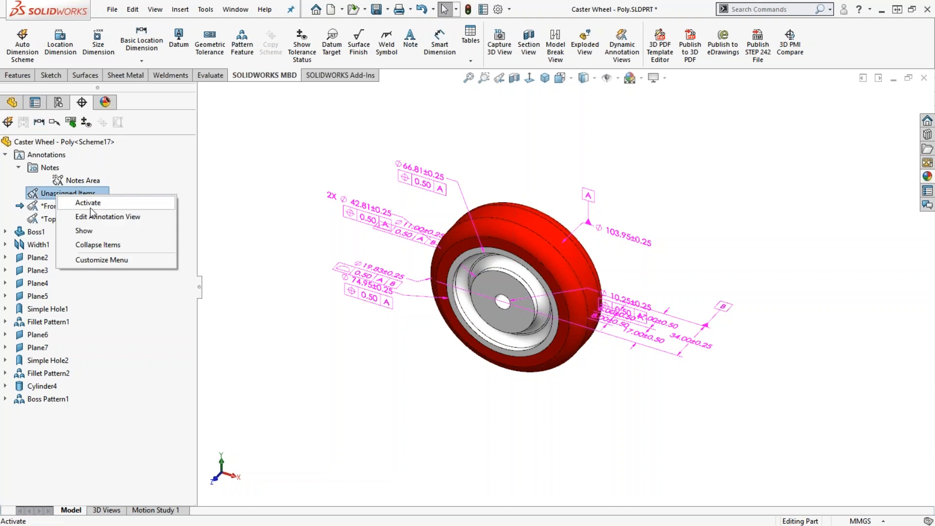
left_click(88, 202)
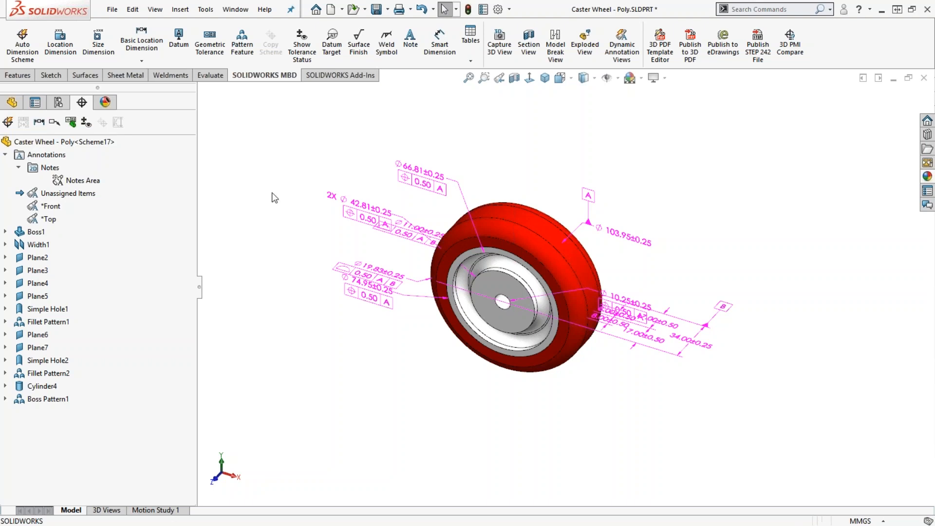
left_click(375, 17)
Activate the 92mm DIA configuration and check whether it has a dimension scheme.
left_click(58, 102)
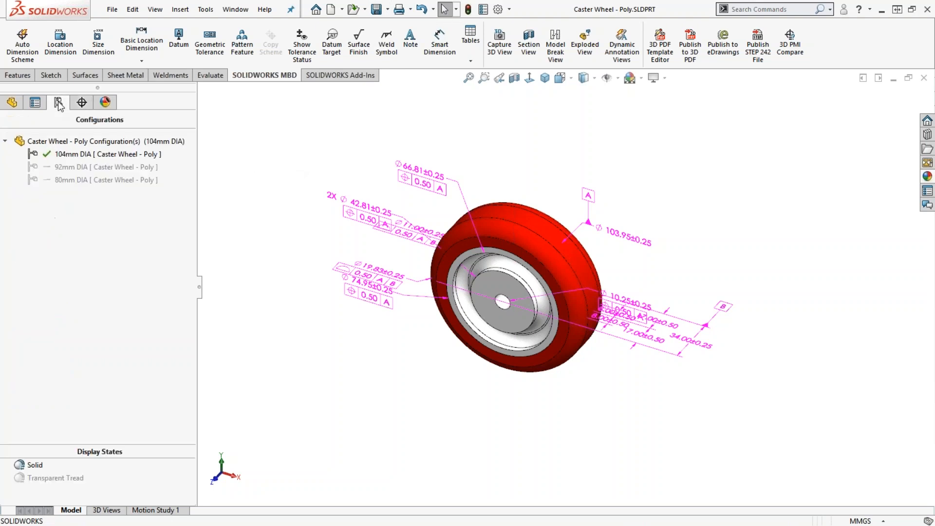
double_click(66, 167)
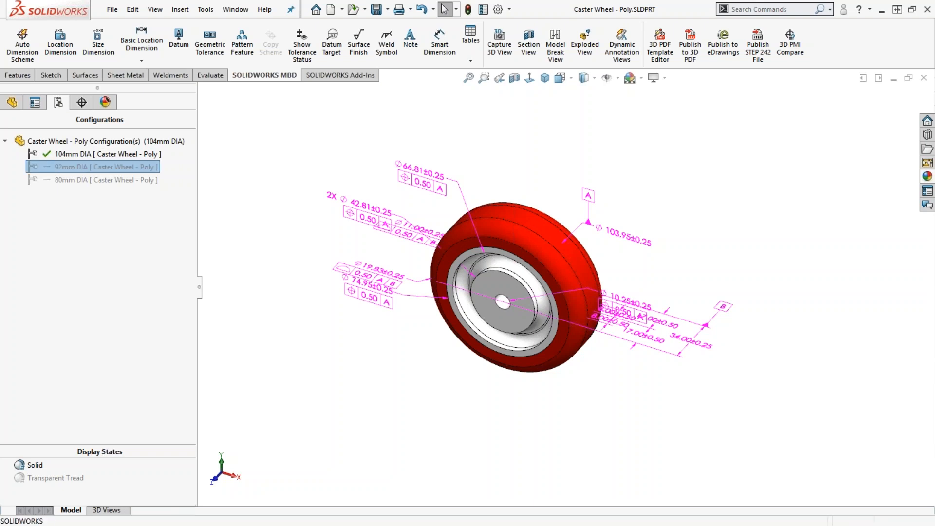
left_click(82, 103)
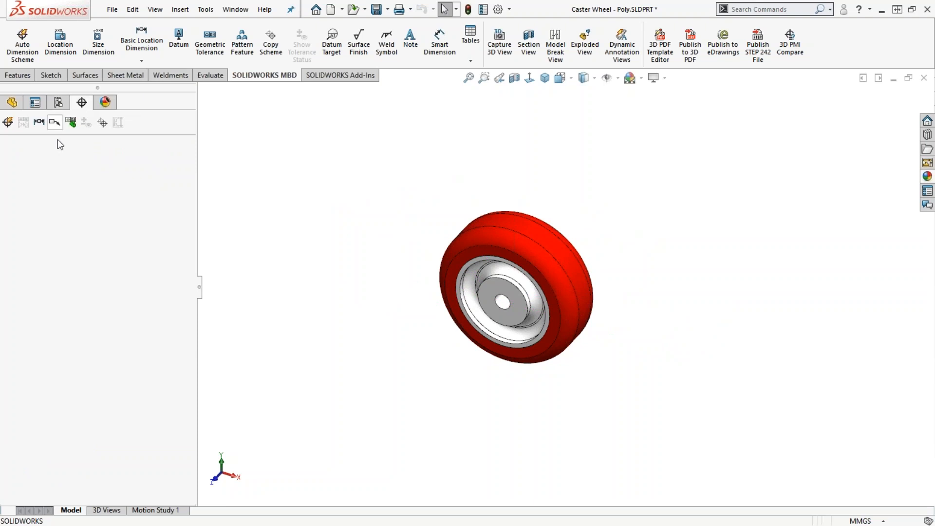
View the 80mm DIA configuration for comparison and return to the 92mm DIA configuration.
left_click(58, 103)
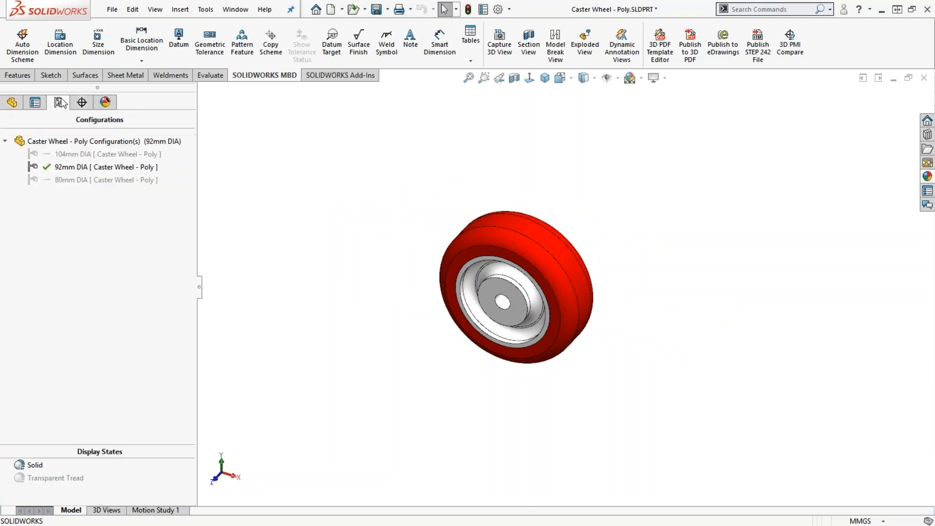
left_click(80, 180)
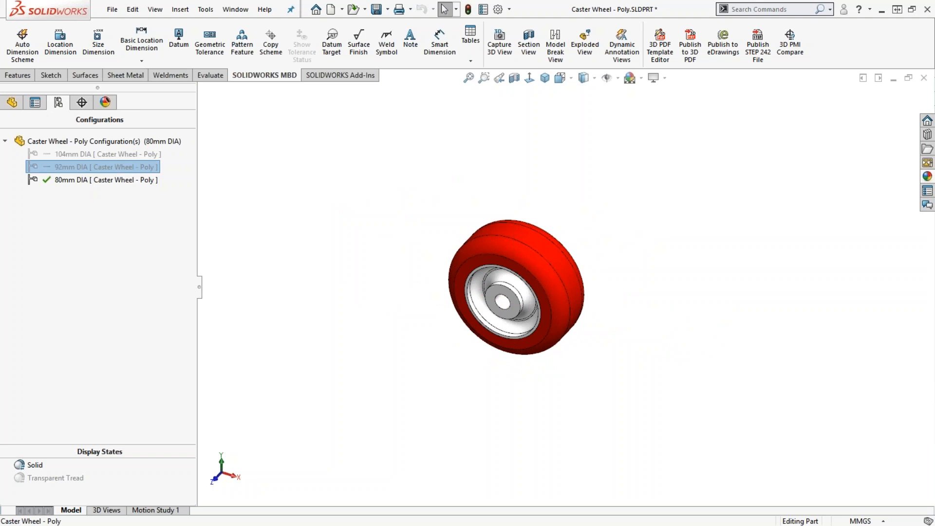
double_click(84, 169)
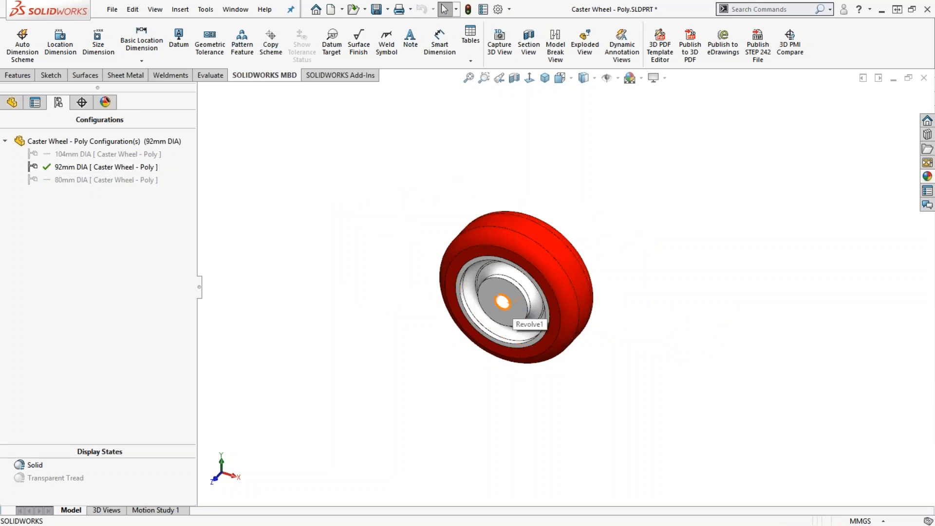
scroll(504, 300, "down", 3)
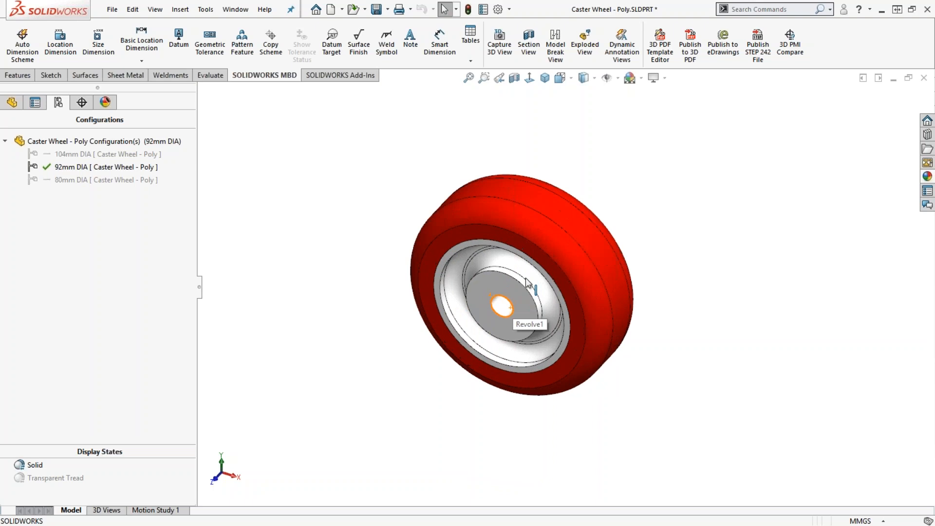
Copy the tolerance scheme from the 104mm DIA configuration into 92mm DIA, naming it Scheme 2.
left_click(84, 104)
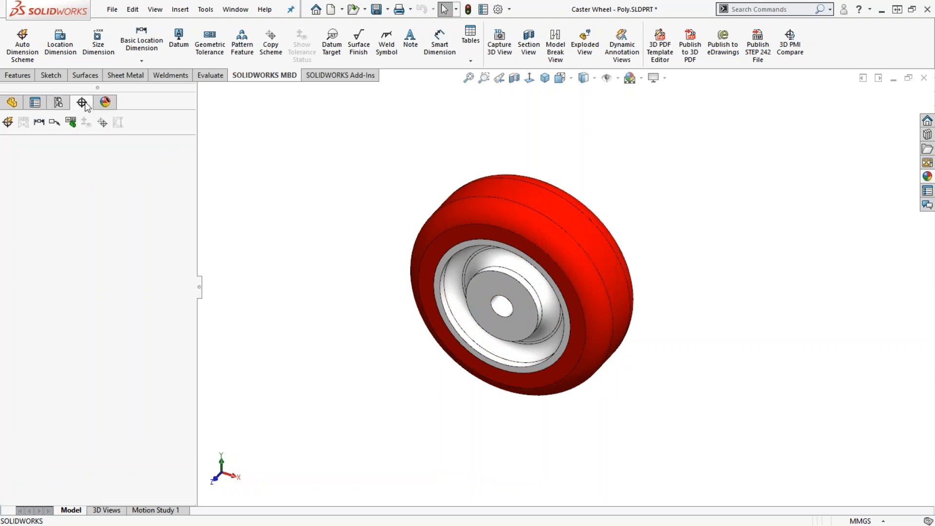
left_click(102, 123)
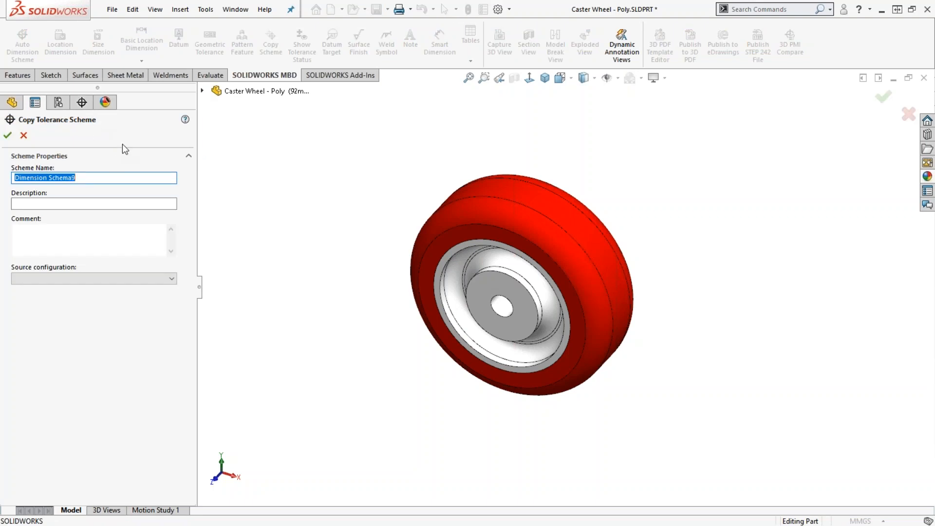
type("Scheme 2")
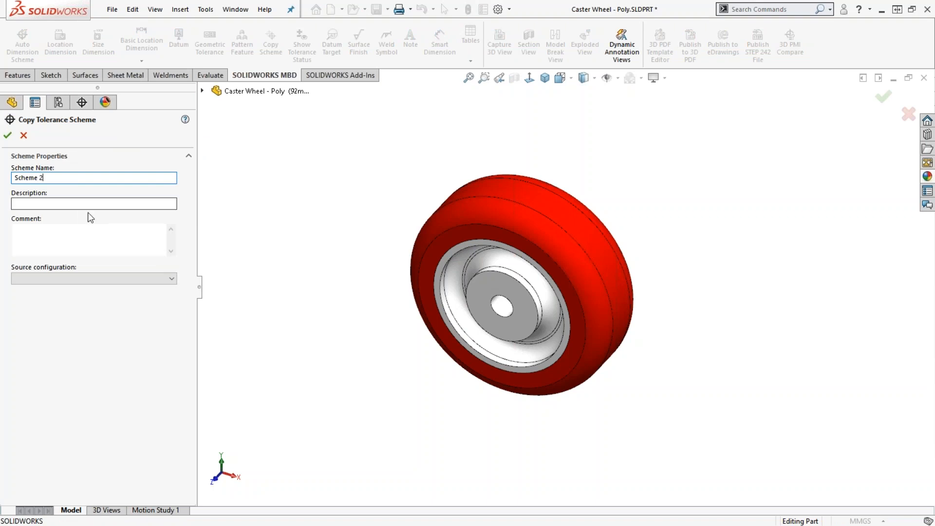
left_click(140, 281)
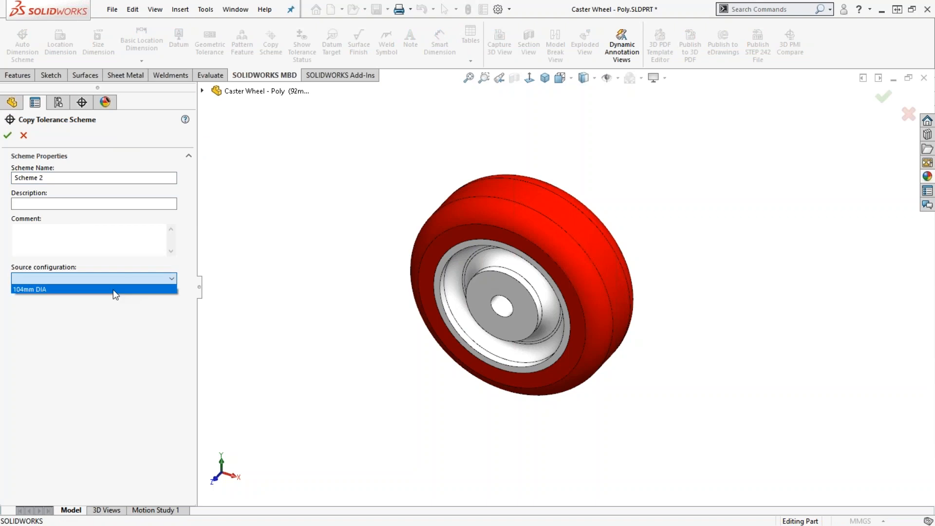
left_click(113, 290)
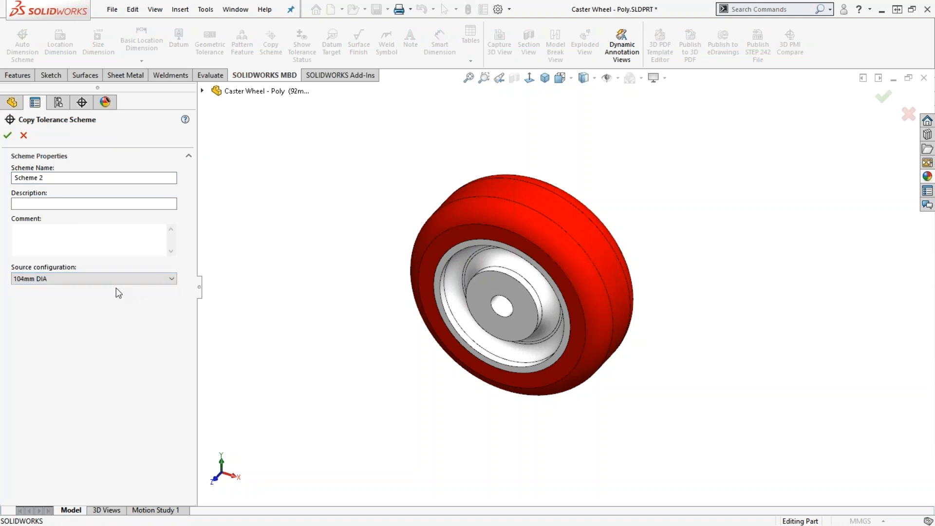
left_click(8, 137)
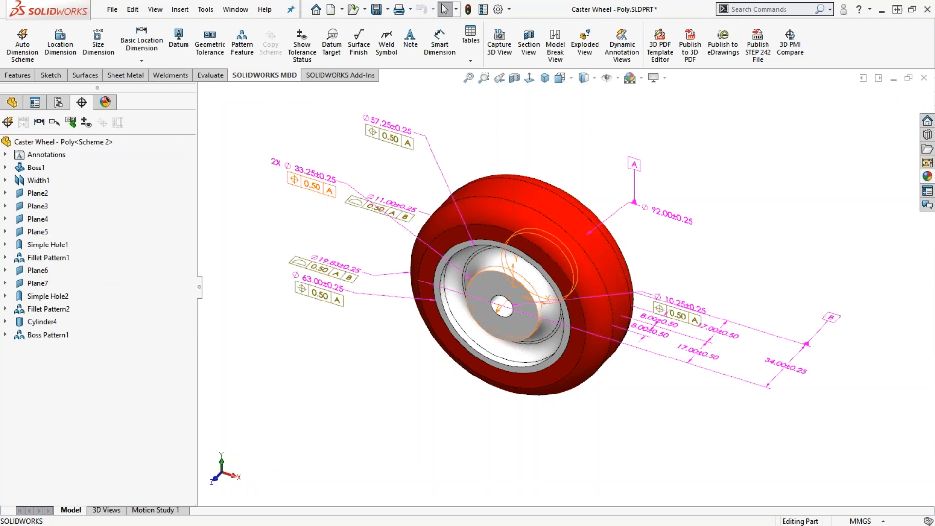
Examine the copied position tolerance frames on the 57.25 mm and 2X 33.25 mm diameters.
left_click(389, 145)
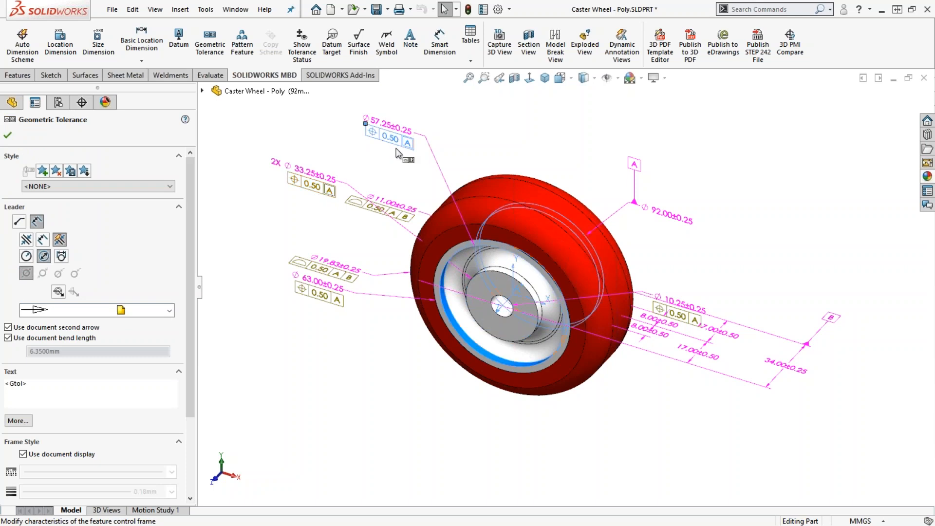
left_click(292, 188)
left_click(258, 228)
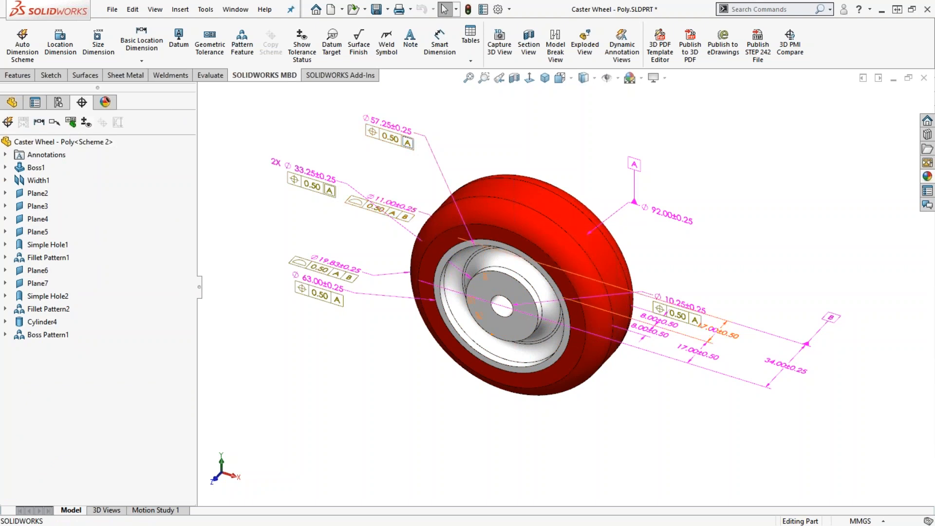
left_click(399, 150)
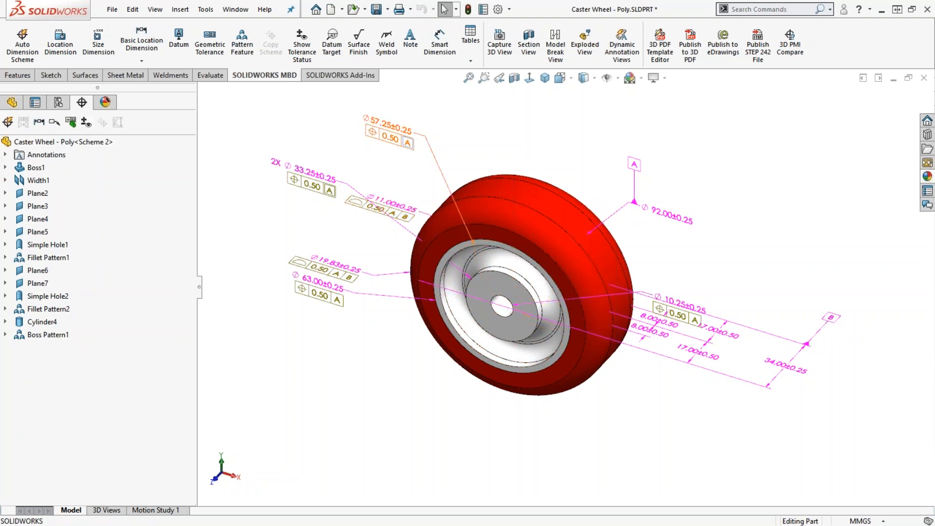
Delete the copied frame on the 57.25 mm diameter and recreate it as a 0.50 position tolerance with primary datum A.
left_click(390, 141)
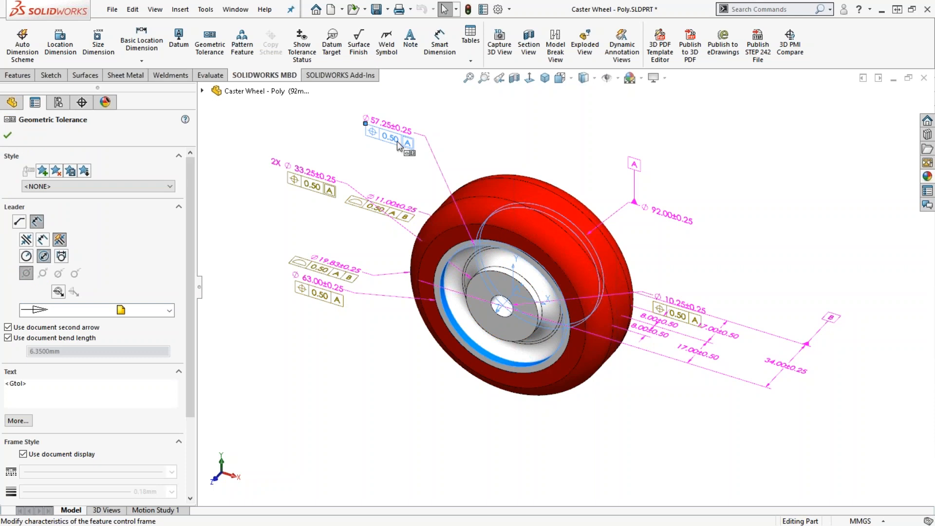
left_click(404, 156)
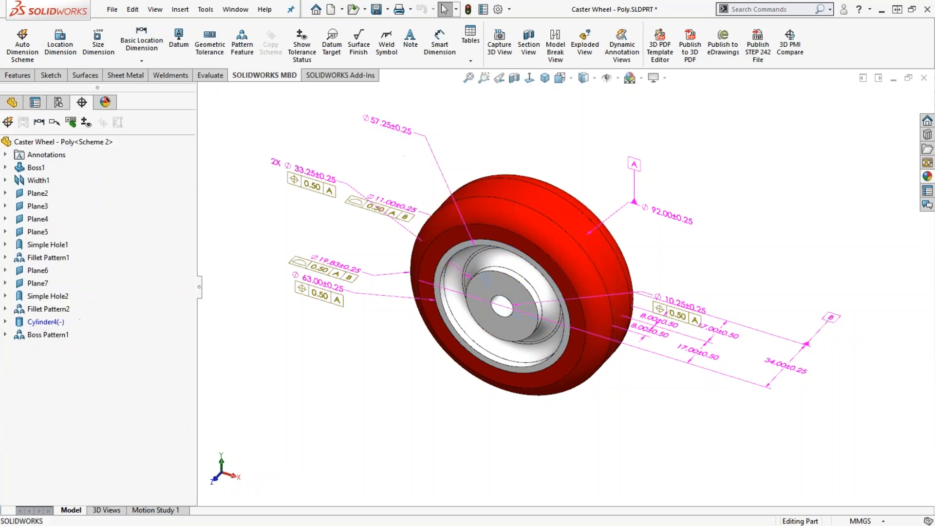
left_click(392, 126)
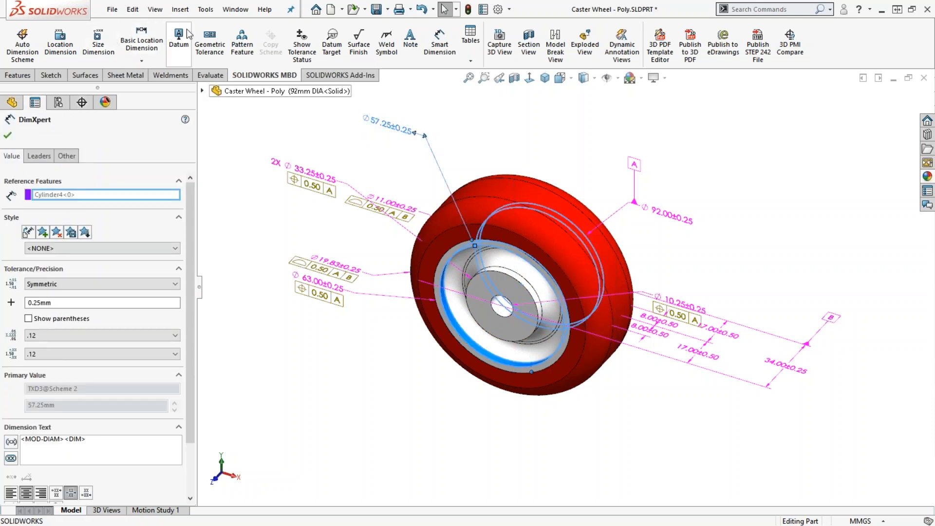
left_click(207, 43)
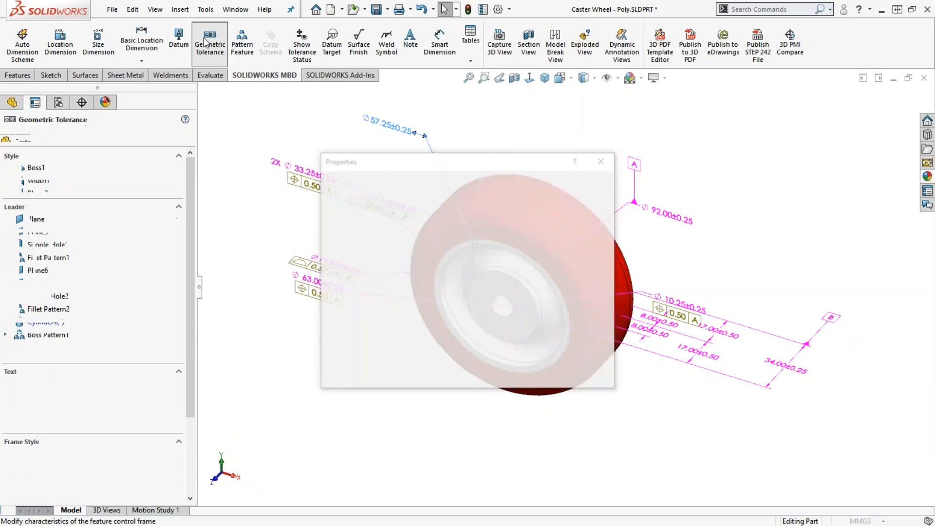
left_click(371, 240)
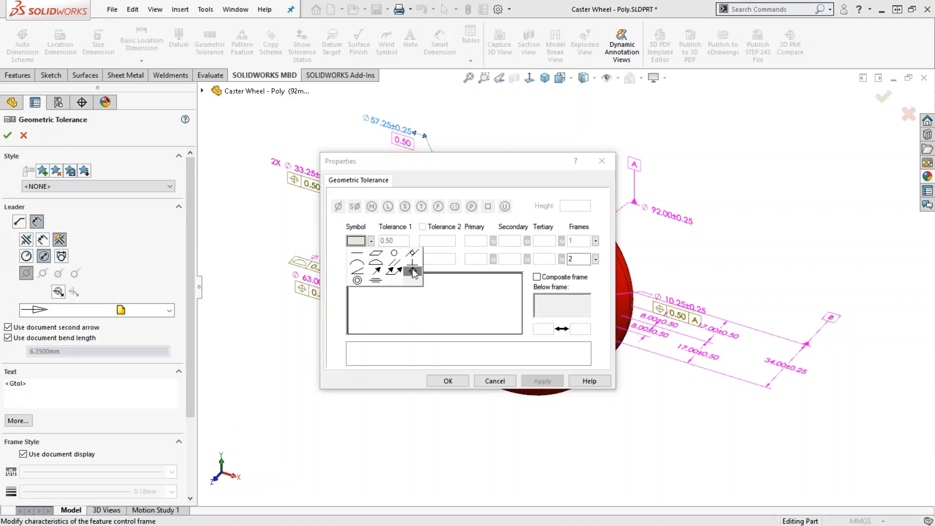
left_click(414, 272)
left_click(482, 241)
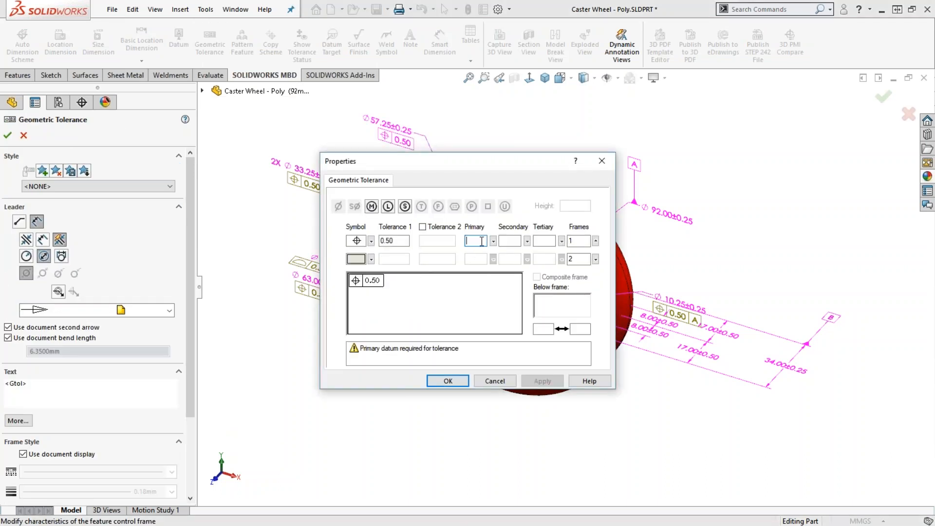
type("A")
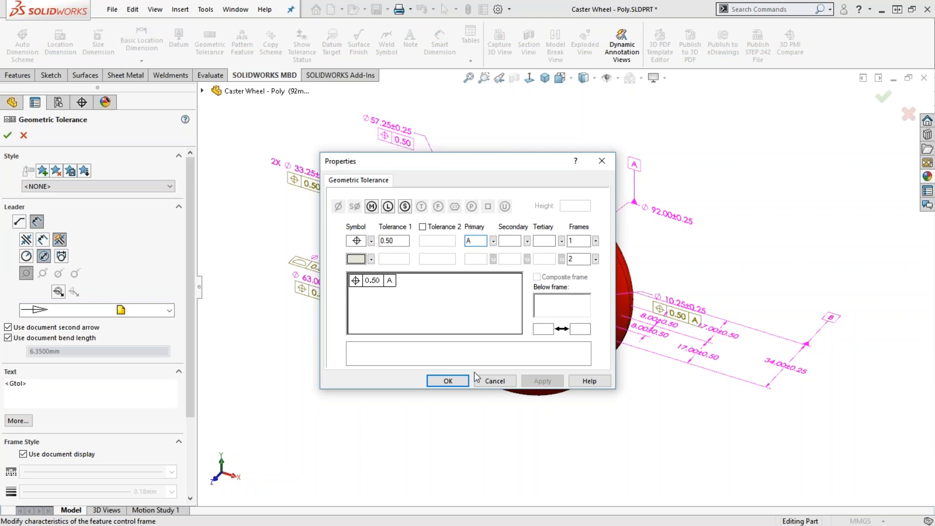
left_click(448, 381)
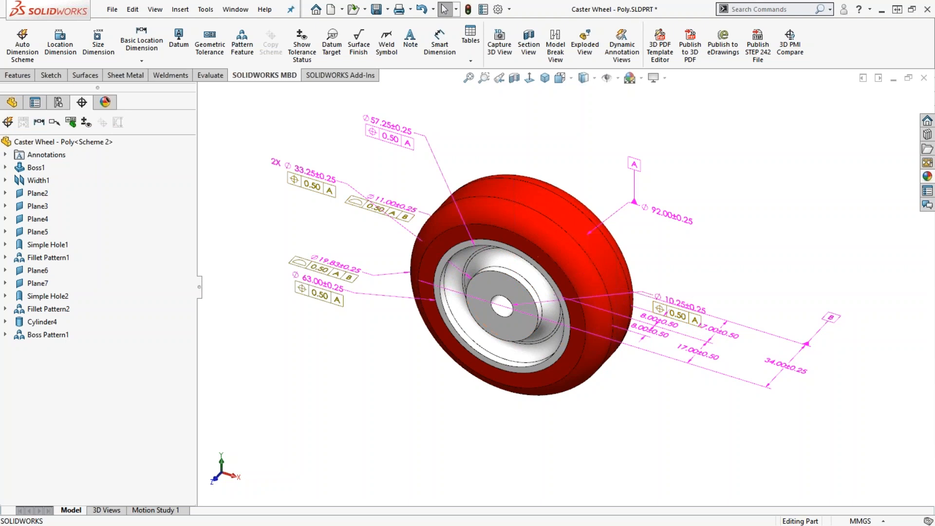
Examine the commands and properties available for the position tolerance frame on the 2X 33.25 mm diameter.
right_click(320, 193)
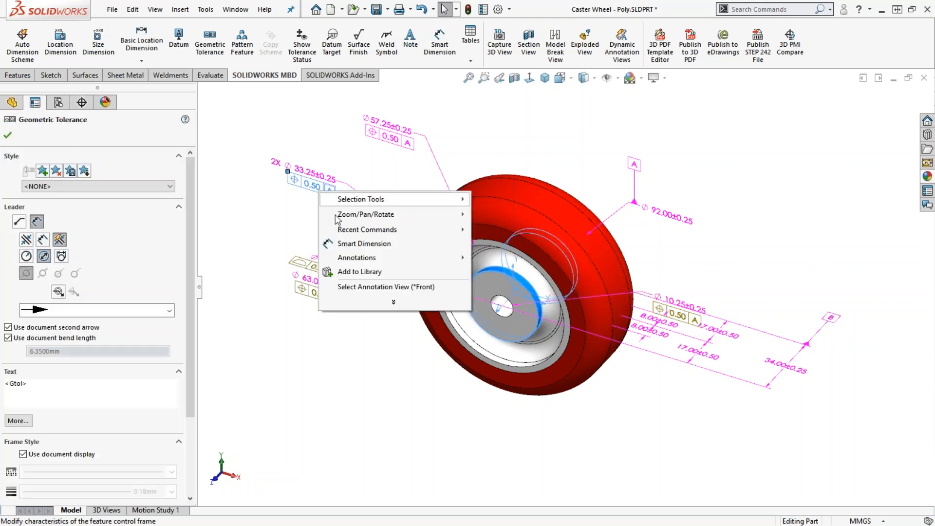
mouse_move(394, 303)
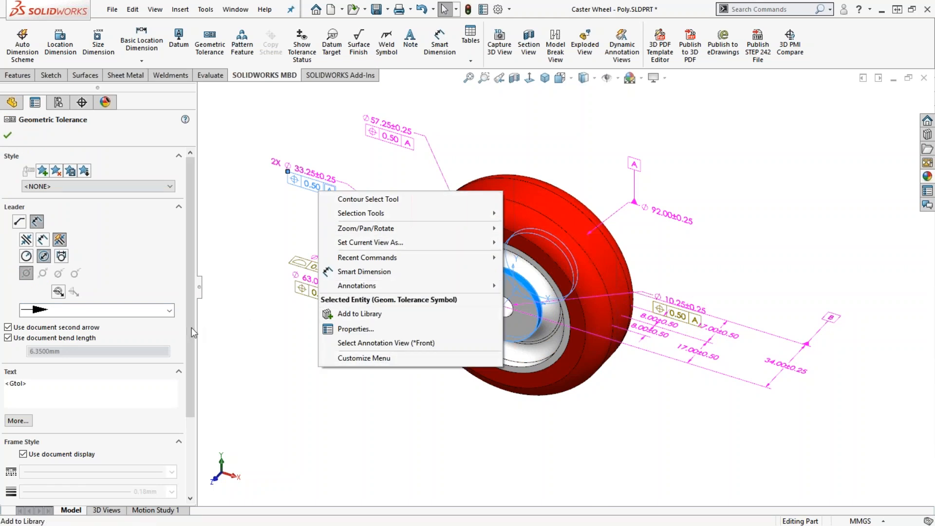
left_click(223, 372)
left_click(316, 194)
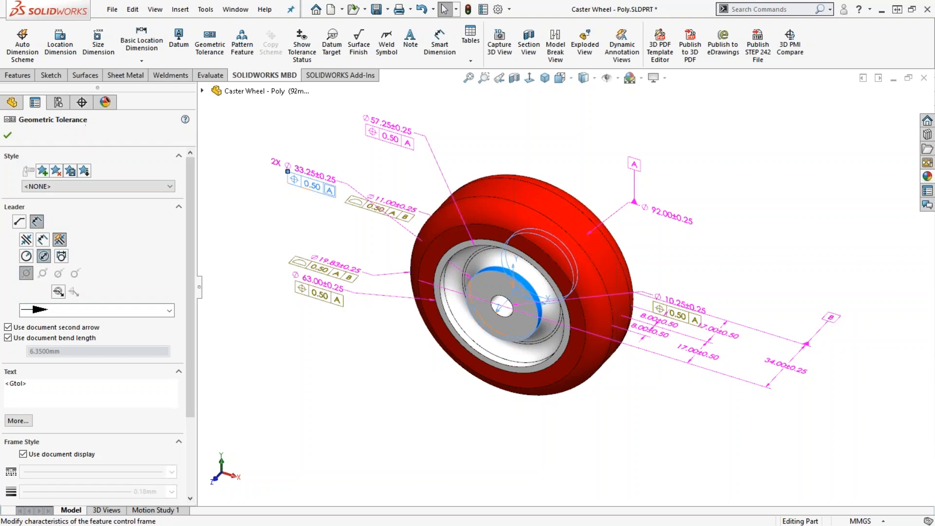
mouse_move(190, 216)
left_mouse_down()
mouse_move(195, 353)
mouse_move(191, 204)
left_mouse_up()
left_click(7, 136)
left_click(268, 220)
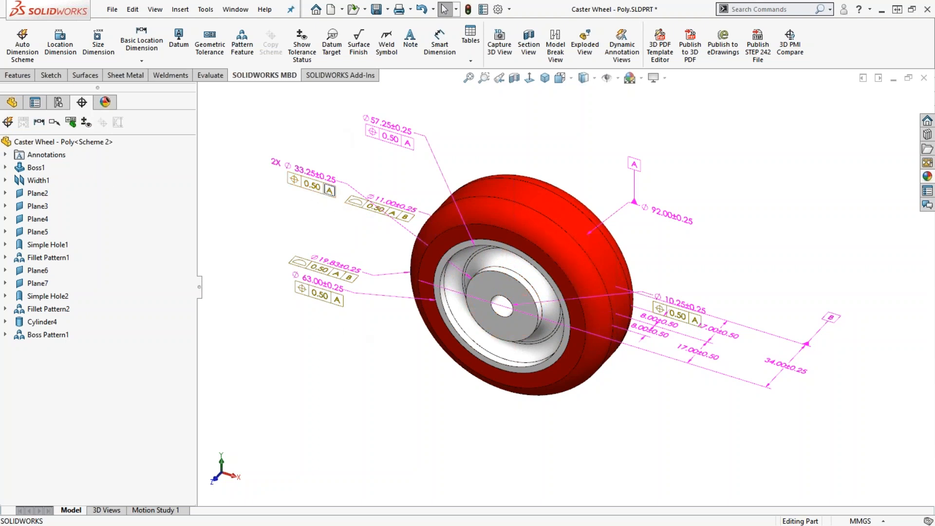
Show the list of the part's configurations.
left_click(57, 102)
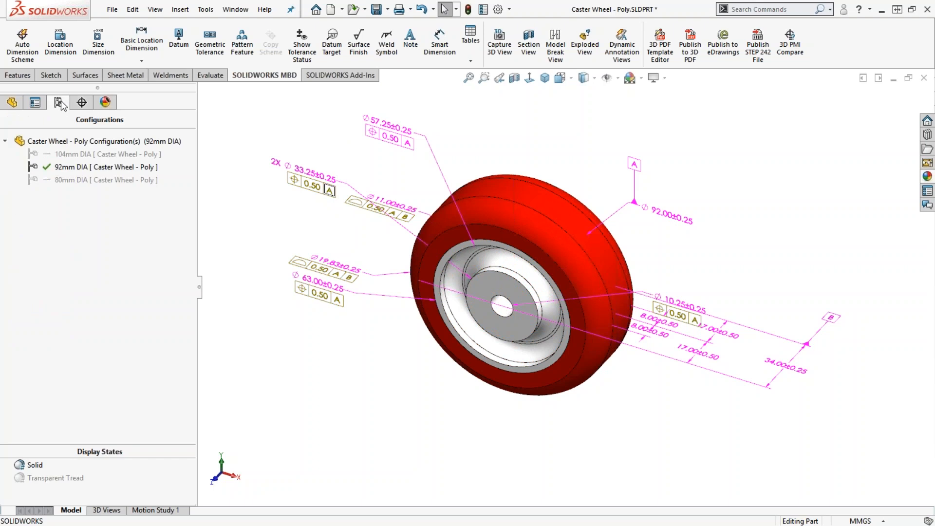
Activate the 80mm DIA configuration and copy the tolerance scheme from 104mm DIA under the name "Scheme 3".
double_click(66, 181)
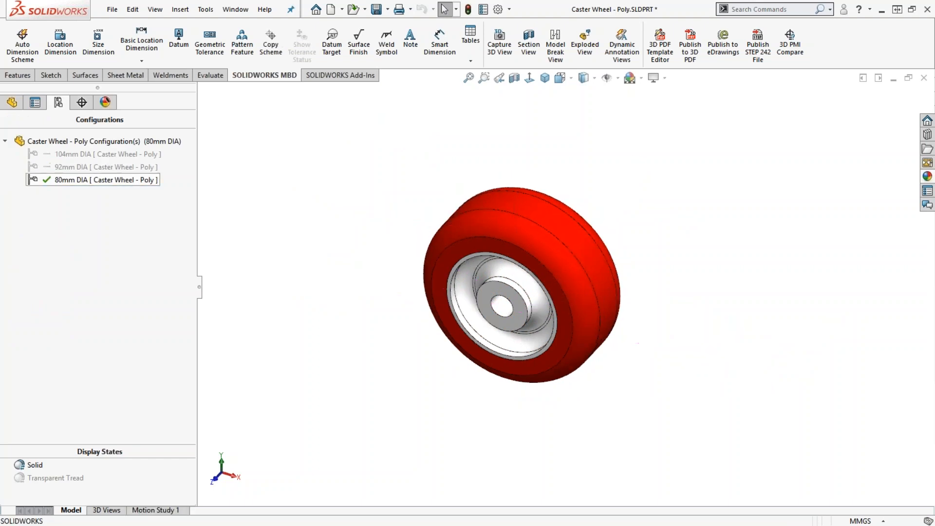
left_click(81, 103)
left_click(102, 124)
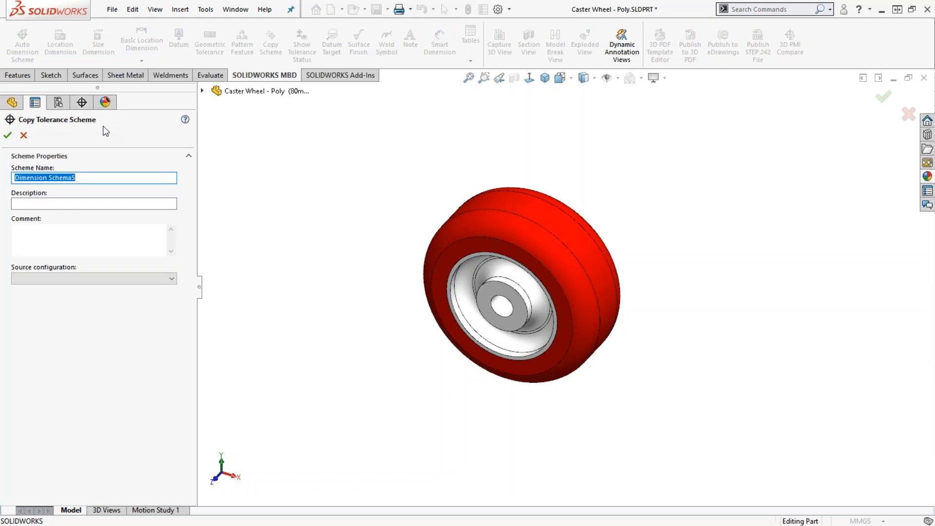
type("Scheme 3")
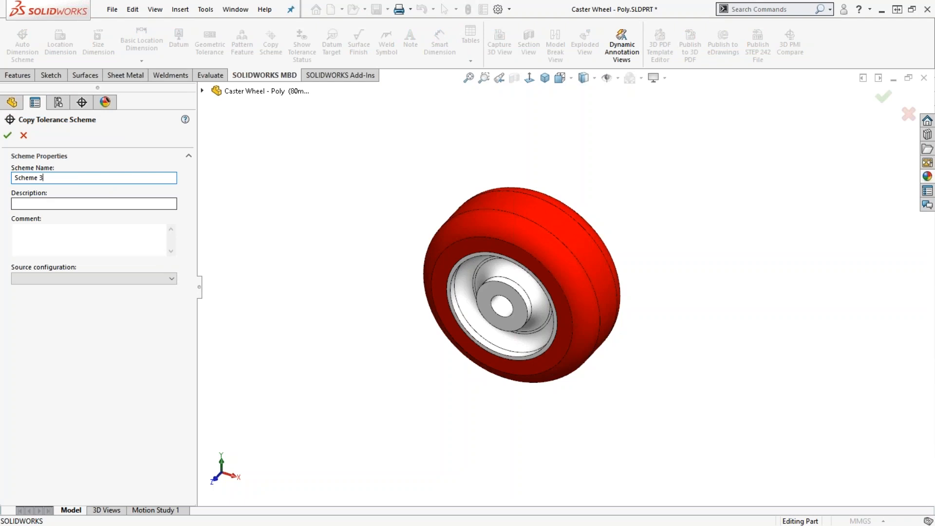
left_click(81, 277)
left_click(83, 290)
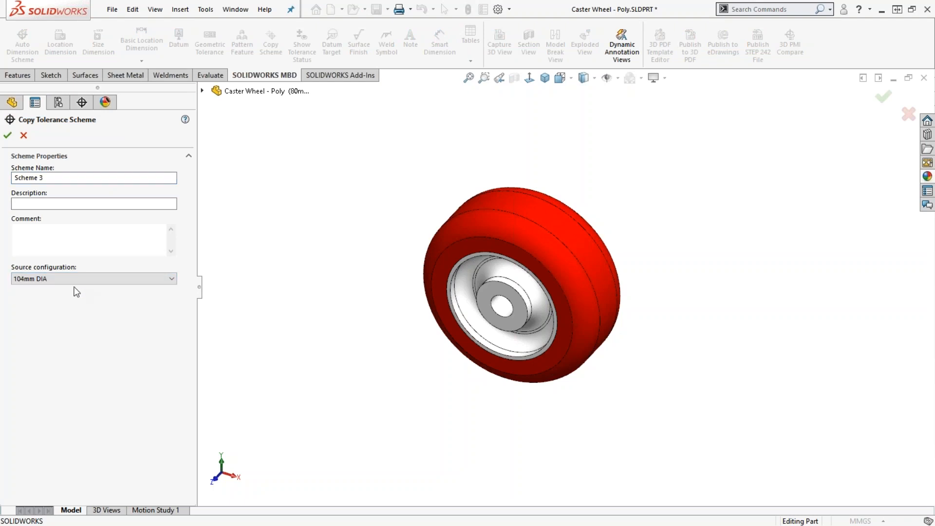
left_click(7, 136)
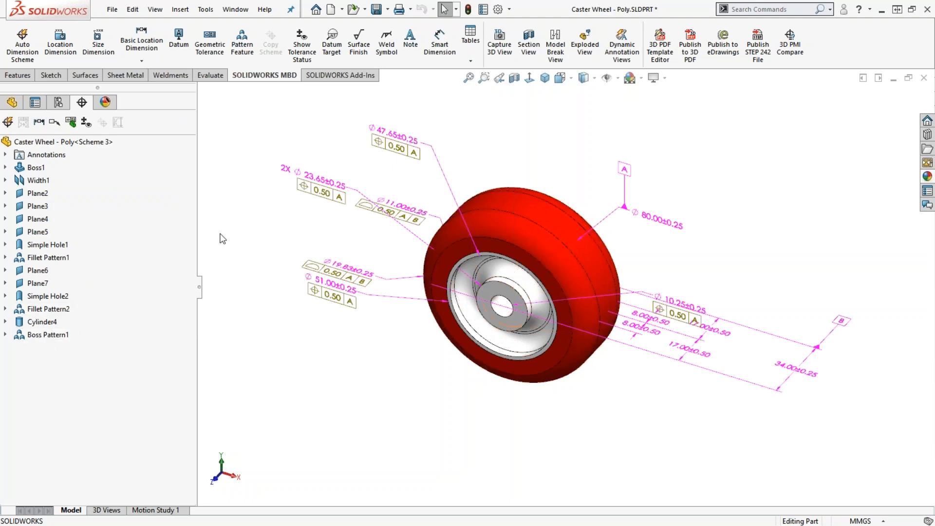
Switch to the 104mm DIA configuration and display its DimXpert scheme.
left_click(59, 102)
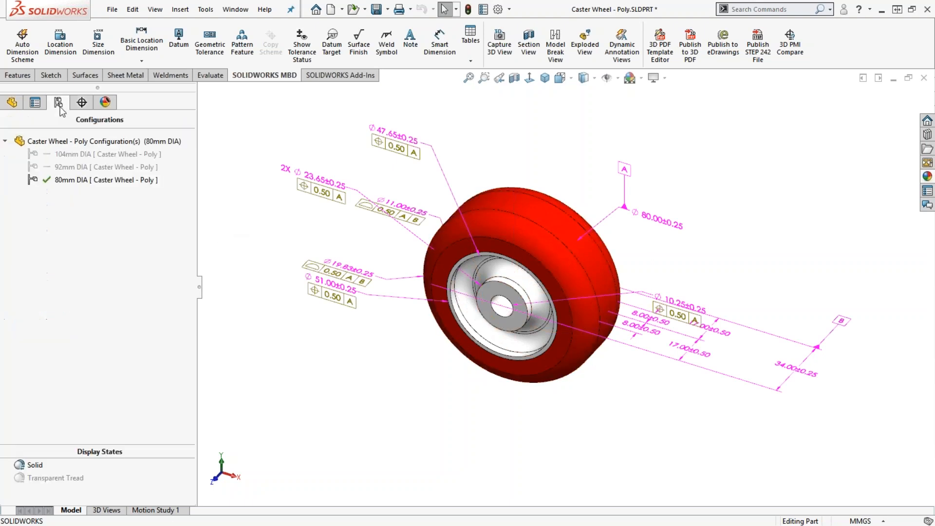
left_click(82, 104)
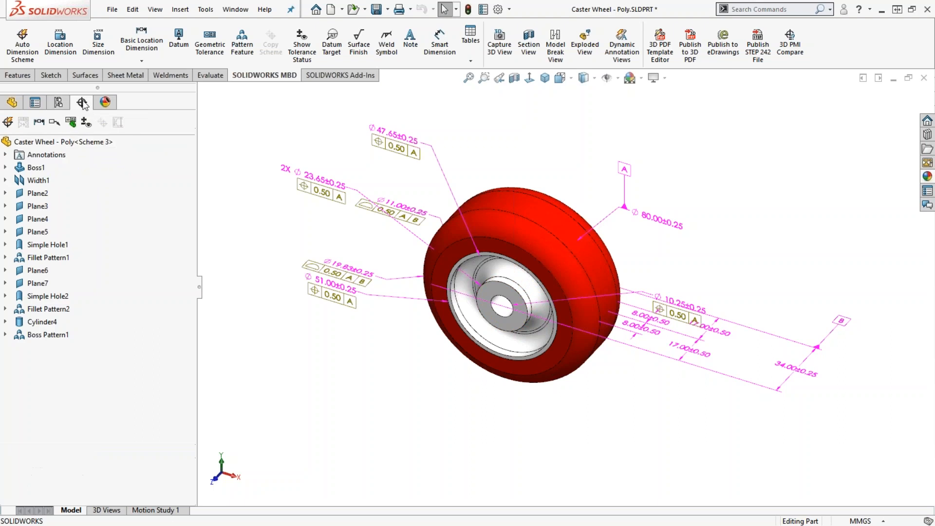
left_click(59, 102)
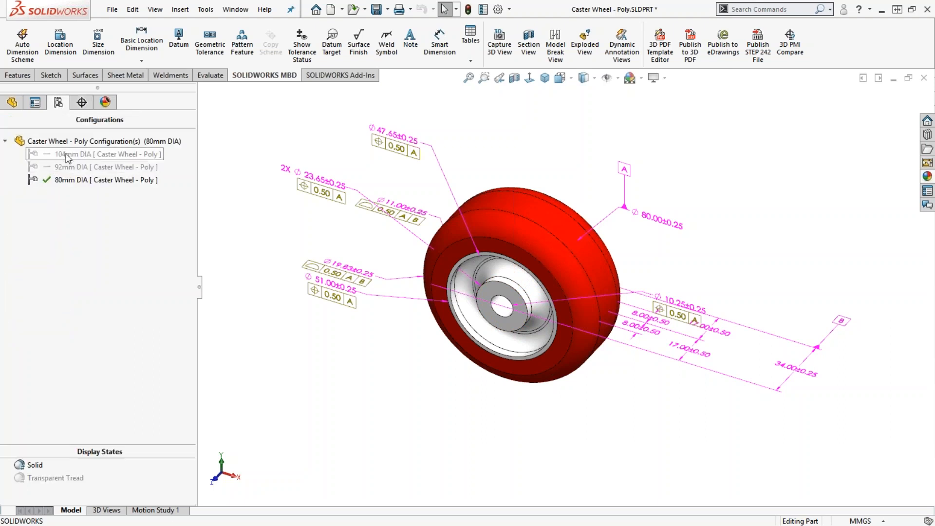
double_click(67, 155)
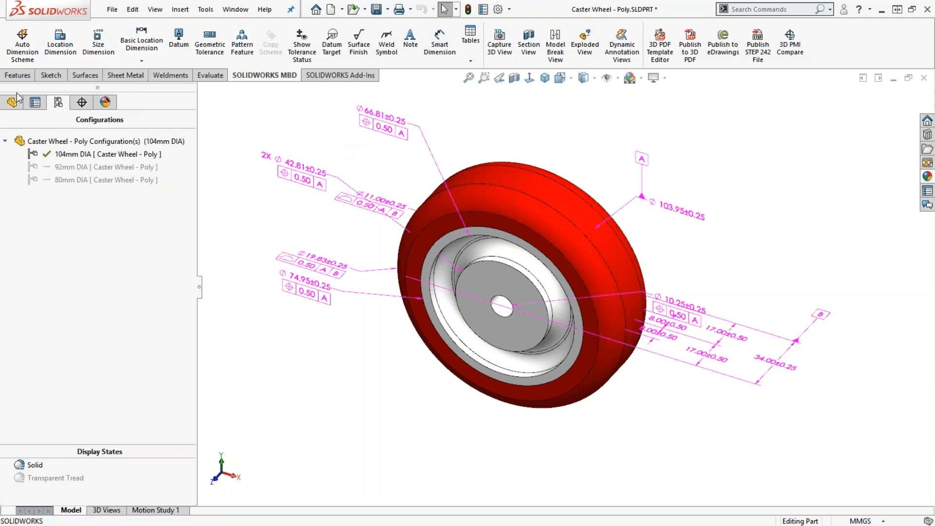
left_click(82, 102)
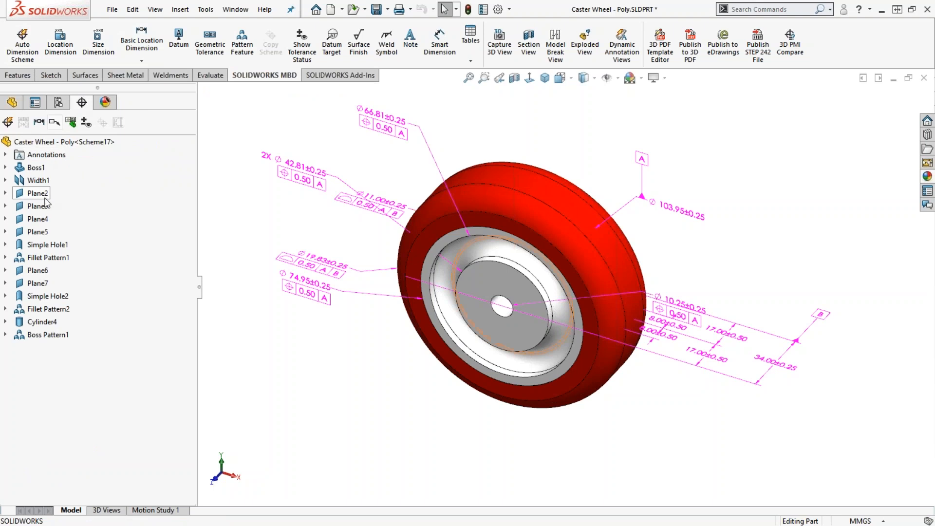
Move the 74.95 diameter callout lower and the centre hole's diameter callout higher to clear the overlapping annotations.
scroll(569, 288, "up", 2)
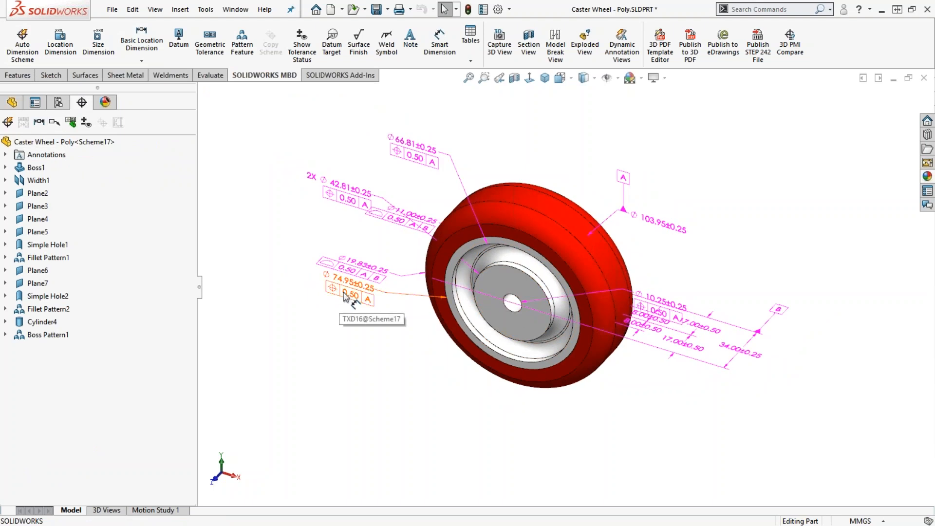
left_click_drag(349, 290, 356, 323)
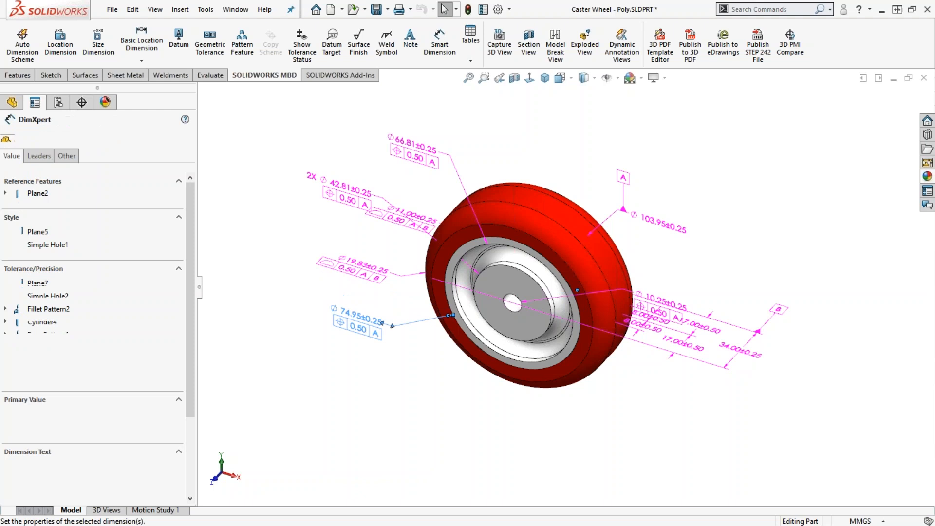
left_click_drag(677, 304, 677, 287)
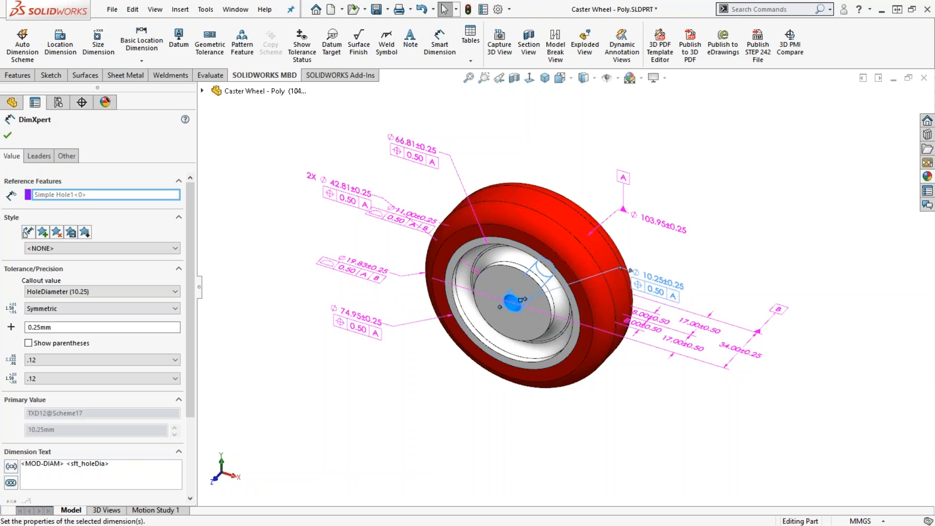
left_click(9, 135)
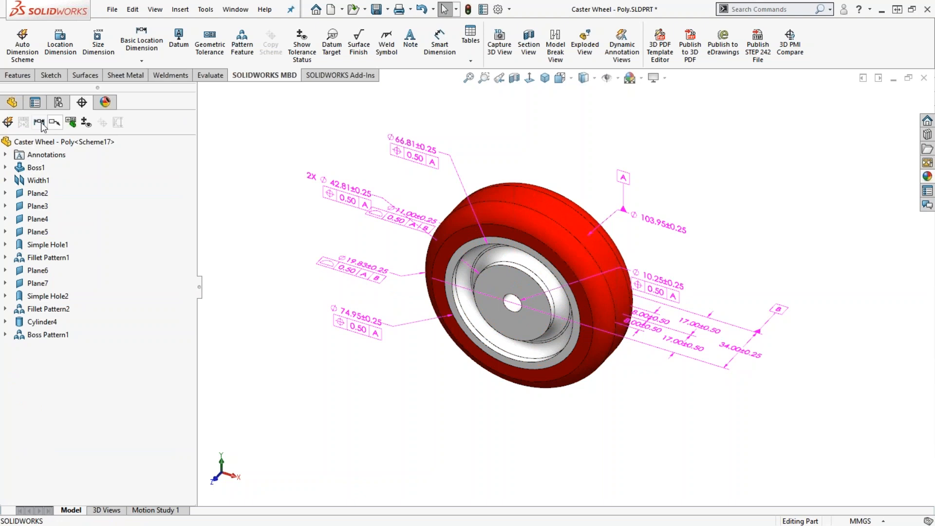
Activate and reorient to the *Front annotation view, and shift the centre hole's diameter callout slightly outward.
left_click(5, 155)
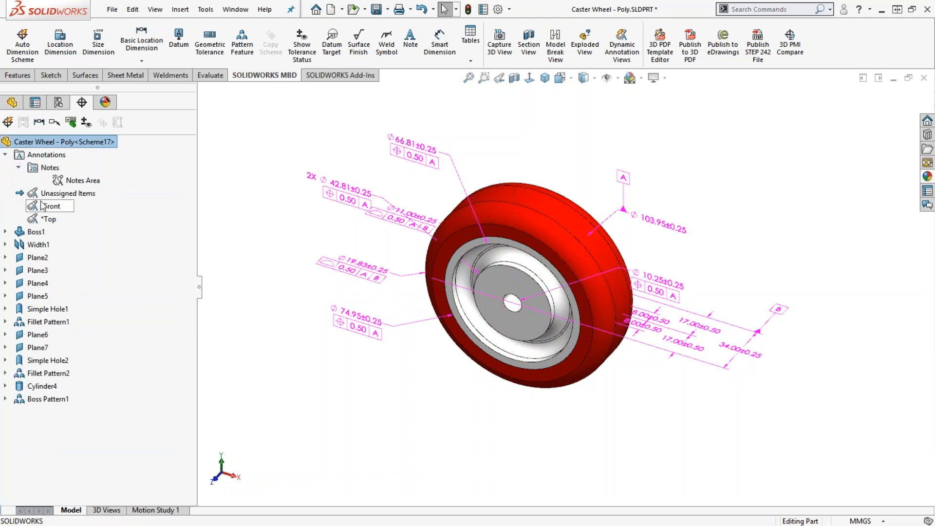
right_click(47, 208)
left_click(91, 239)
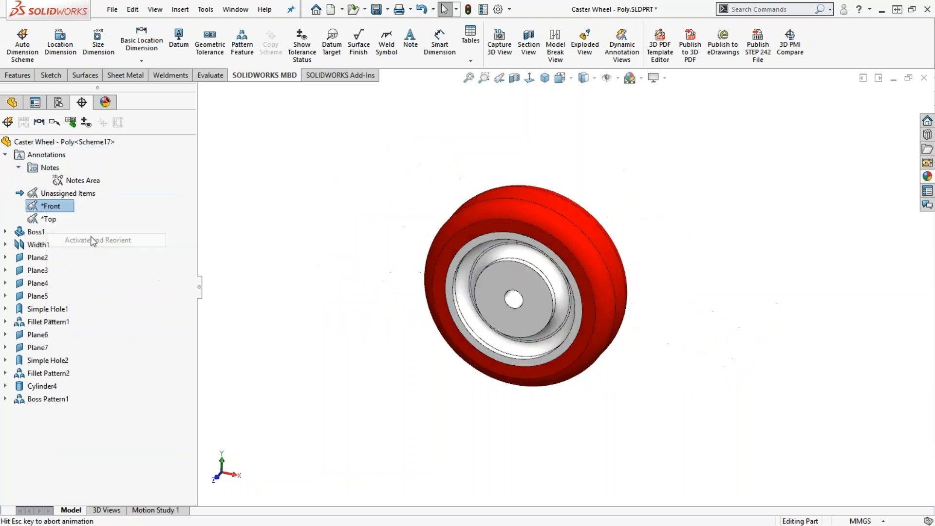
left_click_drag(652, 233, 666, 237)
scroll(590, 288, "down", 3)
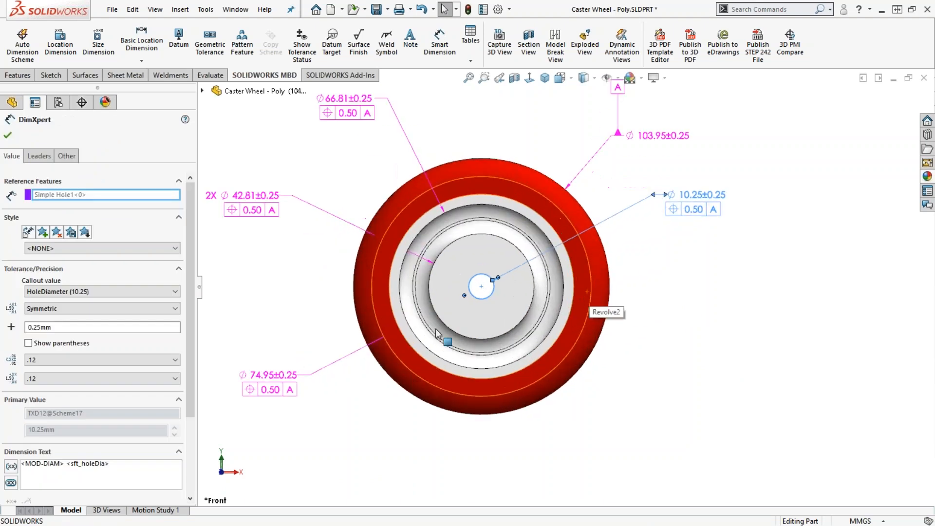
scroll(570, 286, "up", 2)
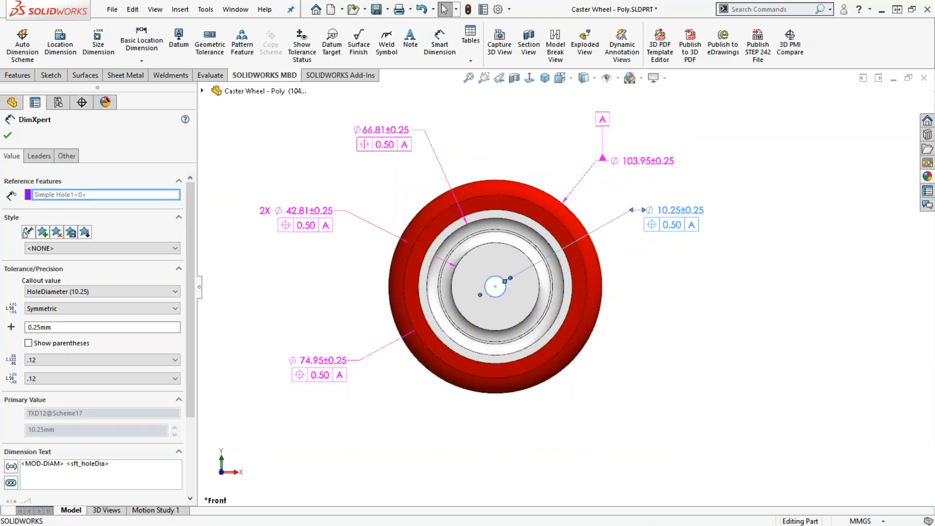
left_click(292, 167)
left_click(677, 212)
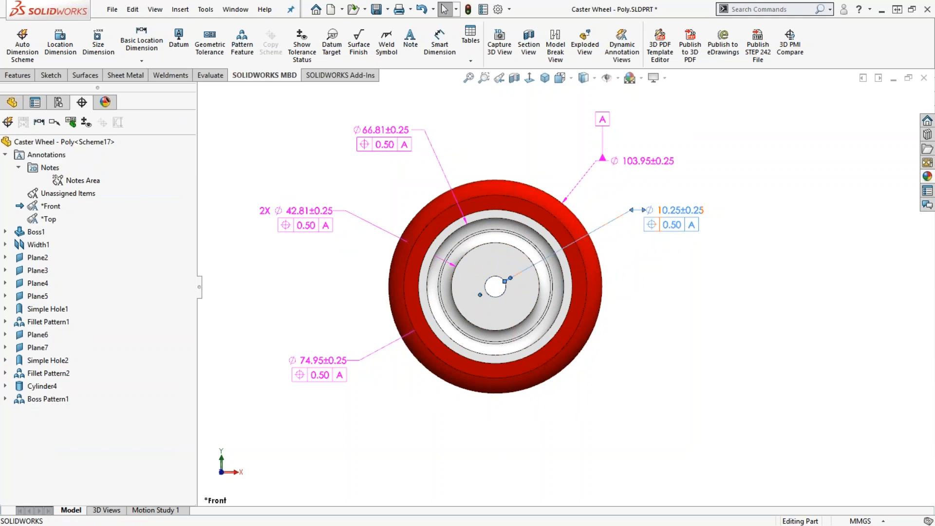
left_click(7, 135)
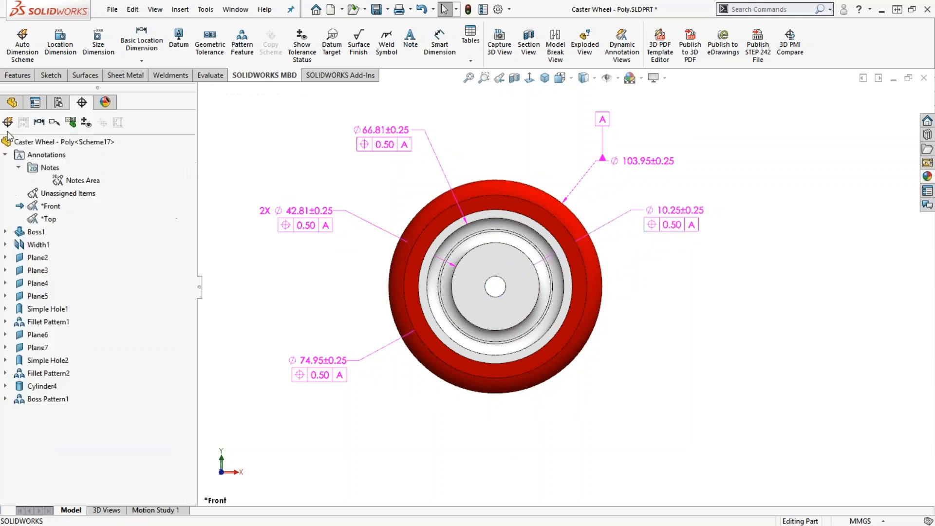
Examine the diameter and position tolerances listed under Boss Pattern1, Simple Hole2 and Simple Hole1.
left_click(5, 399)
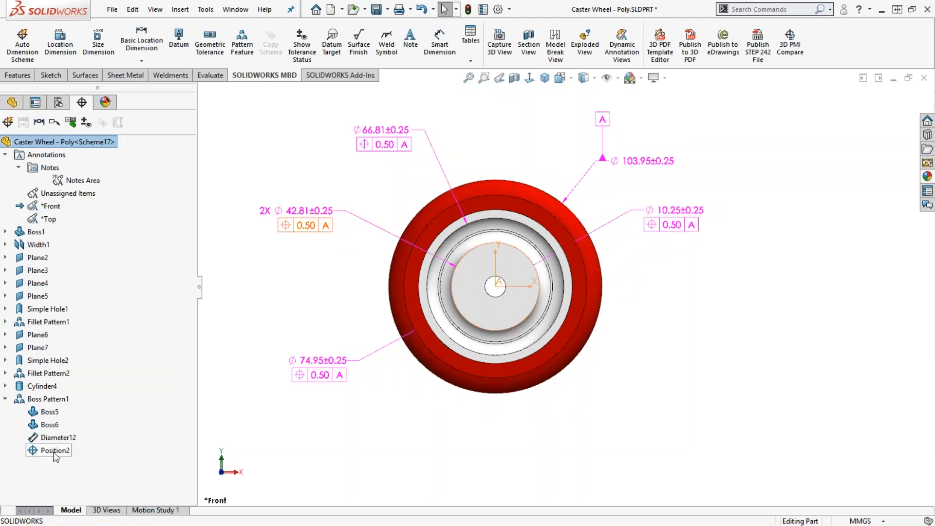
left_click(5, 400)
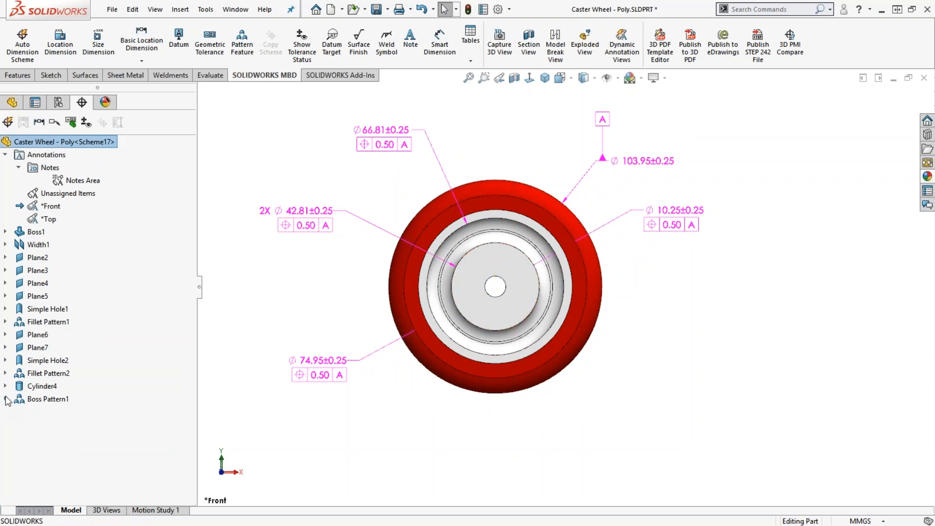
left_click(5, 360)
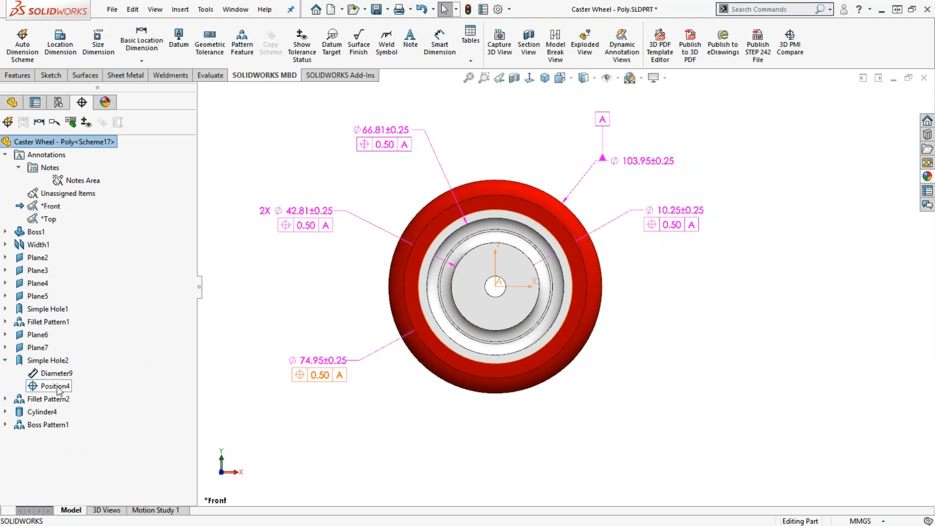
double_click(57, 388)
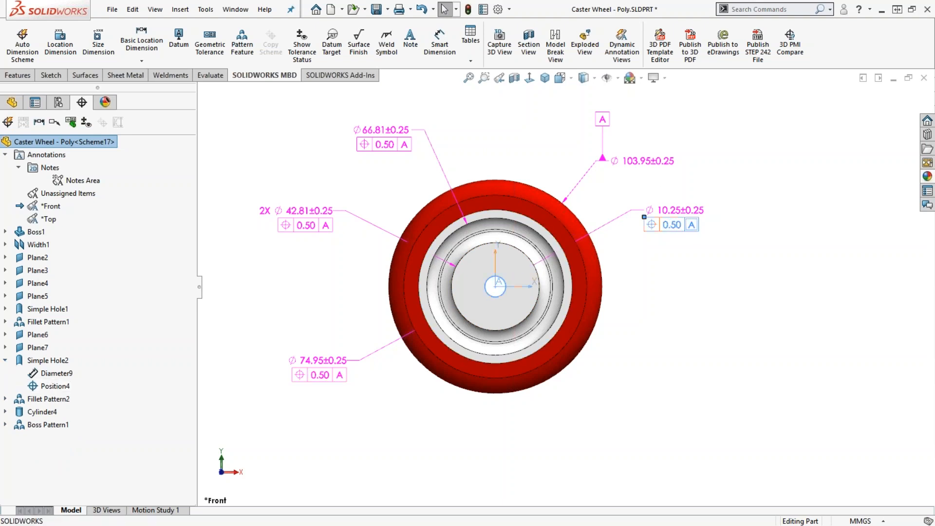
left_click(7, 136)
left_click(5, 309)
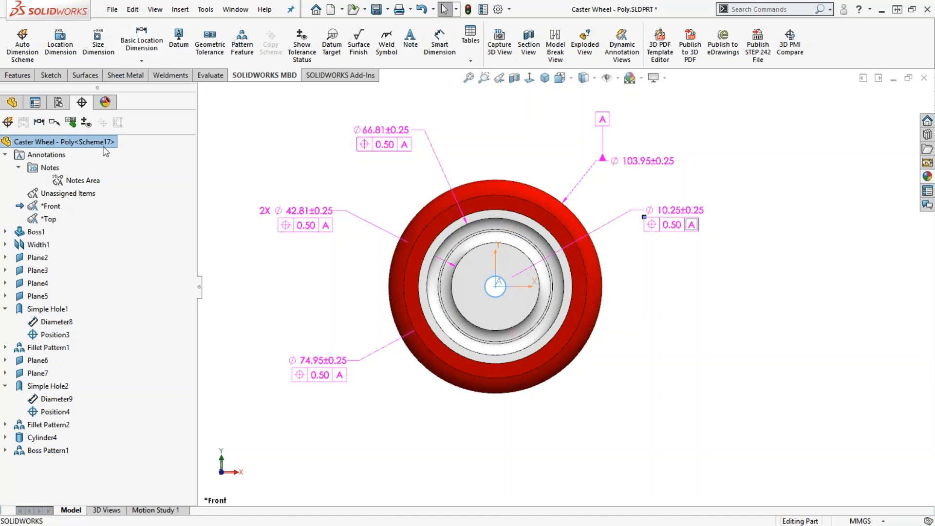
Try to recreate the basic dimension for the position tolerance of Simple Hole1, and clear the selection.
right_click(53, 337)
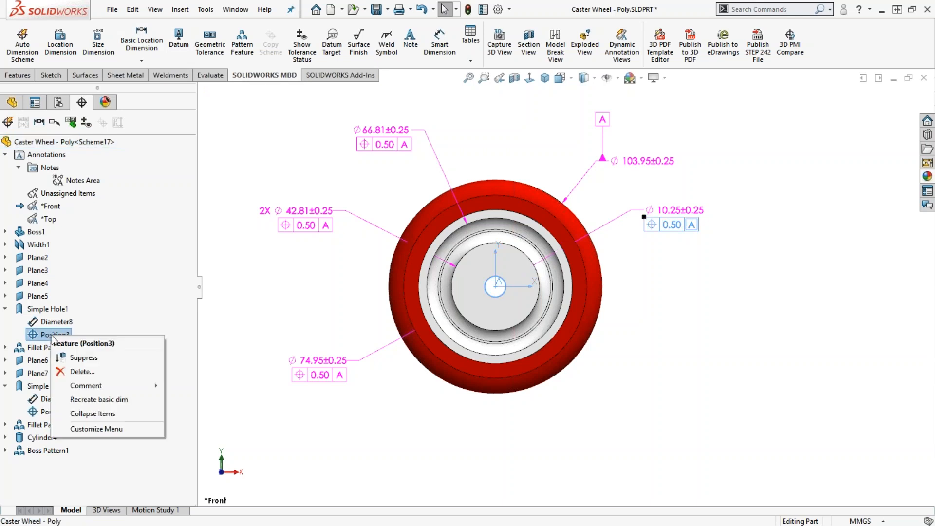
left_click(139, 405)
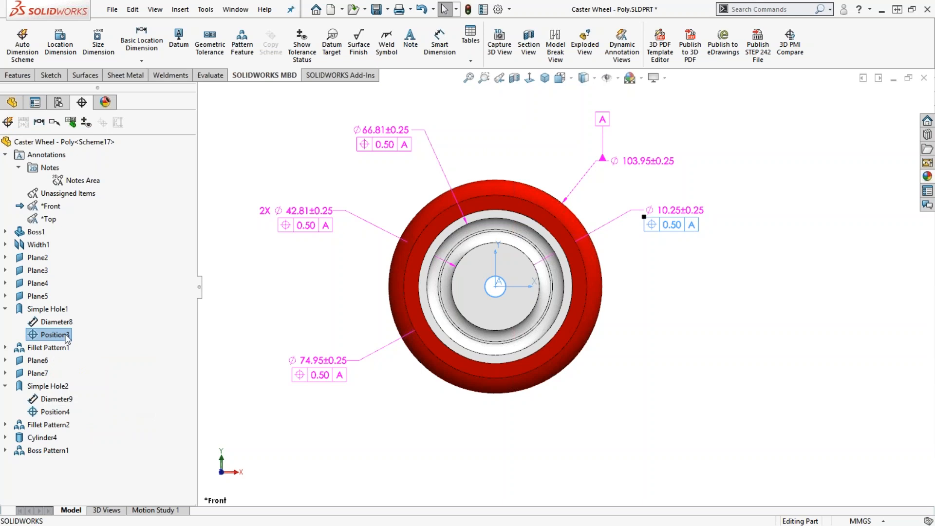
left_click(346, 292)
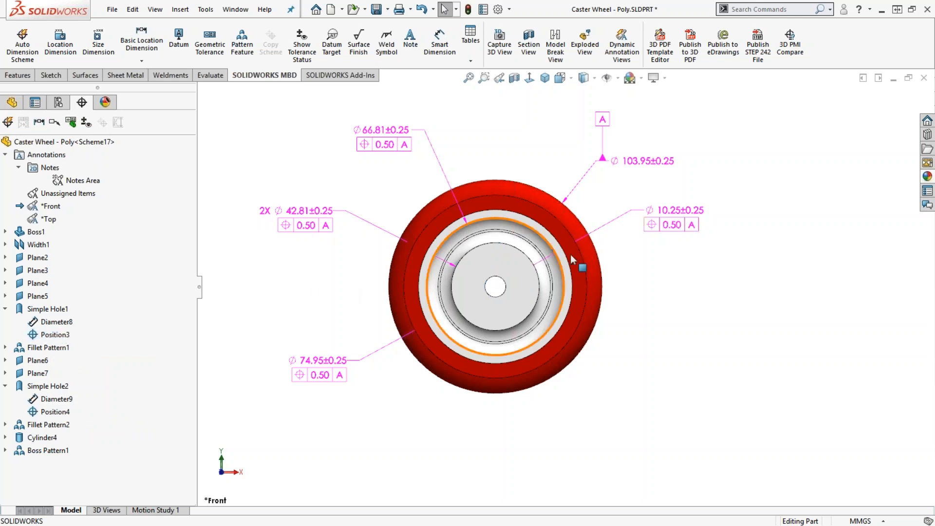
Activate and reorient to the *Top annotation view of the wheel.
mouse_move(639, 290)
middle_mouse_down()
mouse_move(630, 290)
mouse_move(584, 400)
middle_mouse_up()
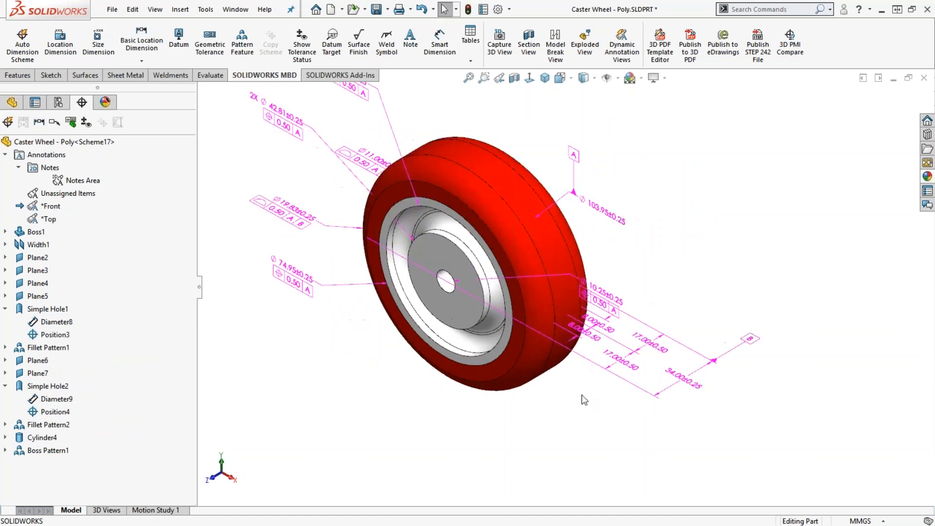
mouse_move(566, 365)
middle_mouse_down()
mouse_move(583, 399)
mouse_move(582, 434)
middle_mouse_up()
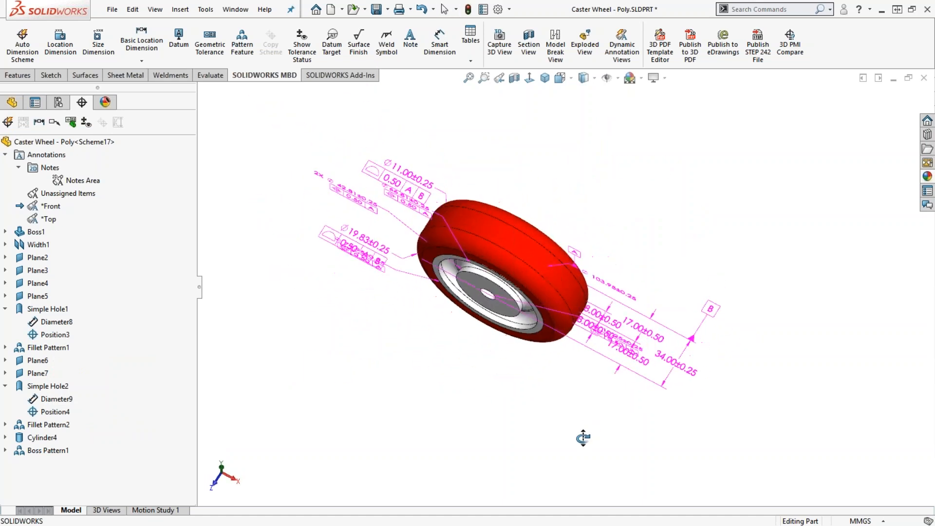
mouse_move(574, 382)
middle_mouse_down()
mouse_move(566, 282)
mouse_move(569, 309)
middle_mouse_up()
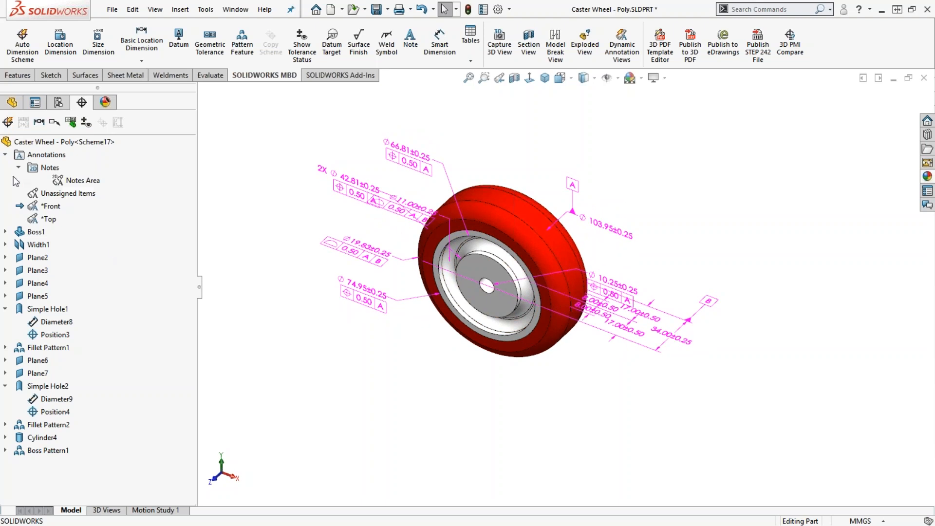
right_click(52, 221)
left_click(97, 255)
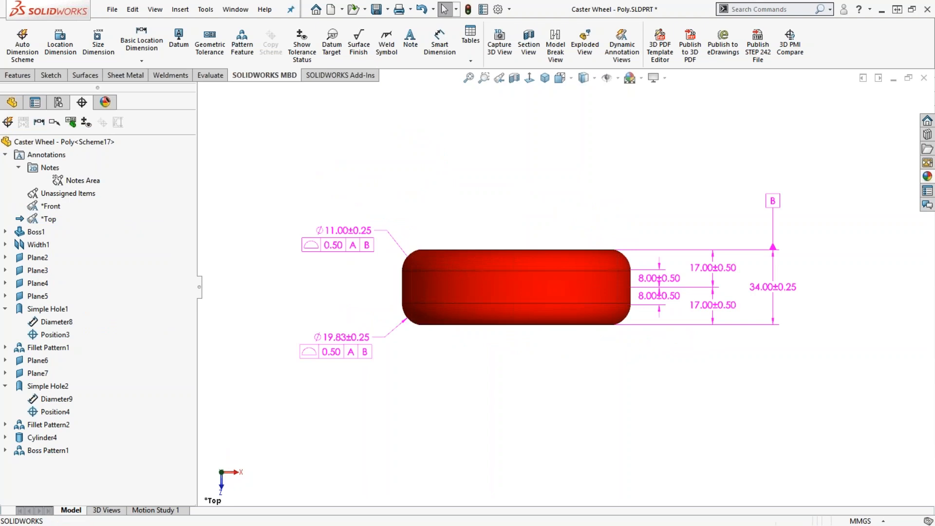
Inspect the DimXpert properties of Cylinder4's diameter dimension in a rotated 3D view, and close them.
middle_click_drag(514, 415, 496, 259)
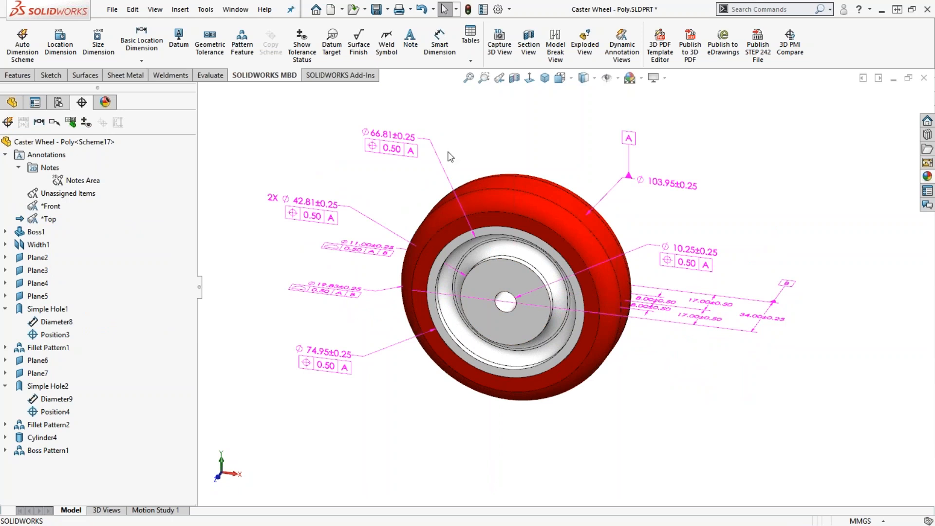
left_click(392, 135)
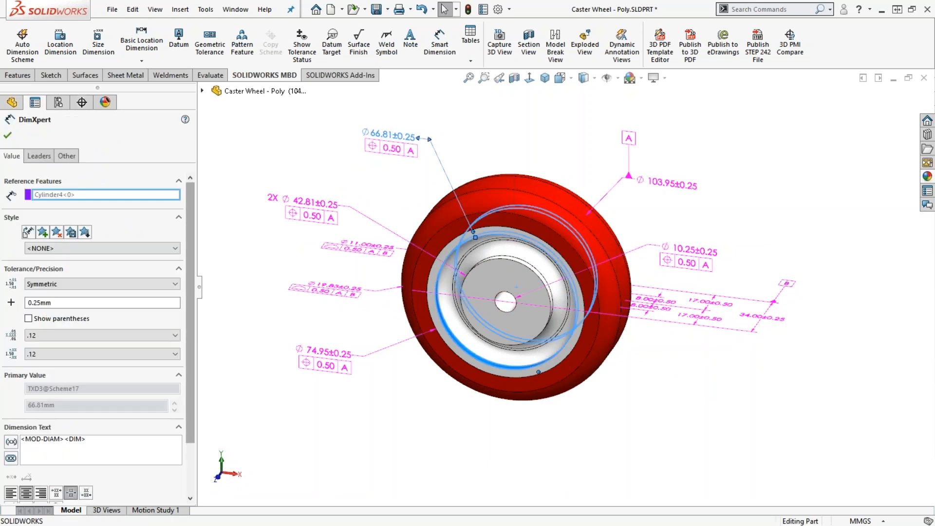
left_click(7, 135)
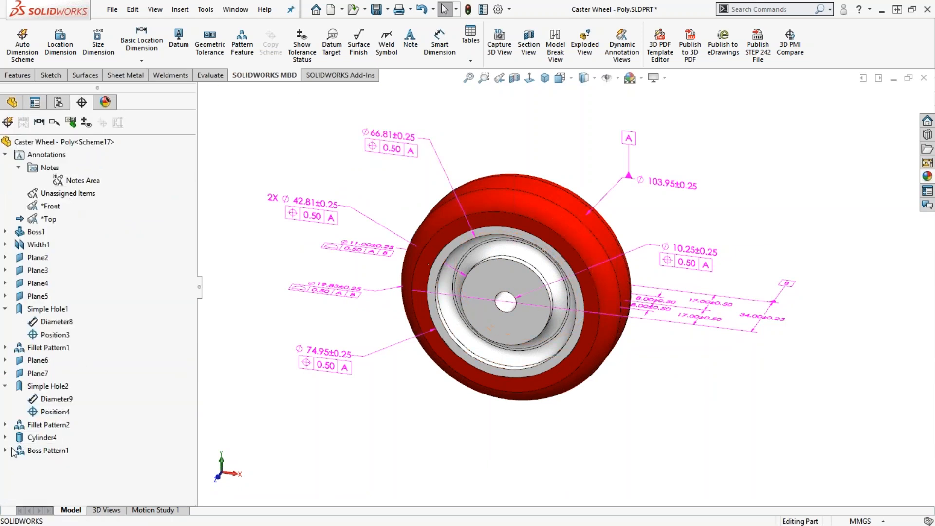
Try to recreate the basic dimension for the position tolerance of Cylinder4, and clear the selection.
left_click(5, 437)
left_click(58, 464)
right_click(57, 466)
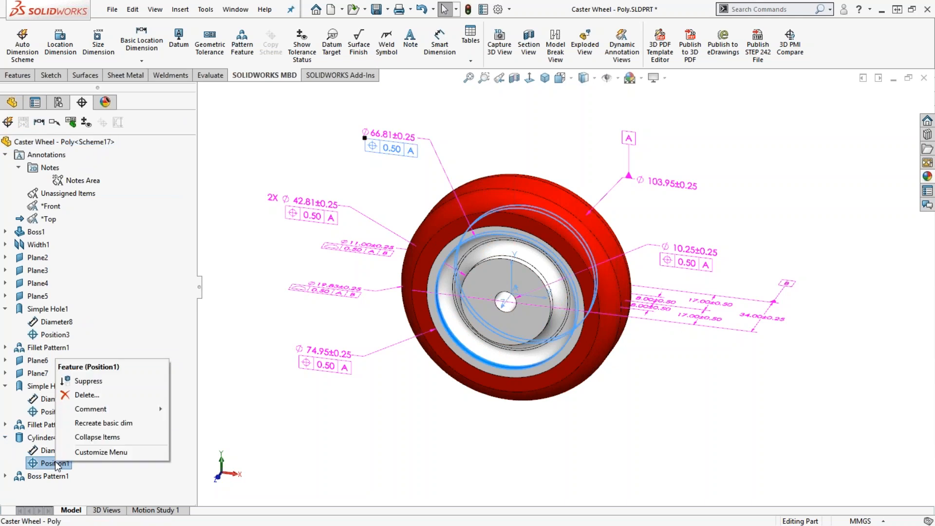
left_click(144, 423)
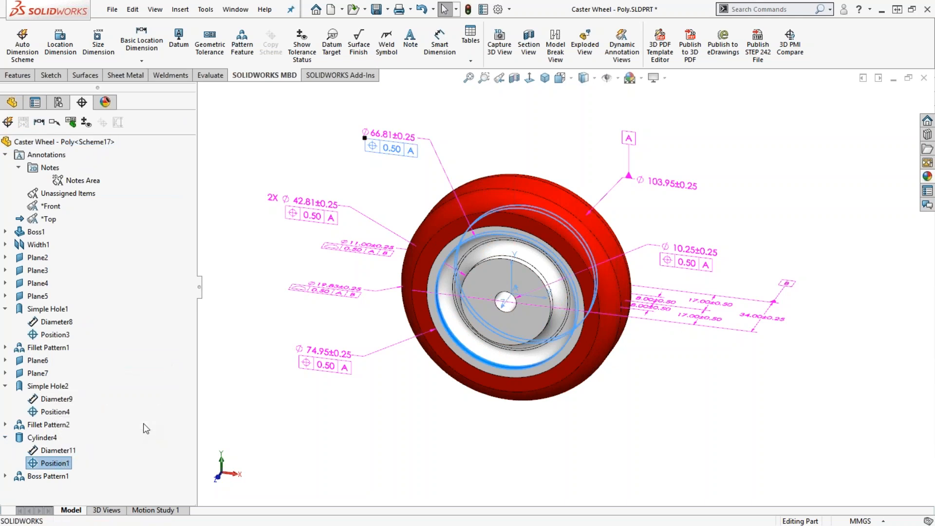
left_click(243, 334)
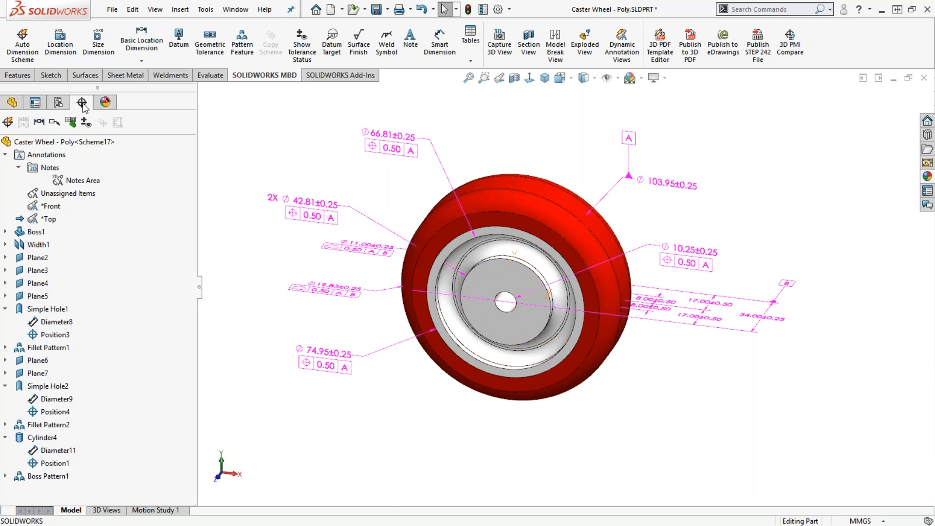
Switch the DimXpert scheme's tree display from feature based to annotation based.
right_click(58, 145)
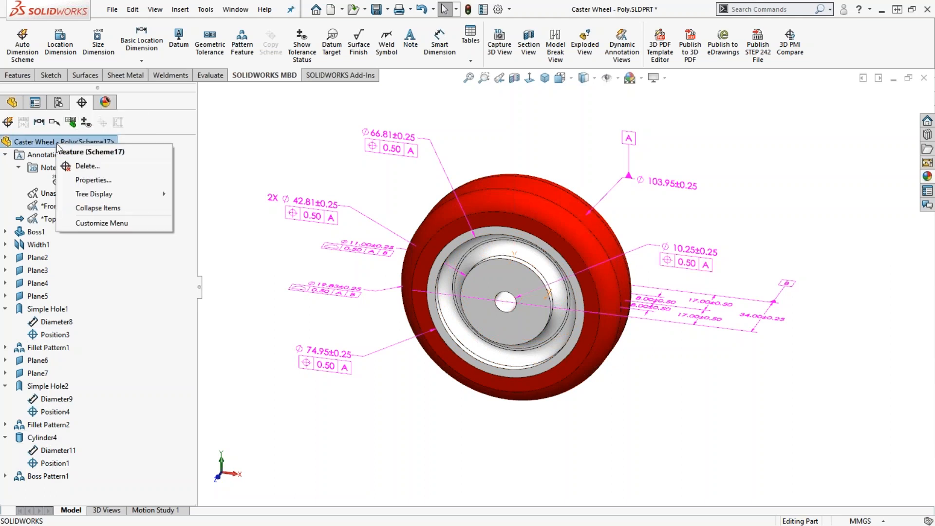
mouse_move(111, 201)
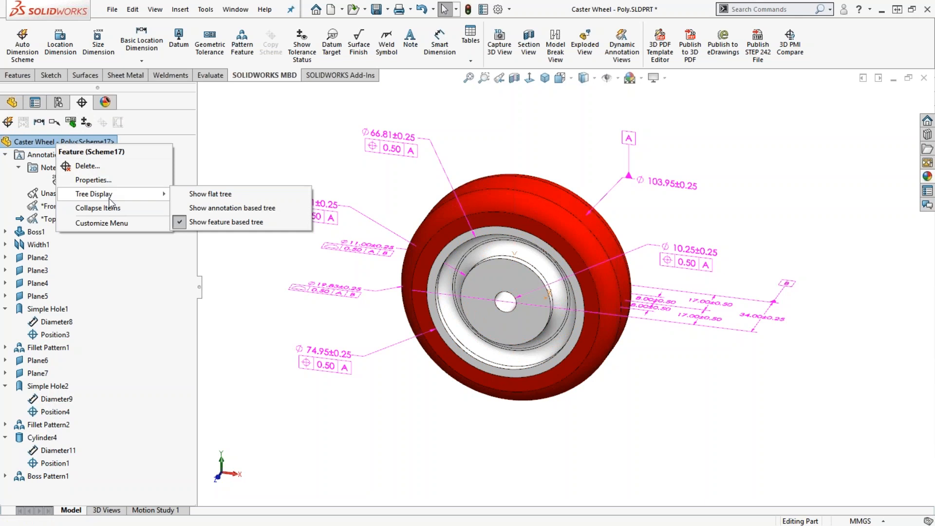
left_click(229, 209)
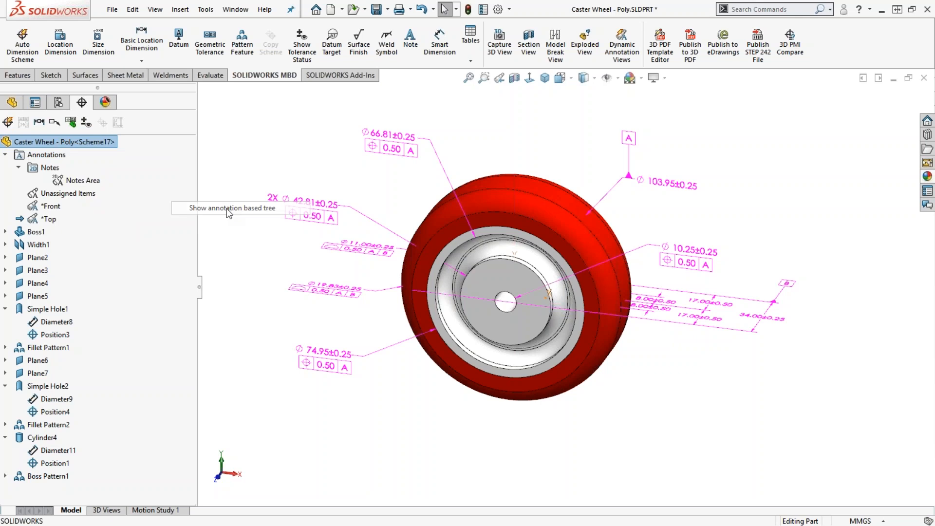
scroll(193, 216, "down", 1)
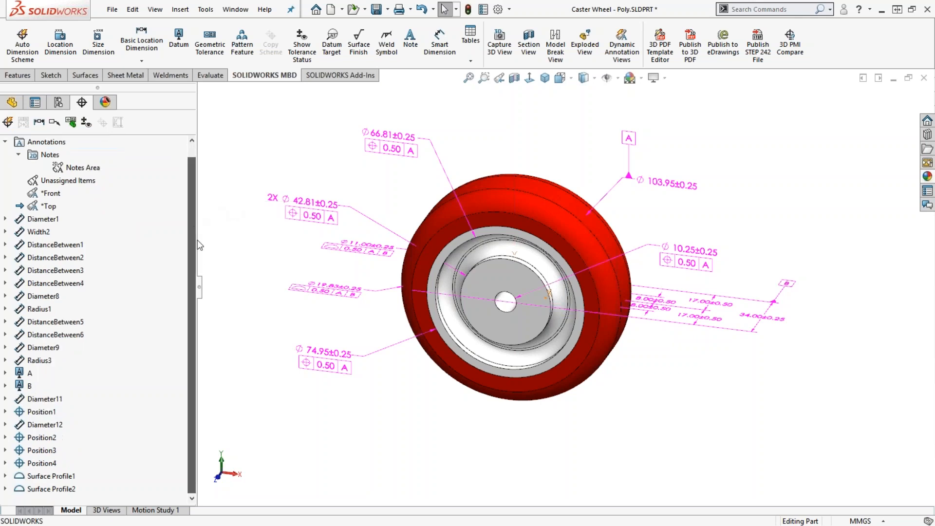
Try to recreate the basic dimensions for the tolerances Position2, Position3 and Position4, and clear the selection.
left_click(36, 413)
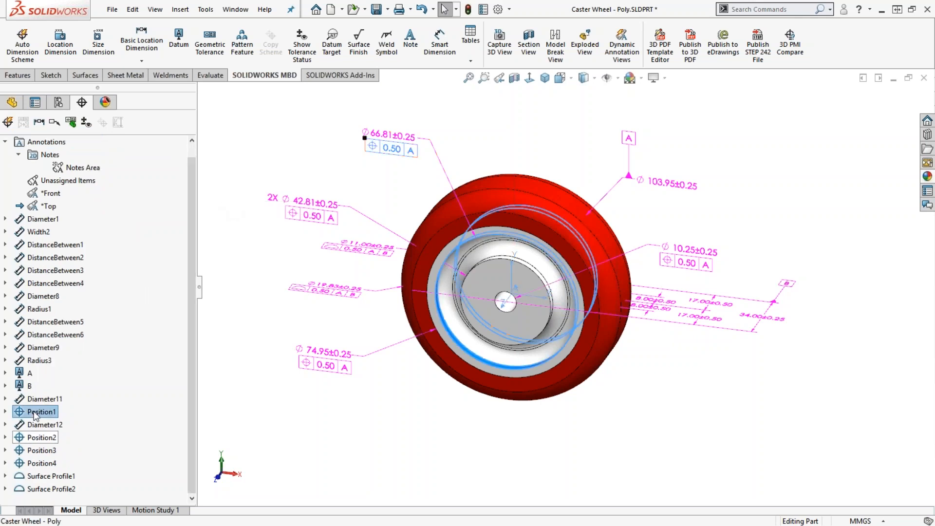
left_click(32, 442)
right_click(32, 445)
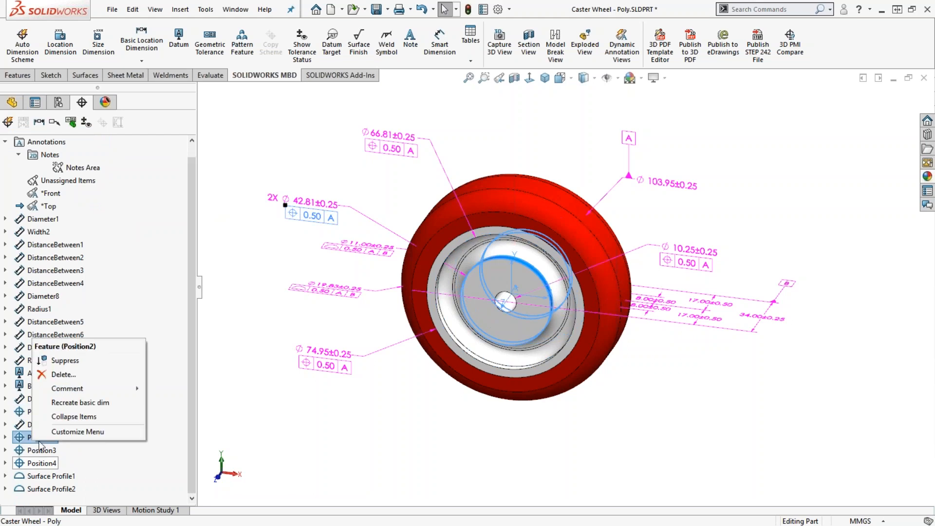
left_click(86, 403)
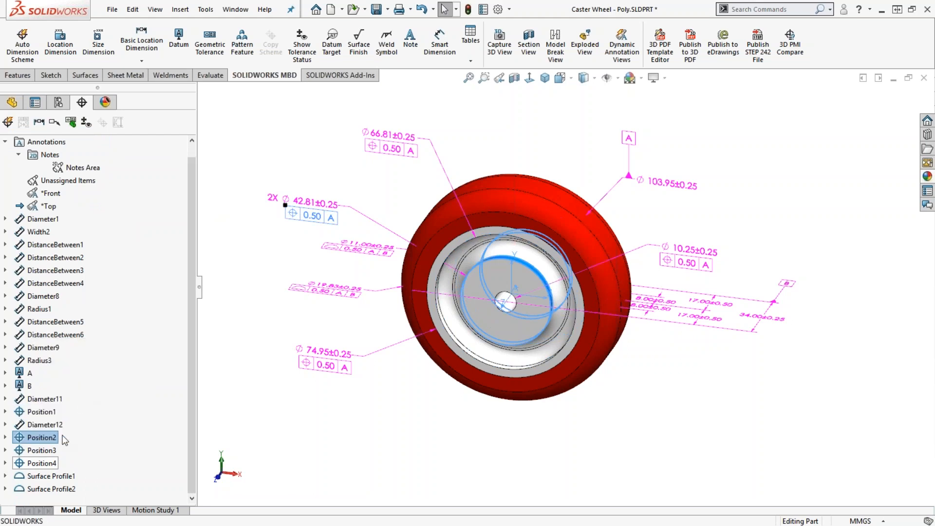
left_click(47, 453)
right_click(46, 453)
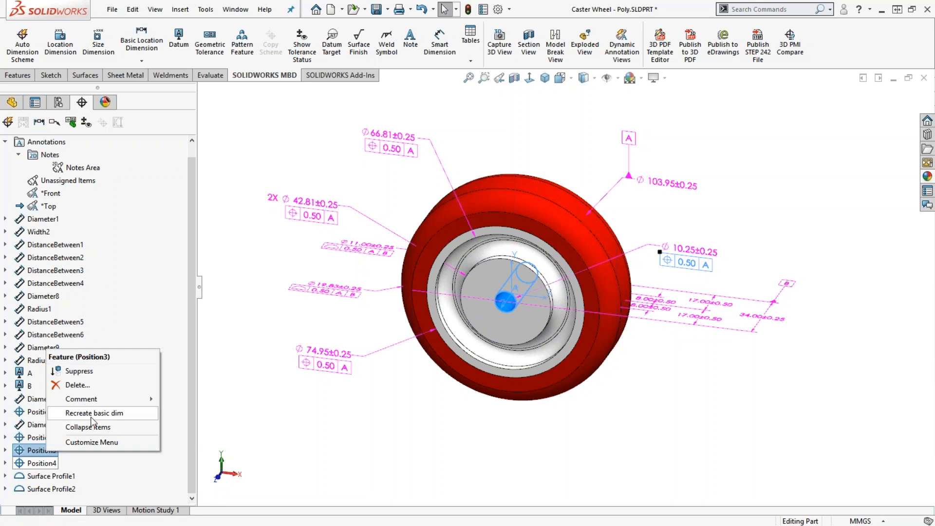
left_click(94, 415)
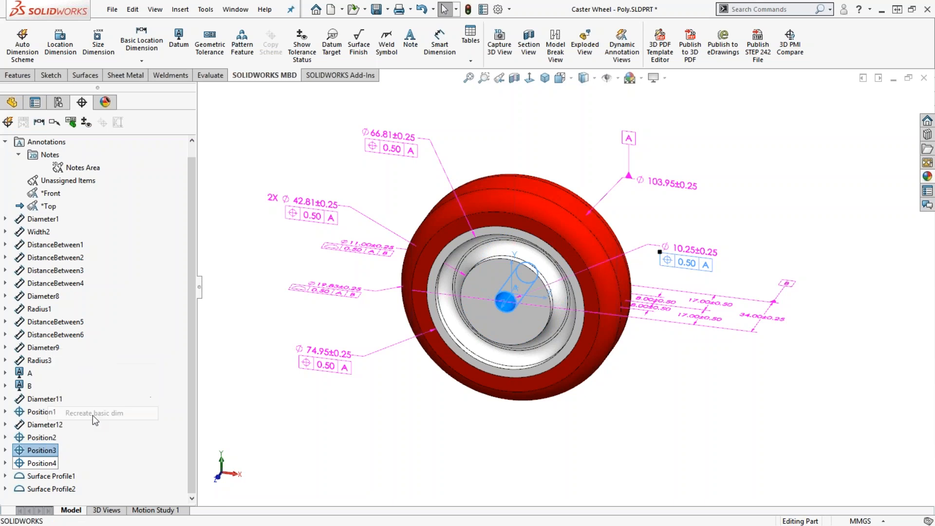
right_click(52, 465)
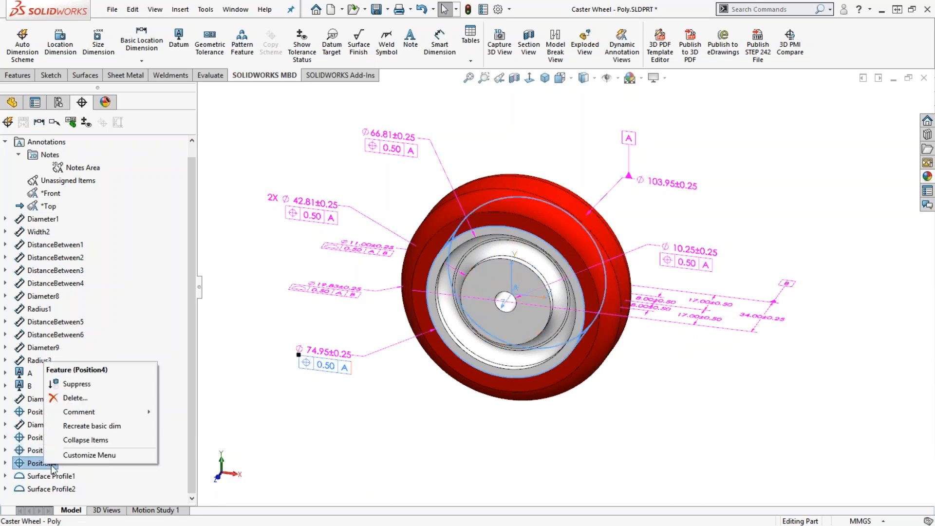
left_click(90, 426)
left_click(232, 302)
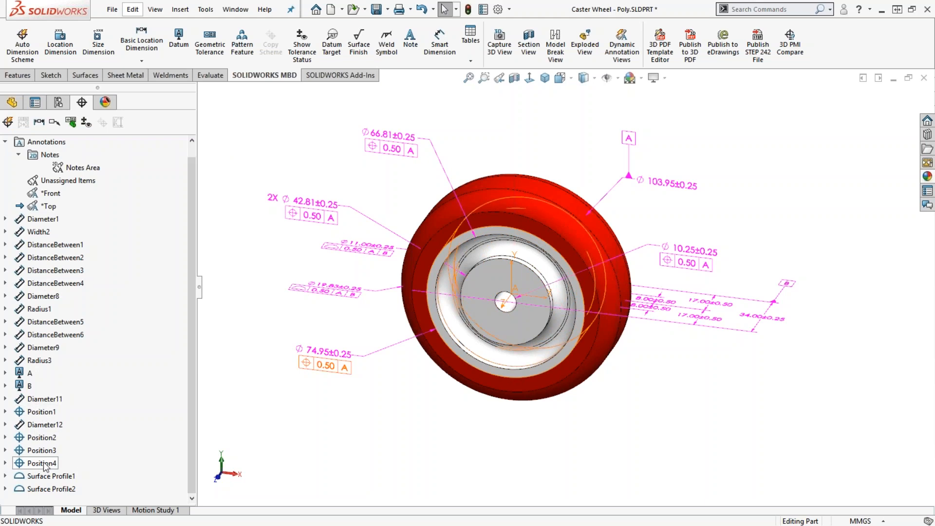
right_click(45, 438)
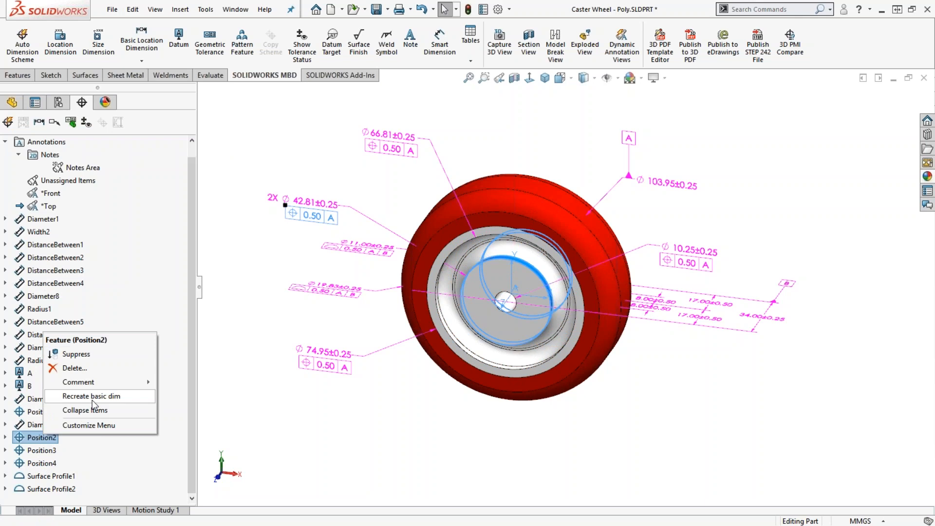
left_click(230, 261)
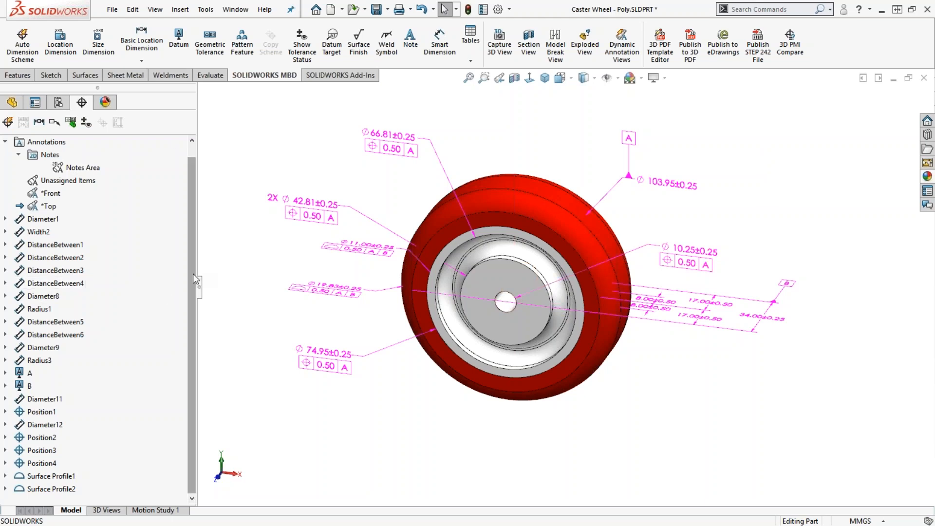
left_click_drag(191, 262, 183, 201)
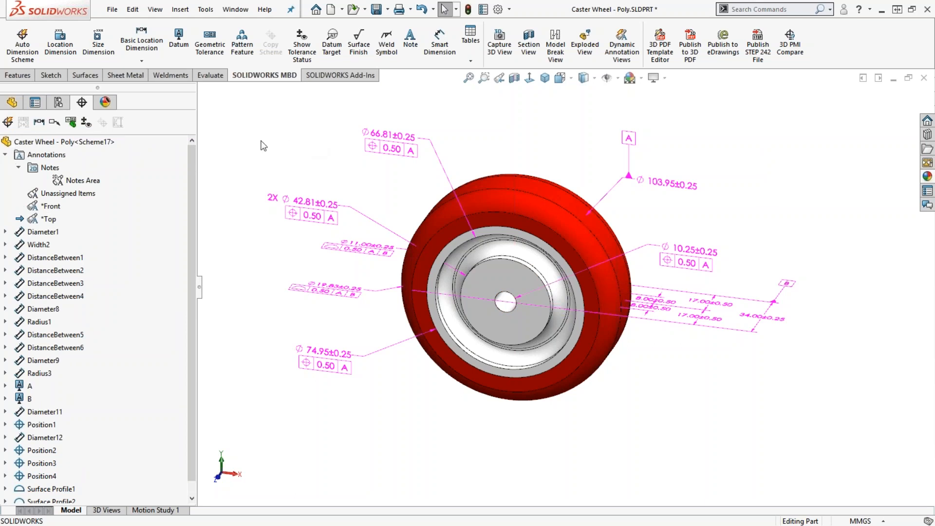
Display the 3D Views area, then activate and reorient to the *Front annotation view, fitting its callouts in view.
left_click(109, 511)
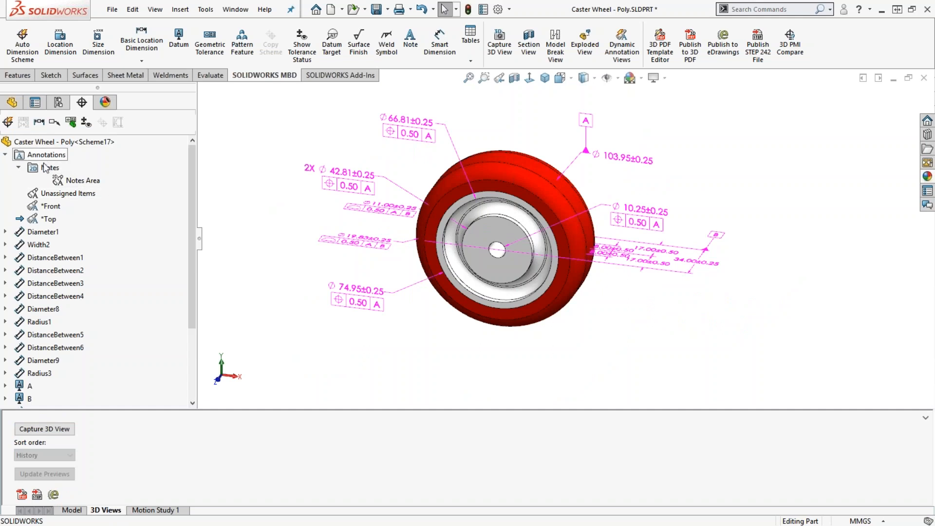
right_click(51, 206)
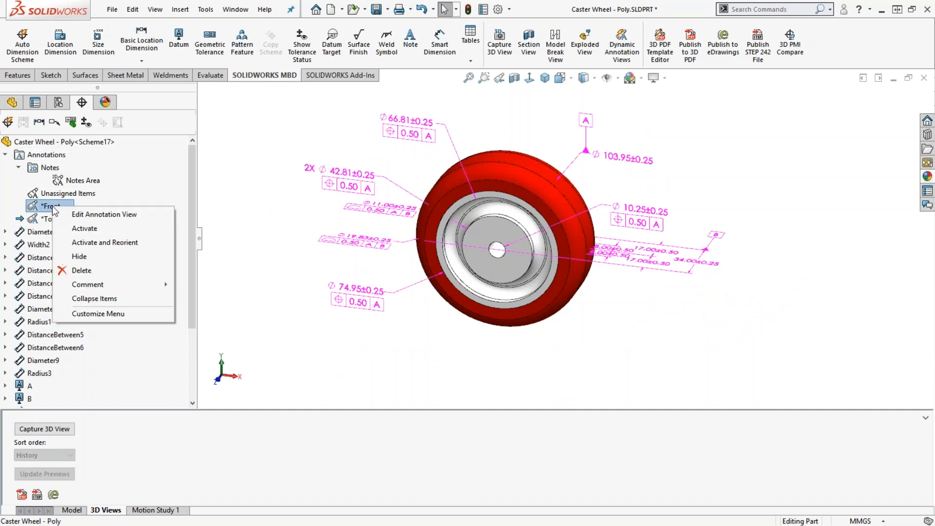
left_click(101, 243)
scroll(522, 216, "down", 2)
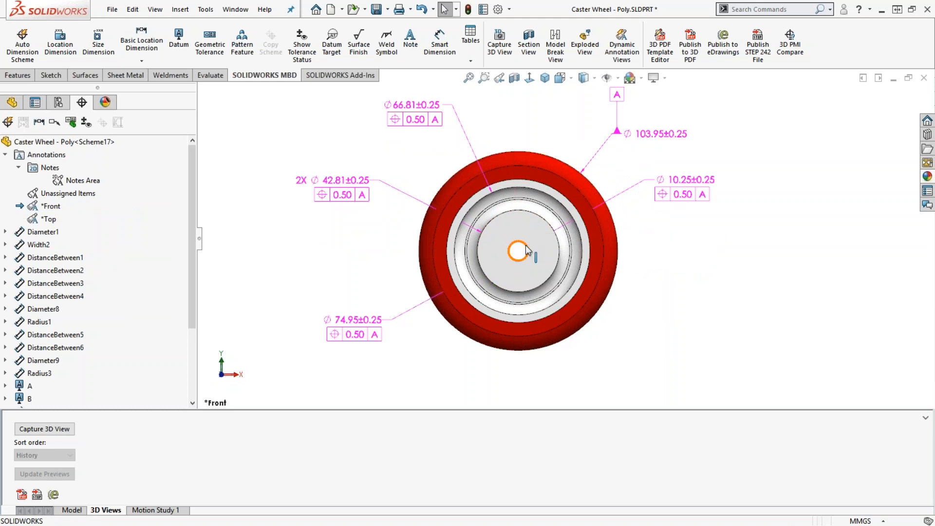
middle_click_drag(523, 248, 509, 264, "ctrl")
scroll(514, 265, "down", 1)
scroll(514, 265, "up", 1)
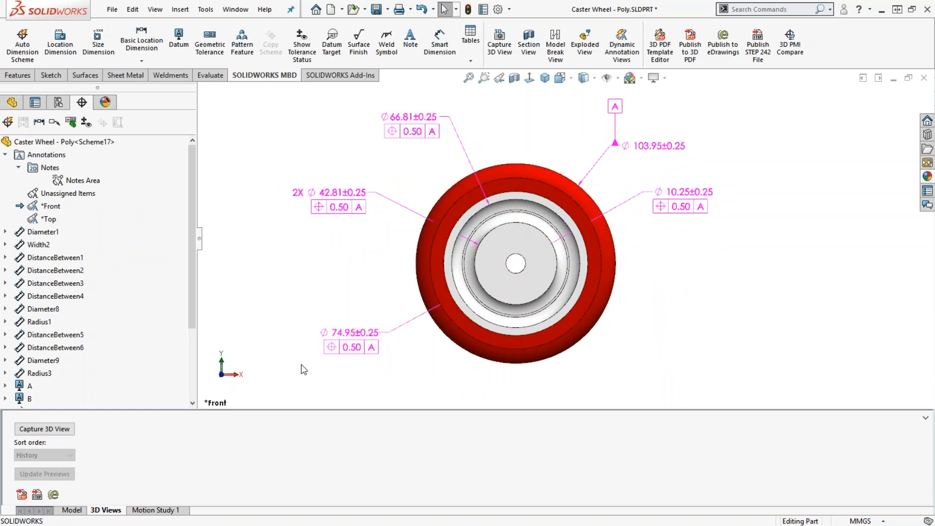
Move the 10.25 mm hole's diameter and position callout lower and closer to the wheel in the front view.
left_click(353, 331)
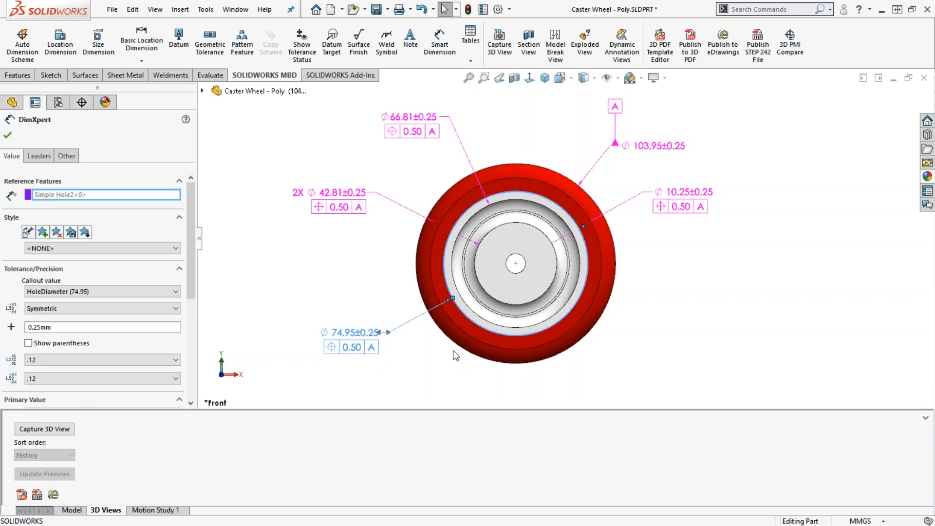
left_click(337, 302)
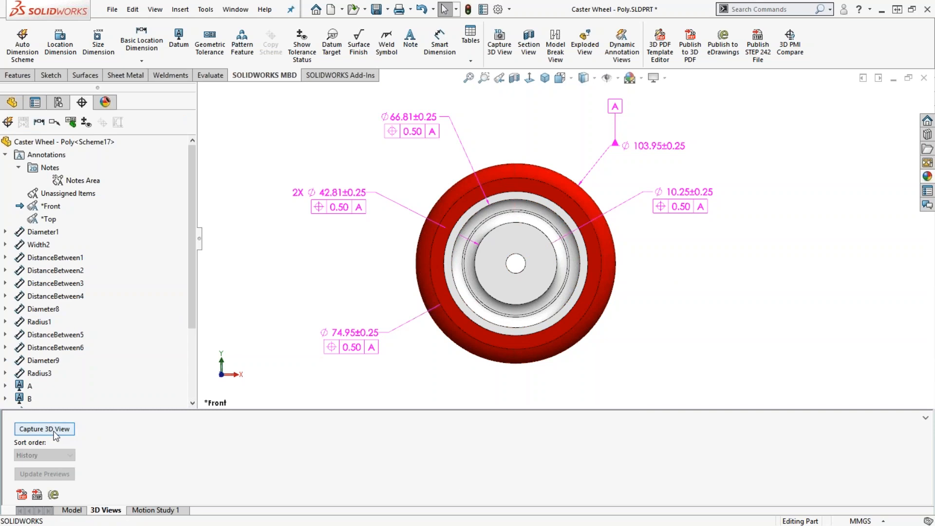
mouse_move(681, 194)
left_mouse_down()
mouse_move(663, 302)
mouse_move(662, 221)
left_mouse_up()
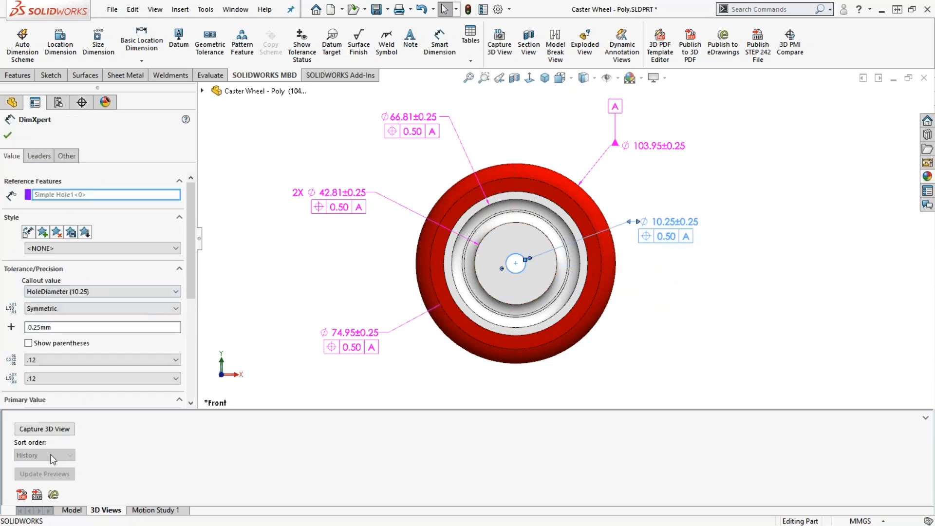
Capture a 3D view named "Front of Wheel" that includes only the *Front annotation view.
left_click(45, 429)
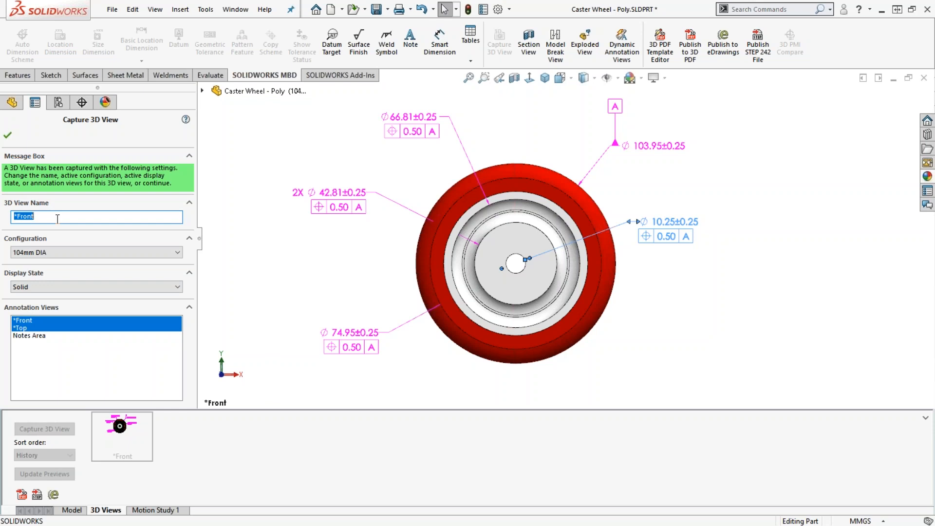
left_click_drag(58, 219, 11, 215)
type("Fr")
key("BackSpace")
type("heel")
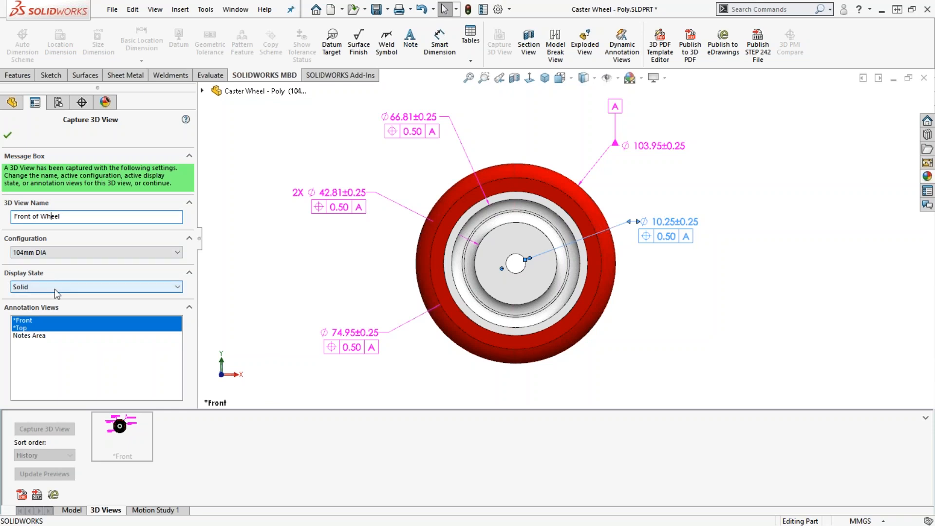
left_click(25, 331, "ctrl")
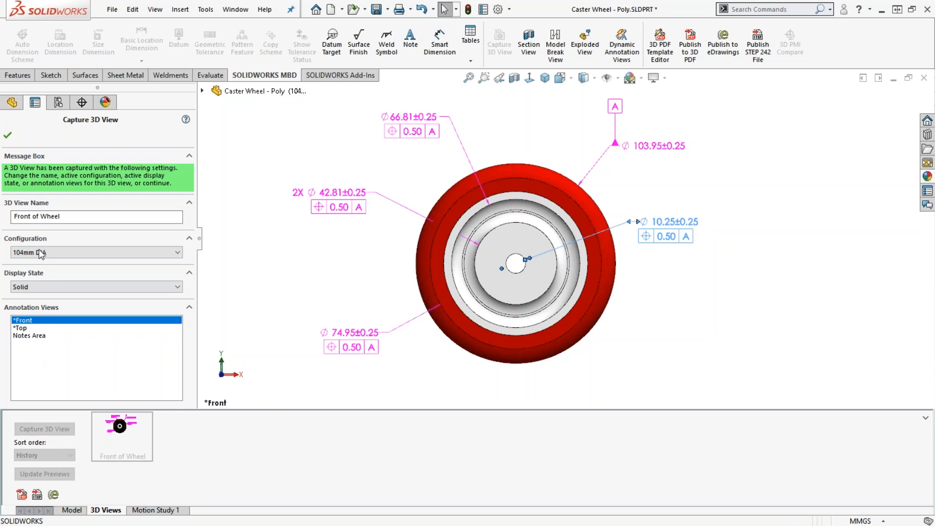
left_click(8, 136)
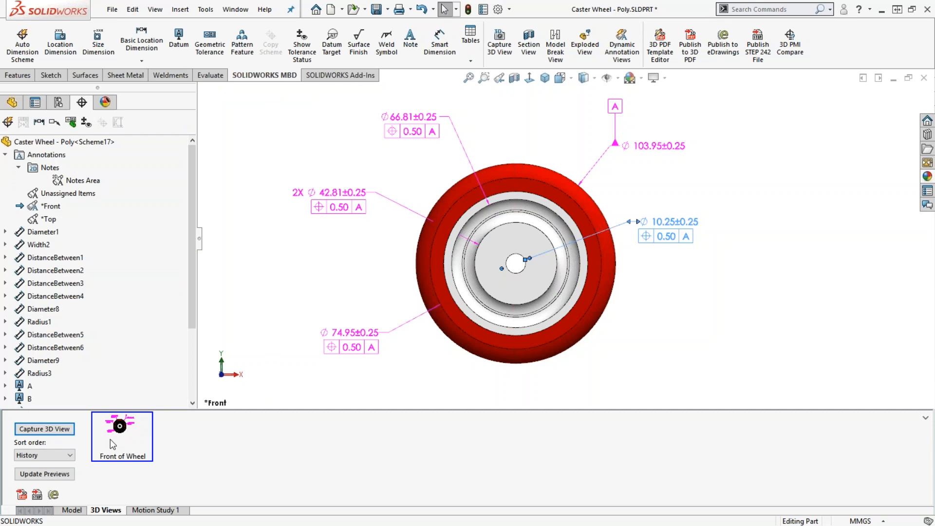
Rotate the wheel away from the front orientation and restore it with the Front of Wheel 3D view.
middle_click_drag(410, 295, 768, 307)
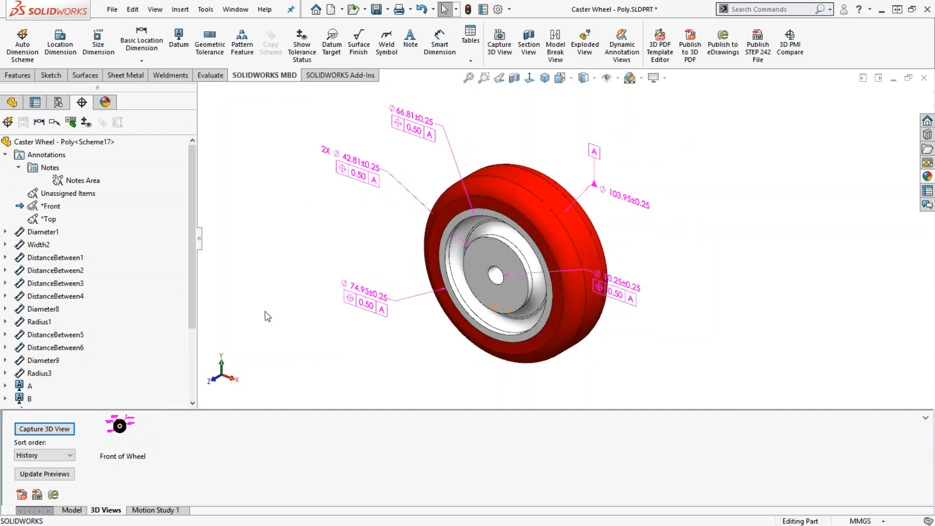
mouse_move(121, 428)
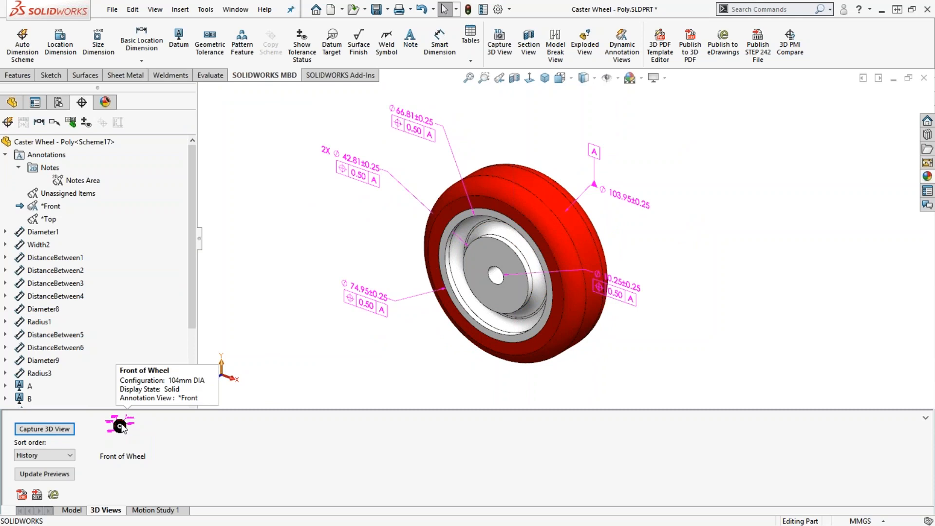
double_click(122, 428)
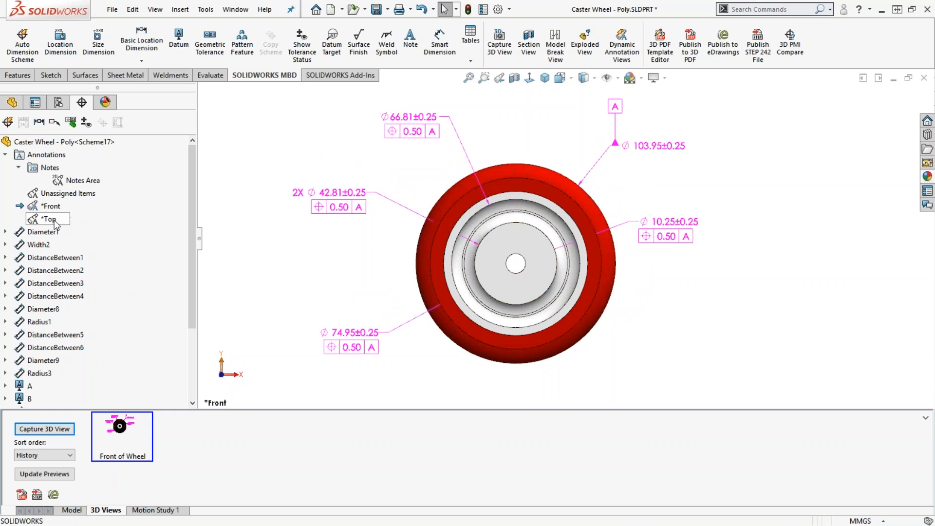
Show the *Top annotation view on the rotated wheel, and reactivate the Front of Wheel 3D view to reset the display.
middle_click_drag(363, 276, 358, 336)
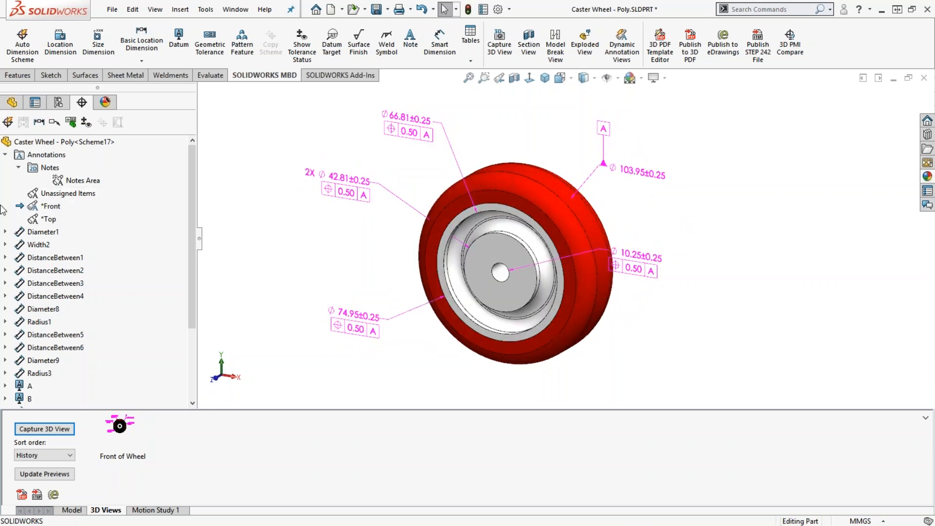
right_click(57, 219)
left_click(82, 269)
right_click(59, 195)
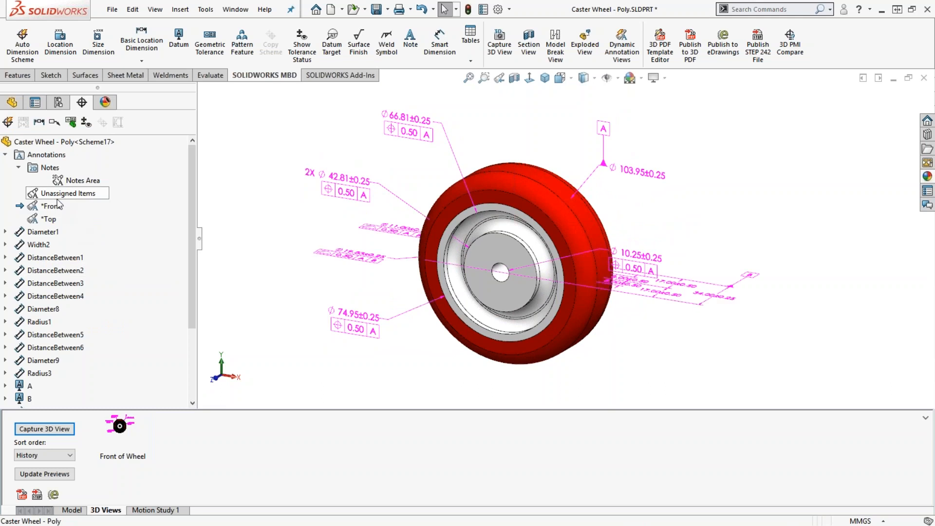
left_click(108, 236)
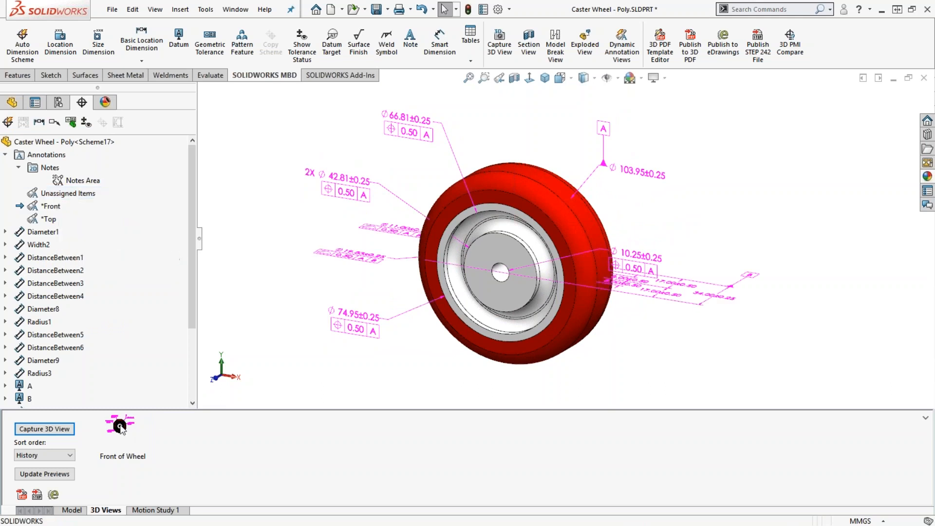
double_click(120, 427)
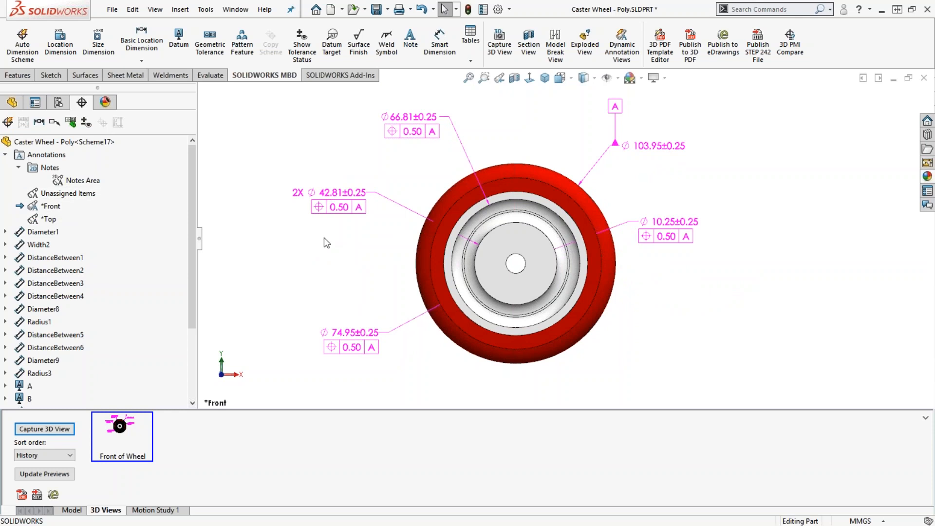
Activate and reorient to the *Top annotation view, and capture a 3D view named "*Top" that includes only the *Top annotation view.
left_click(70, 434)
right_click(45, 220)
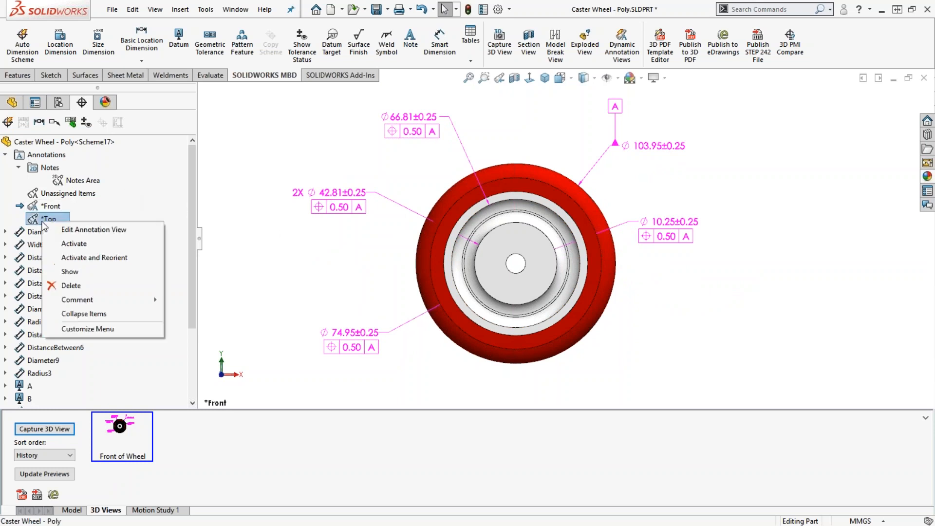
left_click(90, 255)
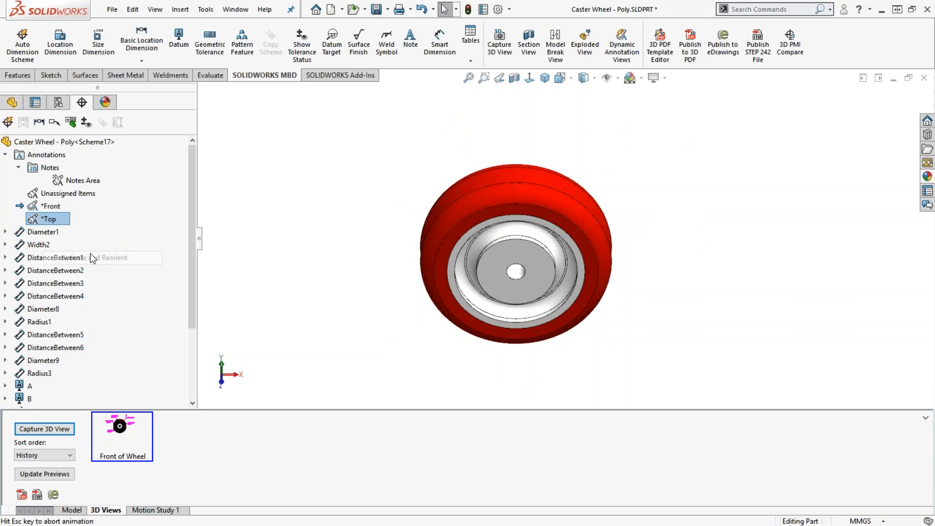
scroll(532, 250, "down", 2)
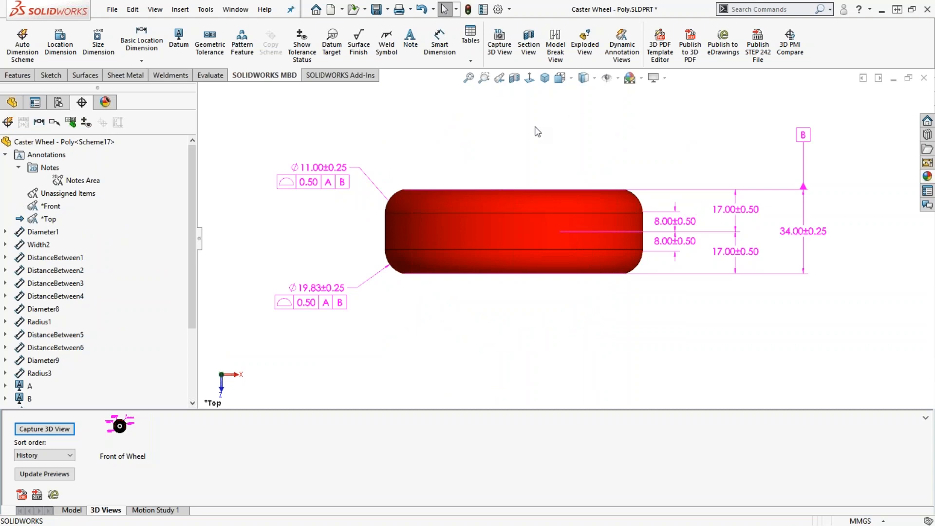
left_click(44, 429)
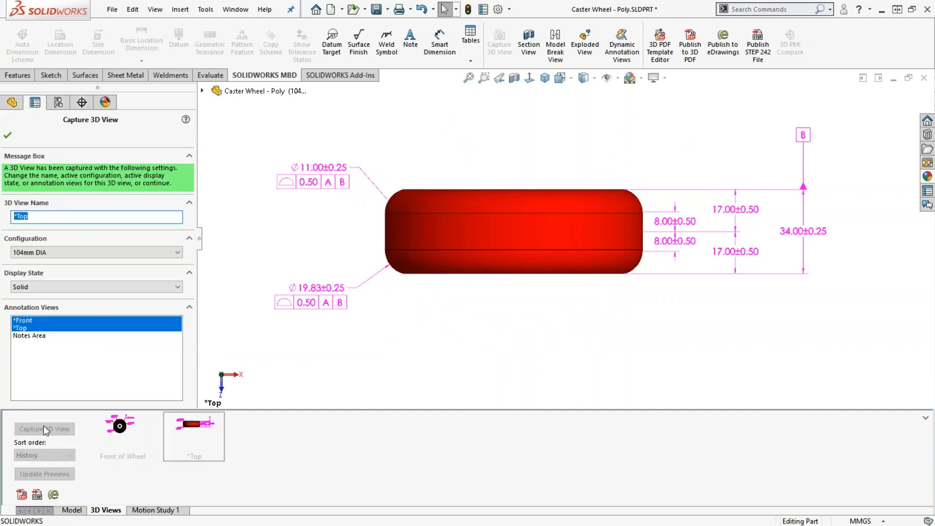
left_click(34, 324)
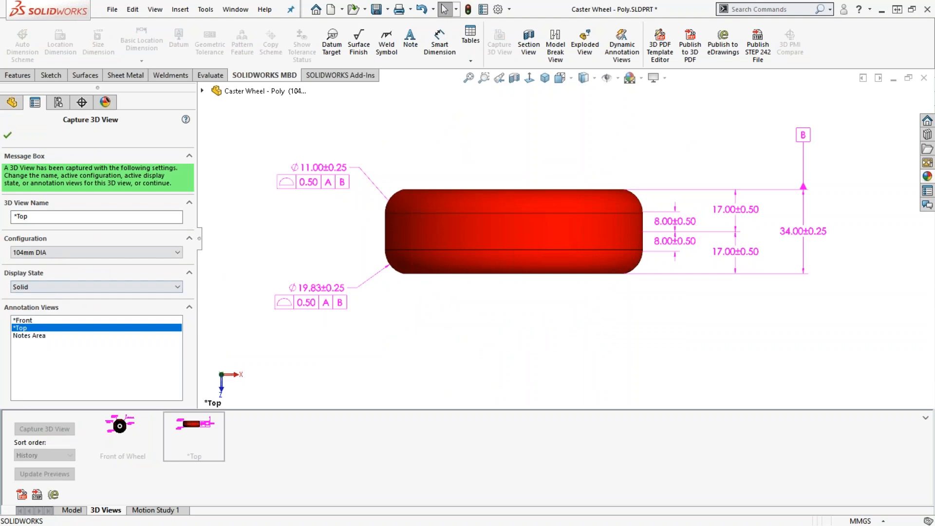
left_click(7, 135)
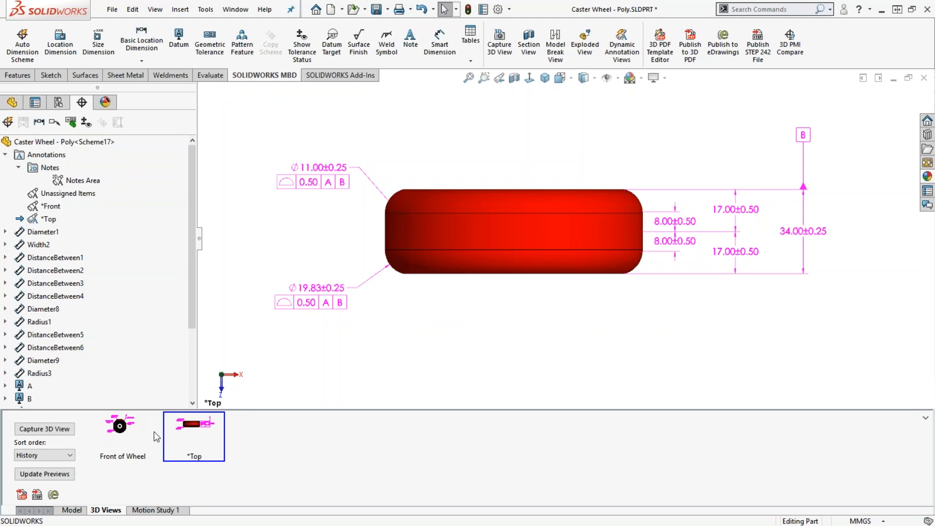
Activate the Front of Wheel 3D view and return to the *Top 3D view to compare their annotations.
left_click(132, 434)
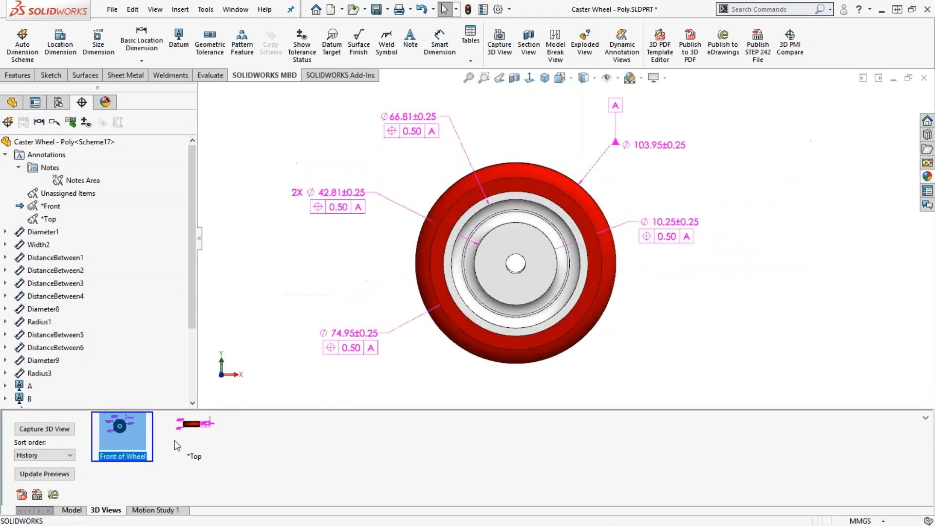
left_click(198, 431)
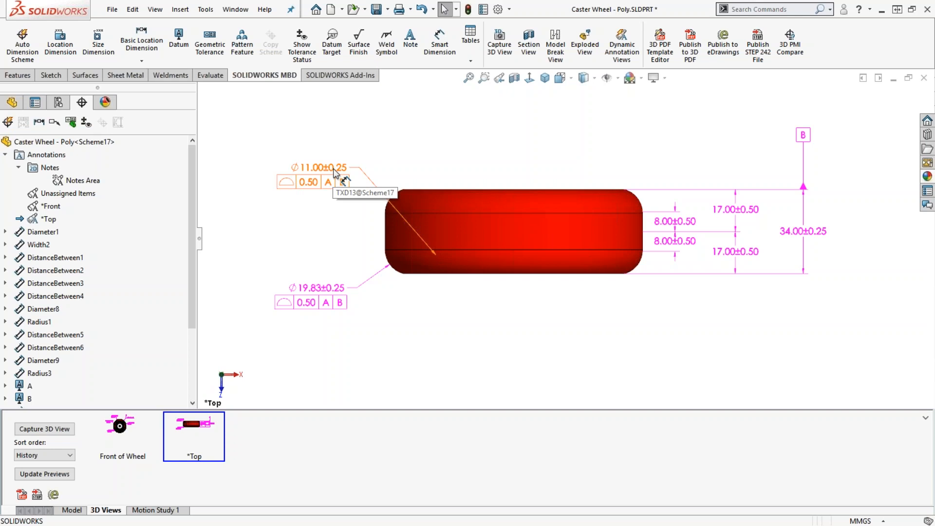
left_click(193, 432)
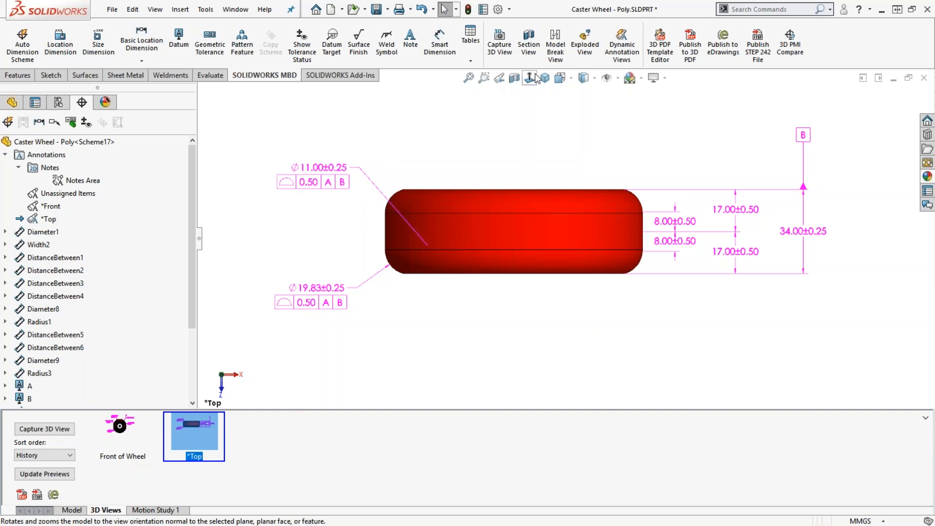
Cut the wheel with a section view along the Top Plane at zero offset, exposing its inner profile.
left_click(514, 78)
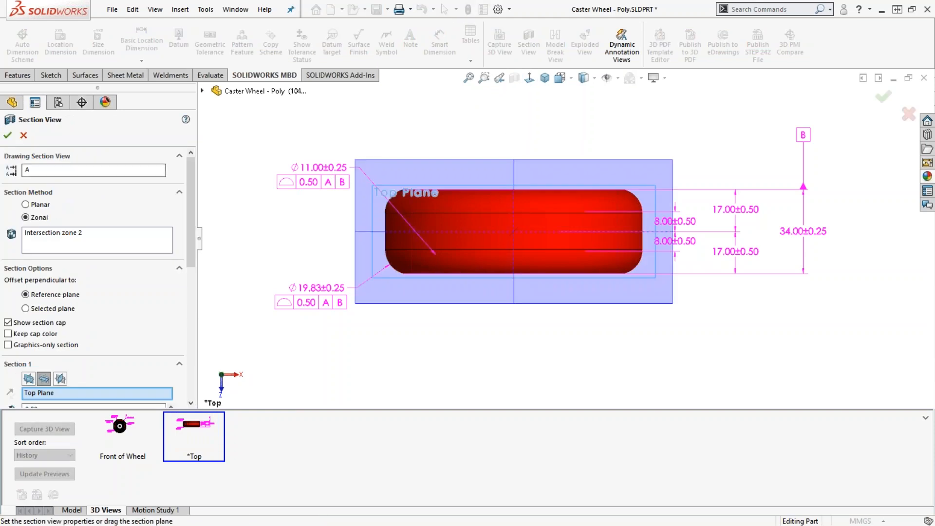
left_click(7, 136)
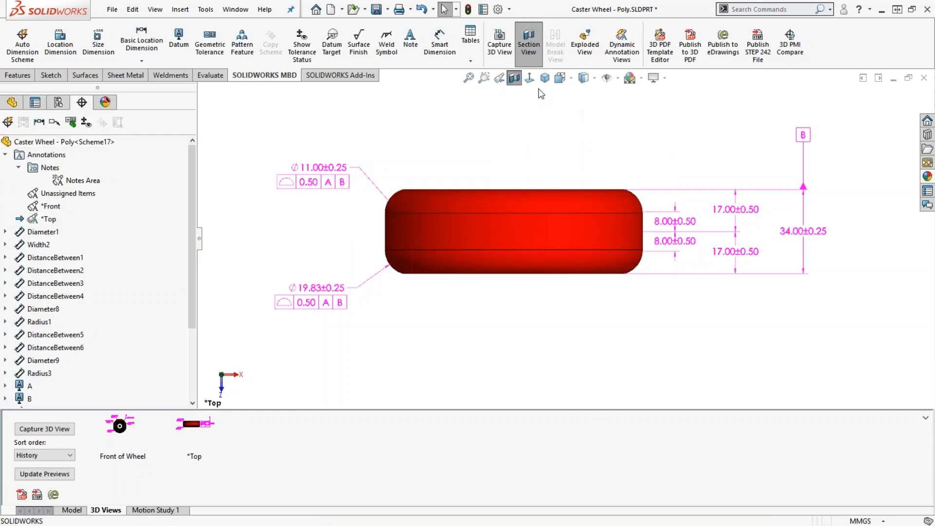
left_click(515, 78)
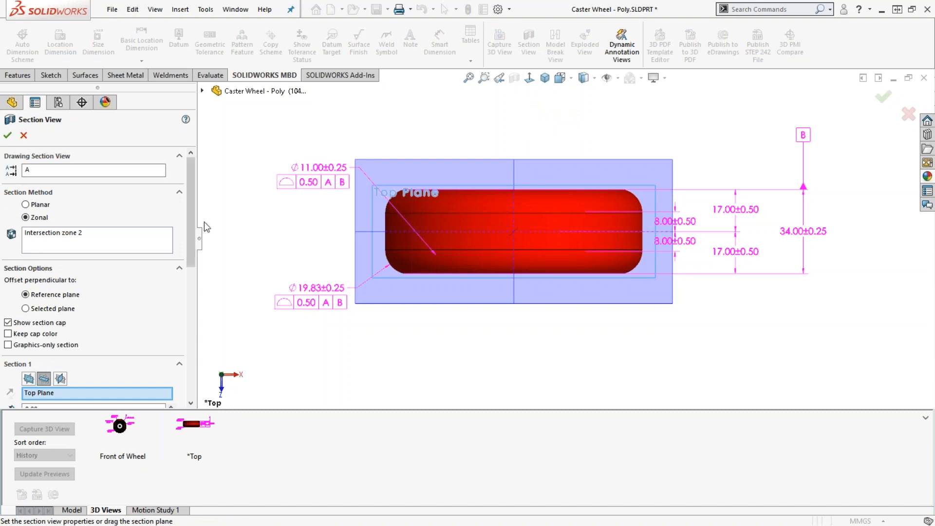
left_click_drag(189, 218, 193, 269)
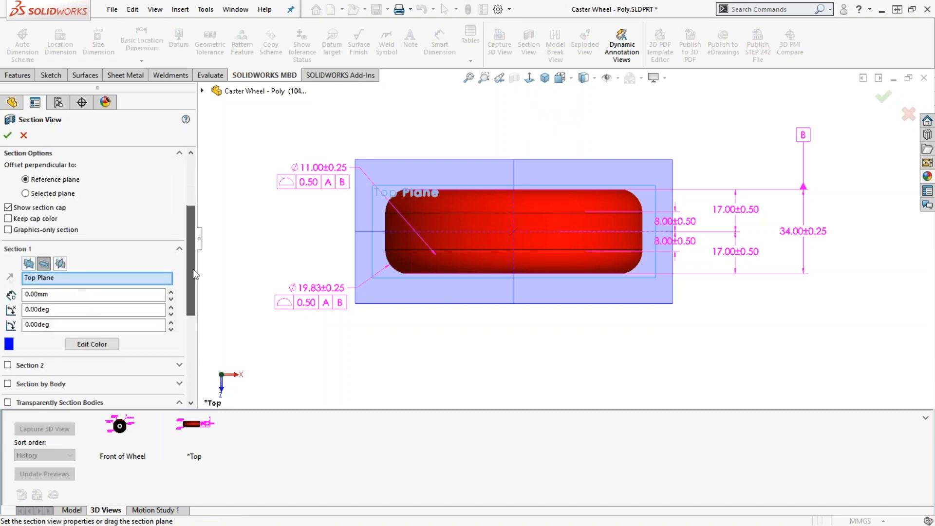
left_click(43, 265)
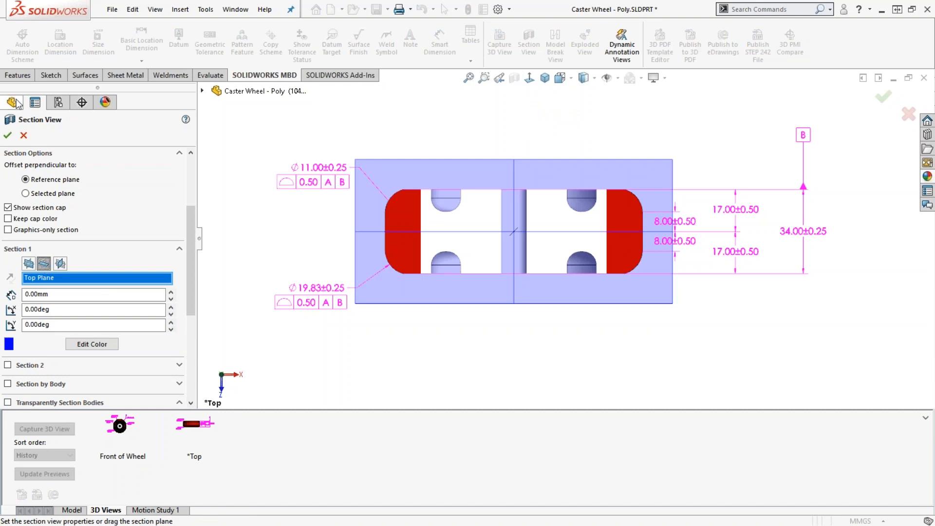
left_click(8, 136)
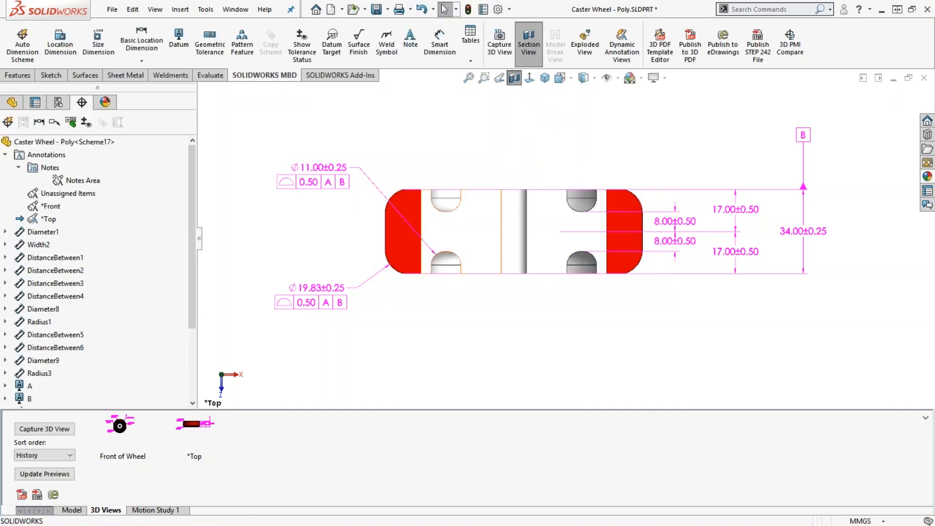
Move the 11.00 mm fillet diameter callout and its profile tolerance slightly closer to the sectioned wheel.
left_click_drag(329, 167, 350, 163)
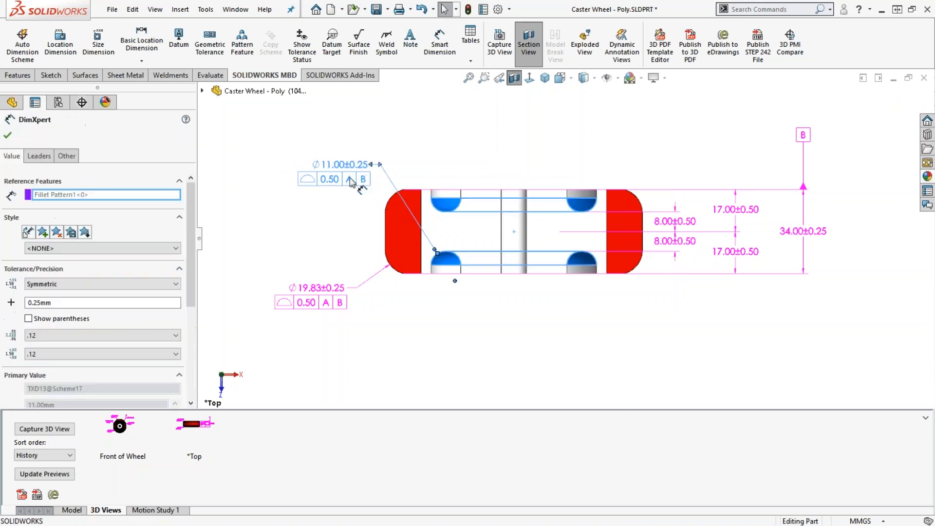
left_click(463, 350)
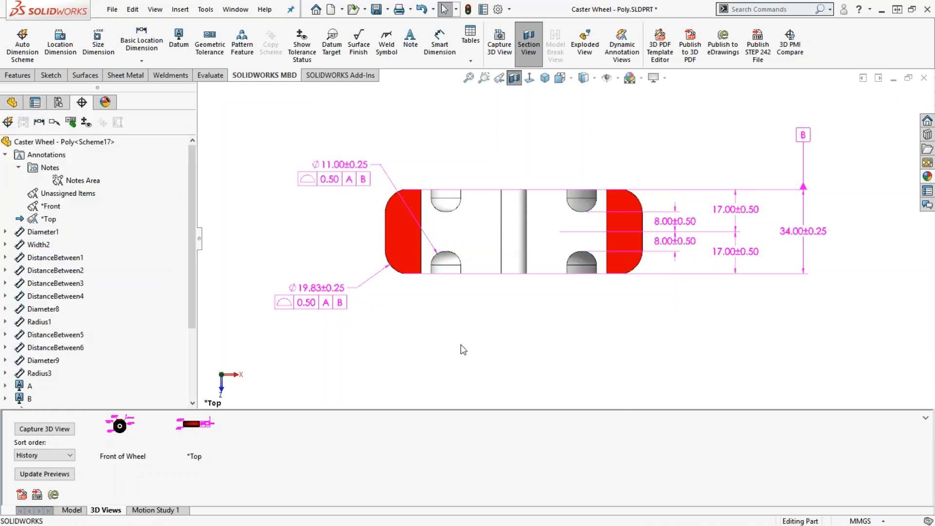
Examine the available options and DimXpert properties of the 34.00 mm width dimension, leaving them unmodified.
right_click(820, 234)
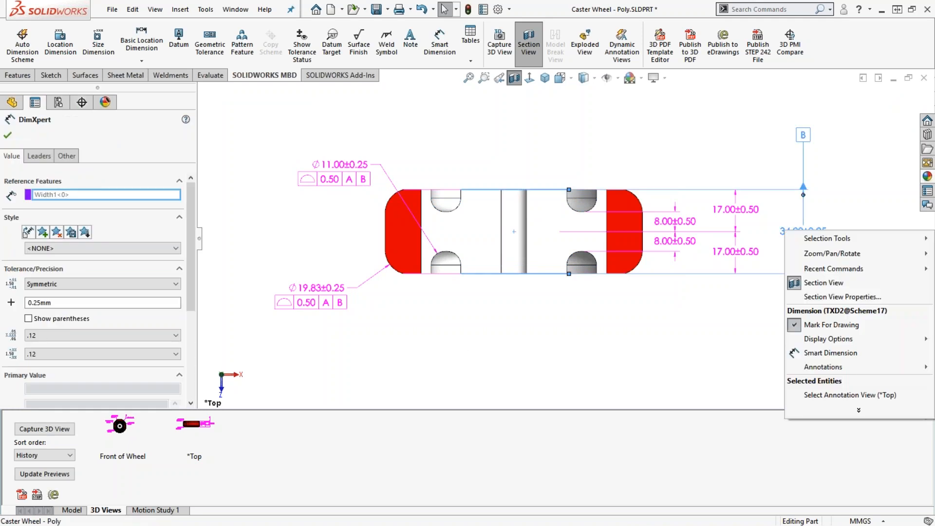
left_click(686, 344)
left_click(813, 237)
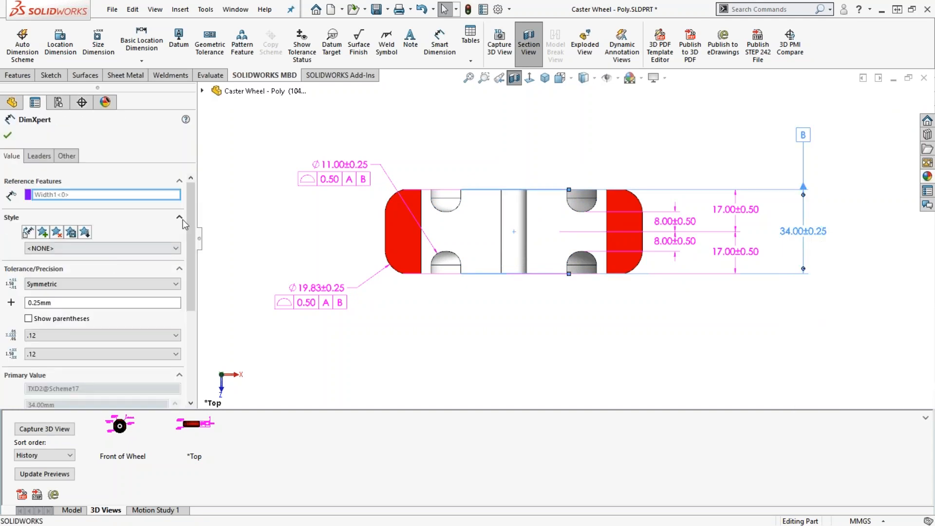
left_click_drag(191, 220, 201, 203)
left_click(575, 141)
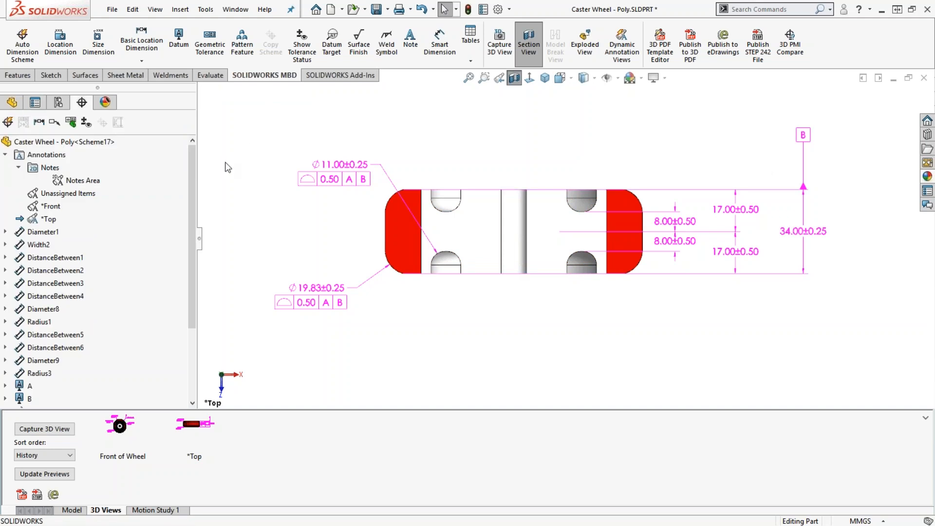
Capture the sectioned wheel as a 3D view named "Section A-A" with the *Top annotation view.
left_click(46, 429)
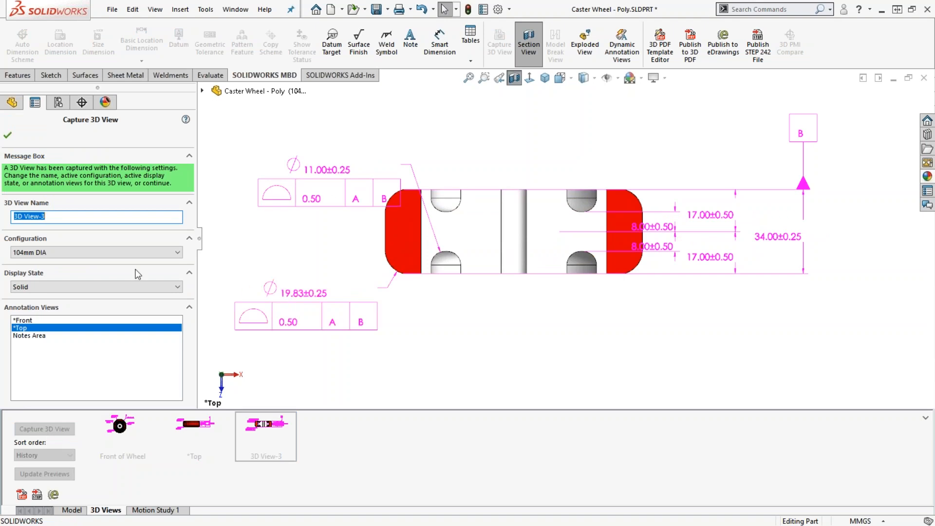
type("Section A-A")
left_click(7, 137)
Alternate between the *Top and Section A-A 3D views to compare them, ending on Section A-A.
double_click(262, 427)
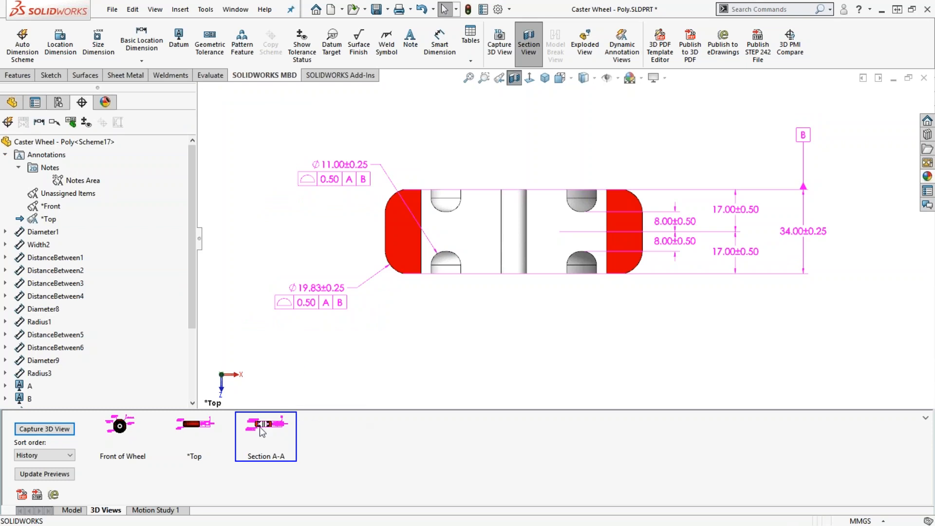
left_click(206, 423)
double_click(207, 424)
double_click(265, 425)
double_click(195, 425)
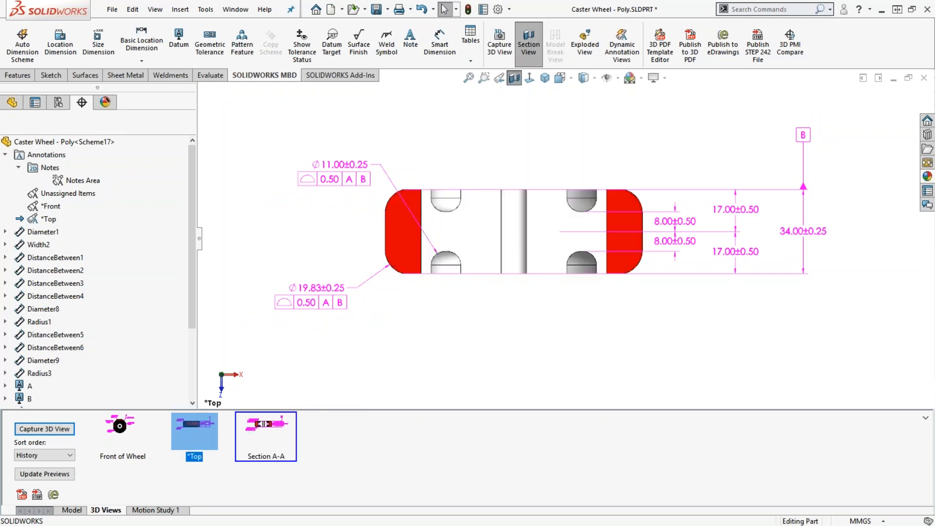
left_click(266, 431)
double_click(266, 429)
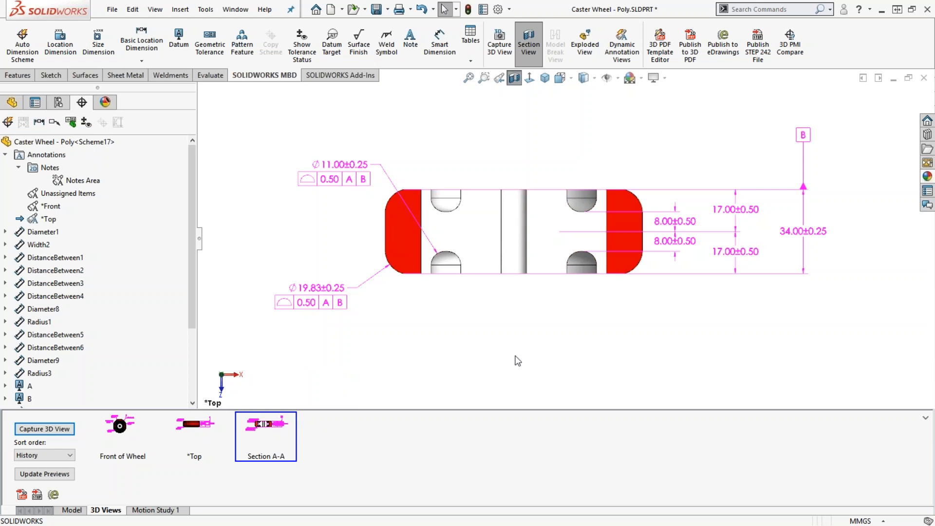
Start a new annotation view with the *Top view orientation and proceed to choosing the annotations to move.
right_click(45, 156)
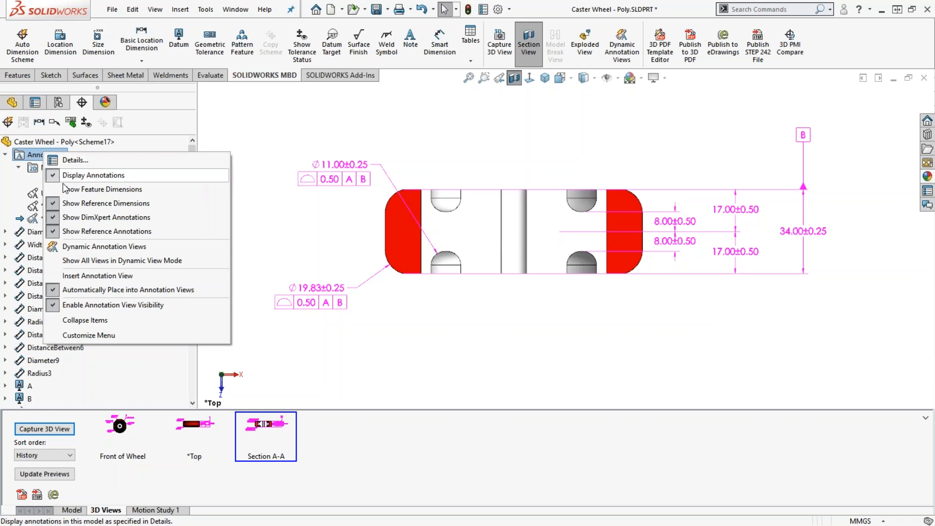
left_click(102, 276)
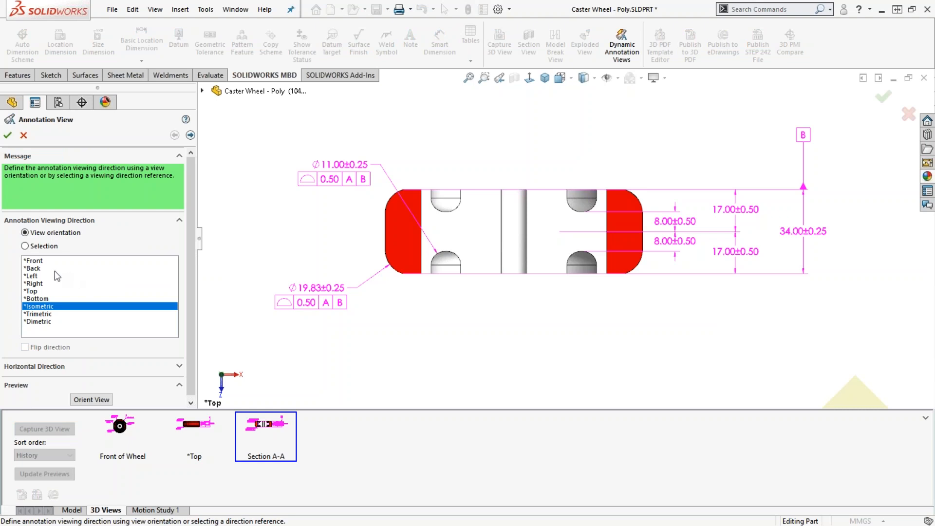
left_click(40, 292)
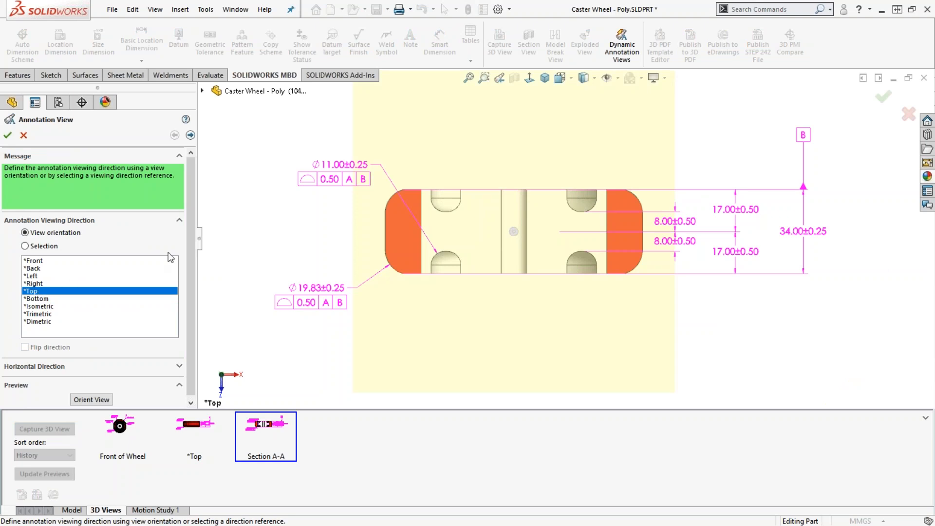
scroll(191, 244, "down", 1)
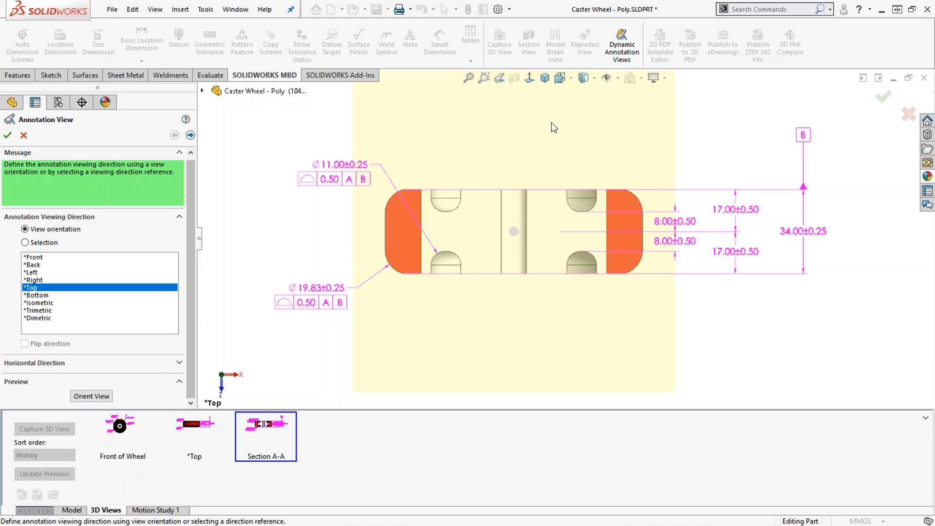
left_click(190, 136)
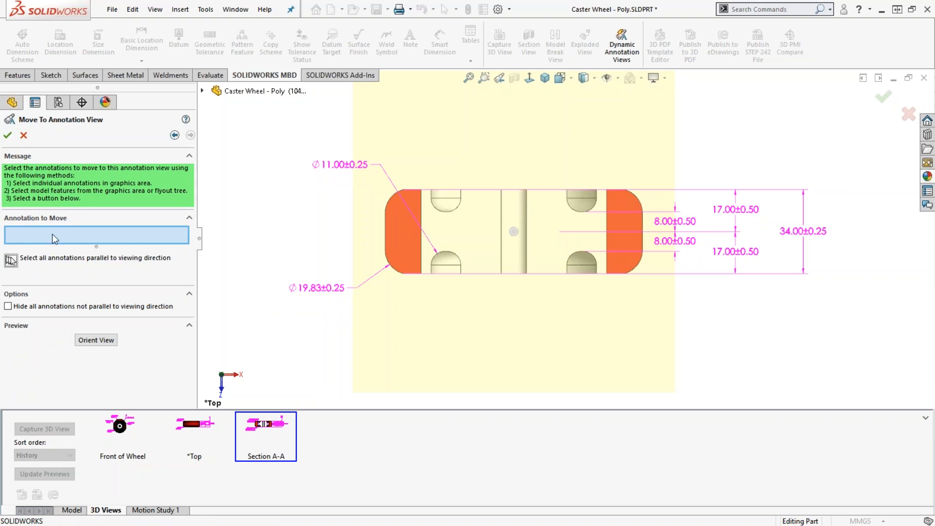
Select the 11.00 and 19.83 mm diameters to move, and remove the 11.00 mm callout and the remaining geometric tolerance symbol from the selection.
left_click(341, 164)
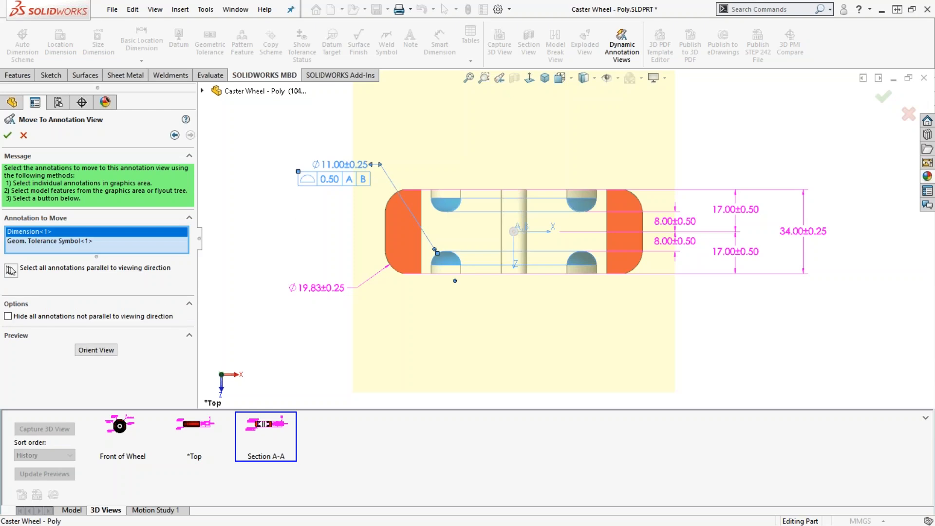
left_click(325, 288)
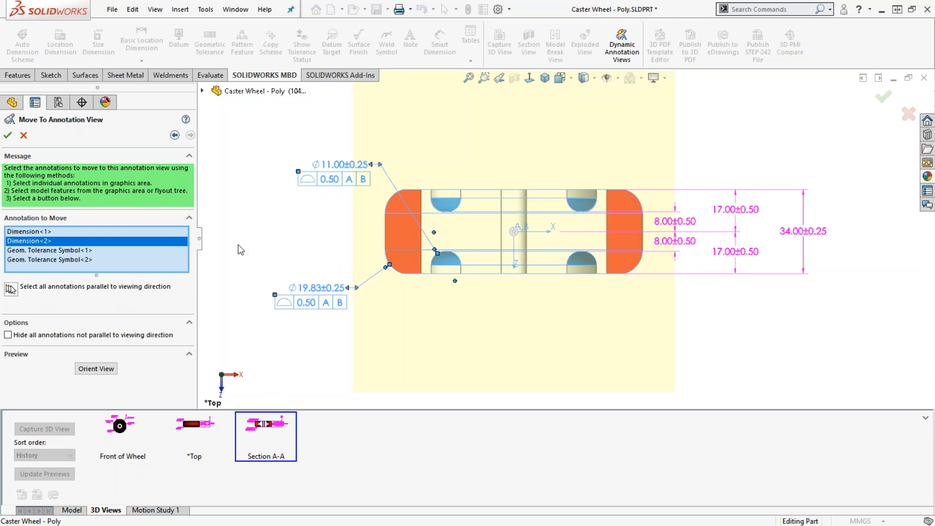
left_click(354, 171)
right_click(150, 240)
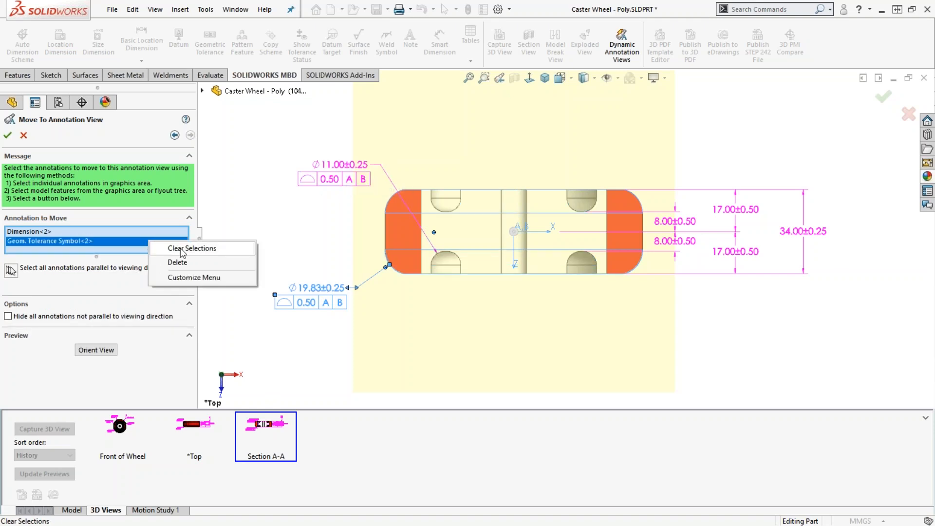
left_click(177, 262)
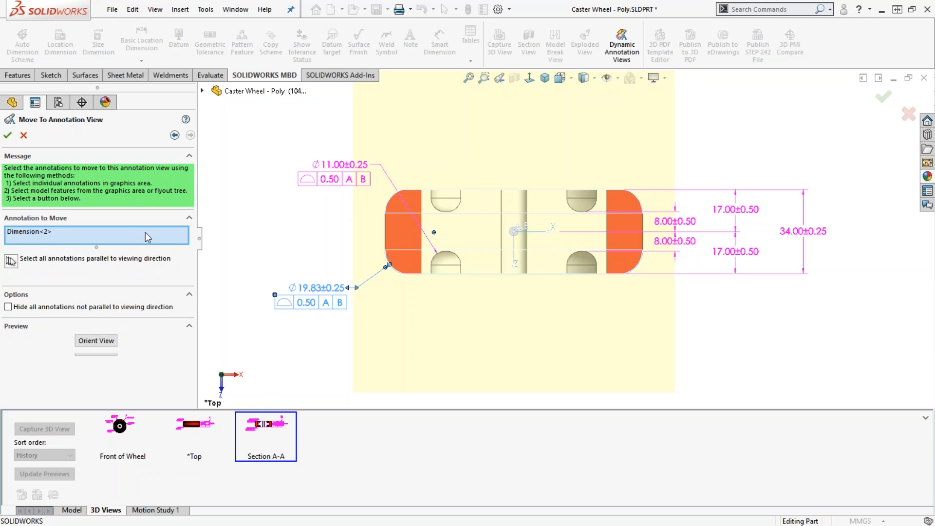
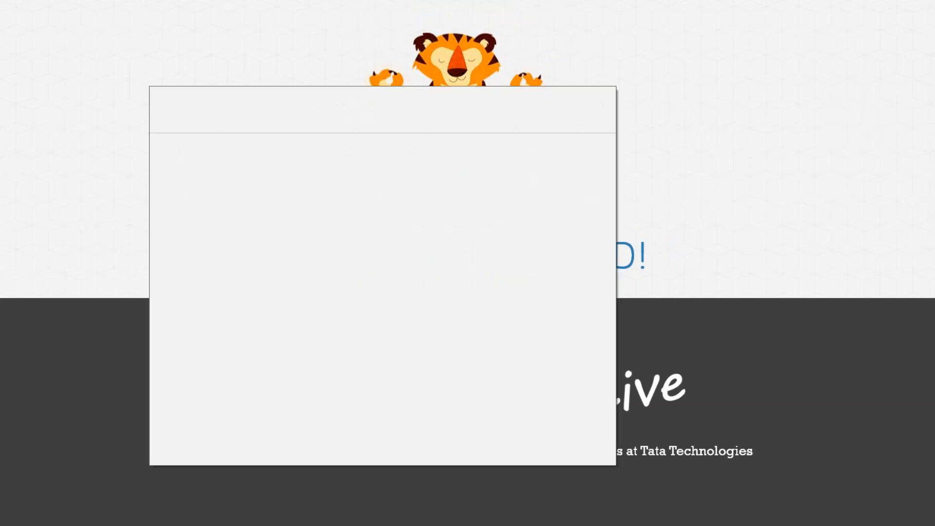
Reopen the Caster Wheel - Poly part in SOLIDWORKS.
left_click(200, 244)
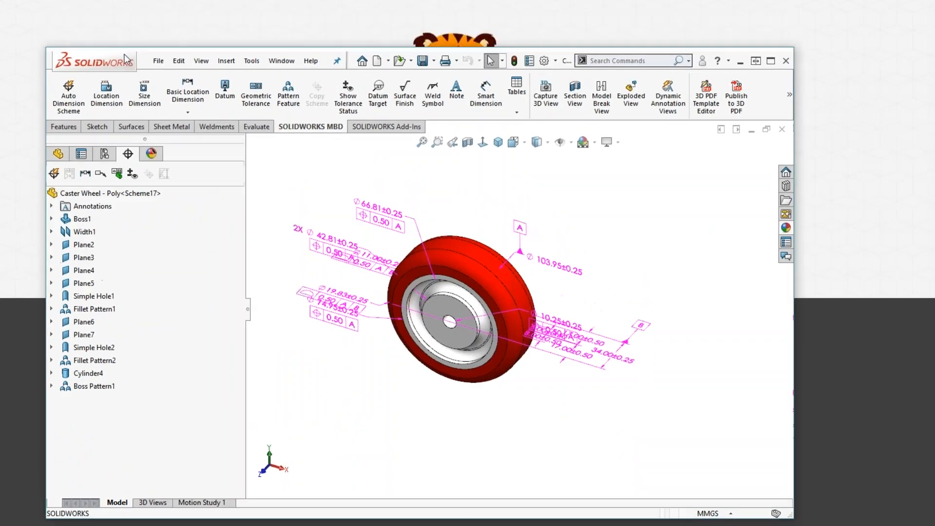
Activate and reorient to the *Front annotation view and capture it as a 3D view named *Front.
left_click_drag(124, 54, 125, 1)
left_click(115, 509)
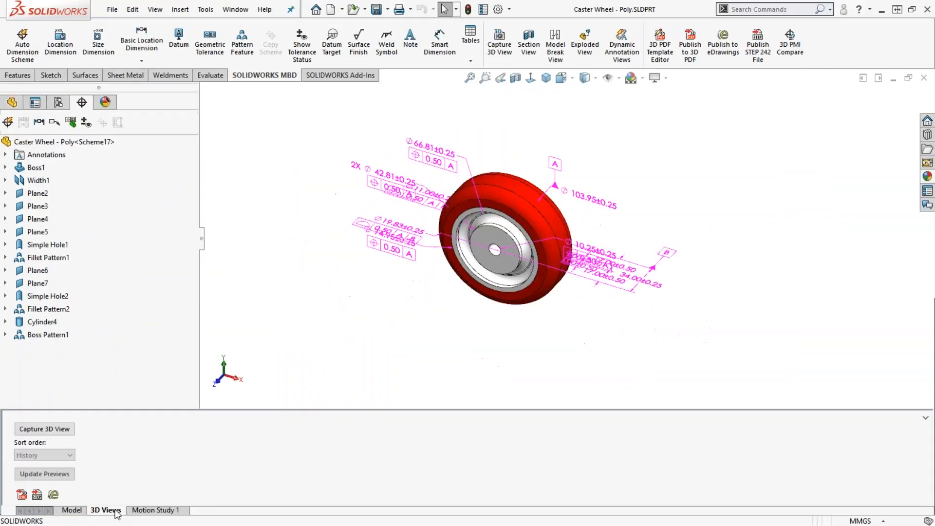
left_click(5, 155)
right_click(51, 193)
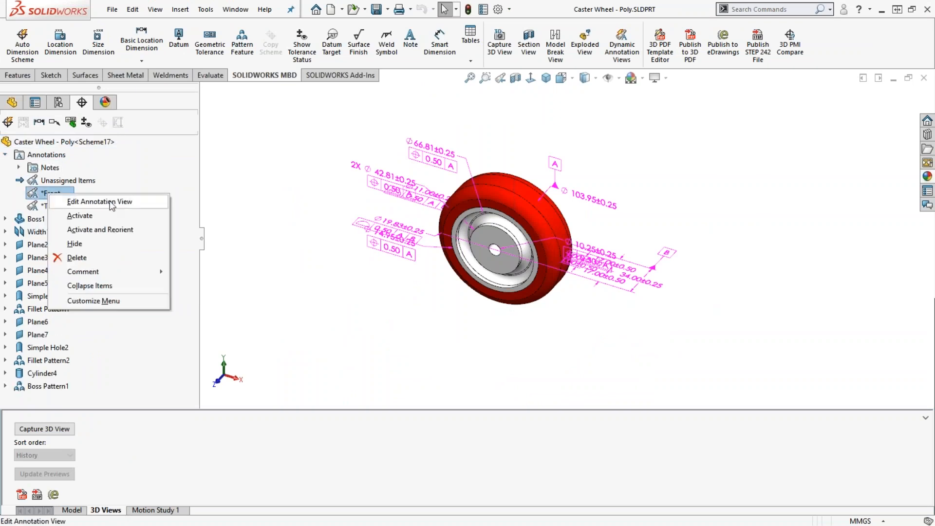
left_click(108, 229)
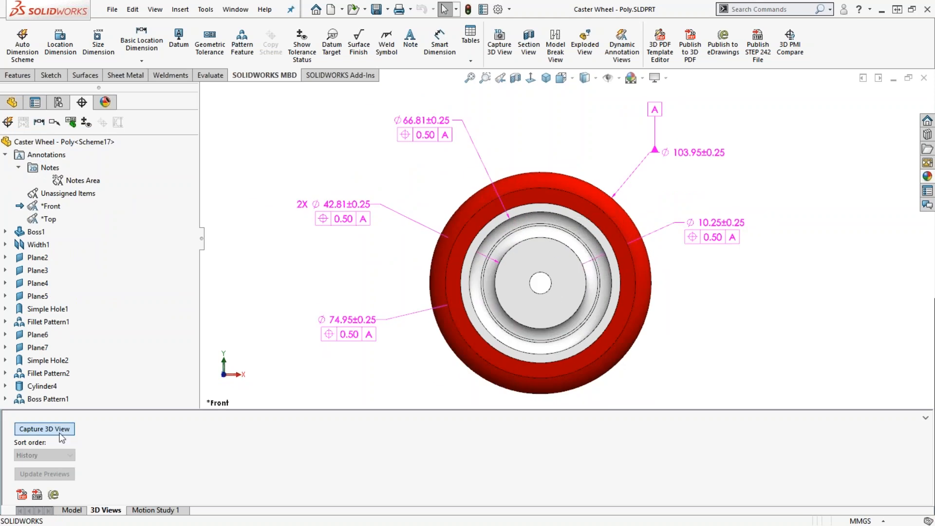
left_click(60, 431)
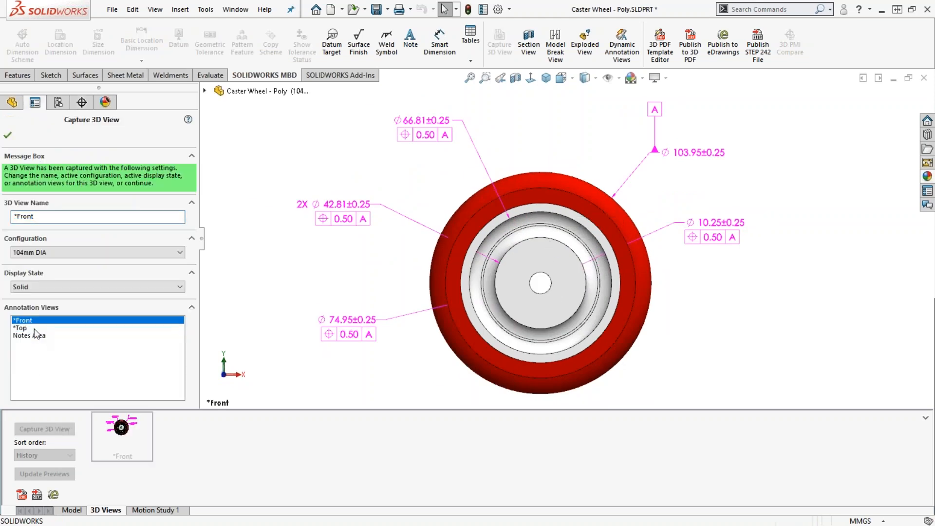
left_click(8, 135)
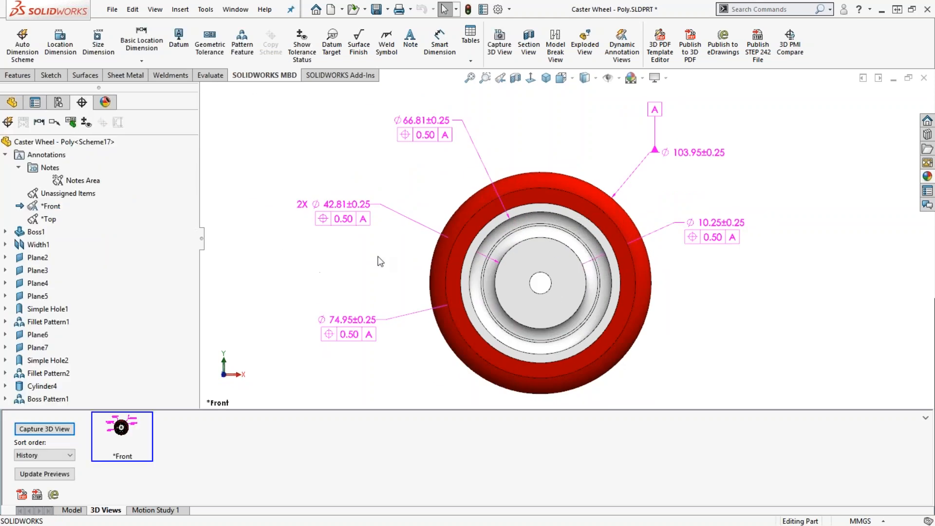
Activate and reorient to the *Top annotation view and capture it as a *Top 3D view containing only the *Top annotations.
right_click(54, 220)
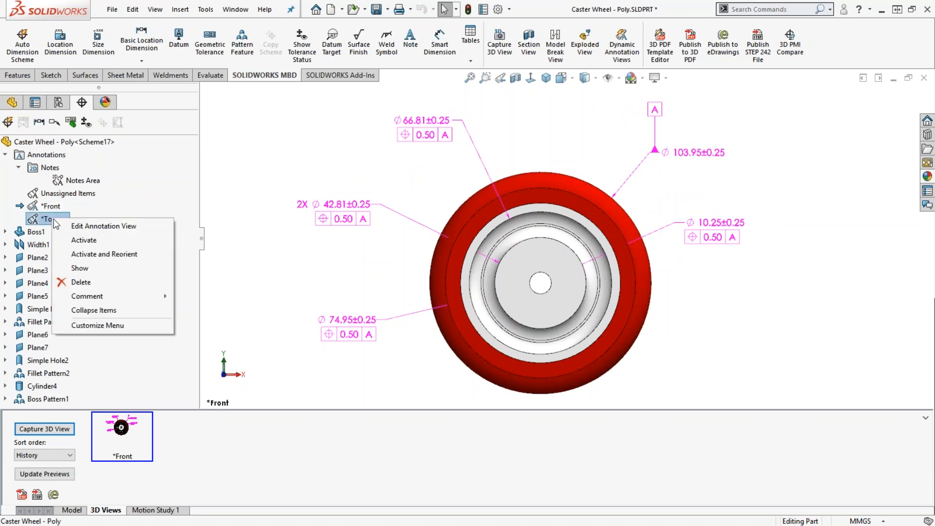
left_click(96, 254)
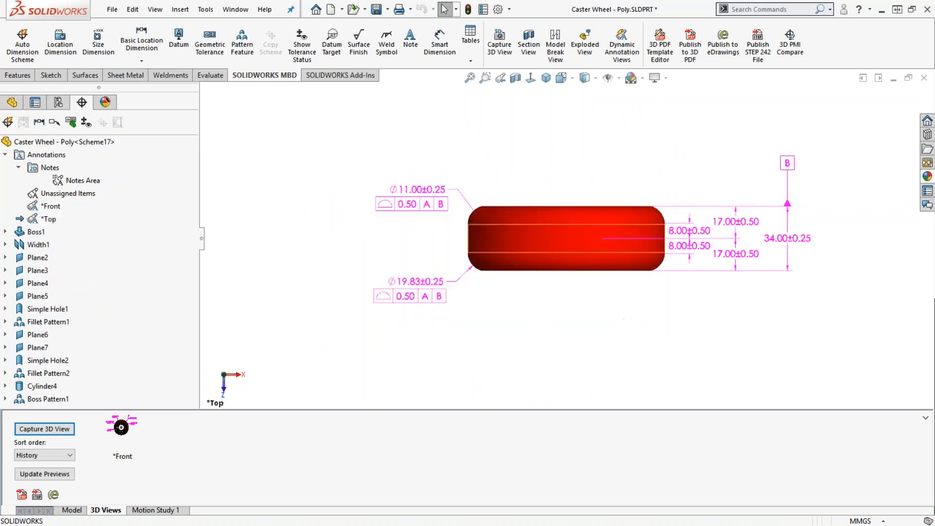
left_click(43, 429)
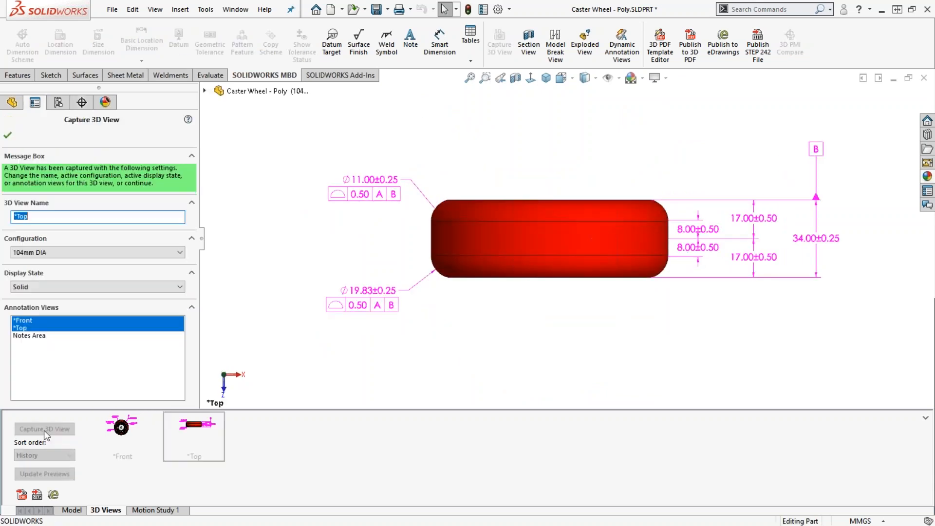
left_click(40, 328)
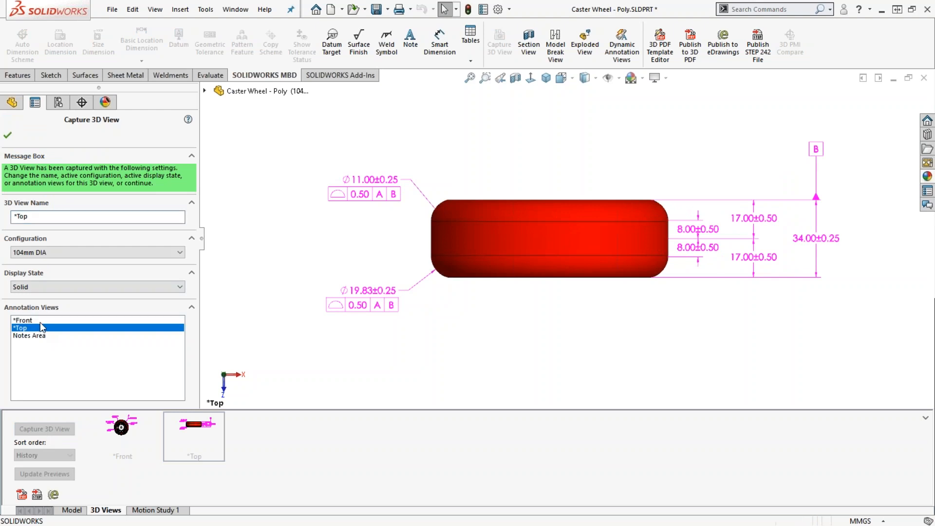
left_click(8, 136)
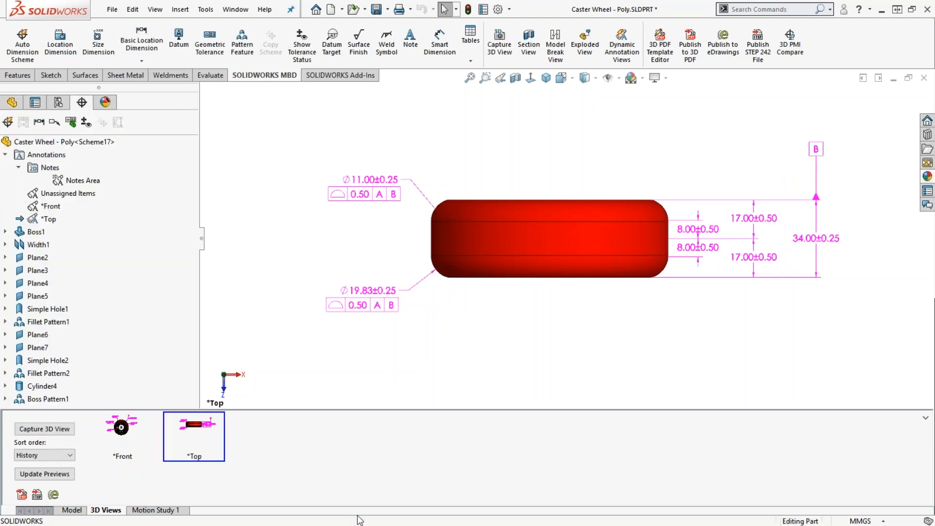
Section the wheel through the Top Plane and save the part.
left_click(516, 78)
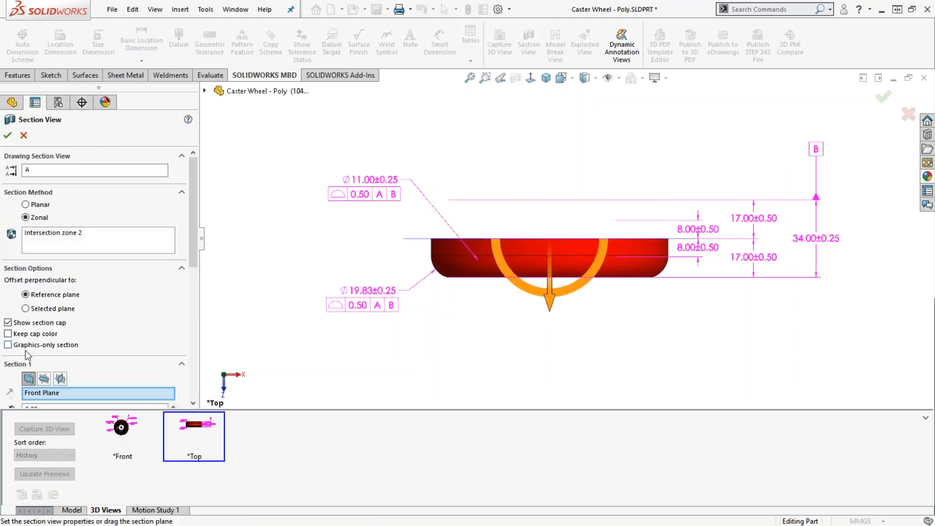
left_click(43, 378)
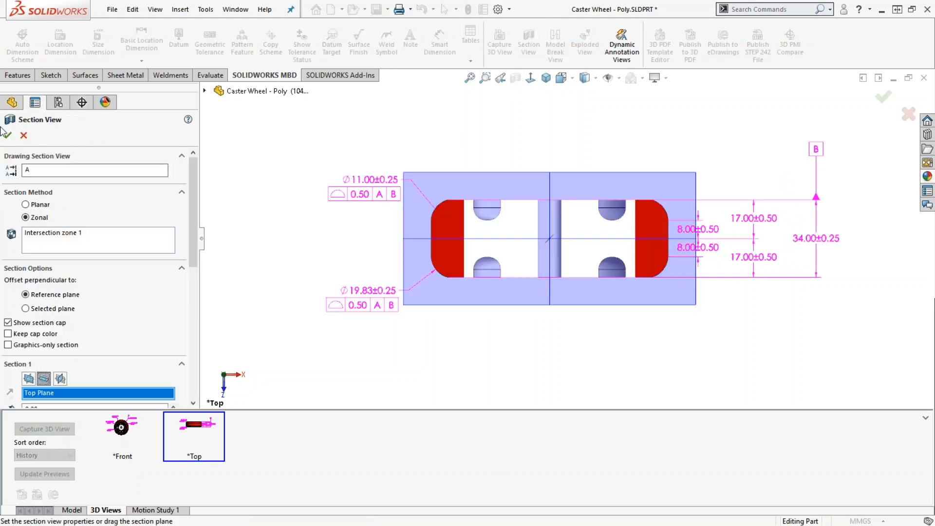
left_click(8, 136)
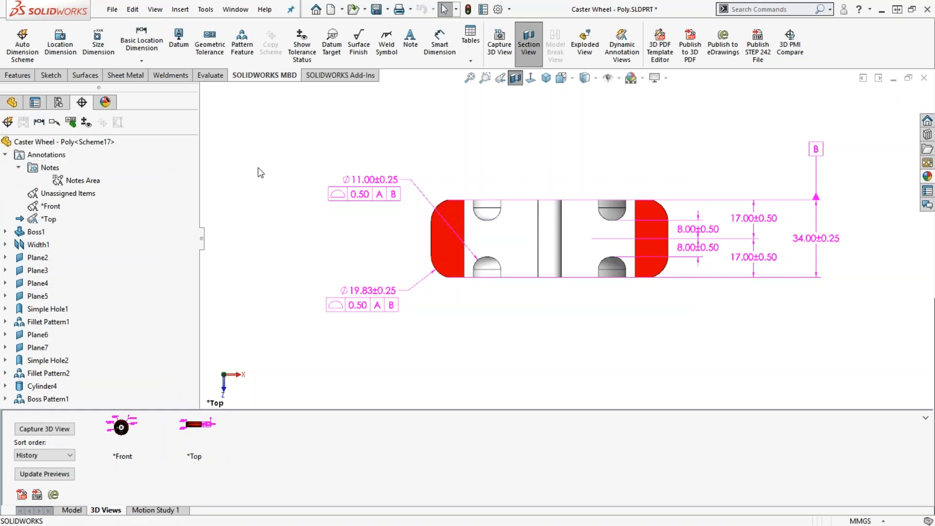
key("ctrl+s")
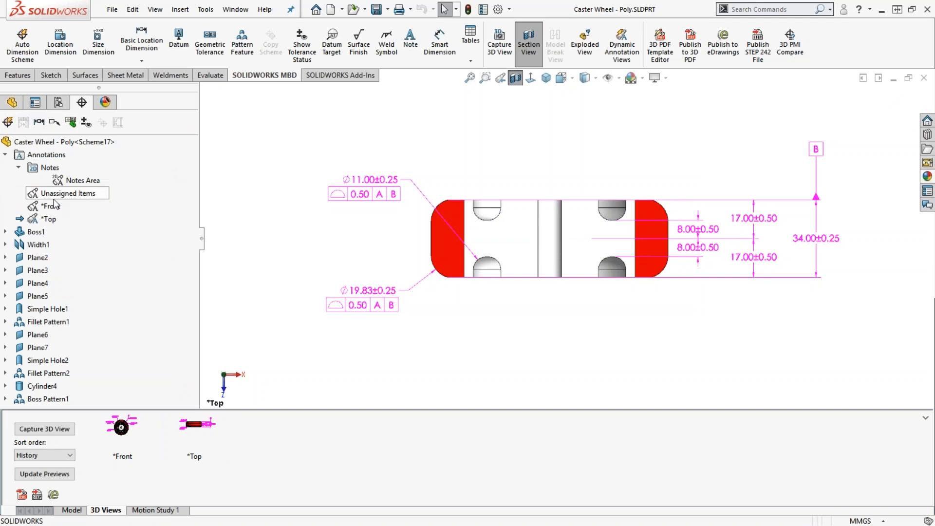
Insert a new annotation view with the *Top view orientation, without moving any annotations into it.
right_click(47, 154)
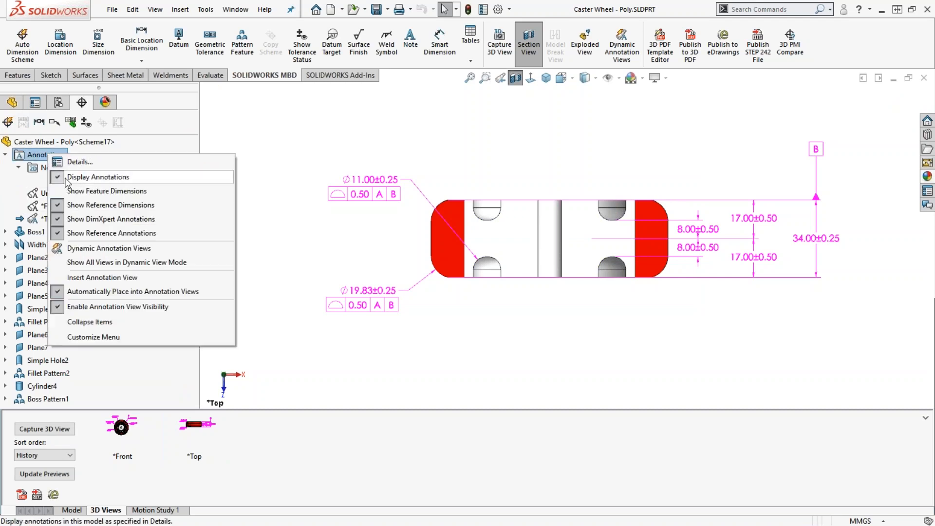
left_click(95, 280)
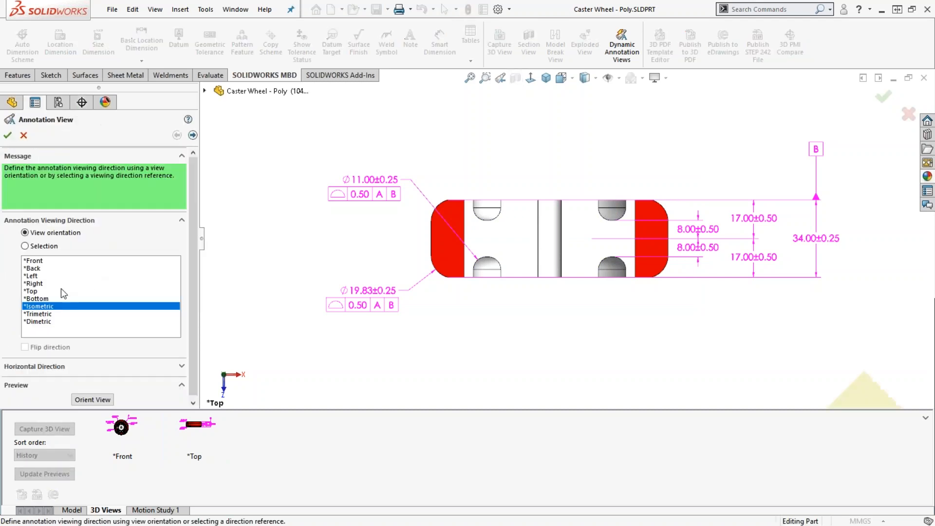
left_click(32, 291)
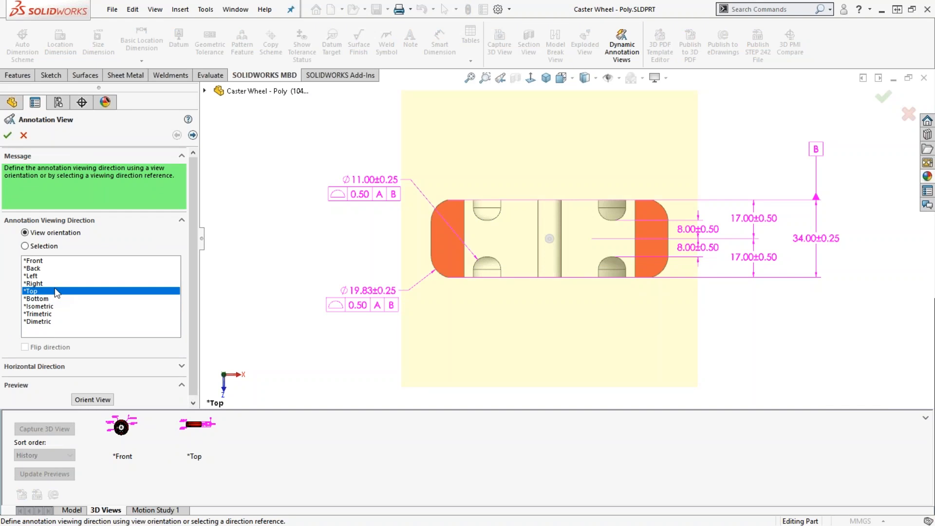
left_click(193, 135)
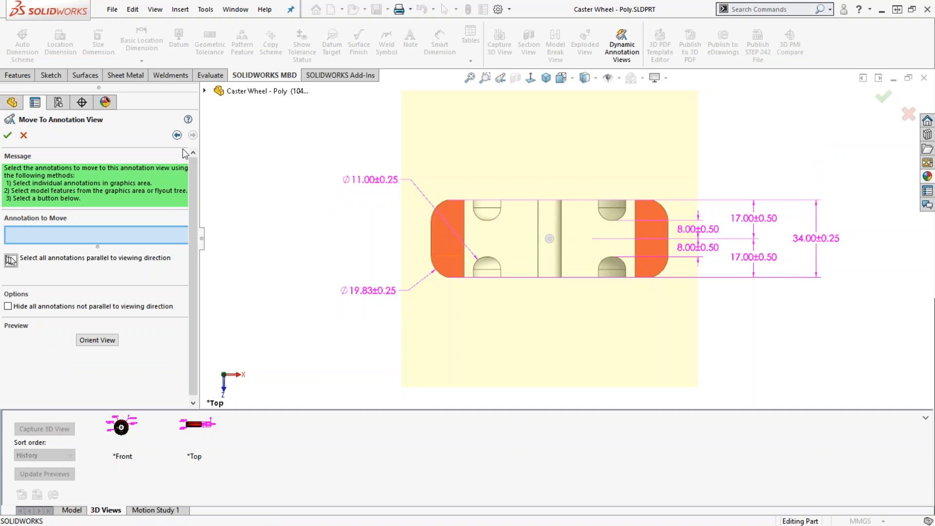
left_click(8, 136)
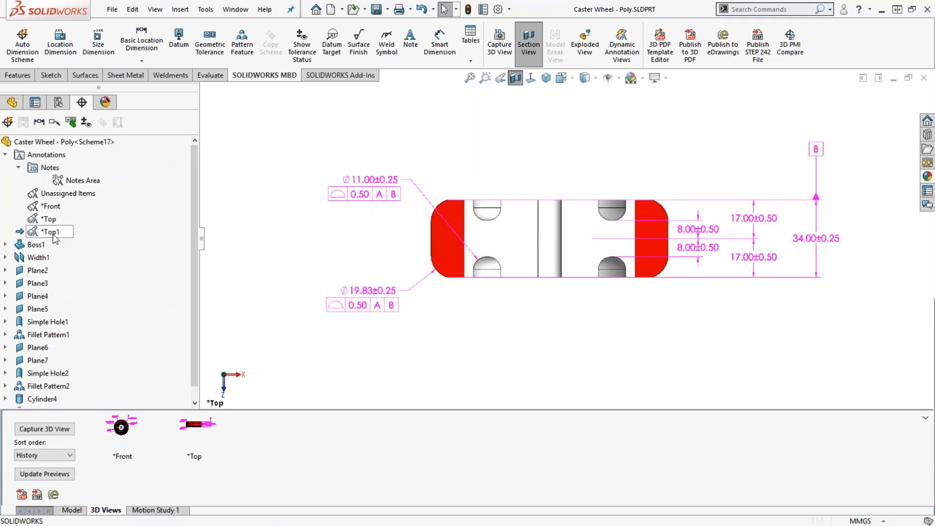
Orient the model to the *Top1 annotation view, and activate and reorient to *Top.
right_click(50, 234)
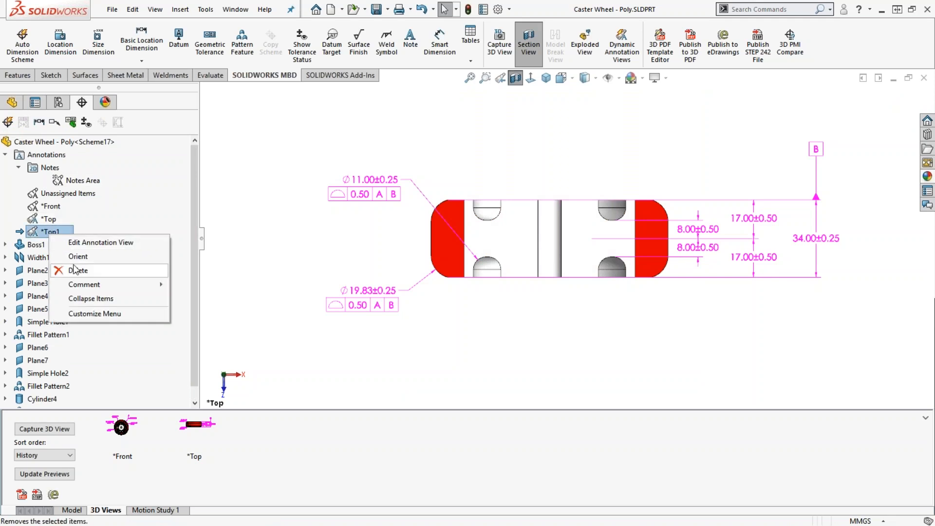
left_click(78, 257)
right_click(51, 218)
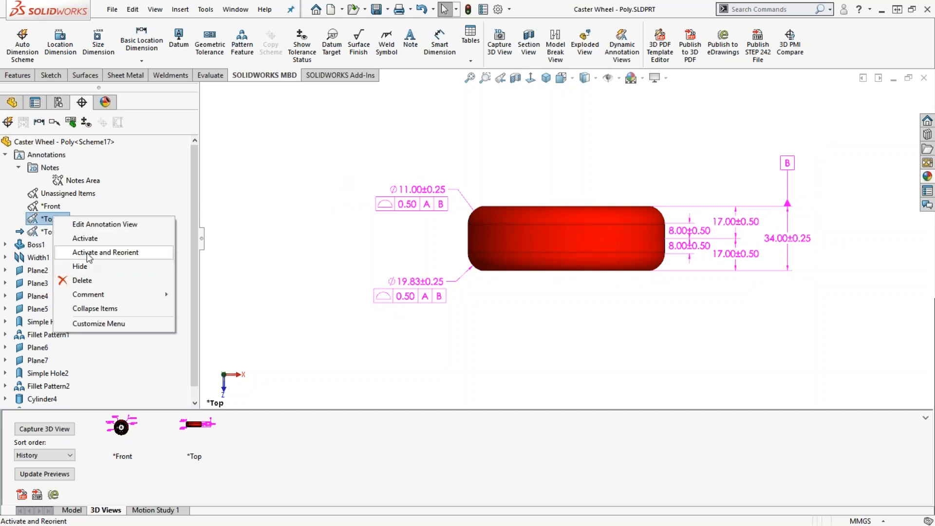
left_click(89, 254)
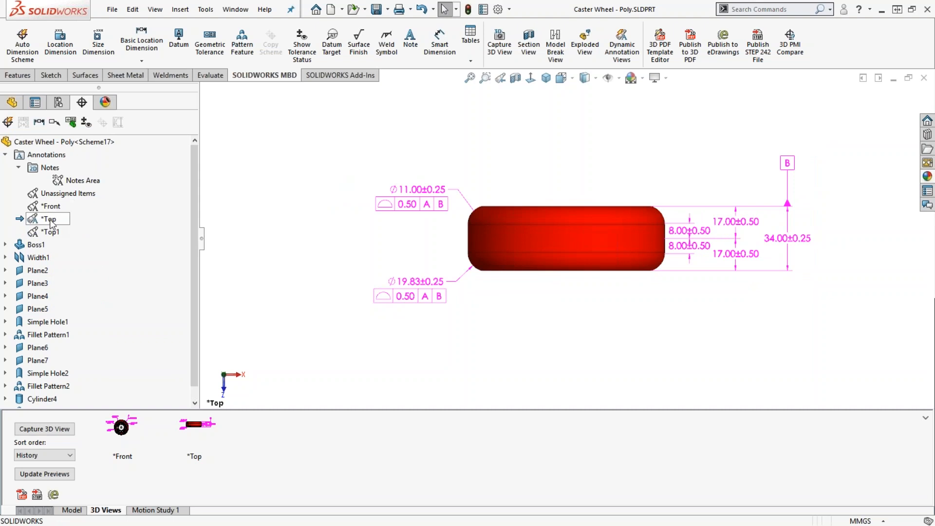
Rename the *Top1 annotation view as Sectioned.
right_click(49, 233)
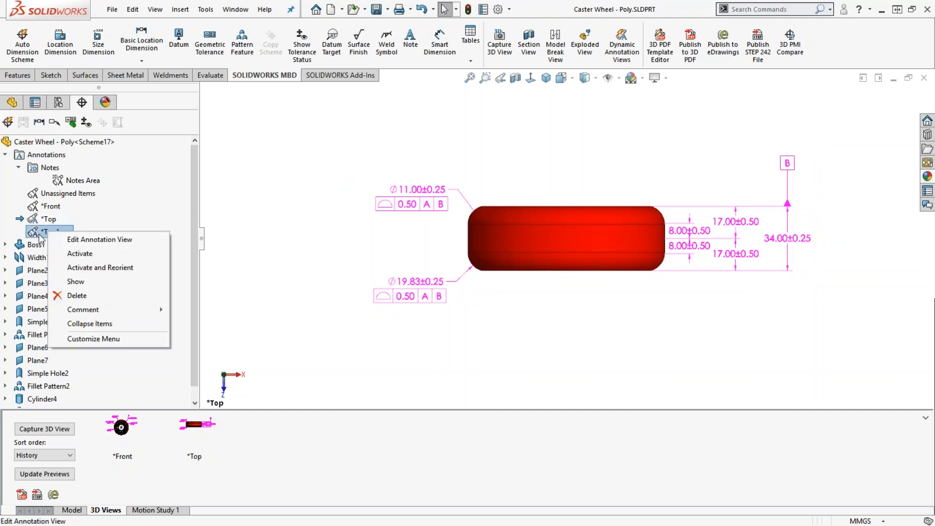
left_click(52, 238)
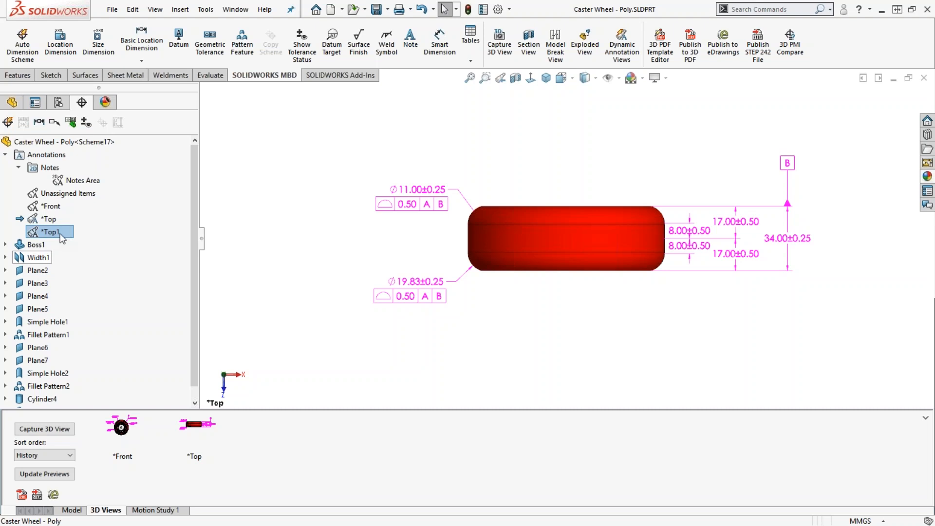
left_click(60, 233)
type("Sectioned")
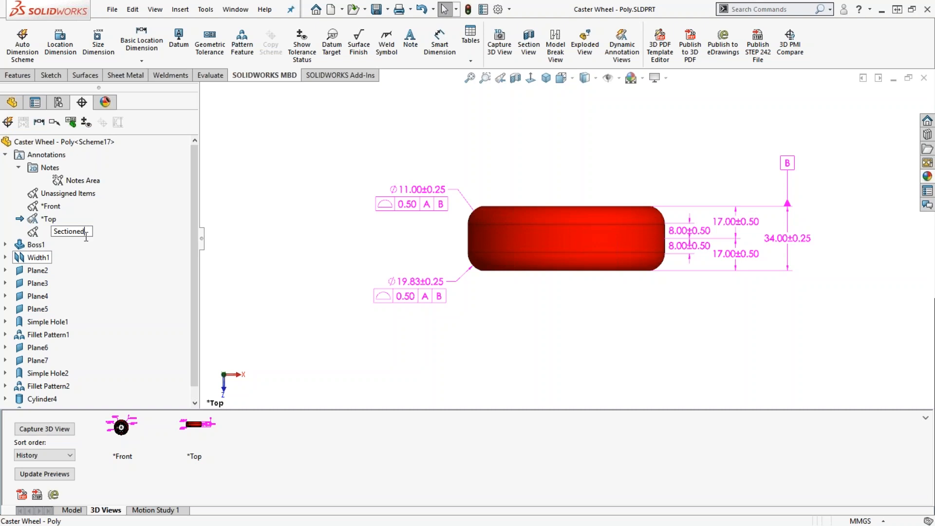
key("Return")
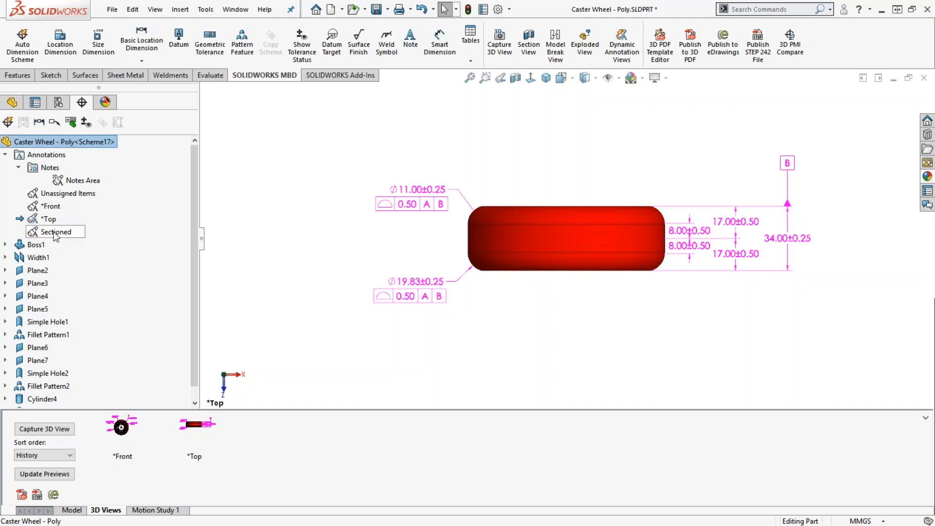
Activate the Sectioned annotation view and move the 11.00 and 19.83 mm diameters with their geometric tolerances into it.
right_click(55, 236)
left_click(109, 268)
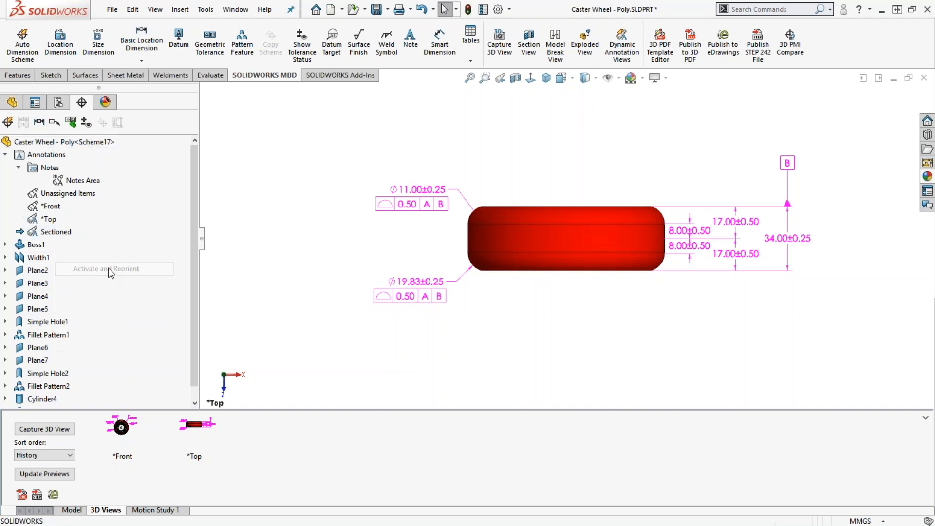
left_click(420, 283)
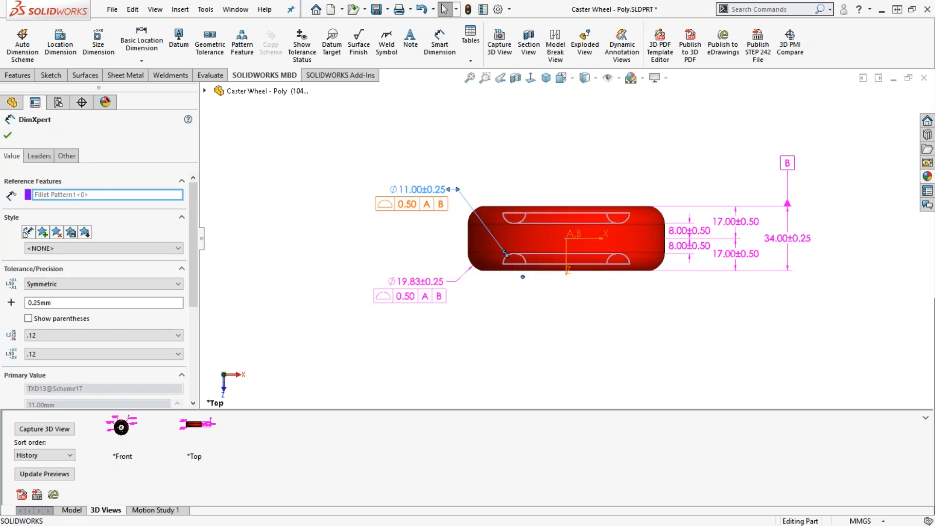
left_click(411, 204)
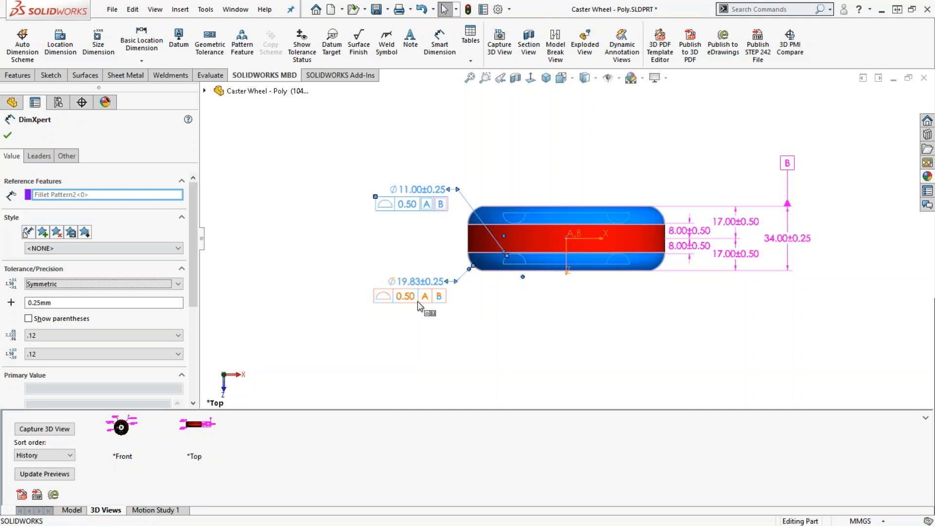
left_click(417, 298)
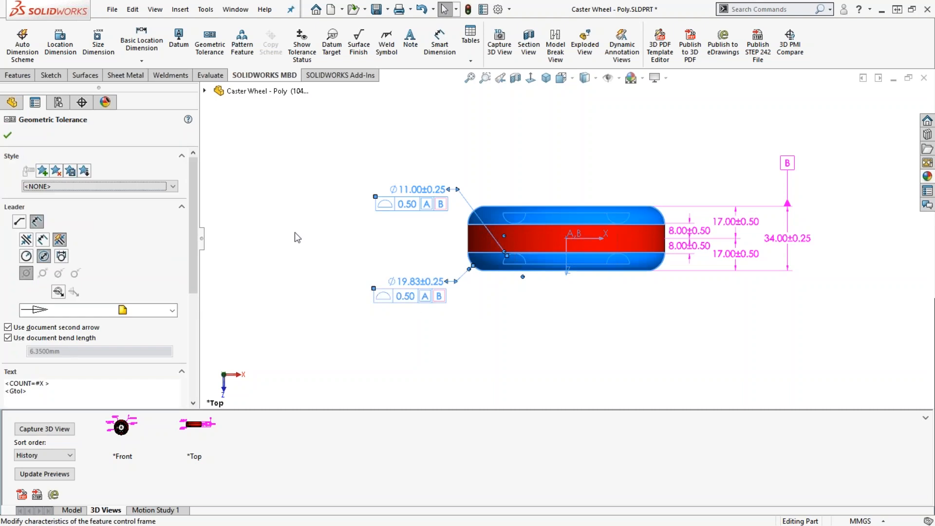
key("grave")
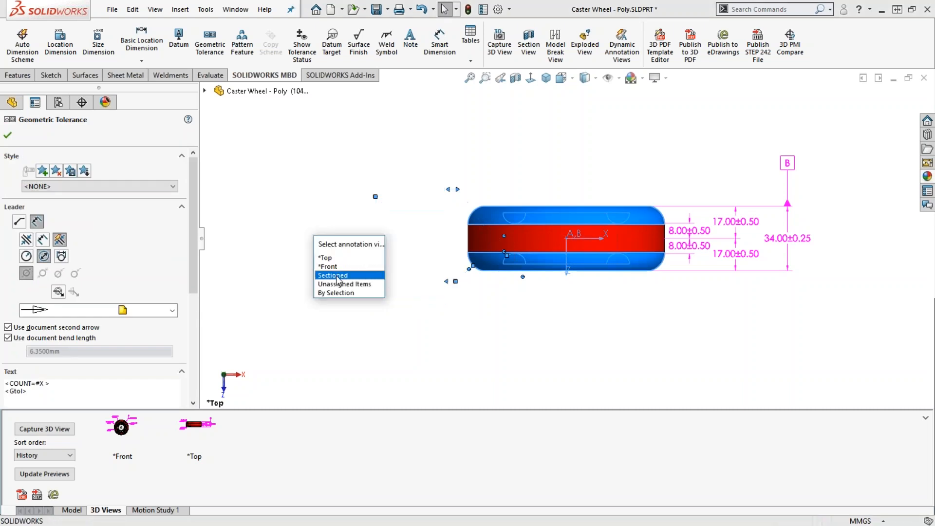
left_click(336, 276)
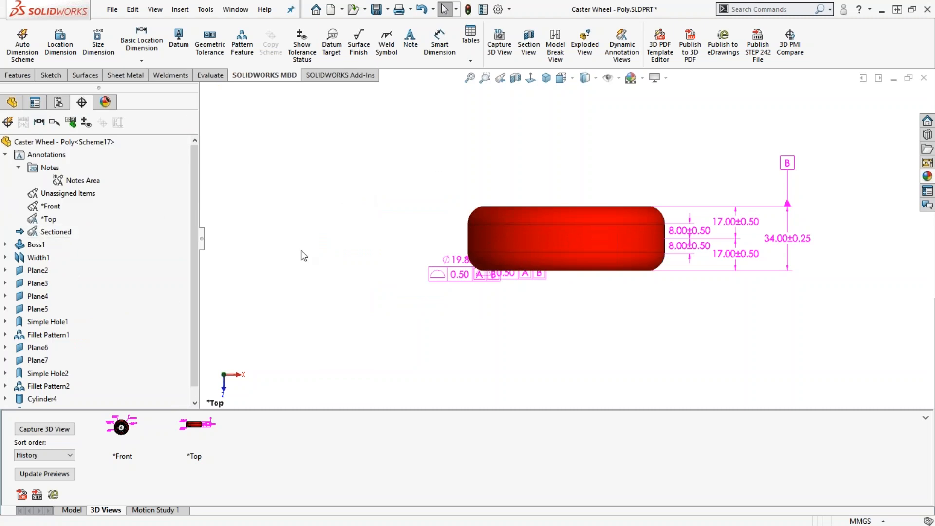
Hide the *Top annotation view and orient the model to the Sectioned annotation view.
right_click(49, 219)
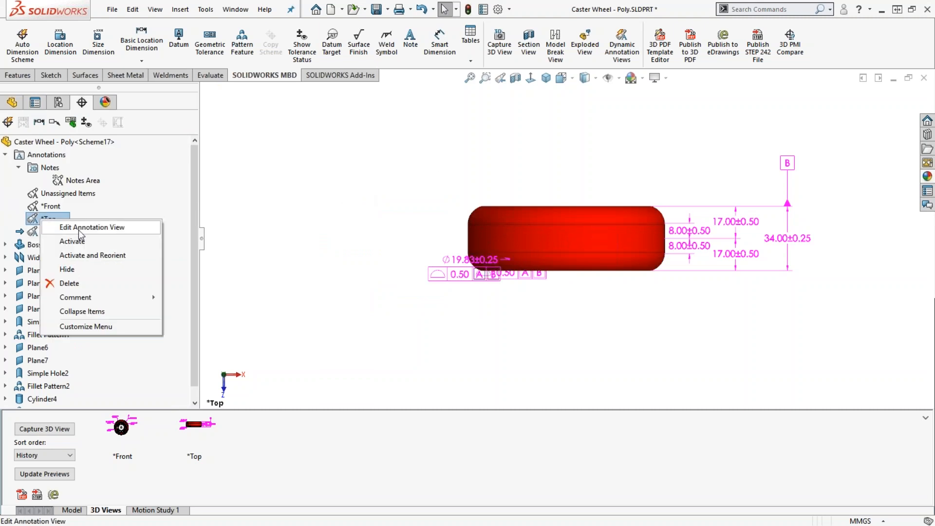
left_click(105, 267)
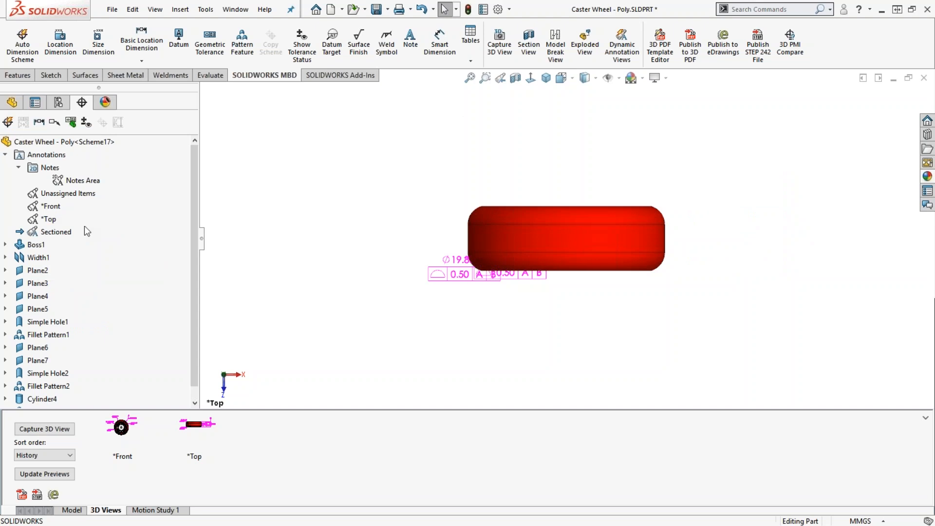
right_click(49, 233)
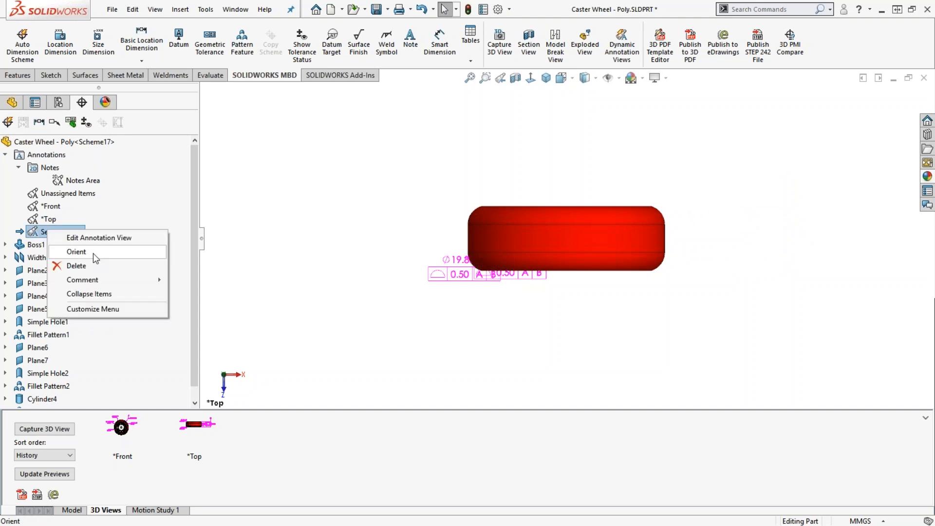
left_click(95, 255)
Move the 19.83 mm and 11.00 mm diameter callouts clear of the wheel, below and above its left side.
mouse_move(457, 263)
left_mouse_down()
mouse_move(397, 204)
mouse_move(408, 259)
mouse_move(367, 292)
left_mouse_up()
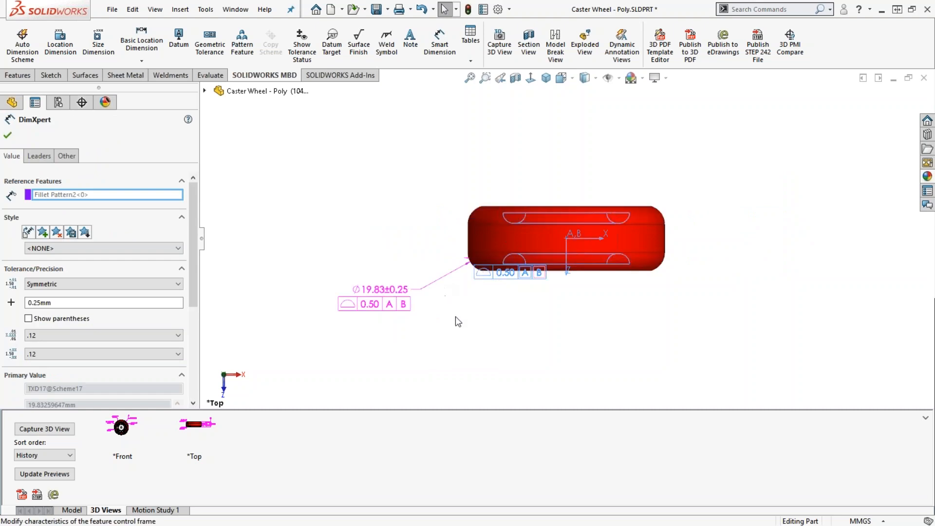
left_click(517, 263)
mouse_move(518, 261)
left_mouse_down()
mouse_move(453, 230)
mouse_move(411, 177)
mouse_move(410, 156)
mouse_move(408, 173)
left_mouse_up()
Section the wheel with a zonal section at the Top Plane and capture it as a 3D view named Section A-A.
left_click(516, 78)
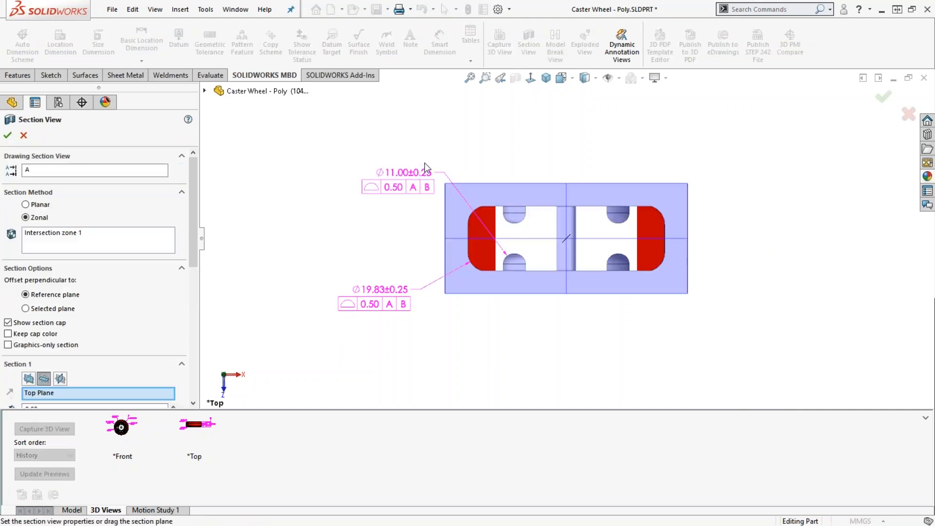
left_click(8, 136)
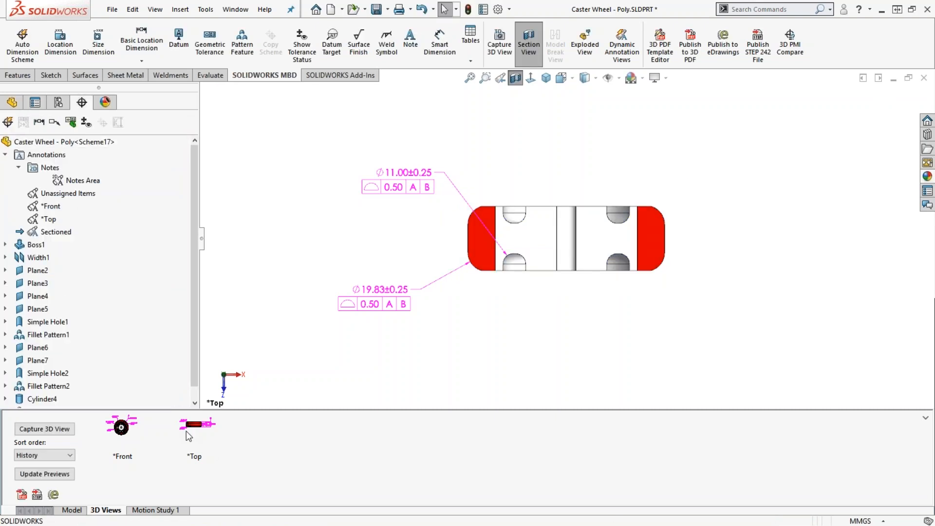
left_click(44, 429)
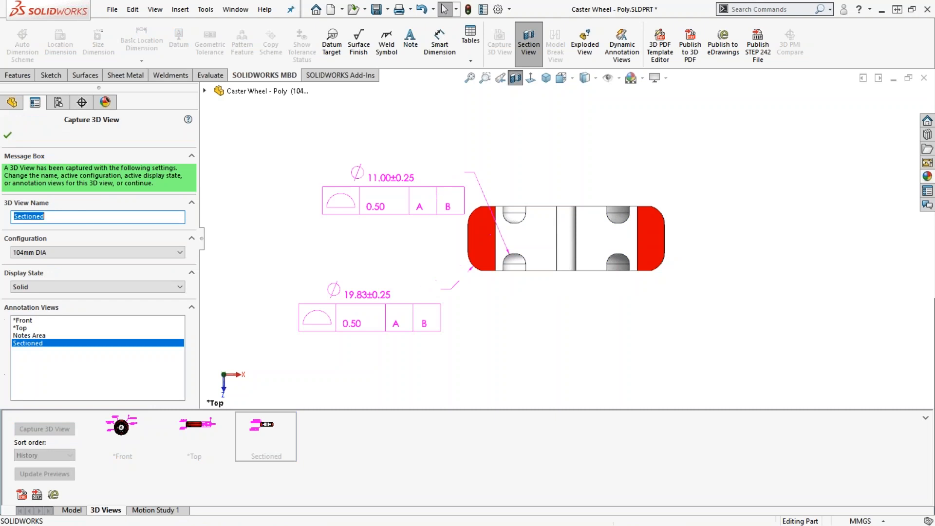
type("S")
left_click(7, 135)
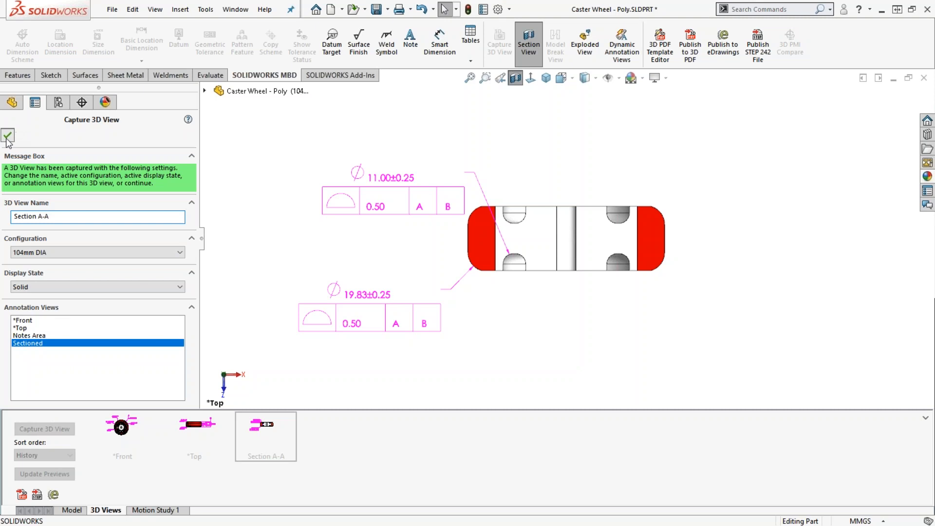
Recall the captured *Top, *Front and Section A-A 3D views in turn to check their orientation and annotations.
left_click(262, 429)
double_click(196, 425)
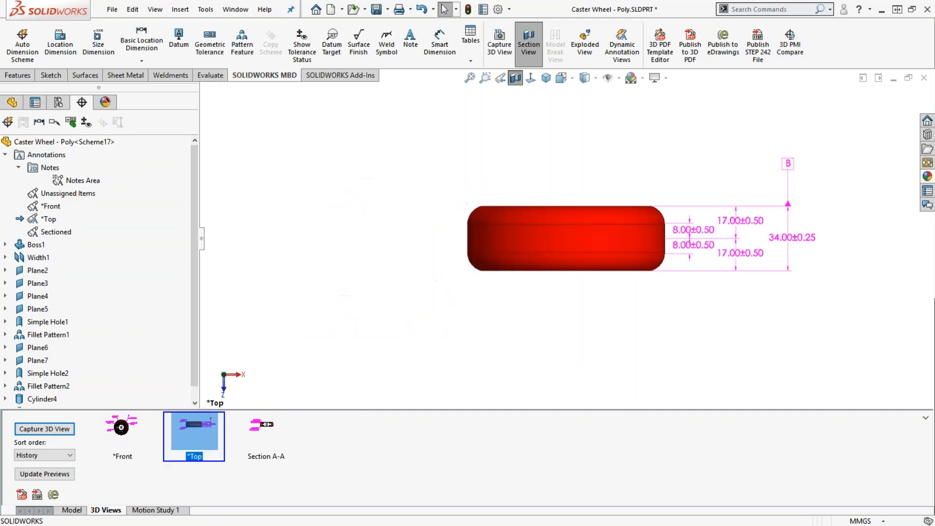
double_click(125, 425)
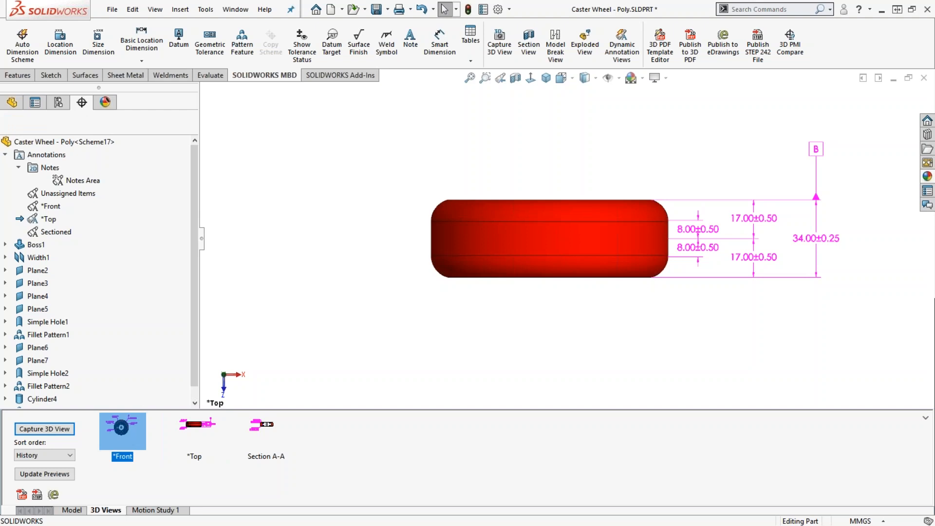
double_click(195, 427)
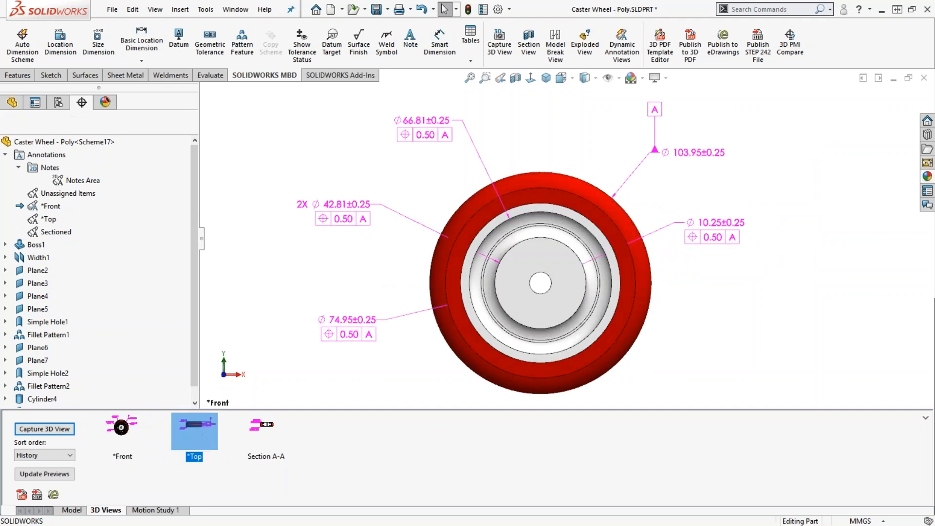
double_click(267, 429)
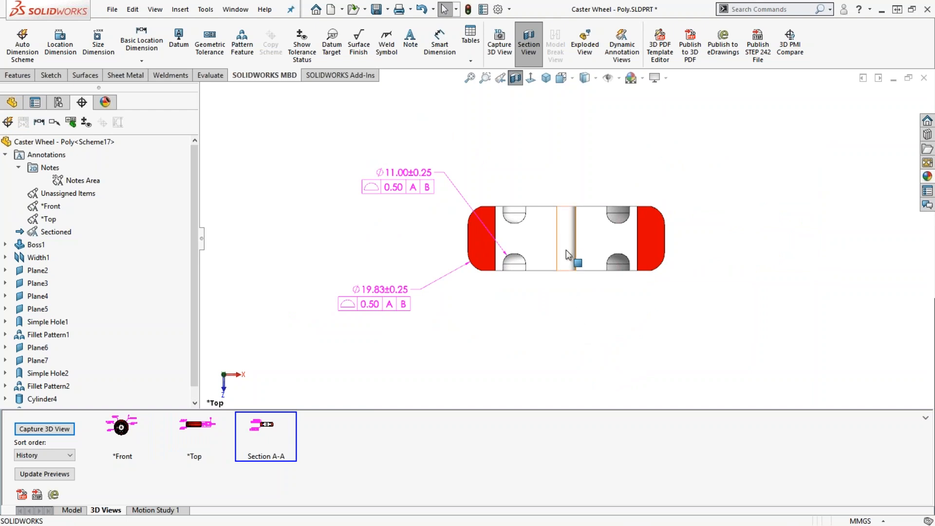
Recapture the Section A-A 3D view with the sectioned wheel enlarged, keeping its name and the Sectioned annotation view.
scroll(565, 242, "down", 2)
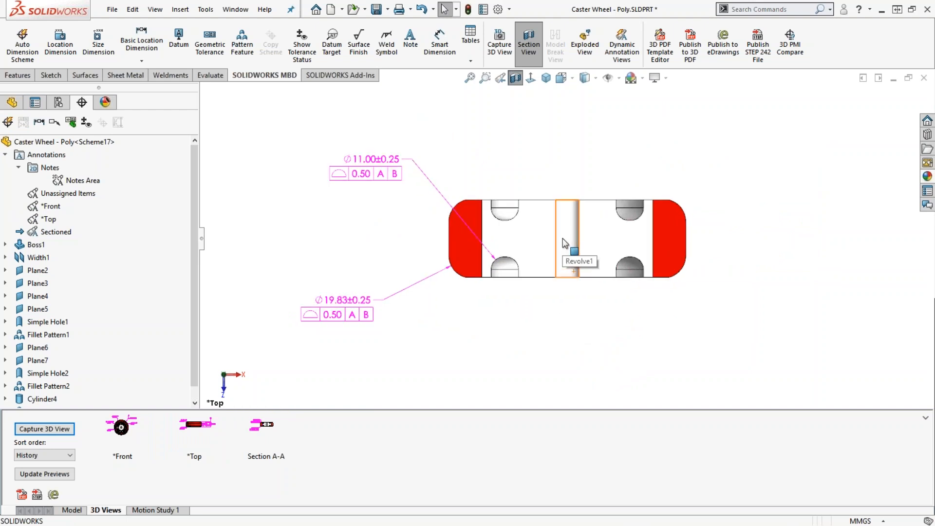
scroll(565, 242, "down", 2)
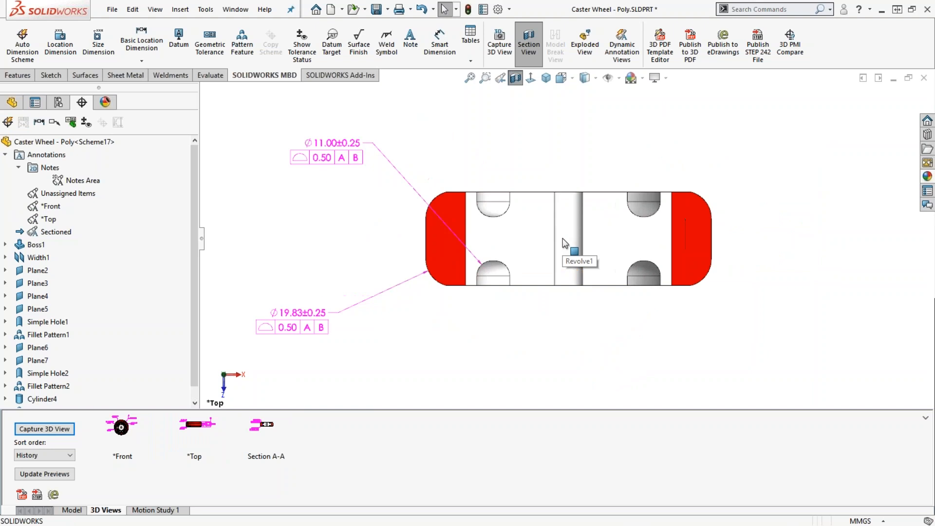
right_click(265, 423)
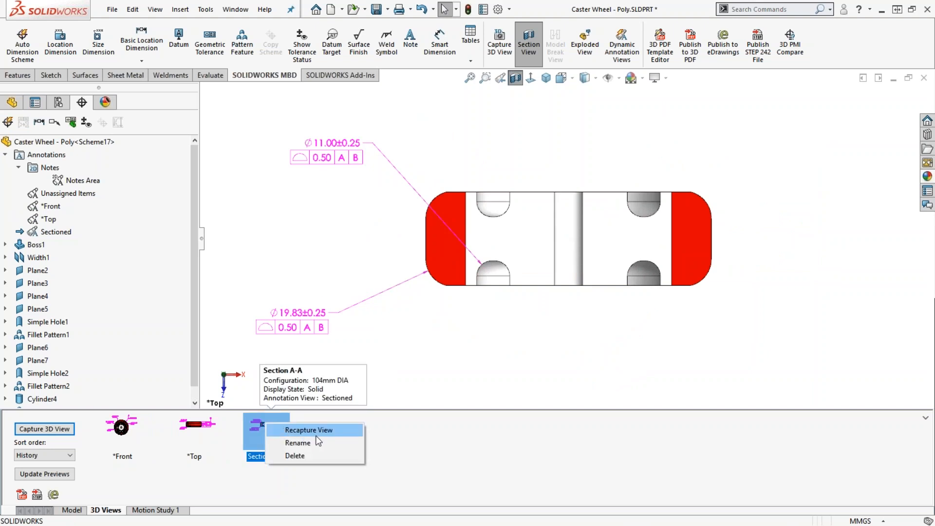
left_click(332, 432)
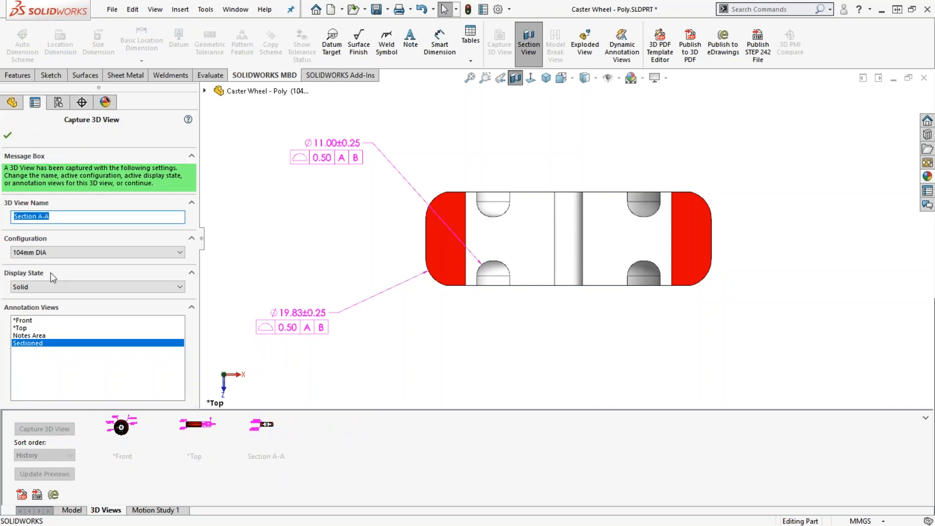
left_click(8, 137)
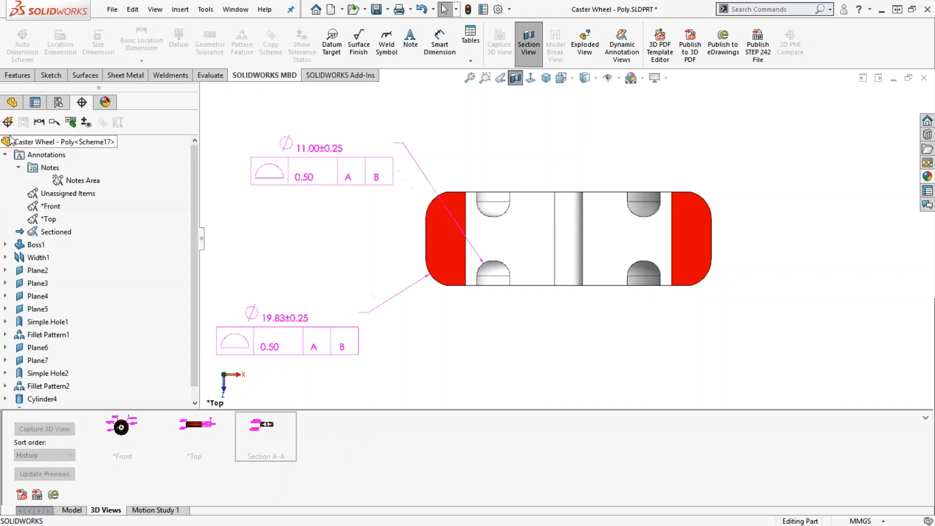
double_click(263, 425)
right_click(265, 425)
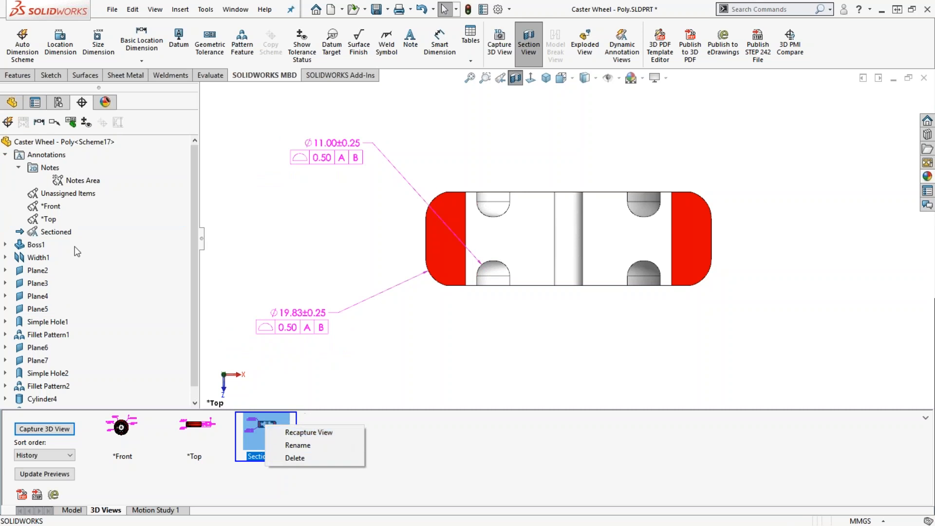
left_click(12, 103)
right_click(36, 262)
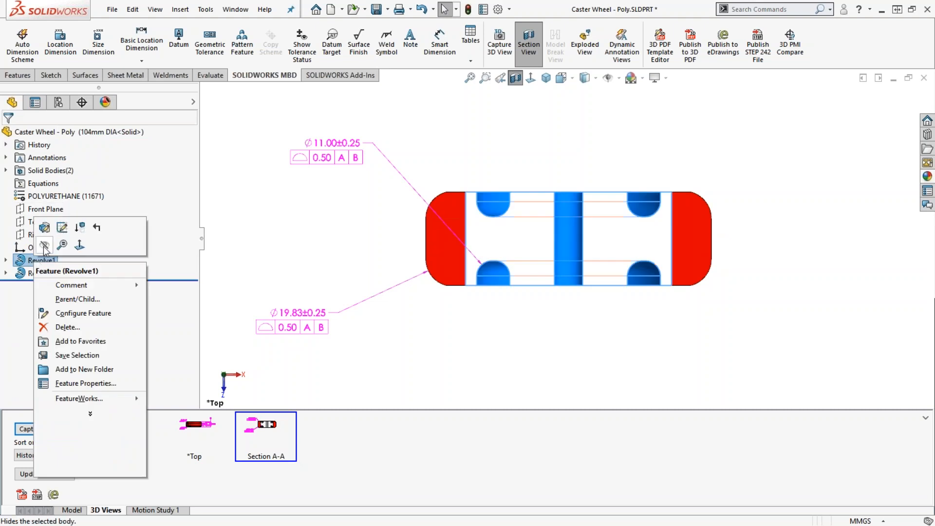
left_click(266, 260)
mouse_move(265, 429)
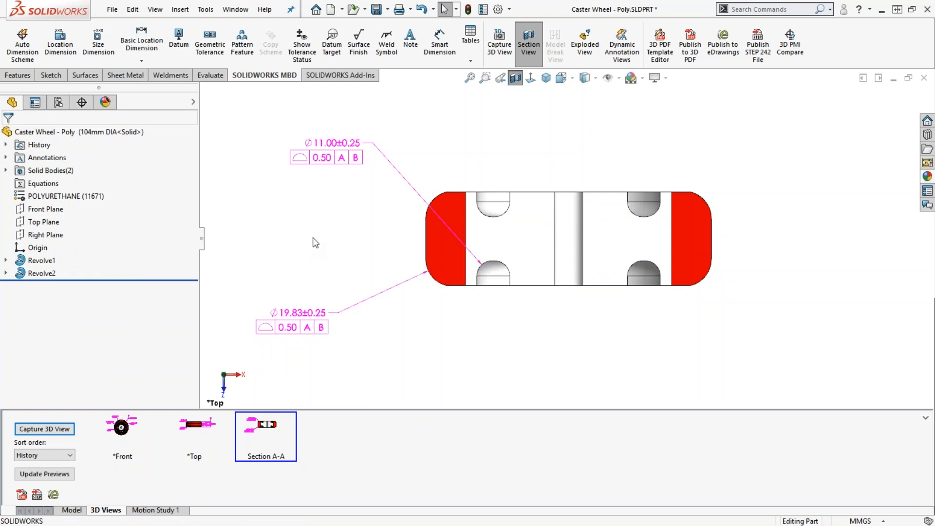
Orient the wheel to the isometric view and turn off the section view.
left_click(546, 81)
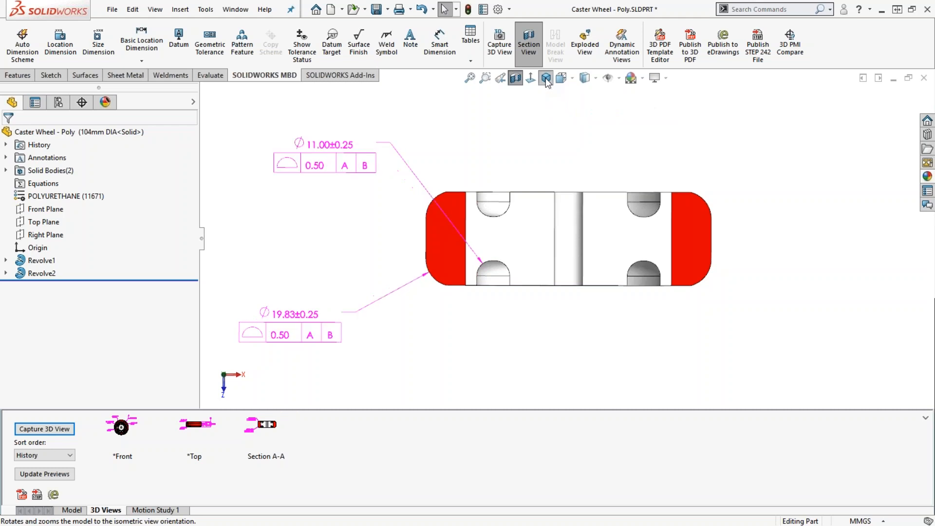
left_click(515, 78)
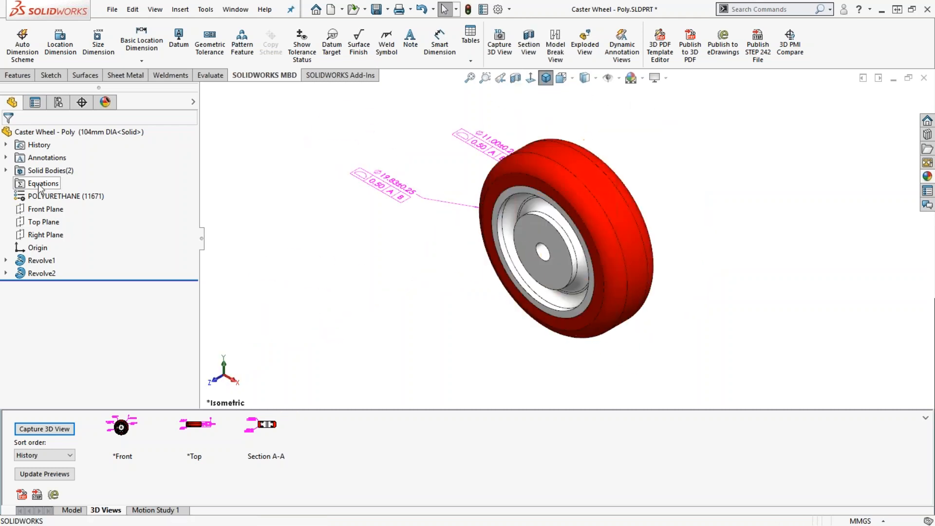
Activate the *Front annotation view and hide the Sectioned annotation view.
left_click(82, 102)
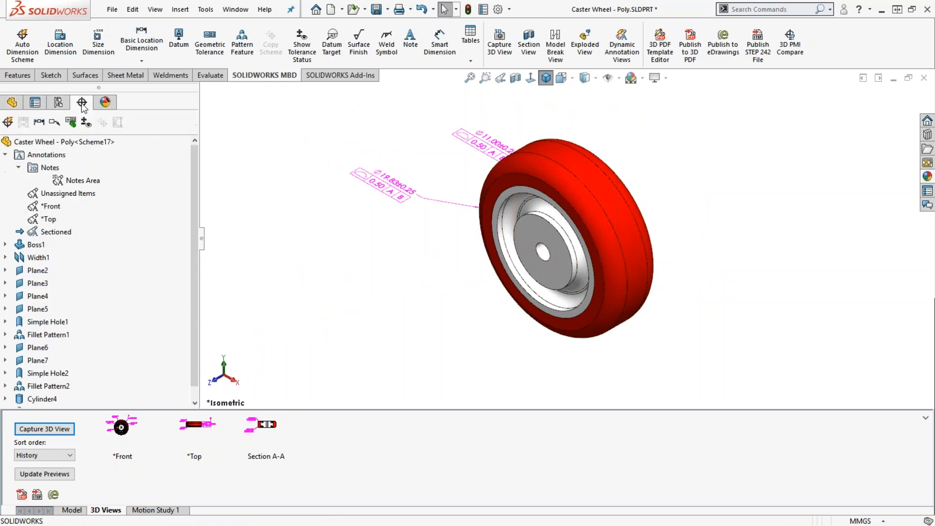
left_click(47, 219)
left_click(48, 218)
right_click(52, 212)
left_click(78, 231)
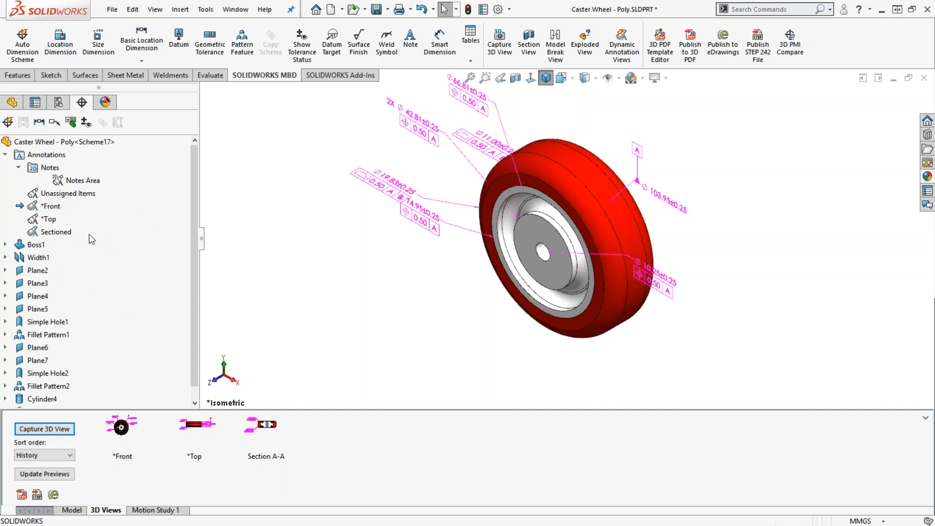
right_click(60, 233)
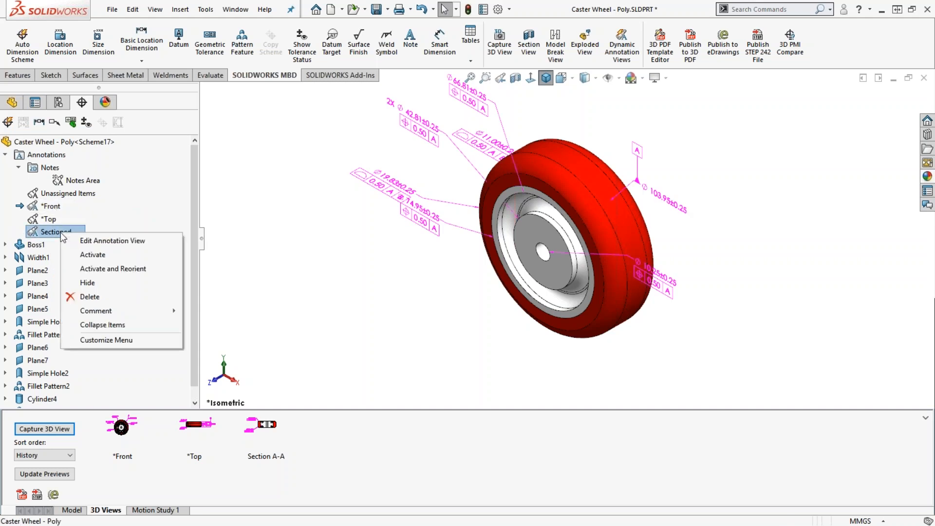
left_click(95, 286)
Activate the Unassigned Items annotation view in place of *Front.
right_click(52, 207)
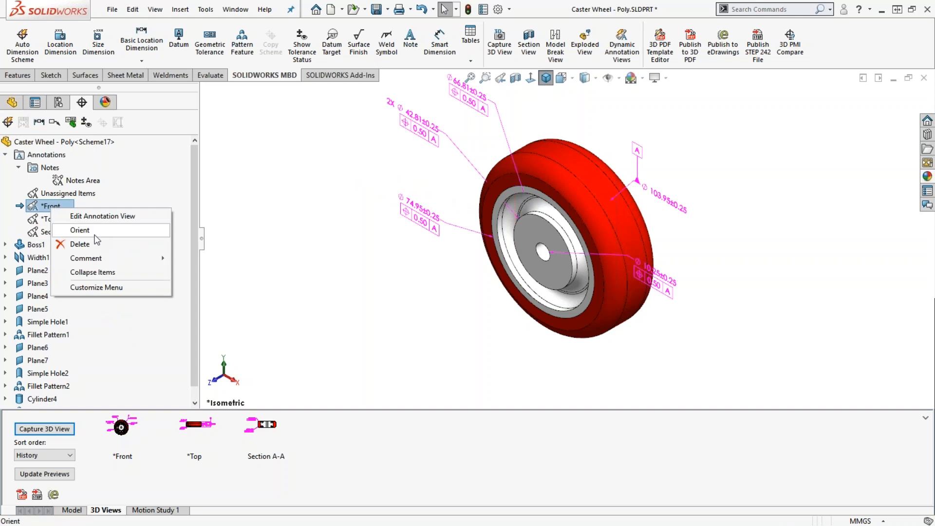
right_click(67, 193)
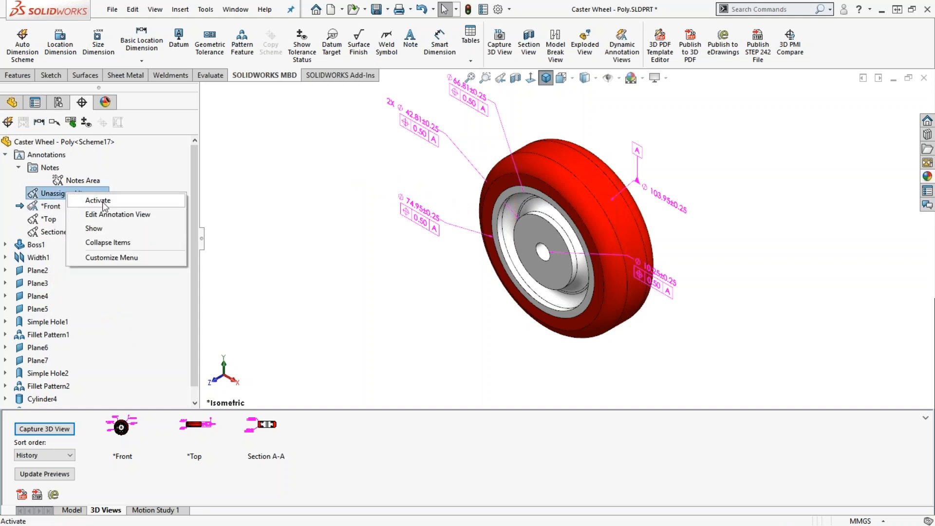
left_click(100, 200)
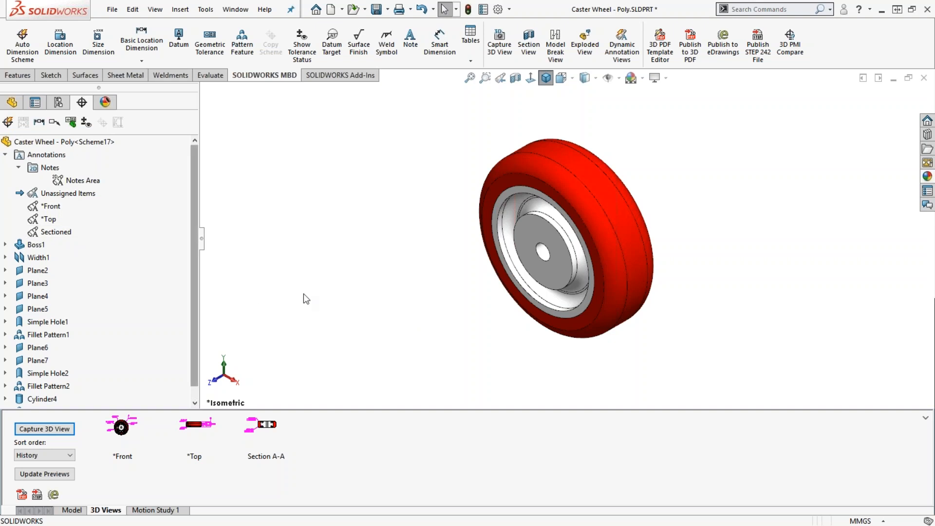
Add a reference diameter dimension to the circular edge on the tire's outer tread, placed above the wheel's right side.
right_click_drag(306, 291, 354, 248)
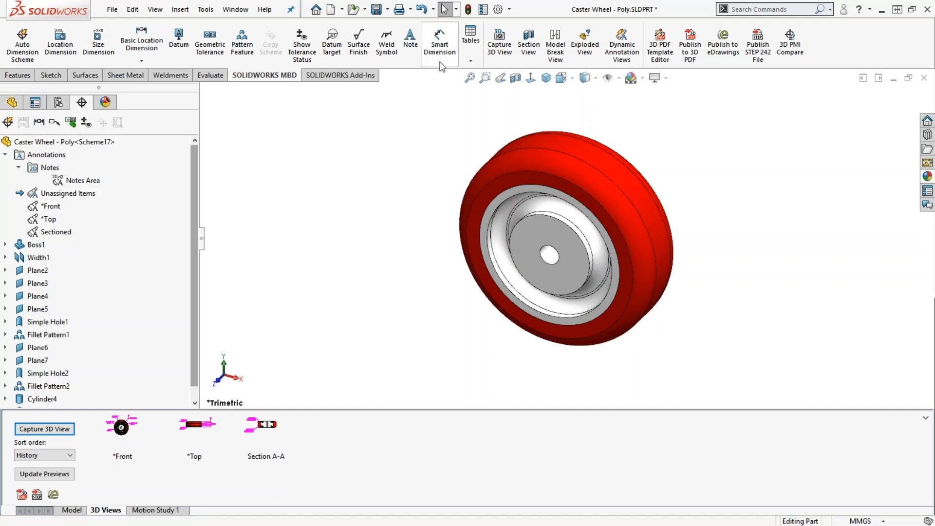
left_click(60, 44)
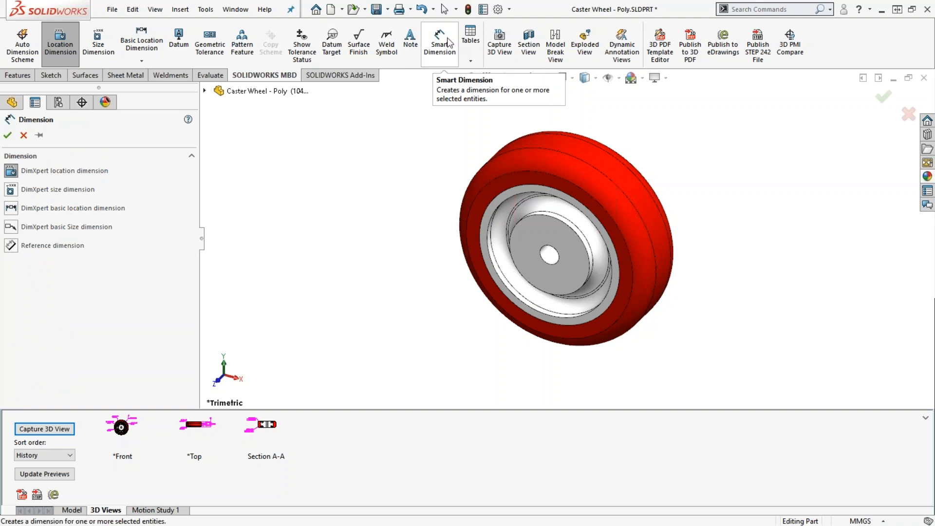
left_click(11, 246)
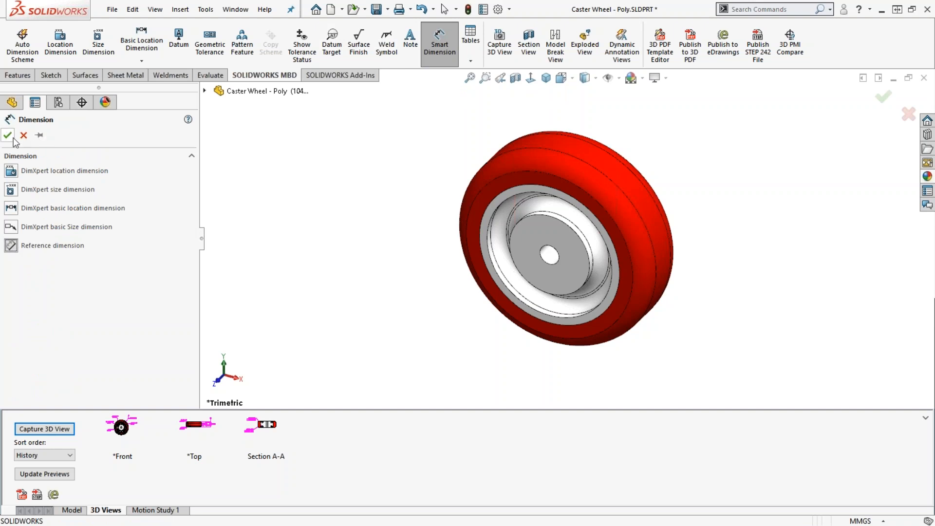
left_click(533, 148)
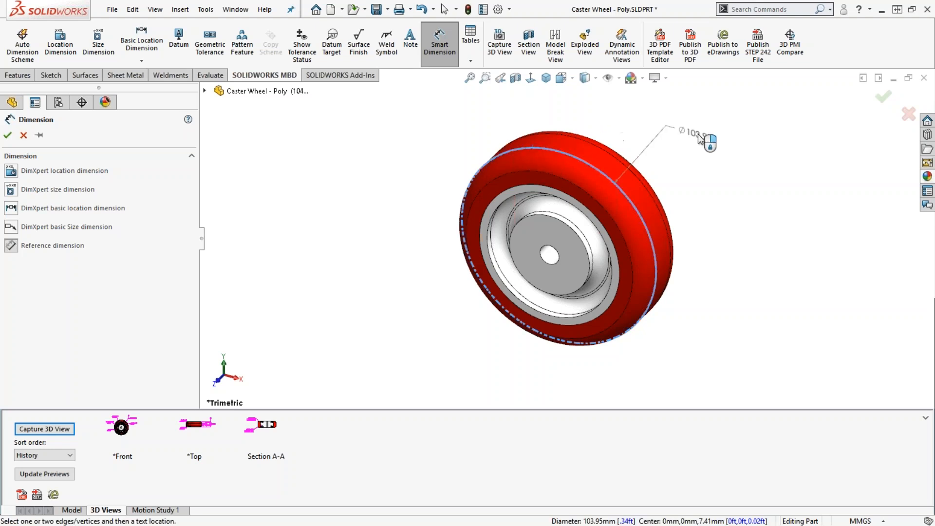
left_click(712, 135)
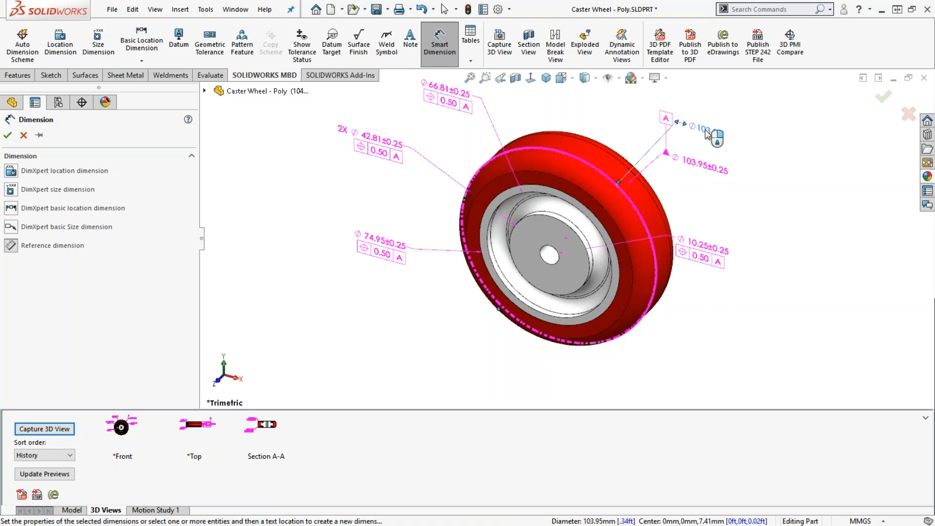
left_click(8, 135)
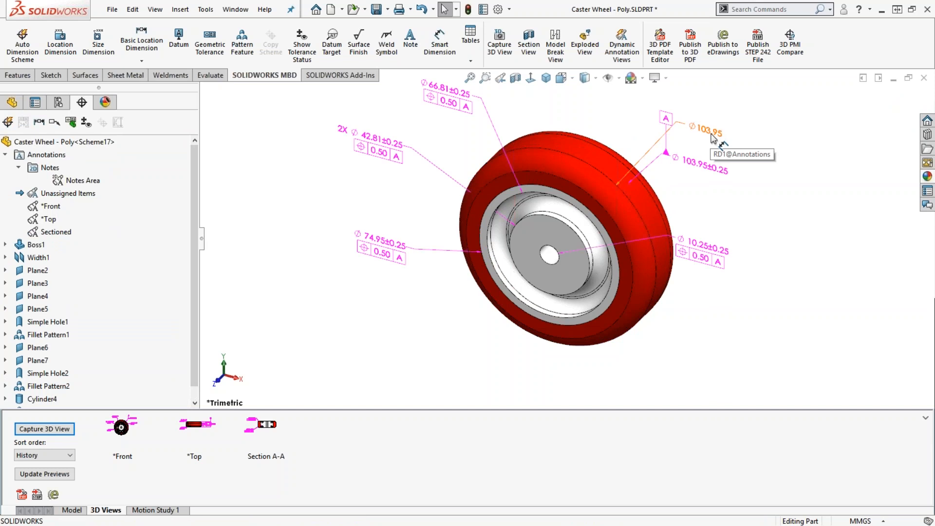
Hide the DimXpert annotations and reassign the reference diameter dimension to the Unassigned Items annotation view.
right_click(43, 154)
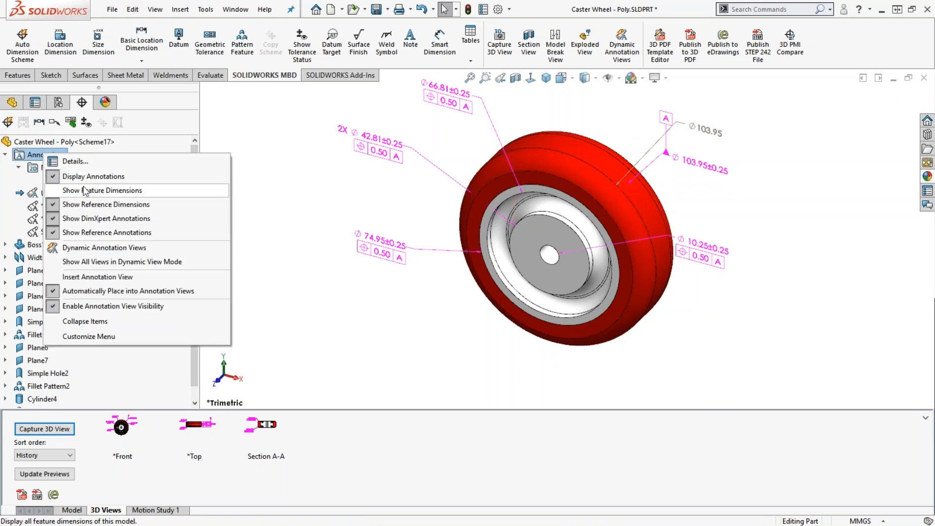
left_click(99, 219)
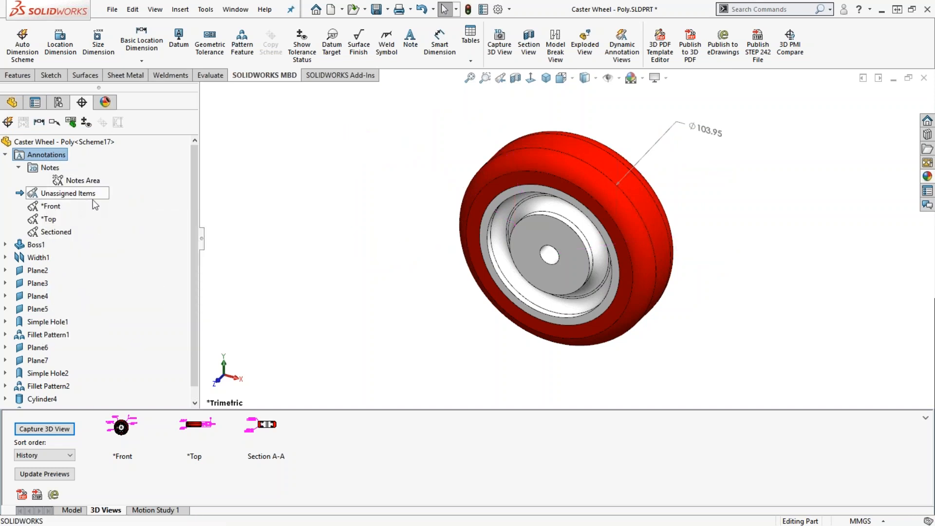
left_click(708, 130)
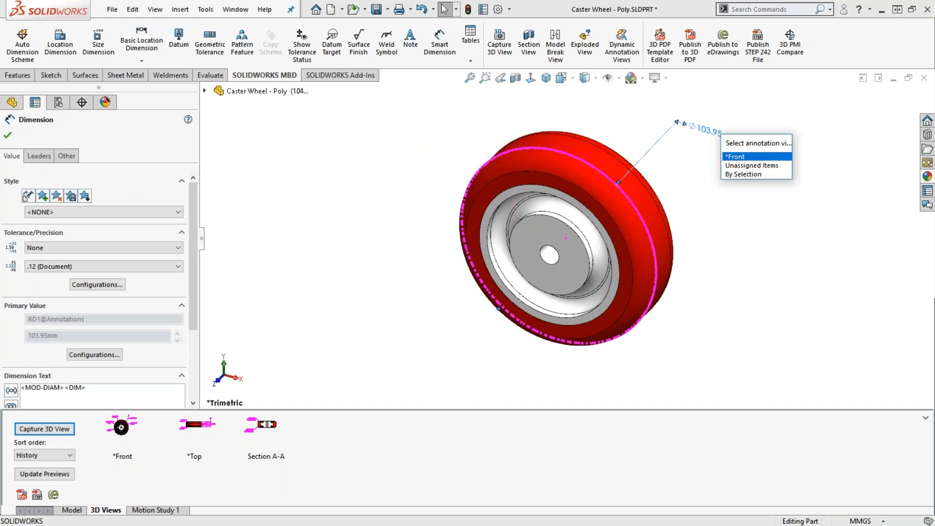
left_click(750, 173)
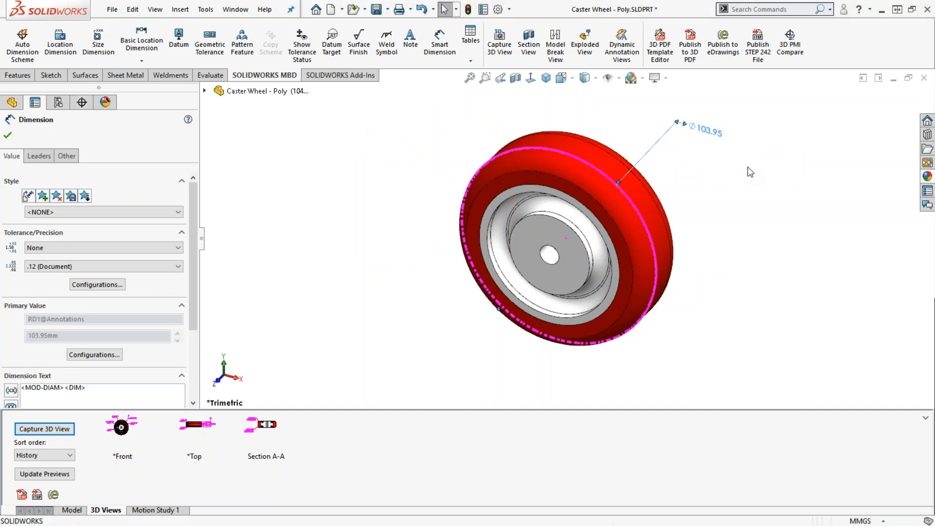
left_click(719, 166)
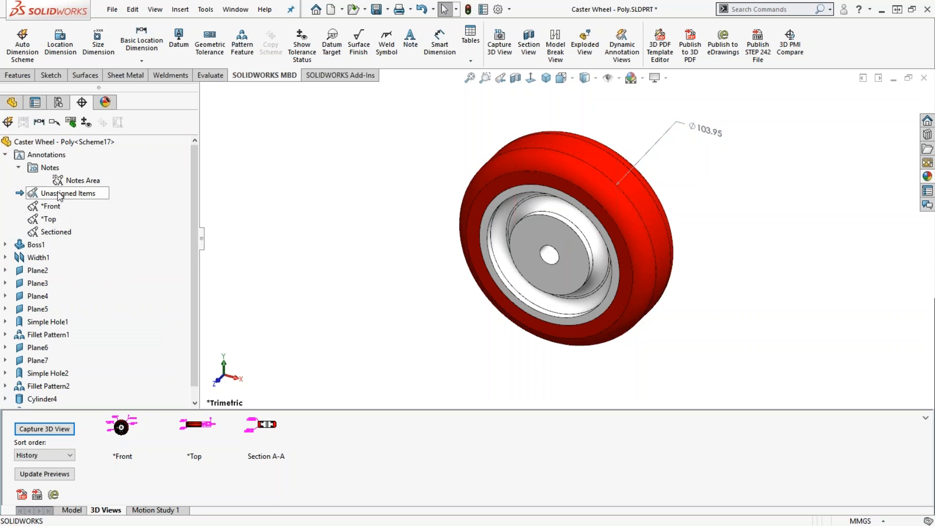
left_click(718, 134)
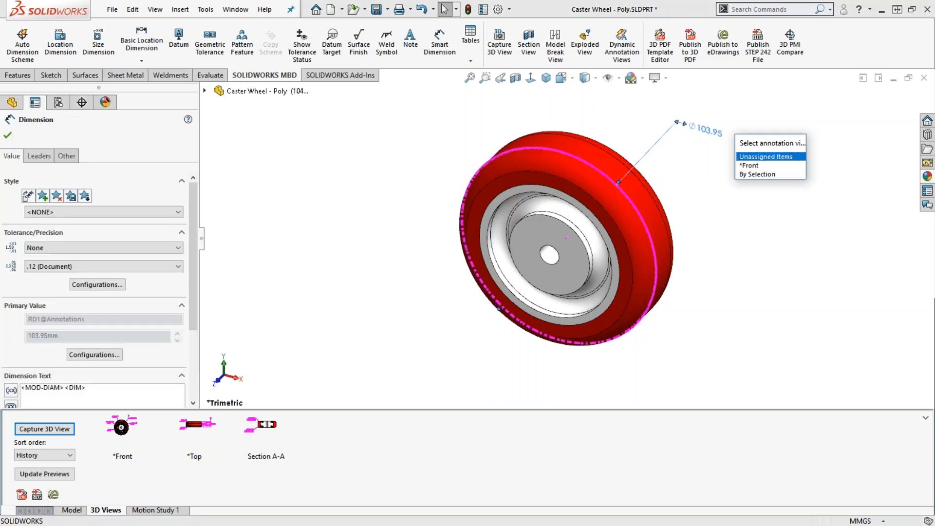
left_click(729, 117)
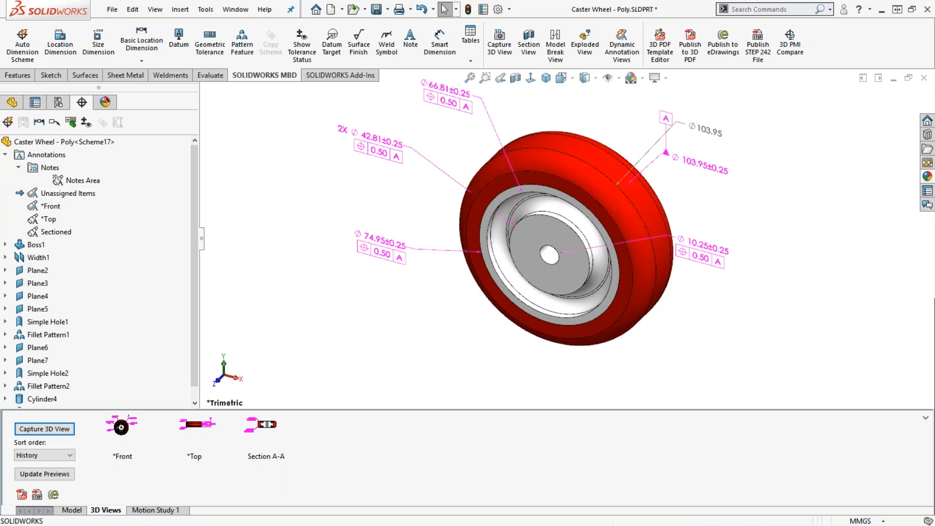
Hide the *Front annotation view and move the reference diameter dimension closer to the tire.
right_click(54, 206)
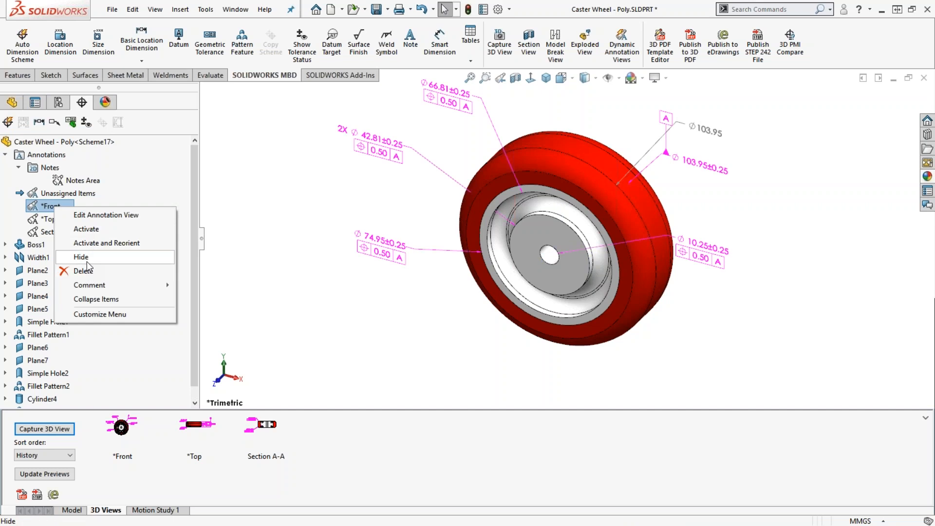
left_click(89, 259)
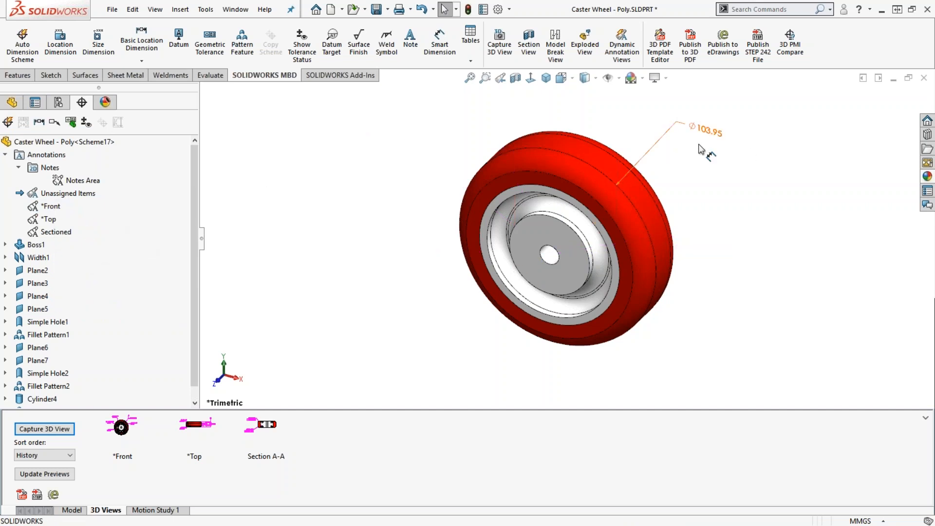
scroll(567, 239, "up", 1)
scroll(681, 196, "down", 1)
middle_click_drag(535, 266, 532, 232)
left_click_drag(676, 113, 652, 147)
left_click(691, 202)
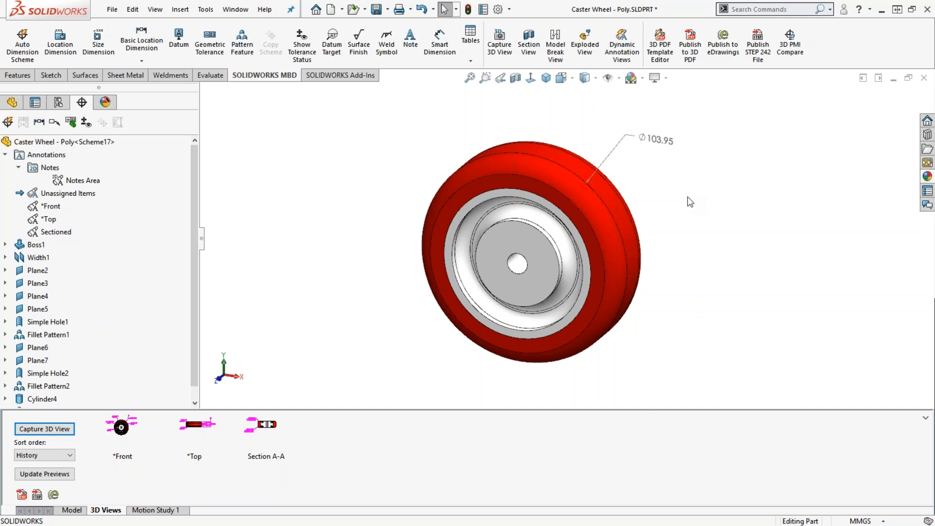
Capture one 3D view with the 104mm DIA configuration and another with the 92mm DIA configuration, keeping the default names.
left_click(37, 431)
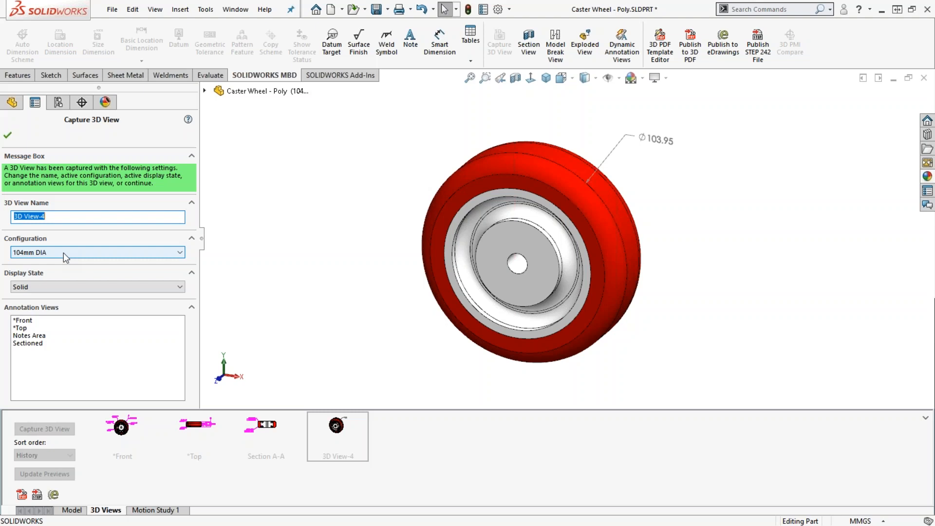
left_click(8, 136)
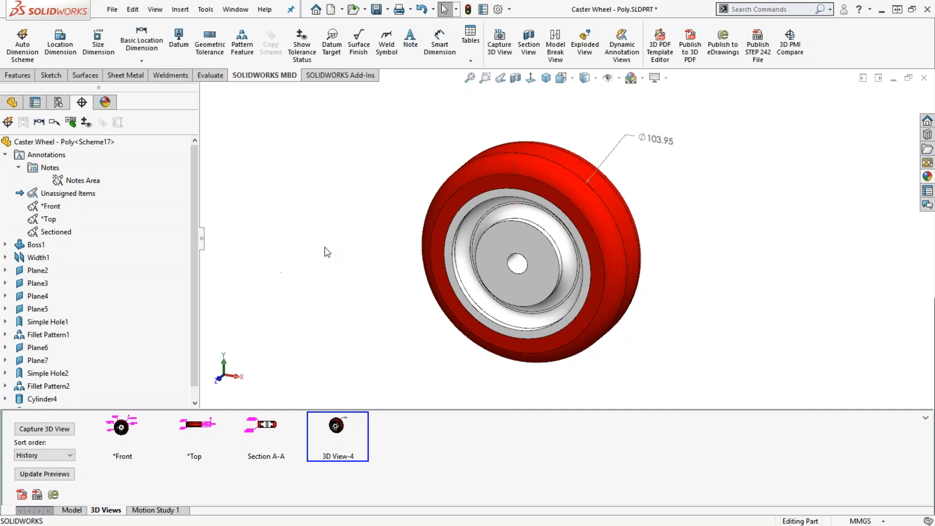
left_click(50, 430)
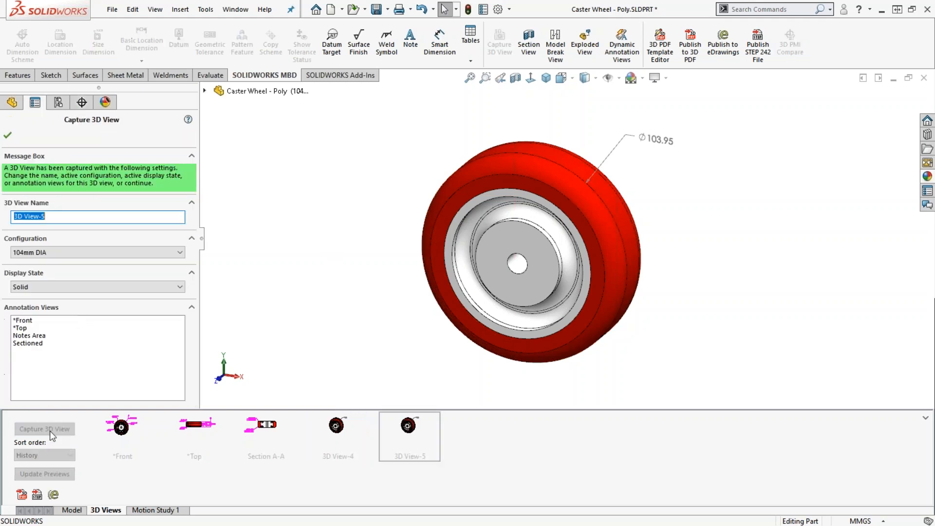
left_click(75, 251)
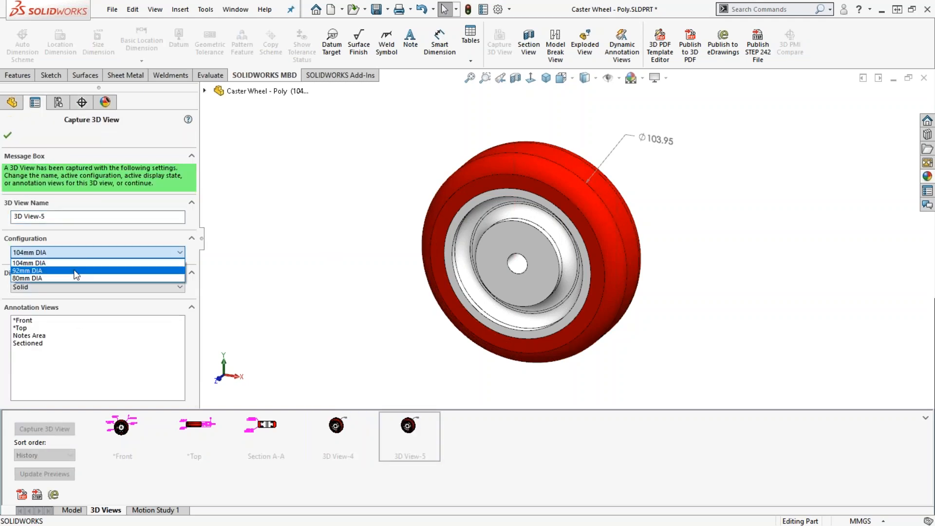
left_click(75, 270)
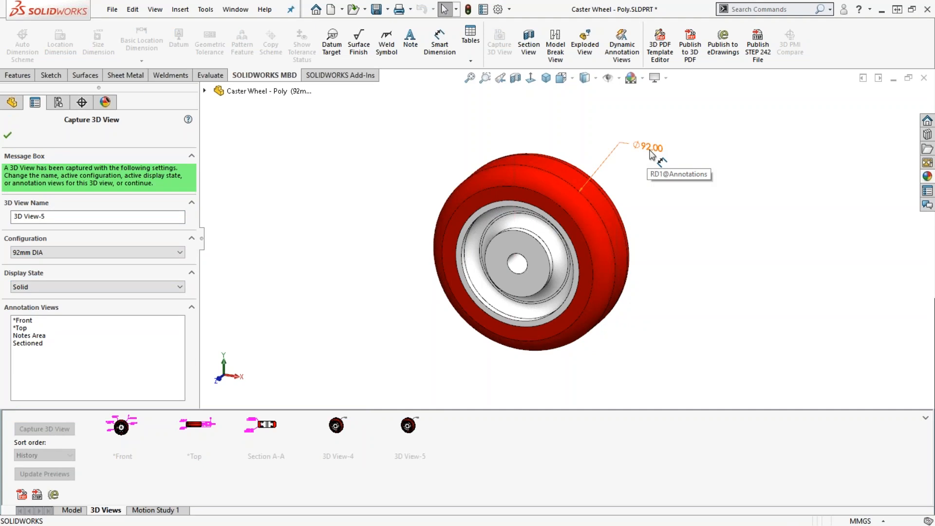
left_click(8, 136)
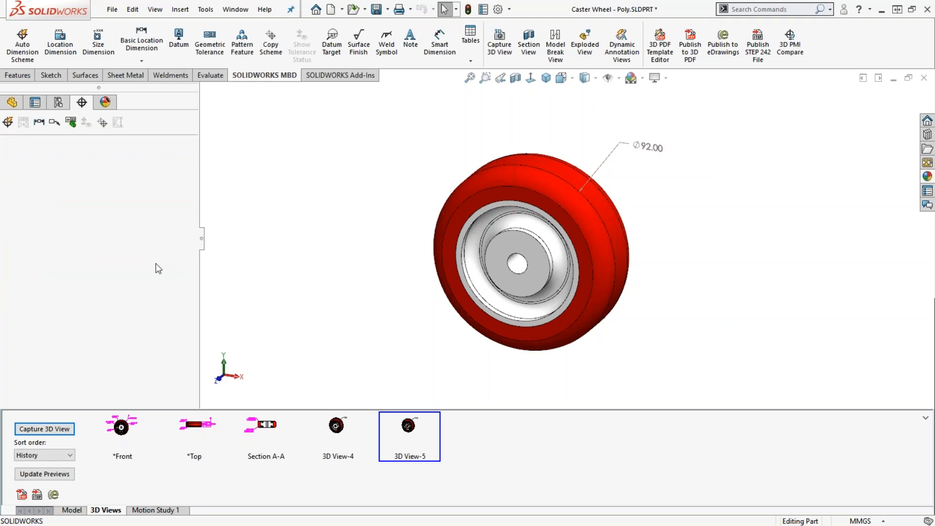
Capture another 3D view of the wheel using the 80mm DIA configuration and the Solid display state.
left_click(45, 428)
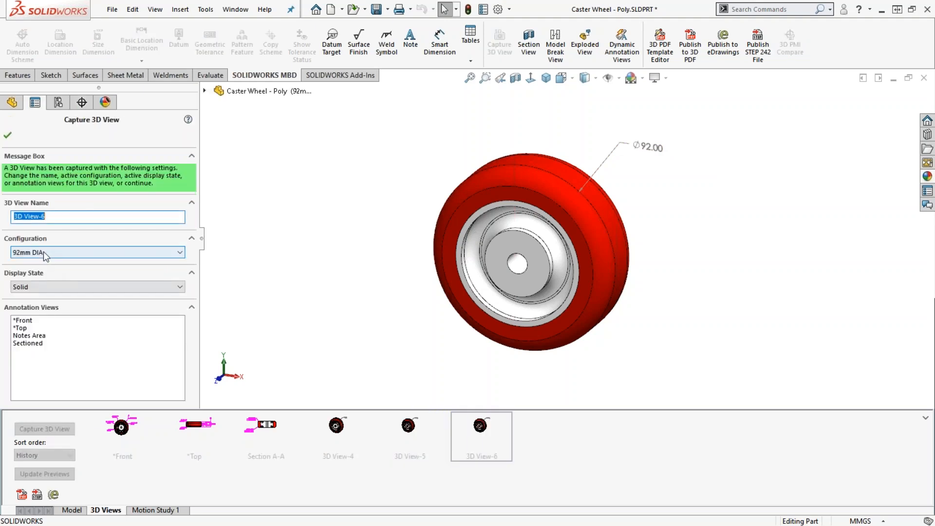
left_click(43, 252)
left_click(57, 276)
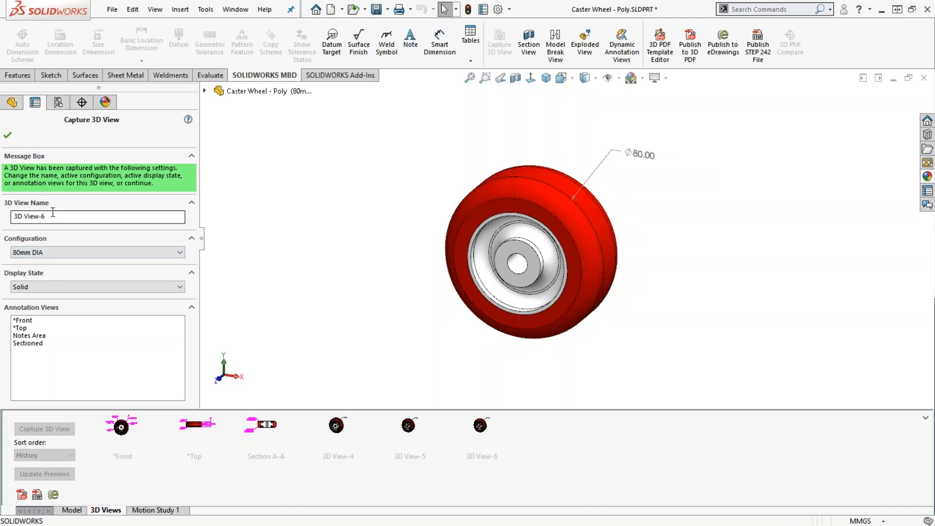
left_click(8, 136)
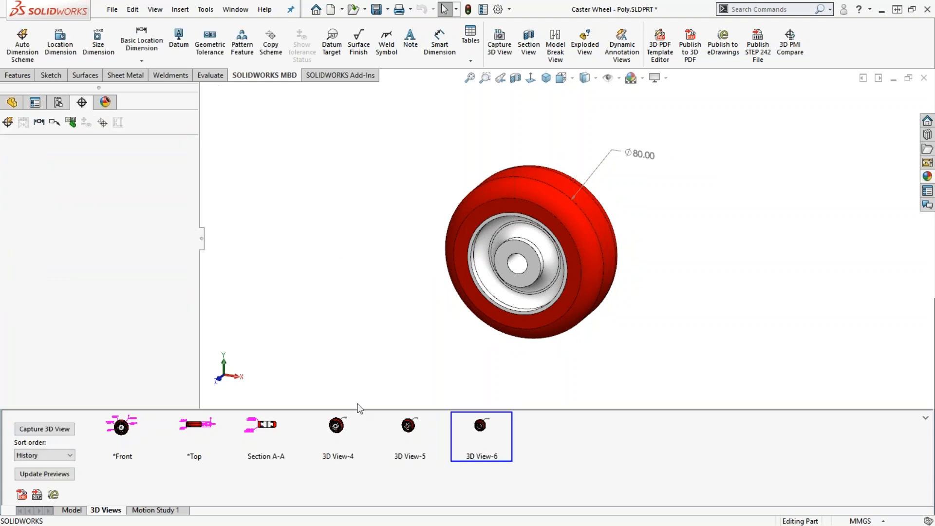
Review the captured 3D views one after another, from *Front, *Top and Section A-A through 3D View-4, 3D View-5 and 3D View-6.
left_click(121, 432)
double_click(121, 432)
double_click(200, 431)
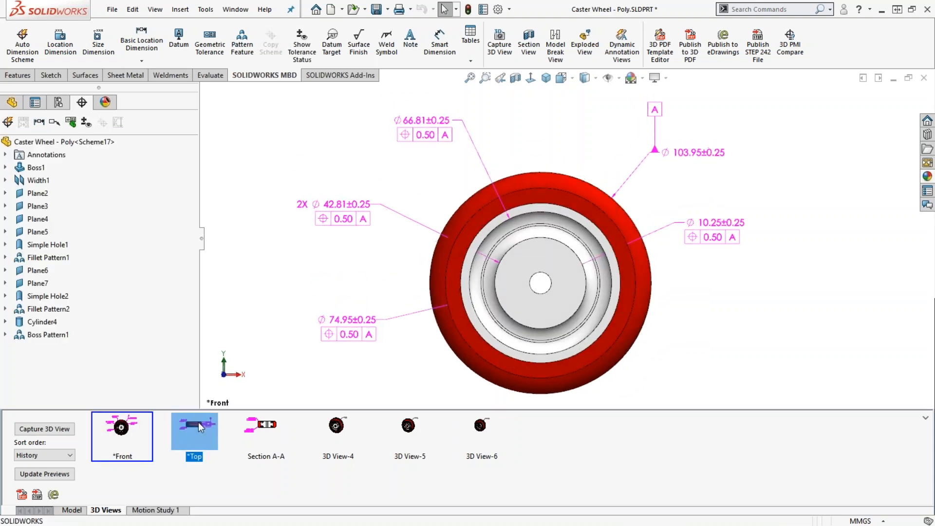
double_click(265, 429)
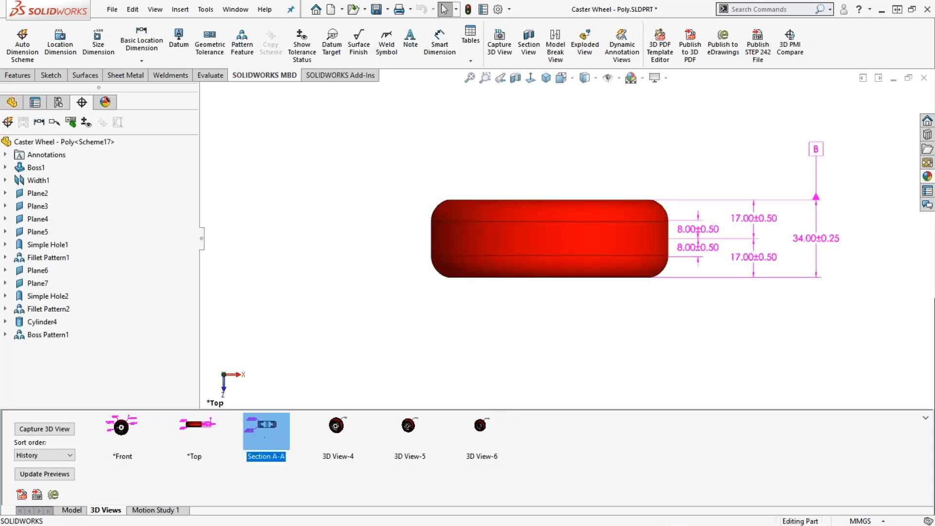
double_click(344, 427)
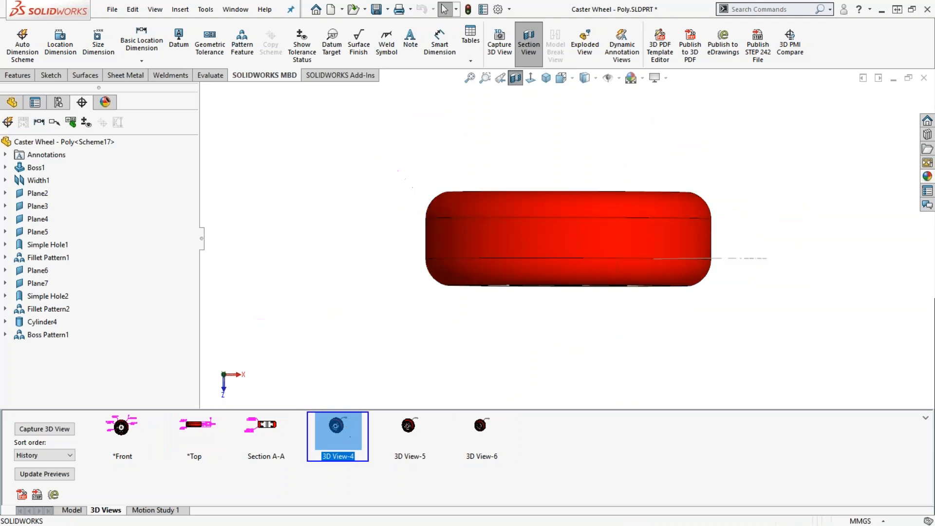
left_click(409, 428)
double_click(409, 427)
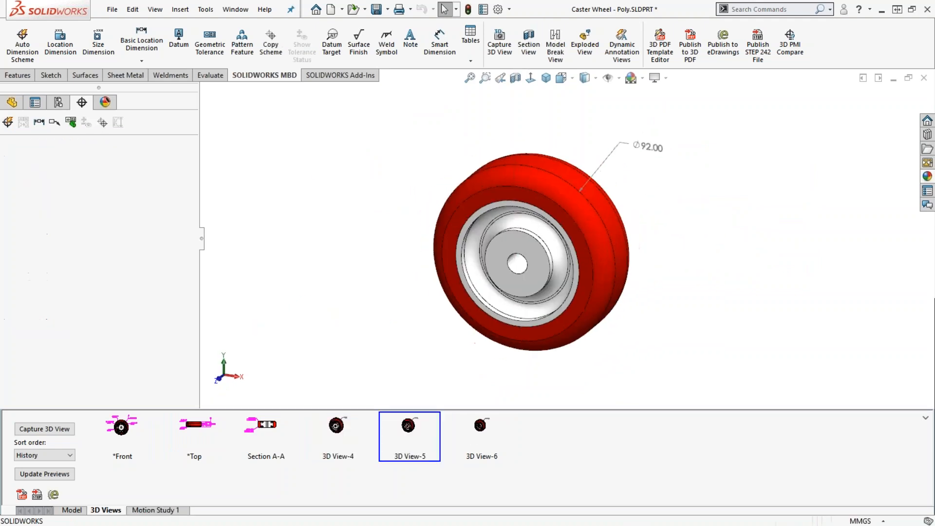
double_click(481, 427)
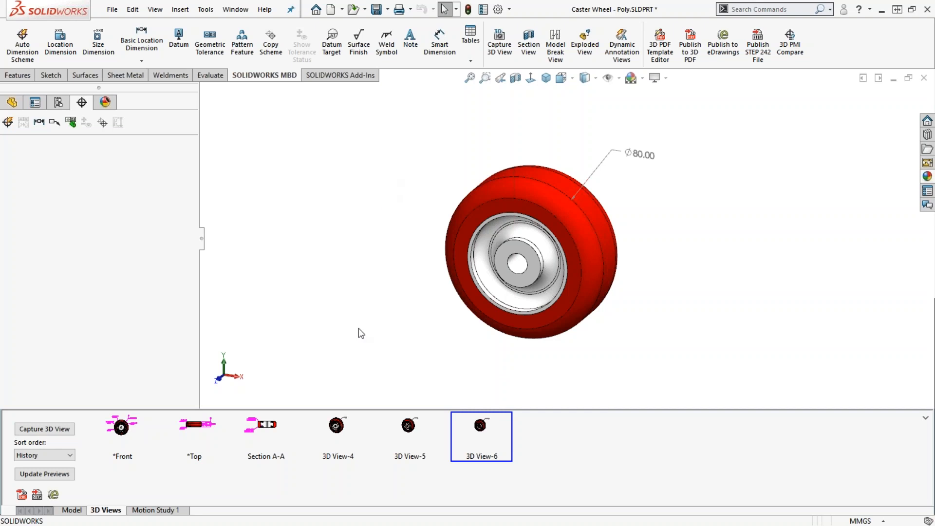
Rename the *Top 3D view as "Top of Wheel".
left_click(195, 458)
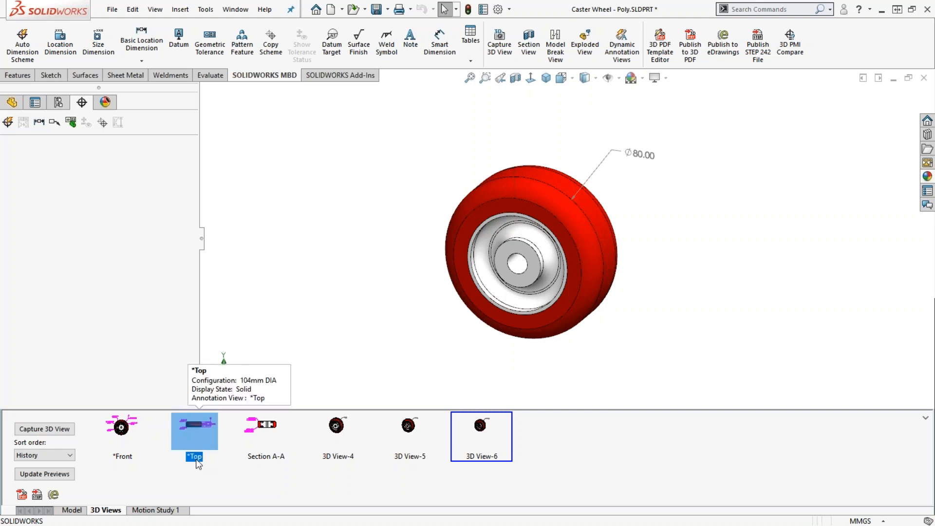
left_click(196, 459)
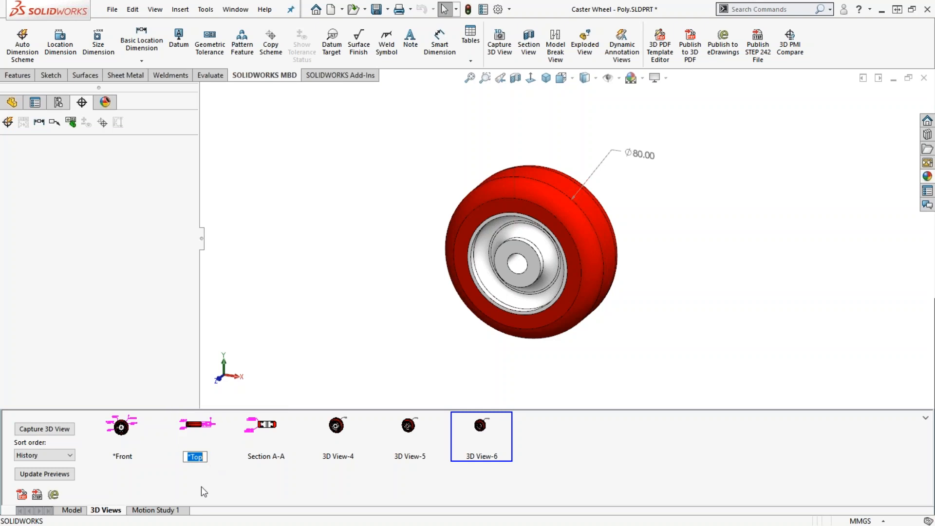
key("BackSpace")
type("Top Of Wheel")
left_click_drag(192, 458, 188, 458)
type("o")
left_click(205, 492)
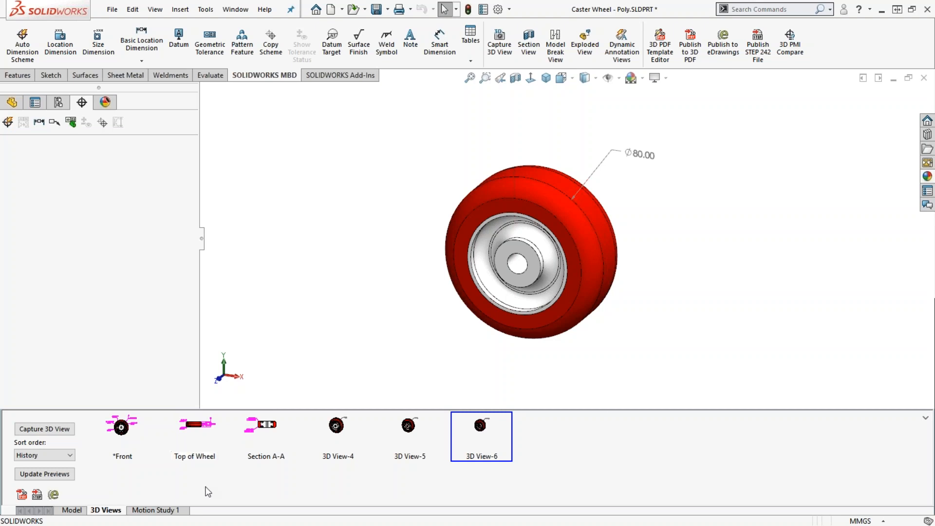
Sort the 3D views by Name, and in Custom order place *Front right after 3D View-6 and Section A-A last.
left_click(62, 459)
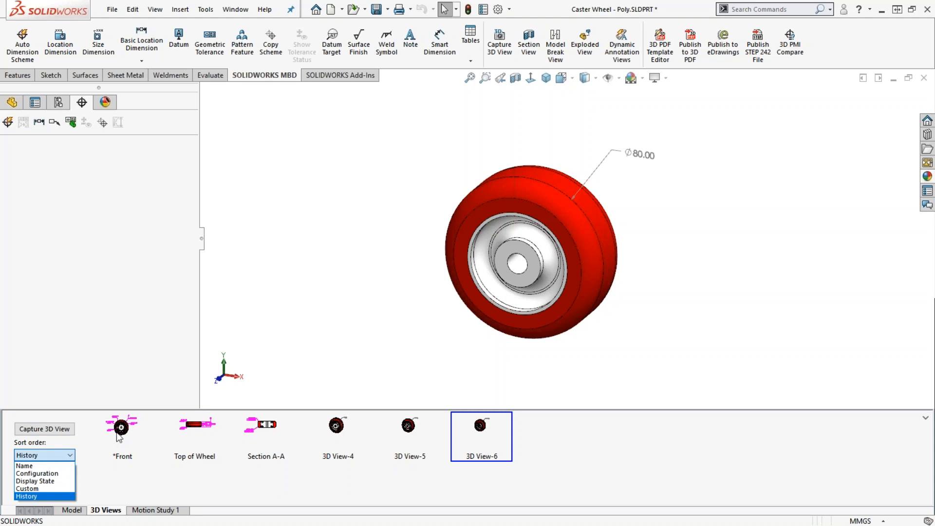
left_click(40, 467)
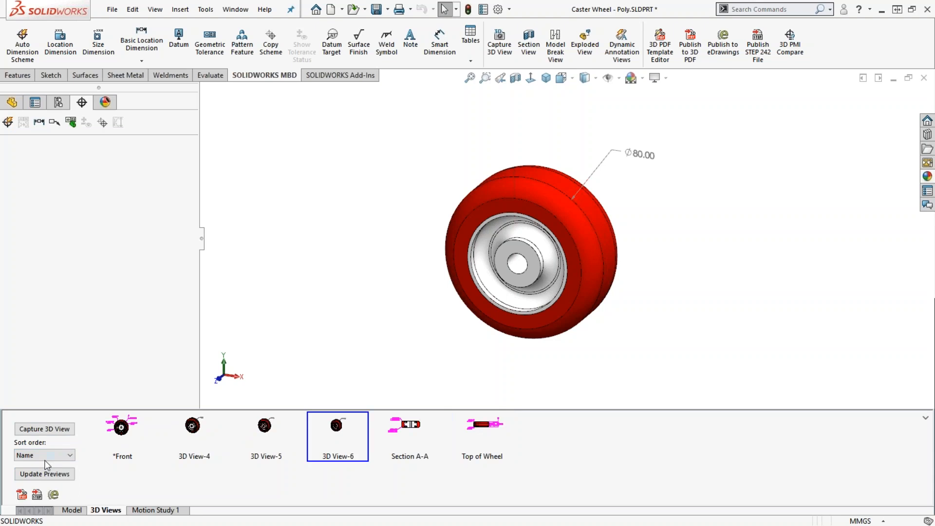
left_click(46, 456)
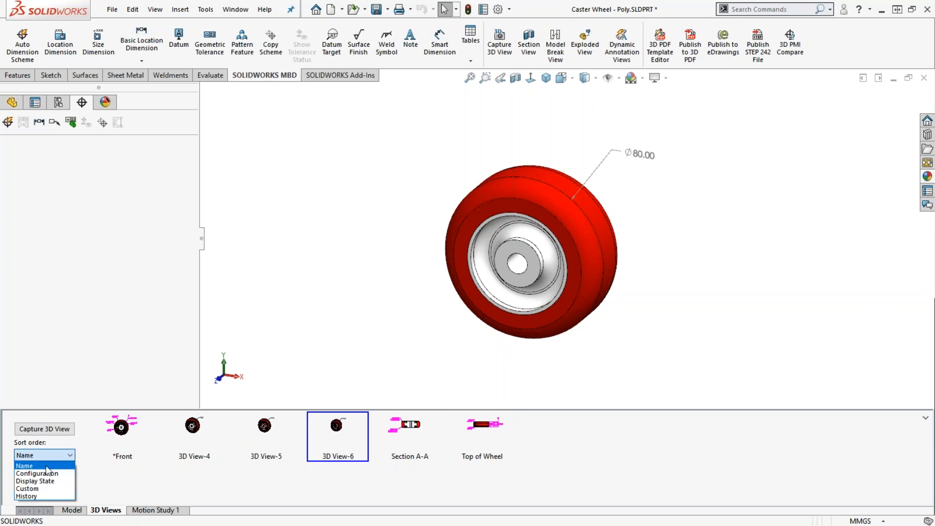
left_click(34, 489)
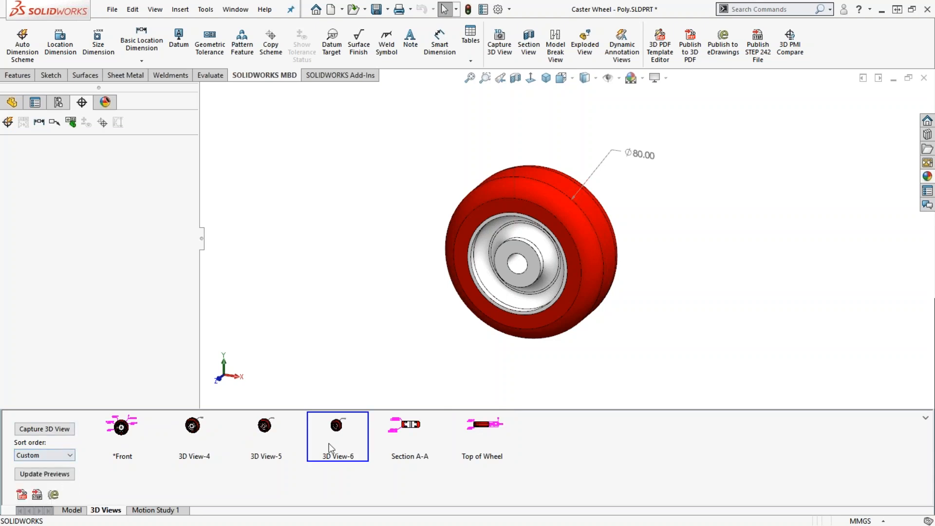
left_click_drag(124, 432, 358, 434)
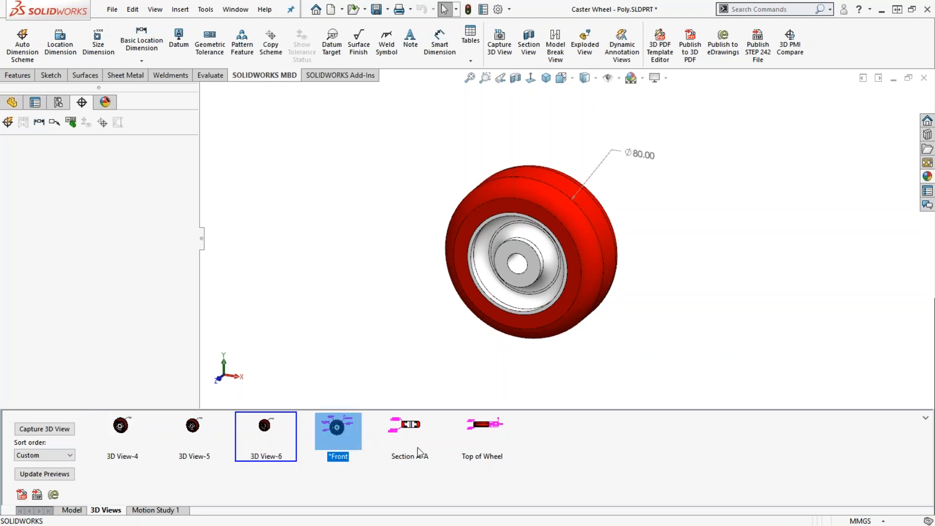
left_click_drag(419, 431, 506, 430)
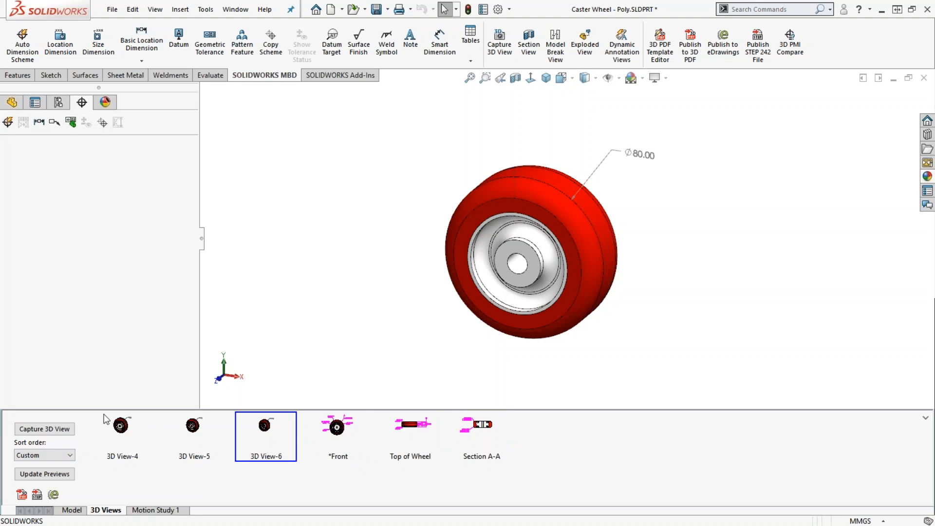
Review the reordered 3D views in sequence, from 3D View-4, 3D View-5 and 3D View-6 through *Front, Top of Wheel and Section A-A.
left_click(126, 422)
double_click(122, 425)
double_click(193, 426)
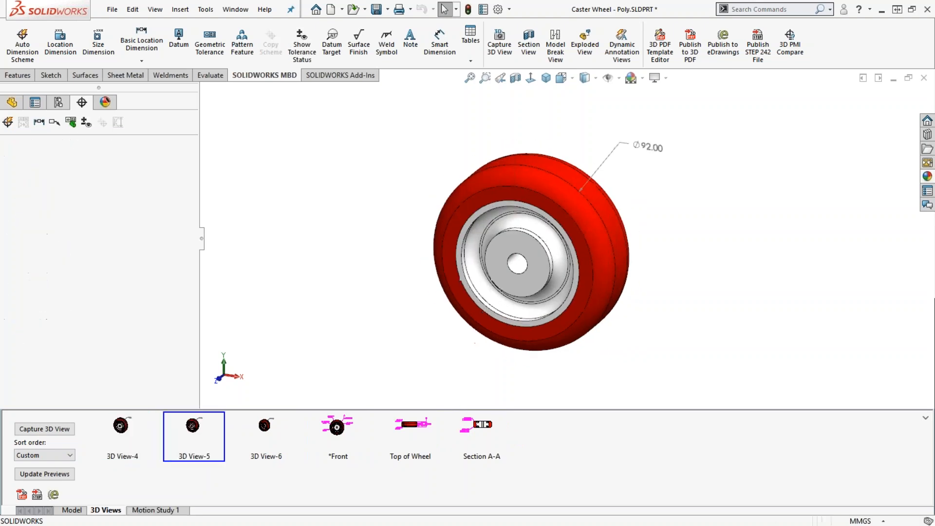
double_click(264, 425)
left_click(337, 426)
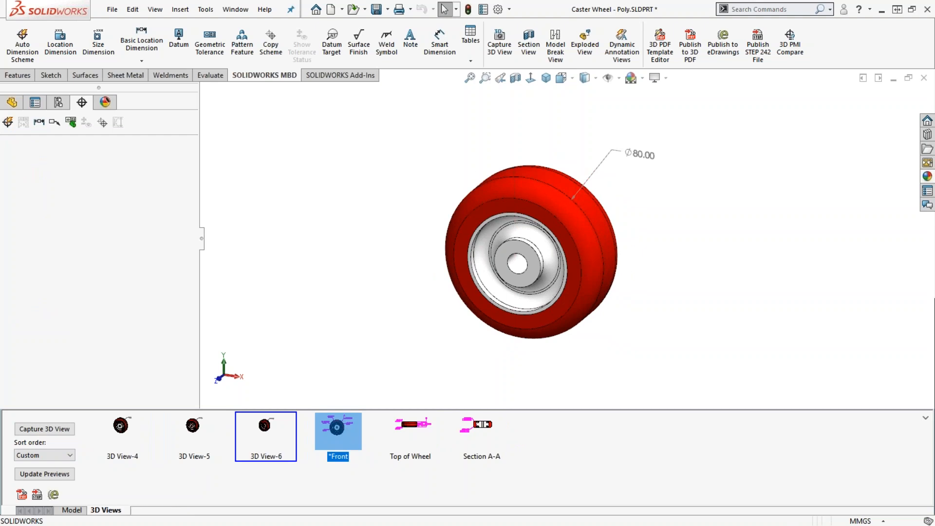
double_click(337, 427)
left_click(411, 425)
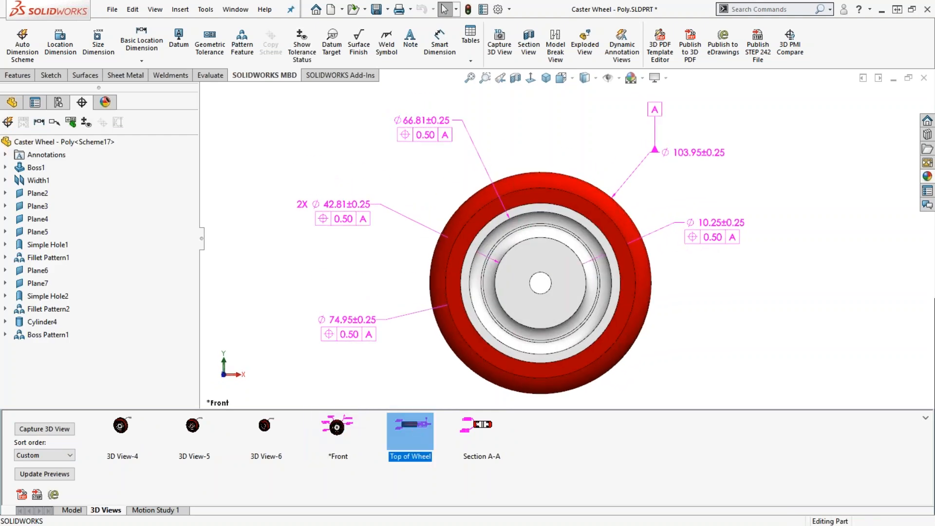
double_click(410, 425)
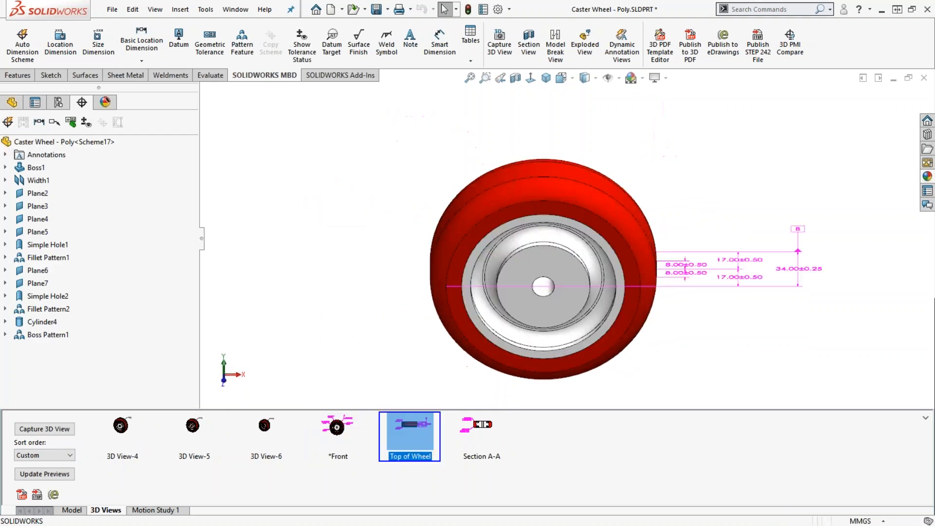
double_click(482, 425)
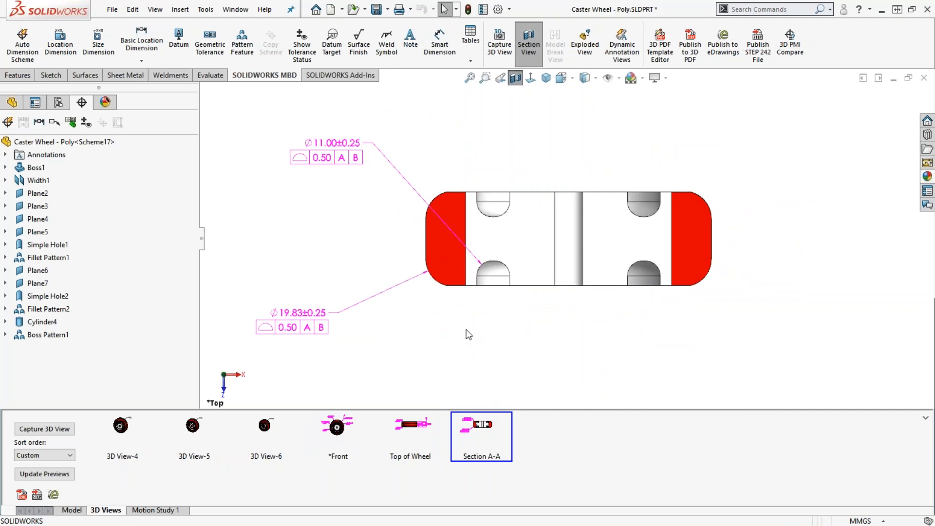
Activate 3D View-4, orbit the wheel away from it, and restore the captured orientation.
double_click(122, 427)
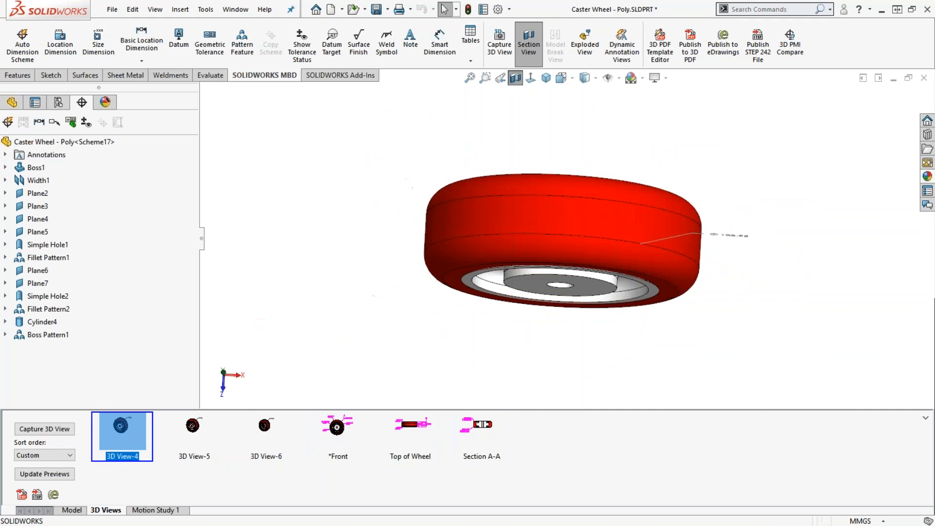
middle_click_drag(488, 292, 507, 328)
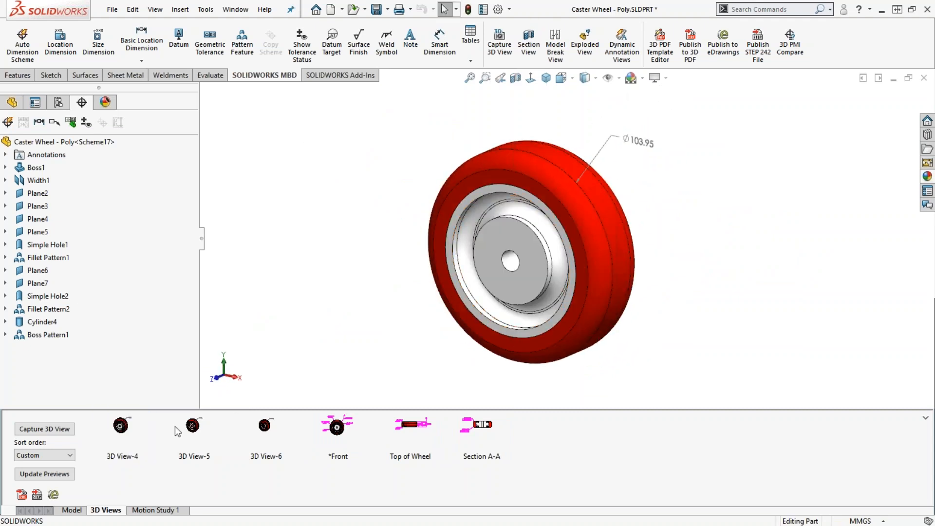
double_click(123, 437)
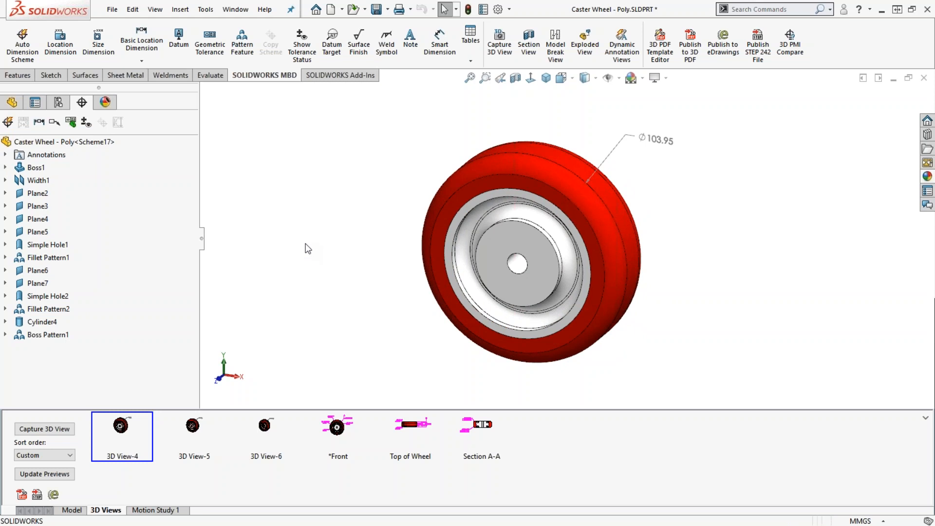
Recapture 3D View-5 with the Transparent Tread display state, keeping the 92mm DIA configuration.
double_click(192, 451)
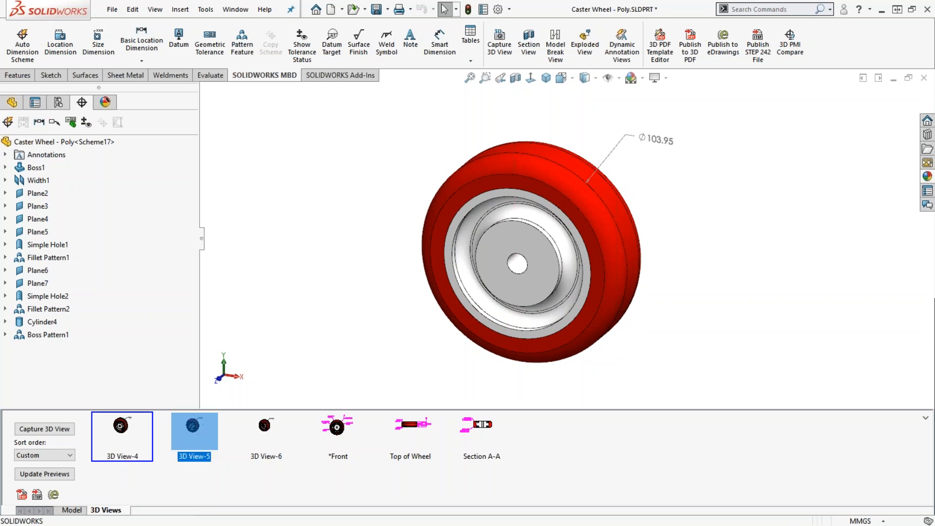
right_click(195, 430)
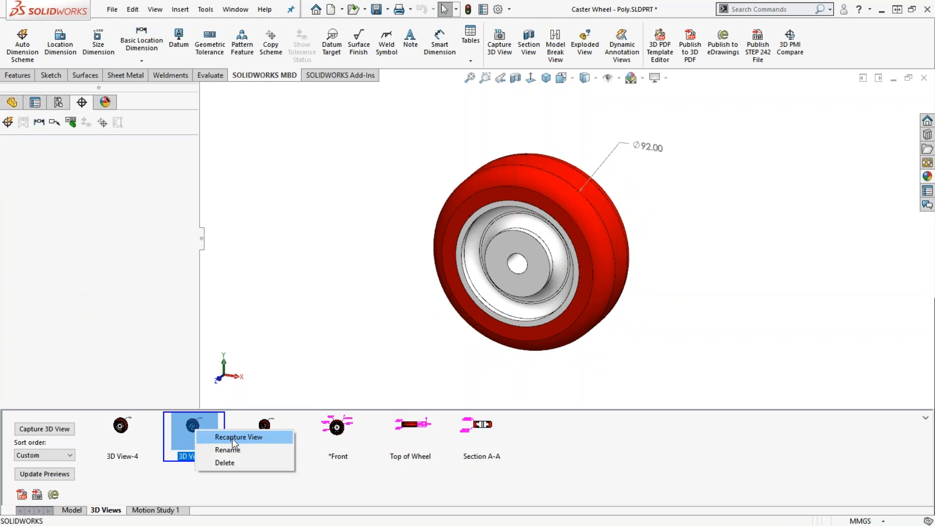
left_click(232, 439)
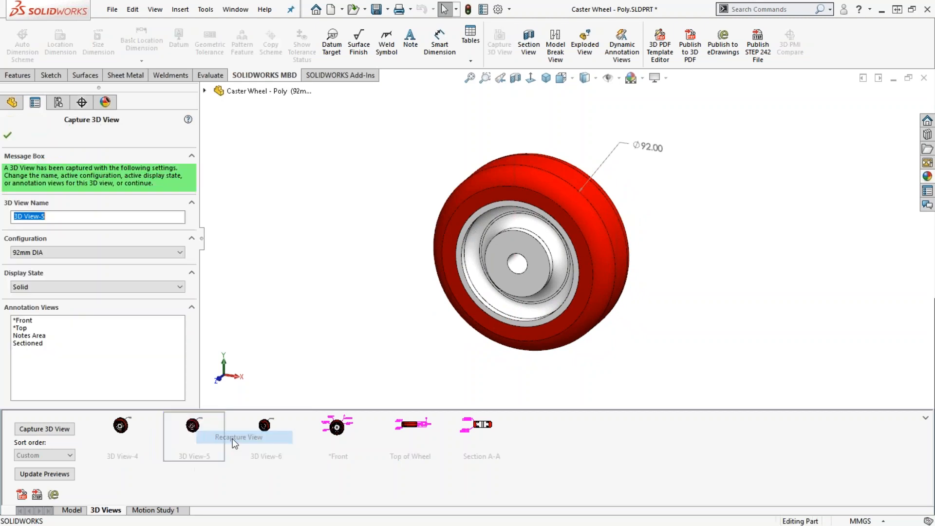
left_click(94, 286)
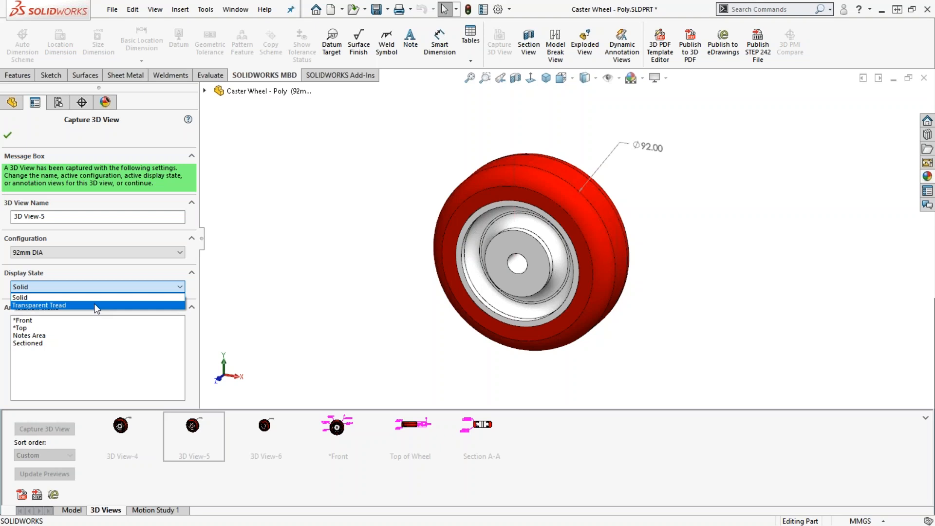
left_click(96, 306)
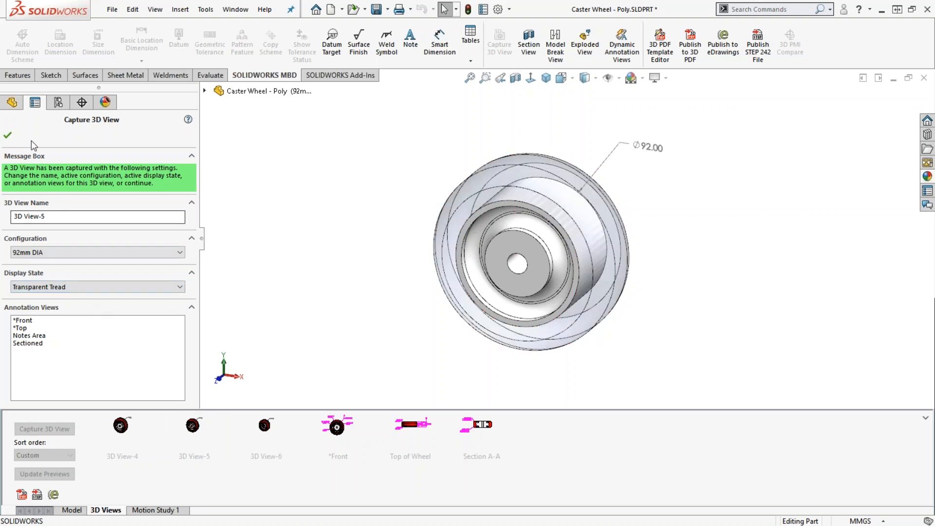
left_click(7, 135)
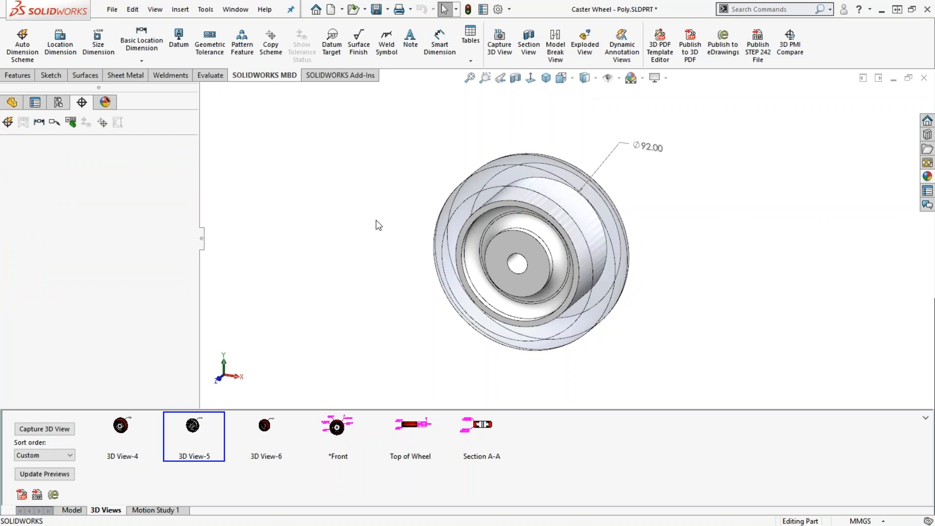
Compare 3D View-4, 3D View-5 and 3D View-6 against the part's list of configurations and display states.
double_click(122, 427)
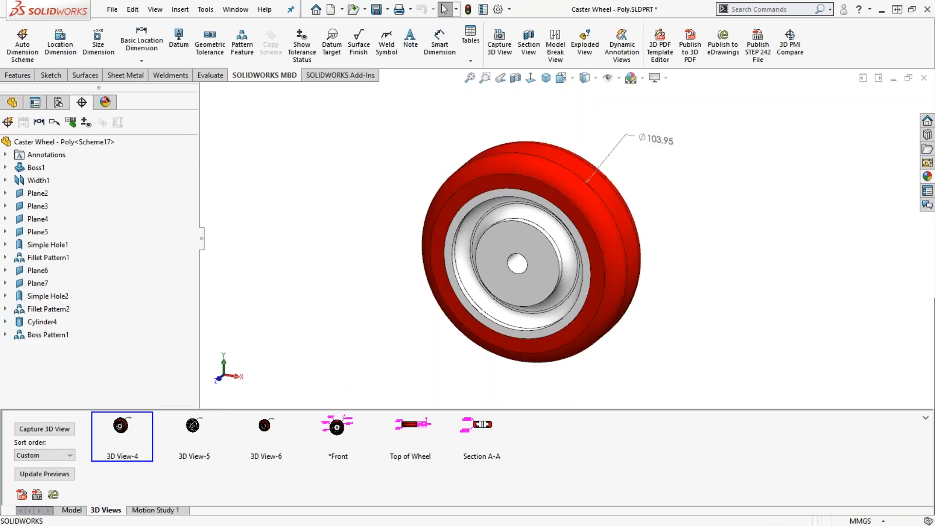
double_click(193, 427)
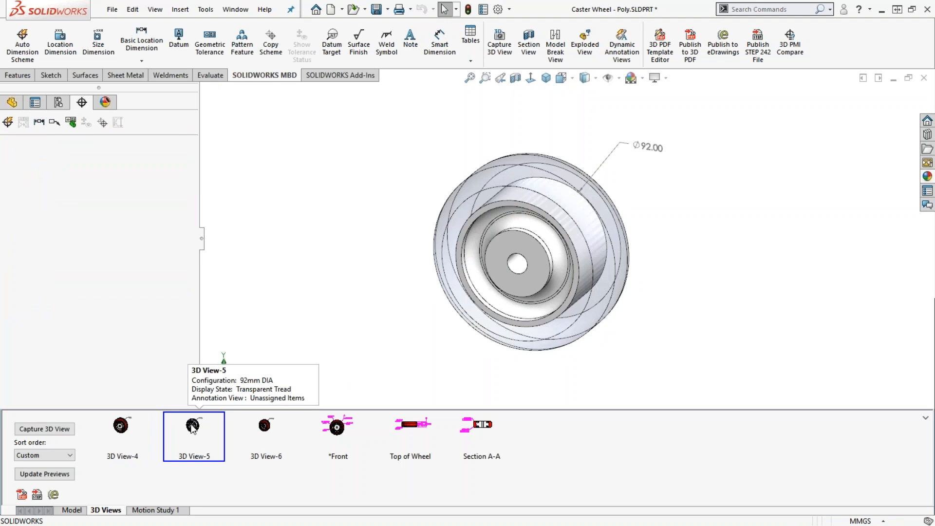
left_click(58, 102)
double_click(97, 154)
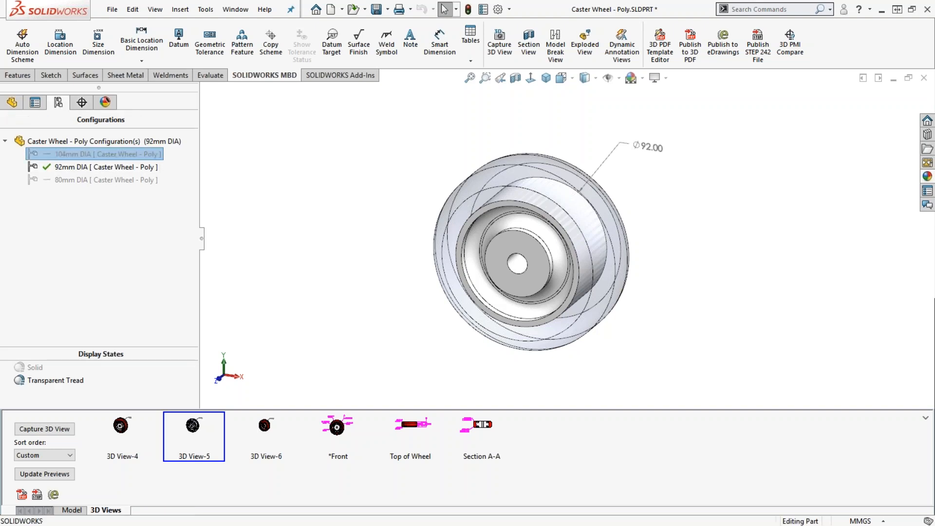
double_click(72, 167)
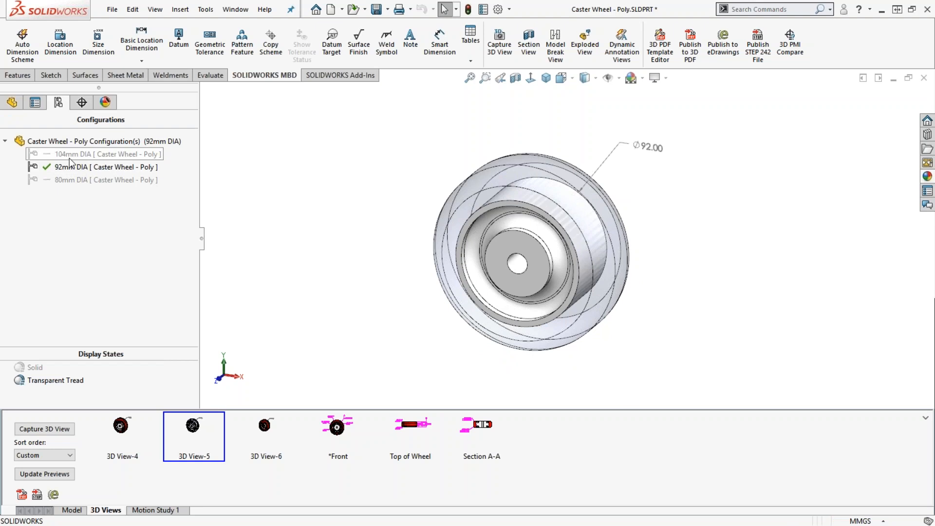
double_click(129, 429)
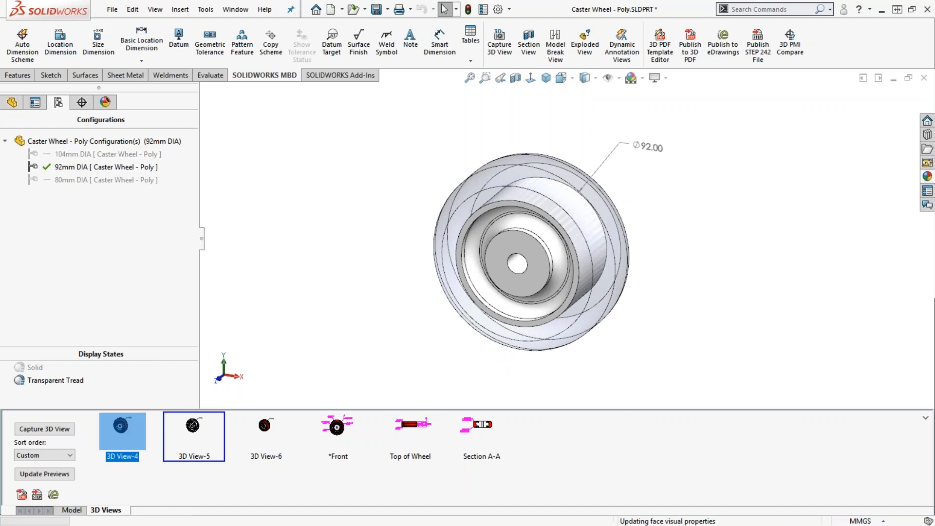
double_click(262, 430)
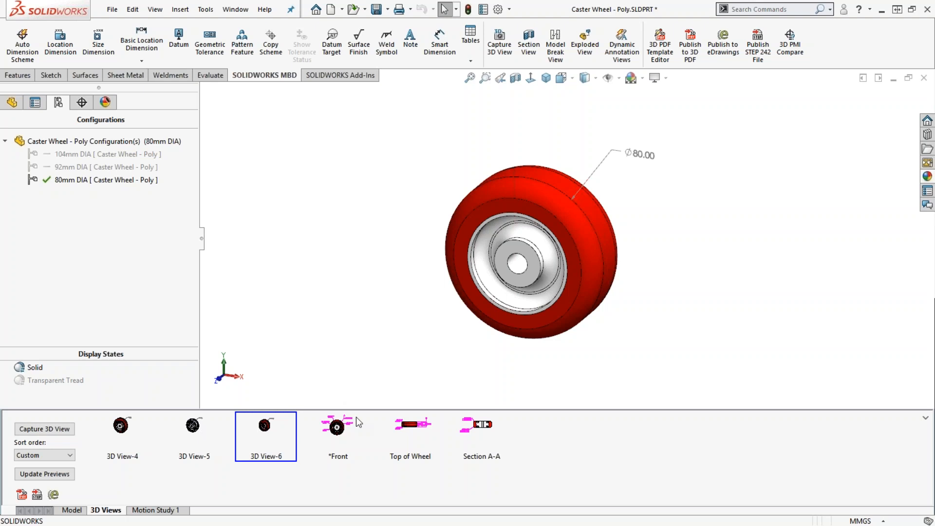
Activate the *Front 3D view and save the part.
double_click(341, 427)
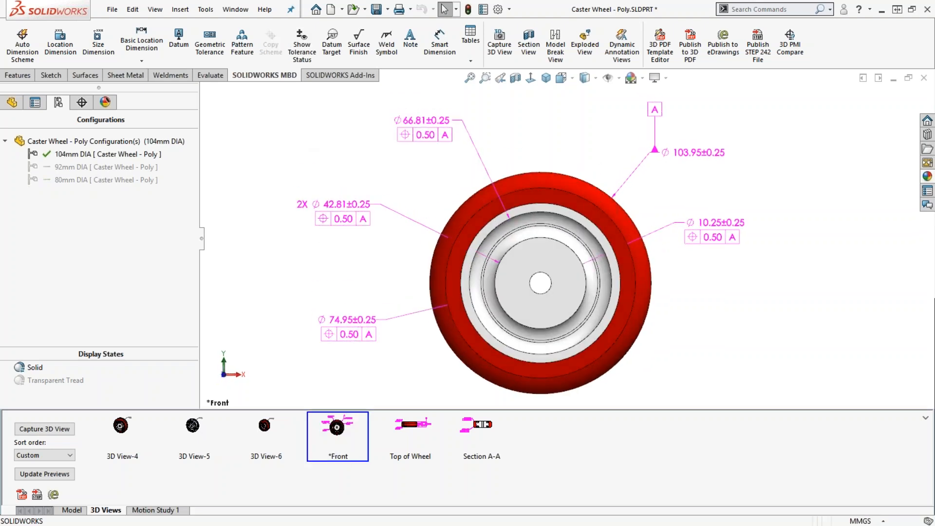
key("ctrl+s")
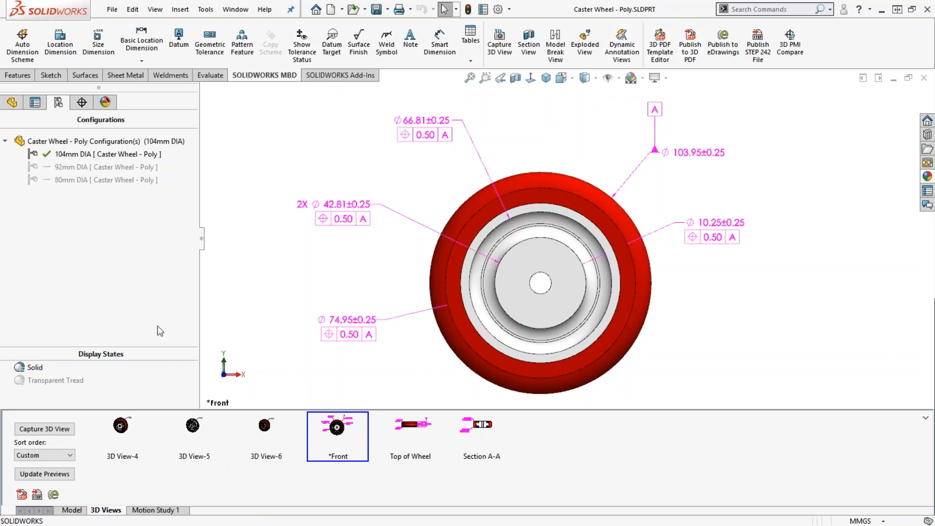
Start publishing the part to 3D PDF using the IGI Simple Part theme.
left_click(22, 494)
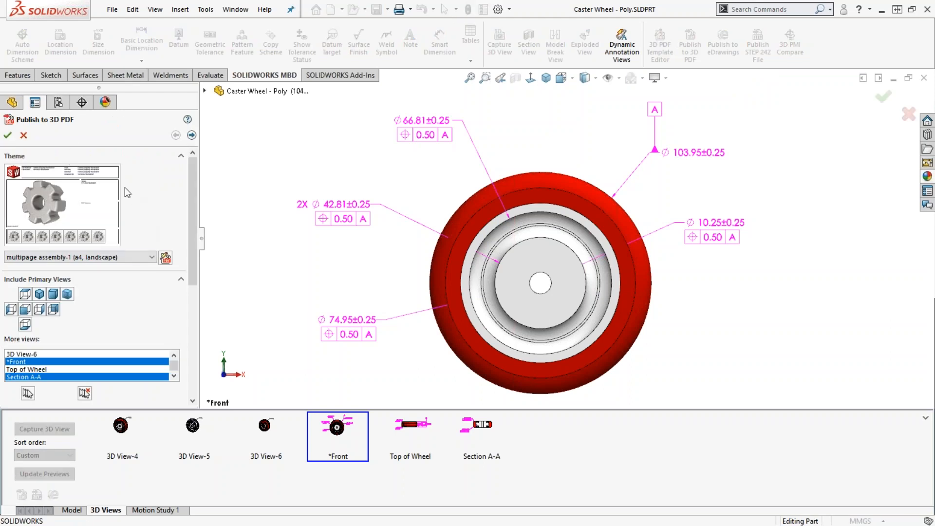
left_click(152, 259)
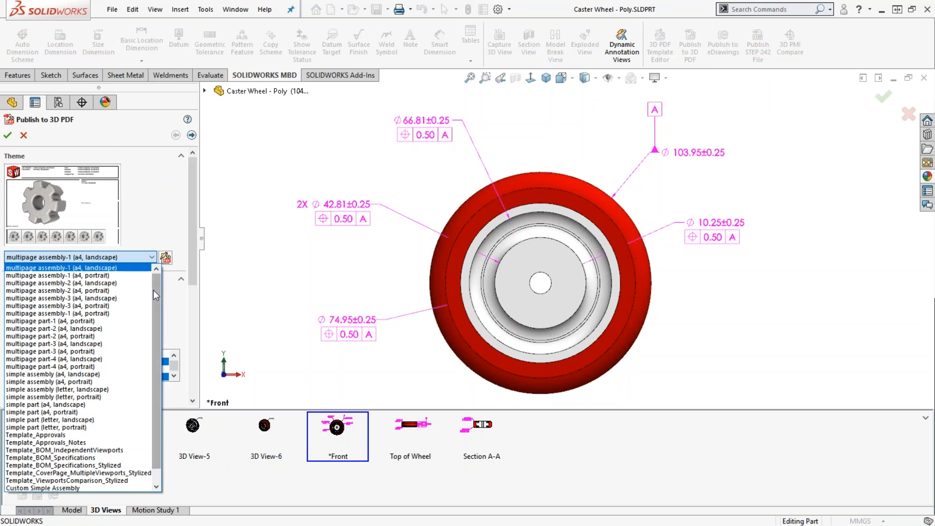
left_click_drag(155, 290, 154, 344)
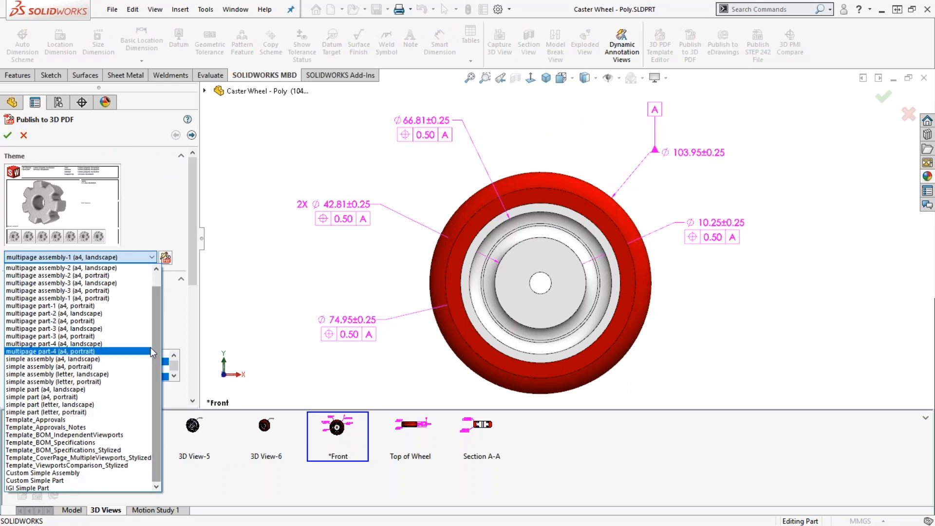
left_click(55, 487)
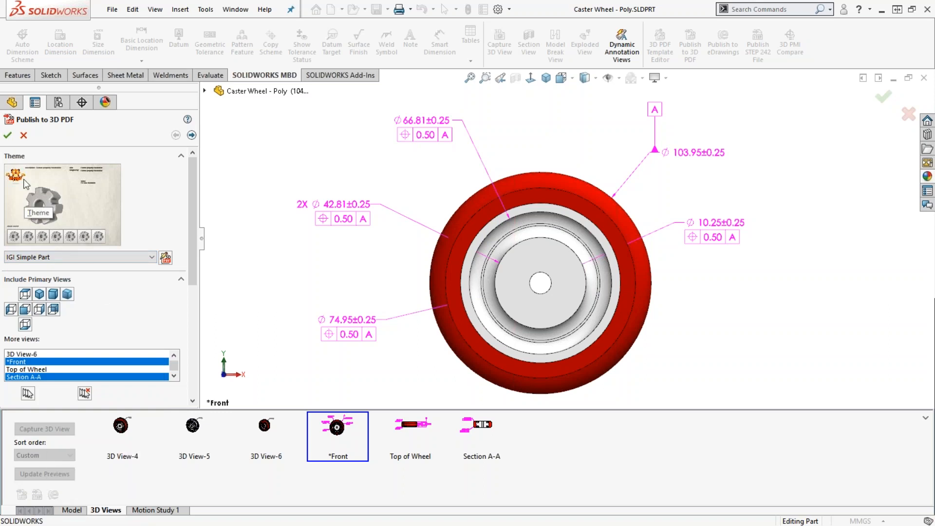
Inspect the IGI Simple Part theme's layout in the 3D PDF Template Editor and close it without changes.
left_click(166, 259)
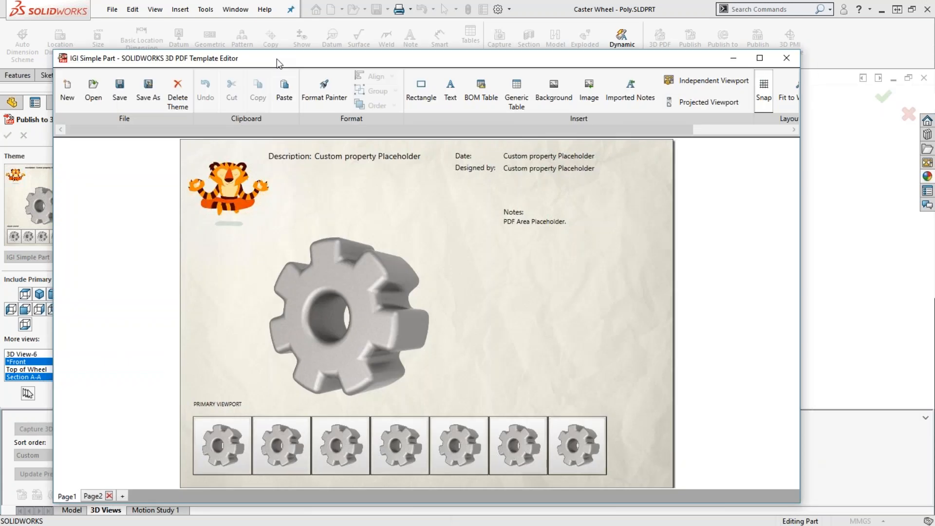
left_click_drag(277, 59, 264, 24)
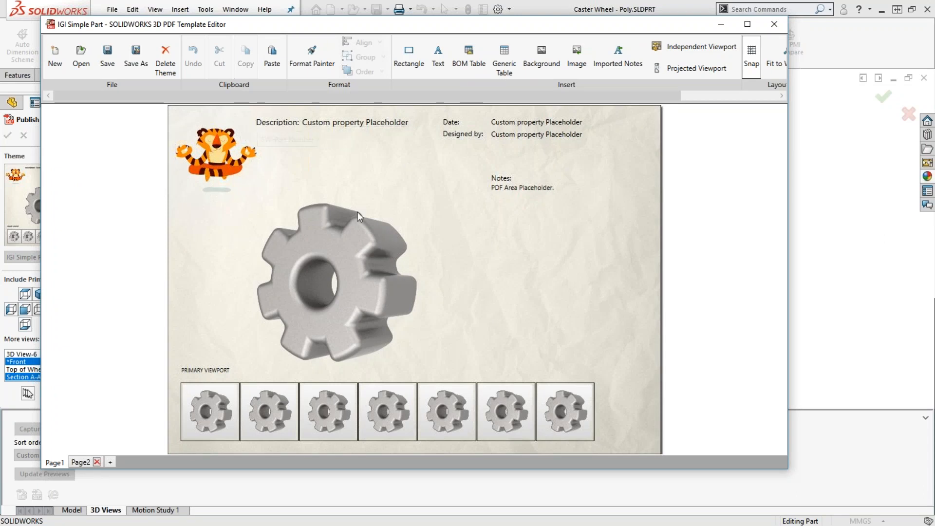
left_click(775, 24)
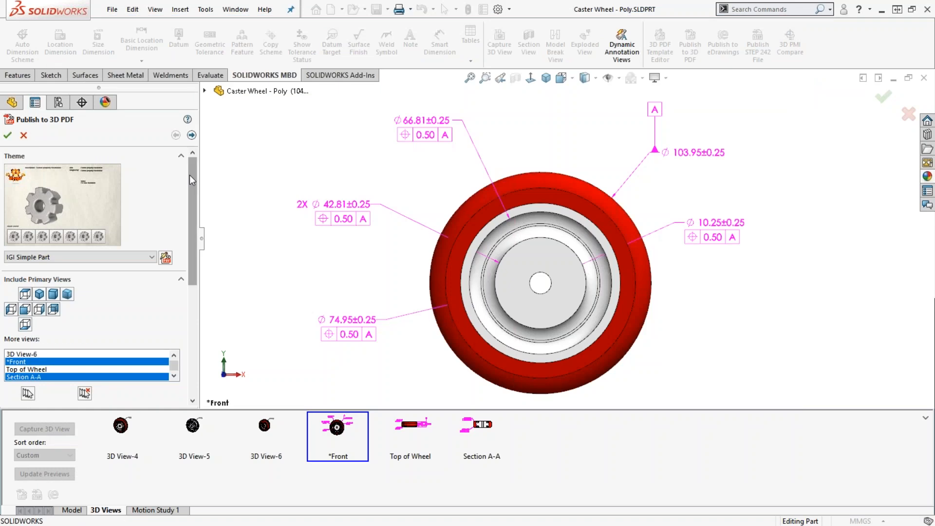
Select 3D View-4, 3D View-5 and 3D View-6 as additional views for the 3D PDF.
left_click_drag(190, 177, 190, 205)
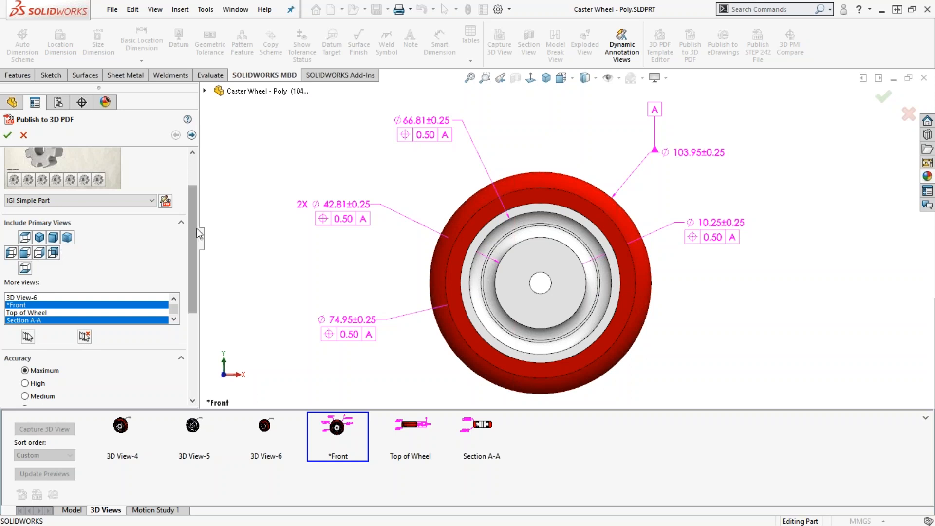
mouse_move(193, 228)
left_mouse_down()
mouse_move(192, 244)
mouse_move(187, 211)
left_mouse_up()
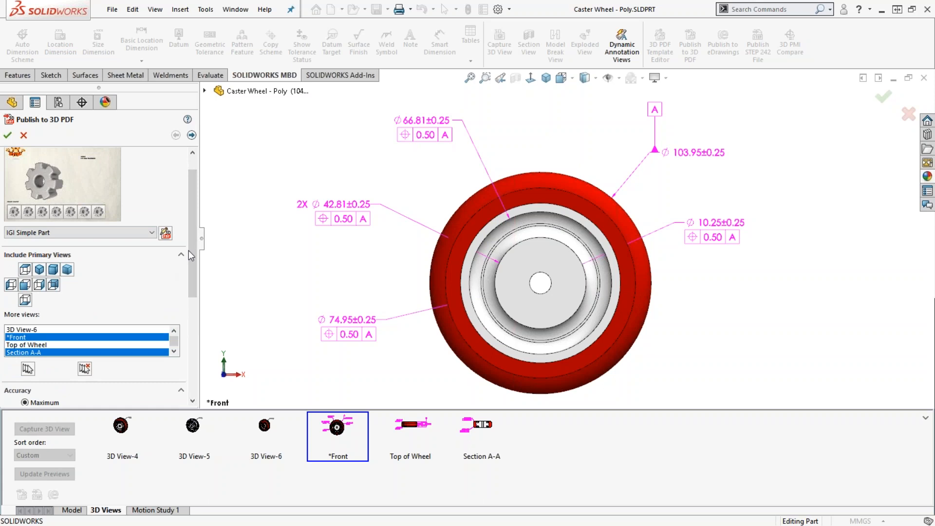
left_click_drag(196, 249, 191, 278)
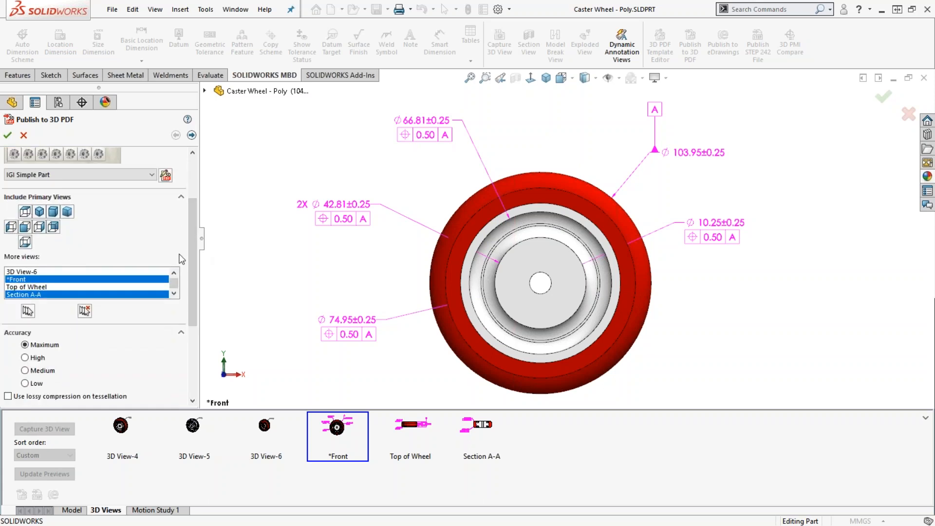
left_click_drag(195, 256, 195, 263)
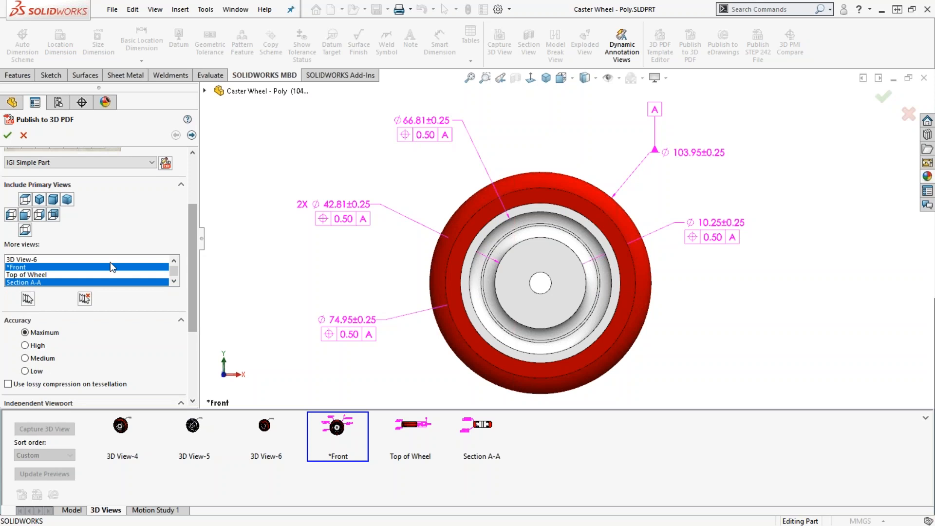
left_click_drag(174, 274, 176, 274)
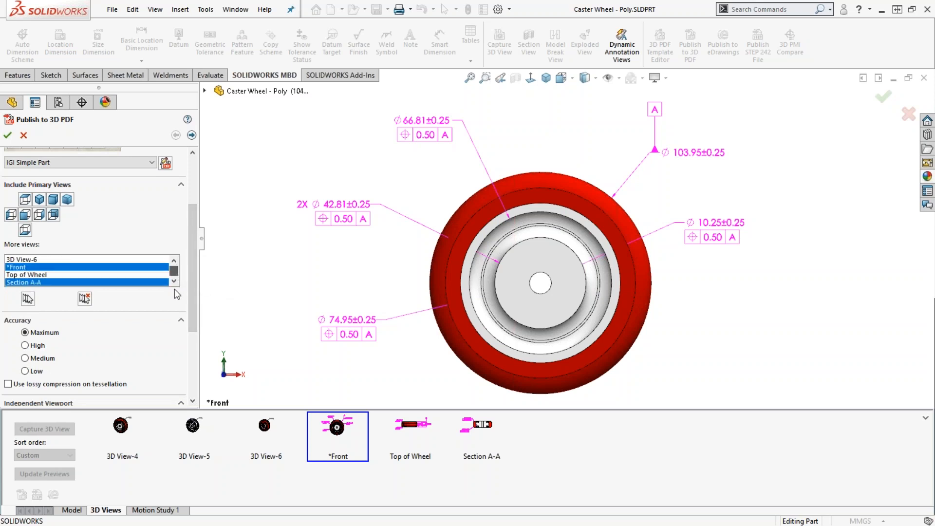
left_click_drag(175, 289, 171, 255)
left_click(20, 268)
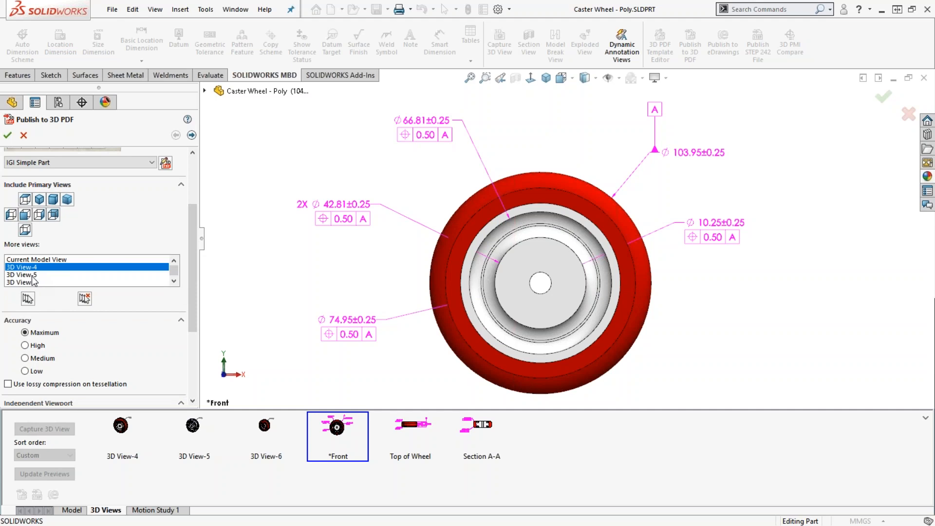
left_click(34, 275, "ctrl")
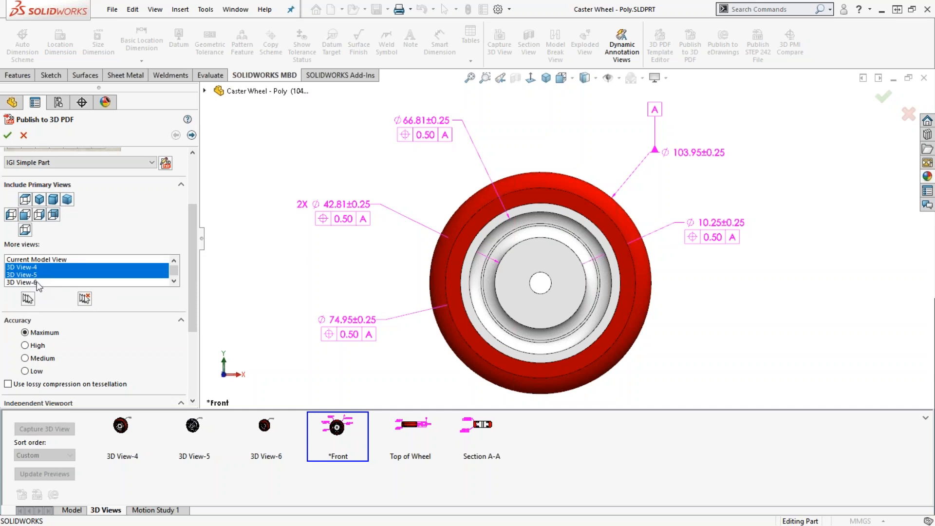
left_click(34, 282, "ctrl")
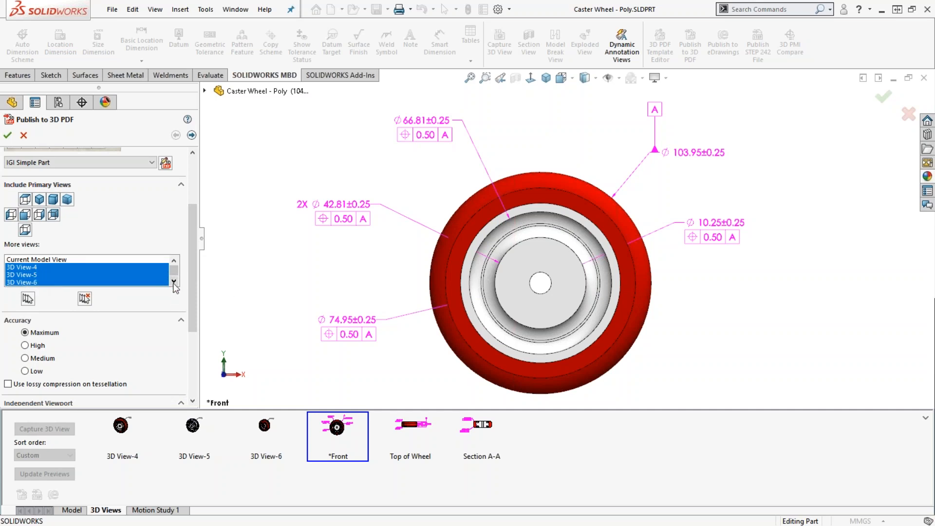
Add *Front, Top of Wheel and Section A-A to the additional views selected for the 3D PDF.
scroll(174, 273, "down", 1)
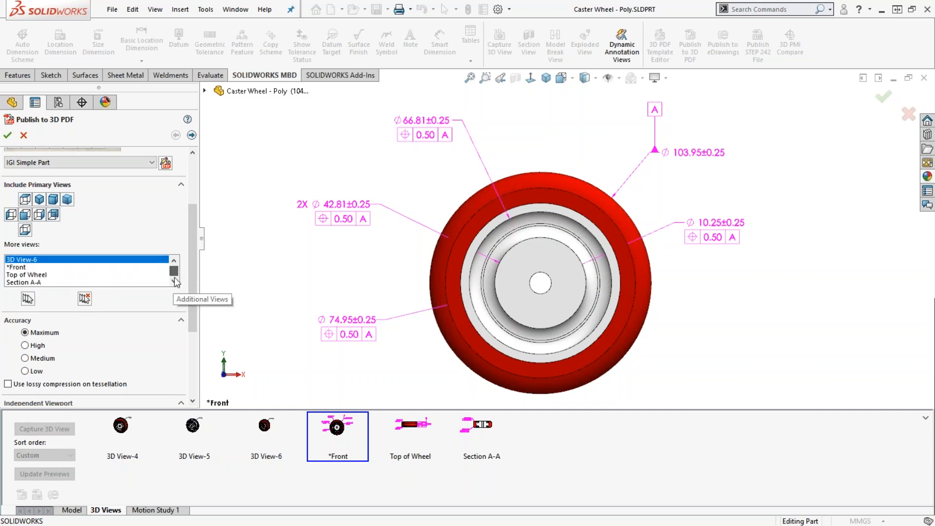
left_click(23, 268, "ctrl")
left_click(37, 276, "ctrl")
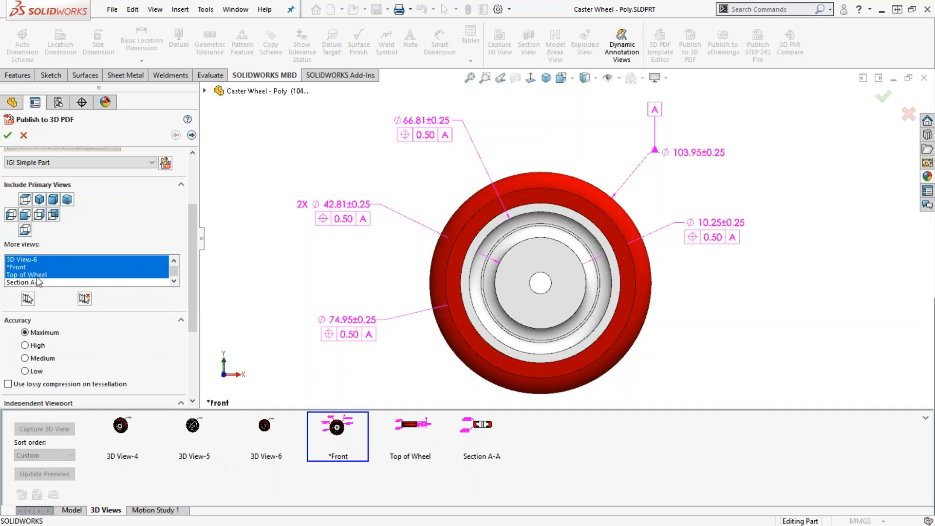
left_click(40, 283, "ctrl")
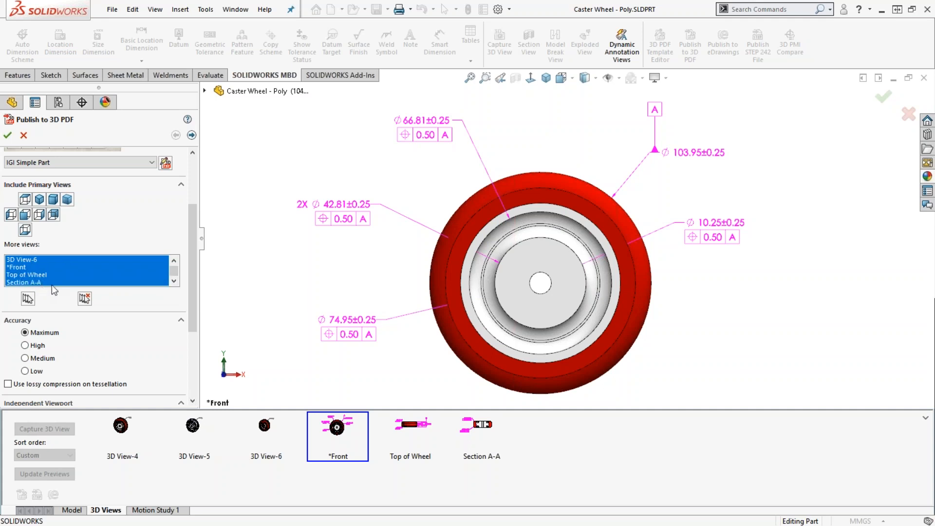
left_click_drag(174, 273, 171, 265)
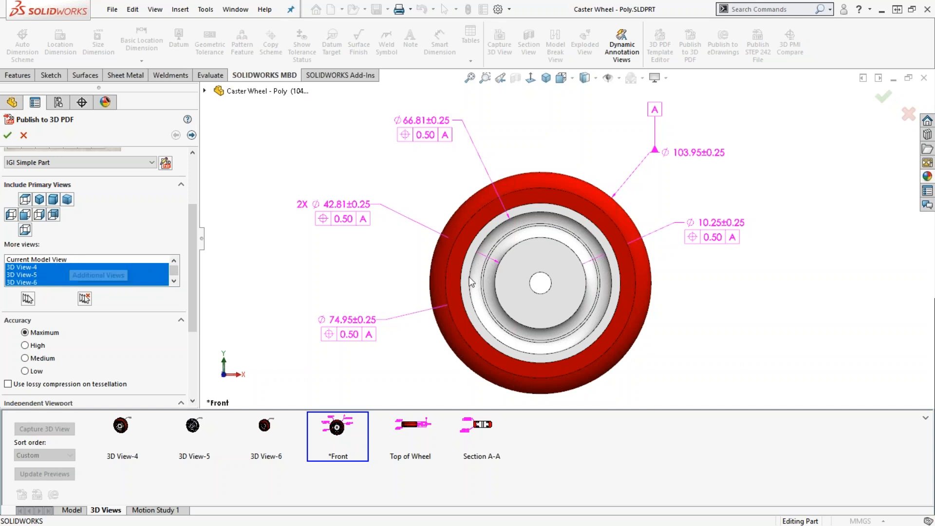
Use Active View for the independent viewport and enable creating and attaching a STEP 242 file.
left_click_drag(194, 251, 195, 310)
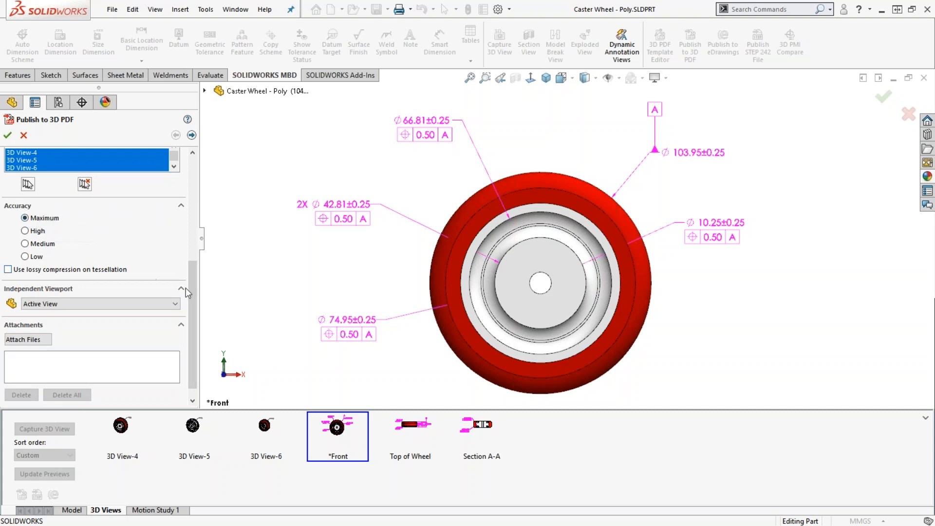
scroll(185, 288, "down", 1)
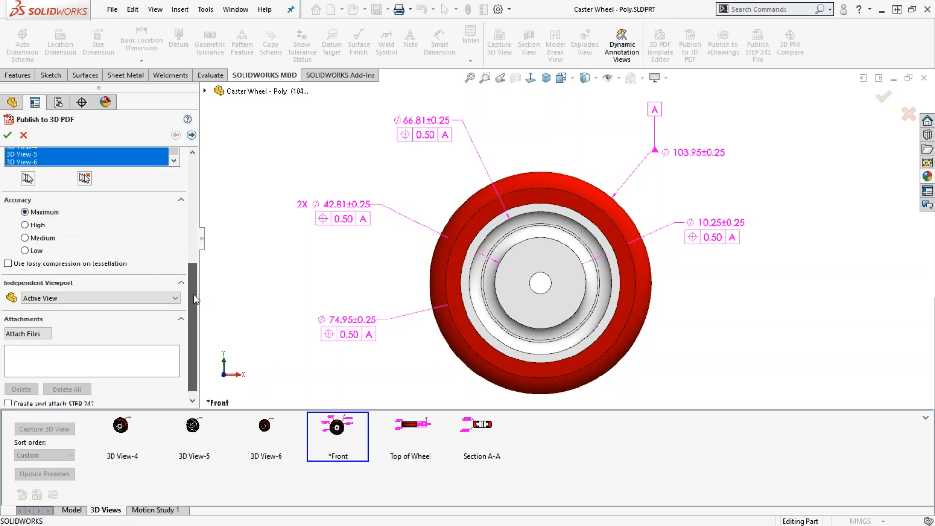
left_click(69, 289)
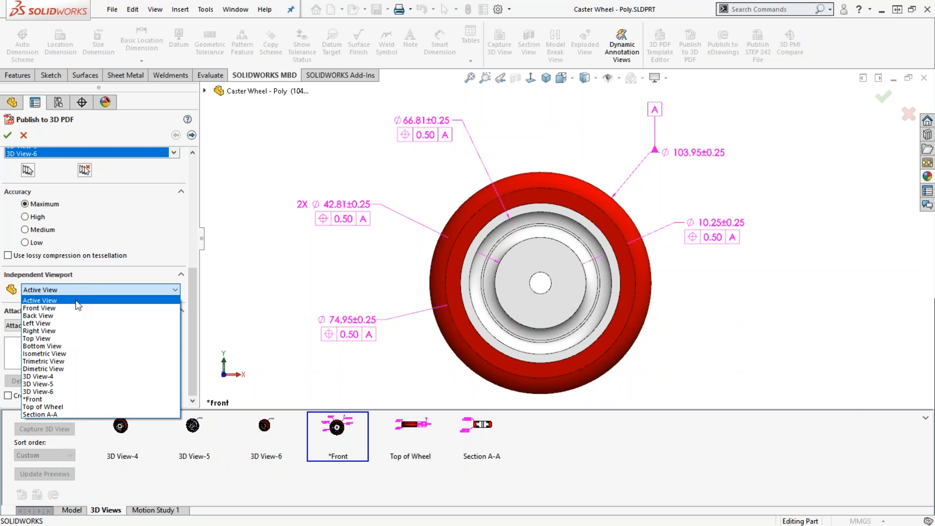
left_click(75, 300)
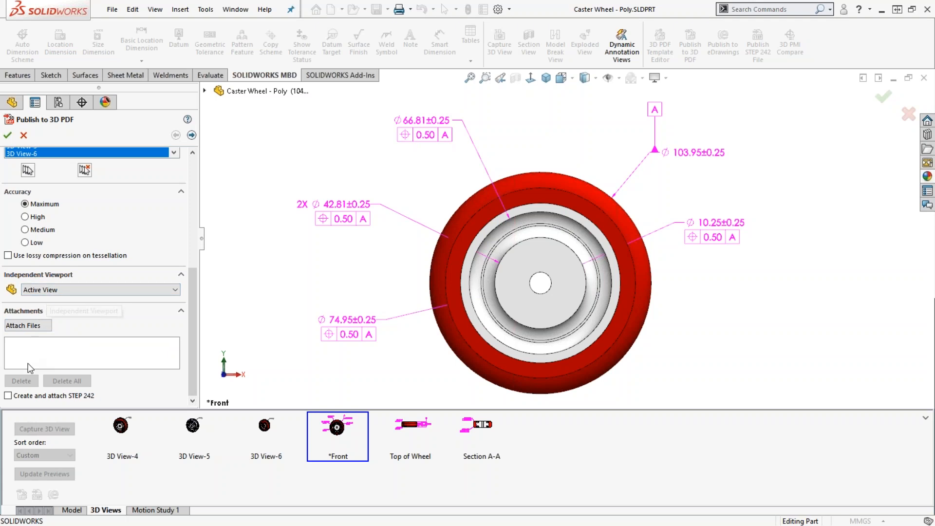
left_click(7, 397)
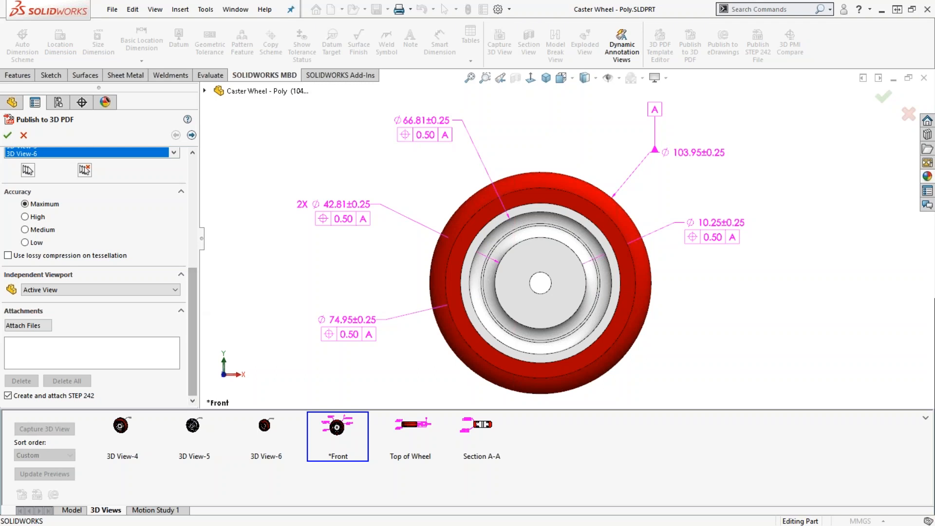
In the PDF's output text fields, assign the Material property to SW Material and keep Designer for the unnamed field.
left_click(192, 136)
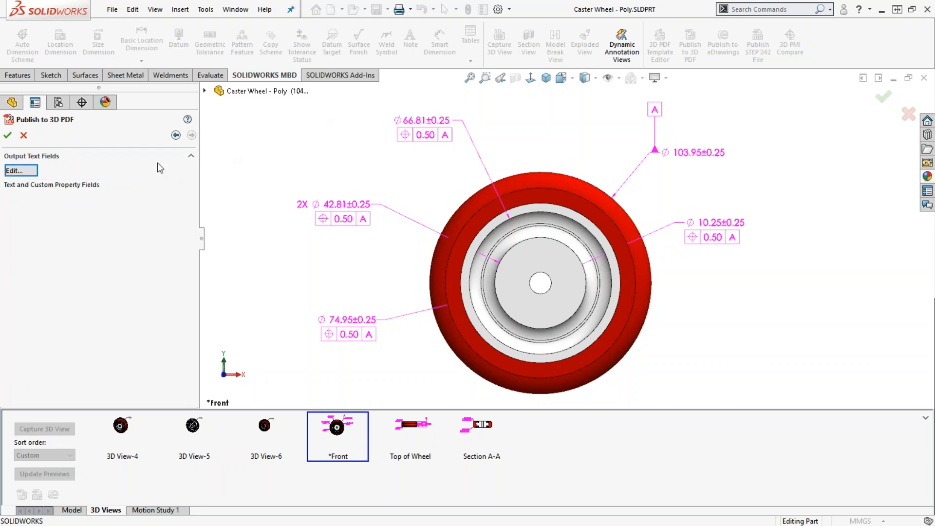
left_click(21, 173)
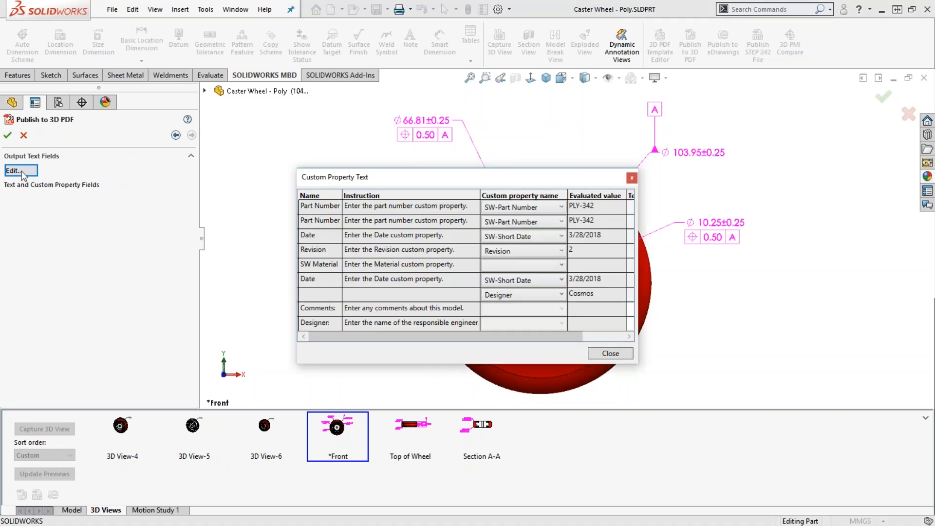
left_click_drag(293, 215, 97, 215)
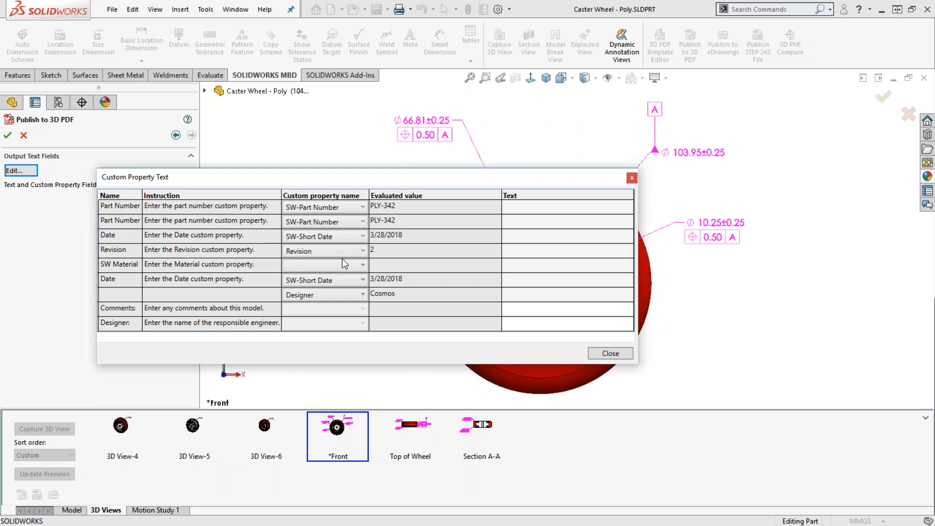
left_click(313, 268)
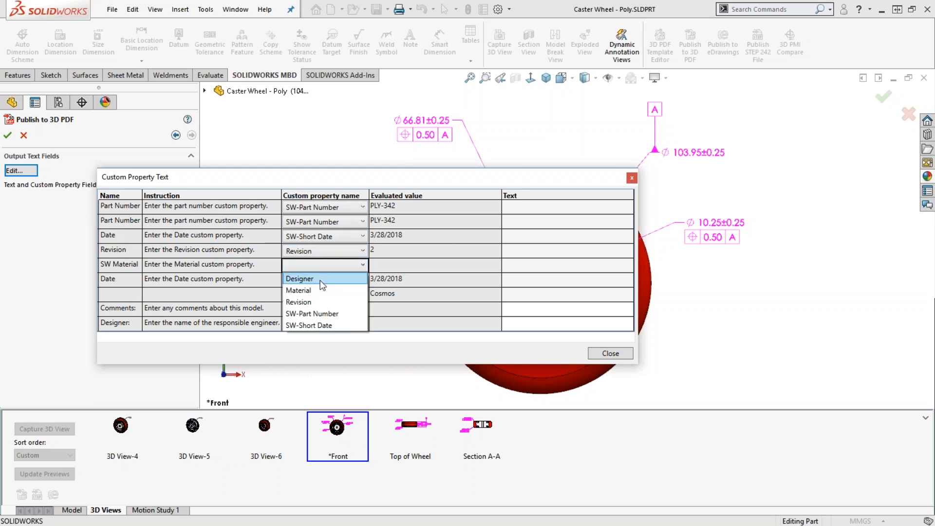
left_click(321, 291)
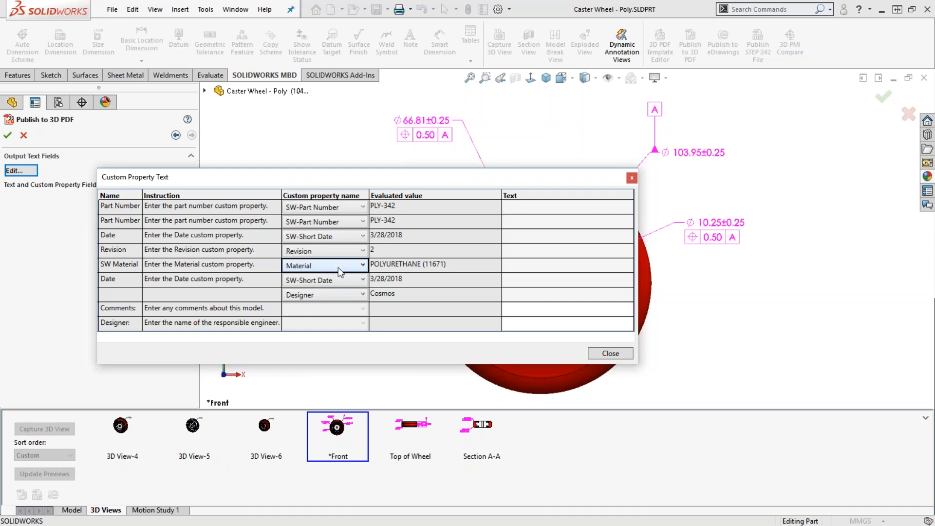
left_click(318, 298)
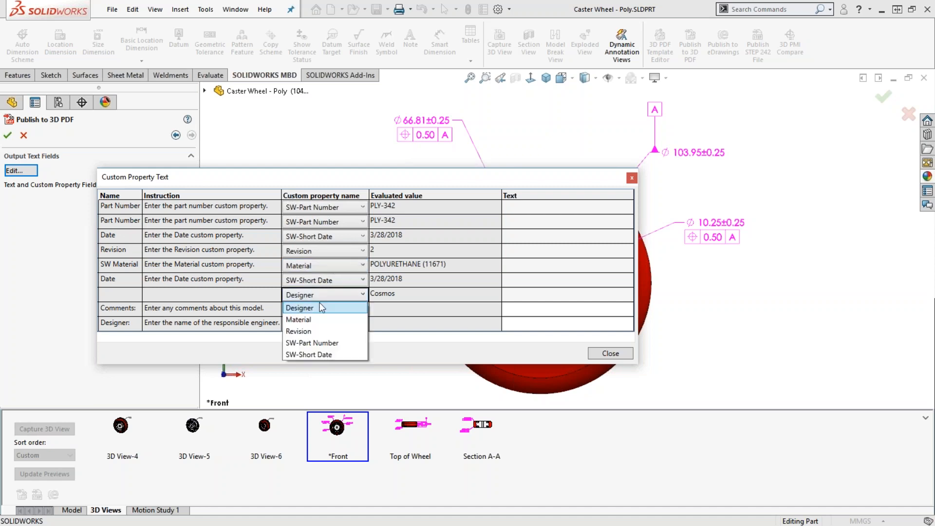
left_click(338, 306)
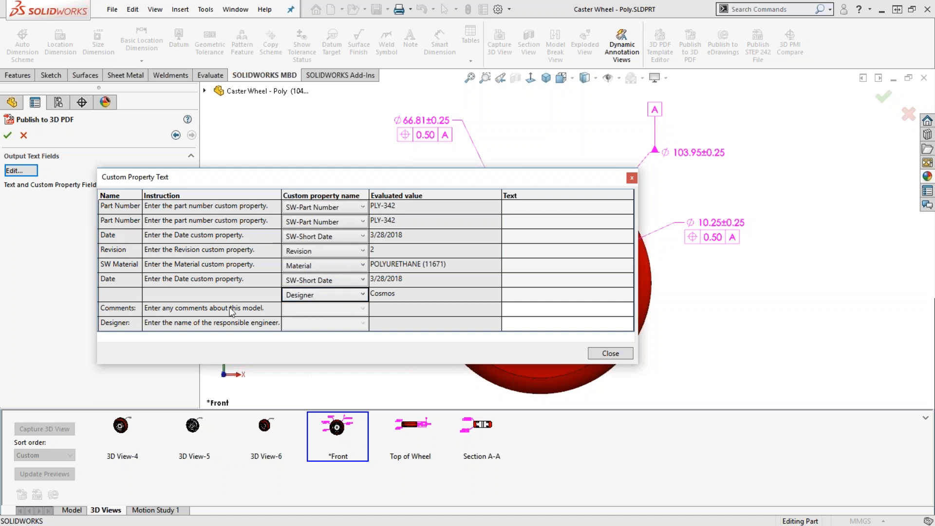
left_click(350, 306)
Enter "Review upon initial open." as the Comments text, leave the Designer text blank and close the custom property text dialog.
left_click(516, 310)
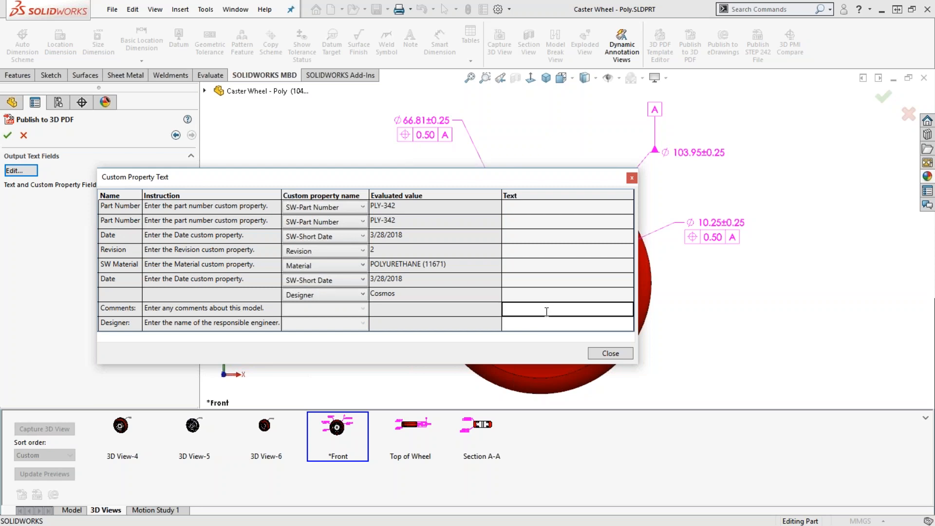
type("Review upon initial open.")
left_click(523, 324)
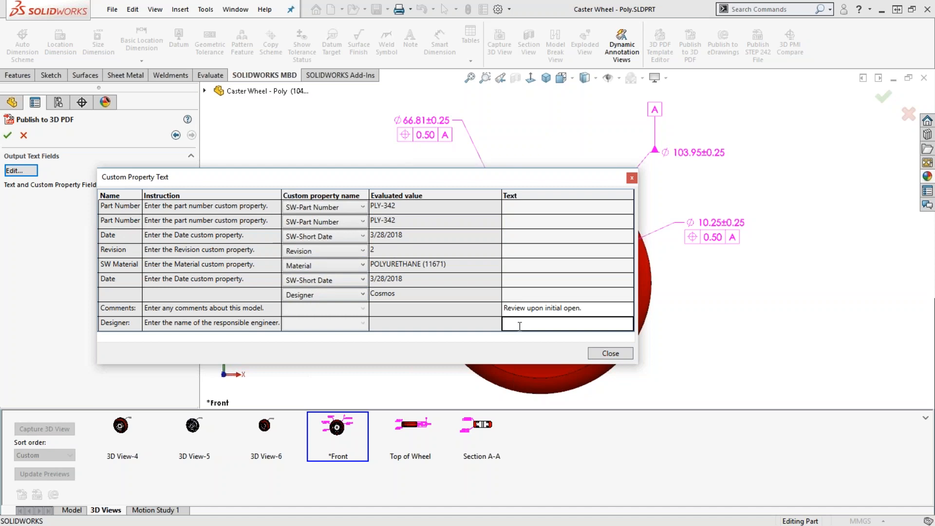
left_click(610, 353)
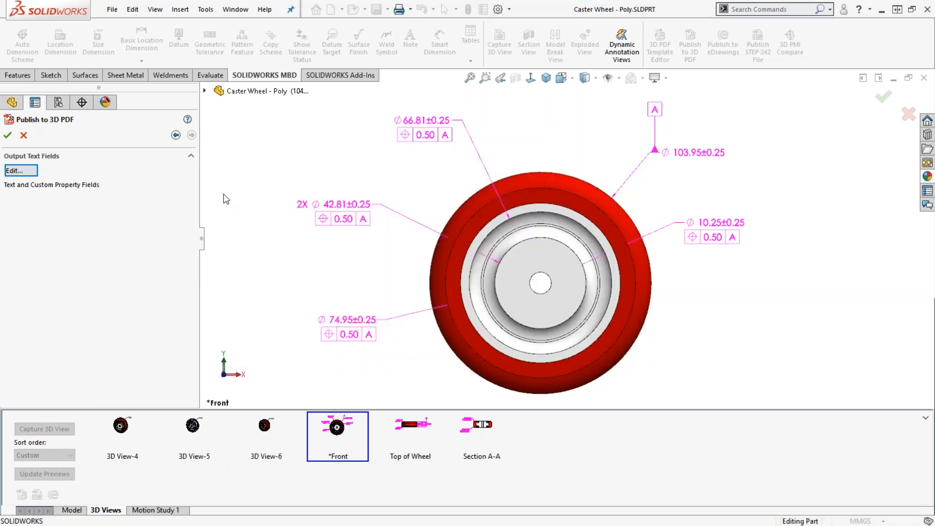
Publish the 3D PDF as Caster Wheel - Poly.PDF in the SOLIDWORKS MBD folder, replacing the existing file.
left_click(8, 136)
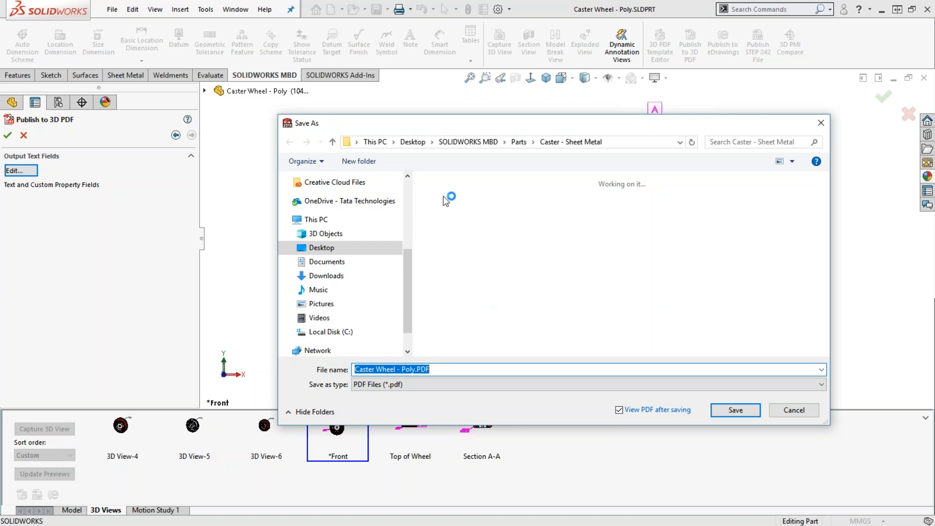
left_click_drag(409, 259, 408, 181)
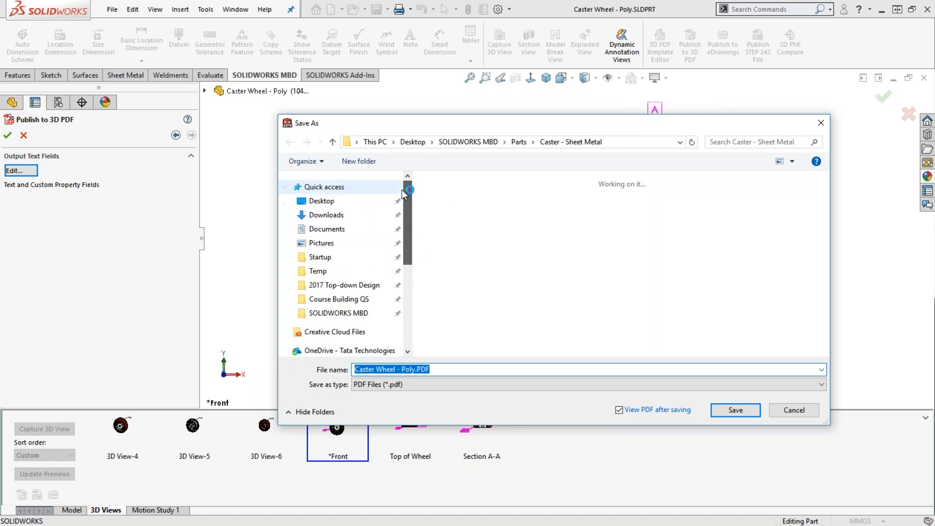
left_click(351, 314)
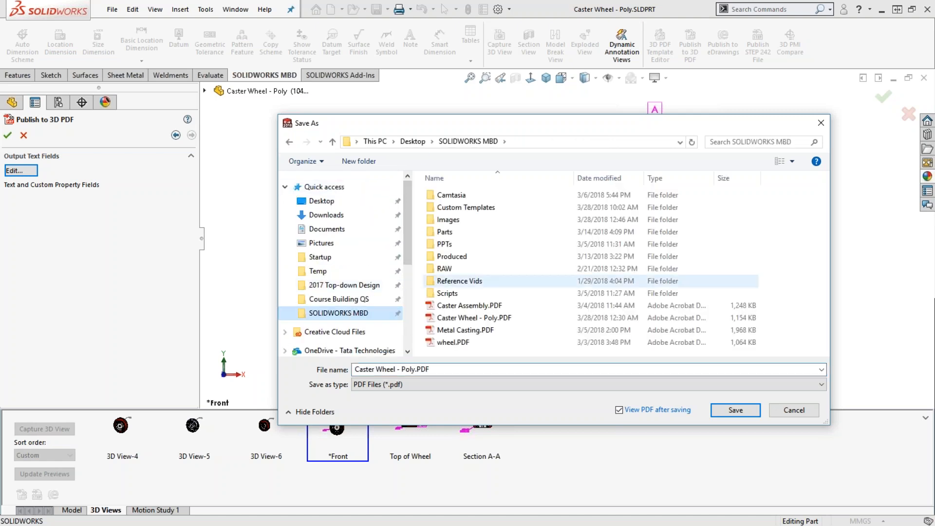
left_click(486, 319)
left_click(731, 411)
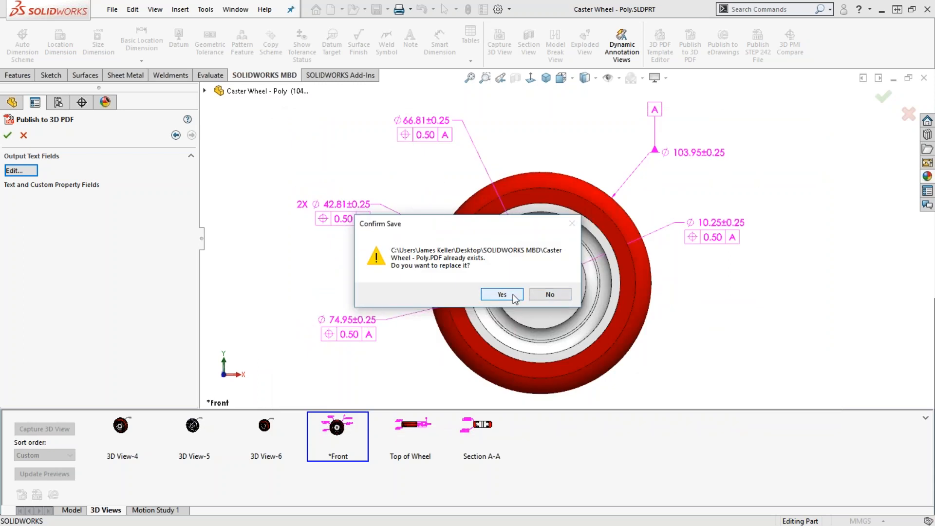
left_click(502, 295)
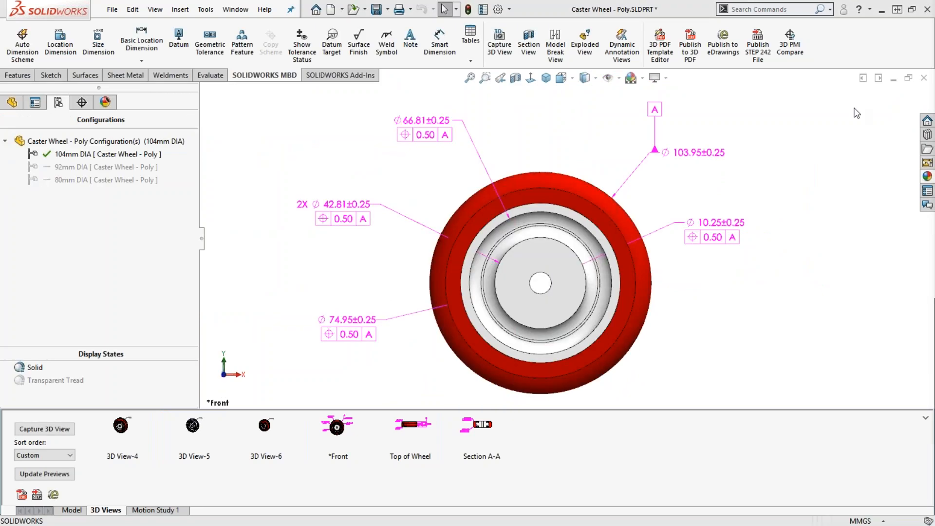
In the published PDF in Acrobat Reader, fill in the Notes field with a reviewed-by line naming the reviewer and "Model looks good!".
left_click_drag(934, 13, 394, 0)
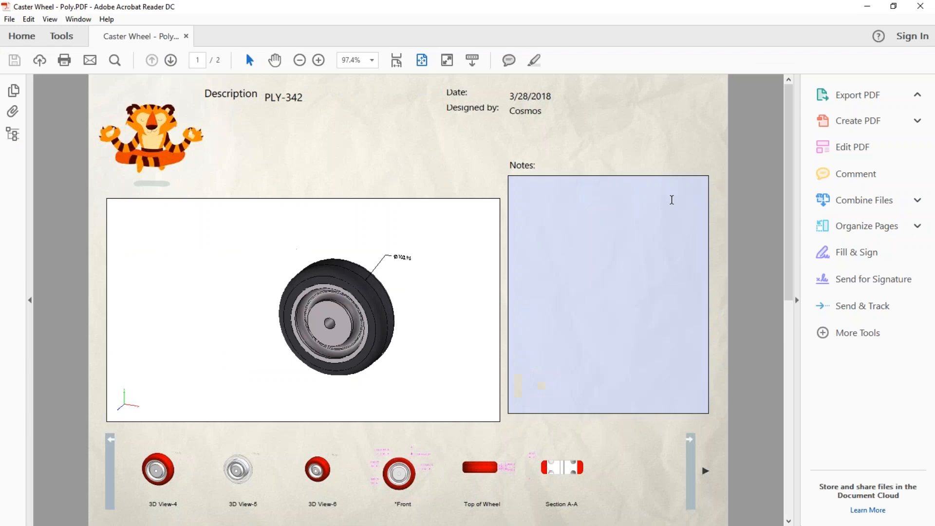
left_click_drag(790, 172, 775, 134)
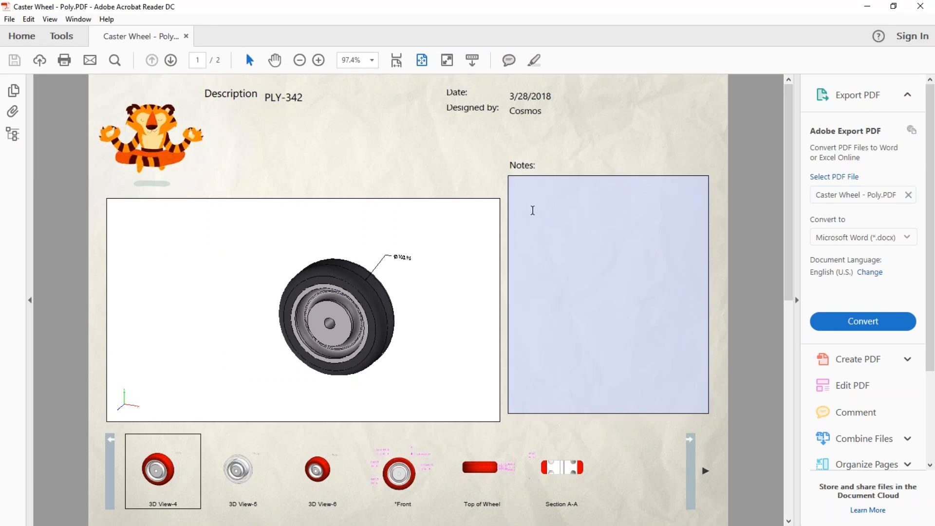
left_click(528, 196)
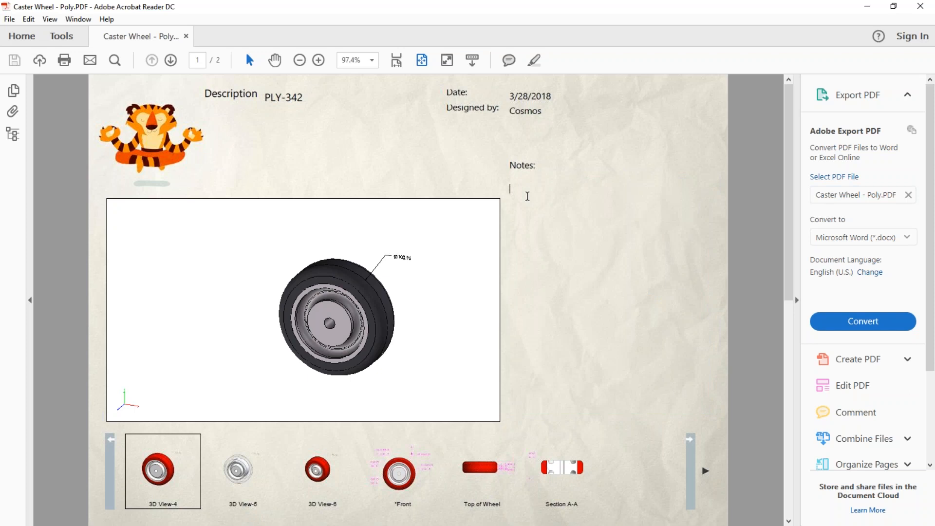
type("Rev")
type("iewed by Jimi")
type(".  ")
type("Model ")
type("looks")
type(" good!")
Check the notes and properties on page 2, and examine the wheel in 3D View-4 on page 1 from another angle.
scroll(561, 205, "down", 1)
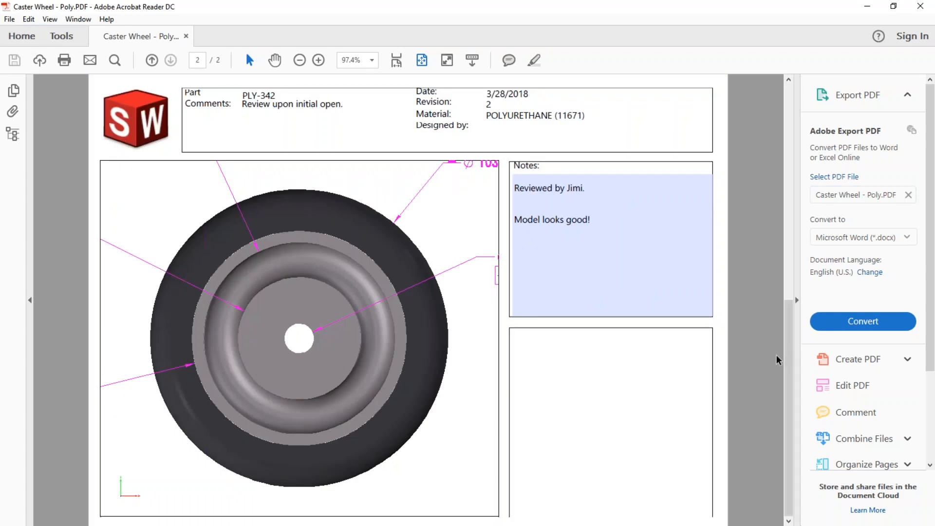
left_click_drag(788, 360, 759, 169)
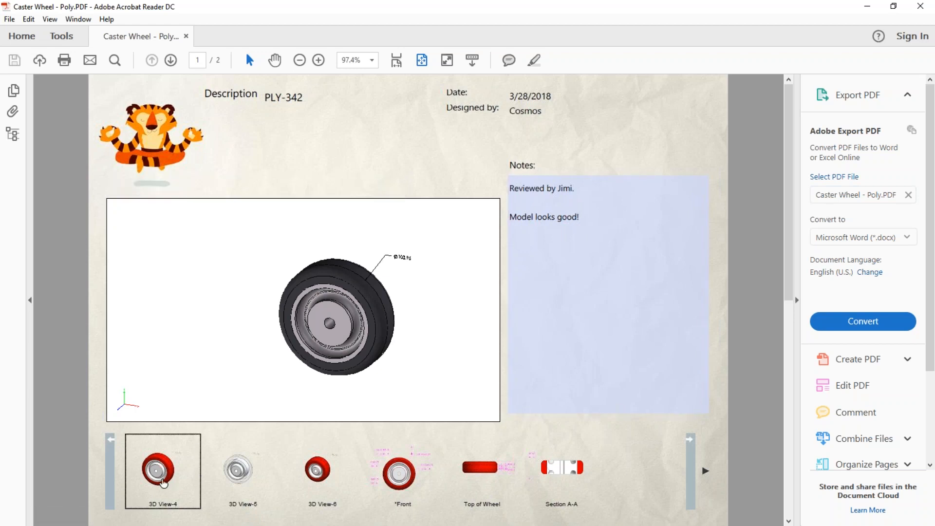
scroll(369, 324, "down", 1)
scroll(356, 332, "up", 3)
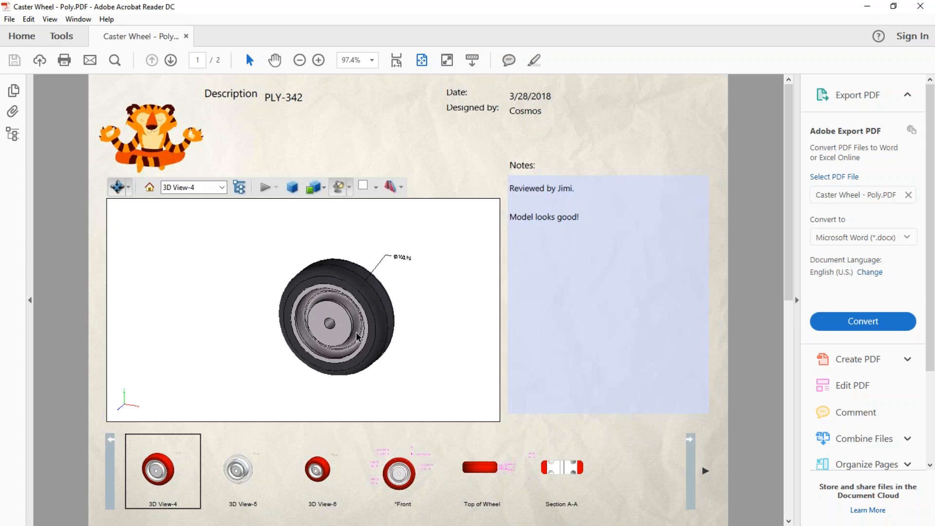
left_click_drag(397, 350, 207, 244)
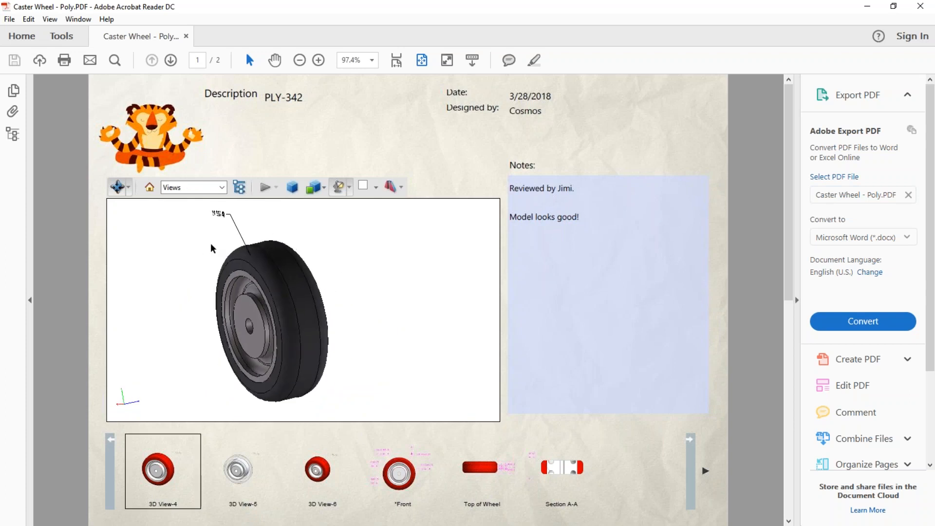
Display 3D View-5, try switching its projection and set the model render mode to Solid.
left_click(242, 477)
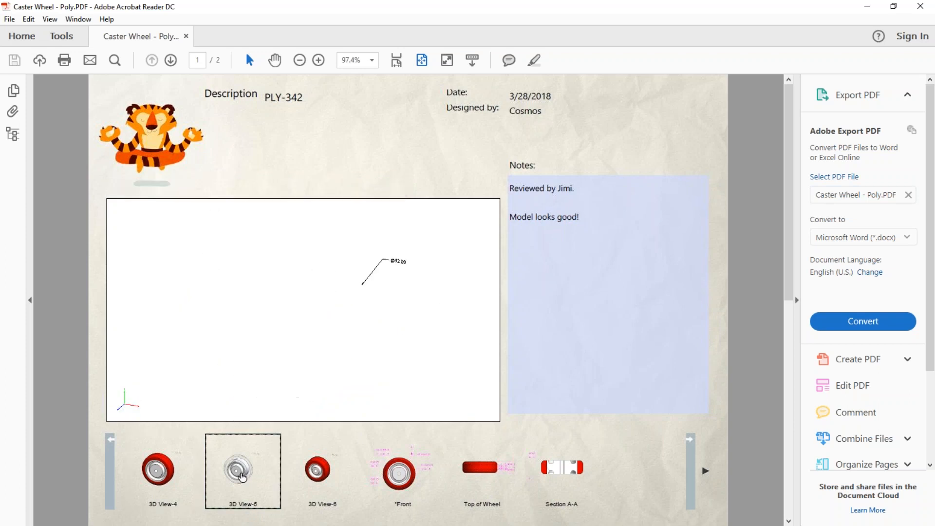
mouse_move(356, 286)
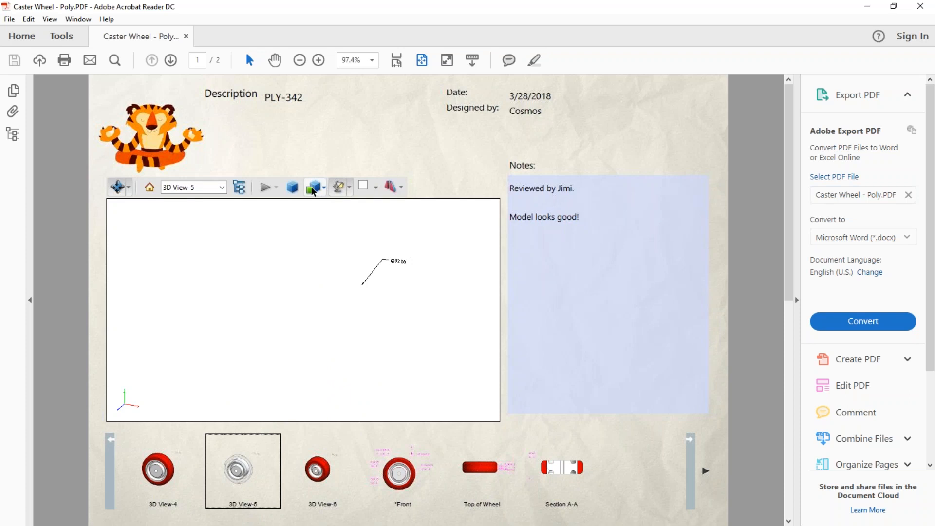
left_click(292, 187)
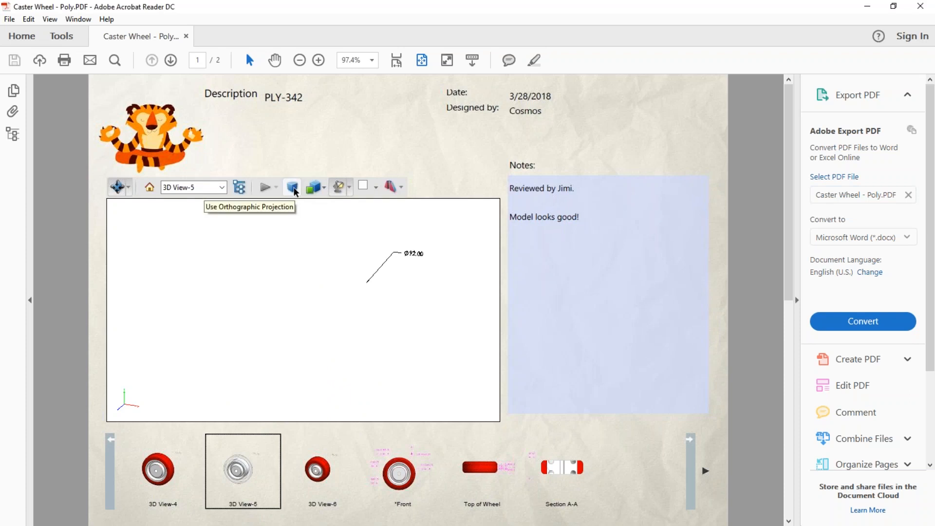
left_click(323, 190)
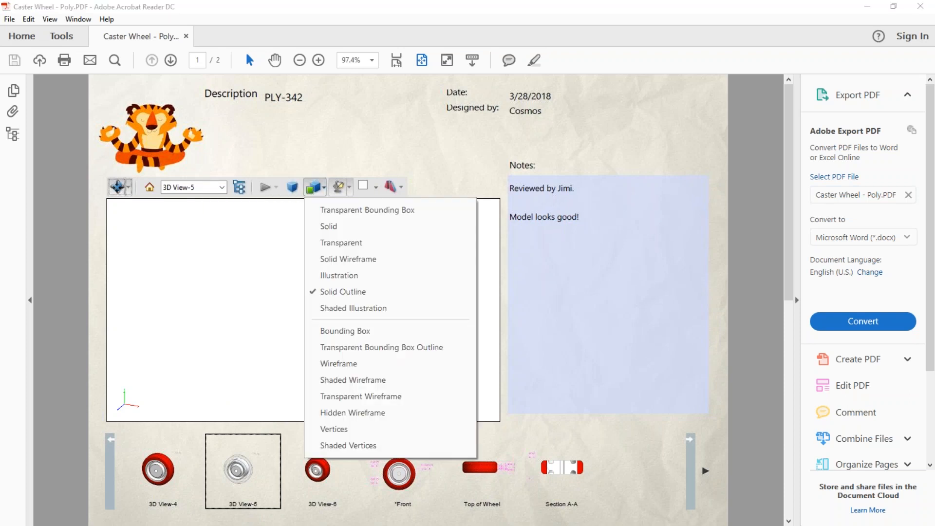
left_click(325, 226)
left_click(293, 188)
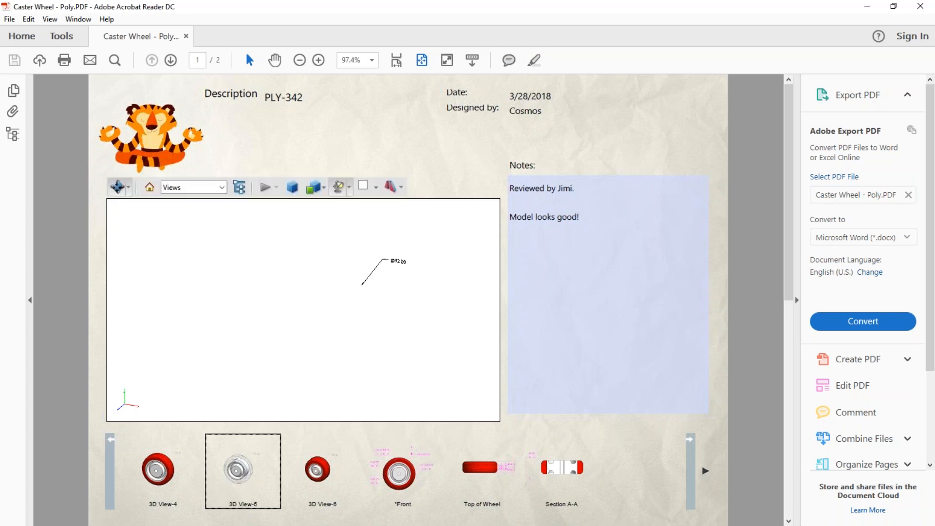
Inspect 3D View-5 up close and try the Illustration render mode on it.
scroll(347, 349, "down", 1)
scroll(347, 349, "up", 2)
left_click(392, 289)
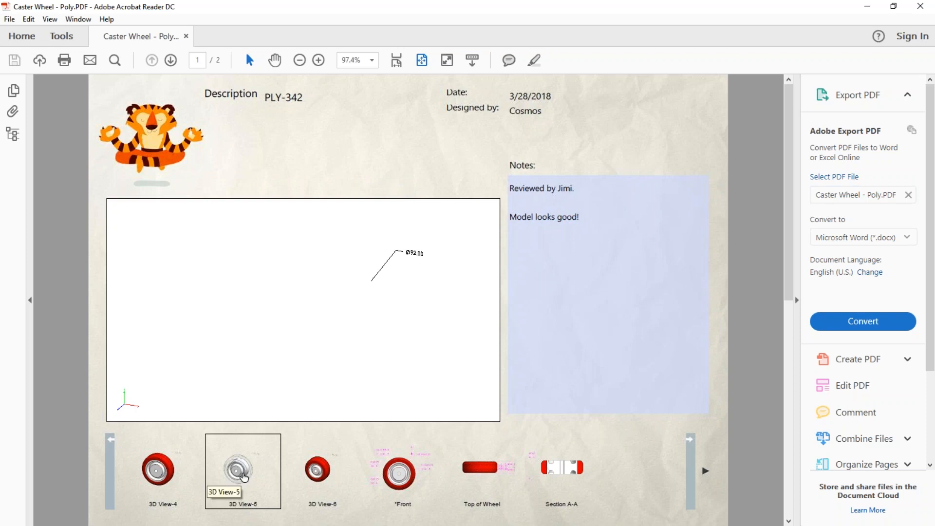
mouse_move(385, 292)
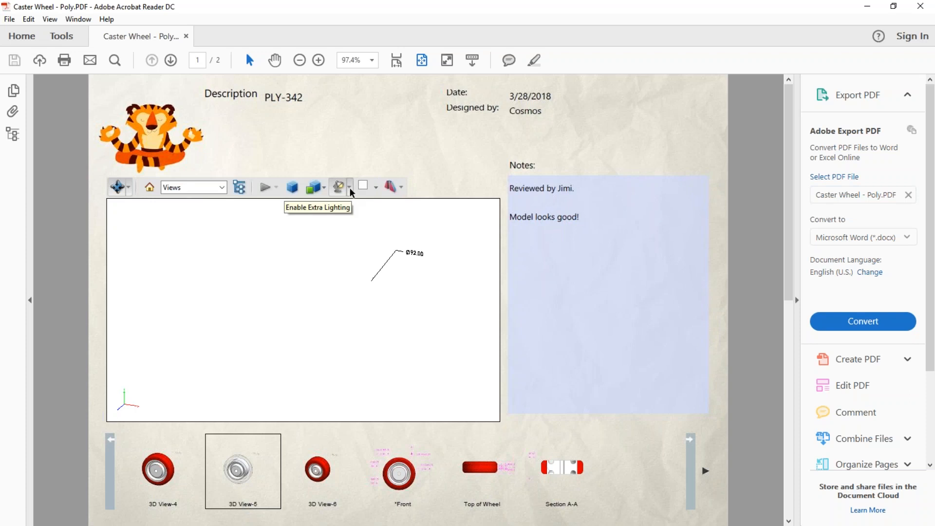
left_click(324, 189)
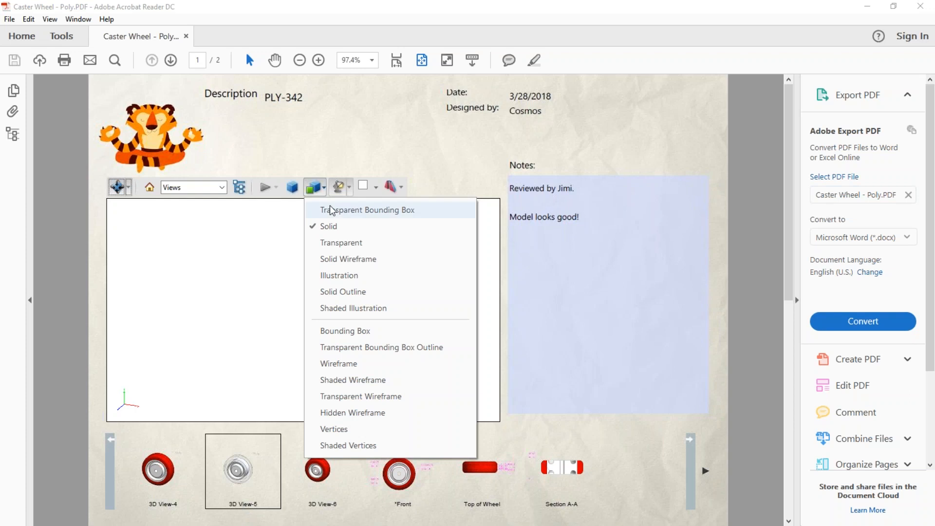
left_click(339, 276)
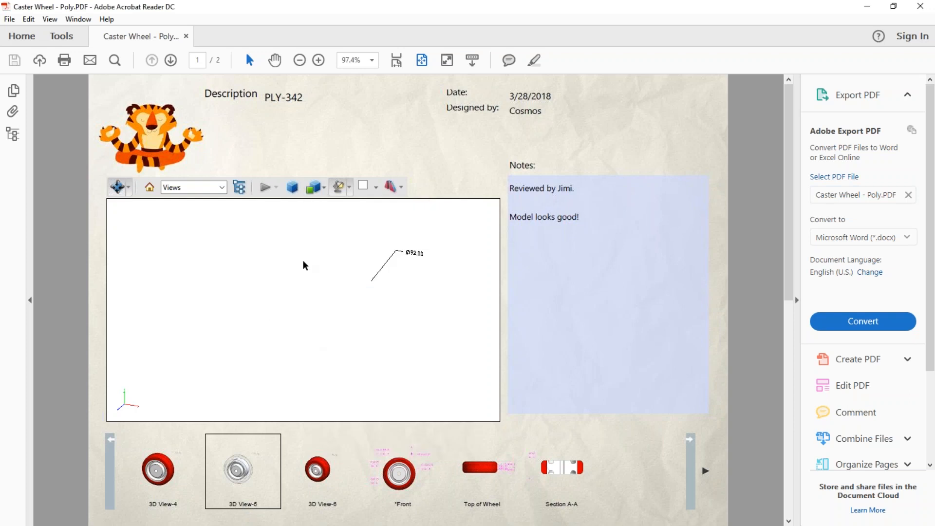
Display 3D View-6 and examine the wheel and its diameter dimension up close.
left_click(323, 476)
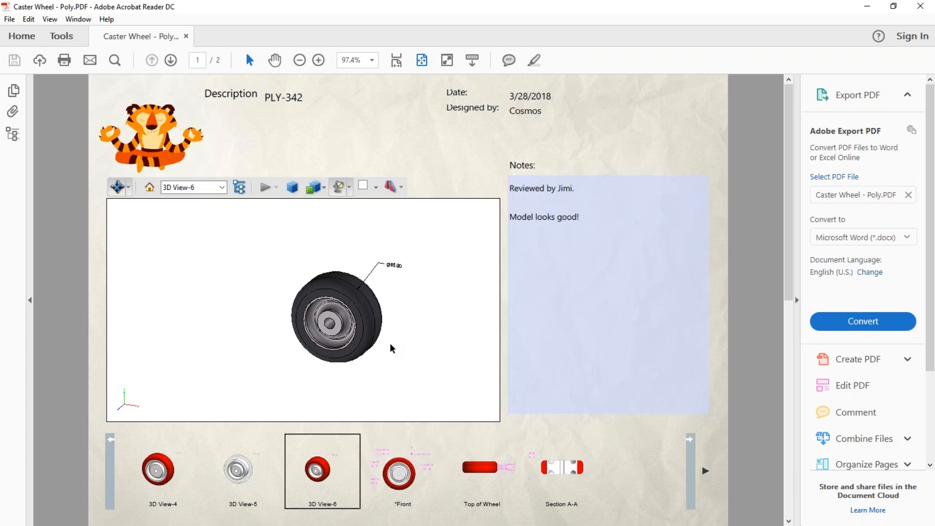
scroll(402, 347, "up", 5)
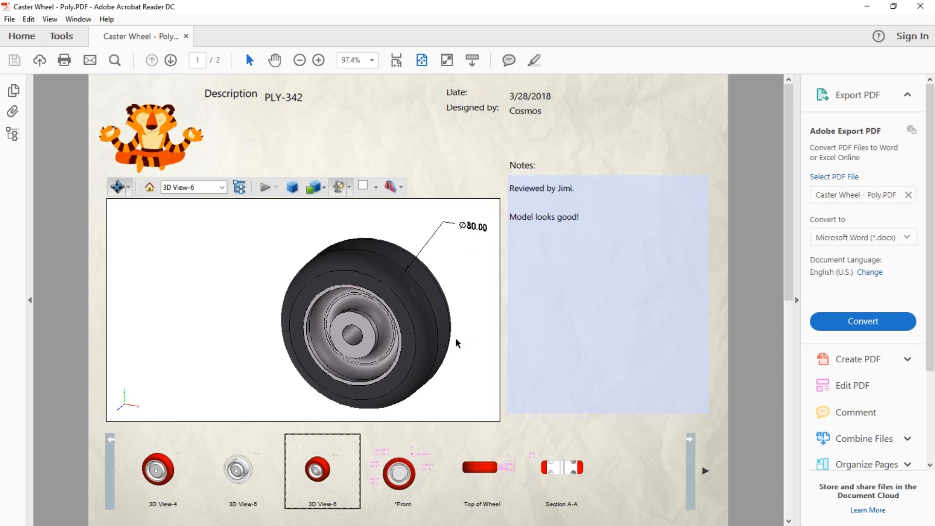
scroll(448, 344, "down", 3)
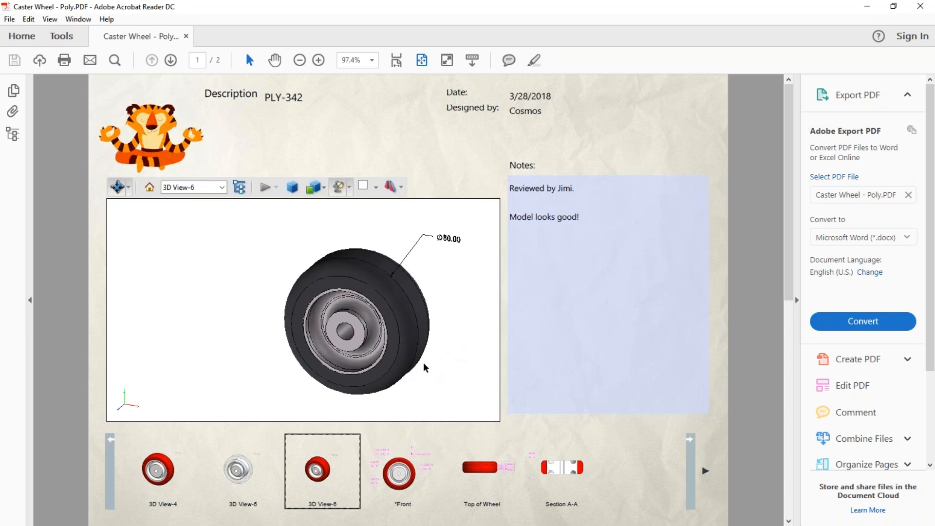
Display the *Front view and examine its dimensions and tolerance frames from several angles, including from behind.
left_click(400, 478)
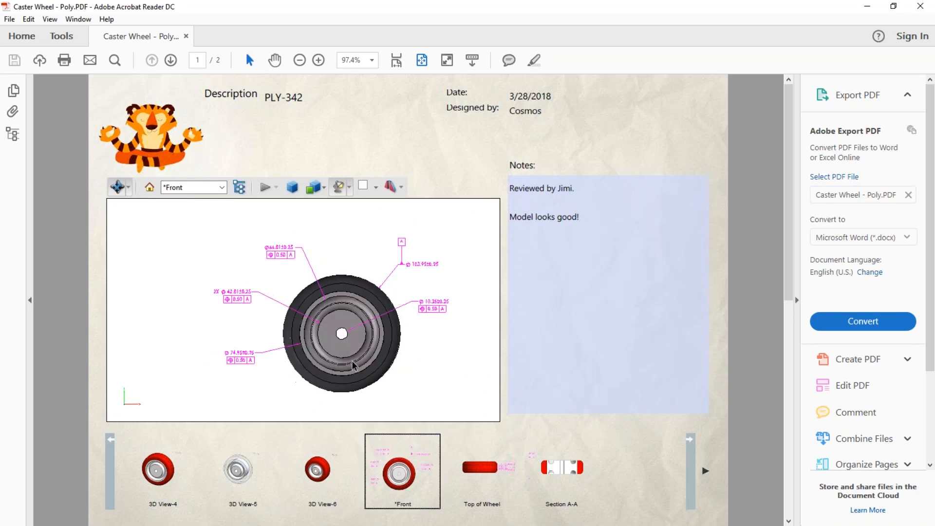
scroll(351, 331, "down", 1)
scroll(351, 331, "up", 2)
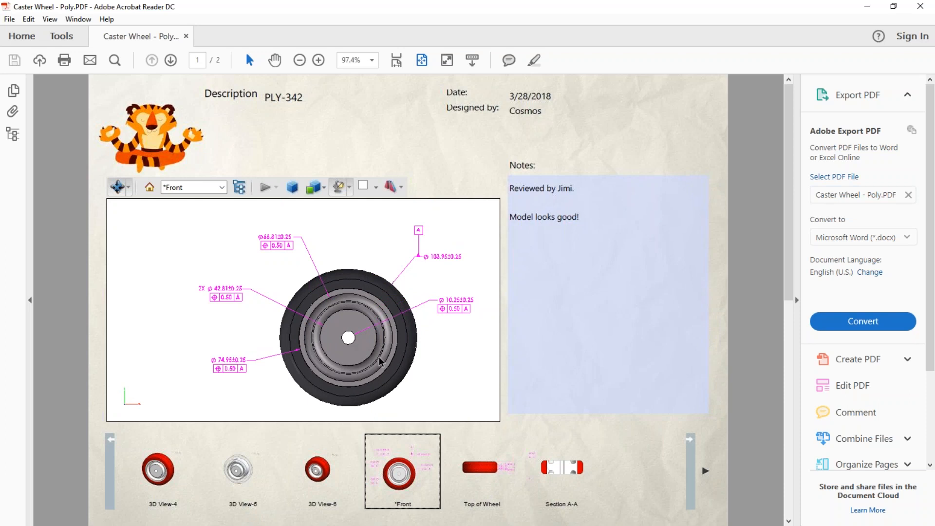
mouse_move(376, 356)
left_mouse_down()
mouse_move(280, 340)
mouse_move(188, 278)
mouse_move(140, 307)
mouse_move(118, 344)
mouse_move(130, 348)
left_mouse_up()
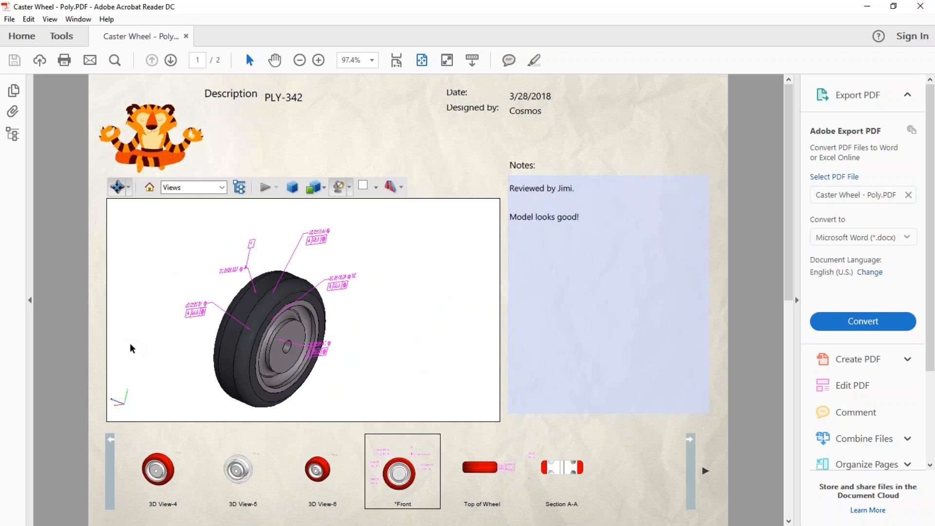
mouse_move(224, 323)
left_mouse_down()
mouse_move(147, 318)
mouse_move(124, 327)
left_mouse_up()
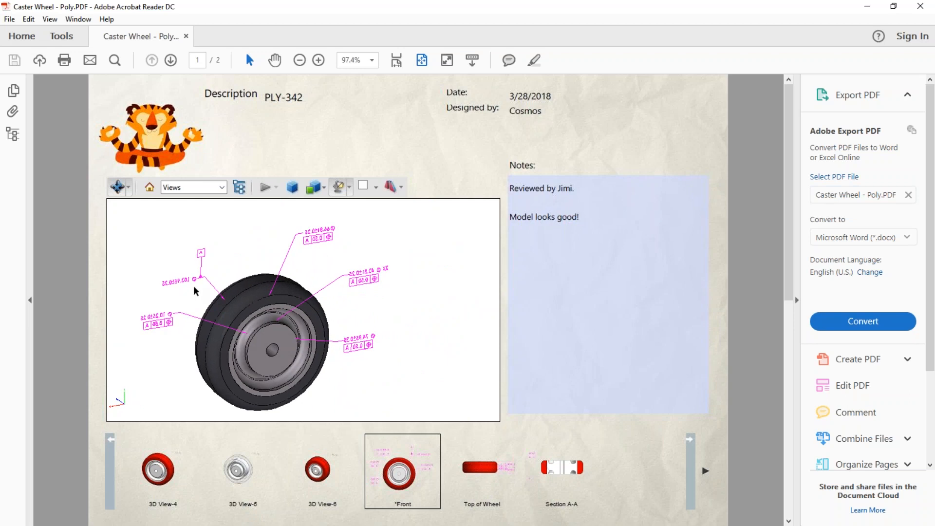
mouse_move(296, 305)
left_mouse_down()
mouse_move(259, 291)
mouse_move(262, 299)
mouse_move(331, 290)
left_mouse_up()
scroll(355, 280, "up", 5)
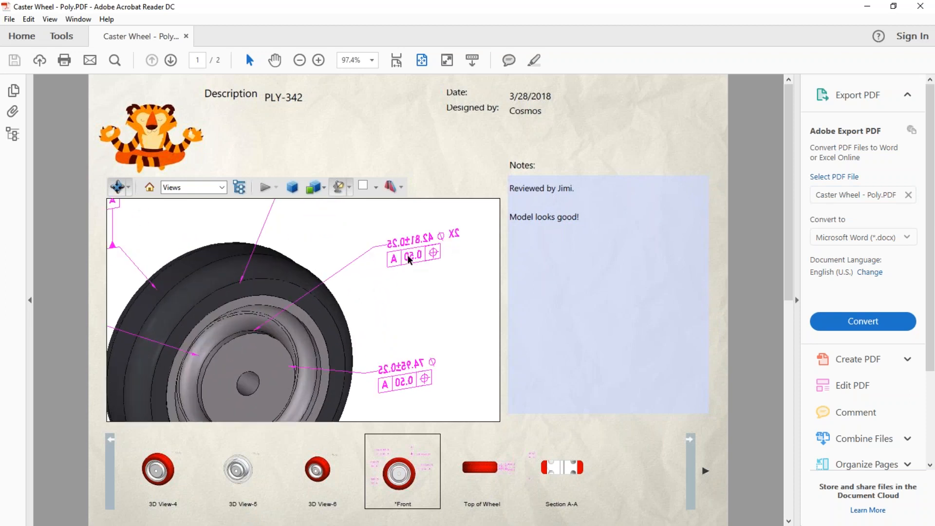
scroll(392, 267, "down", 5)
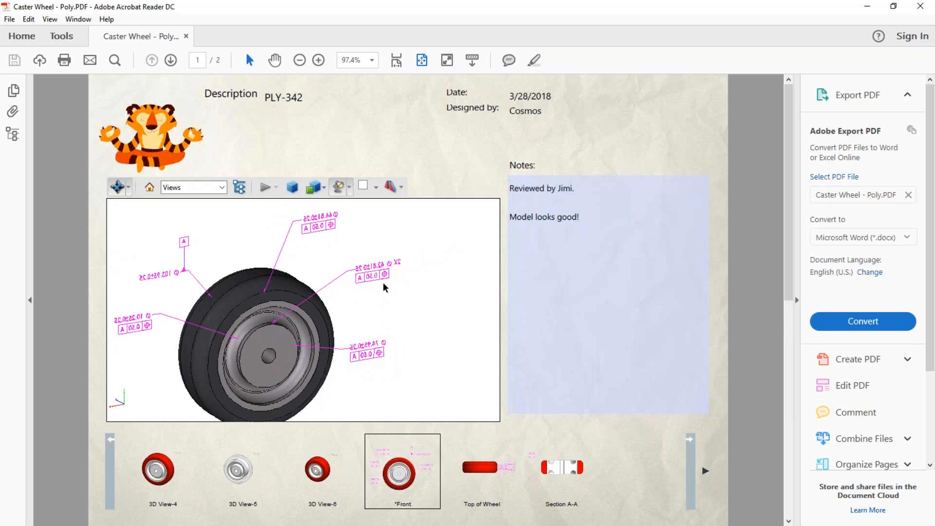
mouse_move(257, 354)
left_mouse_down()
mouse_move(354, 340)
mouse_move(446, 308)
mouse_move(270, 279)
mouse_move(336, 247)
mouse_move(334, 271)
mouse_move(319, 260)
mouse_move(327, 239)
left_mouse_up()
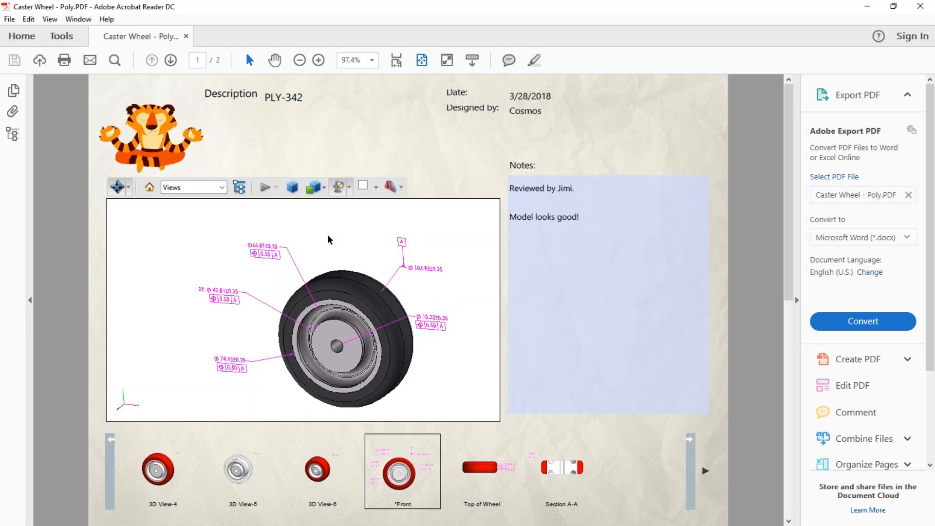
Try the cross section display on the *Front view's wheel and turn it off again.
left_click(391, 188)
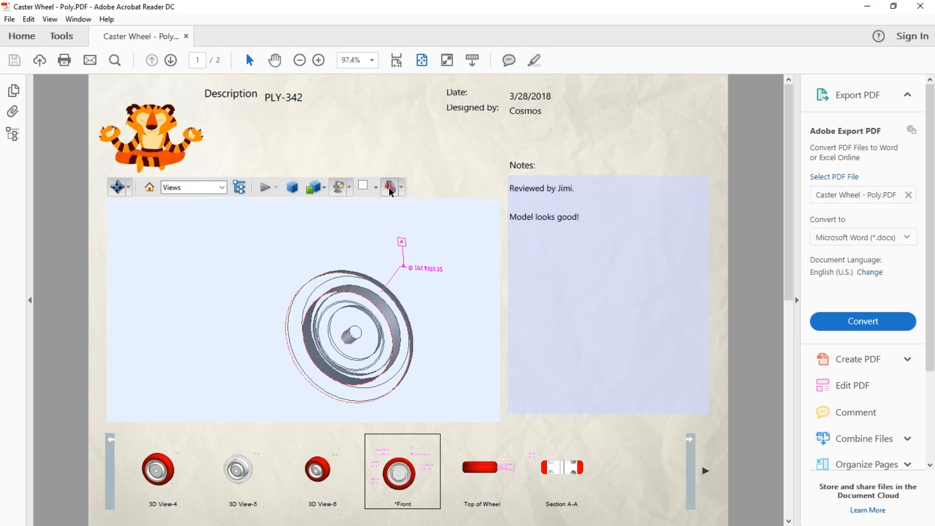
left_click(401, 187)
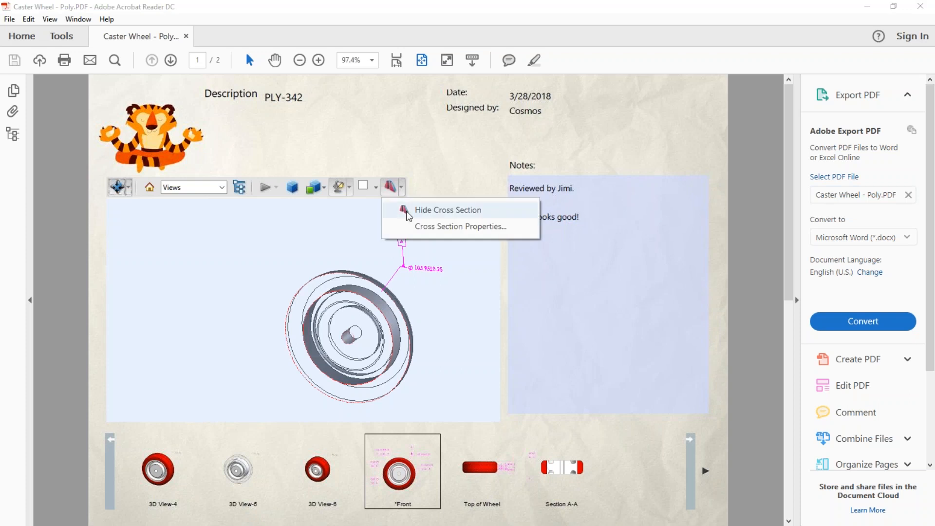
left_click(403, 192)
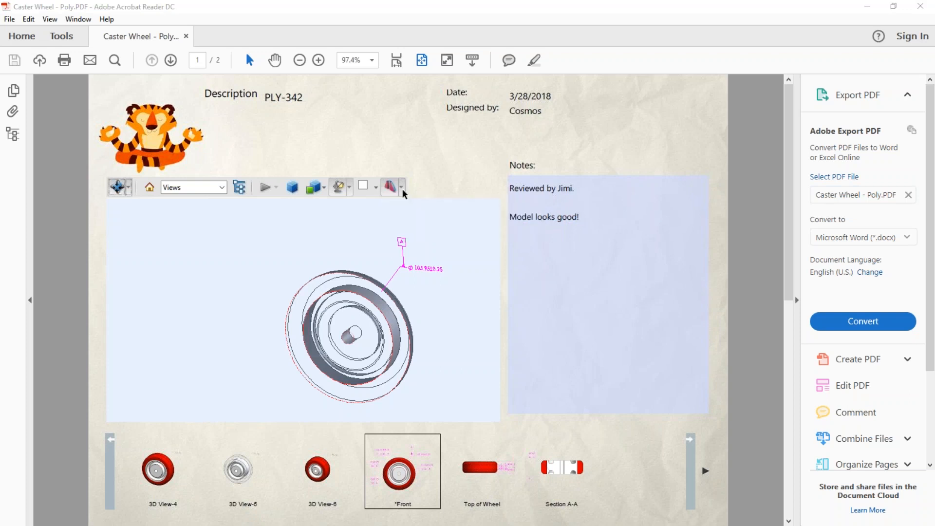
left_click(402, 189)
left_click(404, 207)
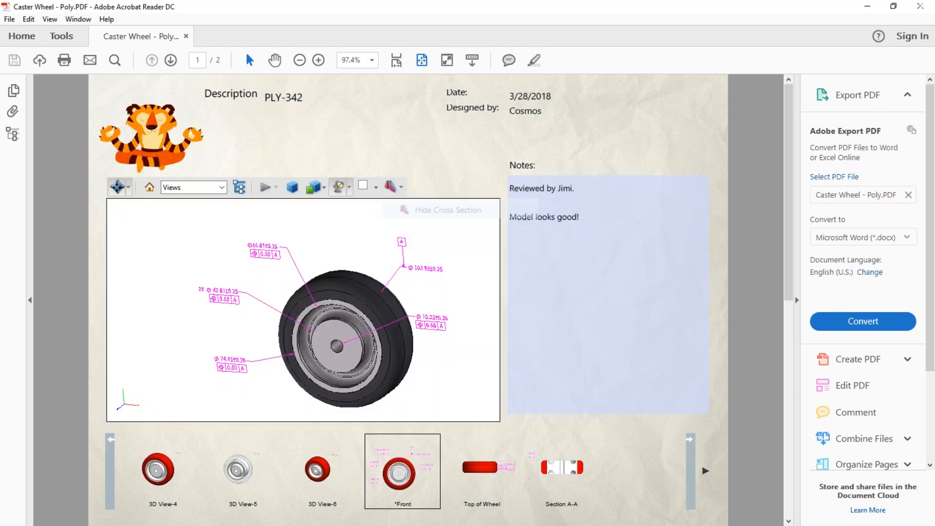
left_click(401, 187)
left_click(412, 208)
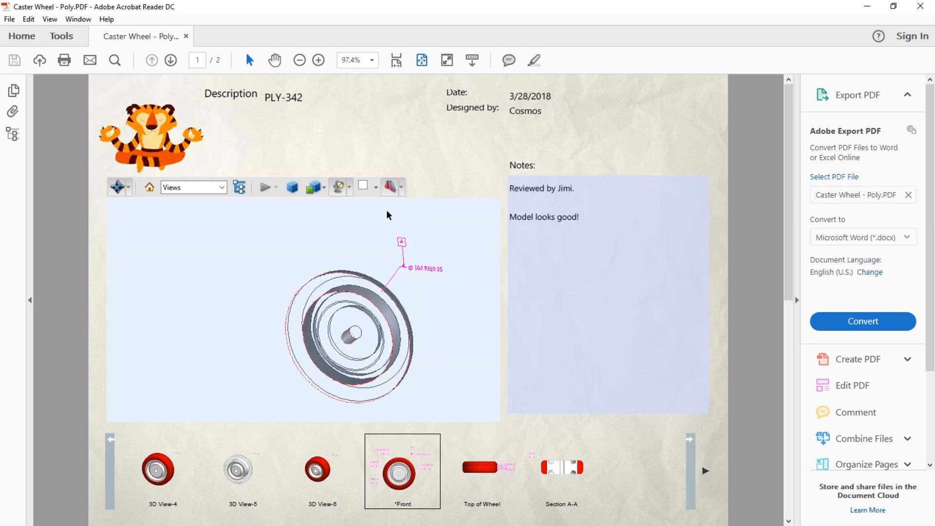
left_click(390, 187)
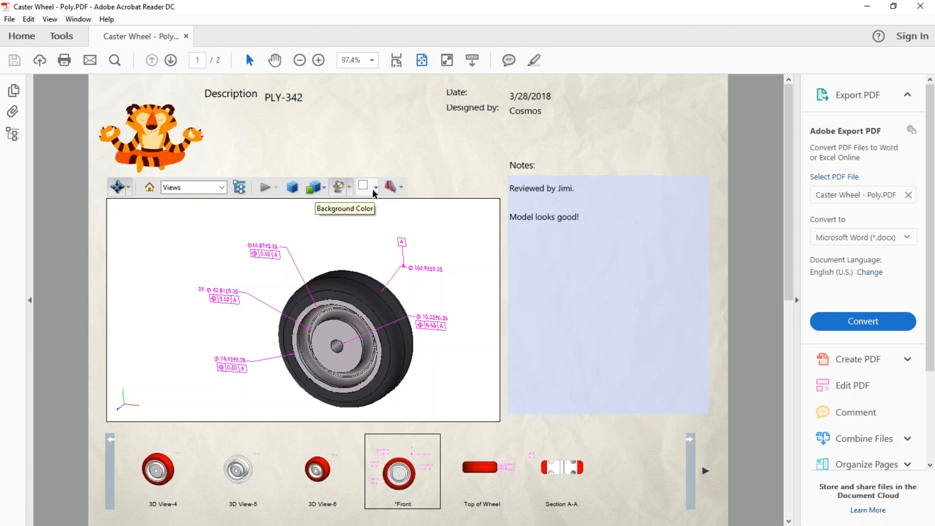
Try Bright Lights on the 3D model and restore the White Lights setting.
left_click(349, 188)
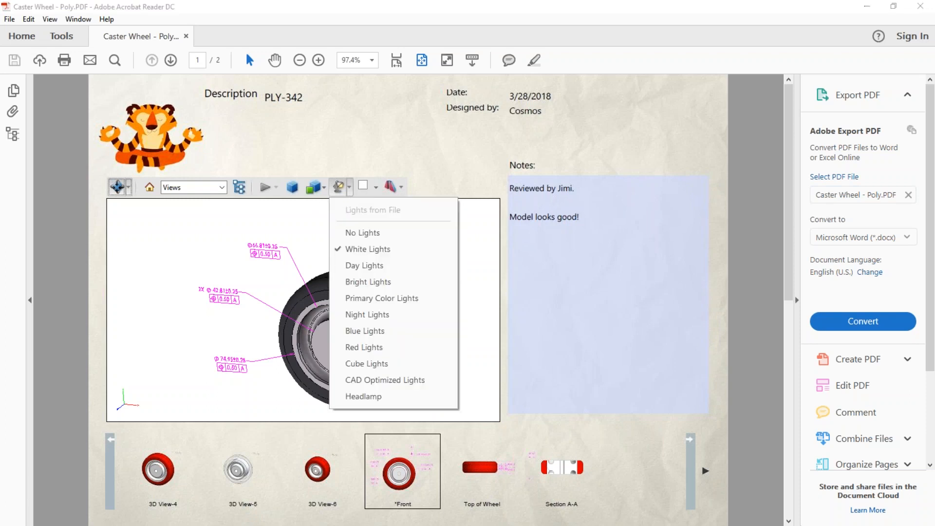
left_click(361, 283)
left_click(349, 188)
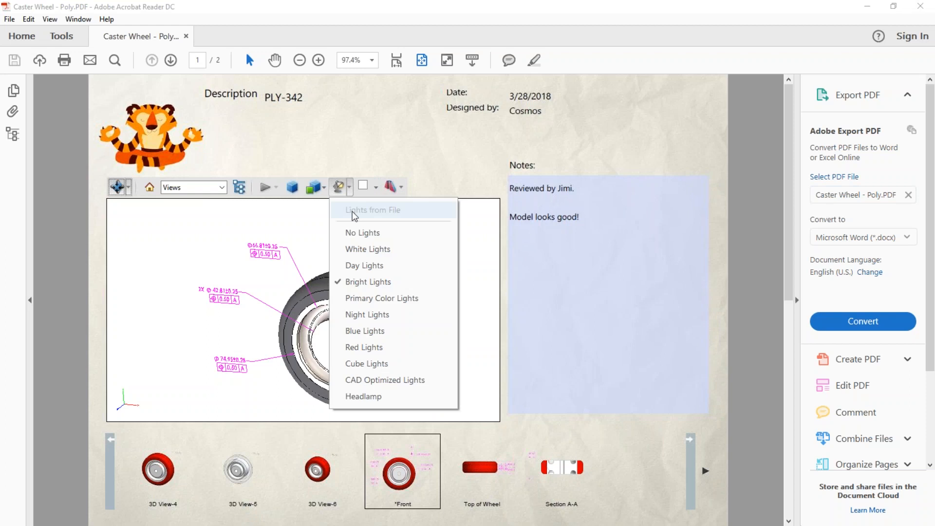
left_click(358, 249)
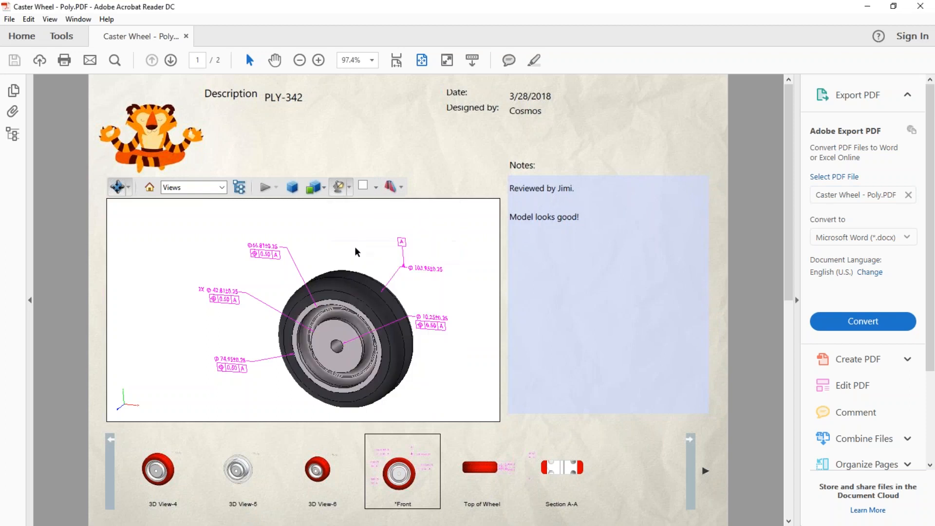
Try the No Lights setting on the 3D model and restore White Lights.
left_click(349, 189)
left_click(363, 233)
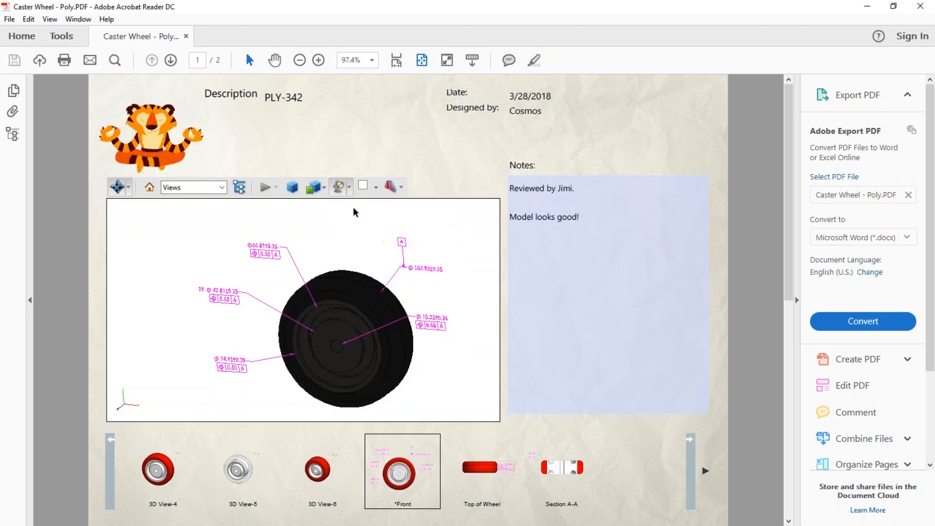
left_click(349, 187)
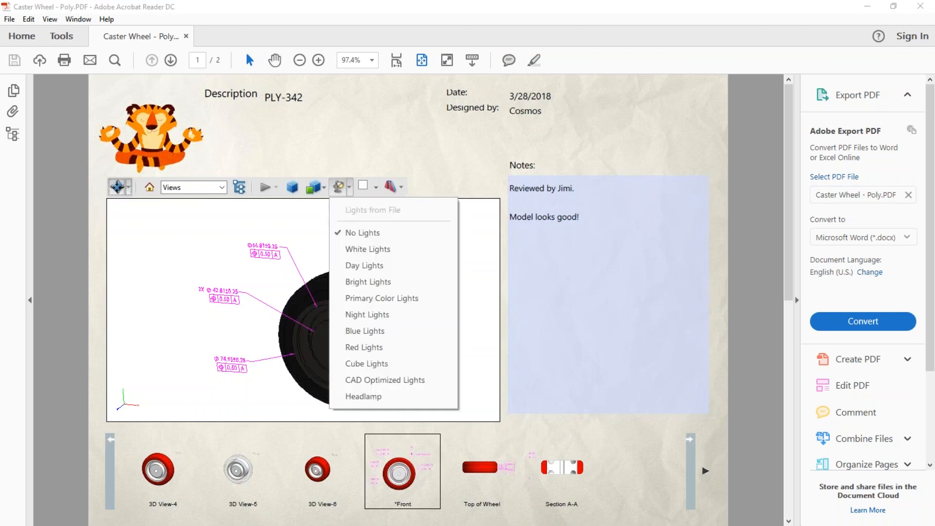
left_click(351, 249)
Try the Transparent and Solid render modes on the wheel and restore Solid Outline.
left_click(324, 188)
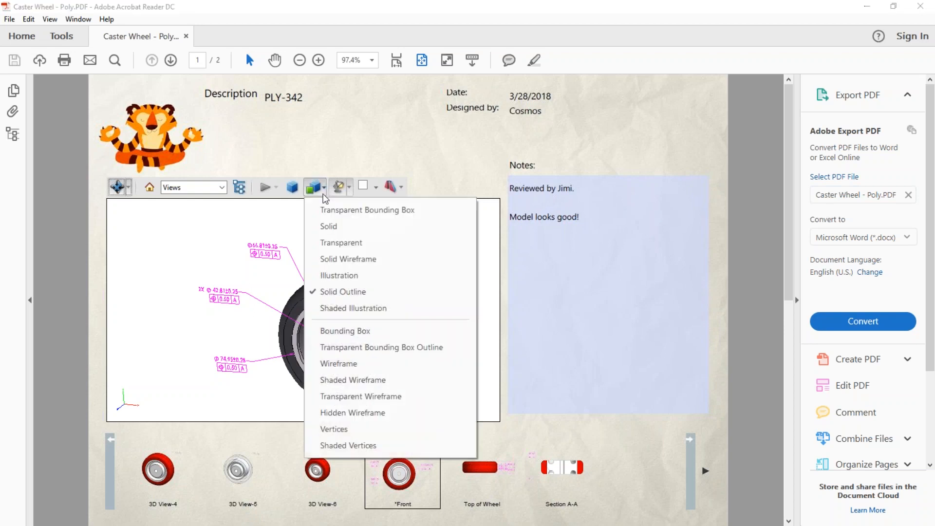
left_click(339, 243)
left_click(323, 187)
left_click(332, 226)
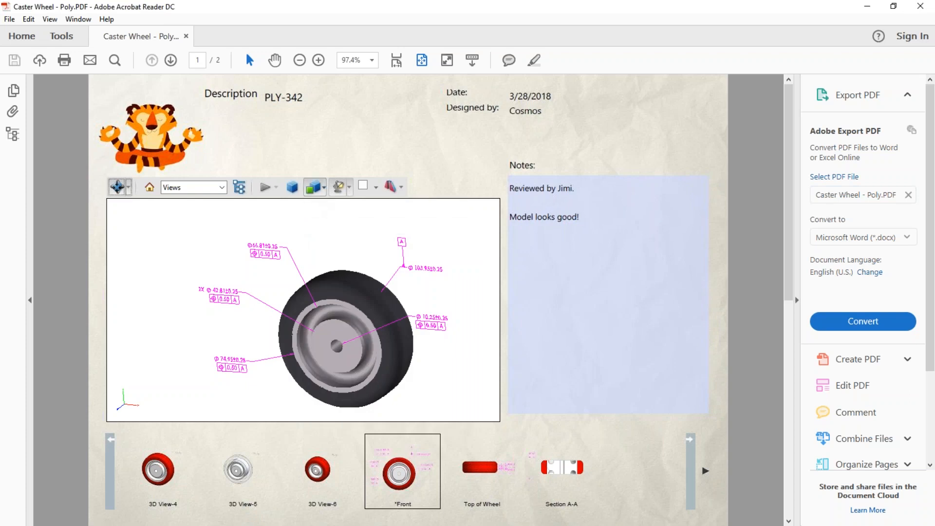
left_click(324, 187)
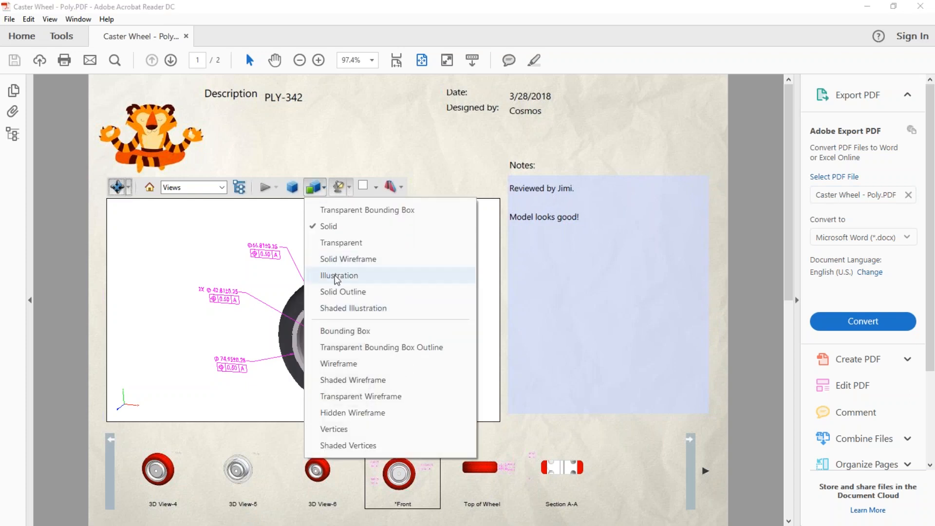
left_click(336, 292)
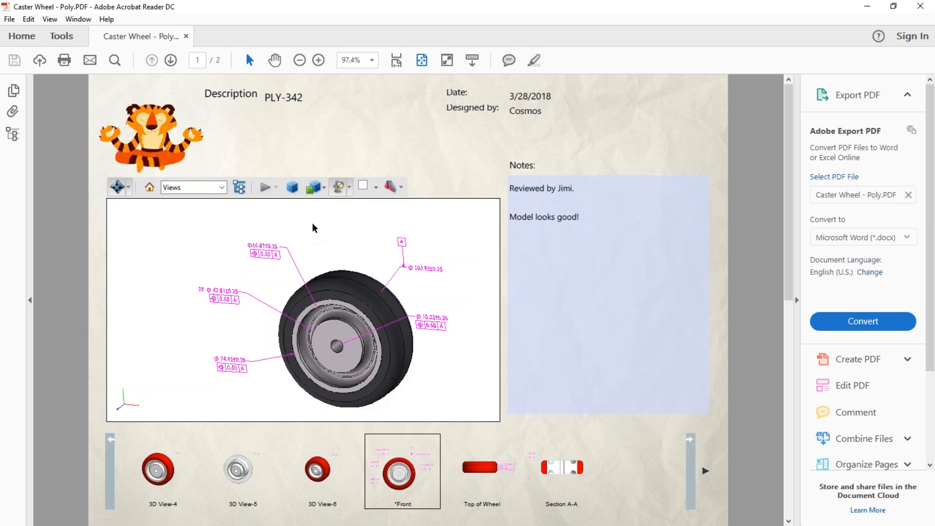
Try perspective projection on the 3D model and return to orthographic projection.
left_click(292, 190)
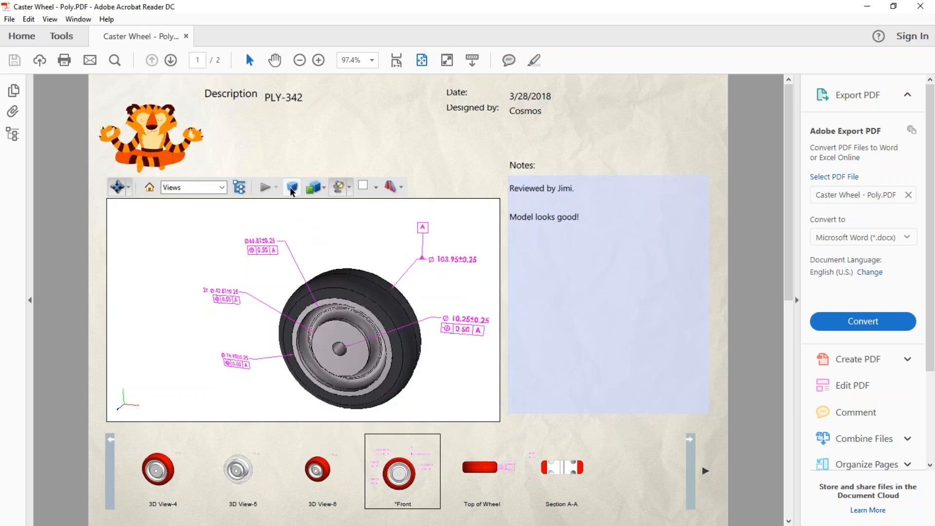
left_click(292, 189)
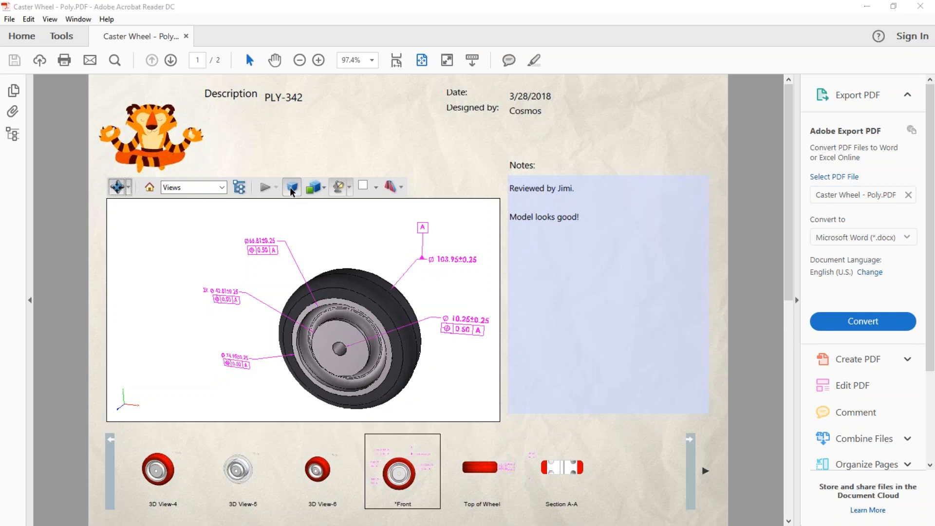
Show the model tree and display 3D View-4, 3D View-5, 3D View-6 and *Front from its view list.
left_click(239, 187)
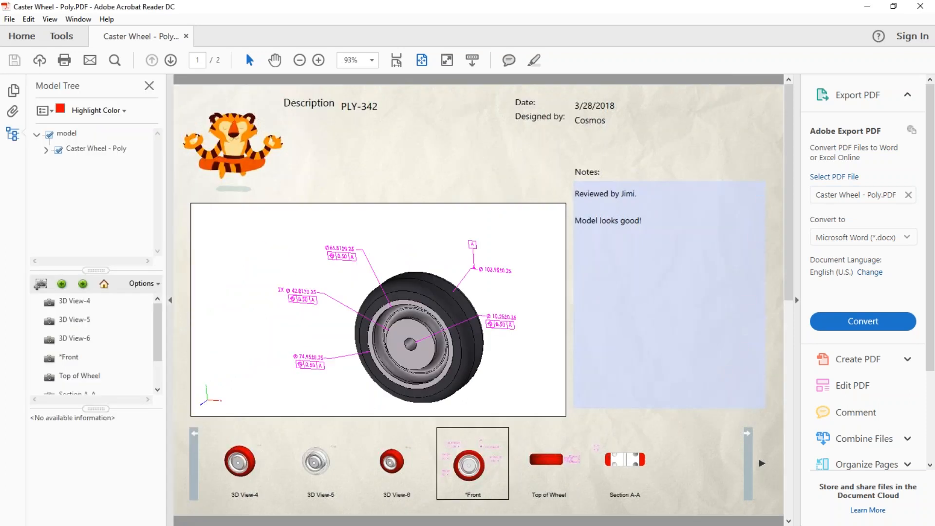
left_click(75, 303)
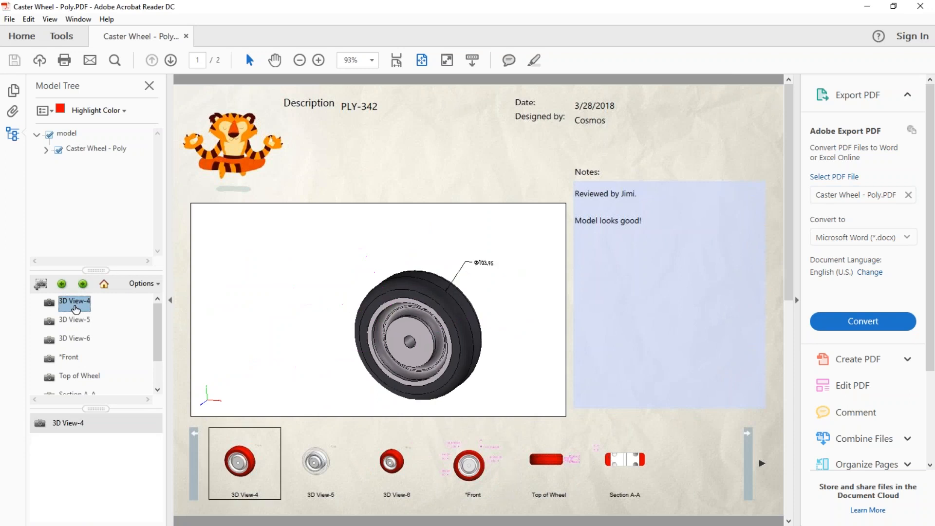
left_click(74, 321)
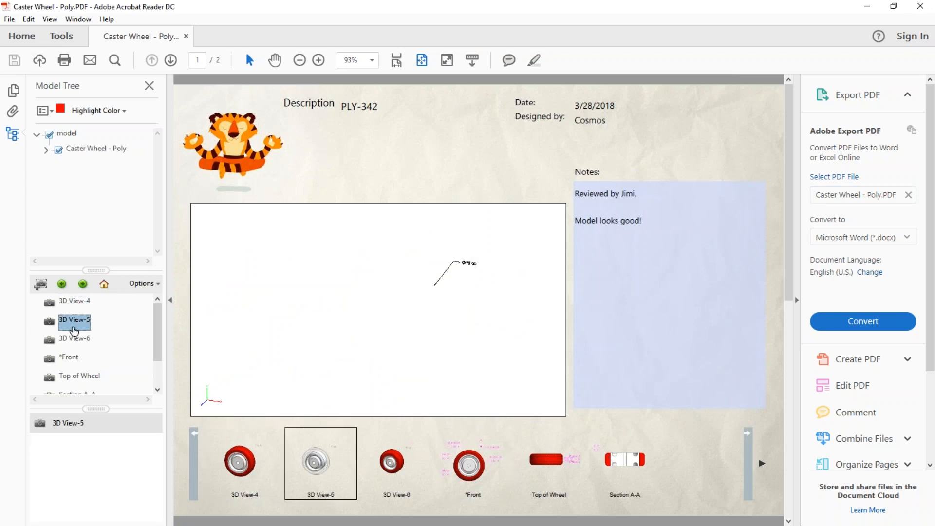
left_click(73, 343)
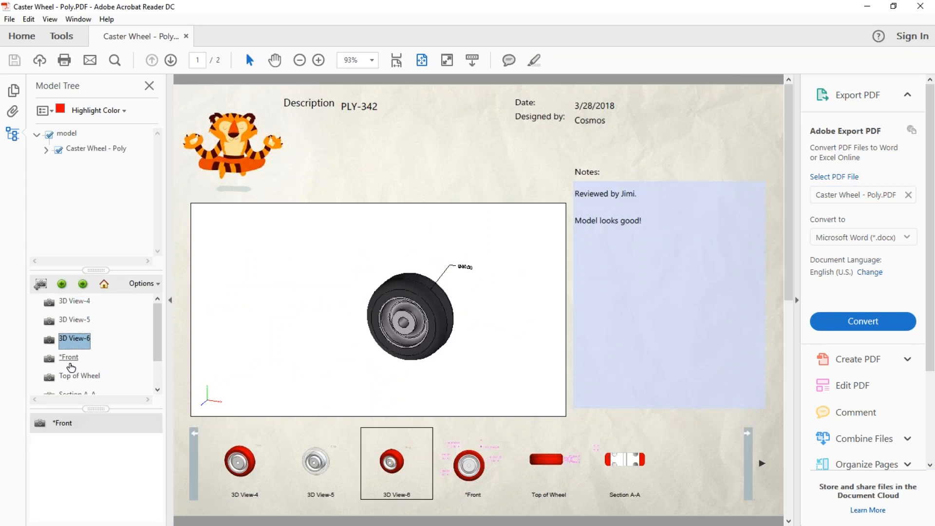
left_click(70, 359)
Try the visibility of the 104mm DIA and 92mm DIA configurations in the model tree, restore 104mm DIA, and close the tree.
left_click(47, 150)
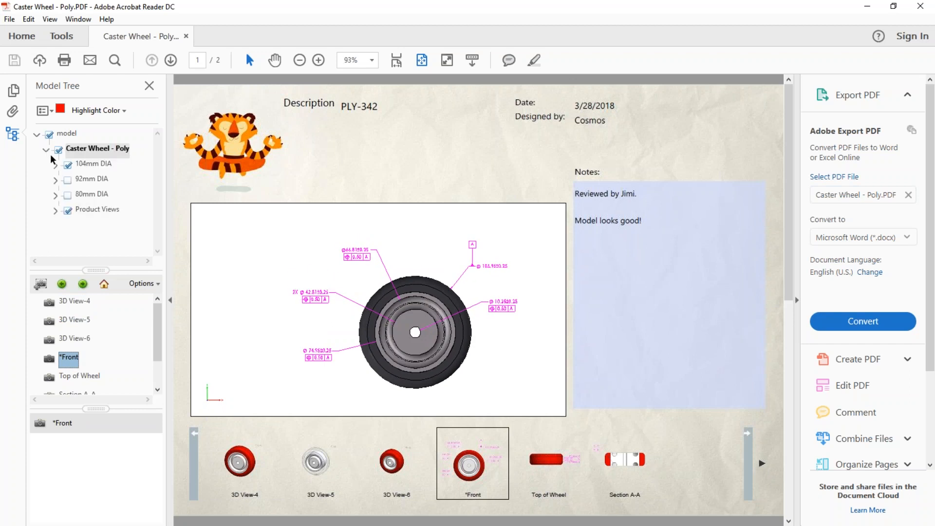
left_click(66, 167)
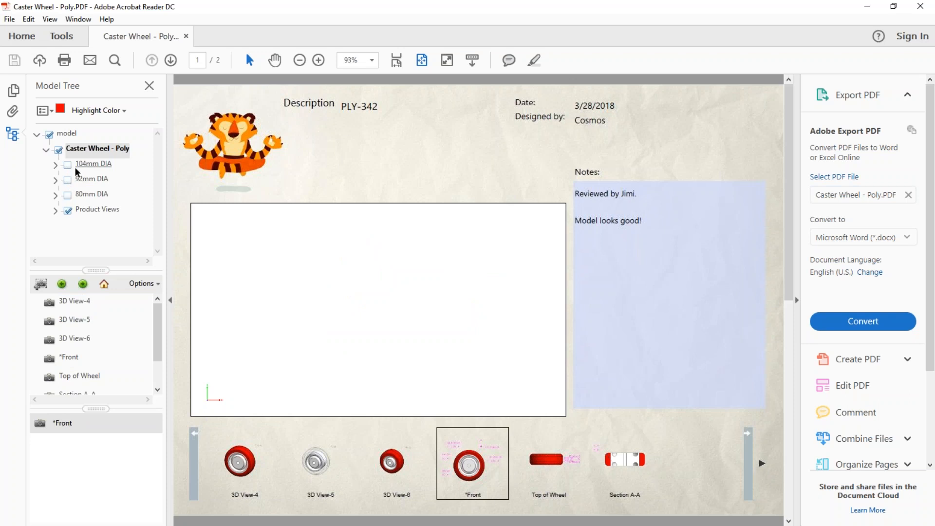
left_click(68, 180)
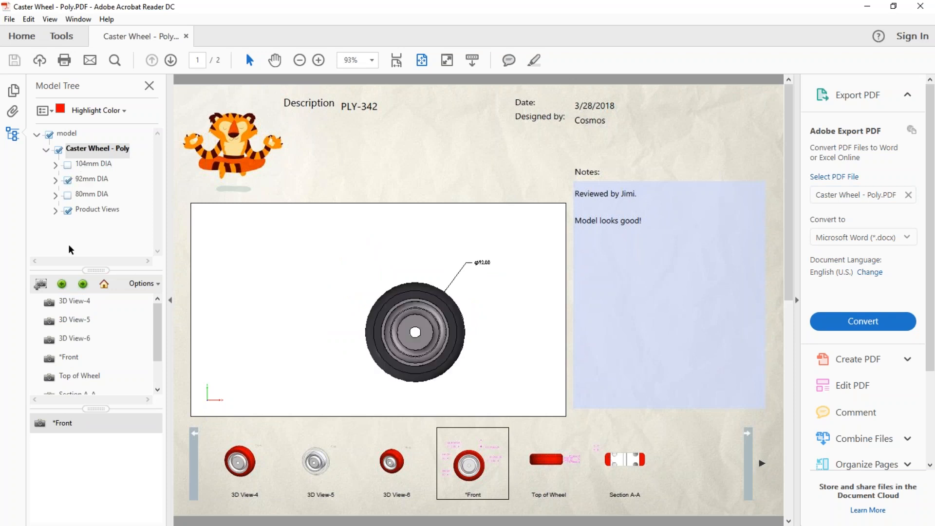
left_click(67, 180)
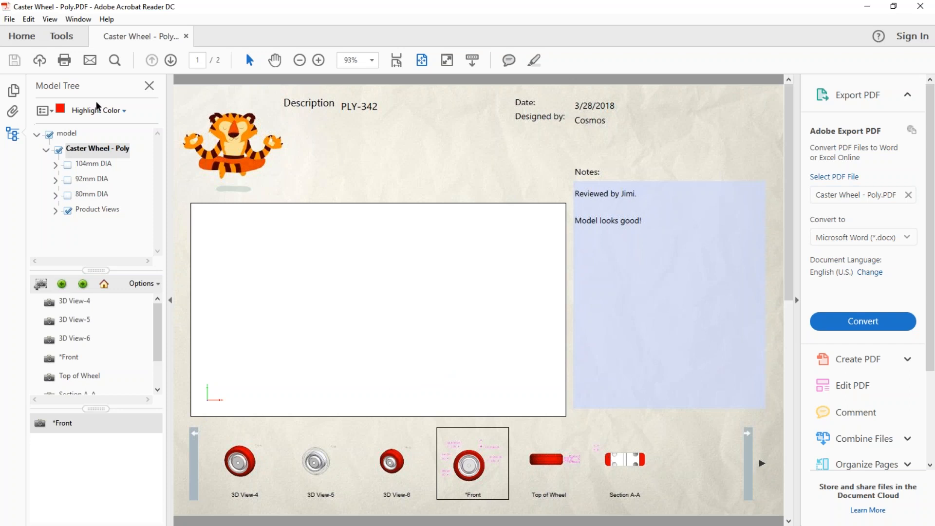
left_click(69, 165)
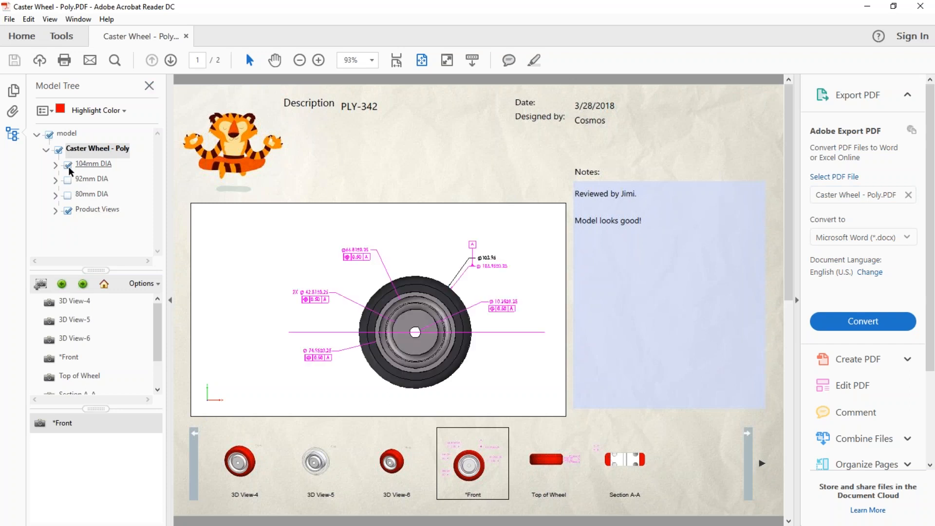
left_click(149, 88)
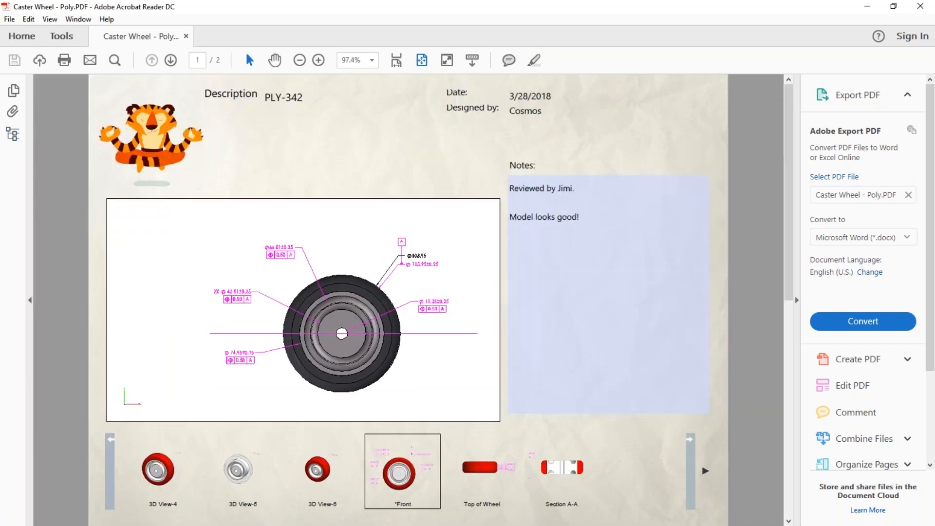
Display the Section A-A view and browse the view thumbnails forward and back.
left_click(592, 481)
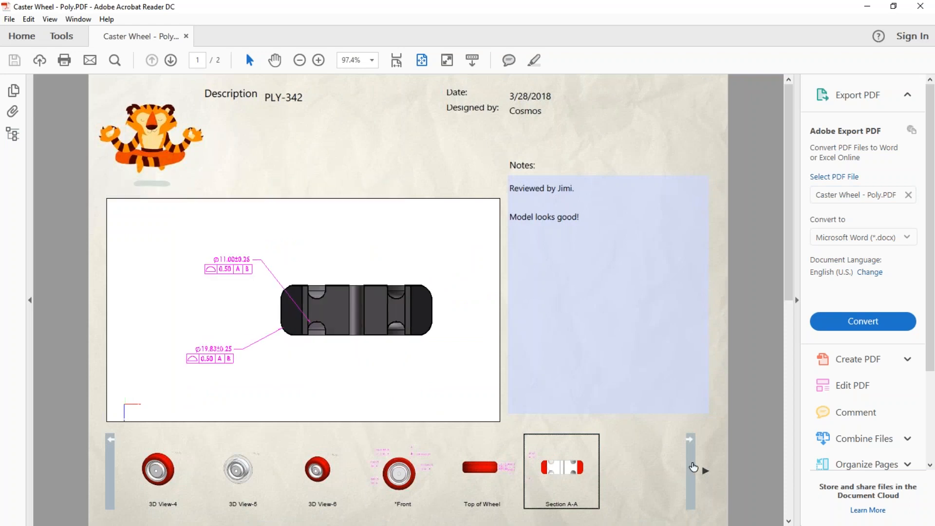
left_click(692, 467)
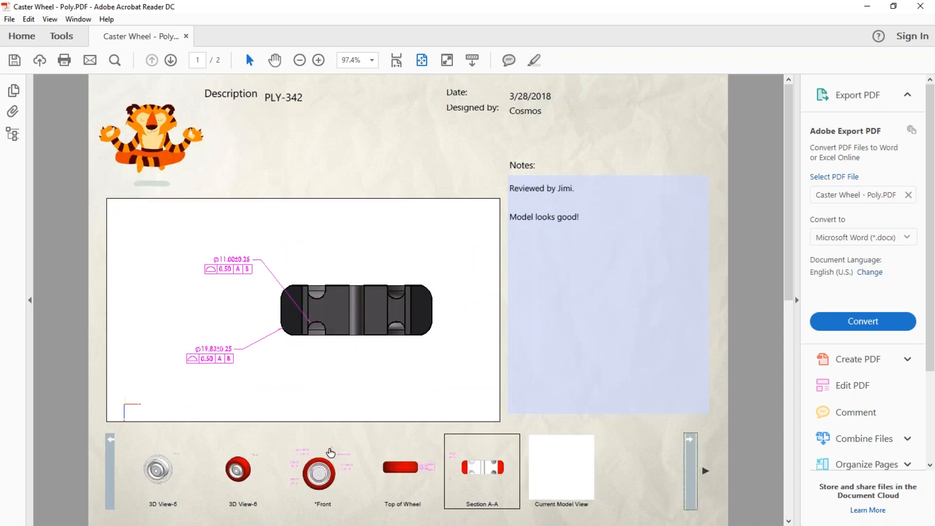
left_click(111, 461)
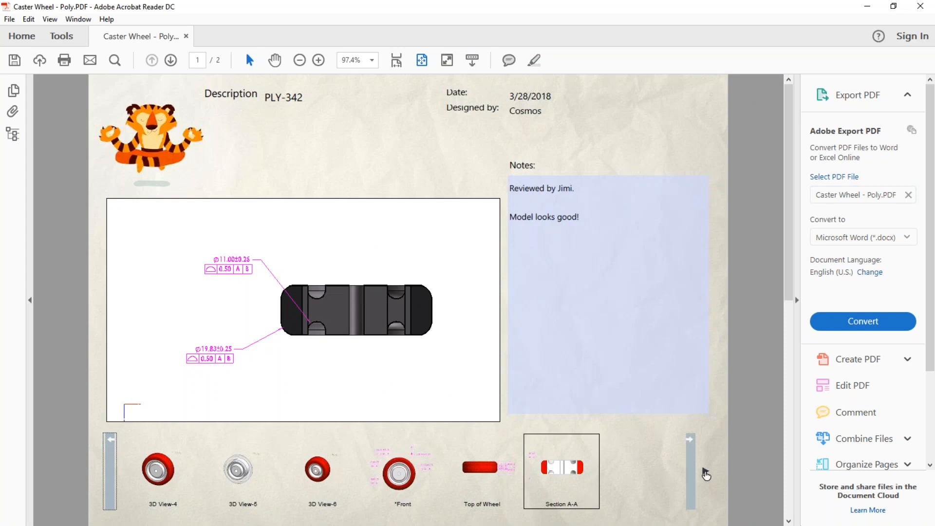
Play the 3D views automatically, stop the playback, and examine the *Front view up close.
left_click(705, 472)
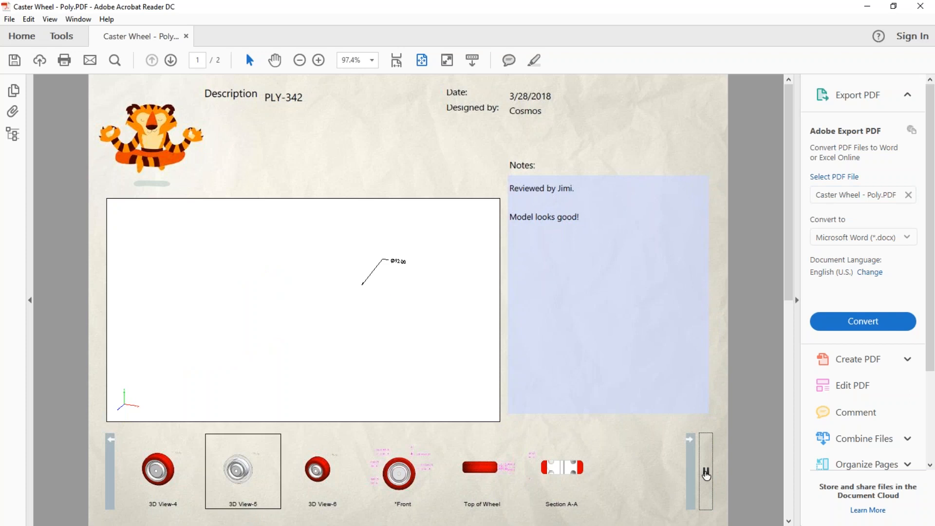
left_click(706, 472)
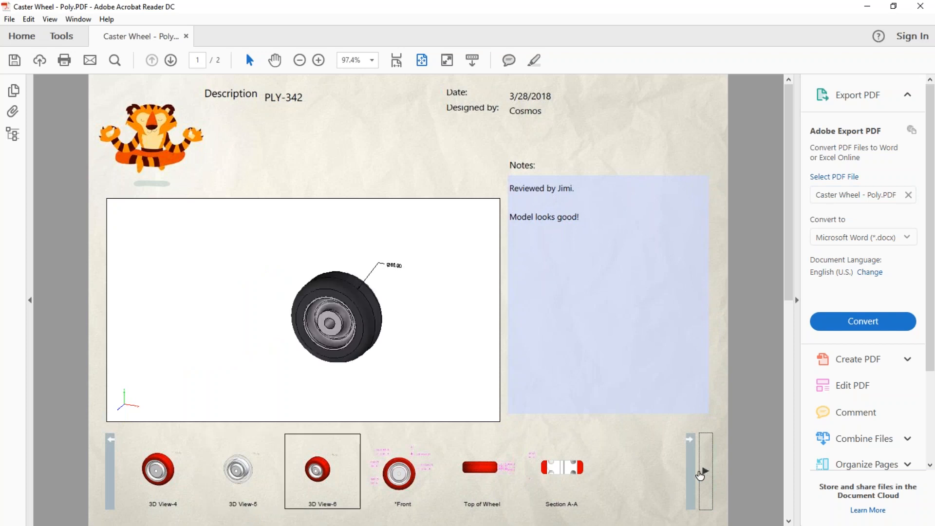
left_click(383, 482)
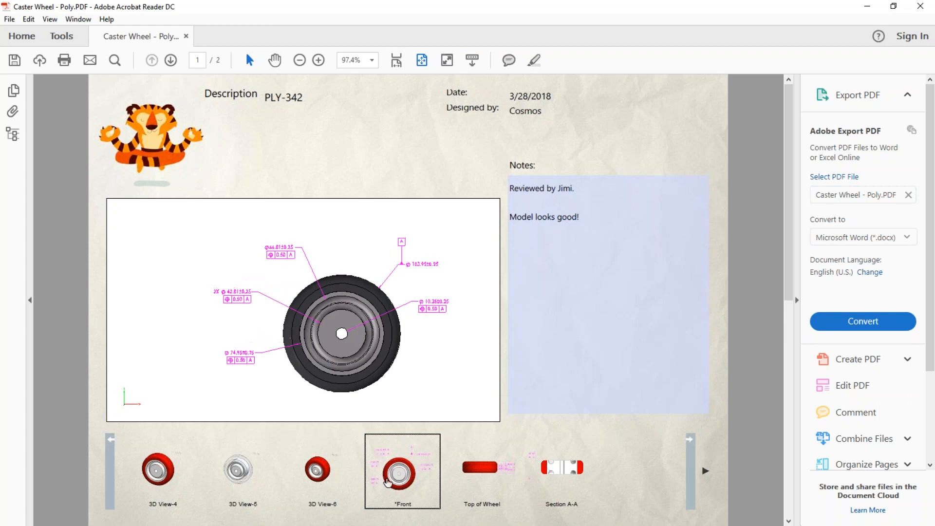
mouse_move(292, 271)
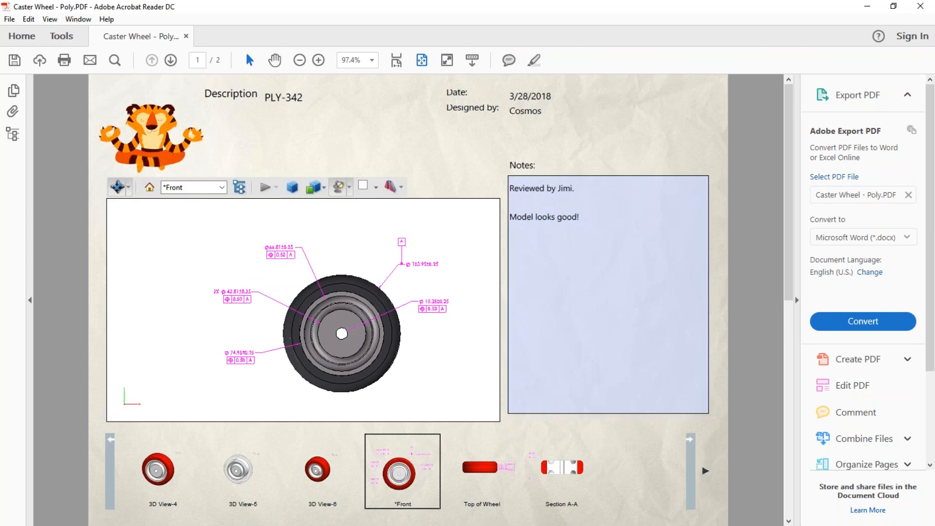
mouse_move(790, 247)
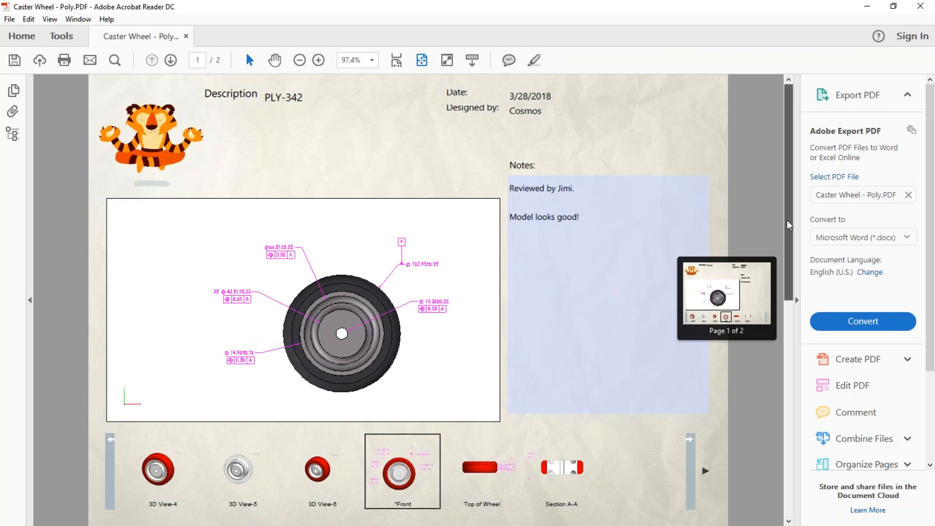
mouse_move(404, 392)
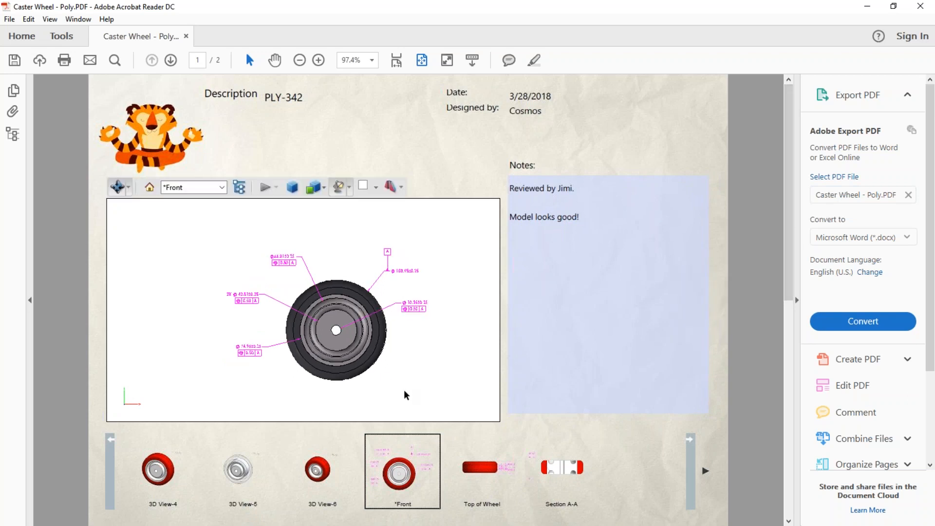
scroll(431, 395, "up", 1)
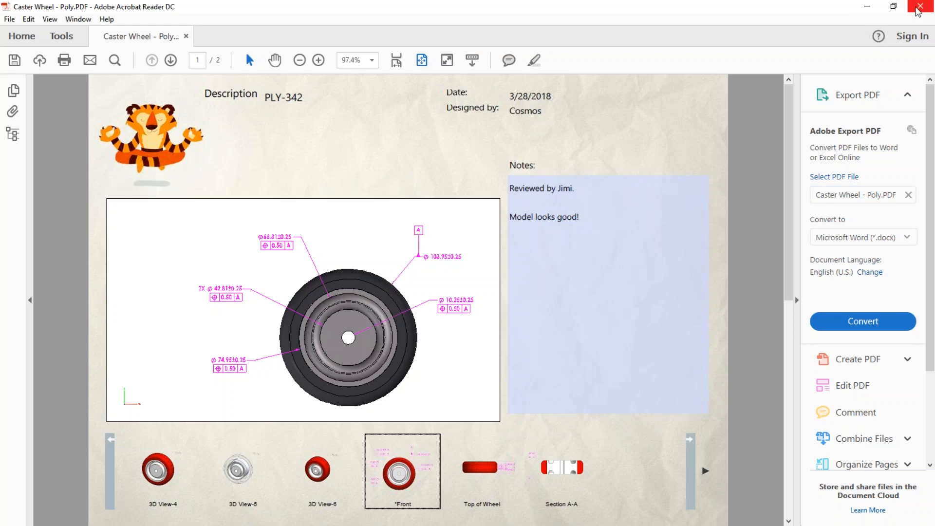
Close the published PDF and return to the caster wheel part in SOLIDWORKS.
left_click(918, 11)
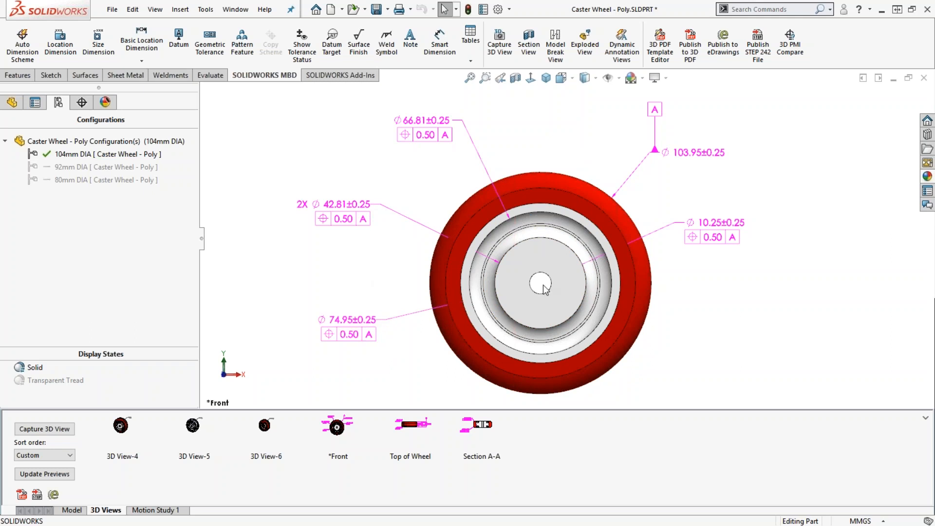
scroll(543, 285, "up", 2)
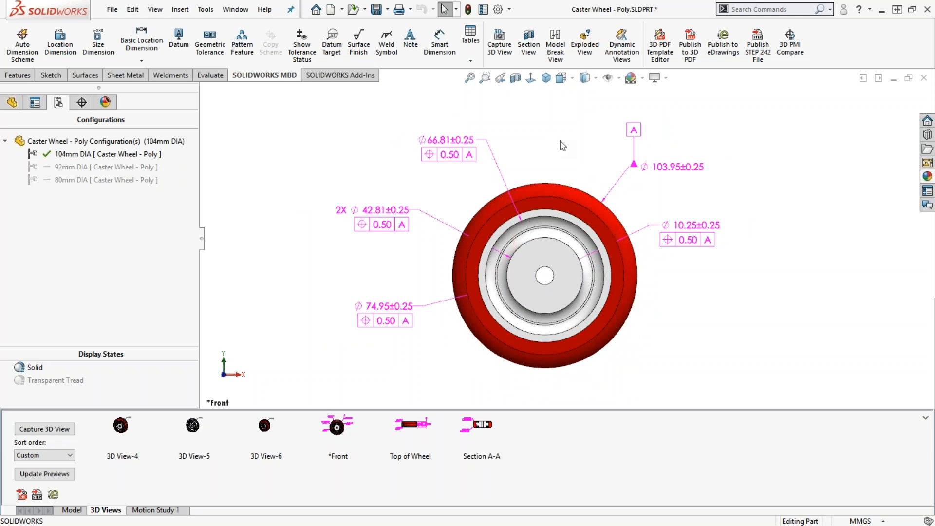
left_click(883, 11)
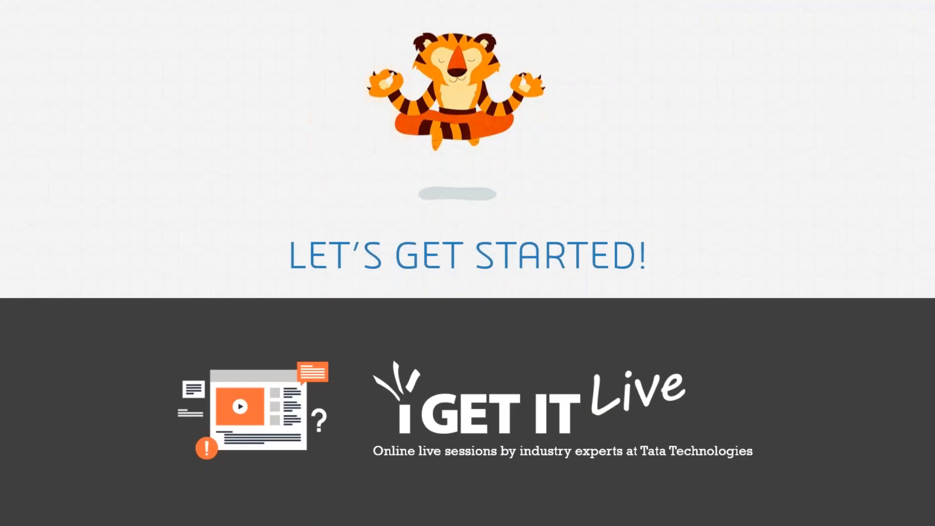
left_click(631, 274)
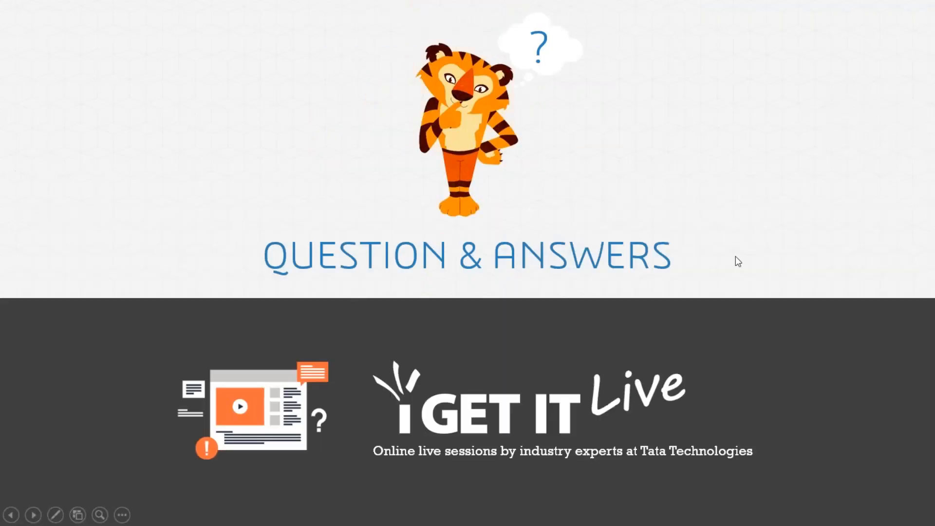
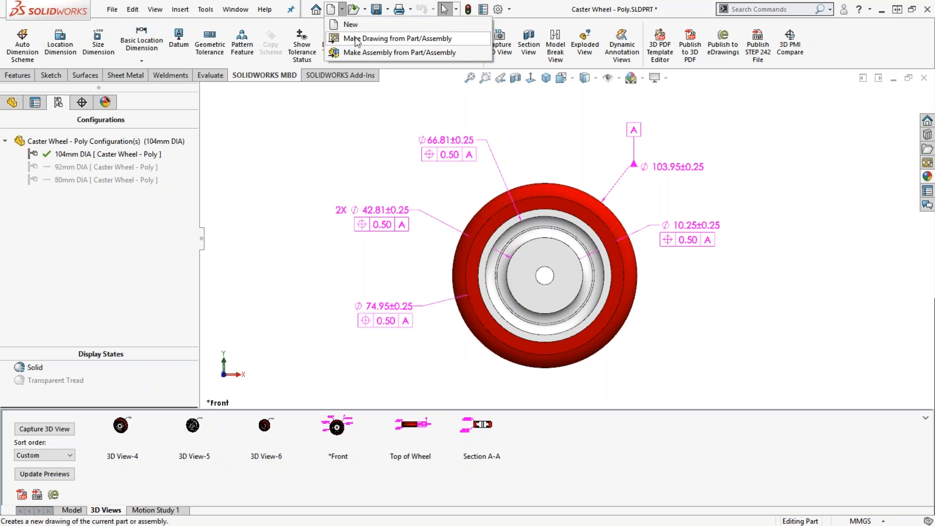
Create a drawing from the caster wheel part on a standard A (ANSI) Landscape sheet with the sheet format displayed.
left_click(357, 39)
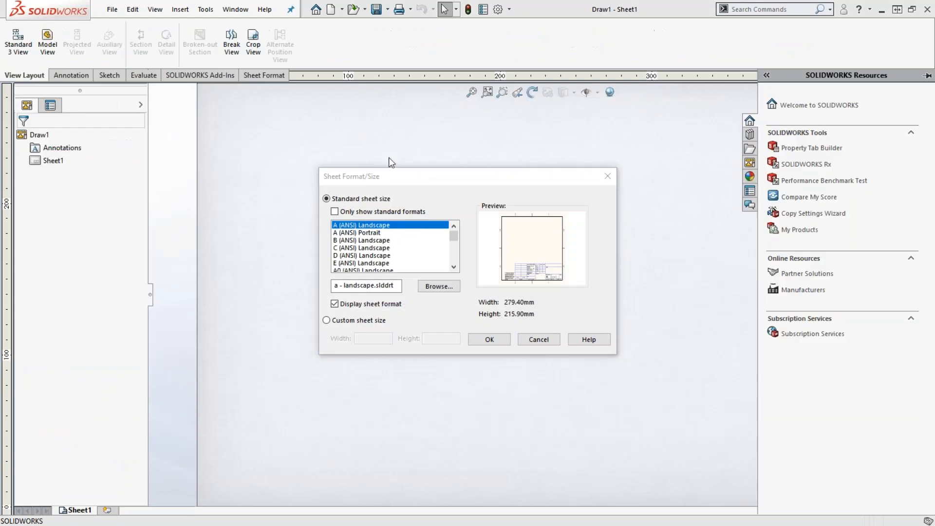
left_click(490, 340)
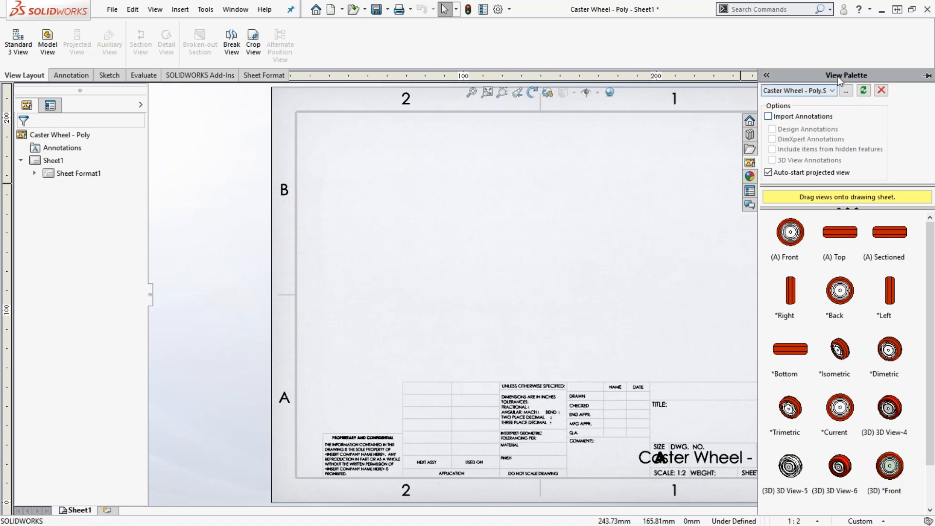
Enable importing of DimXpert annotations and place the (A) Front view on the upper half of the drawing sheet.
left_click(768, 117)
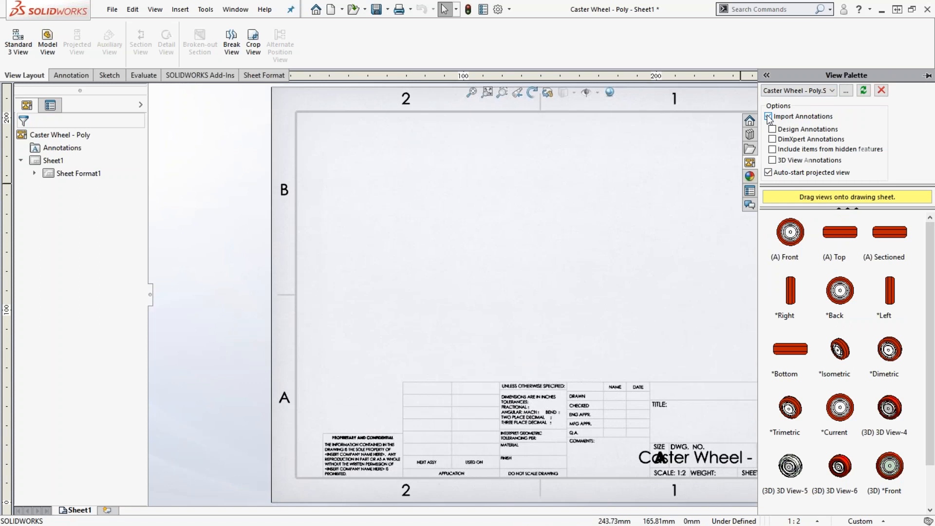
left_click(772, 140)
left_click_drag(794, 234, 450, 255)
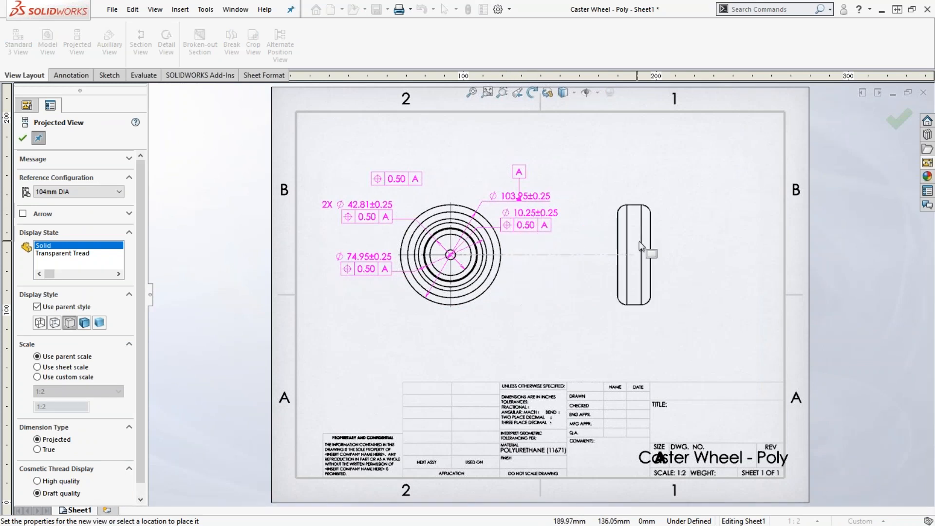
Try a side view projected horizontally from the front view and undo its placement.
left_click(642, 244)
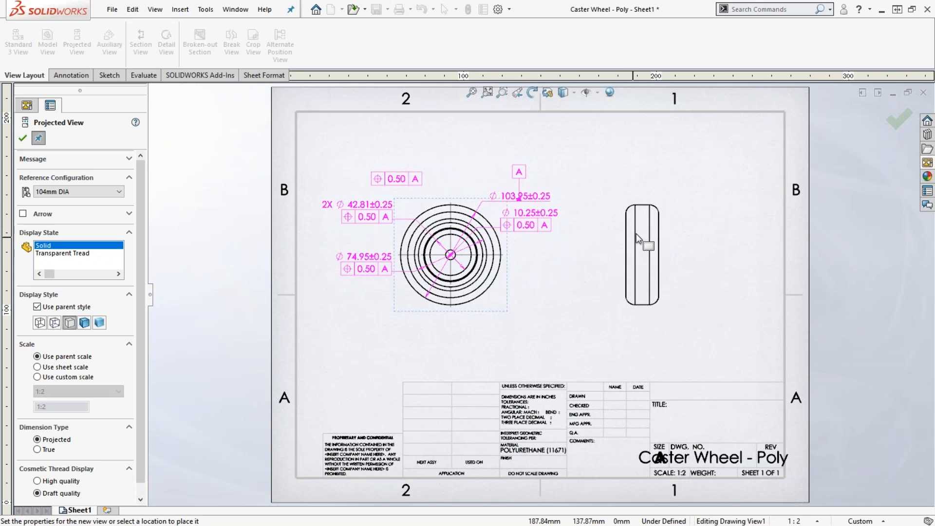
key("Escape")
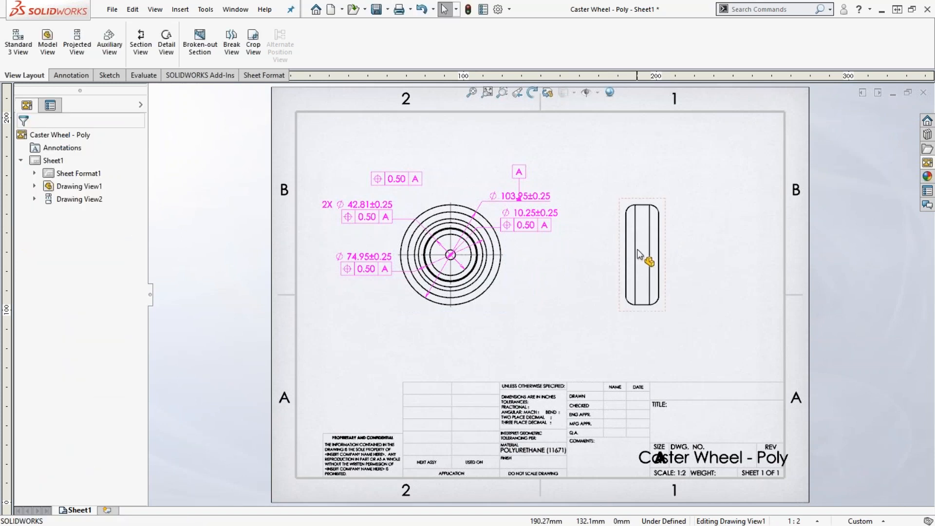
key("ctrl+z")
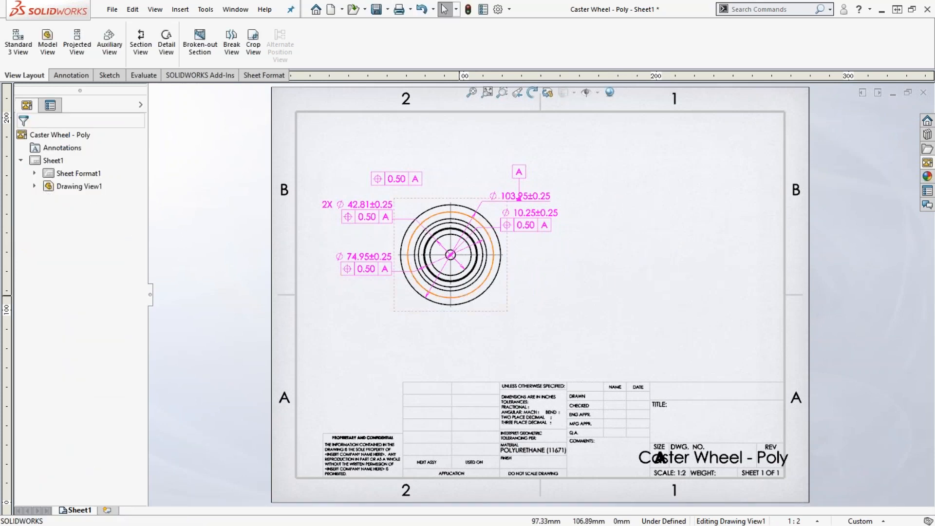
Move the front view with its annotations to the middle of the sheet, just above the title block.
left_click_drag(480, 319, 573, 371)
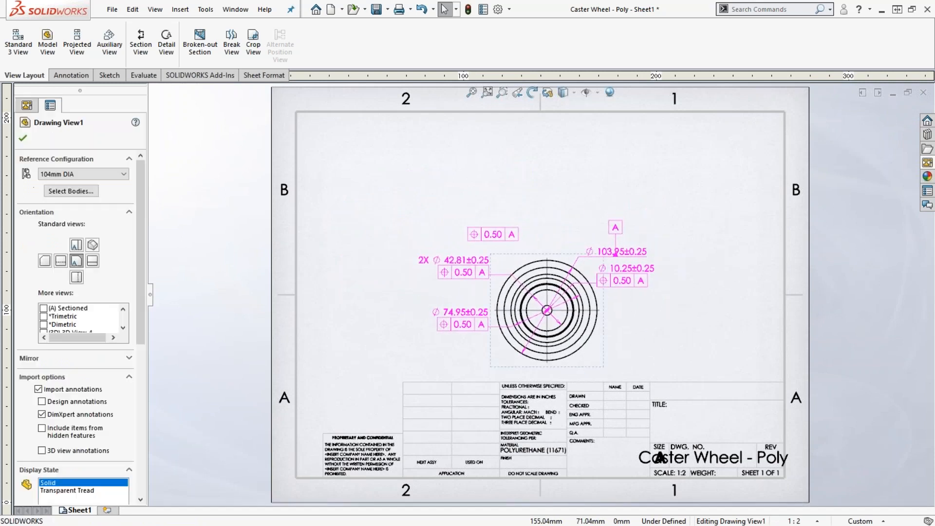
Try the (A) Top view above the front view and delete it from the sheet.
left_click(928, 164)
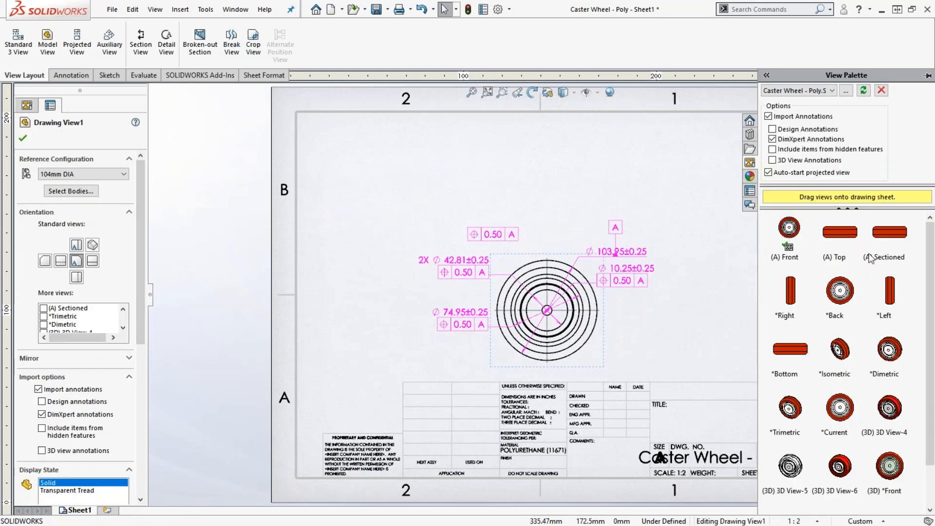
left_click_drag(840, 233, 558, 162)
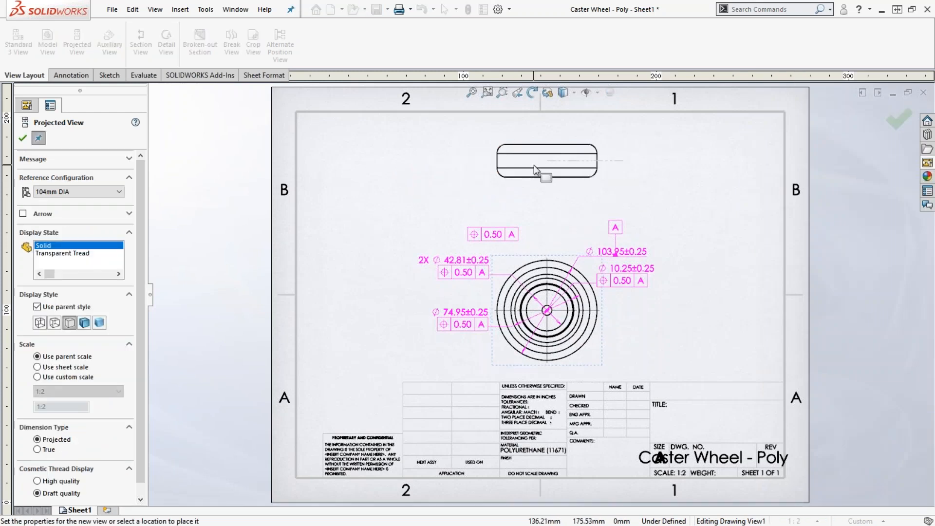
left_click(536, 170)
left_click(582, 172)
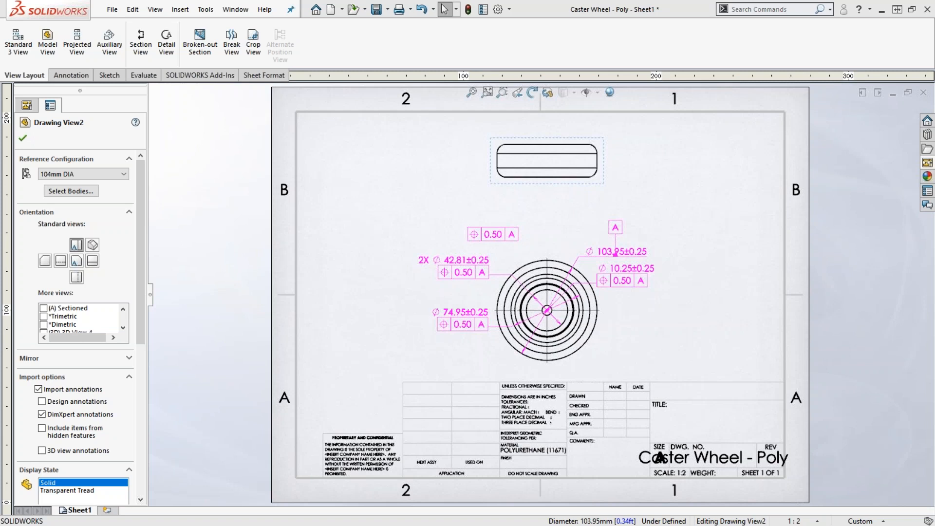
key("Delete")
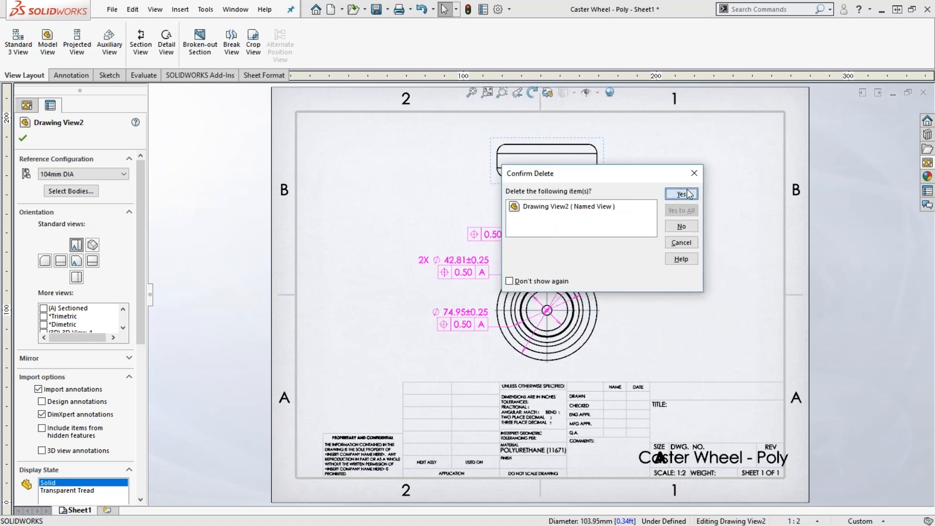
left_click(681, 194)
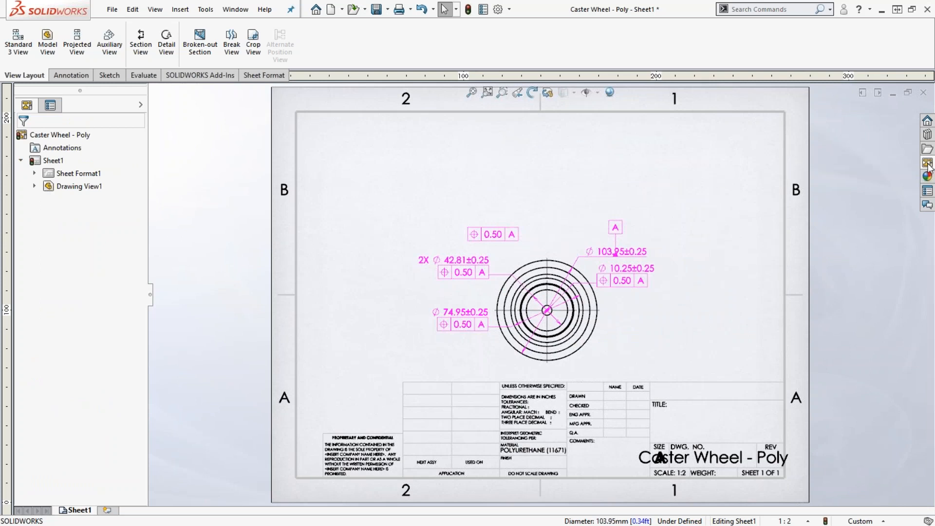
Place the (3D) Top of Wheel view above the front view and shift it slightly closer to it.
left_click(928, 164)
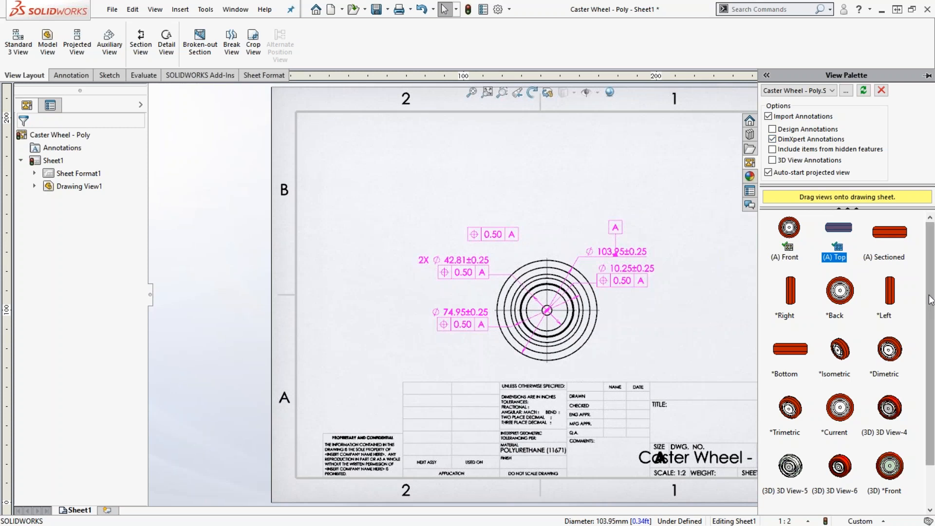
scroll(931, 300, "down", 2)
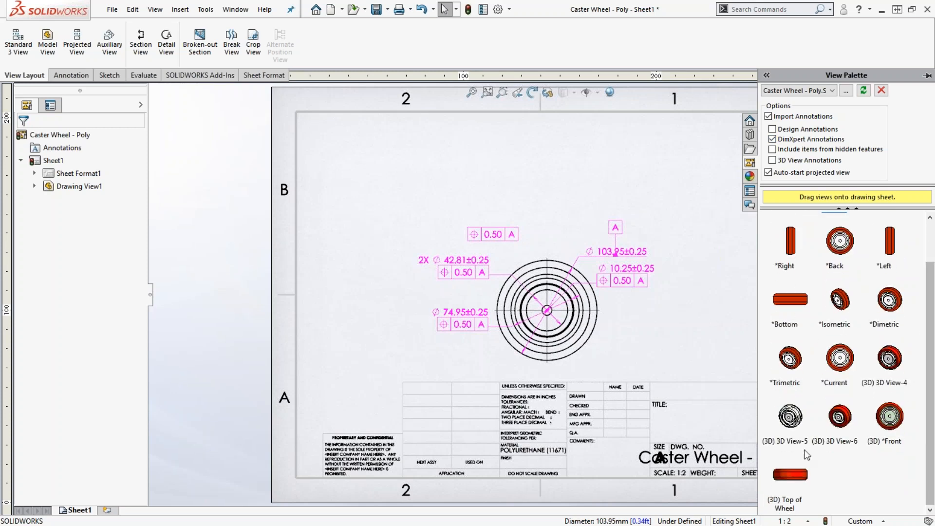
left_click_drag(797, 477, 566, 164)
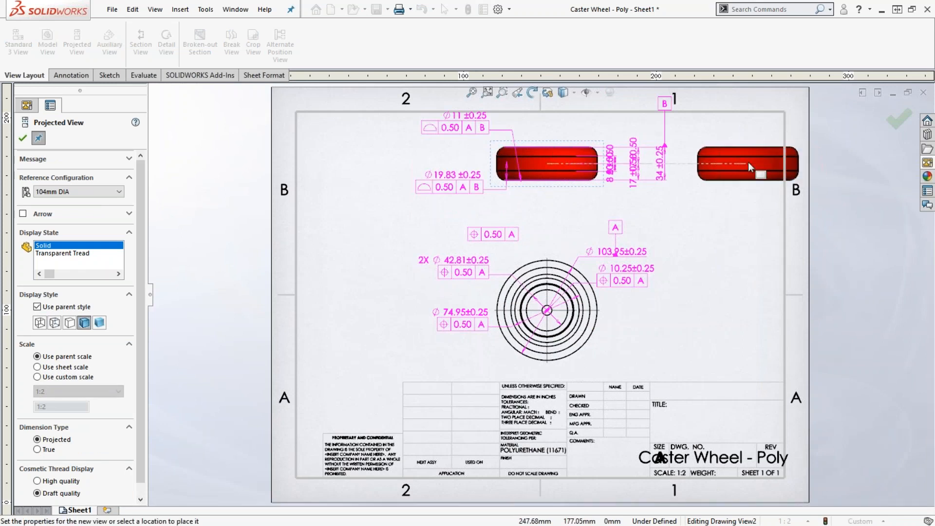
key("Escape")
left_click_drag(560, 199, 559, 209)
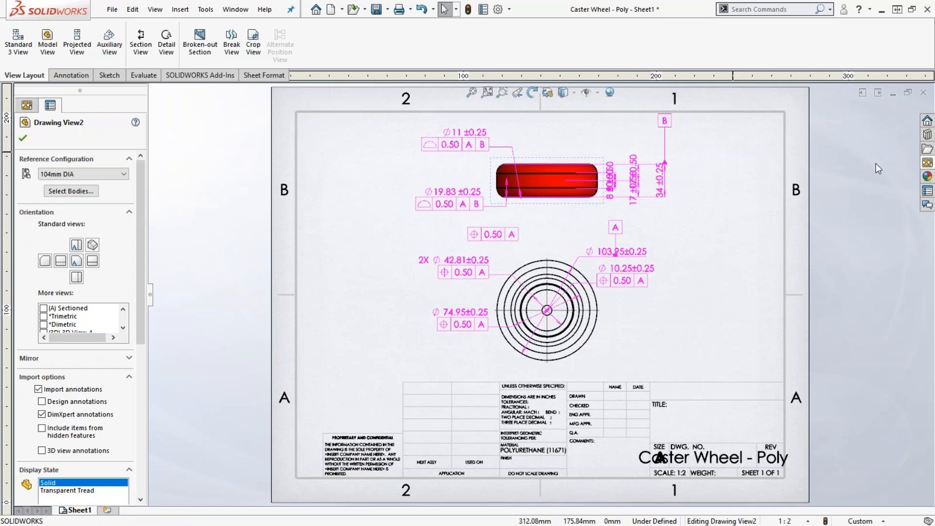
left_click(928, 164)
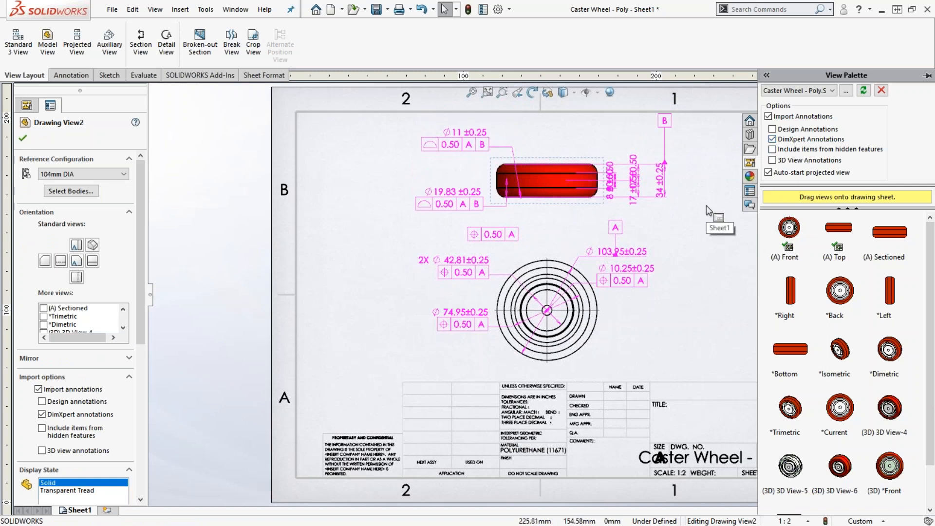
left_click(707, 206)
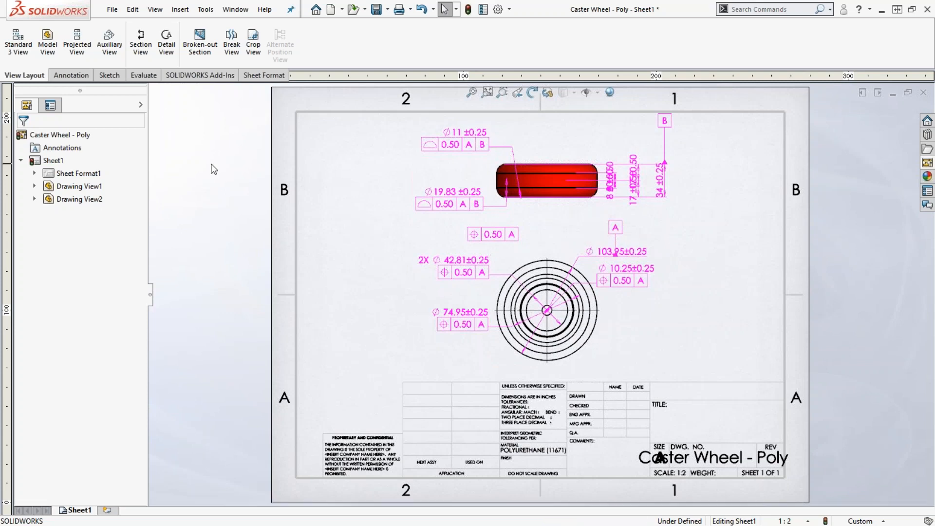
Switch to the caster wheel part and turn on Show Feature Dimensions for its DimXpert annotations.
key("ctrl+Tab")
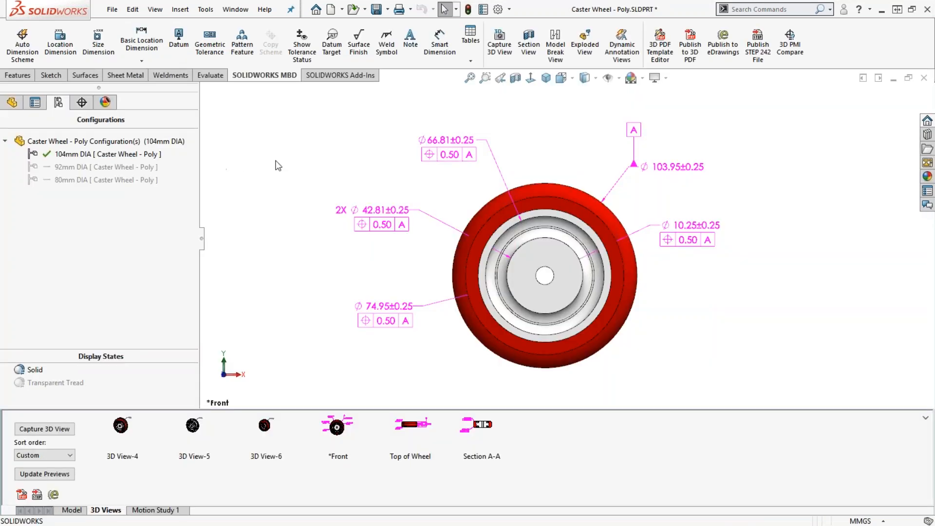
left_click(81, 103)
left_click(6, 155)
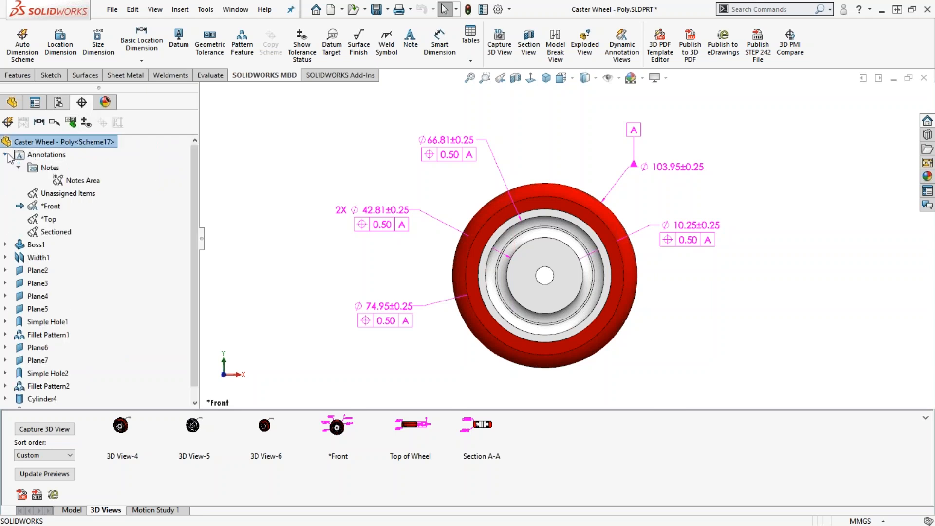
right_click(35, 155)
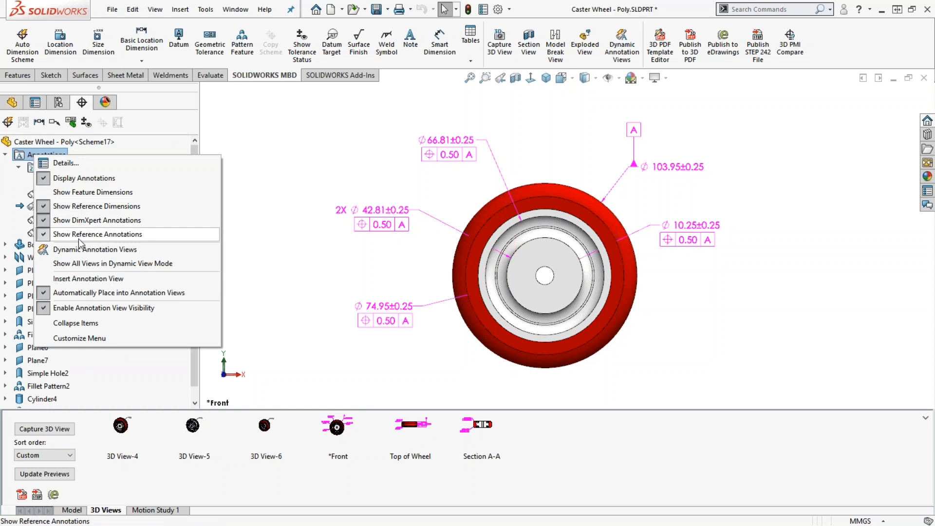
left_click(86, 193)
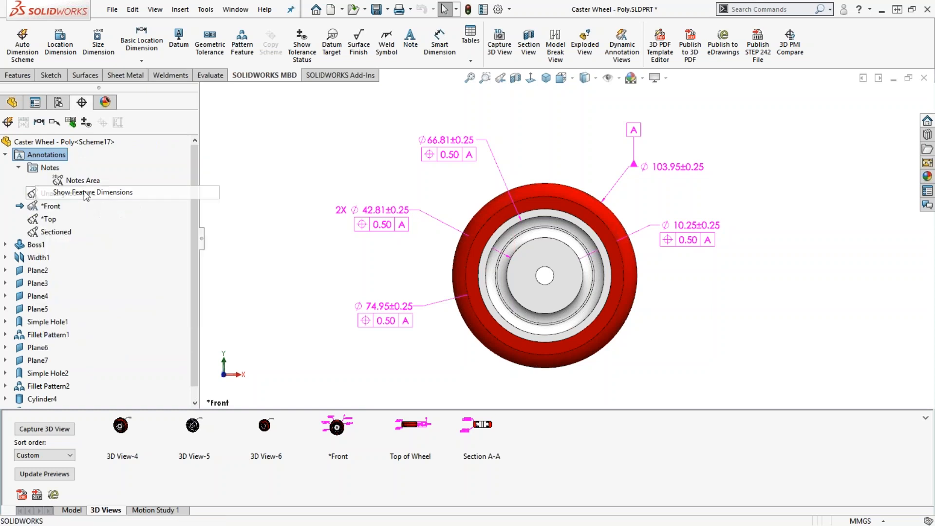
mouse_move(341, 299)
middle_mouse_down()
mouse_move(299, 332)
mouse_move(306, 361)
middle_mouse_up()
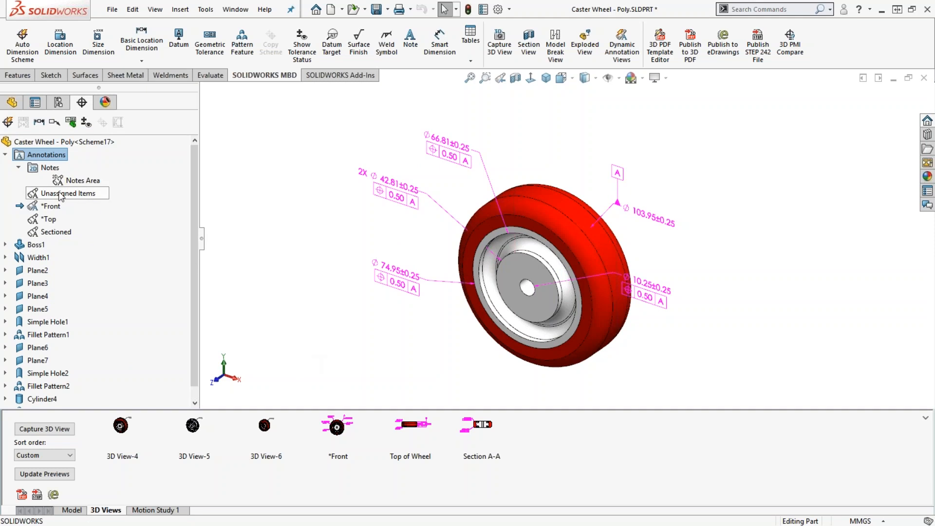
Toggle Show Reference Dimensions for the part's annotations and dismiss the message.
right_click(49, 155)
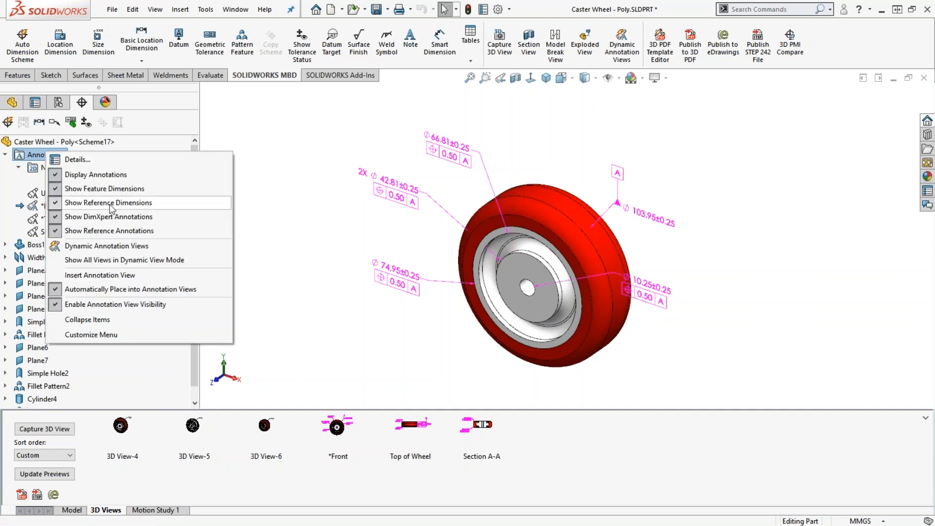
left_click(112, 204)
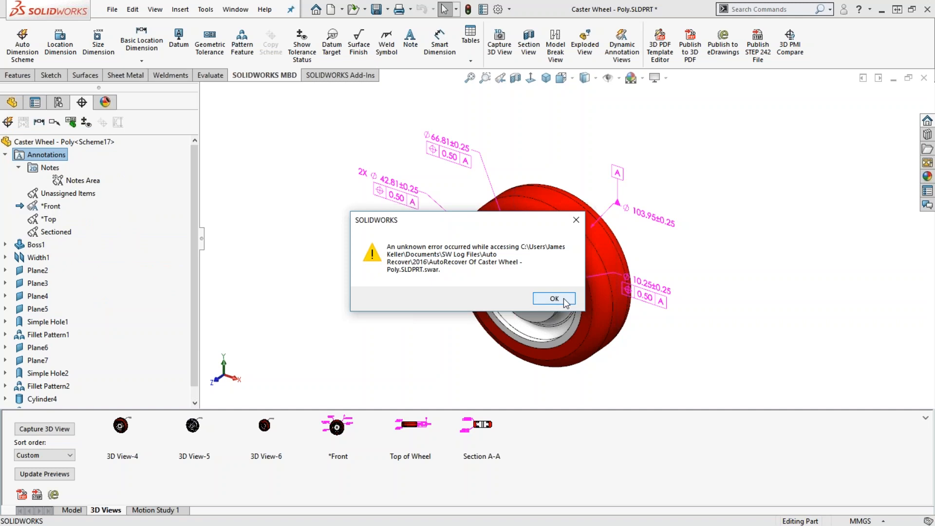
left_click(555, 299)
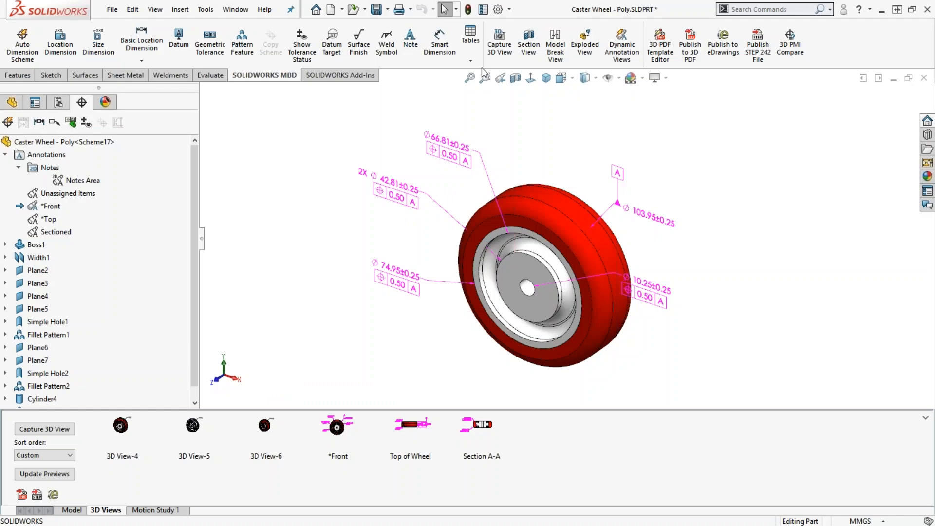
Return to the drawing and delete the width, diameter and datum B annotations from the Top of Wheel view.
key("ctrl+Tab")
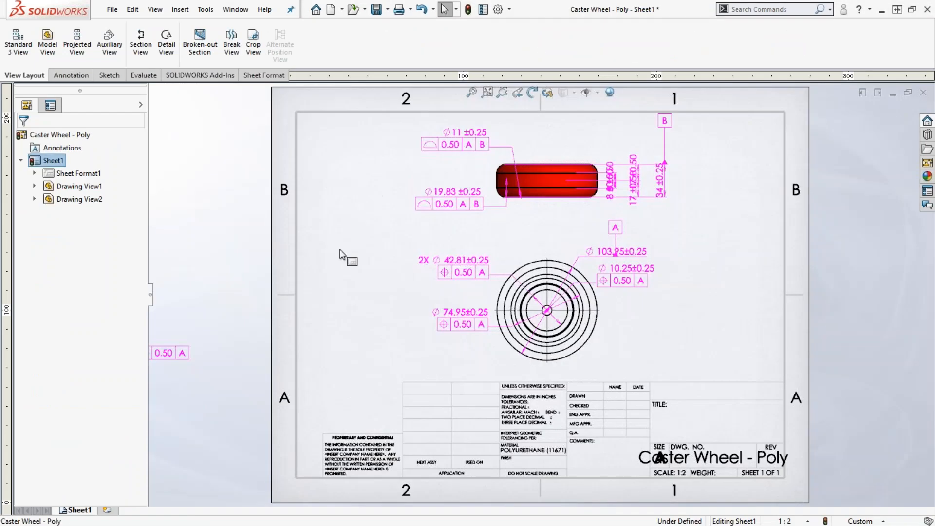
left_click(660, 180)
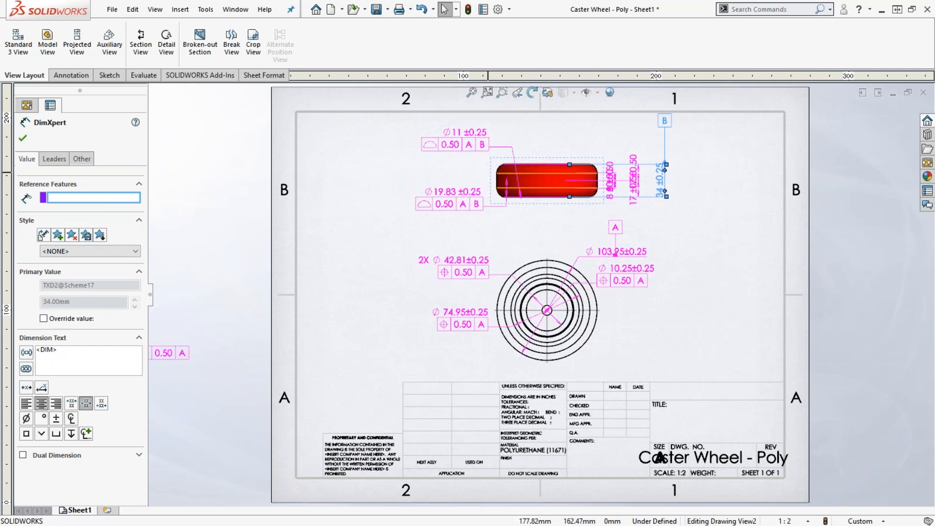
left_click_drag(660, 185, 661, 182)
key("Delete")
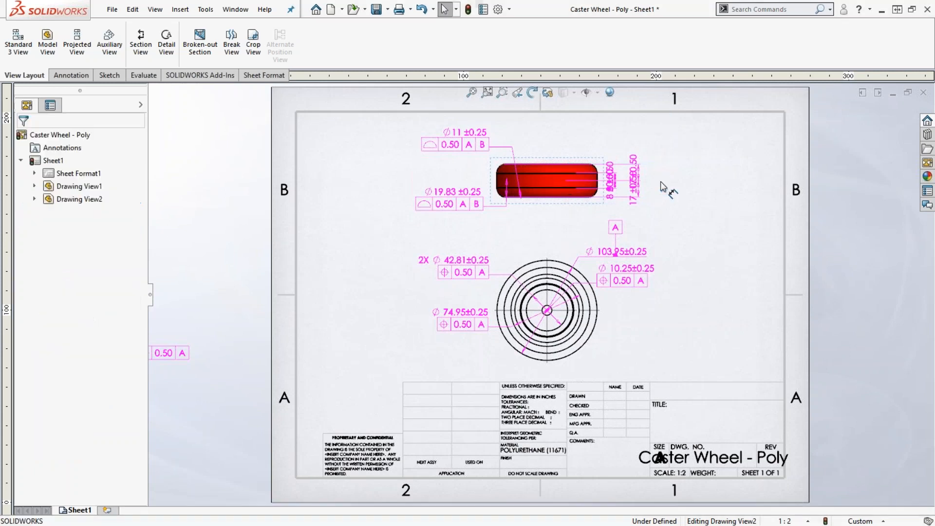
left_click(612, 181)
key("Delete")
left_click(475, 134)
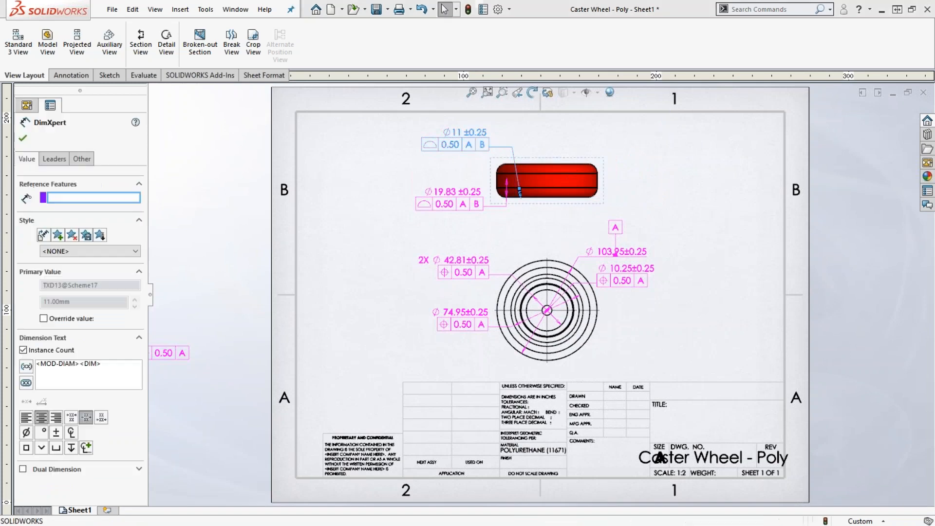
key("Delete")
left_click(448, 195)
key("Delete")
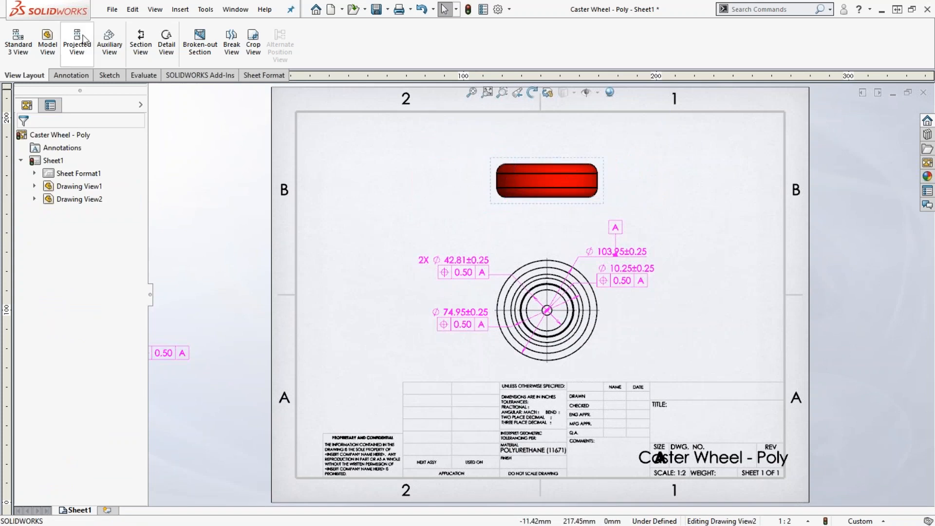
Add a radius dimension to the rounded tread corner in the Top of Wheel view with Smart Dimension.
left_click(72, 76)
left_click(39, 38)
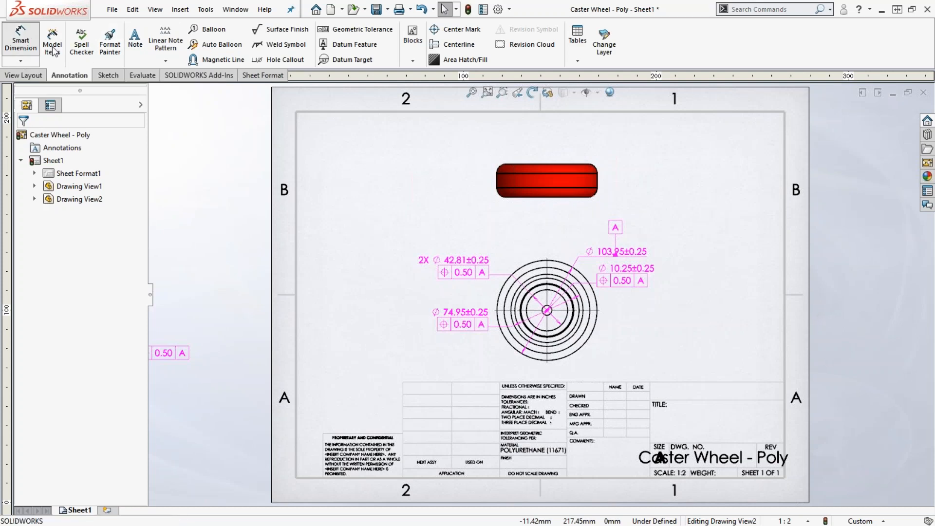
left_click(502, 169)
left_click(480, 142)
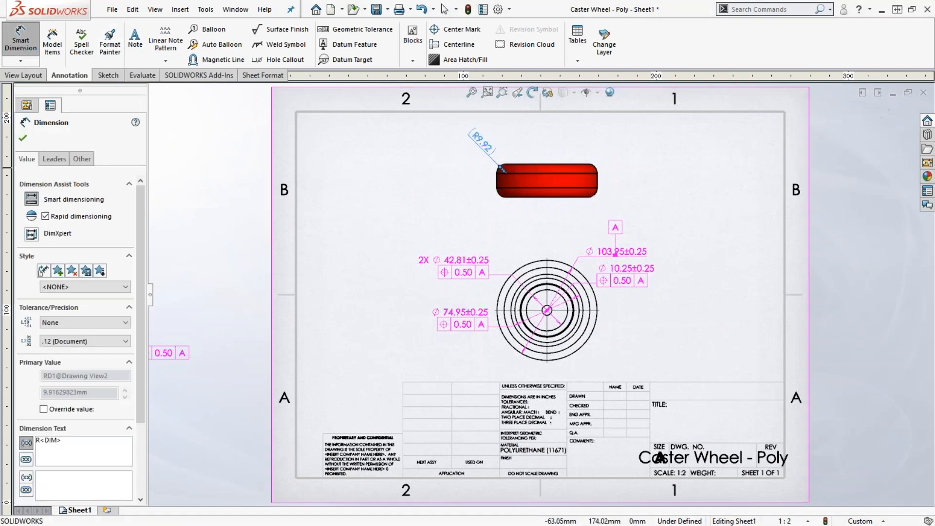
left_click(23, 138)
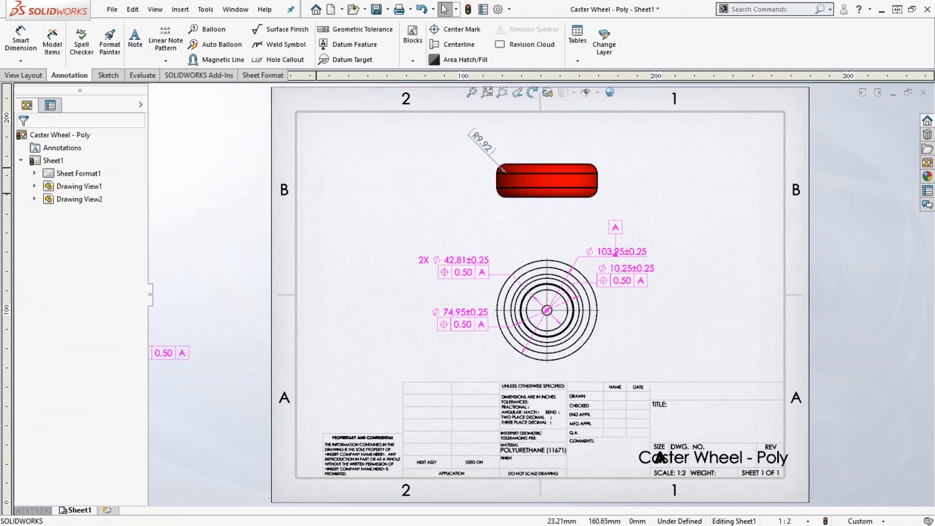
Rebuild the drawing and switch back to the caster wheel part.
left_click(468, 9)
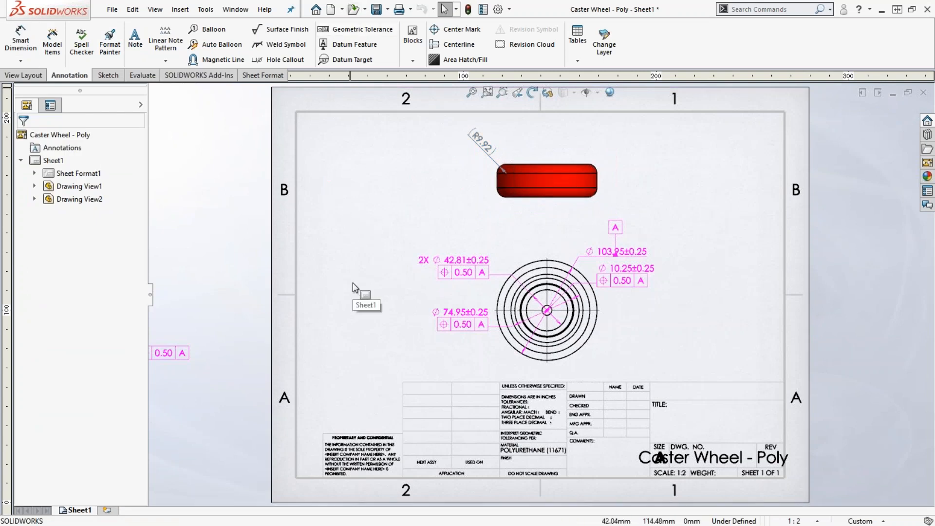
key("ctrl+Tab")
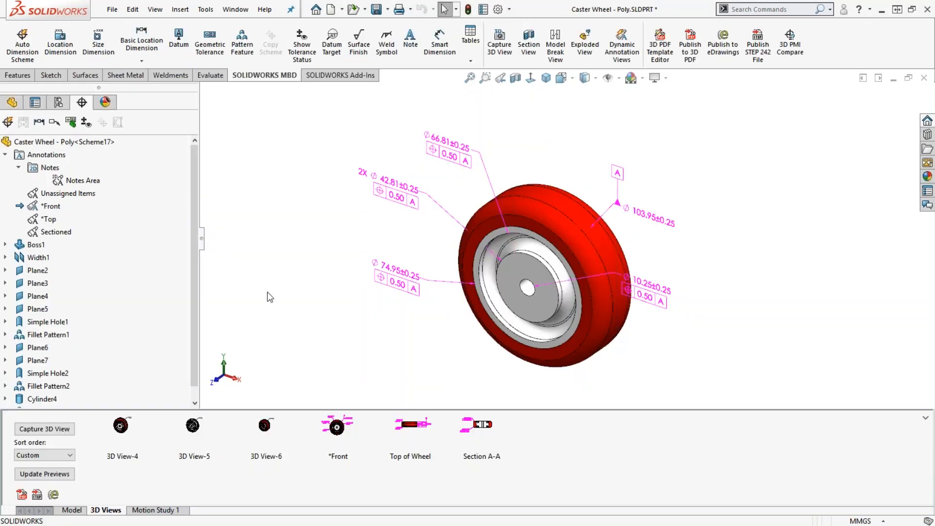
Orient the caster wheel to the Top view and show the *Top and Sectioned annotation views.
right_click_drag(247, 242, 247, 188)
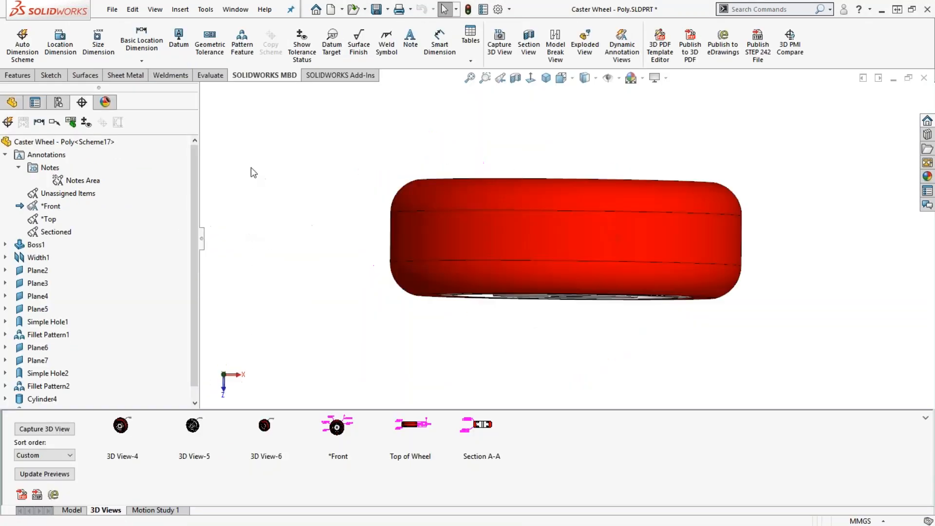
key("z")
key("z")
key("z")
key("z")
key("z")
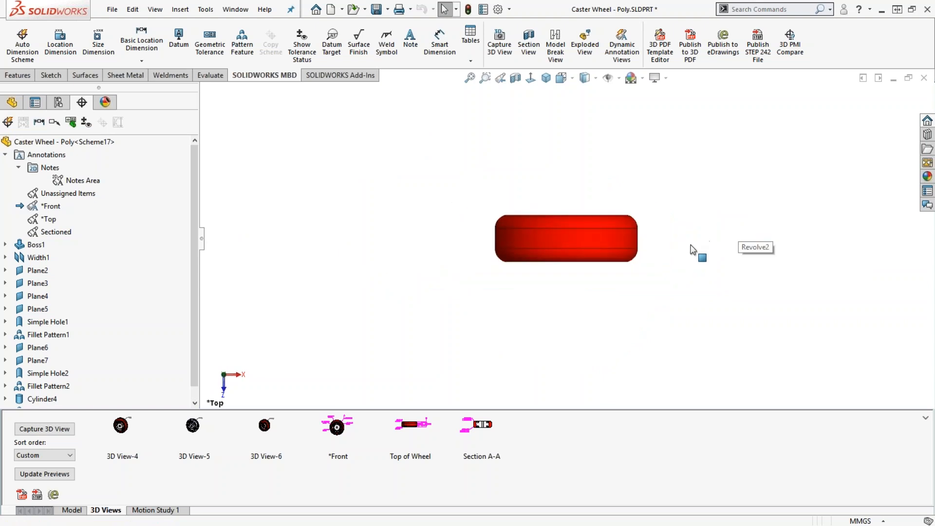
right_click(42, 155)
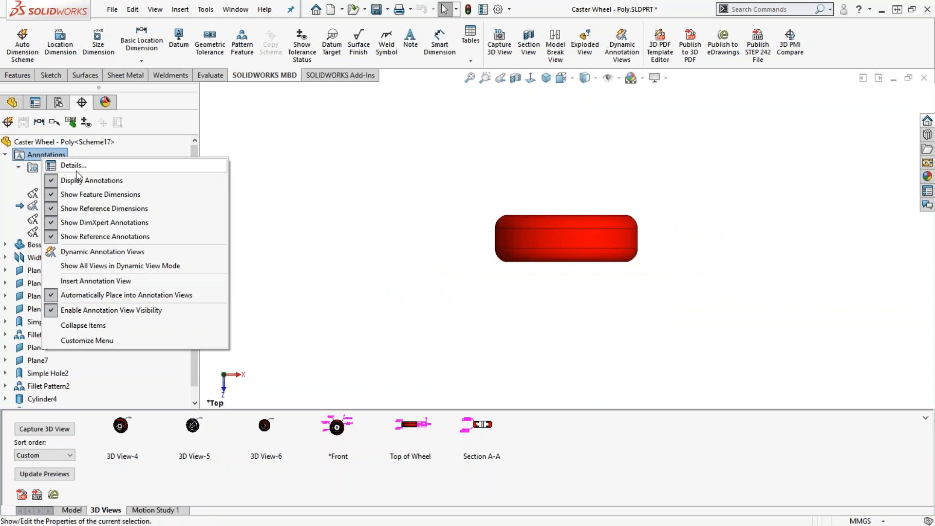
left_click(451, 184)
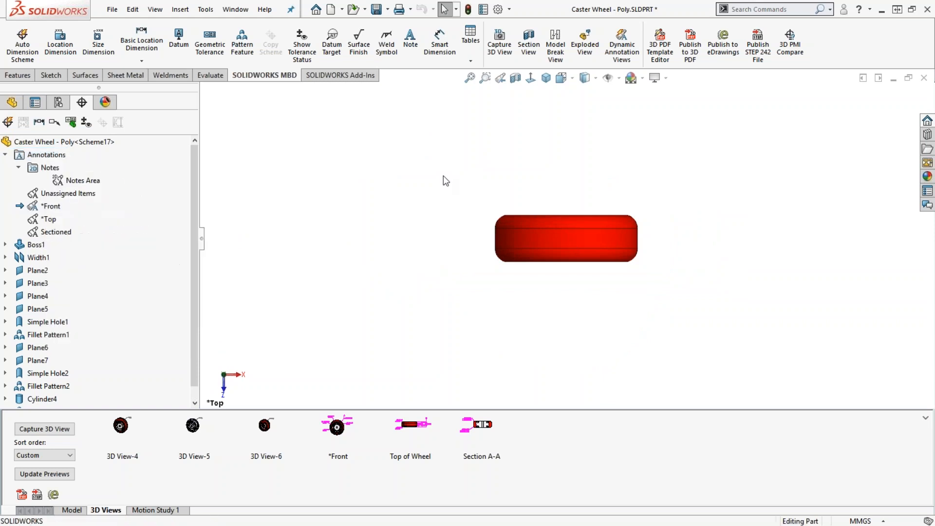
right_click(55, 220)
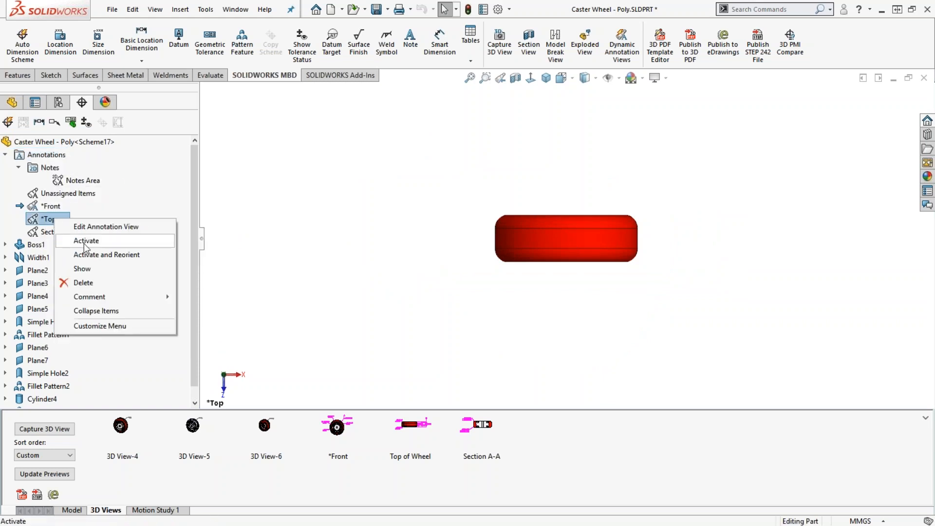
left_click(82, 268)
right_click(56, 233)
left_click(96, 284)
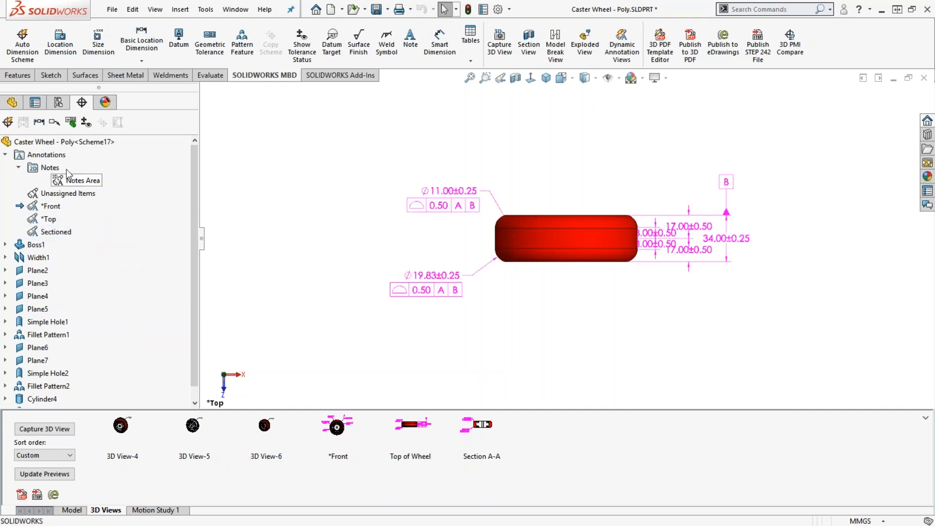
Show the annotations of the Unassigned Items and Notes Area views on the caster wheel.
right_click(68, 194)
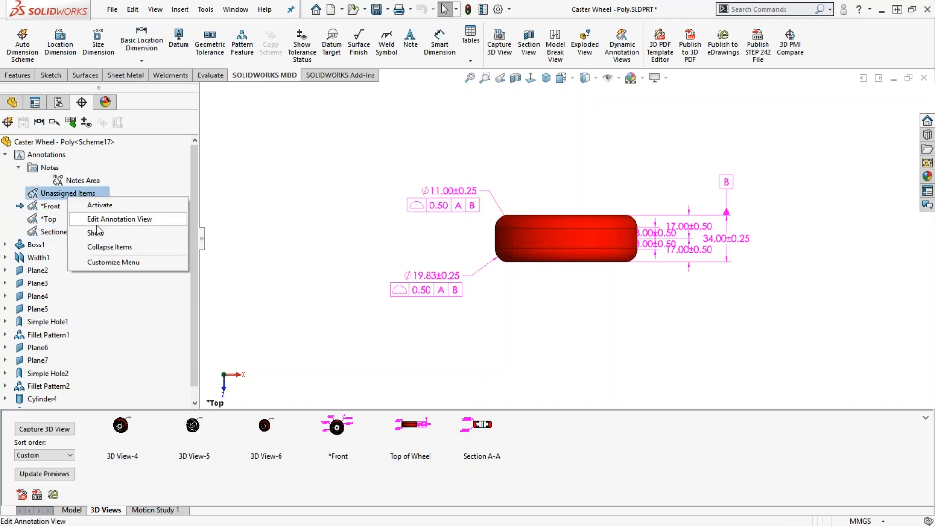
left_click(97, 231)
right_click(84, 181)
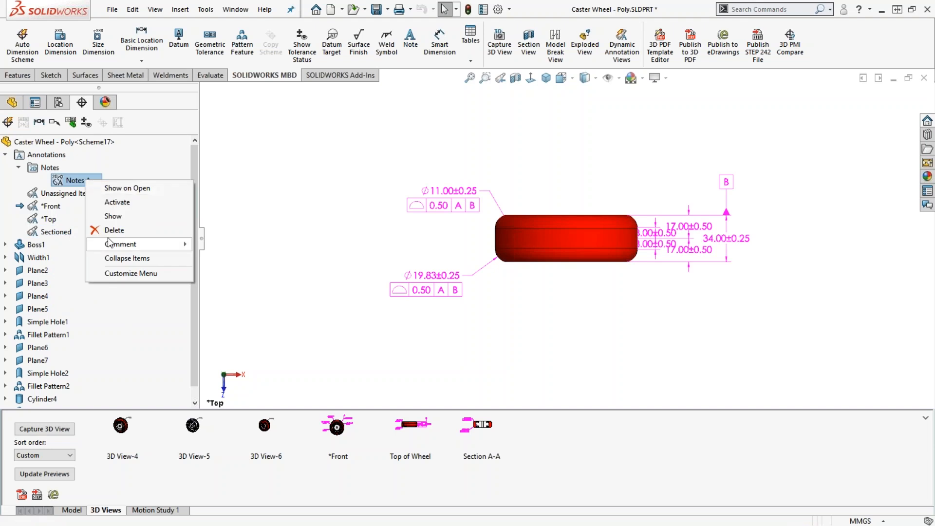
left_click(113, 216)
middle_click_drag(477, 259, 467, 194)
scroll(580, 222, "down", 2)
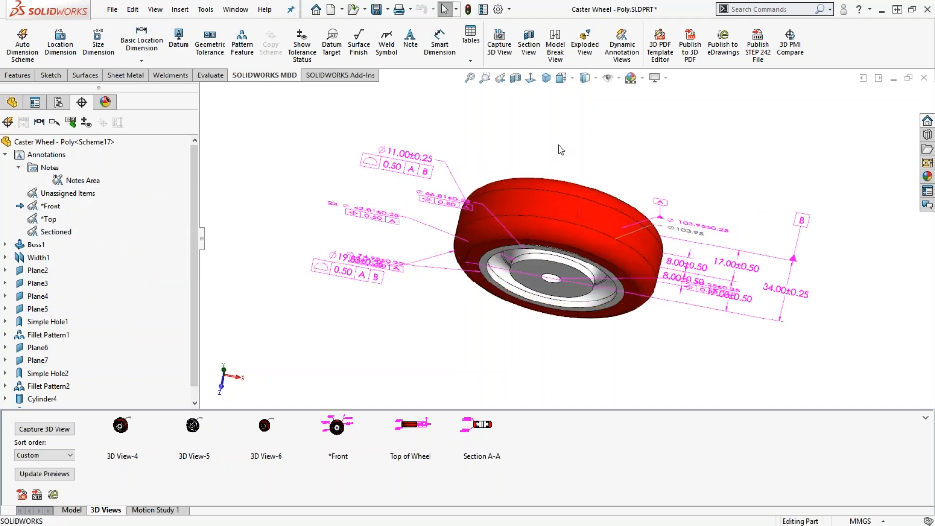
right_click_drag(561, 149, 581, 110)
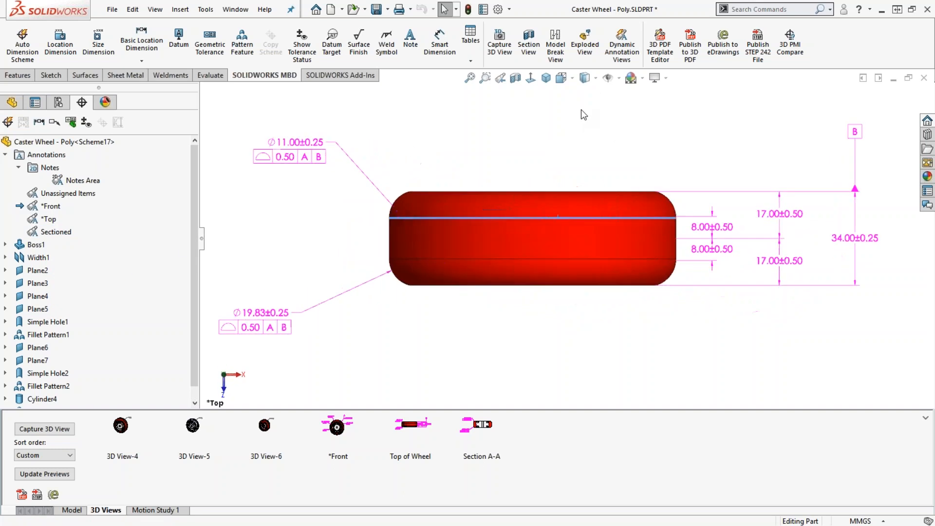
Hide the *Top and Sectioned annotation views and check the part's annotation display options without changing them.
right_click(49, 219)
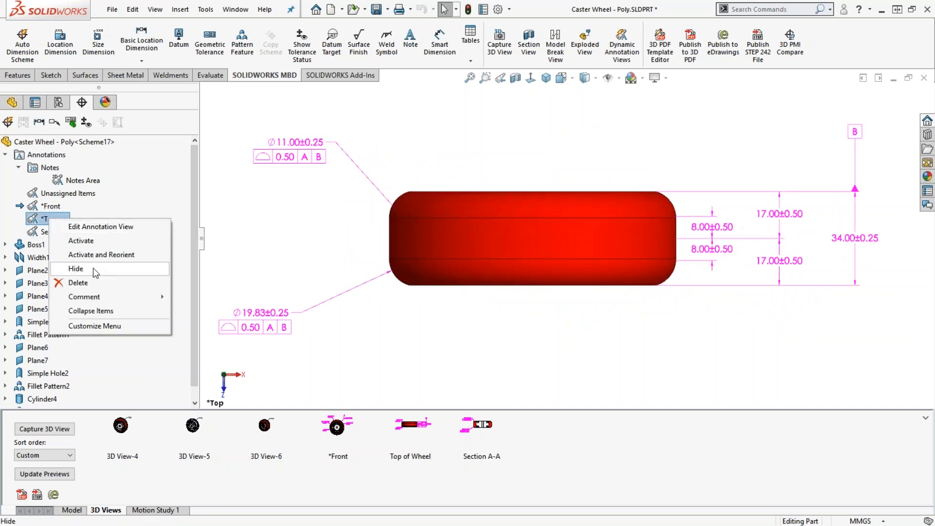
left_click(94, 270)
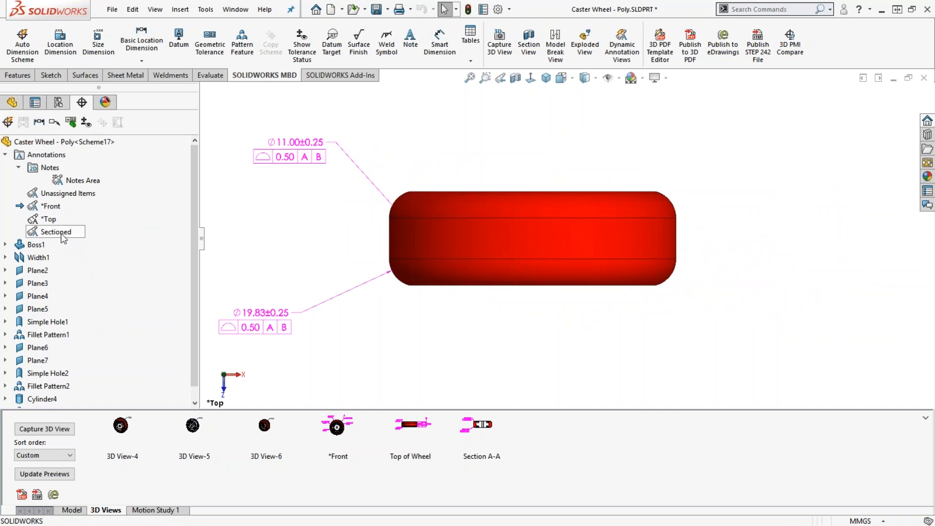
right_click(60, 233)
left_click(103, 283)
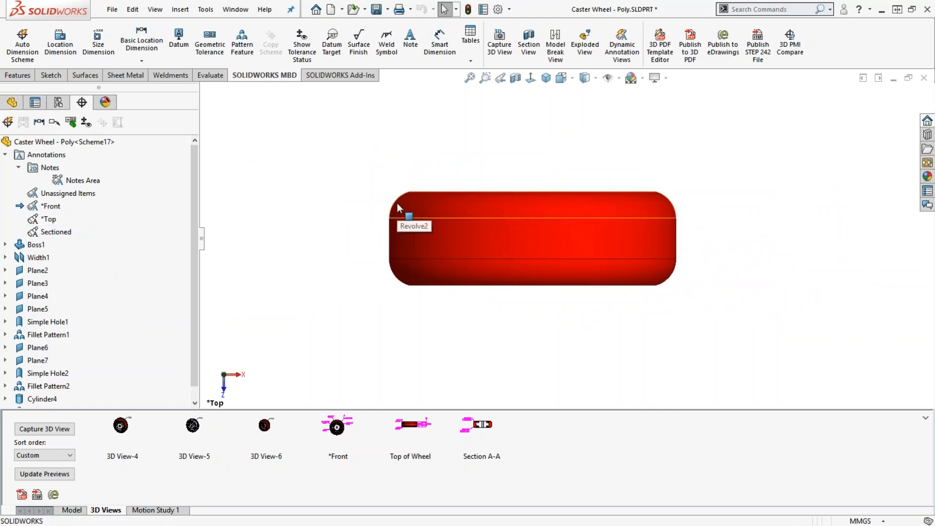
middle_click_drag(331, 328, 317, 253)
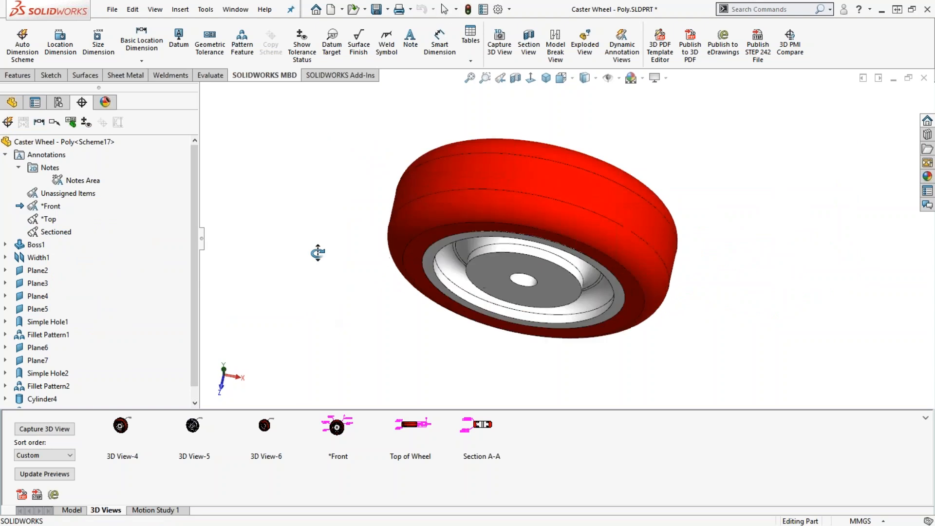
right_click(58, 157)
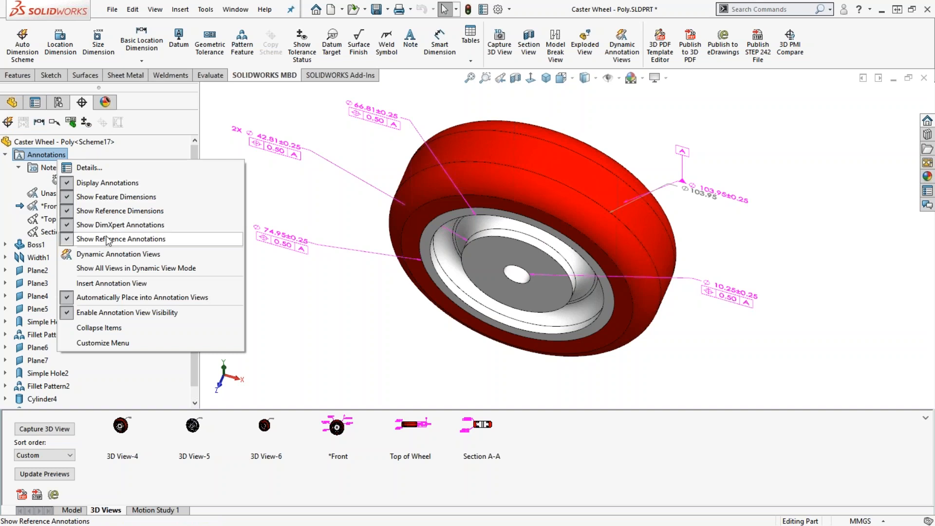
left_click(318, 337)
scroll(353, 296, "up", 1)
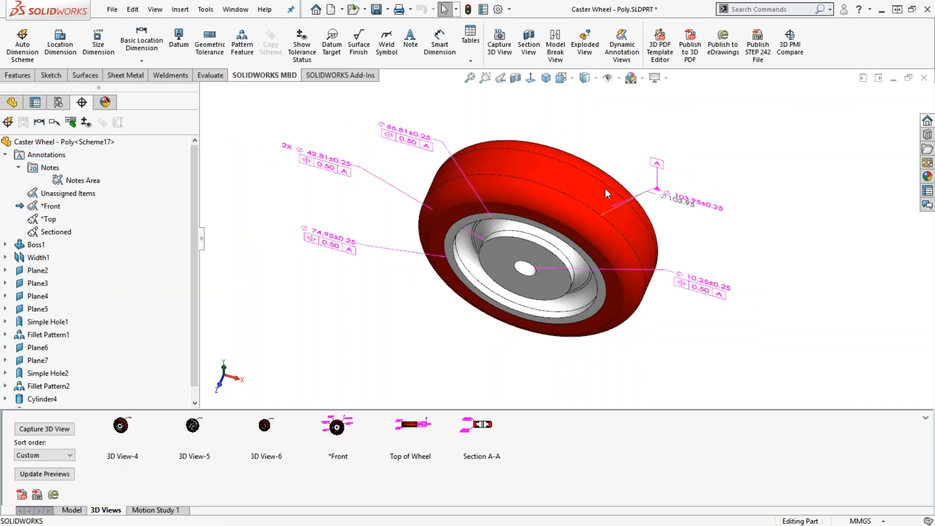
Switch to the drawing and review the value, leader and other properties of the tread corner's radius dimension.
key("ctrl+Tab")
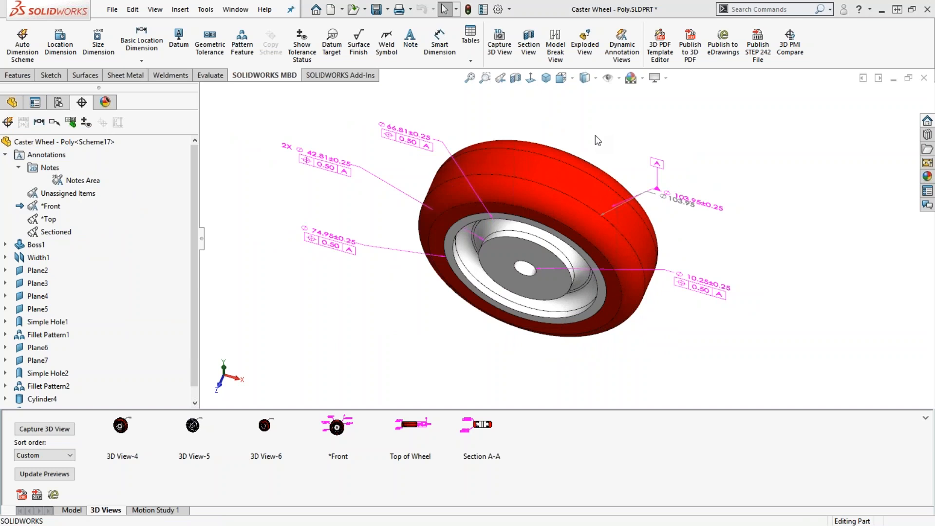
key("ctrl+Tab")
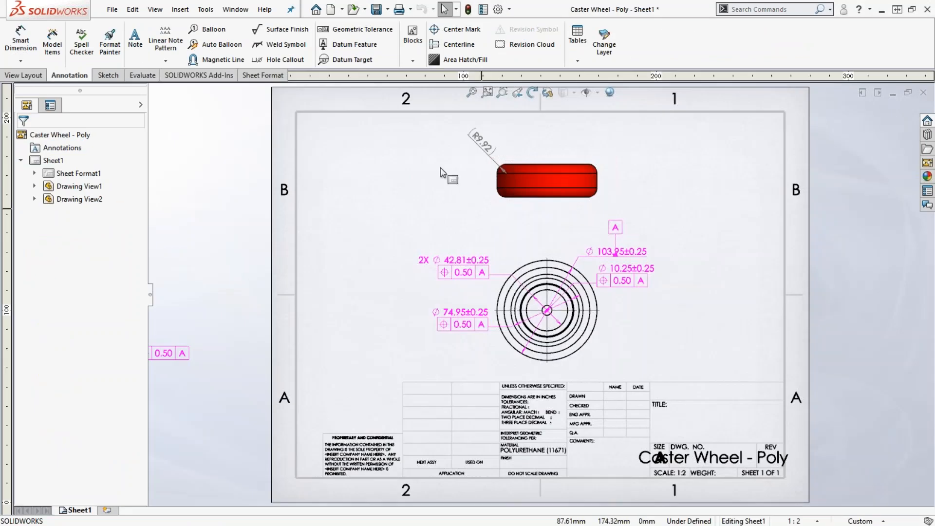
left_click(502, 168)
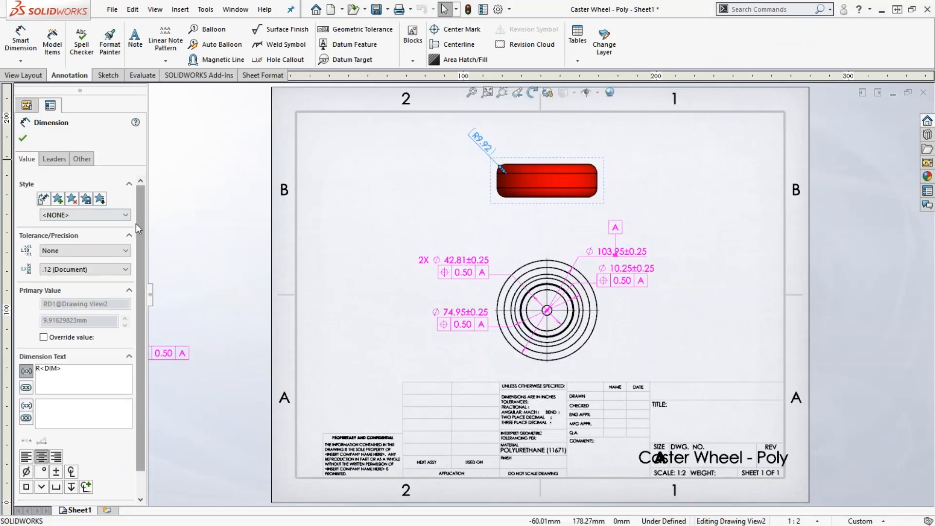
mouse_move(140, 230)
left_mouse_down()
mouse_move(134, 291)
mouse_move(134, 225)
left_mouse_up()
left_click(61, 161)
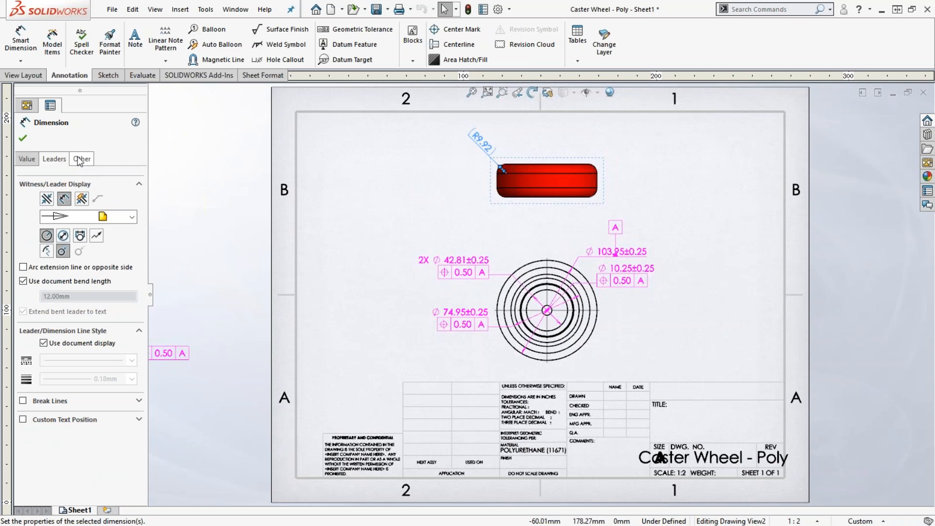
left_click(80, 161)
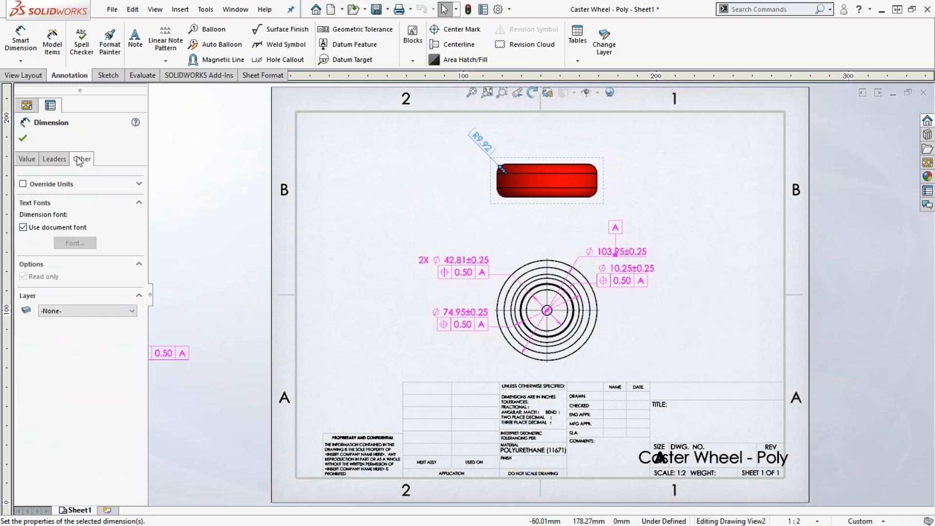
left_click(27, 159)
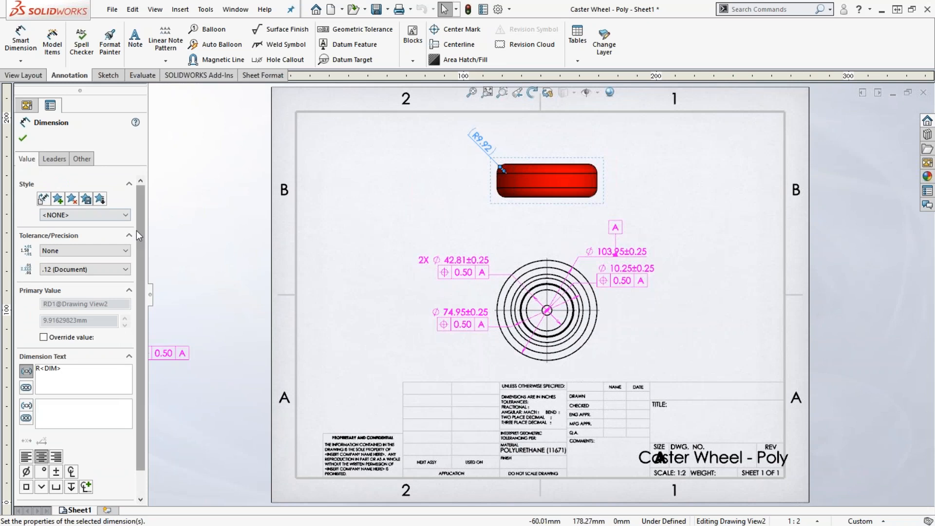
left_click_drag(139, 232, 133, 207)
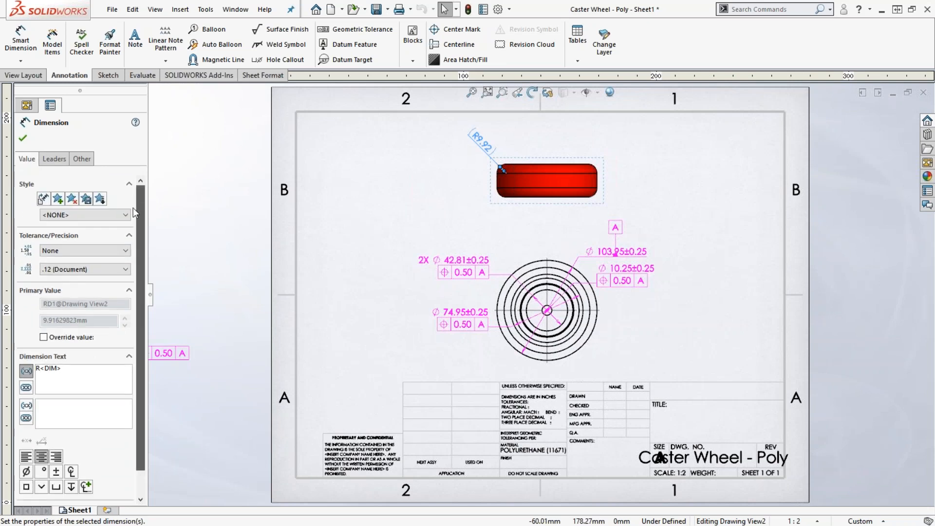
left_click(23, 138)
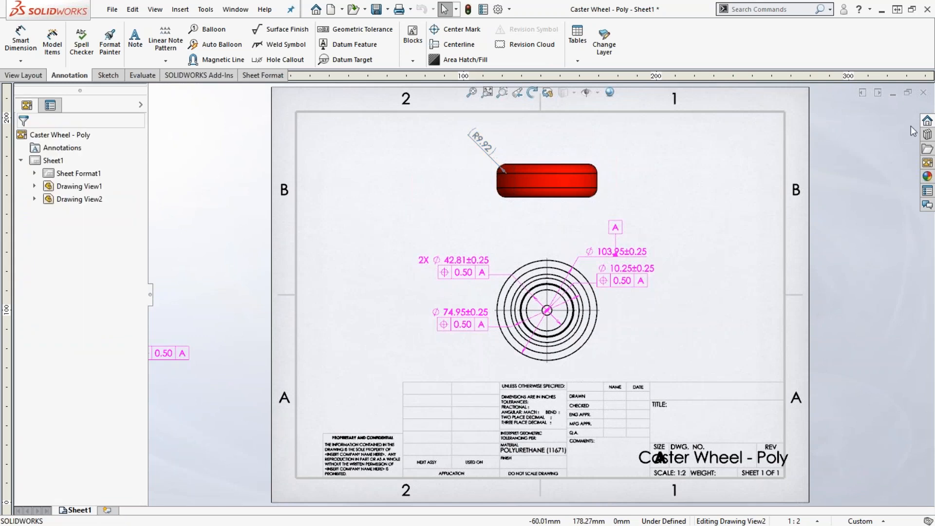
Minimize SOLIDWORKS to return to the Question & Answers slide.
left_click(882, 10)
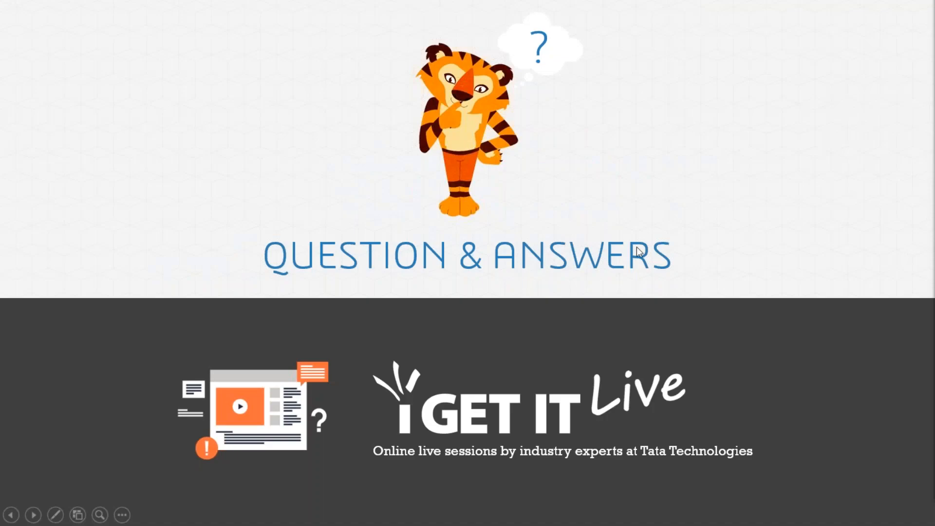